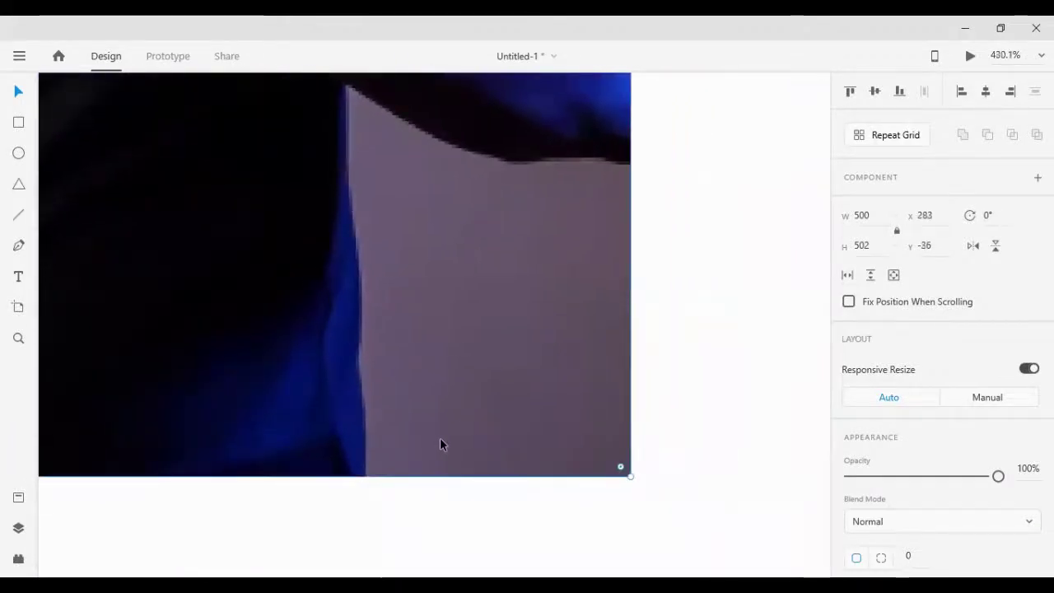
Start a Pen path at the photo's lower edge and trace the shirt's right side up to where it meets the forearm
{"action": "left_click_drag", "start_coordinate": [442, 440], "coordinate": [448, 426]}
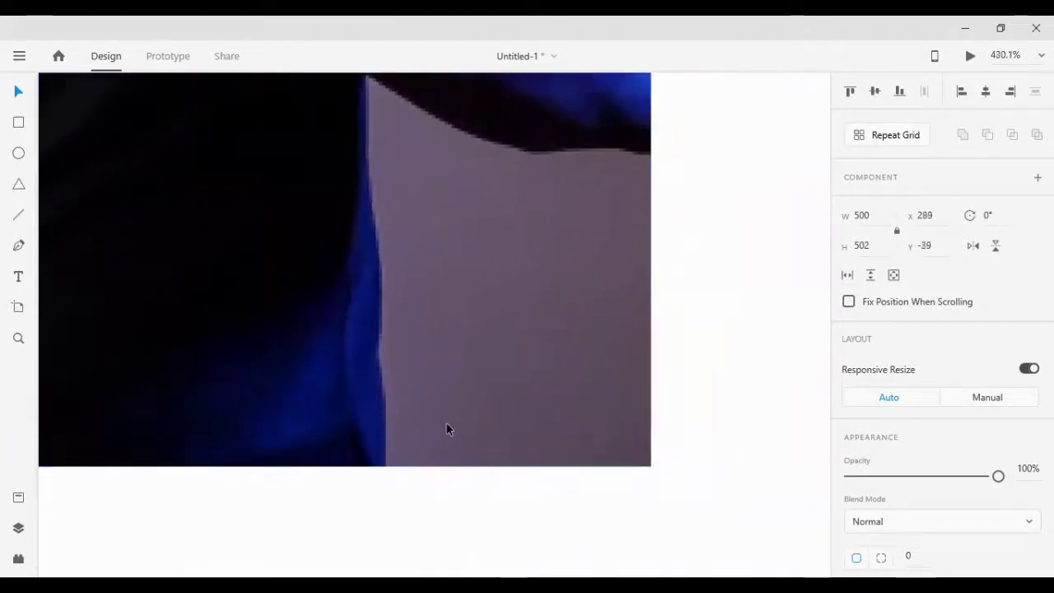
{"action": "left_click", "coordinate": [19, 247]}
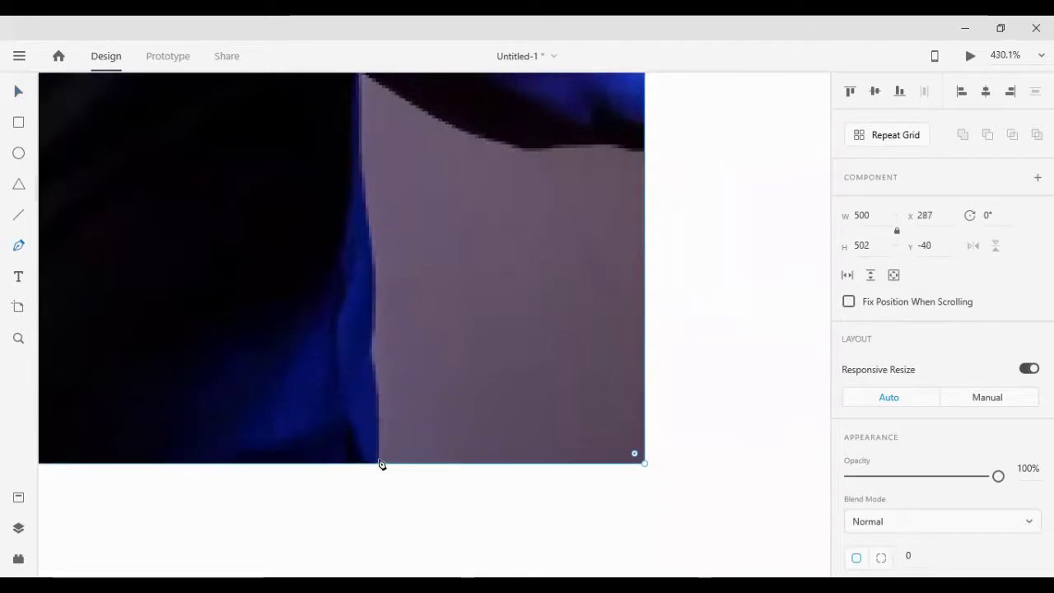
{"action": "left_click", "coordinate": [377, 458]}
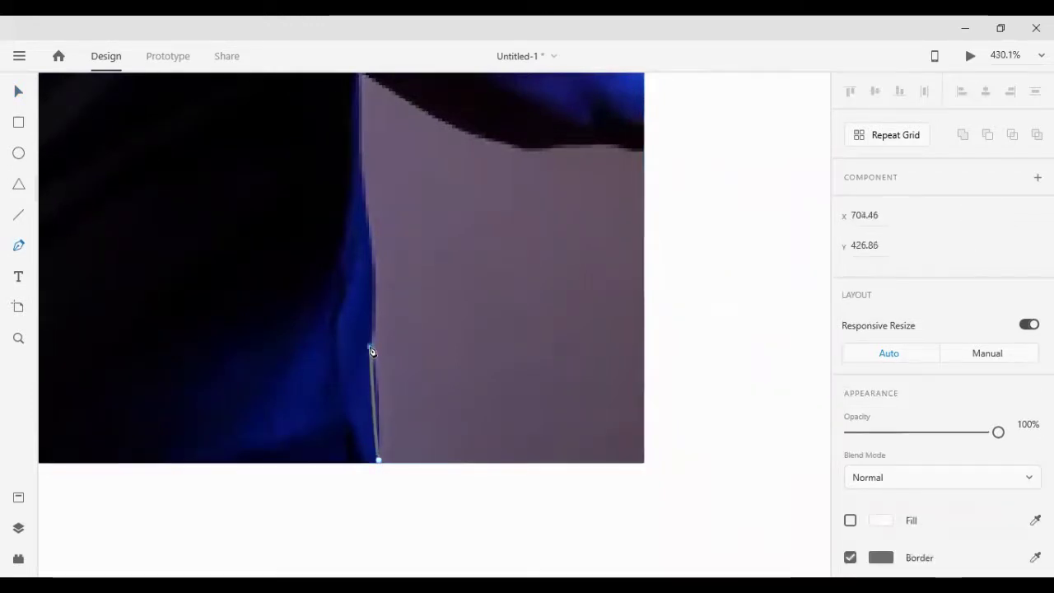
{"action": "mouse_move", "coordinate": [371, 352]}
{"action": "left_mouse_down"}
{"action": "mouse_move", "coordinate": [349, 328]}
{"action": "mouse_move", "coordinate": [353, 310]}
{"action": "mouse_move", "coordinate": [372, 347]}
{"action": "left_mouse_up"}
{"action": "mouse_move", "coordinate": [370, 216]}
{"action": "left_mouse_down"}
{"action": "mouse_move", "coordinate": [356, 207]}
{"action": "mouse_move", "coordinate": [351, 160]}
{"action": "mouse_move", "coordinate": [370, 215]}
{"action": "left_mouse_up"}
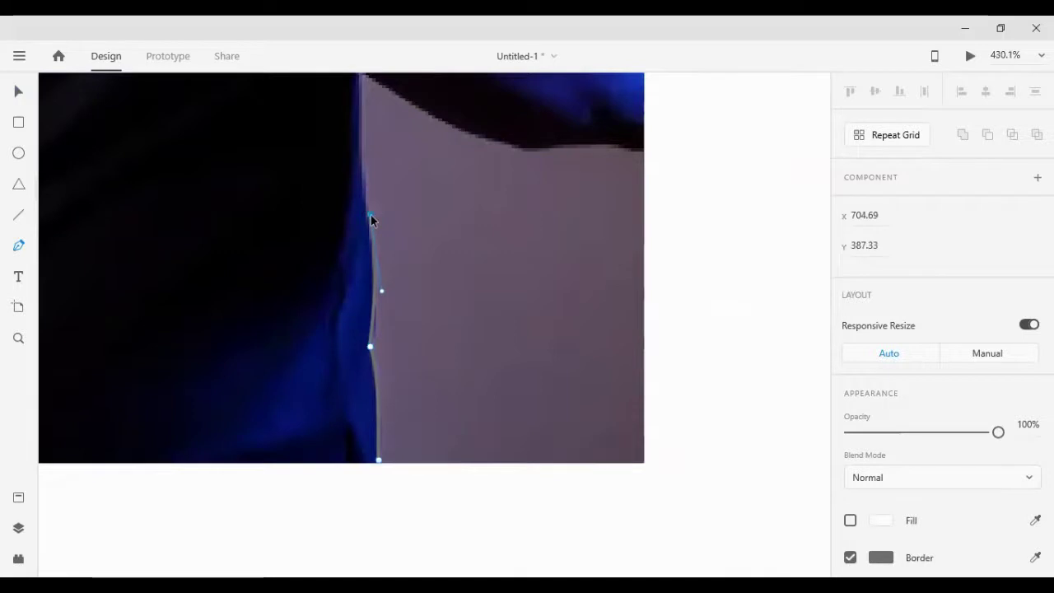
{"action": "scroll", "coordinate": [371, 215], "scroll_direction": "up", "scroll_amount": 2}
{"action": "left_click", "coordinate": [362, 239]}
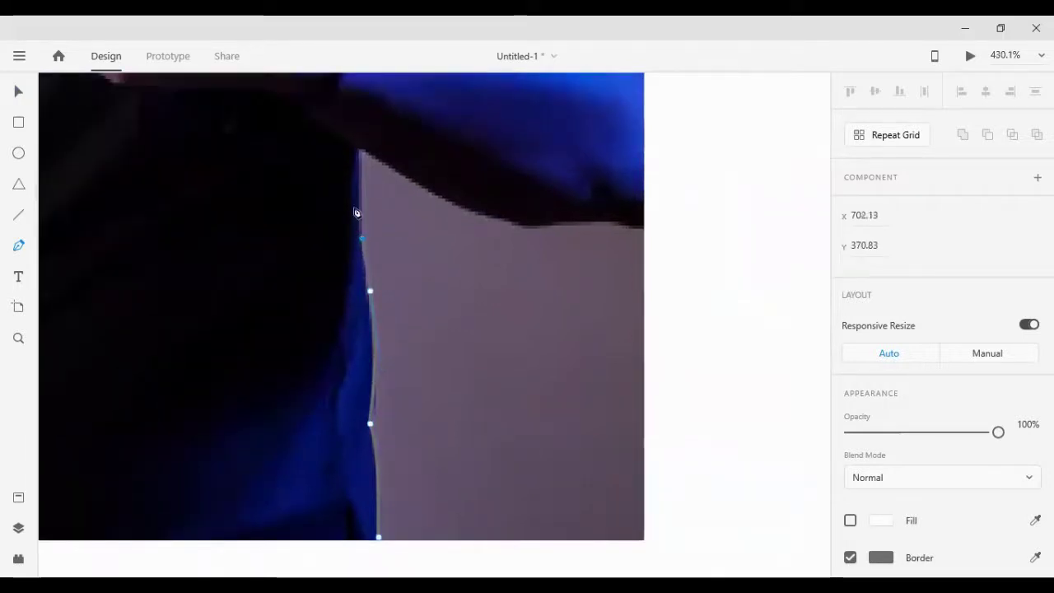
{"action": "left_click", "coordinate": [360, 149]}
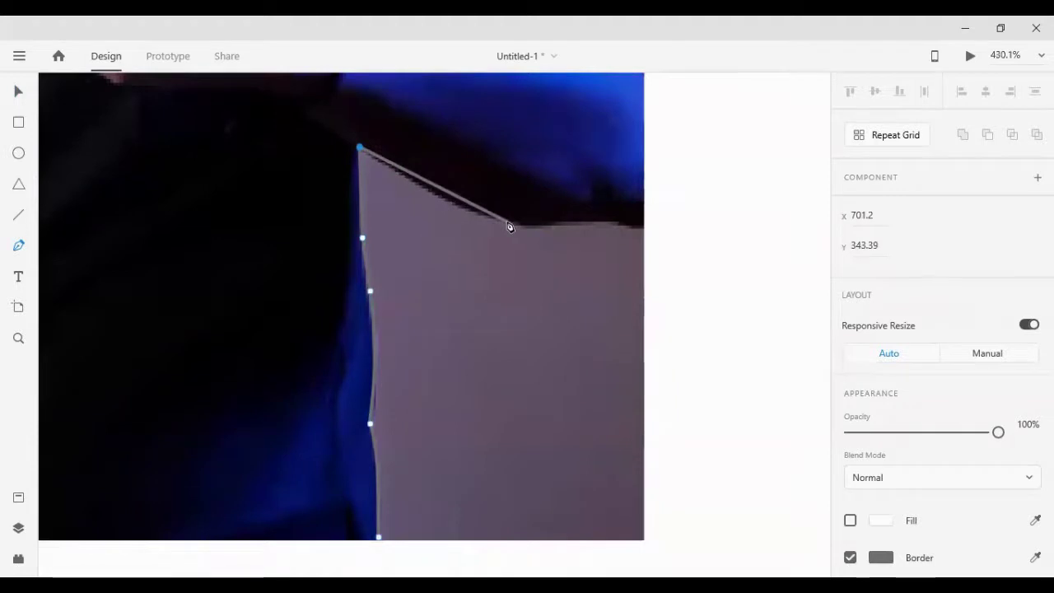
Continue the path along the forearm's curved underside to the photo's right edge, and up that edge to the top of the elbow
{"action": "left_click_drag", "start_coordinate": [509, 225], "coordinate": [581, 237]}
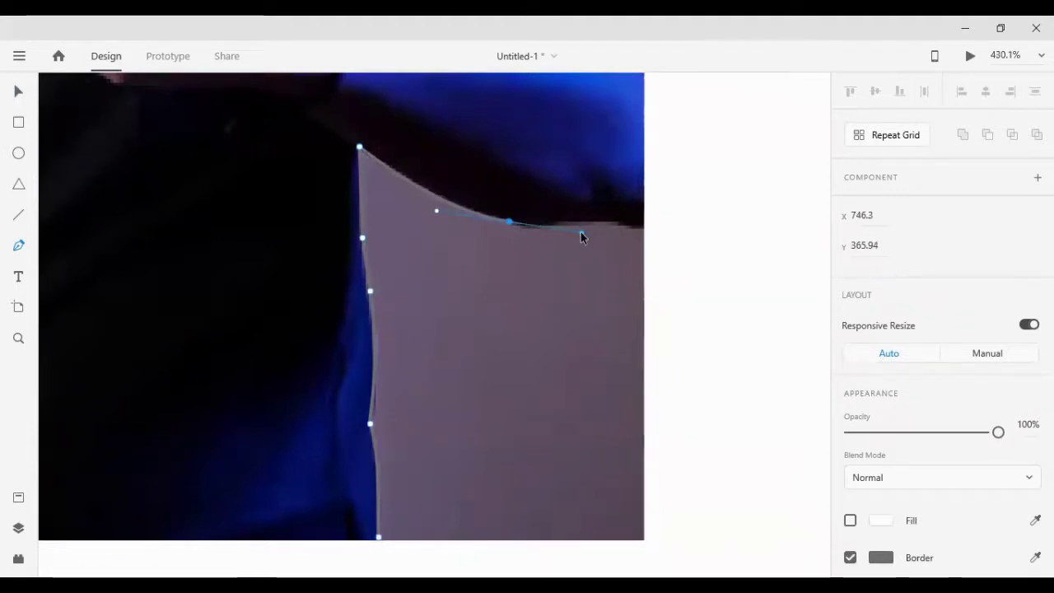
{"action": "left_click_drag", "start_coordinate": [518, 226], "coordinate": [506, 232]}
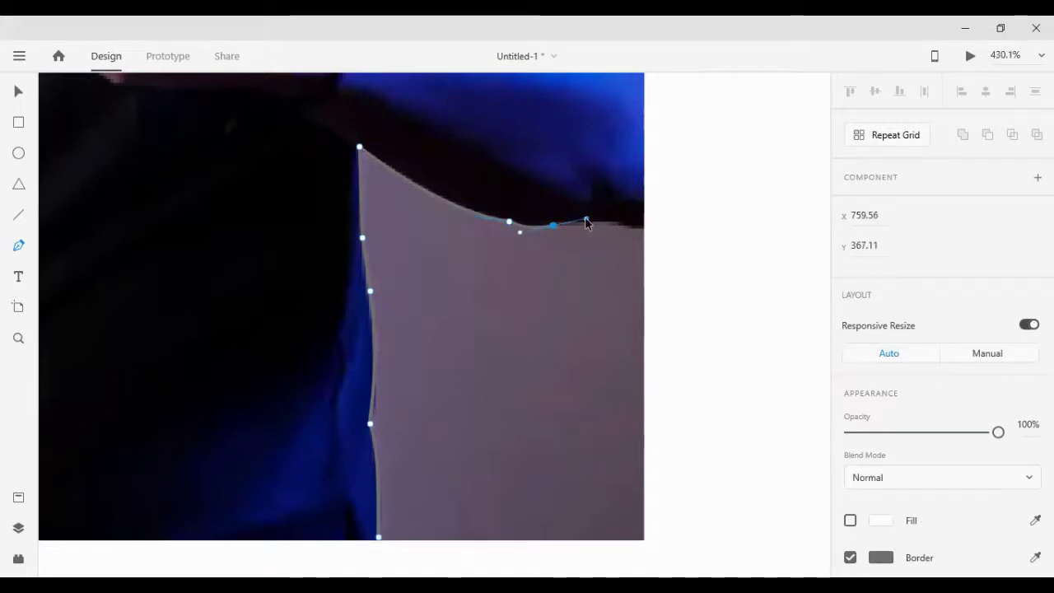
{"action": "left_click", "coordinate": [553, 226]}
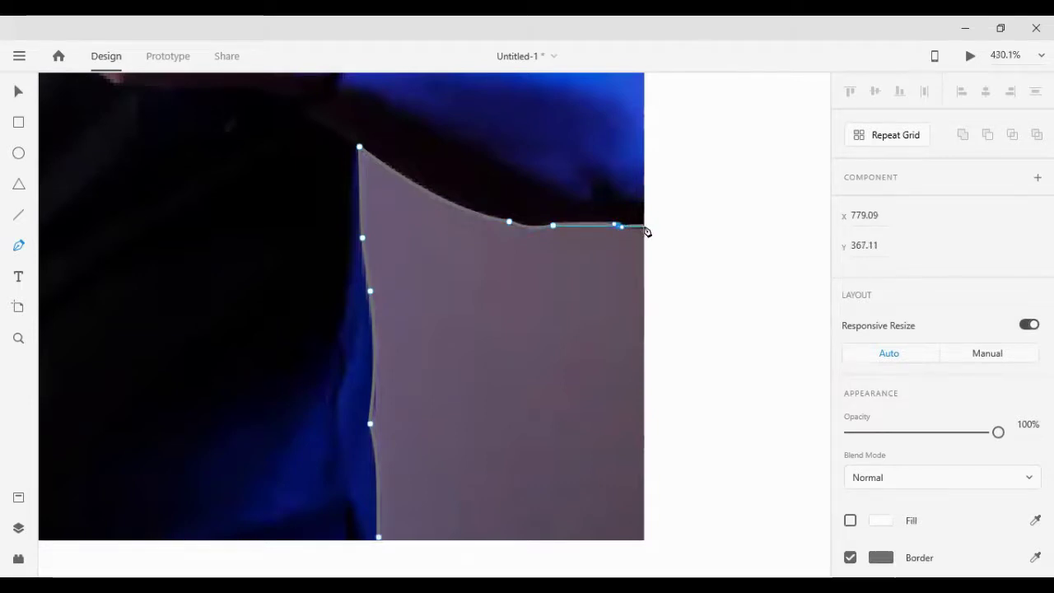
{"action": "scroll", "coordinate": [634, 210], "scroll_direction": "up", "scroll_amount": 5}
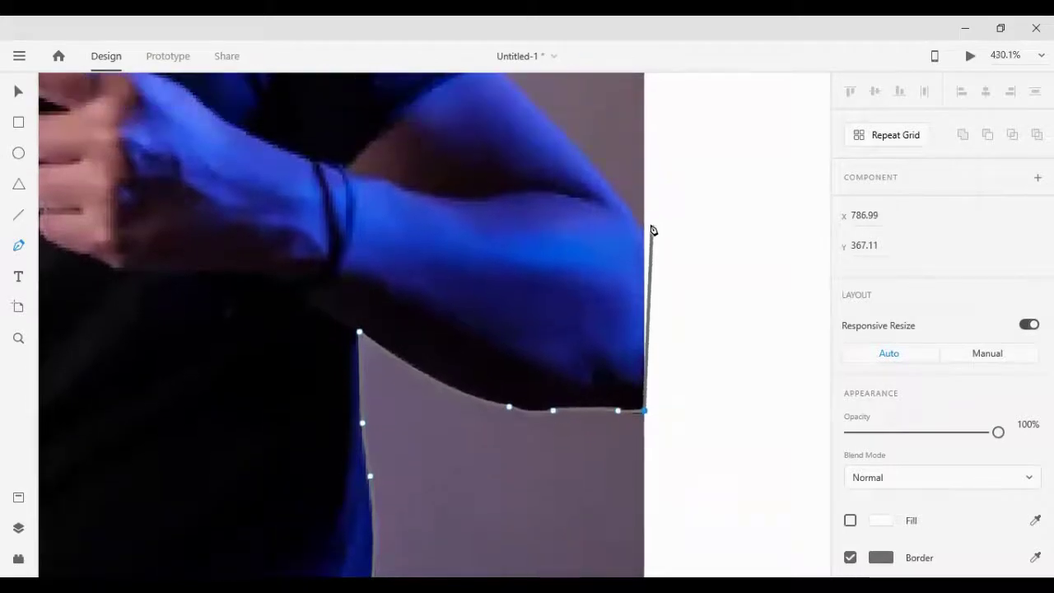
{"action": "left_click", "coordinate": [646, 229]}
Trace the outer edge of the upper arm from the elbow up to and around the corner of the sleeve hem
{"action": "scroll", "coordinate": [630, 219], "scroll_direction": "up", "scroll_amount": 2}
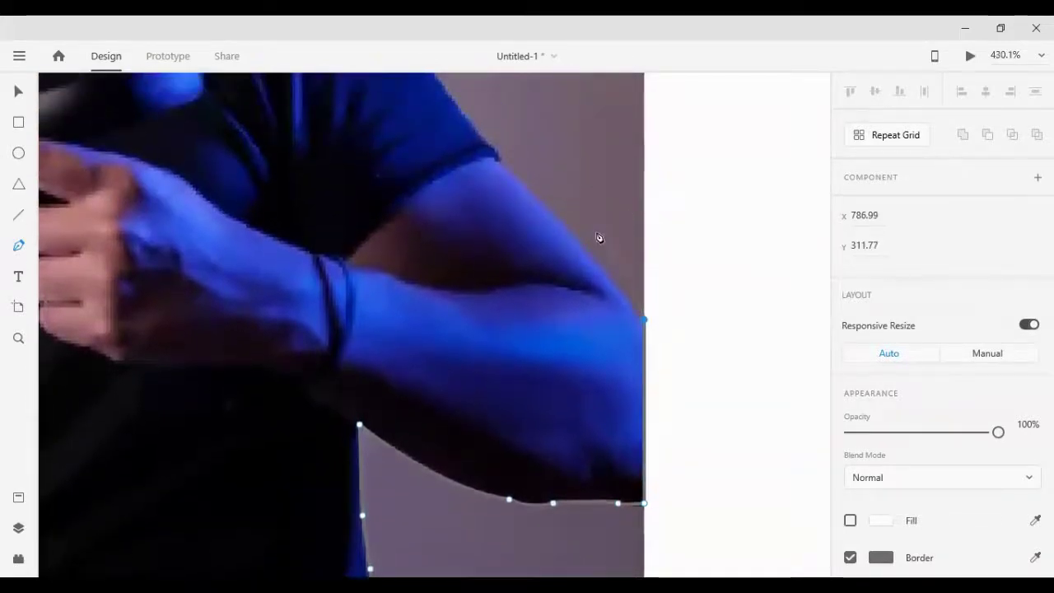
{"action": "scroll", "coordinate": [598, 304], "scroll_direction": "up", "scroll_amount": 4}
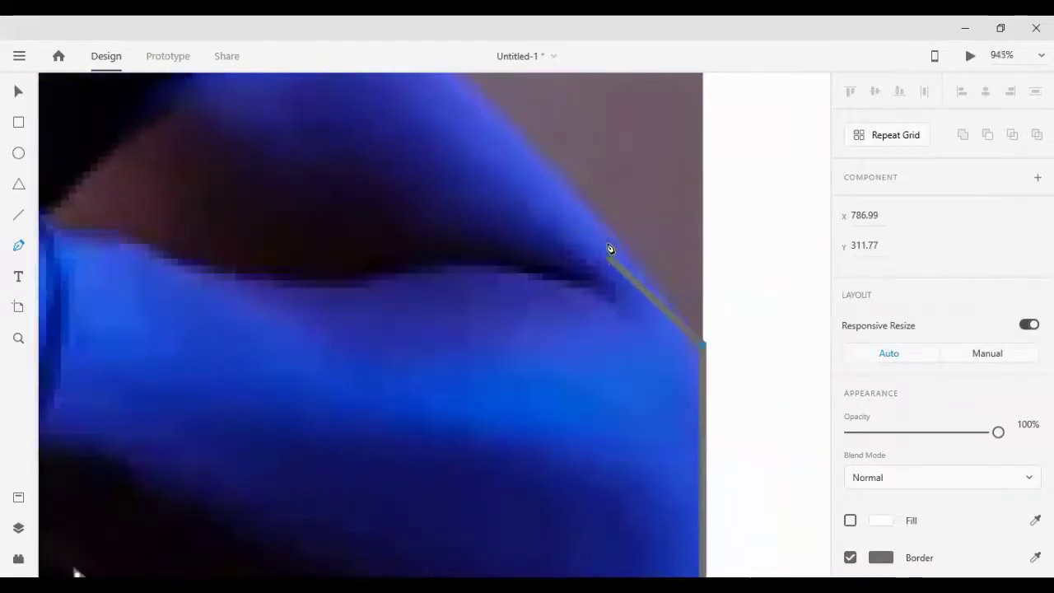
{"action": "left_click", "coordinate": [615, 231]}
{"action": "scroll", "coordinate": [576, 238], "scroll_direction": "up", "scroll_amount": 3}
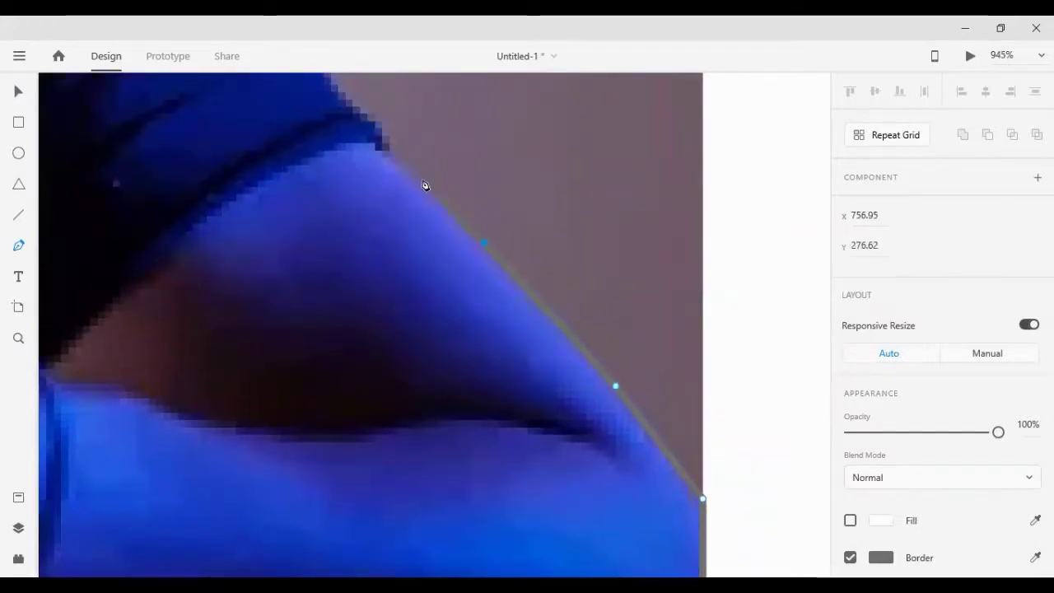
{"action": "left_click", "coordinate": [387, 156]}
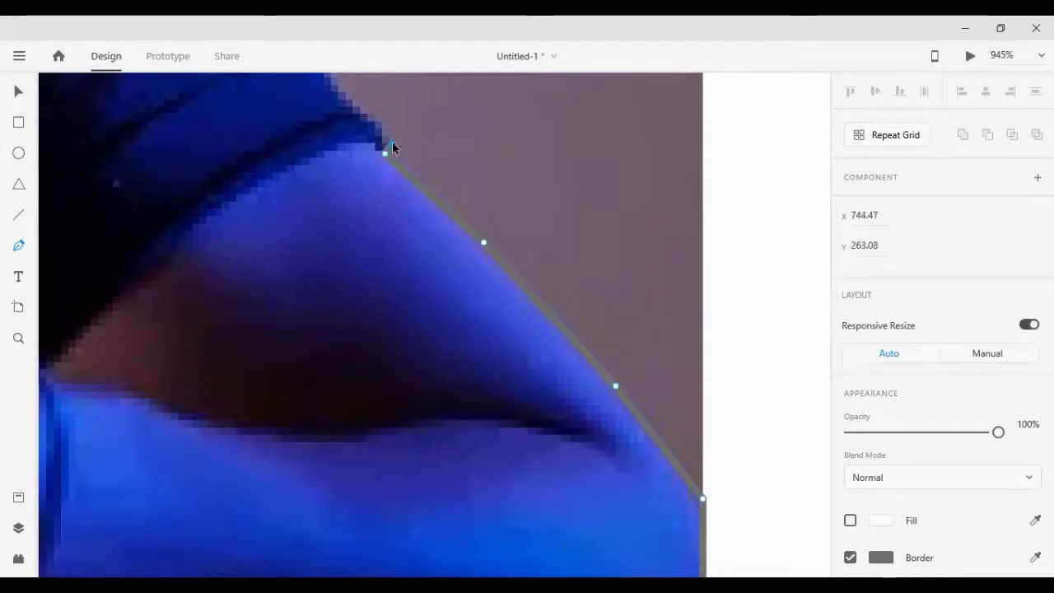
{"action": "scroll", "coordinate": [393, 144], "scroll_direction": "up", "scroll_amount": 1}
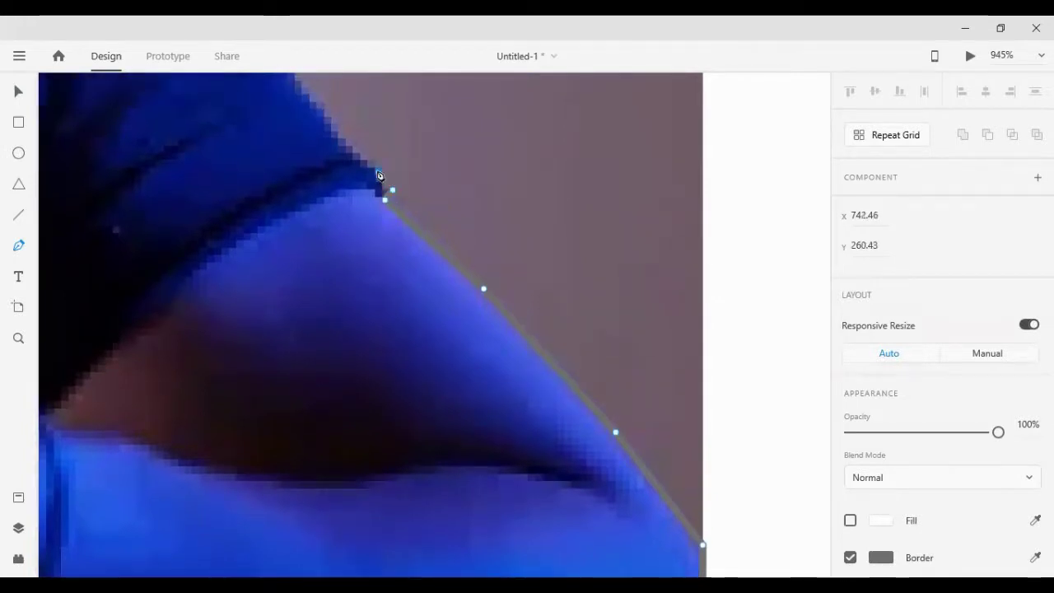
Extend the path up the outer edge of the sleeve, using a curved segment over the bulge near the upper sleeve
{"action": "scroll", "coordinate": [379, 174], "scroll_direction": "up", "scroll_amount": 2}
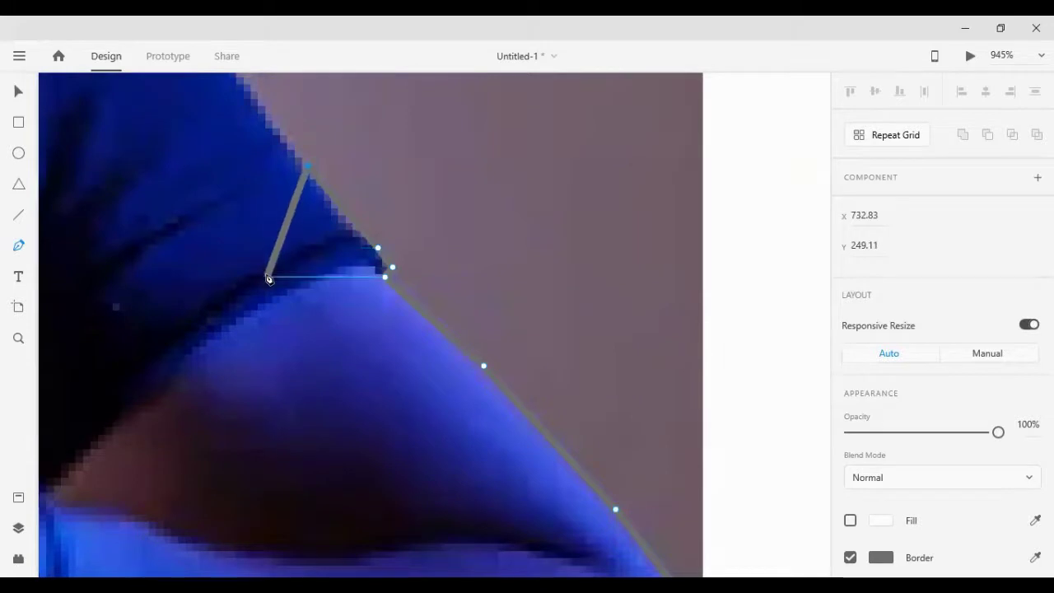
{"action": "scroll", "coordinate": [271, 280], "scroll_direction": "left", "scroll_amount": 7}
{"action": "scroll", "coordinate": [318, 273], "scroll_direction": "up", "scroll_amount": 5}
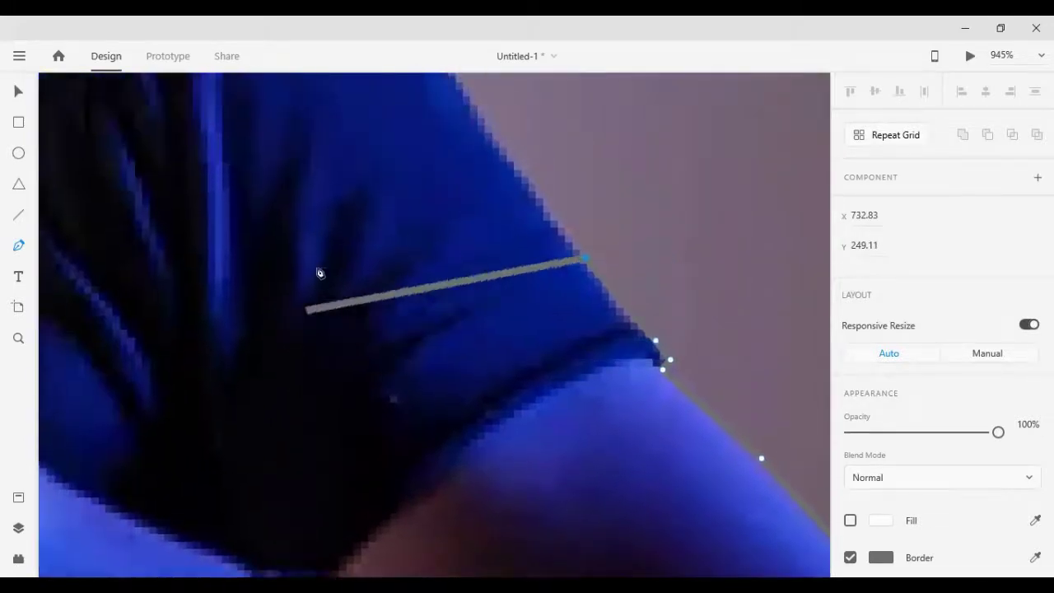
{"action": "scroll", "coordinate": [405, 370], "scroll_direction": "up", "scroll_amount": 1}
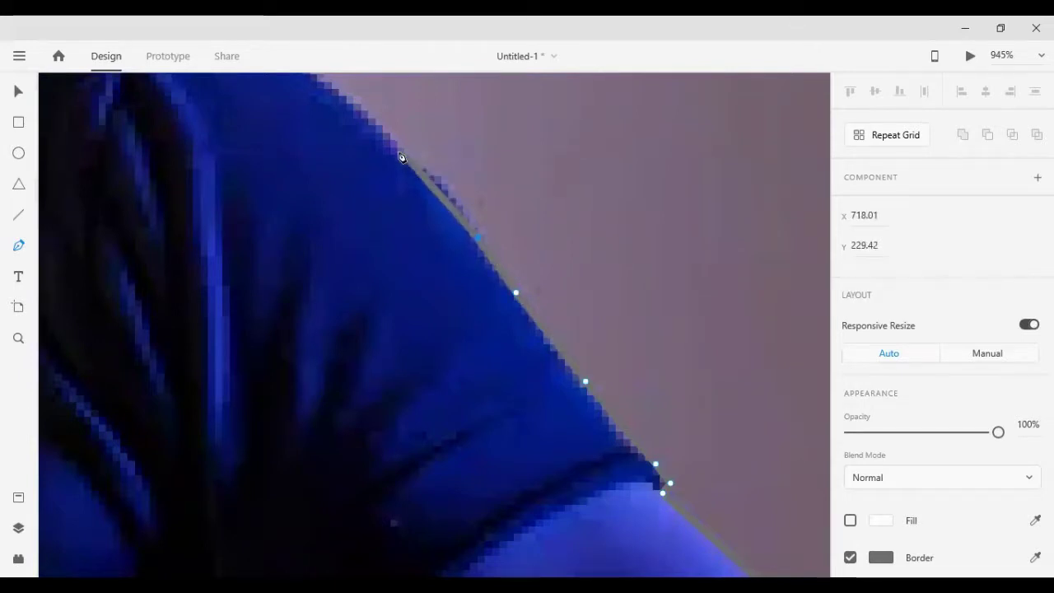
{"action": "left_click_drag", "start_coordinate": [401, 156], "coordinate": [352, 139]}
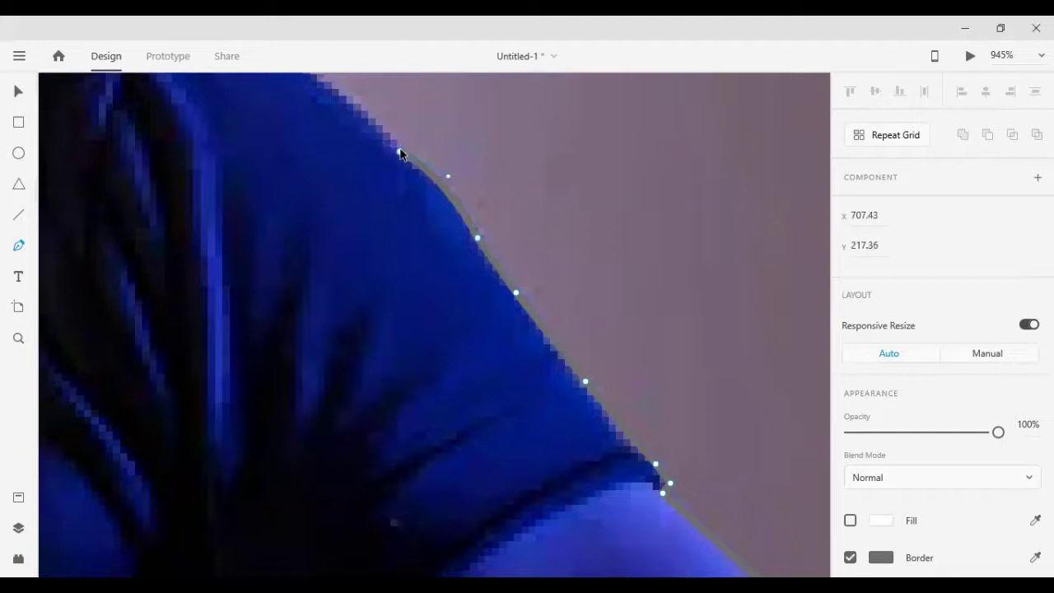
Trace the rounded upper sleeve with a curved segment and place anchors up to the shoulder corner
{"action": "scroll", "coordinate": [357, 211], "scroll_direction": "up", "scroll_amount": 3}
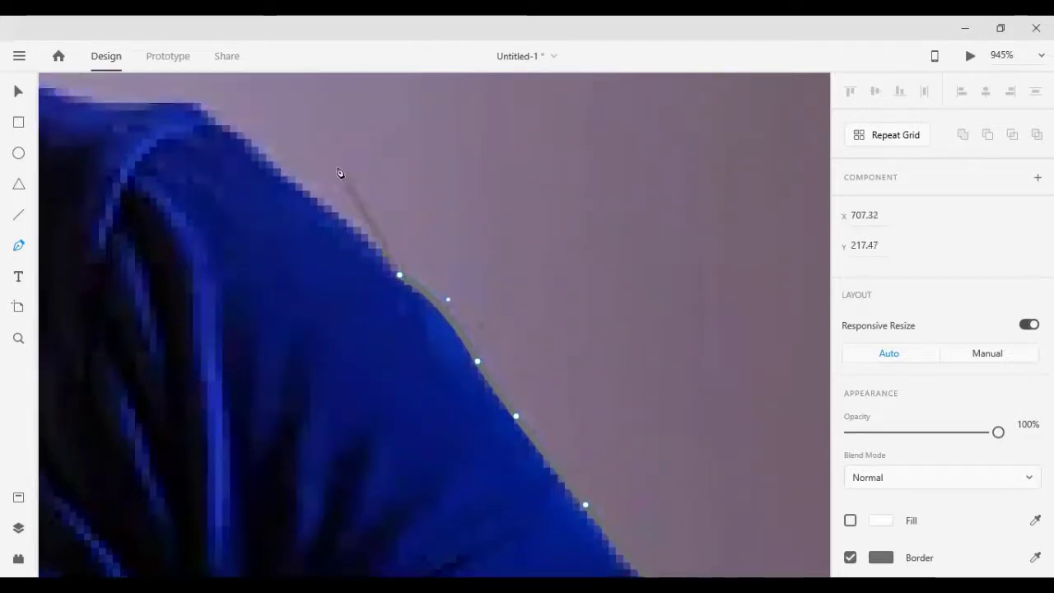
{"action": "left_click_drag", "start_coordinate": [280, 178], "coordinate": [207, 141]}
{"action": "left_click", "coordinate": [238, 144]}
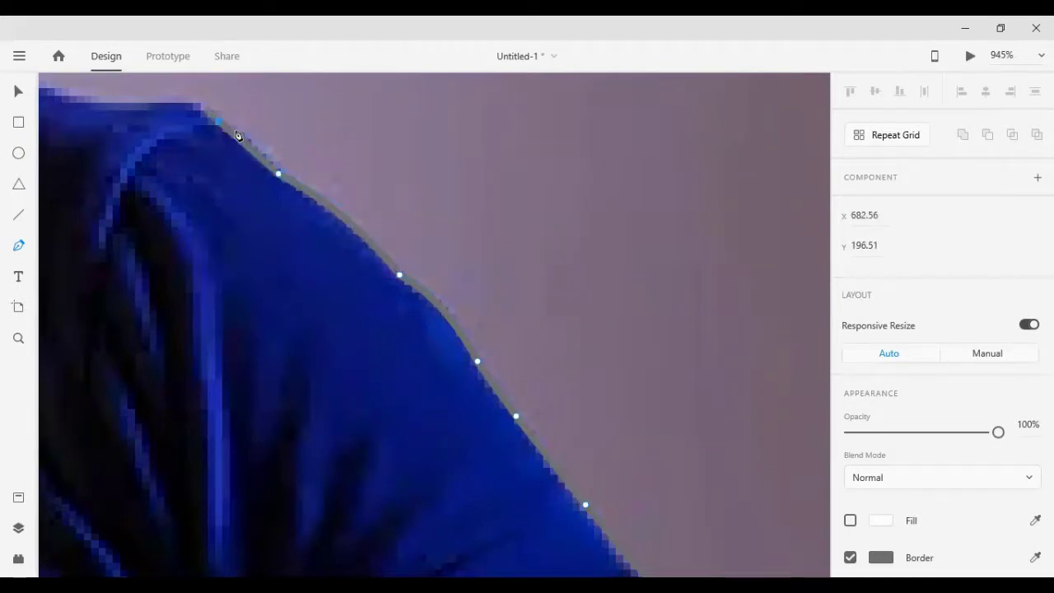
{"action": "scroll", "coordinate": [180, 114], "scroll_direction": "up", "scroll_amount": 4}
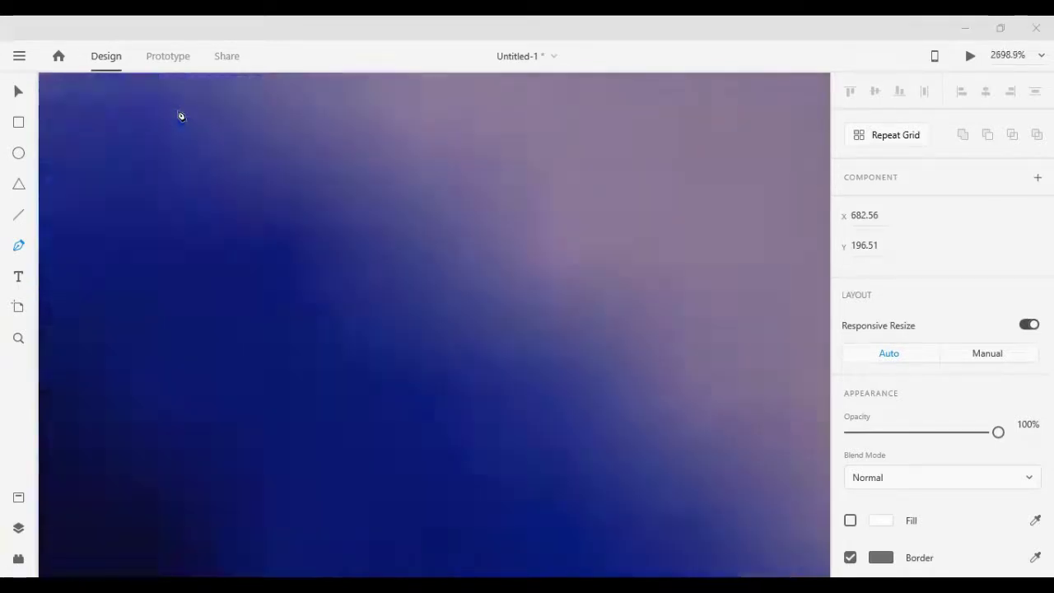
{"action": "left_click", "coordinate": [140, 338]}
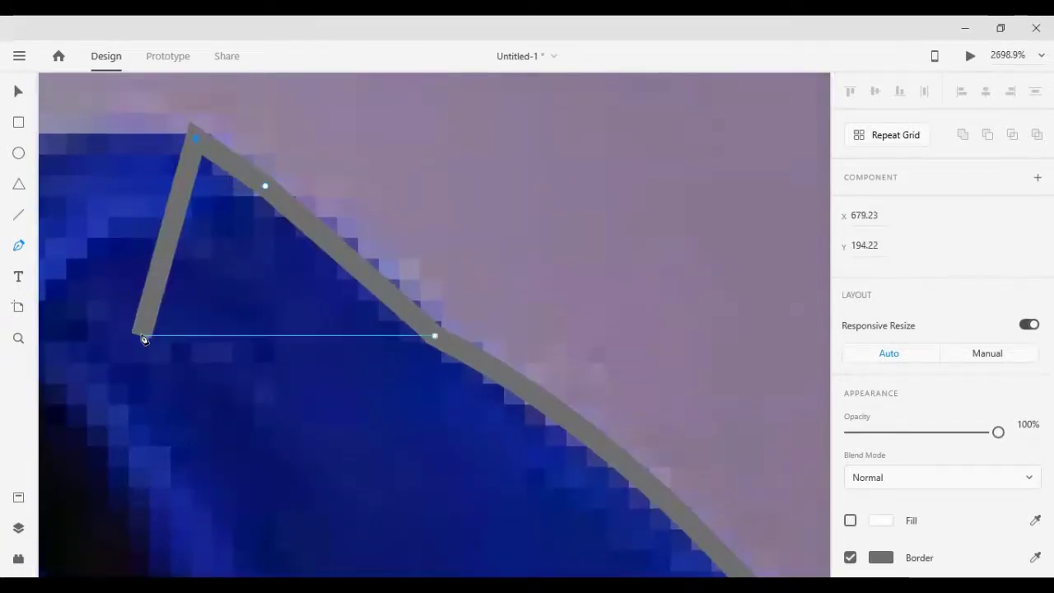
Continue the outline from the shoulder corner along the top of the shoulder toward the neck
{"action": "scroll", "coordinate": [140, 337], "scroll_direction": "down", "scroll_amount": 3}
{"action": "scroll", "coordinate": [138, 320], "scroll_direction": "left", "scroll_amount": 2}
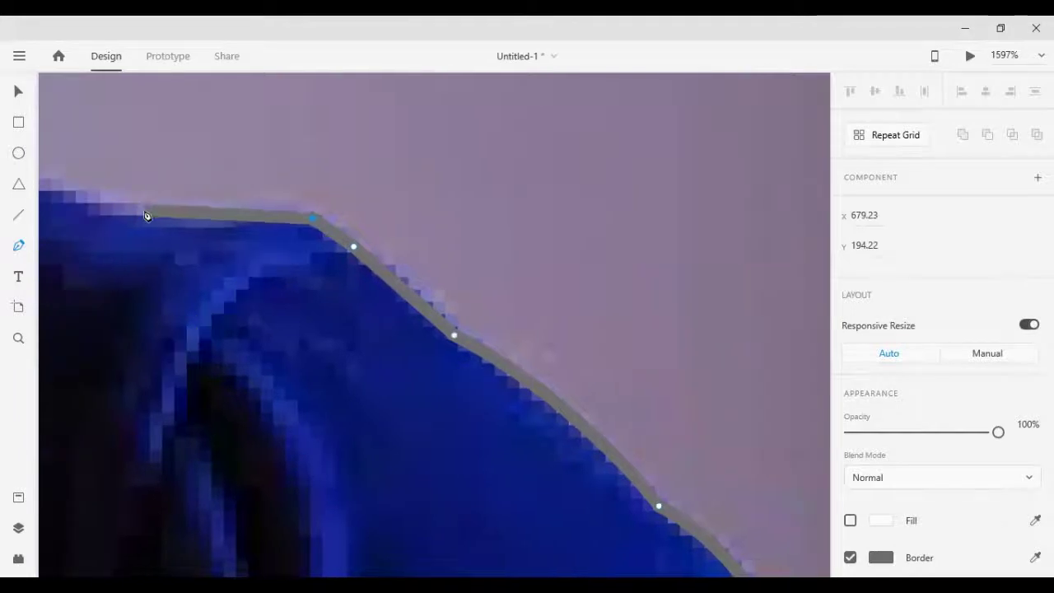
{"action": "left_click", "coordinate": [125, 217]}
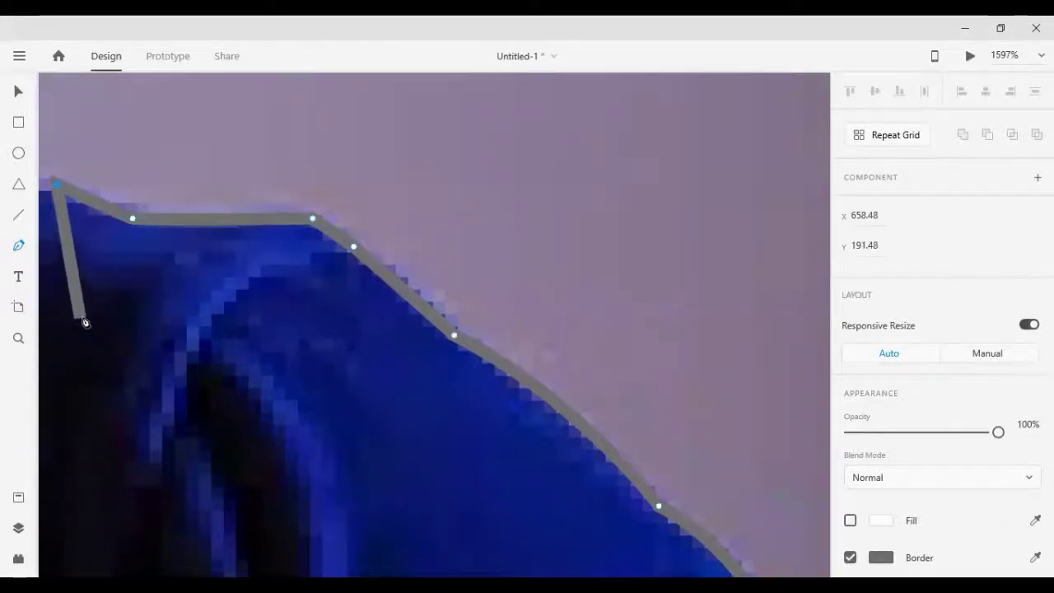
{"action": "scroll", "coordinate": [82, 326], "scroll_direction": "left", "scroll_amount": 2}
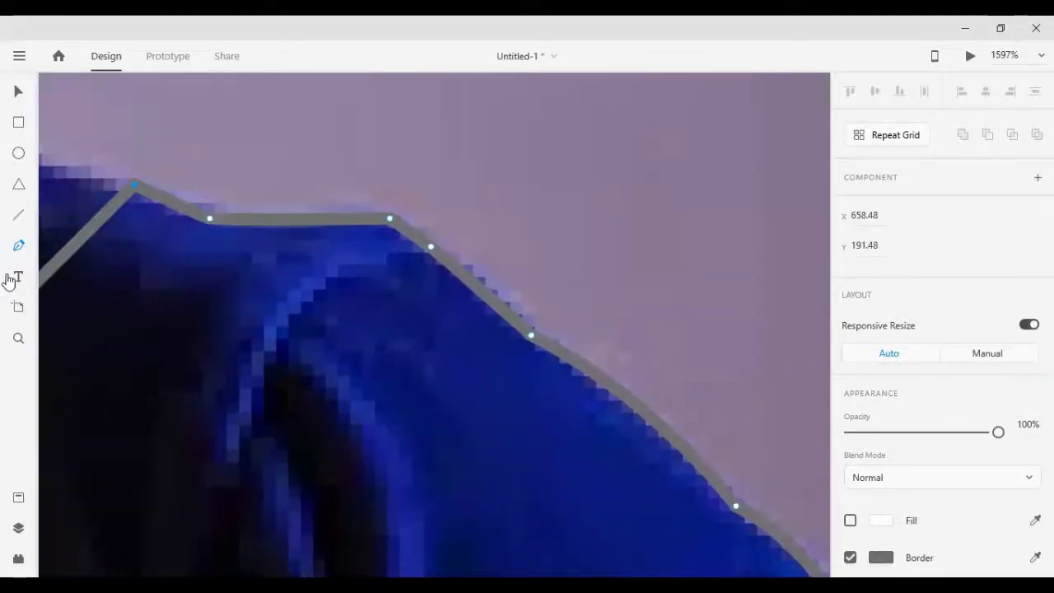
{"action": "scroll", "coordinate": [223, 259], "scroll_direction": "left", "scroll_amount": 6}
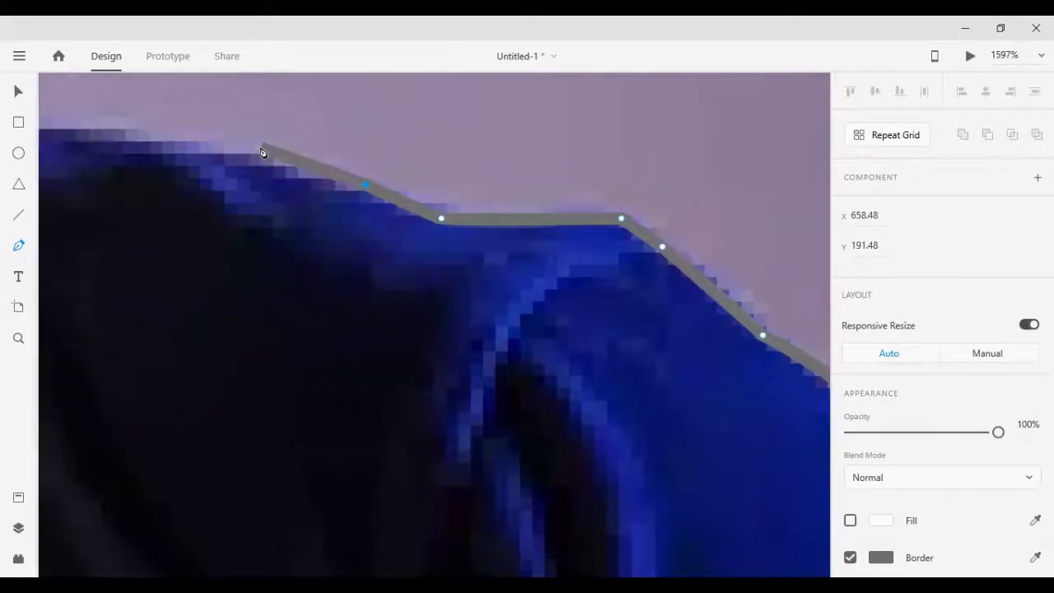
{"action": "left_click", "coordinate": [253, 148]}
{"action": "left_click", "coordinate": [125, 136]}
Trace the rest of the shirt's shoulder line up to the top corner of the collar
{"action": "scroll", "coordinate": [110, 205], "scroll_direction": "left", "scroll_amount": 9}
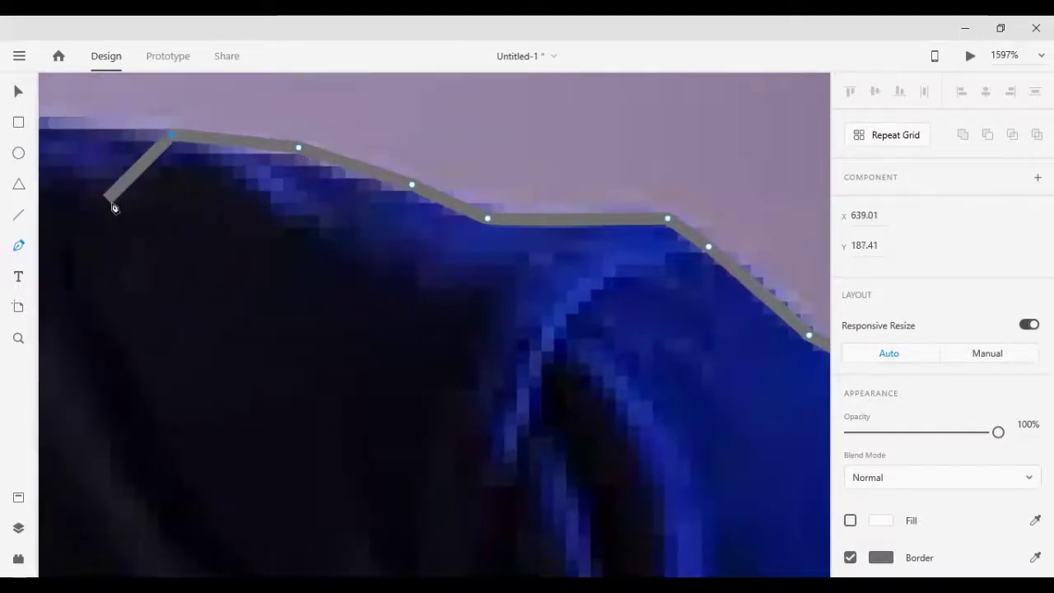
{"action": "scroll", "coordinate": [438, 271], "scroll_direction": "up", "scroll_amount": 2}
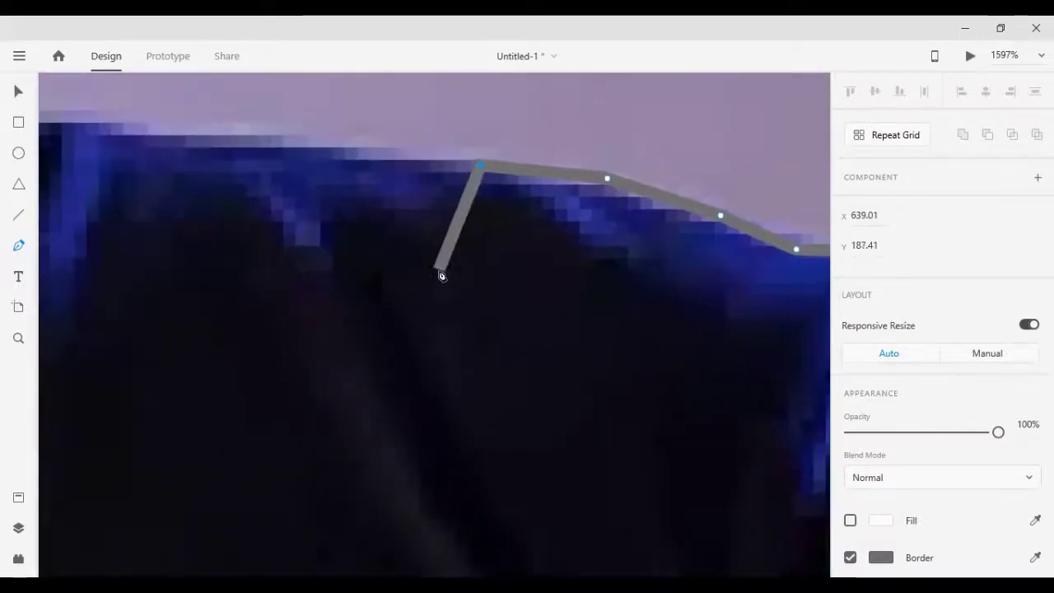
{"action": "left_click", "coordinate": [114, 173]}
{"action": "scroll", "coordinate": [115, 247], "scroll_direction": "left", "scroll_amount": 4}
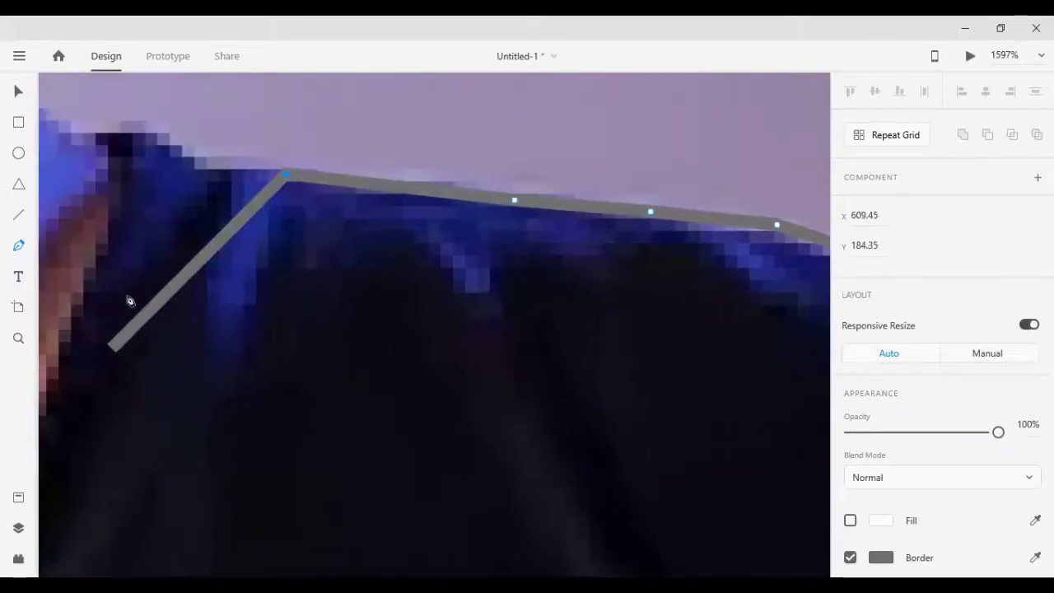
{"action": "left_click", "coordinate": [206, 163]}
{"action": "left_click", "coordinate": [158, 128]}
Continue the outline over the collar's top corner and along the edge of the neck up to the start of the hair
{"action": "scroll", "coordinate": [148, 263], "scroll_direction": "left", "scroll_amount": 4}
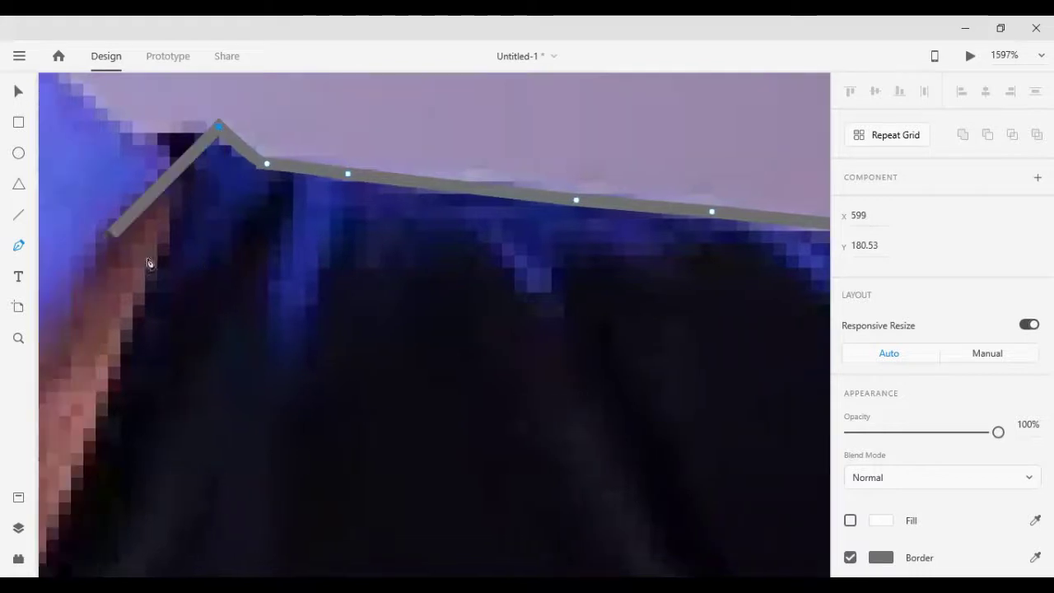
{"action": "left_click", "coordinate": [230, 132]}
{"action": "scroll", "coordinate": [231, 136], "scroll_direction": "up", "scroll_amount": 2}
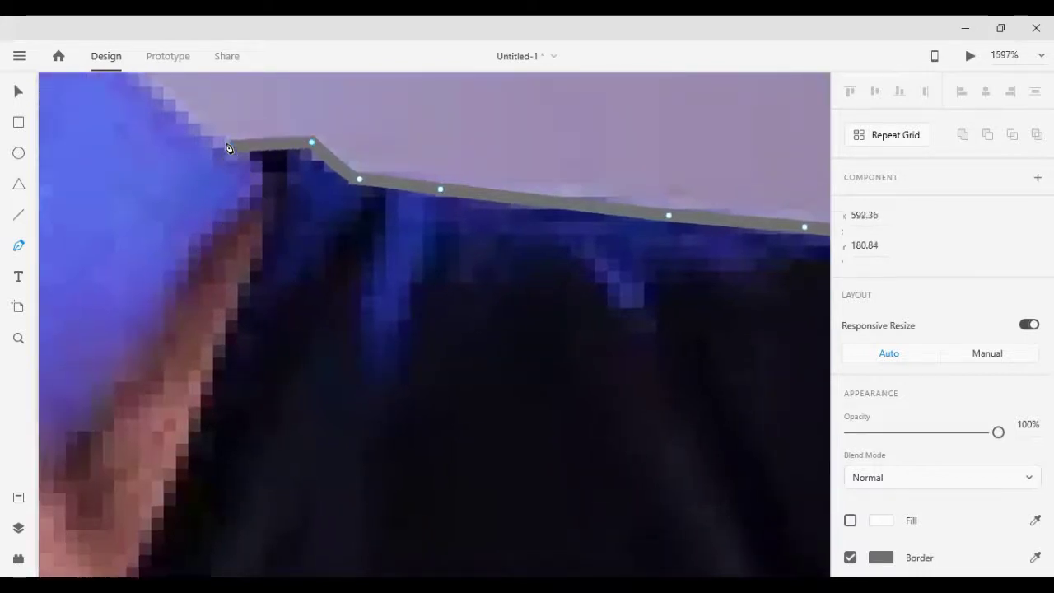
{"action": "scroll", "coordinate": [139, 132], "scroll_direction": "up", "scroll_amount": 2}
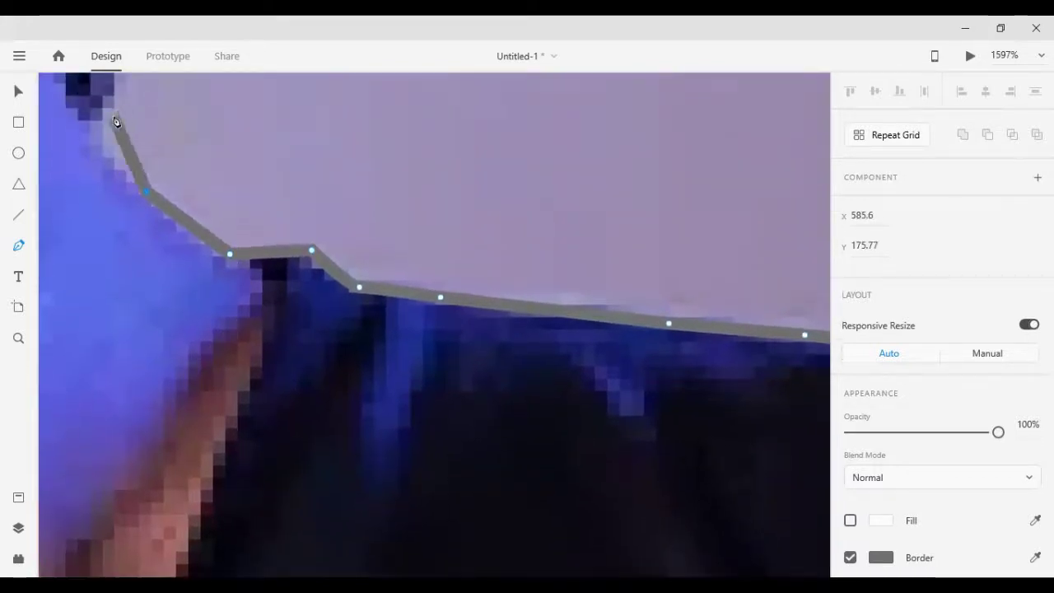
{"action": "left_click", "coordinate": [89, 146]}
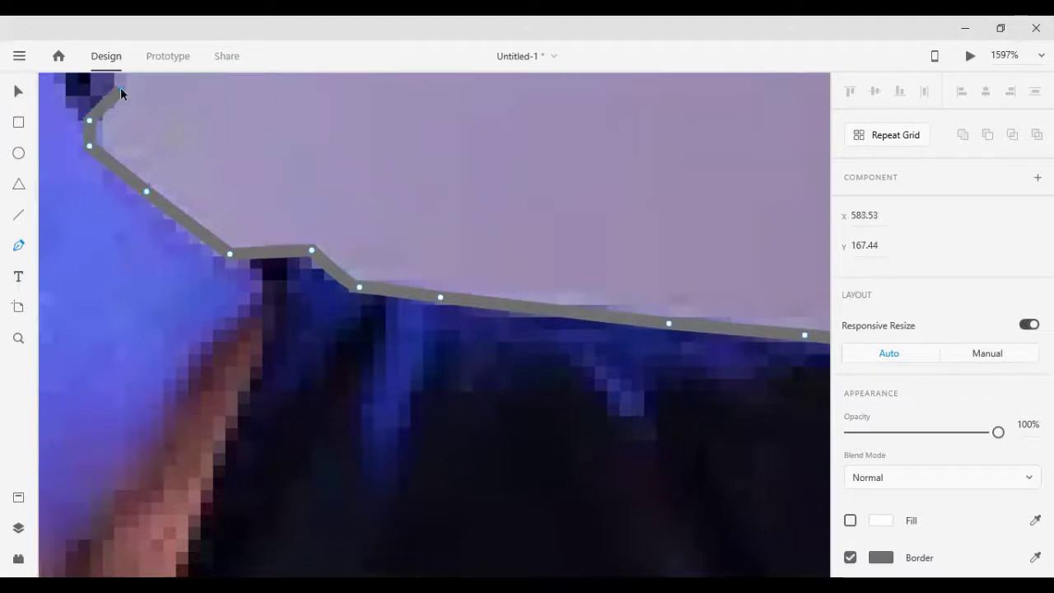
Trace the lower back of the hair upward from the neck with short straight segments around its small notch
{"action": "scroll", "coordinate": [122, 93], "scroll_direction": "up", "scroll_amount": 3}
{"action": "left_click", "coordinate": [121, 165]}
{"action": "scroll", "coordinate": [125, 153], "scroll_direction": "up", "scroll_amount": 3}
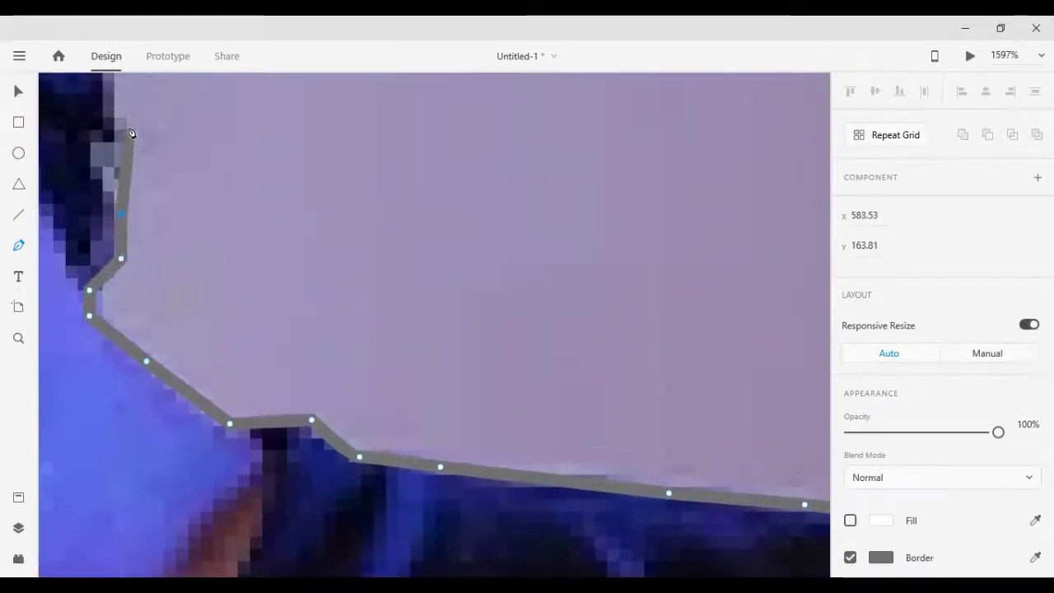
{"action": "left_click", "coordinate": [110, 182]}
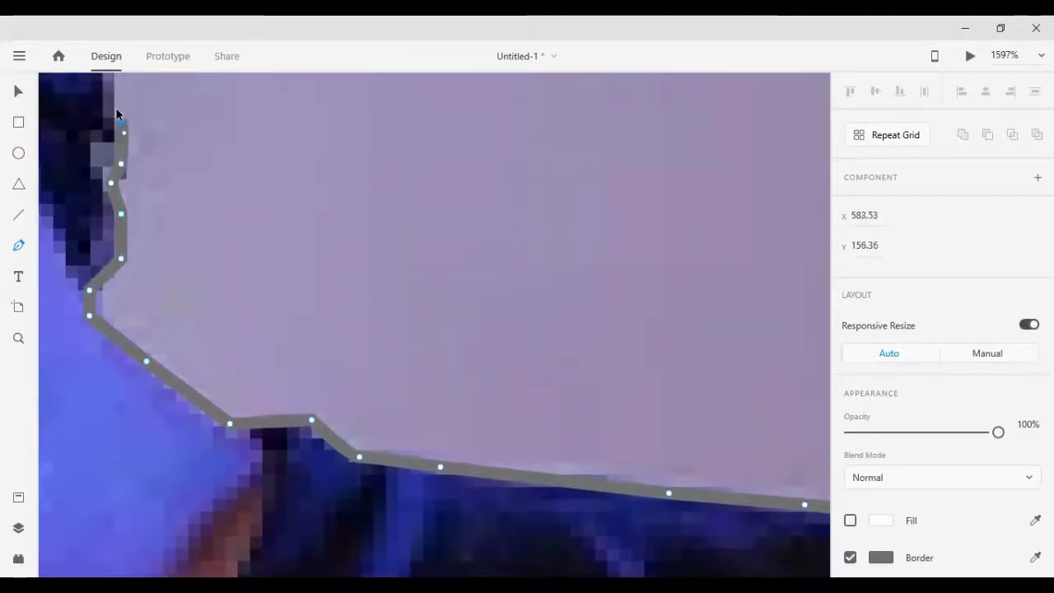
{"action": "scroll", "coordinate": [117, 115], "scroll_direction": "up", "scroll_amount": 2}
{"action": "left_click", "coordinate": [112, 94]}
{"action": "scroll", "coordinate": [112, 93], "scroll_direction": "up", "scroll_amount": 6}
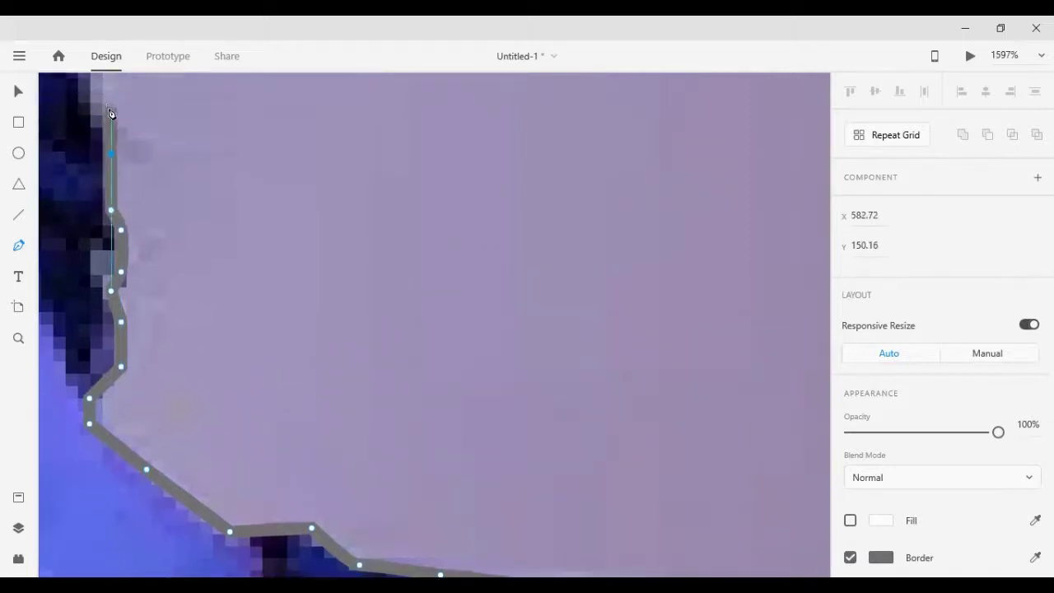
Extend the path up the inward-sloping back edge of the hair, nudging the stray anchor left onto the edge
{"action": "left_click", "coordinate": [89, 162]}
{"action": "left_click", "coordinate": [73, 125]}
{"action": "scroll", "coordinate": [73, 126], "scroll_direction": "up", "scroll_amount": 5}
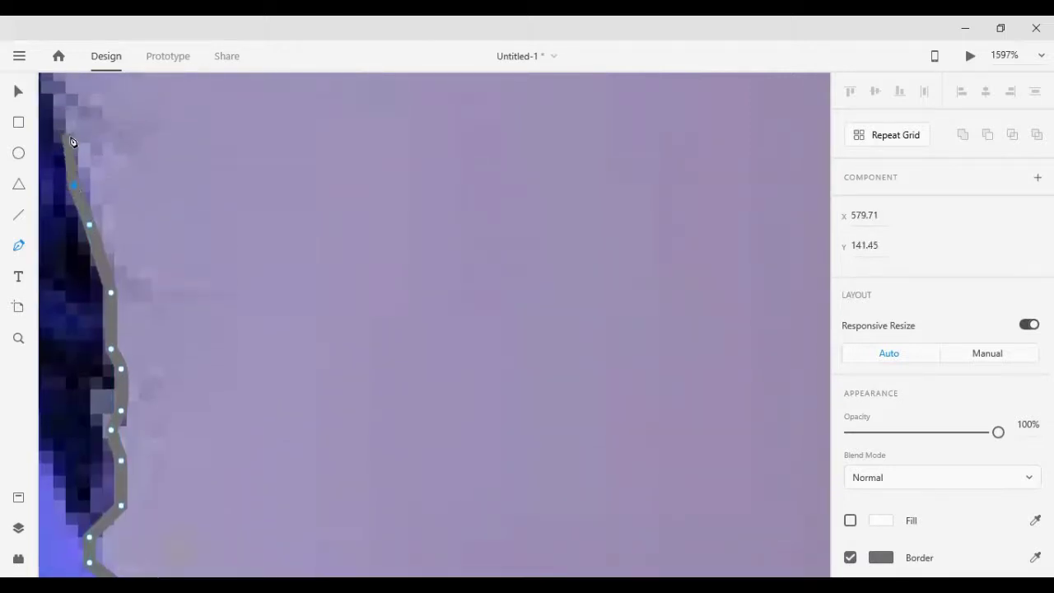
{"action": "scroll", "coordinate": [88, 304], "scroll_direction": "left", "scroll_amount": 6}
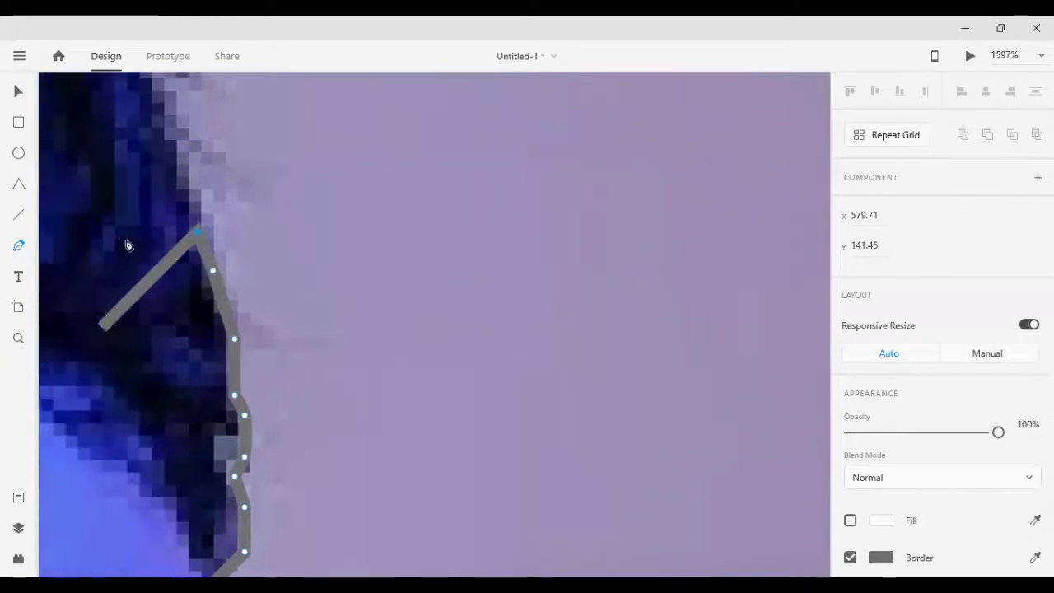
{"action": "left_click", "coordinate": [224, 177]}
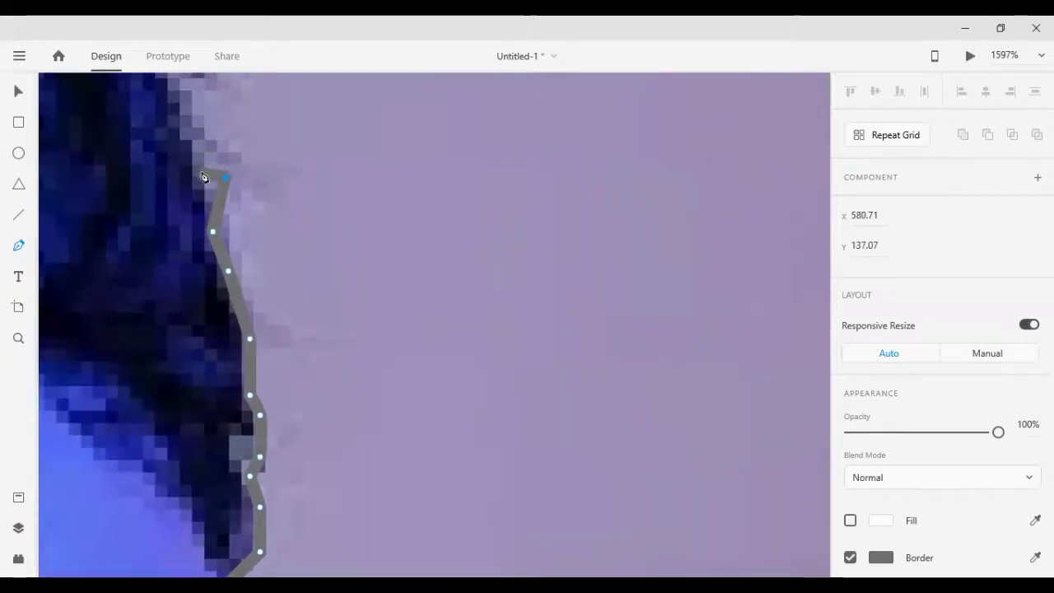
{"action": "key", "text": "Left"}
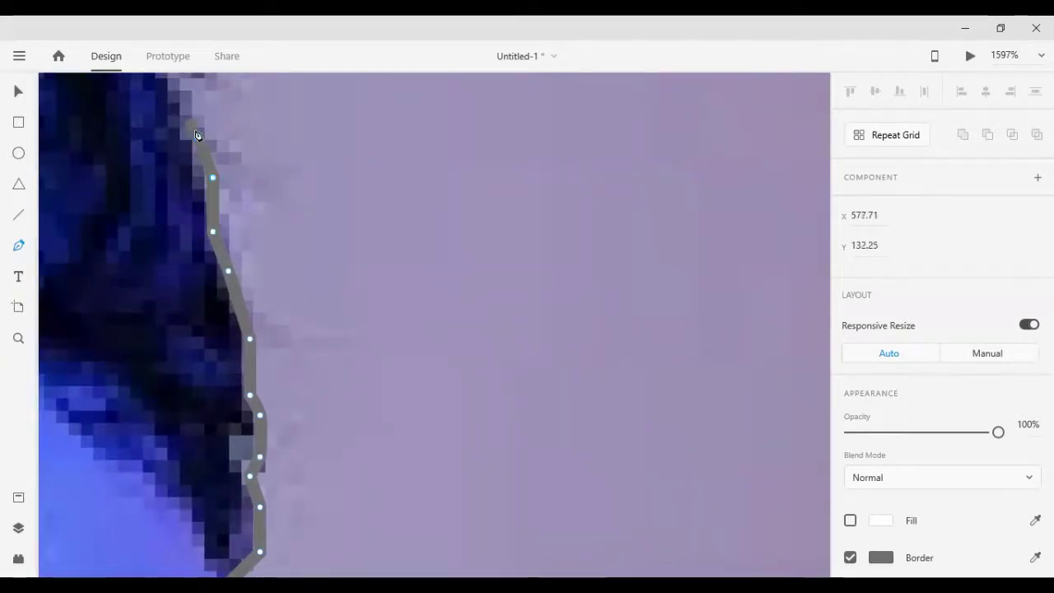
{"action": "left_click", "coordinate": [187, 120]}
Trace around the small tuft sticking out at the back of the hair and up to the lower edge of the blue band
{"action": "scroll", "coordinate": [181, 148], "scroll_direction": "up", "scroll_amount": 4}
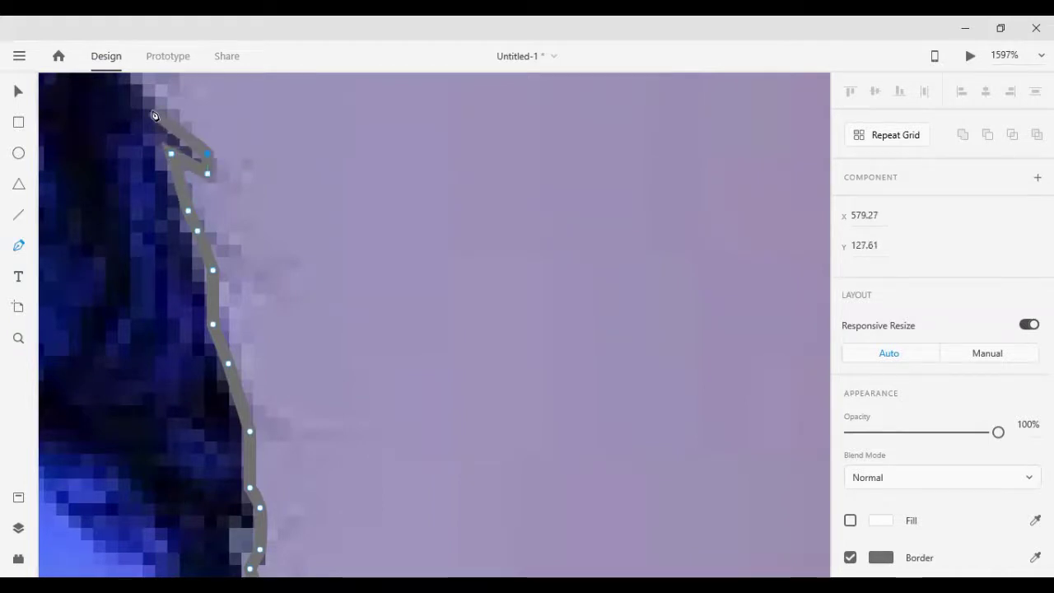
{"action": "left_click", "coordinate": [150, 113]}
{"action": "scroll", "coordinate": [132, 124], "scroll_direction": "up", "scroll_amount": 4}
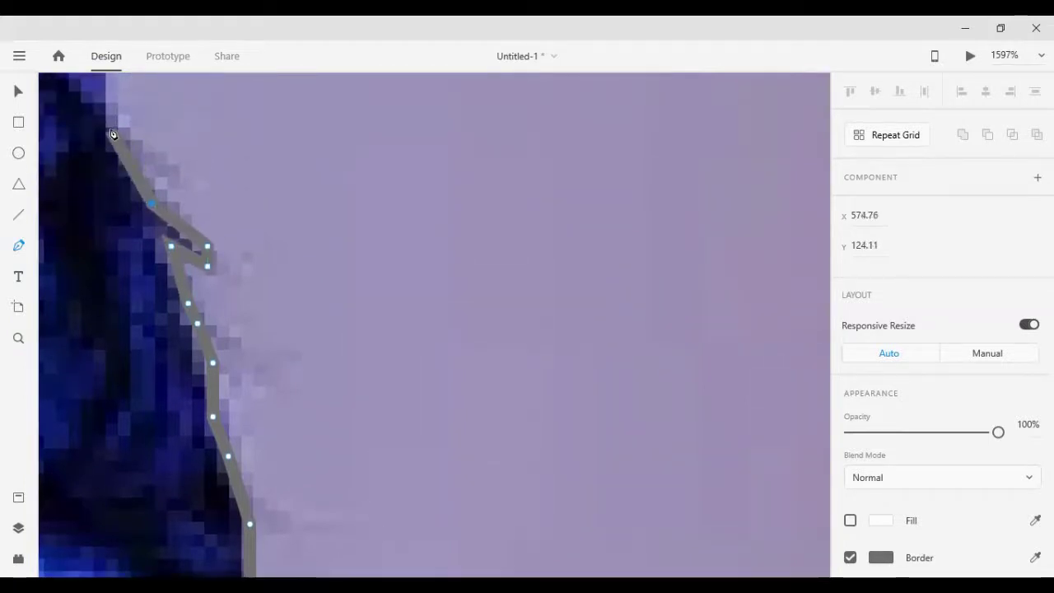
{"action": "left_click_drag", "start_coordinate": [111, 131], "coordinate": [94, 134]}
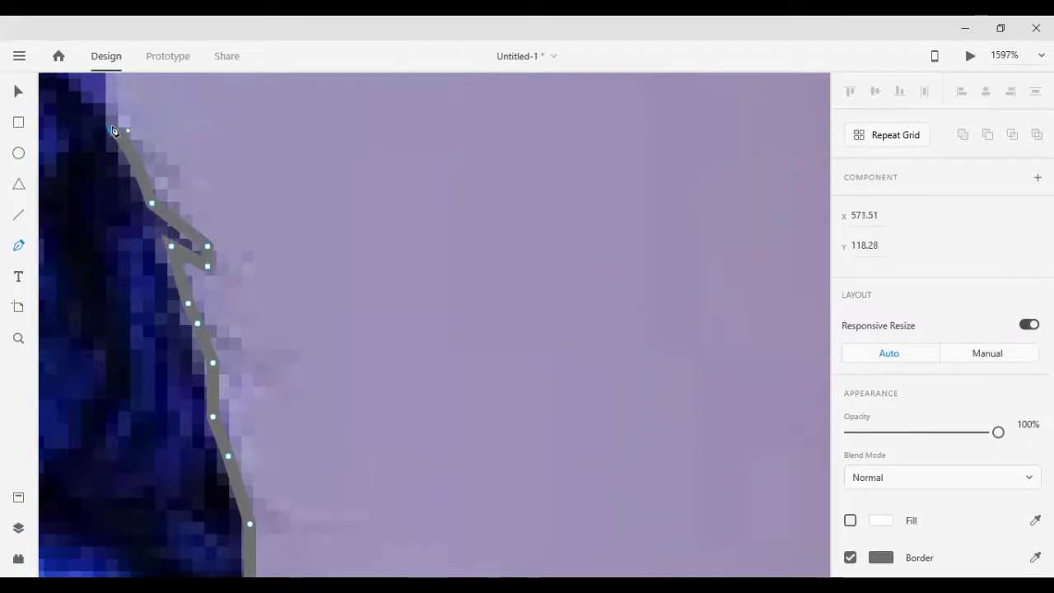
Continue the outline up the edge of the blue band and onto the dark hair above it
{"action": "scroll", "coordinate": [113, 129], "scroll_direction": "up", "scroll_amount": 5}
{"action": "left_click", "coordinate": [108, 129]}
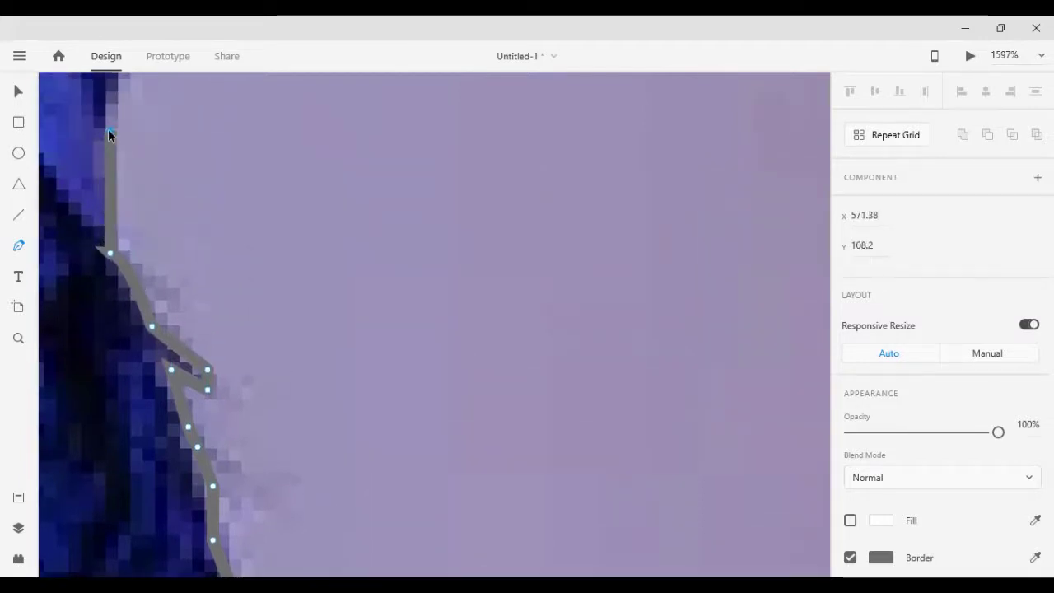
{"action": "scroll", "coordinate": [108, 132], "scroll_direction": "up", "scroll_amount": 3}
{"action": "left_click", "coordinate": [108, 145]}
{"action": "left_click", "coordinate": [141, 92]}
{"action": "scroll", "coordinate": [142, 94], "scroll_direction": "up", "scroll_amount": 1}
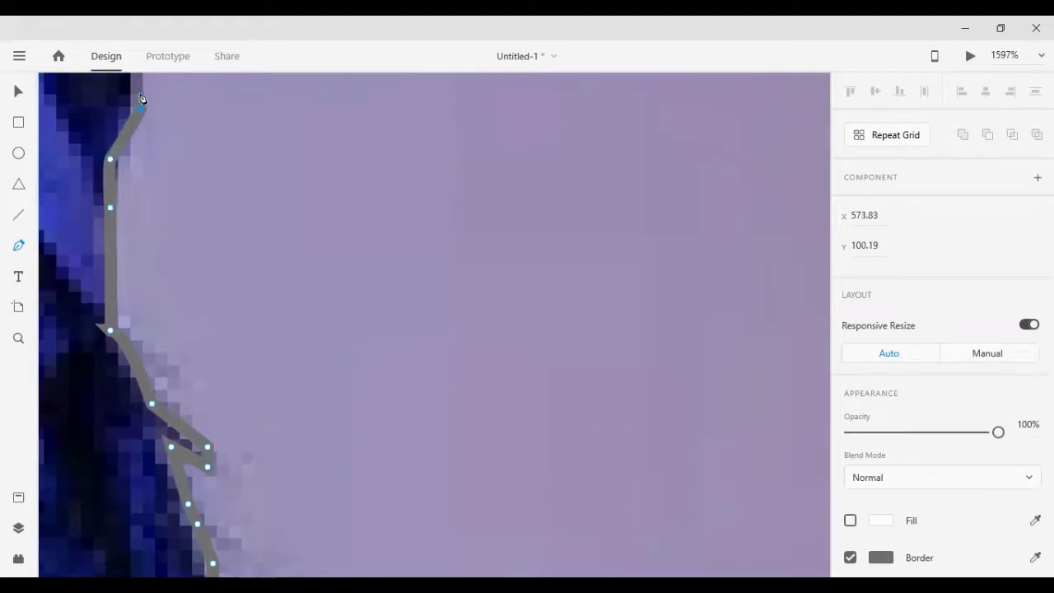
{"action": "scroll", "coordinate": [142, 97], "scroll_direction": "up", "scroll_amount": 2}
{"action": "left_click", "coordinate": [136, 114]}
{"action": "scroll", "coordinate": [50, 144], "scroll_direction": "up", "scroll_amount": 4}
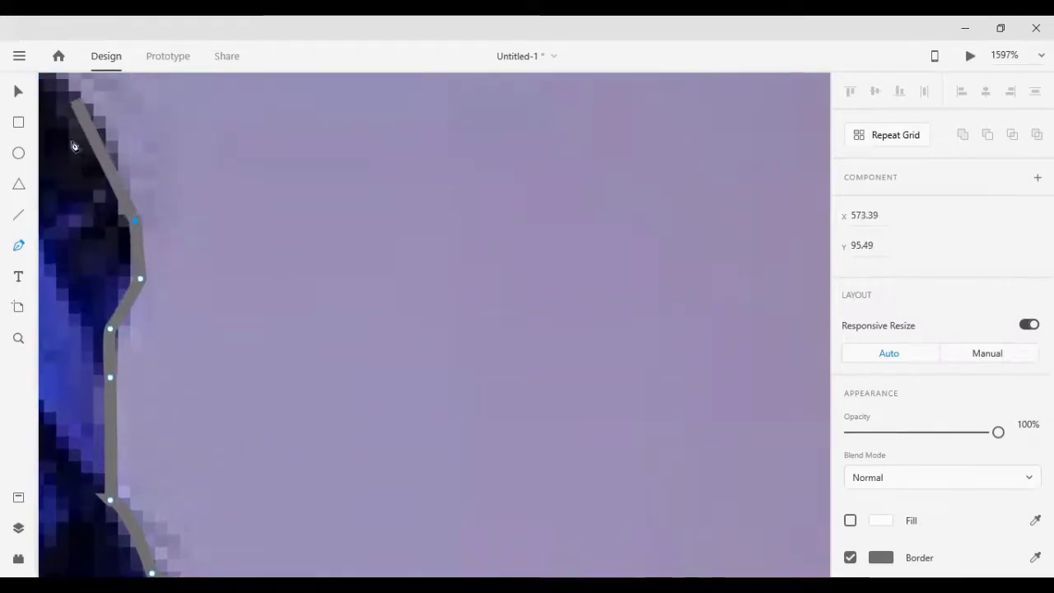
Trace the rounded hair bulge above the blue band with a curved segment and retract its outgoing handle to make a corner
{"action": "scroll", "coordinate": [103, 402], "scroll_direction": "up", "scroll_amount": 2}
{"action": "scroll", "coordinate": [103, 402], "scroll_direction": "left", "scroll_amount": 4}
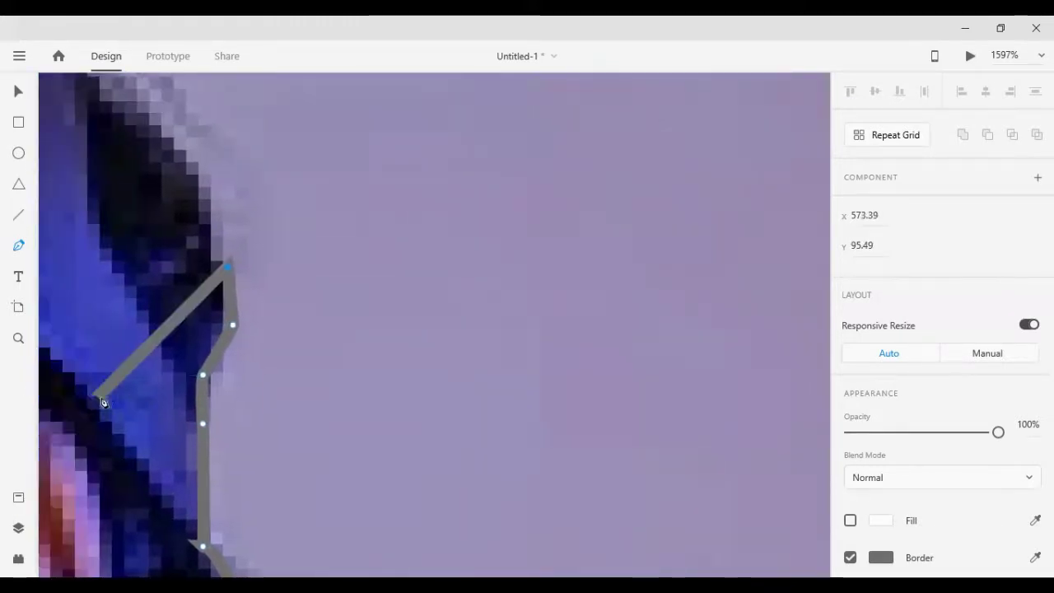
{"action": "scroll", "coordinate": [103, 402], "scroll_direction": "left", "scroll_amount": 5}
{"action": "scroll", "coordinate": [148, 313], "scroll_direction": "up", "scroll_amount": 2}
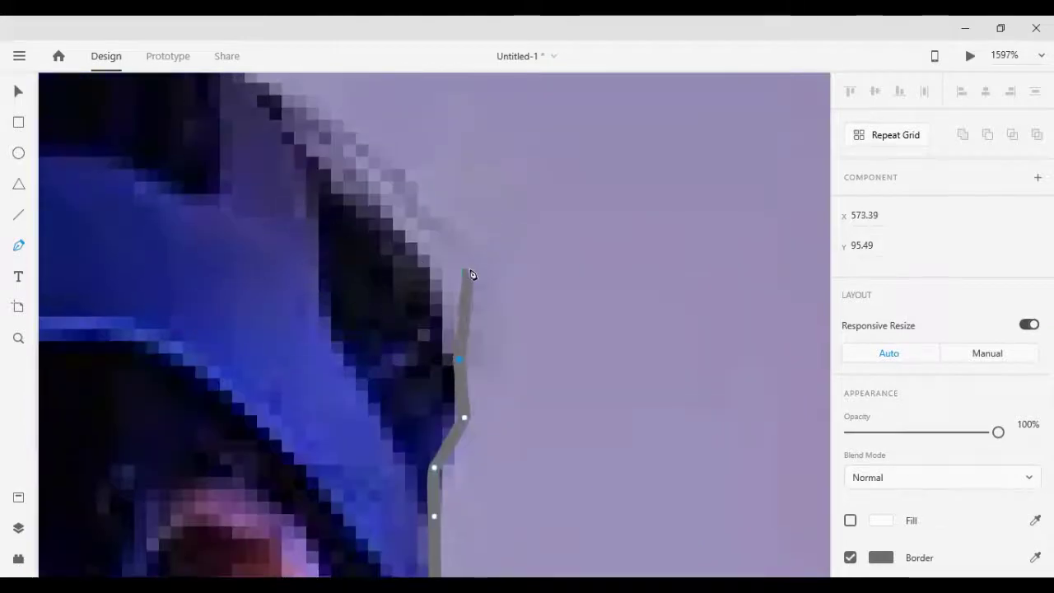
{"action": "left_click_drag", "start_coordinate": [339, 167], "coordinate": [266, 141]}
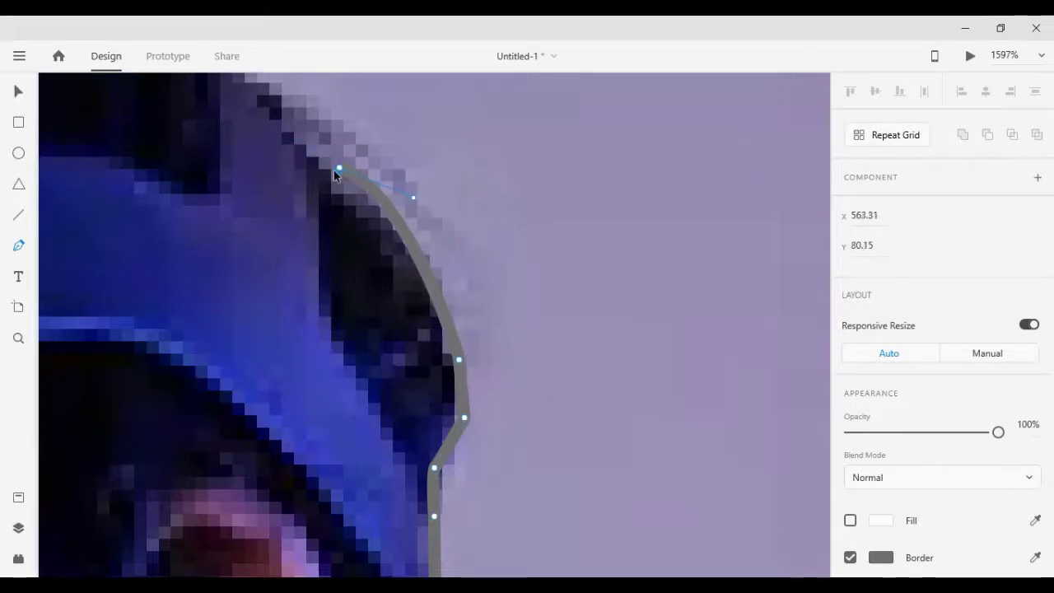
{"action": "left_click_drag", "start_coordinate": [333, 170], "coordinate": [339, 168]}
Place anchors around the small step above the bulge and continue along the upper back of the head with a short curve
{"action": "left_click", "coordinate": [282, 132]}
{"action": "scroll", "coordinate": [280, 141], "scroll_direction": "up", "scroll_amount": 1}
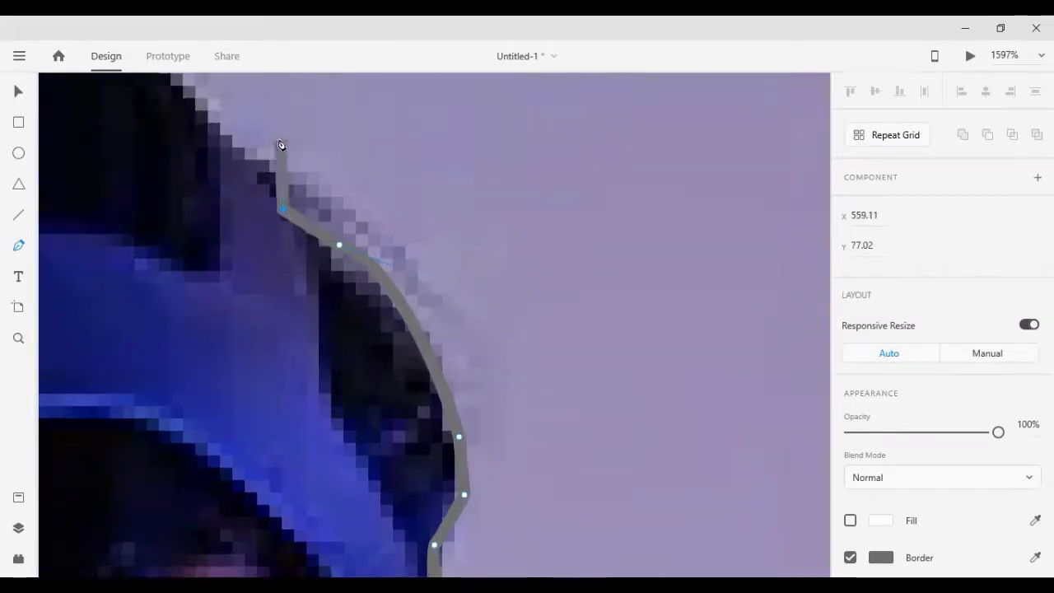
{"action": "scroll", "coordinate": [281, 145], "scroll_direction": "up", "scroll_amount": 1}
{"action": "left_click", "coordinate": [291, 200]}
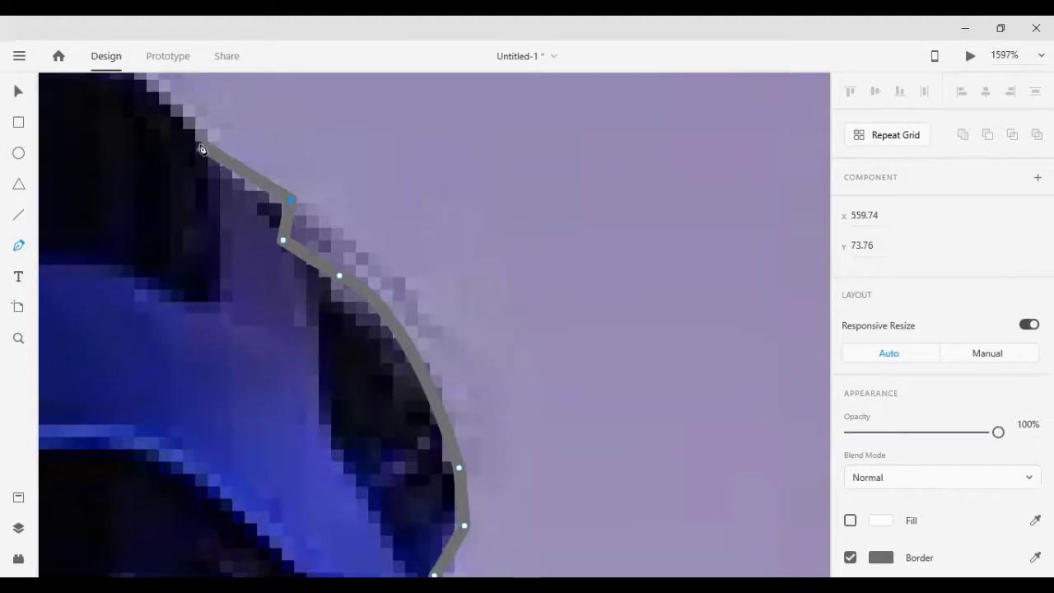
{"action": "left_click_drag", "start_coordinate": [198, 138], "coordinate": [199, 125]}
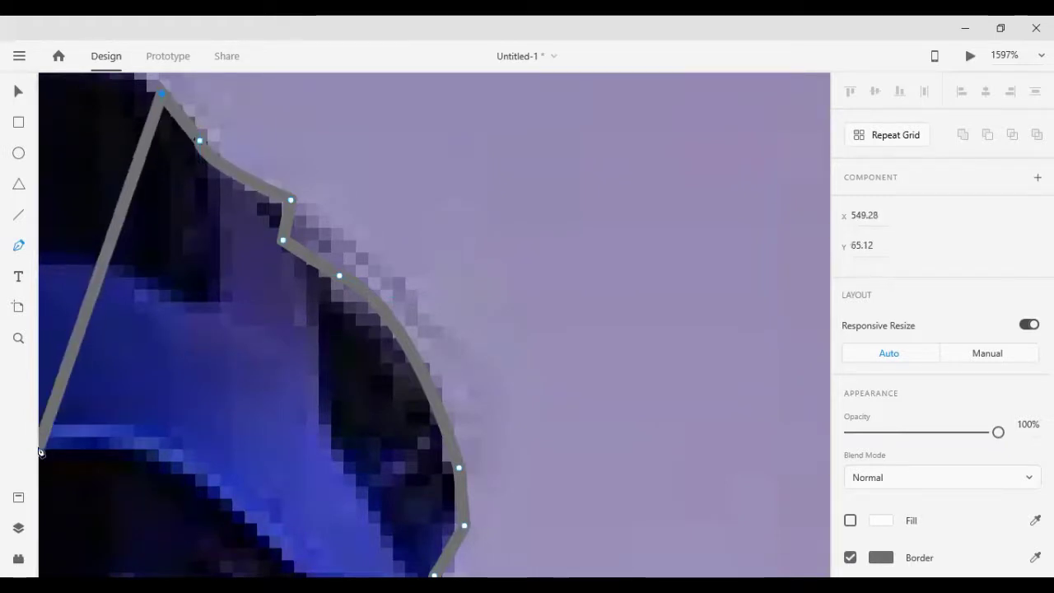
Trace the back of the crown with a curved segment, nudge its end anchor down and retract the outgoing handle
{"action": "scroll", "coordinate": [288, 321], "scroll_direction": "left", "scroll_amount": 4}
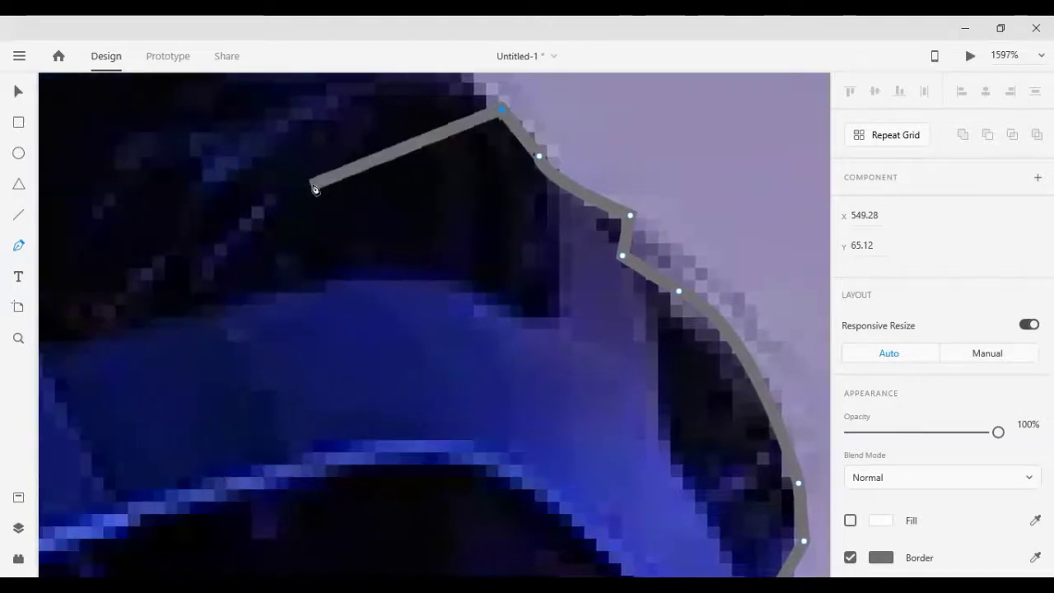
{"action": "scroll", "coordinate": [315, 189], "scroll_direction": "up", "scroll_amount": 2}
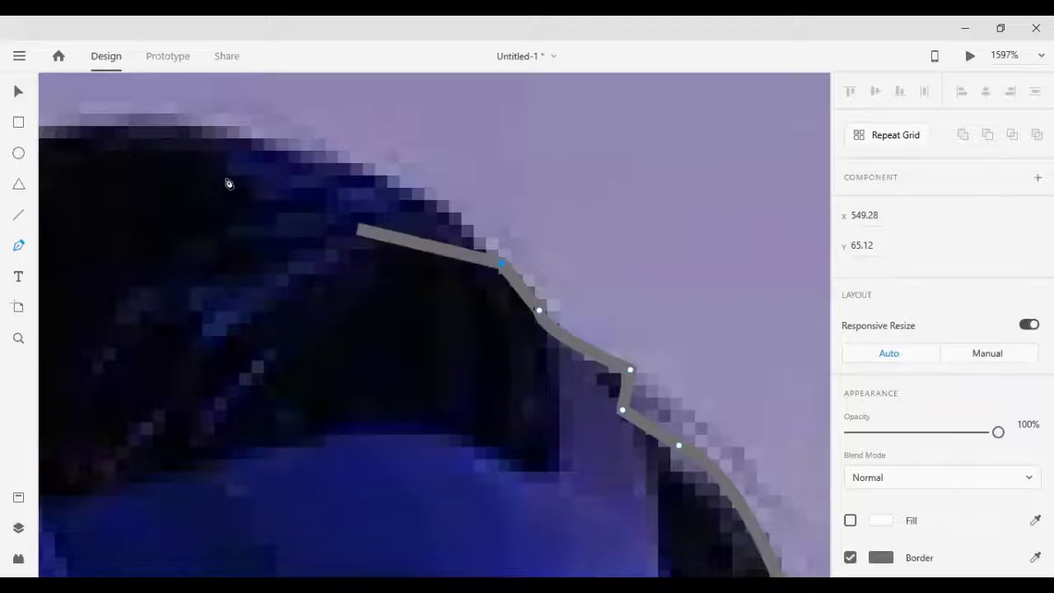
{"action": "mouse_move", "coordinate": [237, 129]}
{"action": "left_mouse_down"}
{"action": "mouse_move", "coordinate": [191, 140]}
{"action": "mouse_move", "coordinate": [51, 123]}
{"action": "left_mouse_up"}
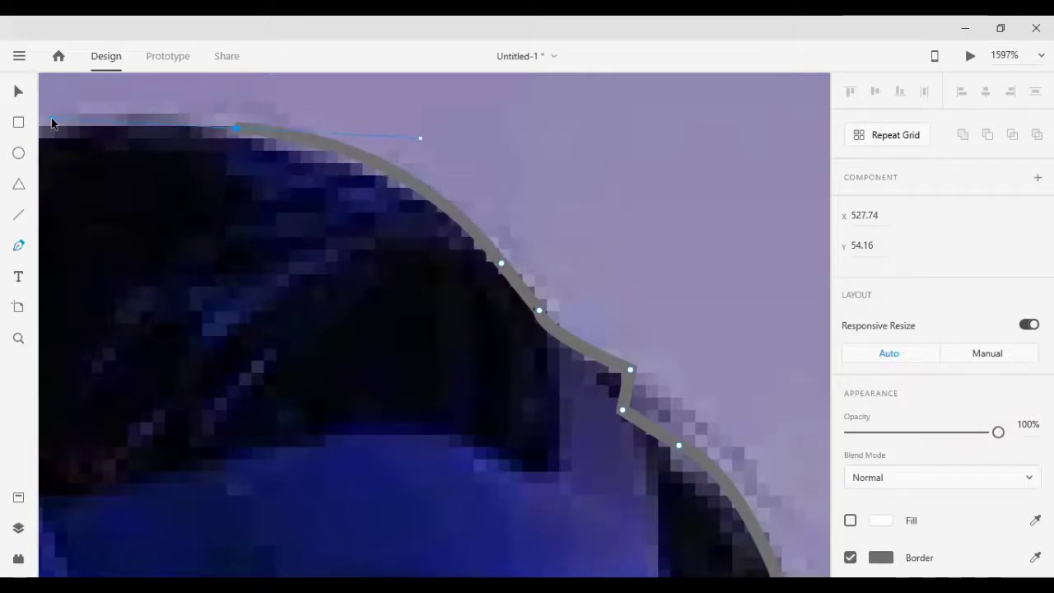
{"action": "key", "text": "Down"}
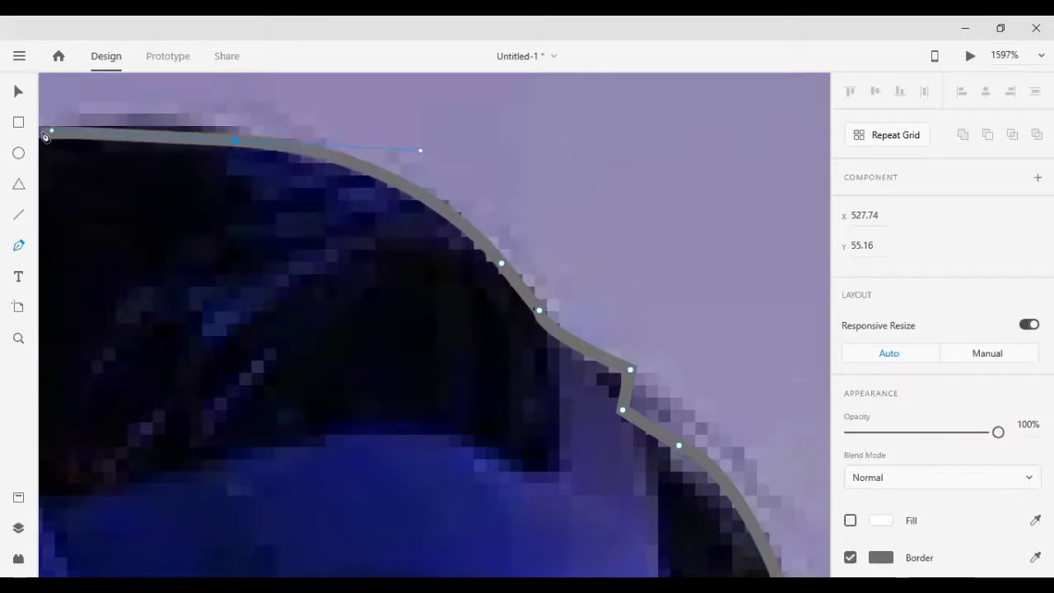
{"action": "left_click_drag", "start_coordinate": [51, 131], "coordinate": [268, 163]}
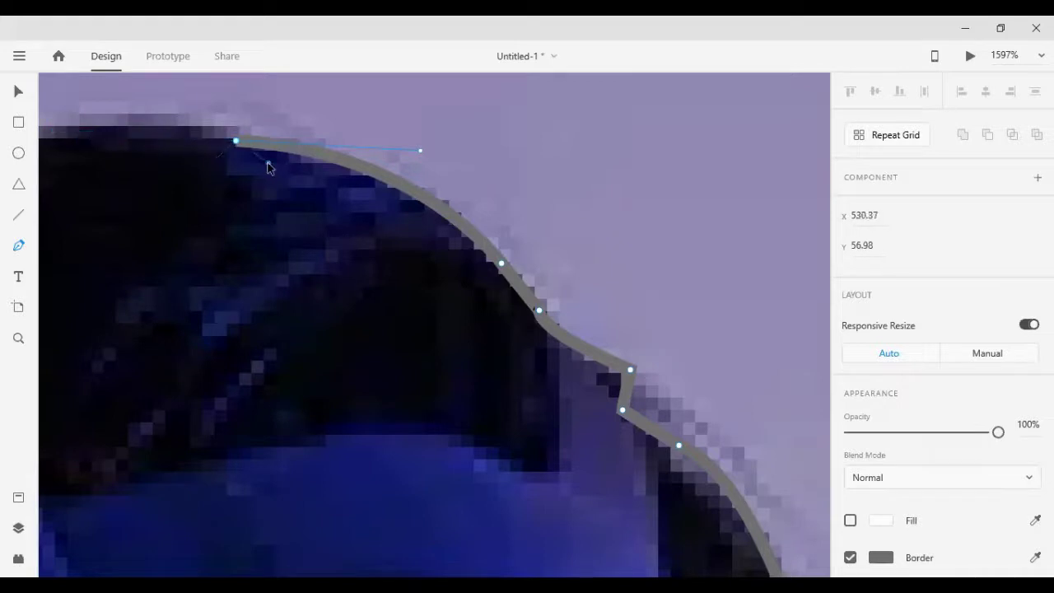
Trace the top of the head toward the forehead with a curved segment and retract the end anchor's outgoing handle
{"action": "scroll", "coordinate": [125, 440], "scroll_direction": "left", "scroll_amount": 5}
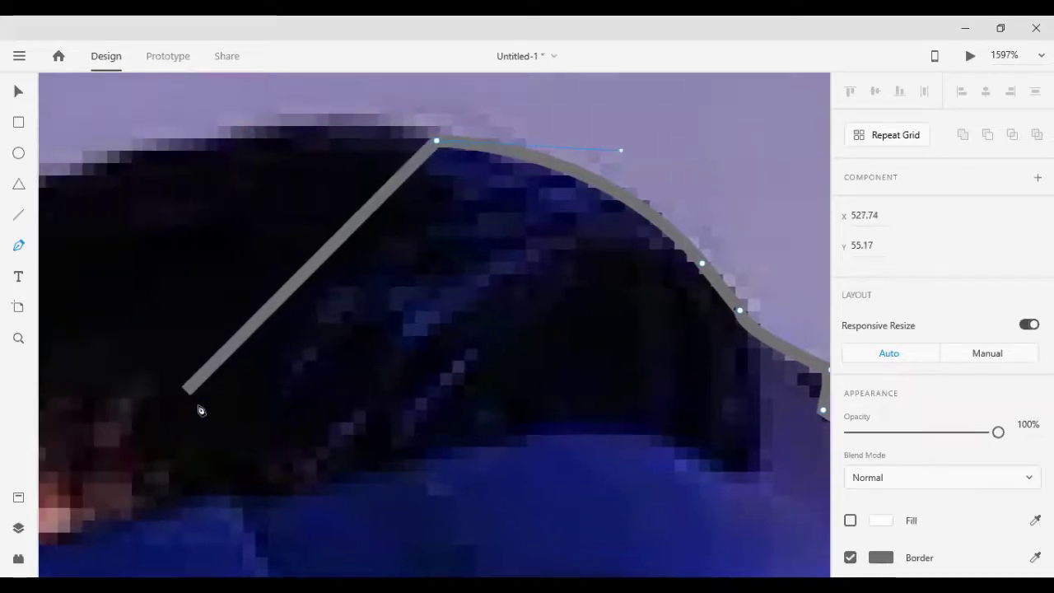
{"action": "scroll", "coordinate": [262, 353], "scroll_direction": "up", "scroll_amount": 2}
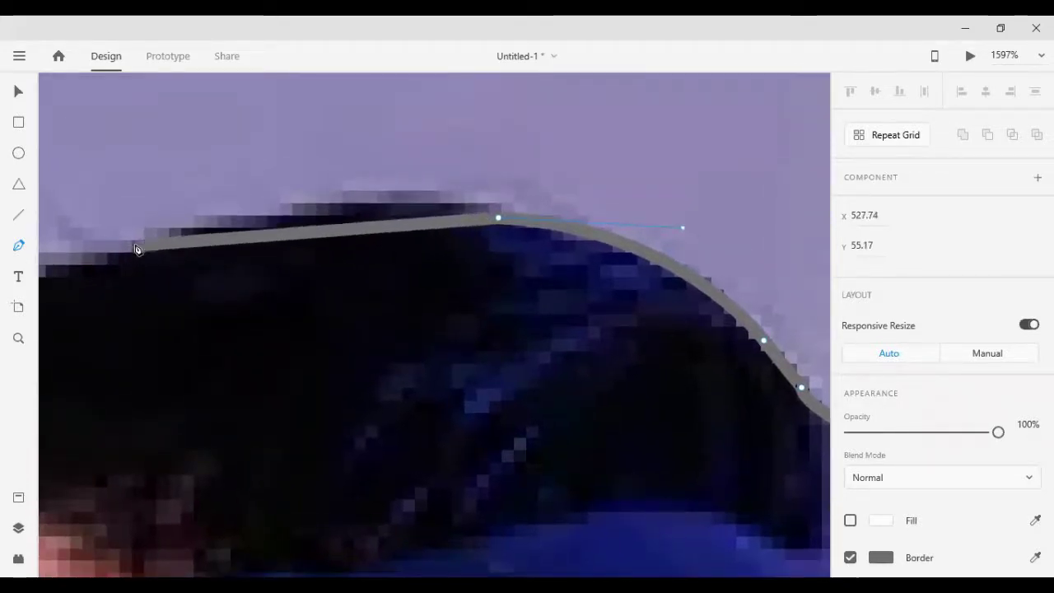
{"action": "left_click_drag", "start_coordinate": [134, 245], "coordinate": [54, 305]}
{"action": "scroll", "coordinate": [25, 326], "scroll_direction": "left", "scroll_amount": 8}
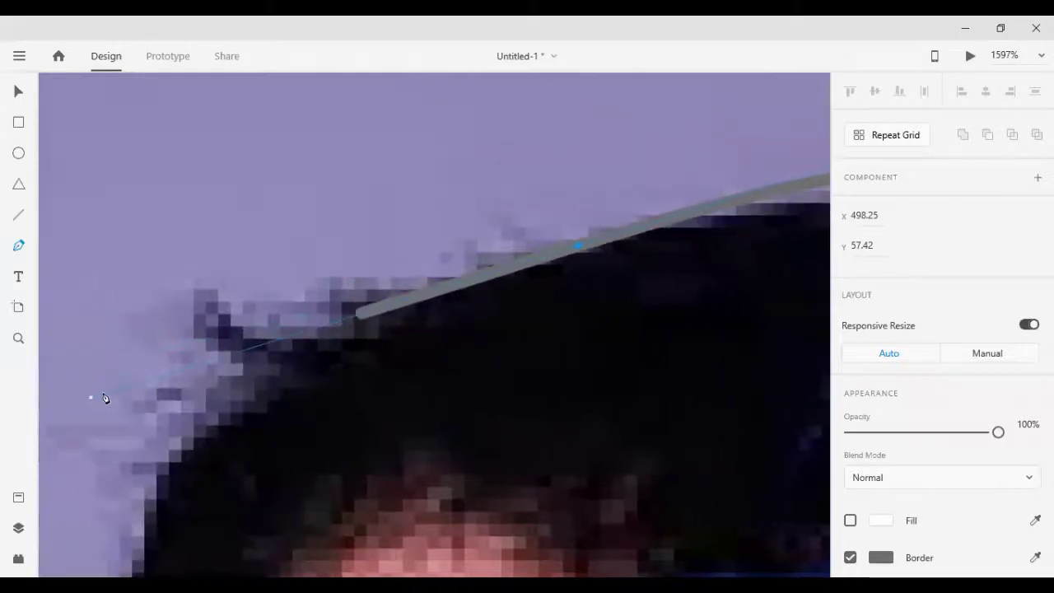
{"action": "left_click_drag", "start_coordinate": [233, 395], "coordinate": [577, 245]}
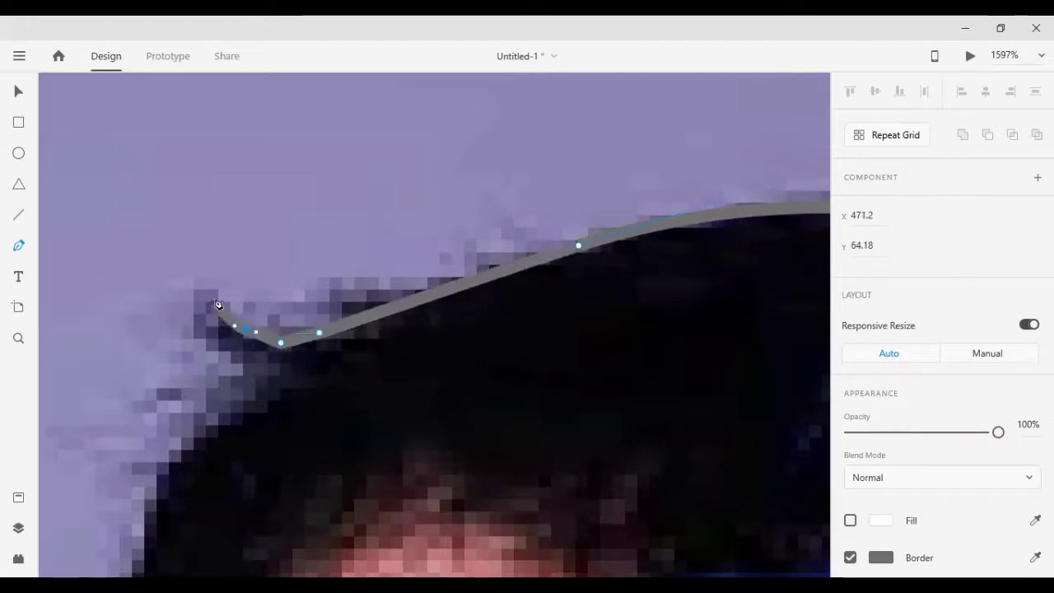
Trace around the small tuft at the front of the hair and follow the front hairline down with a curved segment
{"action": "left_click", "coordinate": [197, 325]}
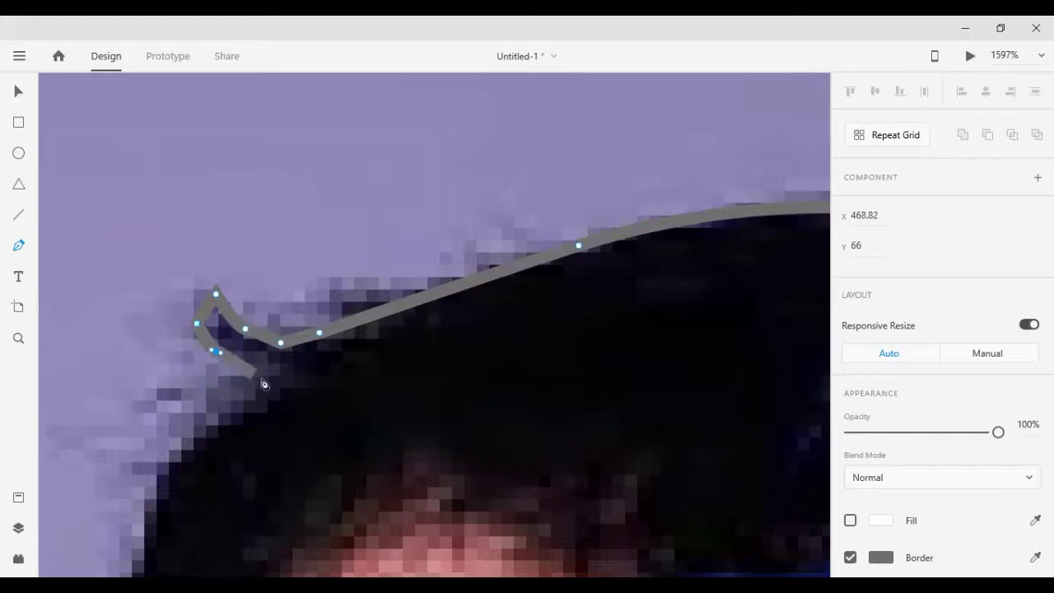
{"action": "scroll", "coordinate": [262, 383], "scroll_direction": "down", "scroll_amount": 1}
{"action": "left_click_drag", "start_coordinate": [122, 529], "coordinate": [102, 359]}
{"action": "left_click_drag", "start_coordinate": [105, 316], "coordinate": [122, 240]}
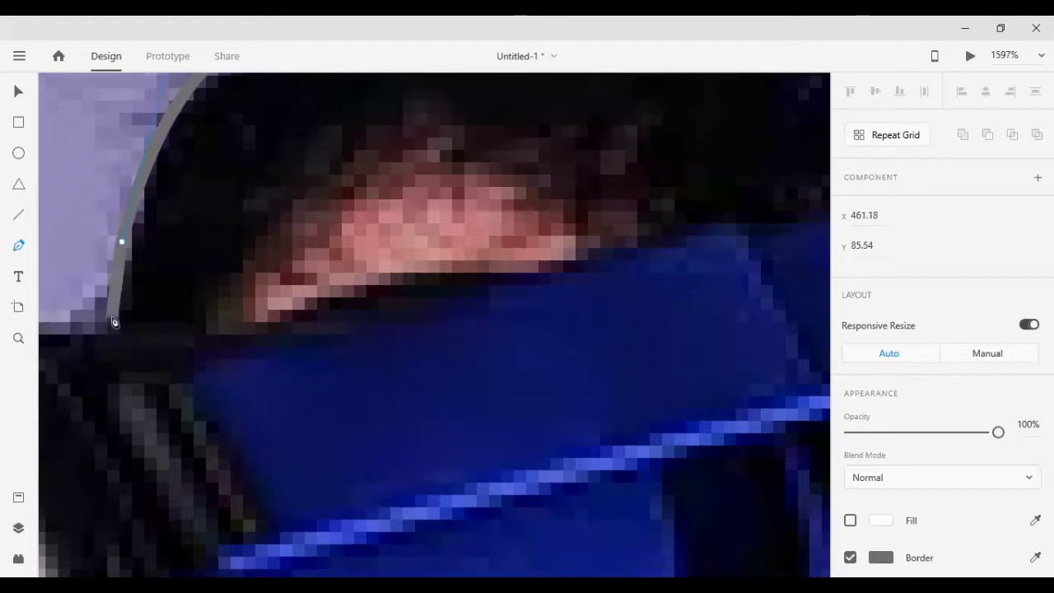
Extend the outline to the bottom of the front hair and round the corner onto the dark edge beside it
{"action": "left_click", "coordinate": [112, 318]}
{"action": "left_click_drag", "start_coordinate": [86, 331], "coordinate": [72, 328]}
{"action": "scroll", "coordinate": [91, 435], "scroll_direction": "left", "scroll_amount": 3}
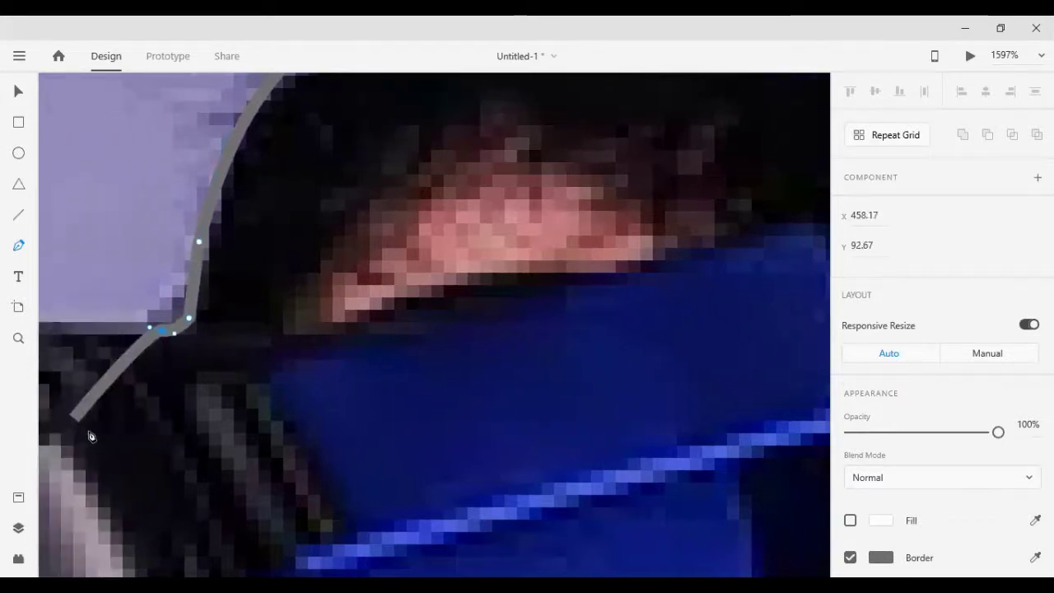
Extend the outline with a straight segment from below the front hair to the upper corner of the dark eyewear
{"action": "left_click", "coordinate": [173, 328]}
{"action": "scroll", "coordinate": [170, 349], "scroll_direction": "up", "scroll_amount": 1}
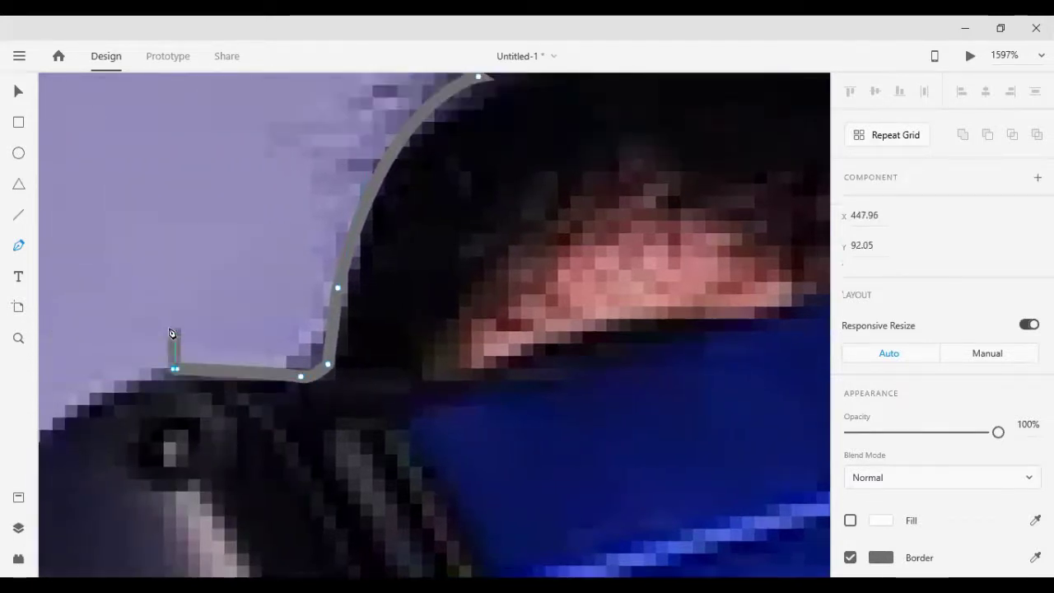
{"action": "scroll", "coordinate": [161, 356], "scroll_direction": "left", "scroll_amount": 3}
{"action": "scroll", "coordinate": [123, 411], "scroll_direction": "down", "scroll_amount": 3}
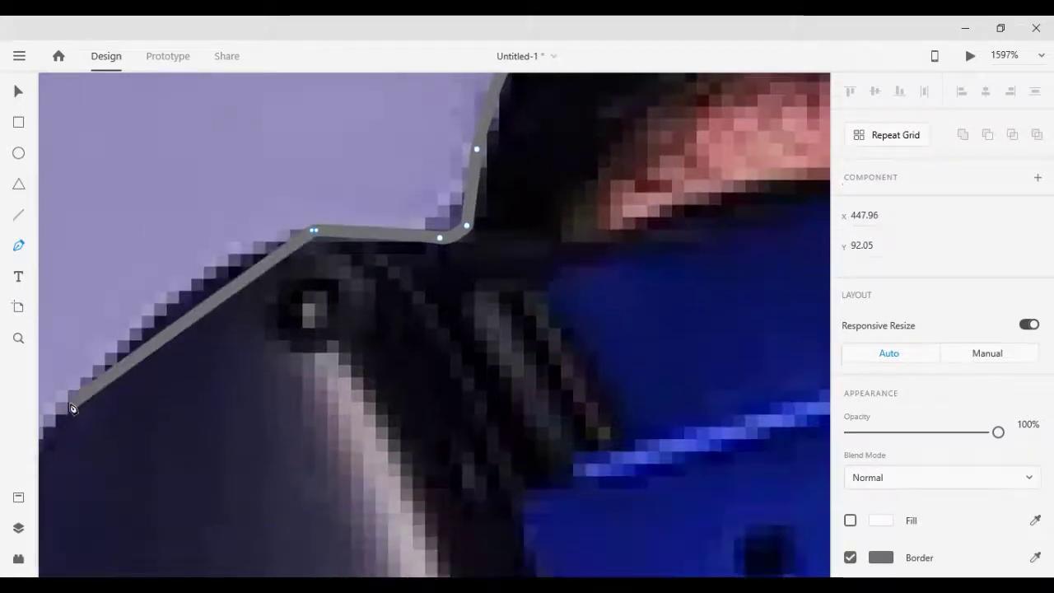
{"action": "scroll", "coordinate": [106, 476], "scroll_direction": "left", "scroll_amount": 6}
{"action": "scroll", "coordinate": [145, 442], "scroll_direction": "down", "scroll_amount": 2}
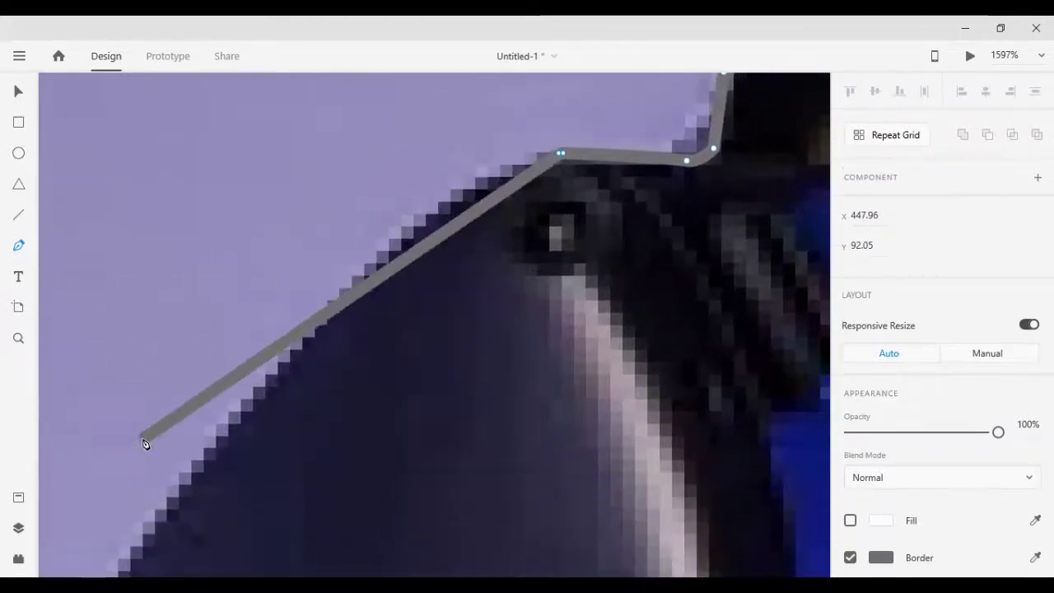
Trace the upper front edge of the dark eyewear with a curved segment and retract the end anchor's outgoing handle
{"action": "left_click_drag", "start_coordinate": [369, 238], "coordinate": [325, 329]}
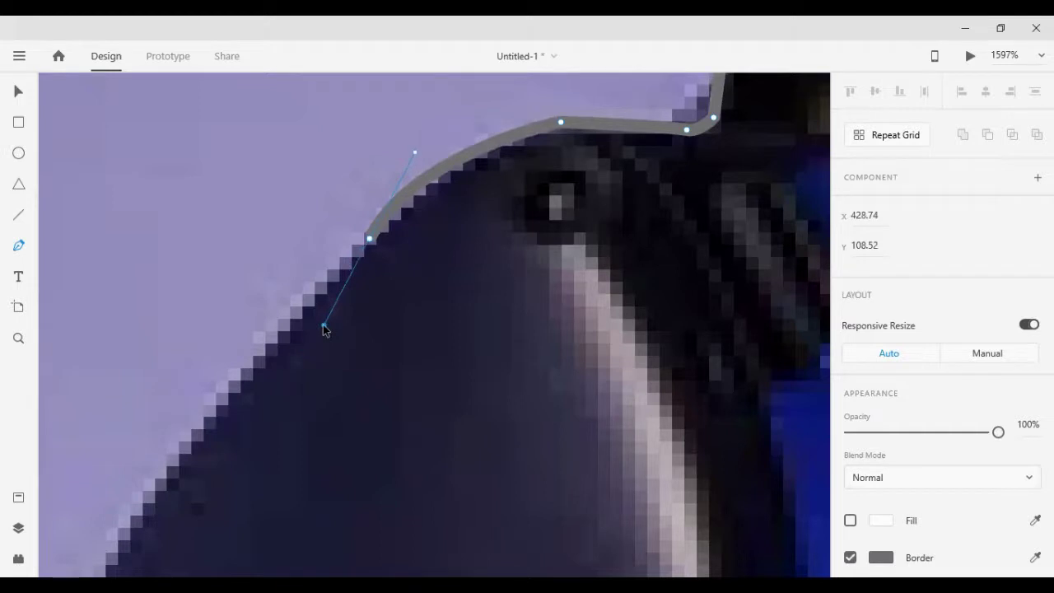
{"action": "double_click", "coordinate": [370, 240]}
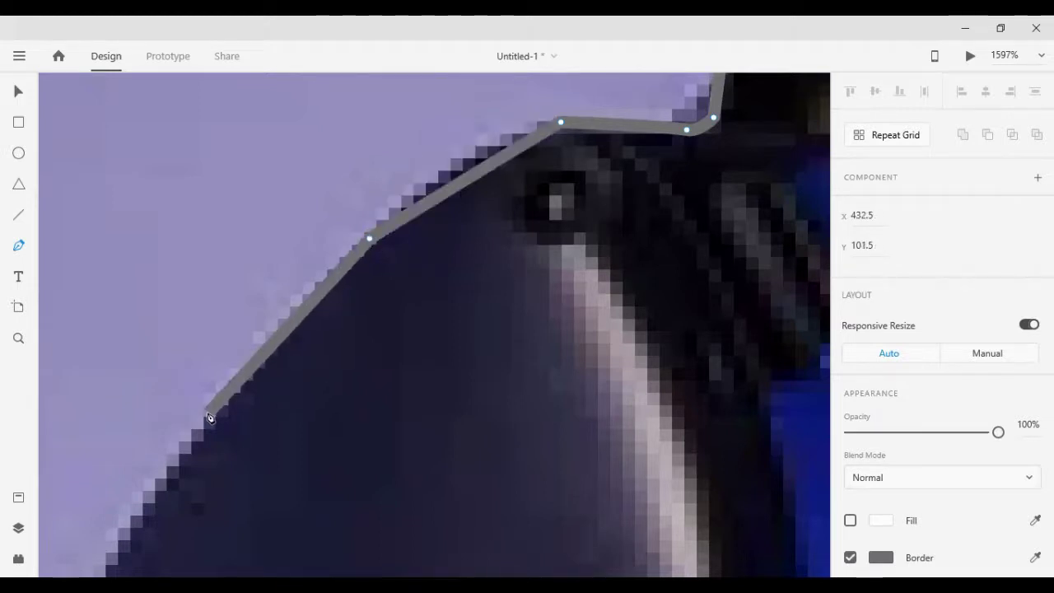
{"action": "left_click_drag", "start_coordinate": [210, 418], "coordinate": [293, 349]}
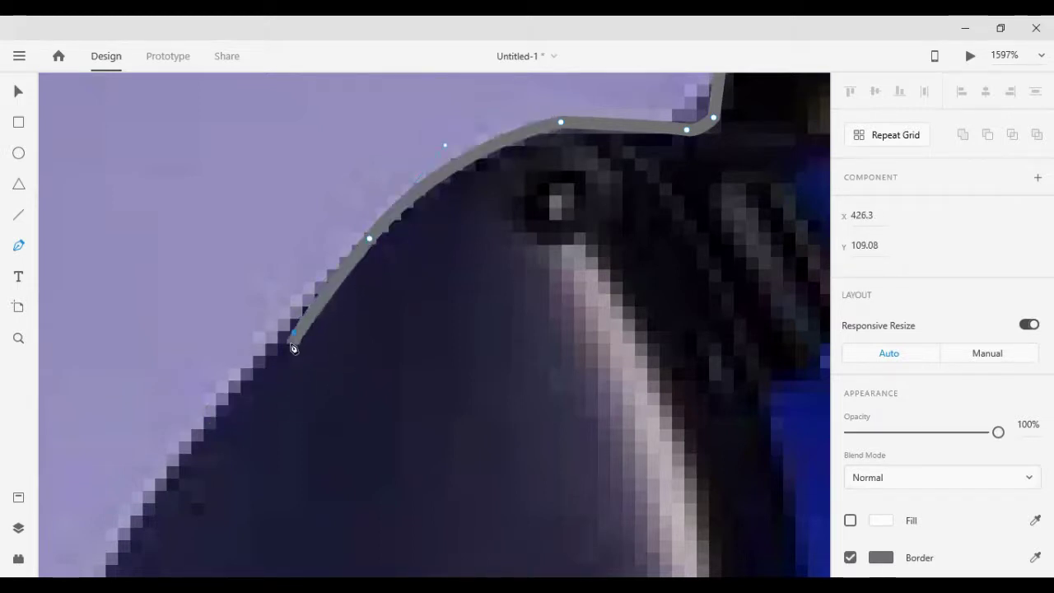
{"action": "key", "text": "ctrl+z"}
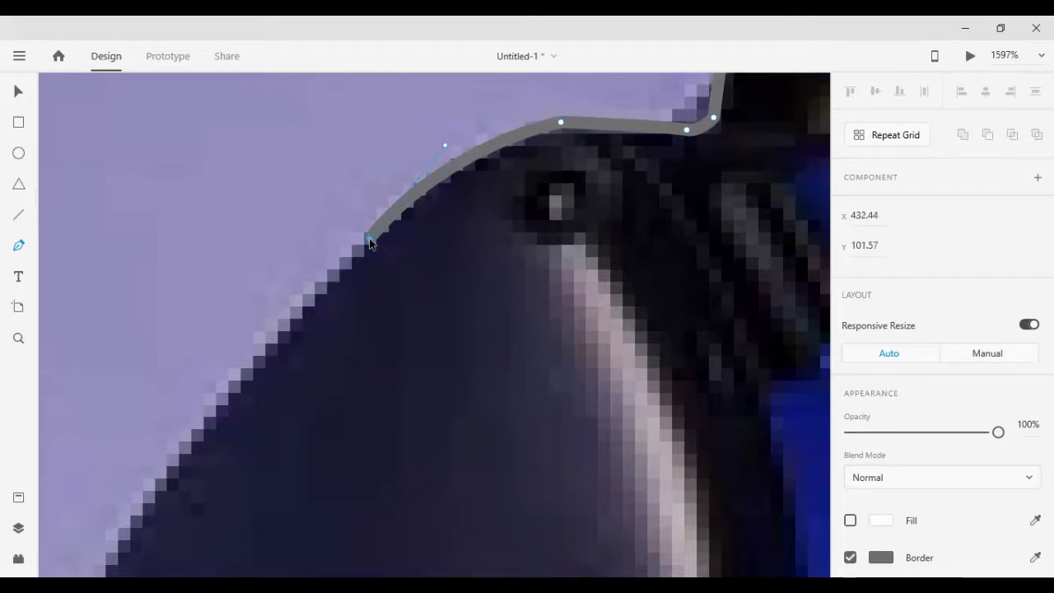
Continue down the eyewear's front edge with two straight segments and a curve around its most protruding part
{"action": "left_click_drag", "start_coordinate": [369, 242], "coordinate": [234, 387]}
{"action": "left_click", "coordinate": [154, 495]}
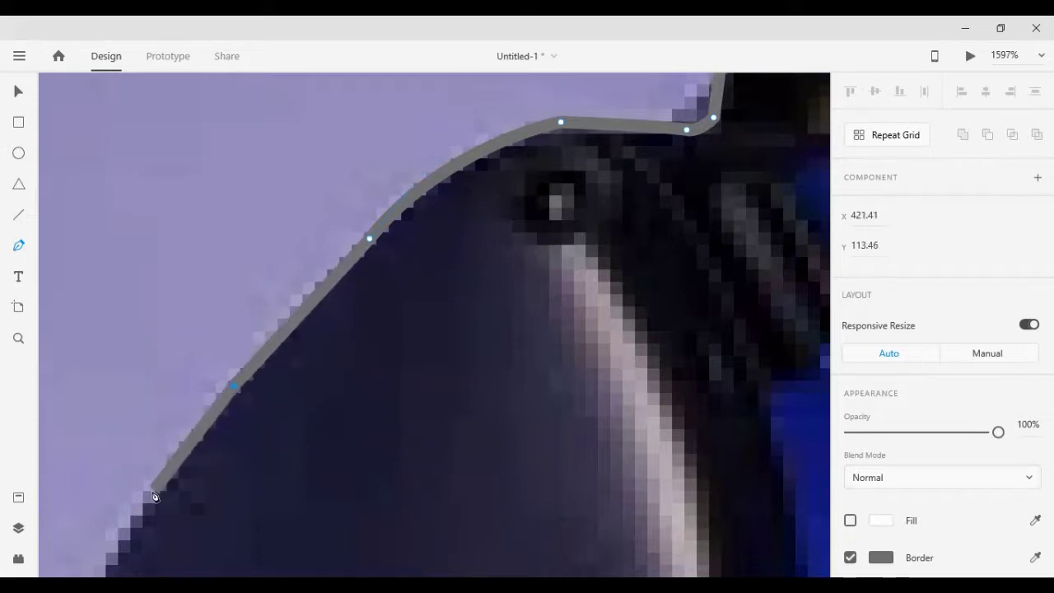
{"action": "scroll", "coordinate": [147, 560], "scroll_direction": "down", "scroll_amount": 4}
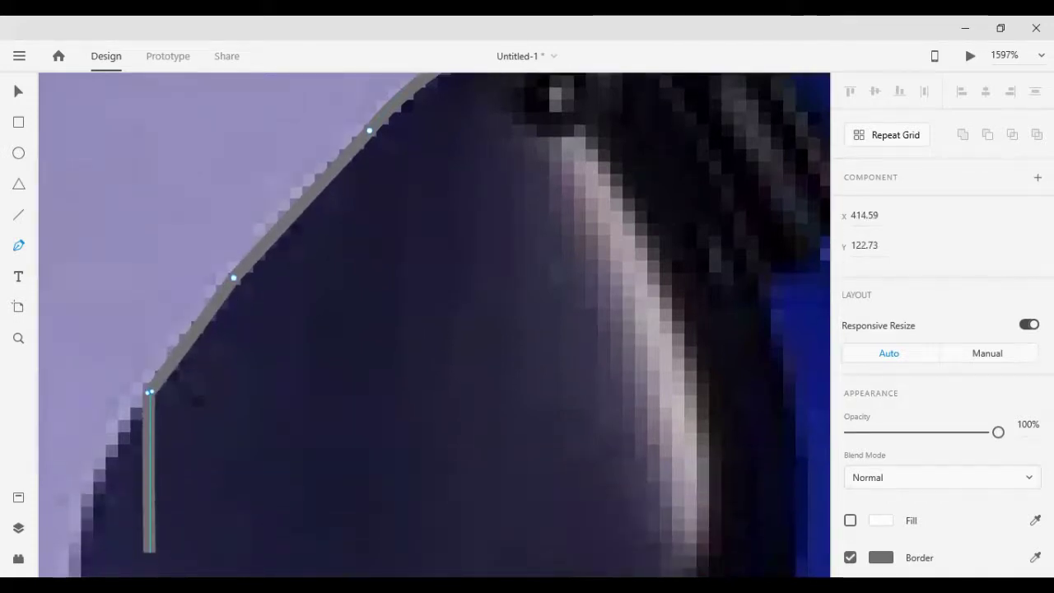
{"action": "scroll", "coordinate": [157, 548], "scroll_direction": "left", "scroll_amount": 3}
{"action": "scroll", "coordinate": [203, 514], "scroll_direction": "down", "scroll_amount": 1}
{"action": "scroll", "coordinate": [203, 514], "scroll_direction": "down", "scroll_amount": 2}
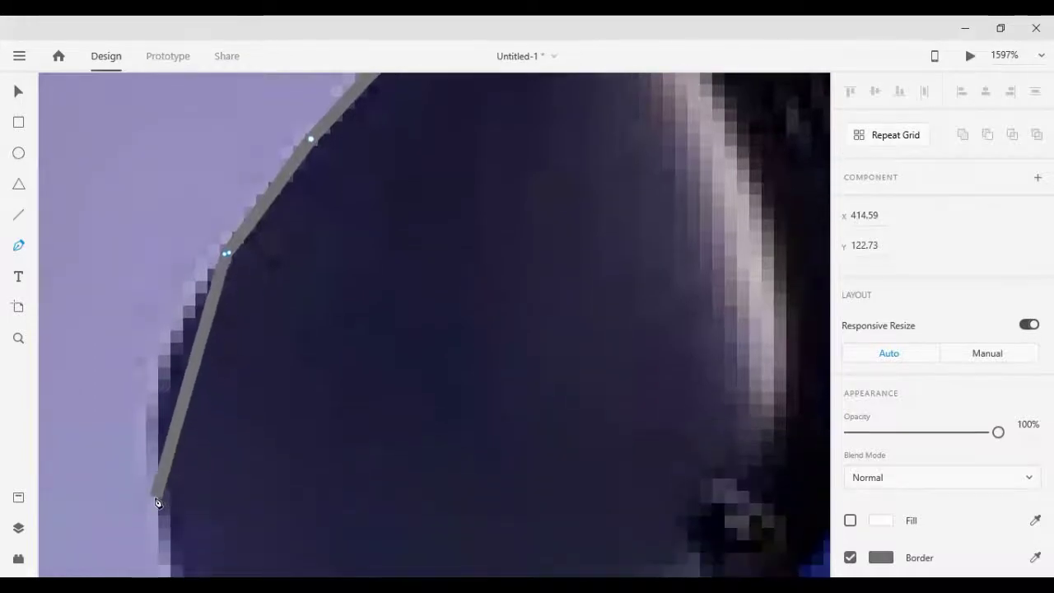
{"action": "left_click_drag", "start_coordinate": [156, 499], "coordinate": [175, 408]}
{"action": "left_click", "coordinate": [156, 288]}
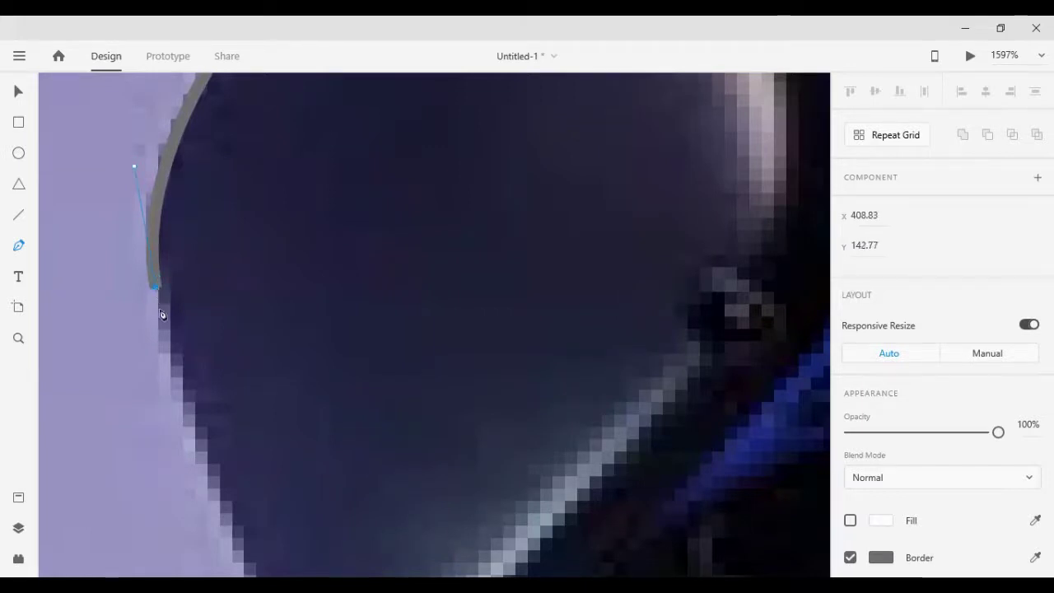
Follow the eyewear's lower front edge with short straight segments and round its bottom tip
{"action": "scroll", "coordinate": [162, 315], "scroll_direction": "down", "scroll_amount": 2}
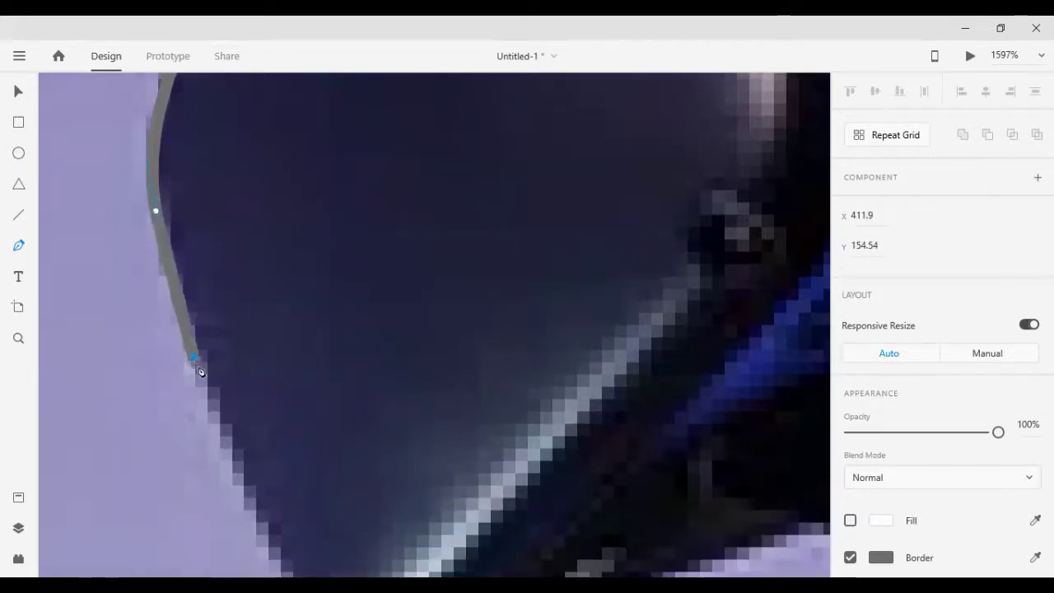
{"action": "scroll", "coordinate": [199, 371], "scroll_direction": "down", "scroll_amount": 2}
{"action": "left_click", "coordinate": [249, 422]}
{"action": "scroll", "coordinate": [254, 430], "scroll_direction": "down", "scroll_amount": 1}
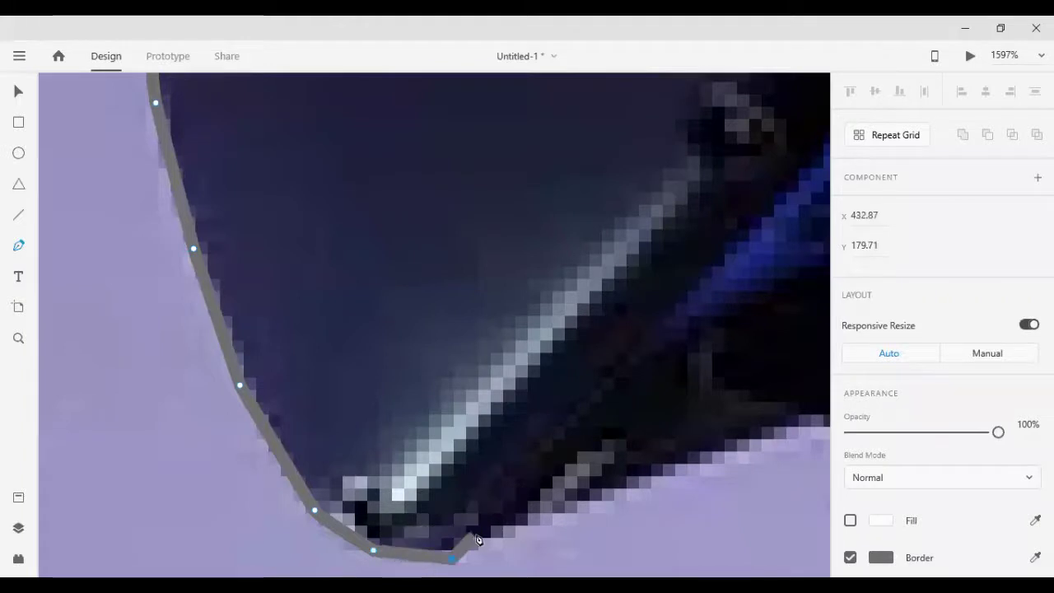
Trace the underside of the eyewear with straight segments, around the notch near the nose, to the upper lip
{"action": "scroll", "coordinate": [486, 461], "scroll_direction": "right", "scroll_amount": 3}
{"action": "left_click", "coordinate": [487, 490]}
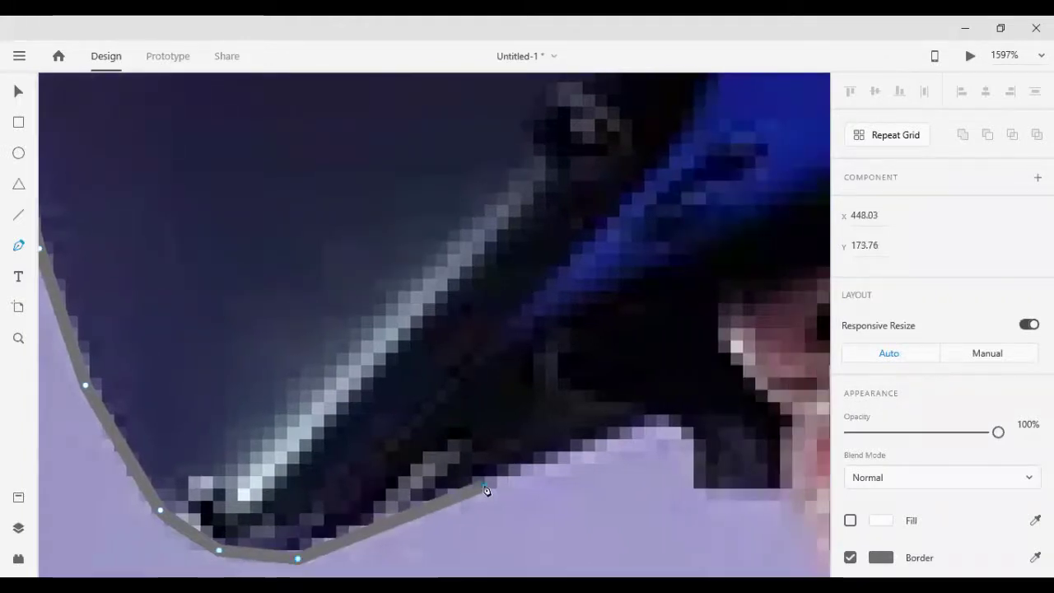
{"action": "left_click", "coordinate": [673, 420]}
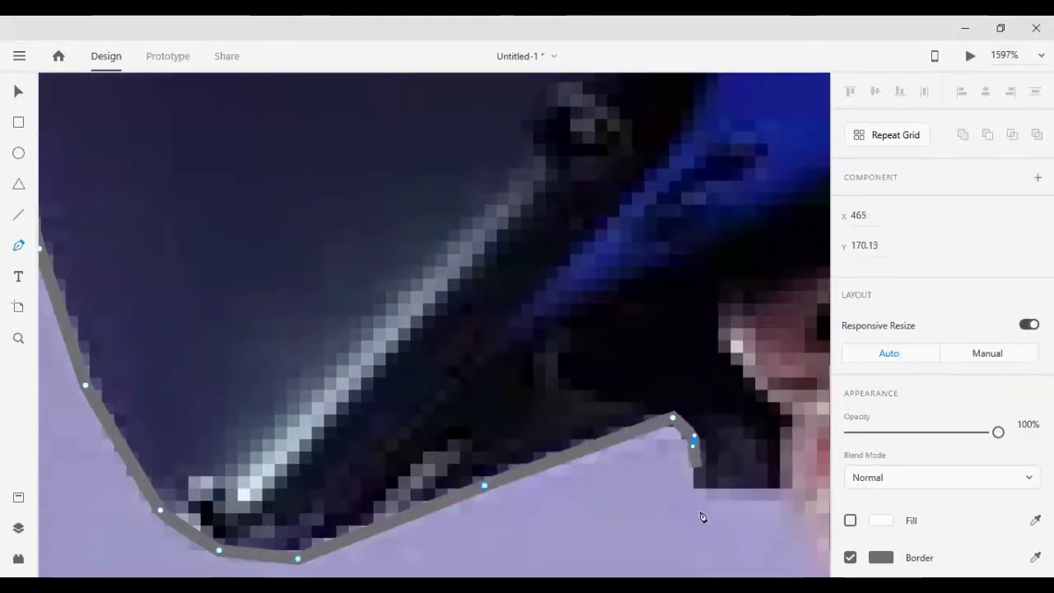
{"action": "scroll", "coordinate": [707, 493], "scroll_direction": "right", "scroll_amount": 3}
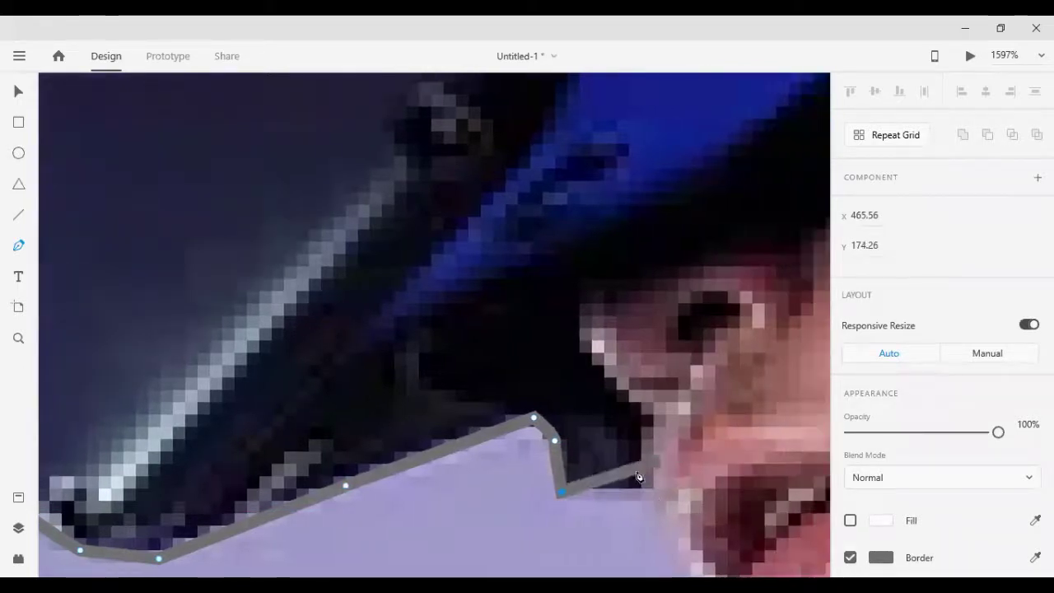
{"action": "scroll", "coordinate": [669, 504], "scroll_direction": "down", "scroll_amount": 3}
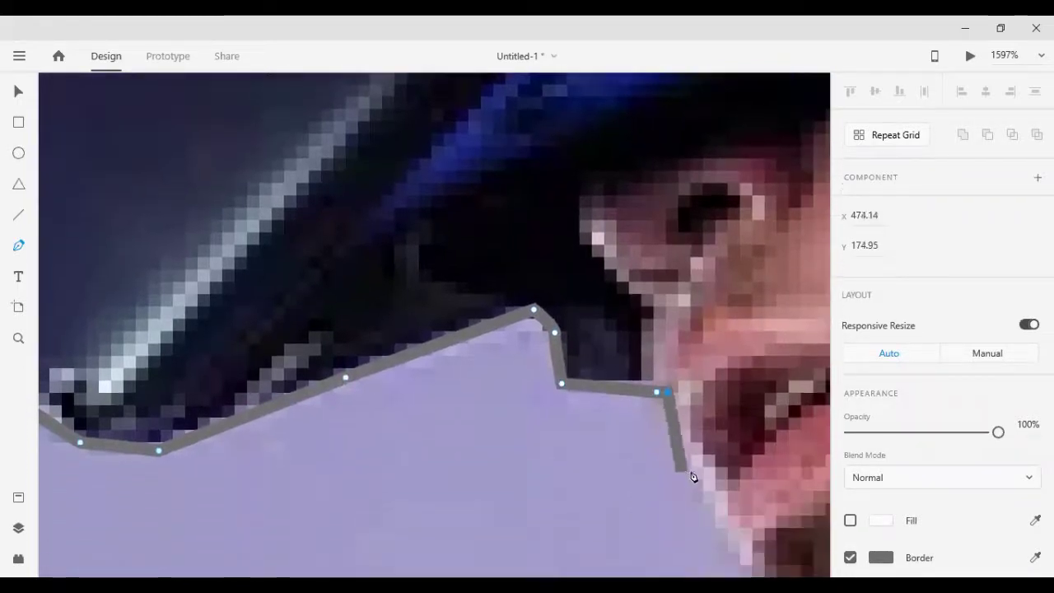
Trace the profile from the upper lip down past the lower lip to the chin with straight segments
{"action": "mouse_move", "coordinate": [708, 494]}
{"action": "left_mouse_down"}
{"action": "mouse_move", "coordinate": [729, 513]}
{"action": "mouse_move", "coordinate": [704, 492]}
{"action": "left_mouse_up"}
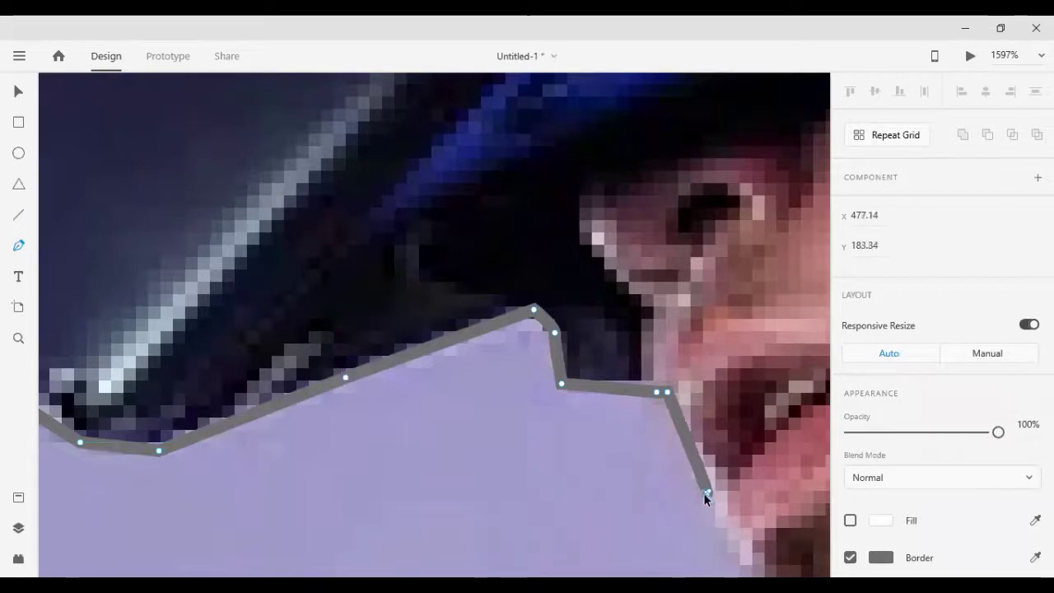
{"action": "scroll", "coordinate": [705, 493], "scroll_direction": "down", "scroll_amount": 3}
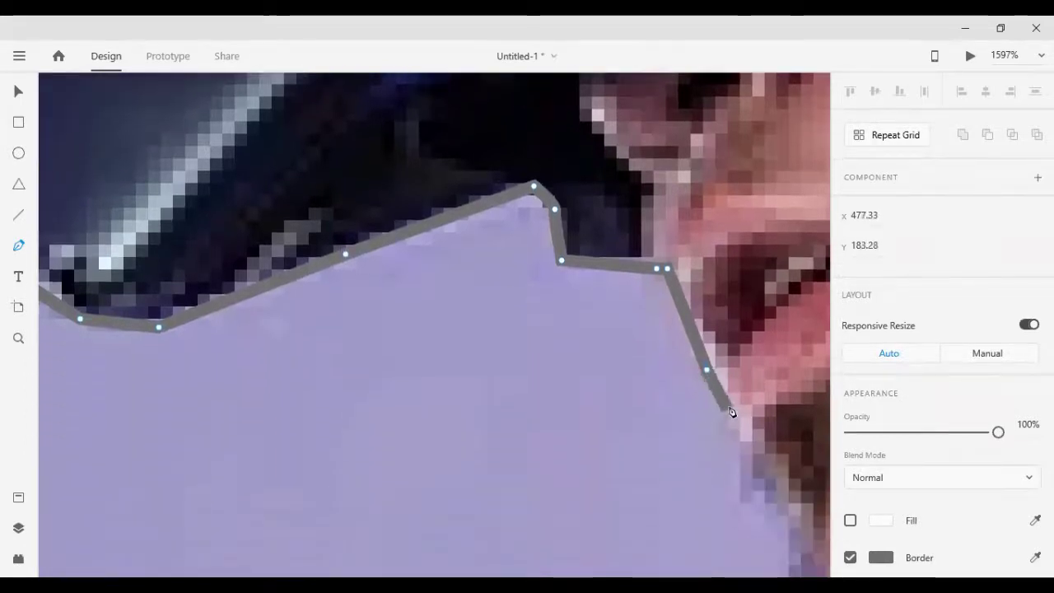
{"action": "left_click", "coordinate": [737, 447]}
{"action": "scroll", "coordinate": [746, 417], "scroll_direction": "down", "scroll_amount": 3}
{"action": "left_click", "coordinate": [755, 413]}
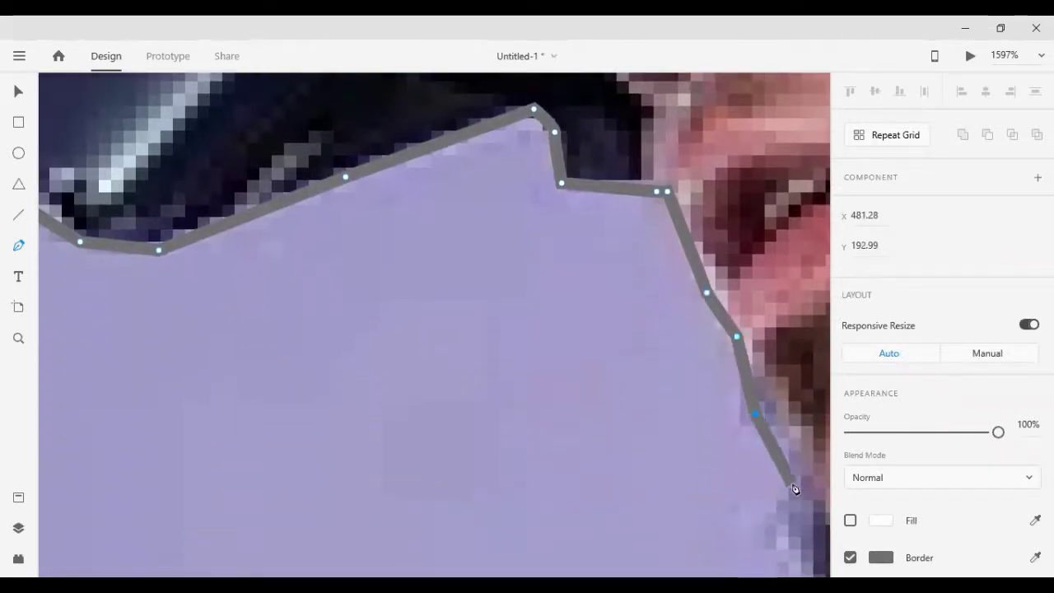
{"action": "left_click", "coordinate": [804, 482]}
{"action": "scroll", "coordinate": [804, 485], "scroll_direction": "down", "scroll_amount": 5}
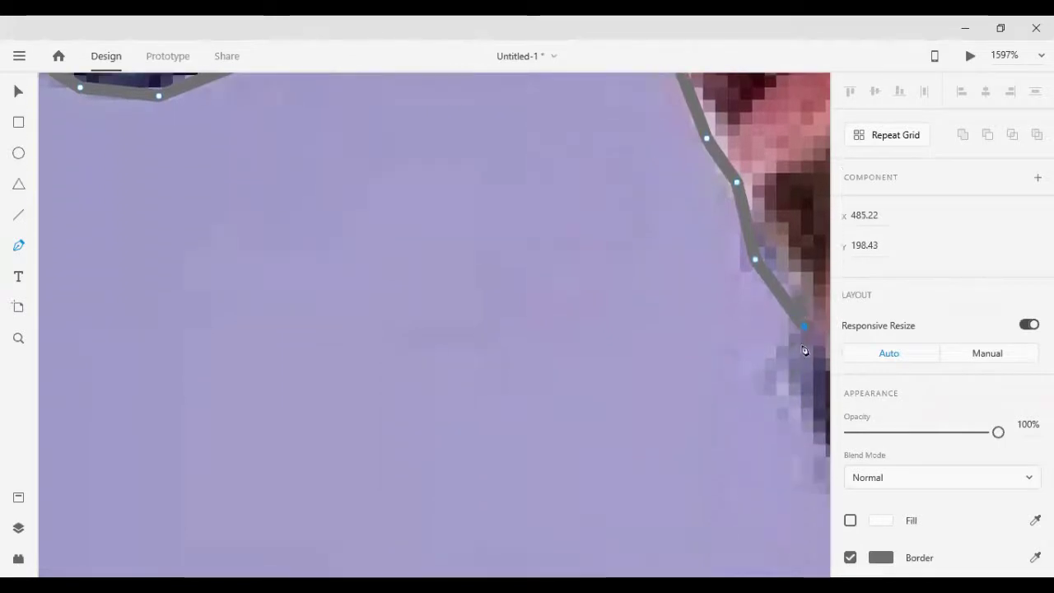
Trace the bearded chin with a curve around its tip, retract the outgoing handle, and follow its underside with straight segments
{"action": "scroll", "coordinate": [781, 384], "scroll_direction": "down", "scroll_amount": 3}
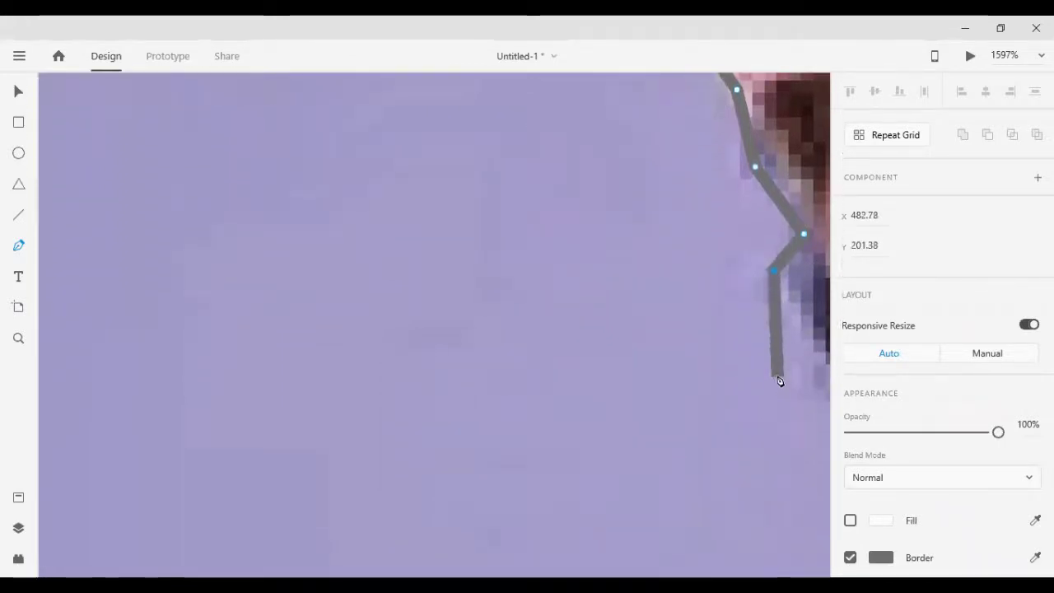
{"action": "scroll", "coordinate": [783, 381], "scroll_direction": "right", "scroll_amount": 3}
{"action": "left_click_drag", "start_coordinate": [794, 387], "coordinate": [671, 431]}
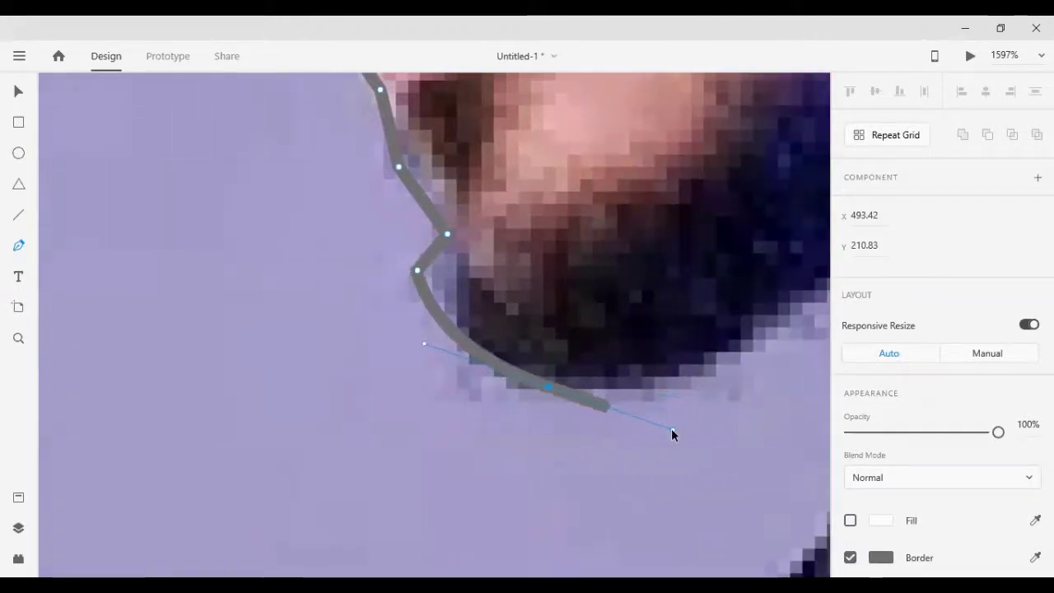
{"action": "left_click", "coordinate": [548, 385]}
{"action": "left_click", "coordinate": [697, 387]}
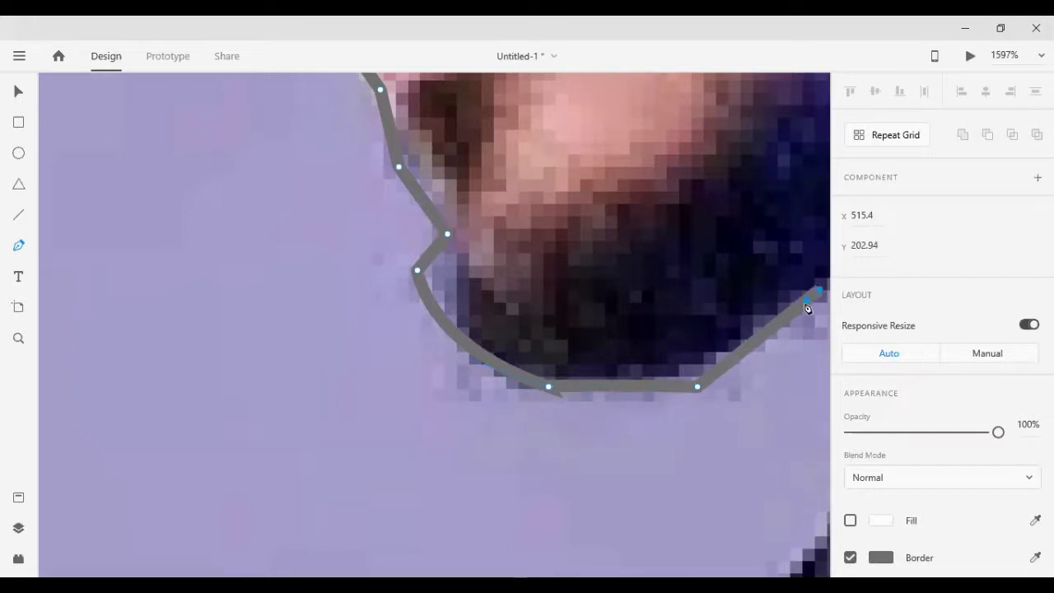
Trace from the jaw down the front of the neck to the top of the dark collar with straight segments
{"action": "scroll", "coordinate": [799, 308], "scroll_direction": "right", "scroll_amount": 10}
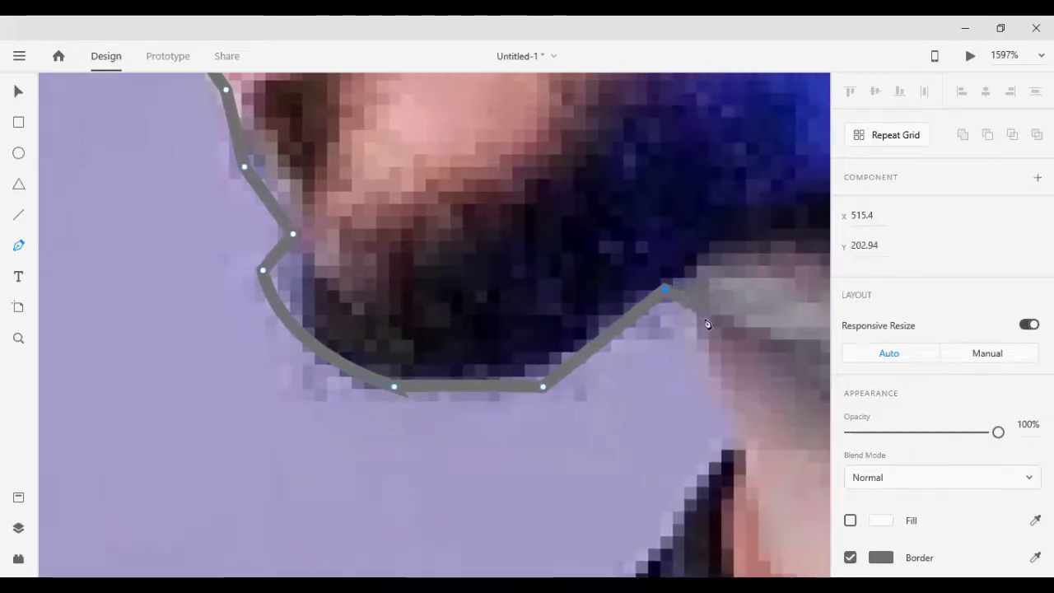
{"action": "left_click", "coordinate": [693, 347]}
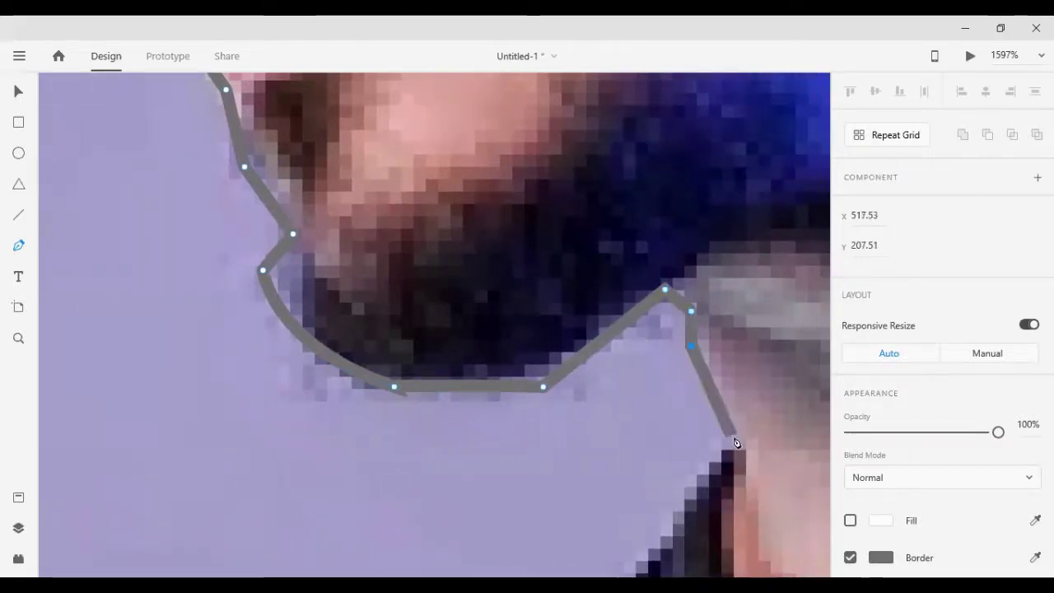
{"action": "left_click", "coordinate": [739, 446]}
Follow the edge of the dark garment down from the collar with long straight segments
{"action": "scroll", "coordinate": [725, 449], "scroll_direction": "down", "scroll_amount": 10}
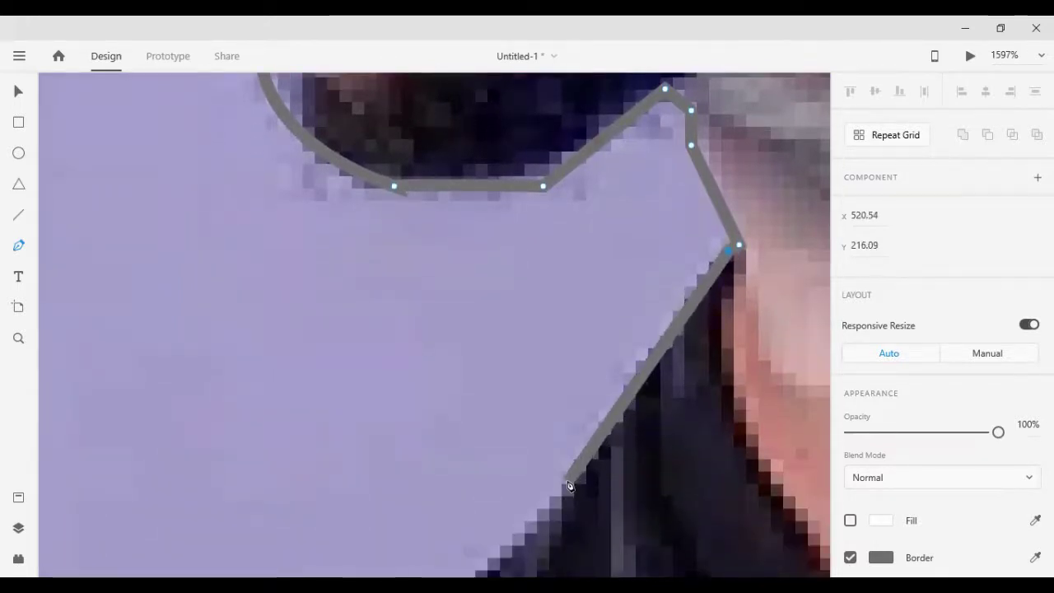
{"action": "left_click", "coordinate": [565, 486]}
{"action": "scroll", "coordinate": [565, 486], "scroll_direction": "down", "scroll_amount": 12}
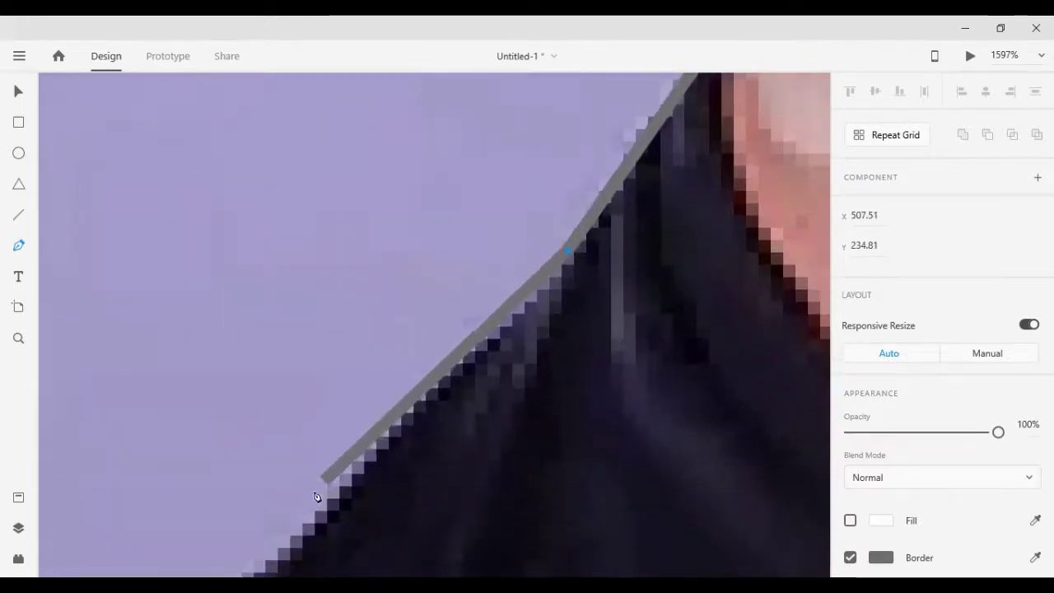
{"action": "left_click", "coordinate": [298, 535]}
{"action": "scroll", "coordinate": [188, 487], "scroll_direction": "down", "scroll_amount": 11}
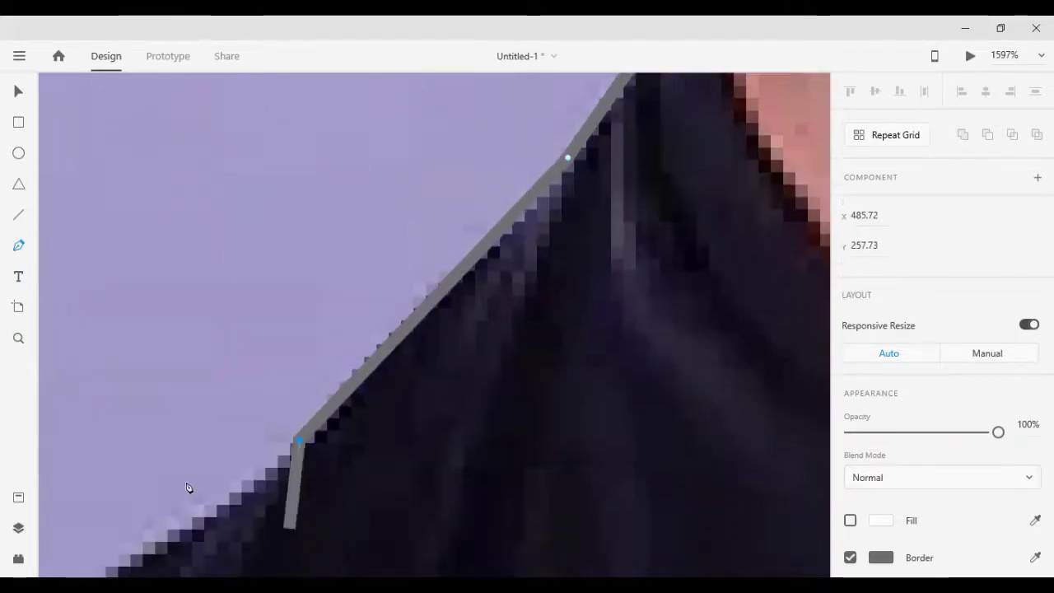
{"action": "scroll", "coordinate": [169, 478], "scroll_direction": "left", "scroll_amount": 6}
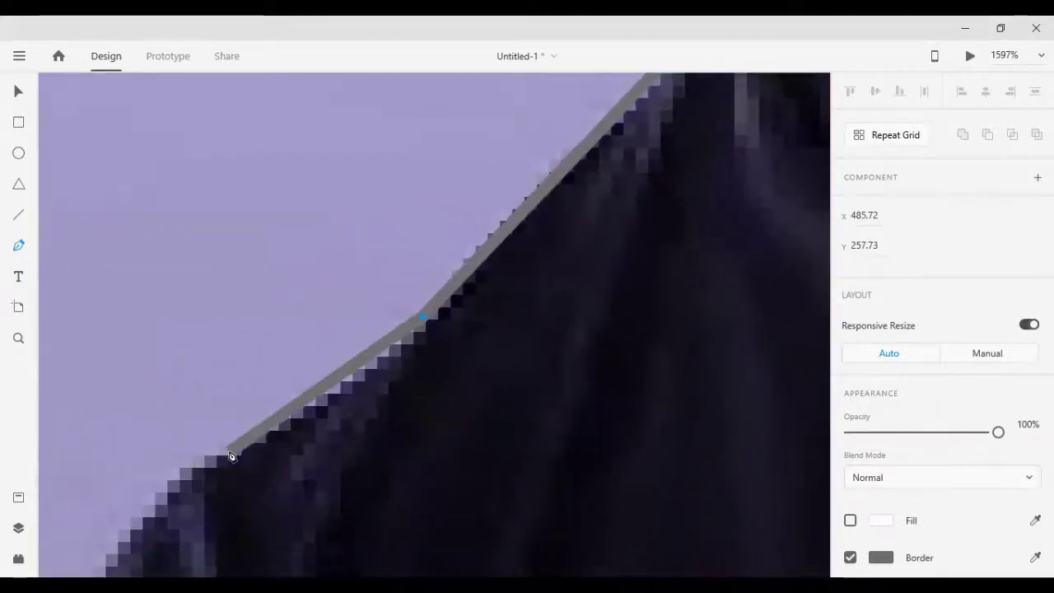
{"action": "left_click", "coordinate": [252, 450]}
Curve the outline around the garment's rounded front edge and continue down to the small fold with straight segments
{"action": "scroll", "coordinate": [124, 495], "scroll_direction": "down", "scroll_amount": 5}
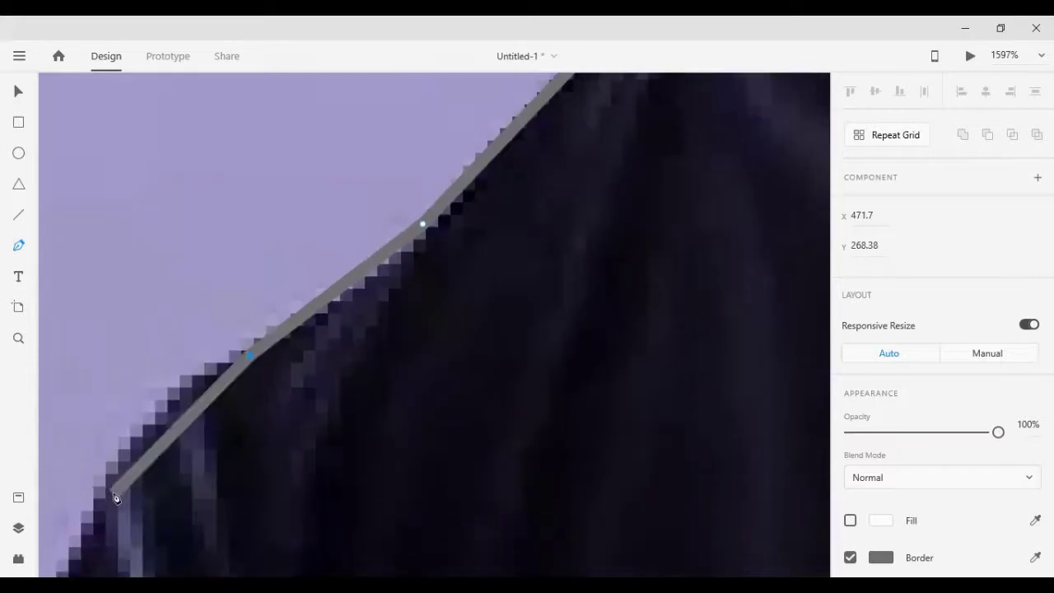
{"action": "scroll", "coordinate": [81, 525], "scroll_direction": "down", "scroll_amount": 3}
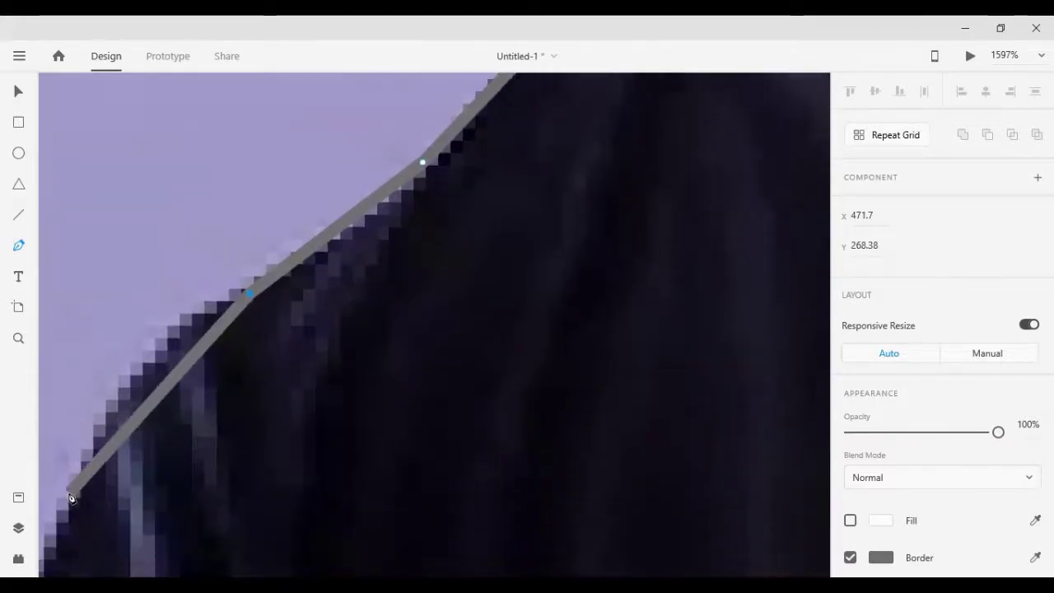
{"action": "left_click_drag", "start_coordinate": [70, 492], "coordinate": [122, 426]}
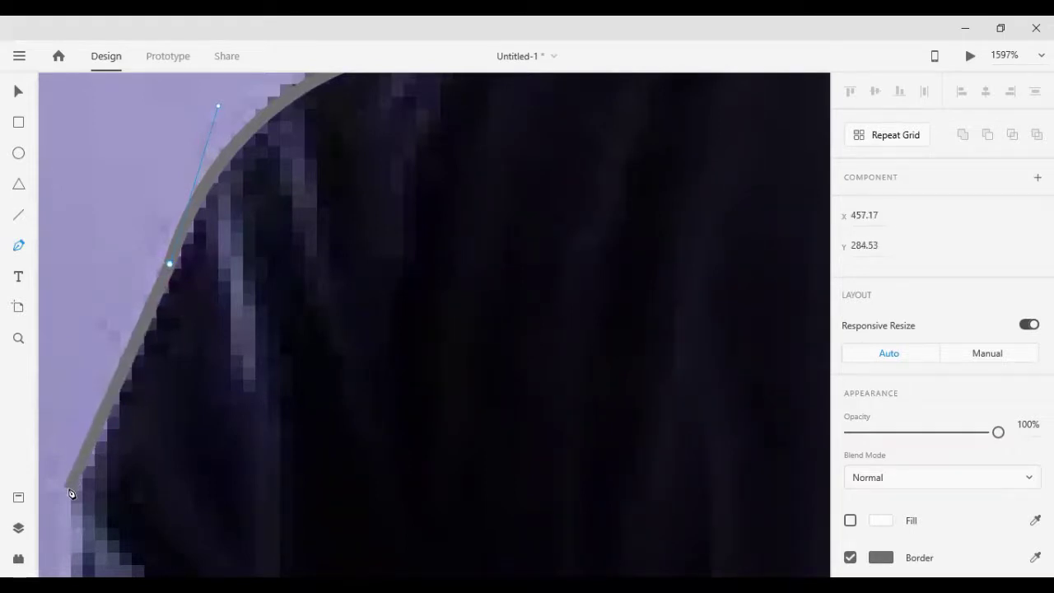
{"action": "scroll", "coordinate": [101, 507], "scroll_direction": "down", "scroll_amount": 5}
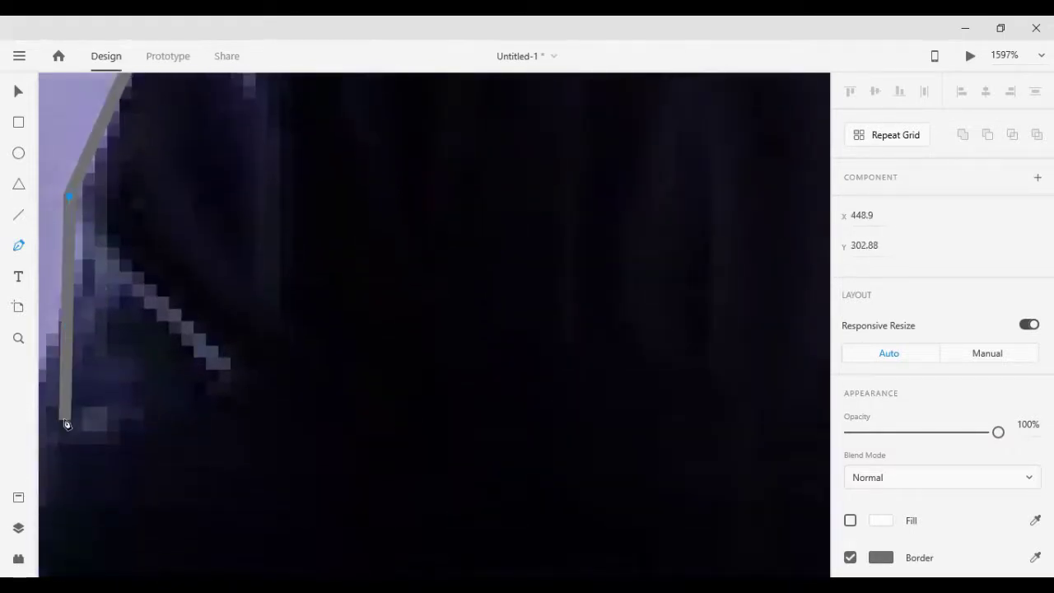
{"action": "scroll", "coordinate": [72, 420], "scroll_direction": "left", "scroll_amount": 2}
{"action": "scroll", "coordinate": [123, 329], "scroll_direction": "down", "scroll_amount": 2}
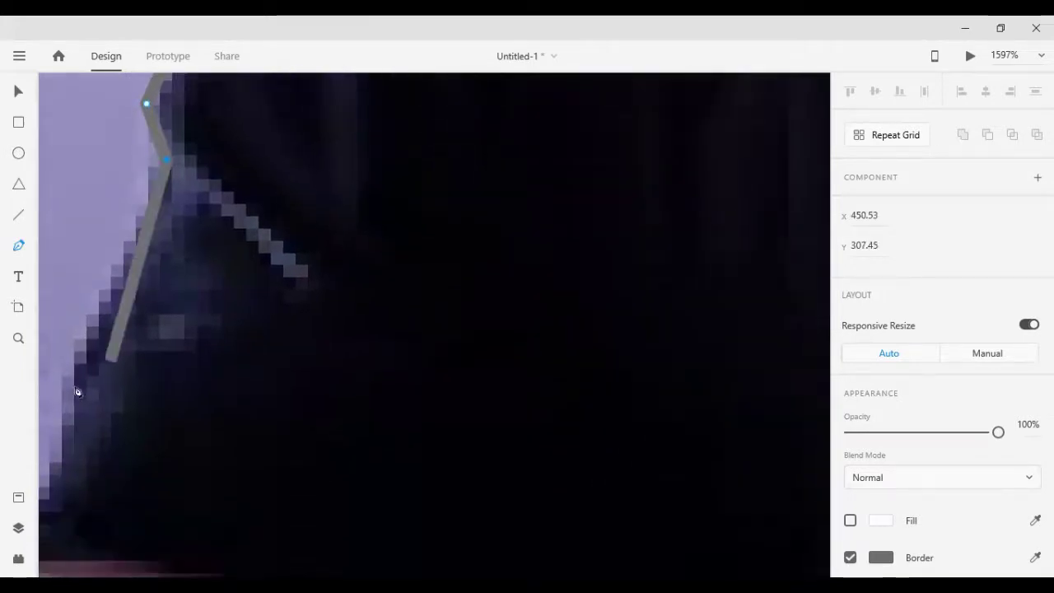
Continue down the dark garment's edge from the fold with straight segments, add a curve ending above the reddish area, and retract its outgoing handle
{"action": "scroll", "coordinate": [206, 445], "scroll_direction": "left", "scroll_amount": 4}
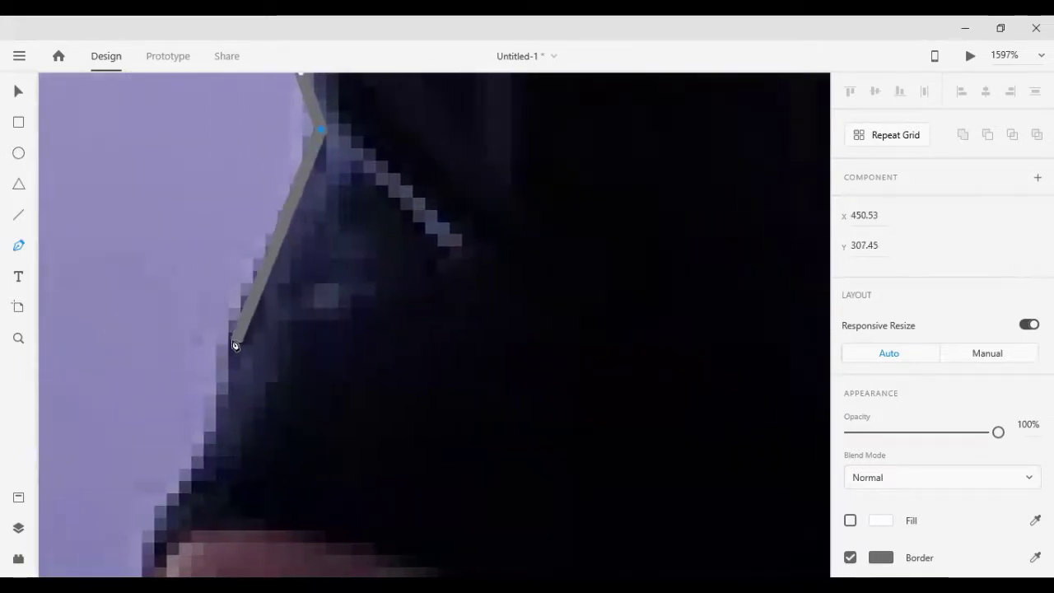
{"action": "left_click", "coordinate": [222, 340]}
{"action": "left_click", "coordinate": [216, 405]}
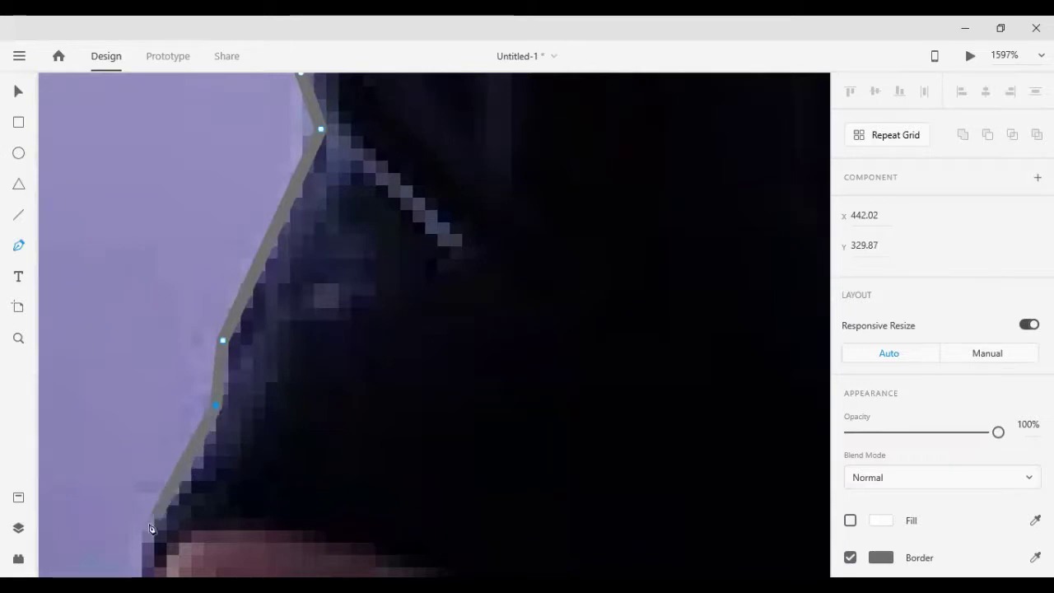
{"action": "left_click_drag", "start_coordinate": [132, 538], "coordinate": [104, 550]}
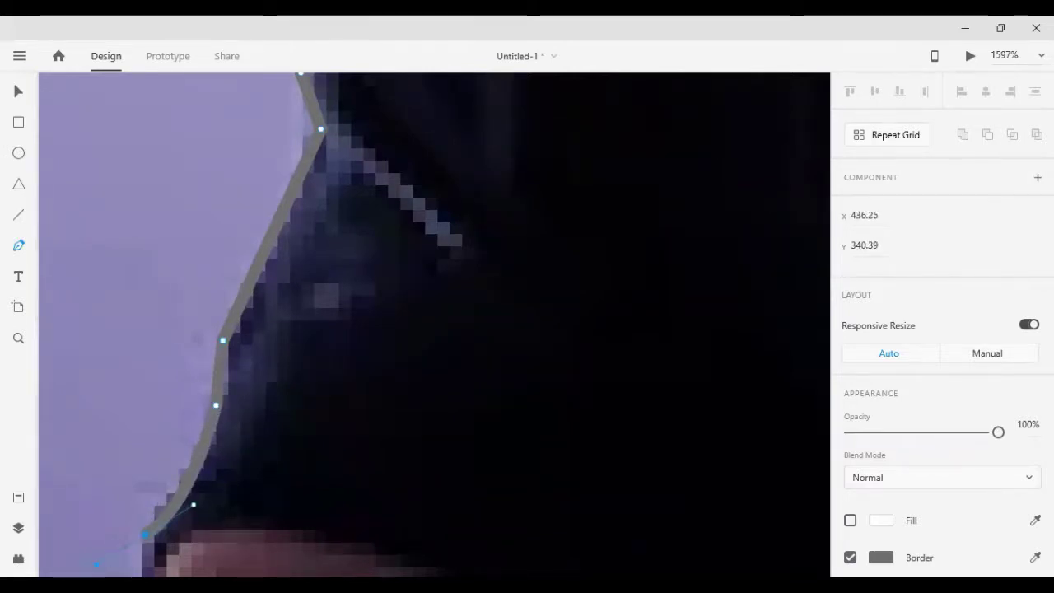
{"action": "left_click", "coordinate": [145, 536]}
Follow the light edge of the reddish area with straight segments down to the corner where it meets the dark diagonal edge
{"action": "scroll", "coordinate": [147, 534], "scroll_direction": "down", "scroll_amount": 1}
{"action": "scroll", "coordinate": [144, 531], "scroll_direction": "down", "scroll_amount": 3}
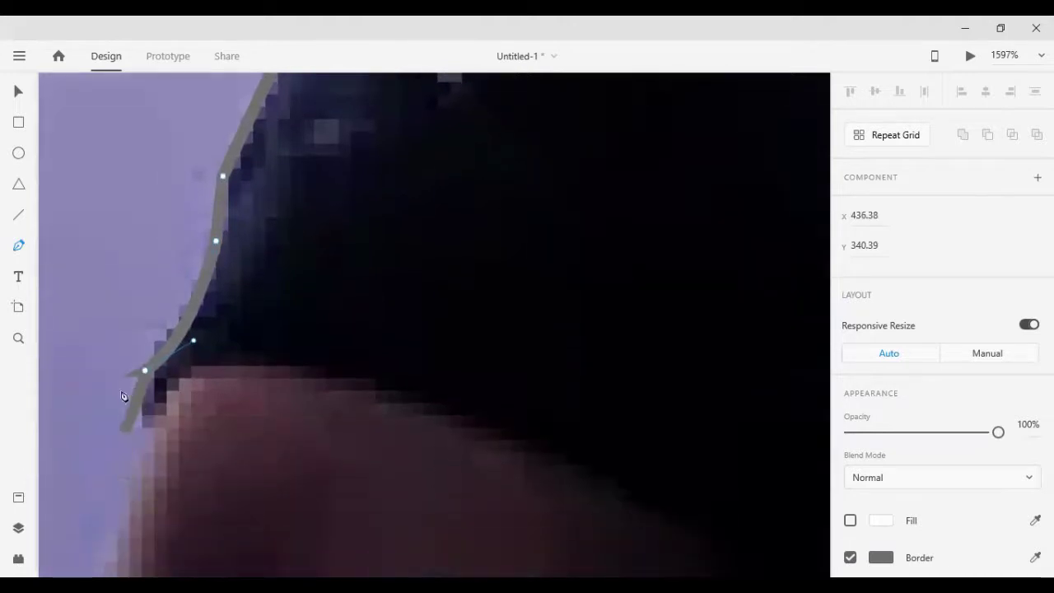
{"action": "left_click", "coordinate": [143, 476]}
{"action": "scroll", "coordinate": [136, 490], "scroll_direction": "down", "scroll_amount": 3}
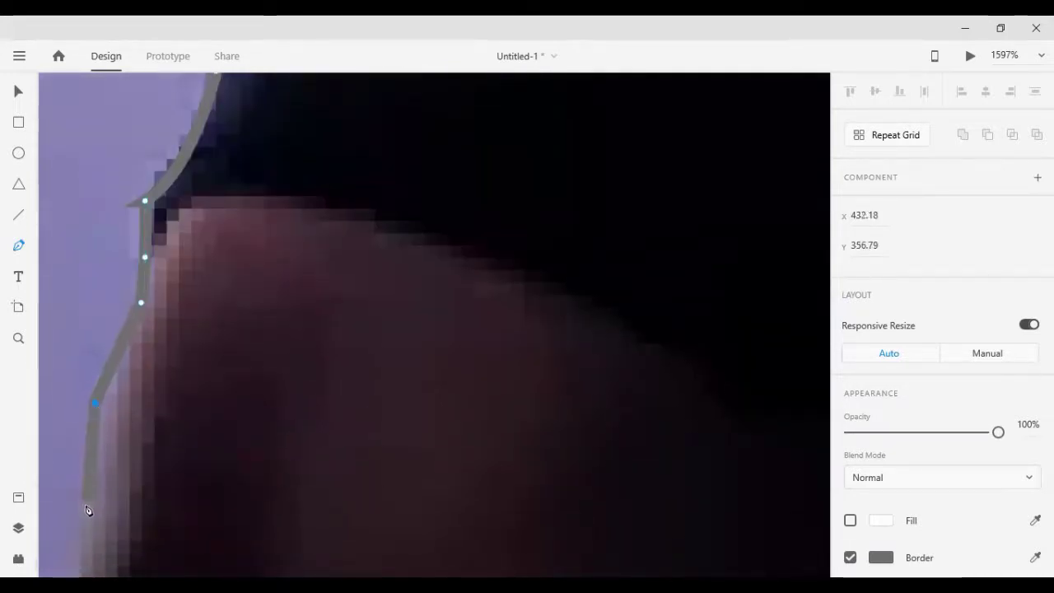
{"action": "scroll", "coordinate": [88, 527], "scroll_direction": "down", "scroll_amount": 4}
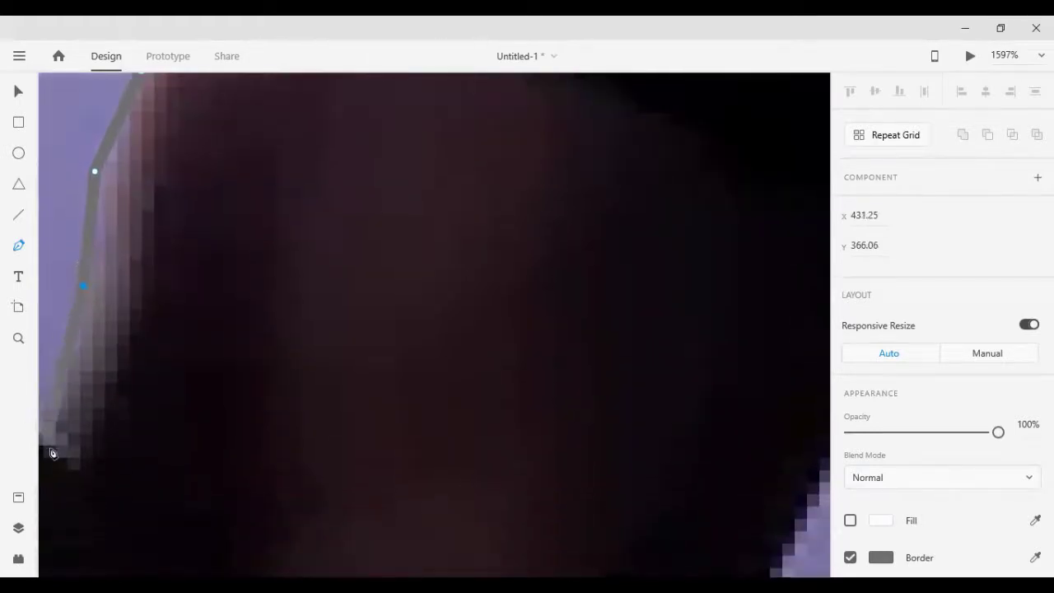
{"action": "scroll", "coordinate": [52, 495], "scroll_direction": "left", "scroll_amount": 3}
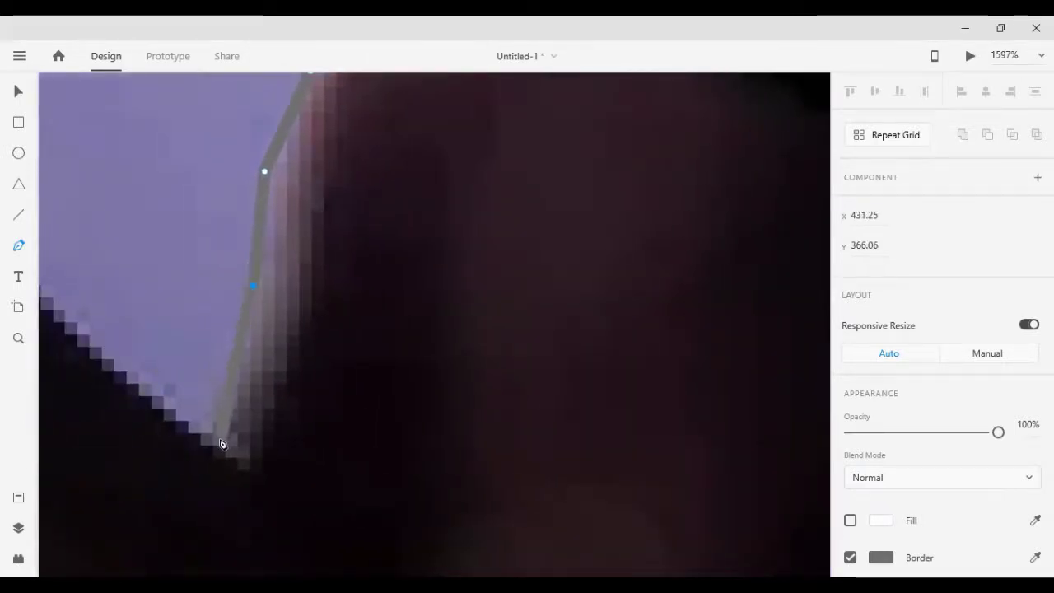
{"action": "left_click", "coordinate": [215, 452]}
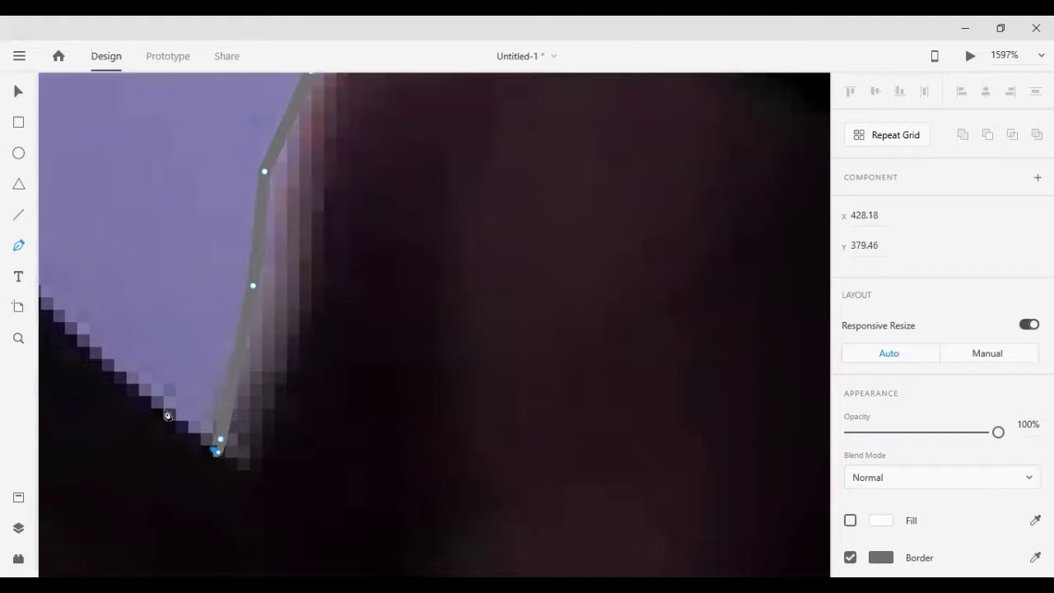
Trace up the dark diagonal edge from the corner to the base of the small protrusion with straight segments
{"action": "left_click", "coordinate": [51, 312]}
{"action": "scroll", "coordinate": [59, 363], "scroll_direction": "left", "scroll_amount": 5}
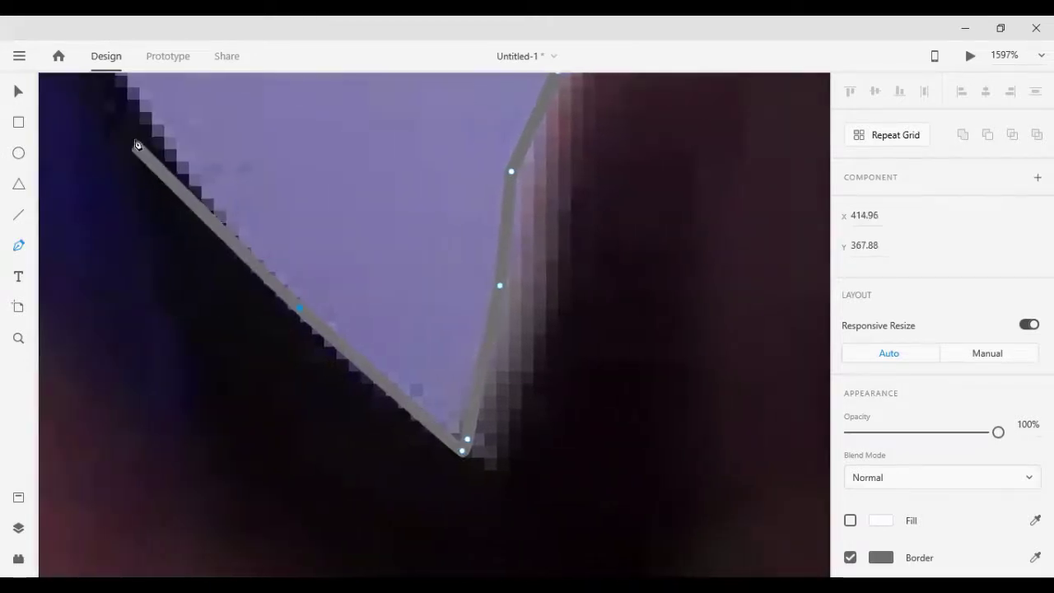
{"action": "left_click", "coordinate": [150, 125]}
{"action": "scroll", "coordinate": [151, 126], "scroll_direction": "up", "scroll_amount": 3}
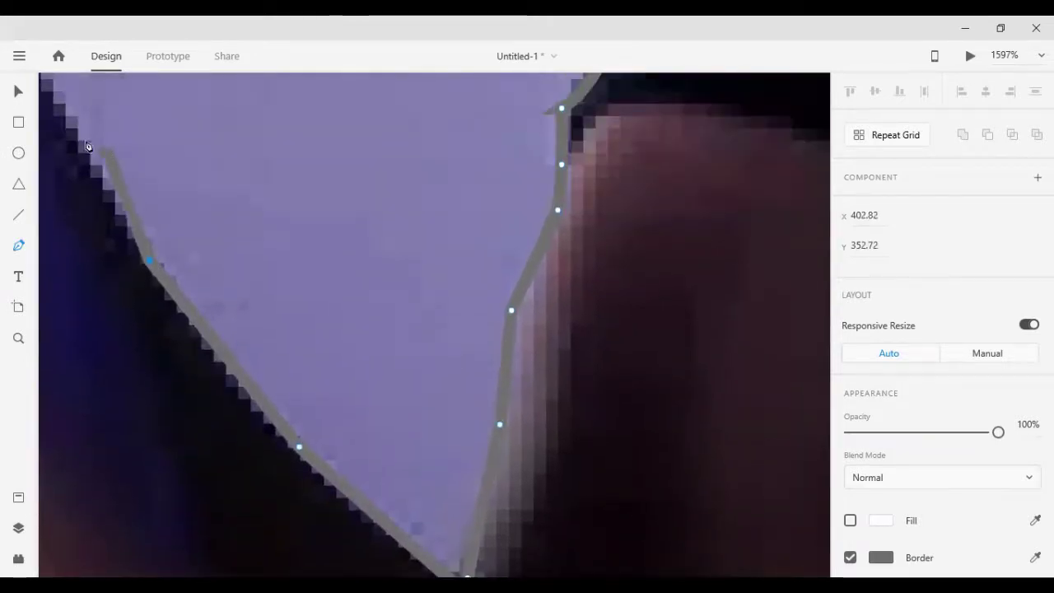
{"action": "scroll", "coordinate": [50, 141], "scroll_direction": "up", "scroll_amount": 3}
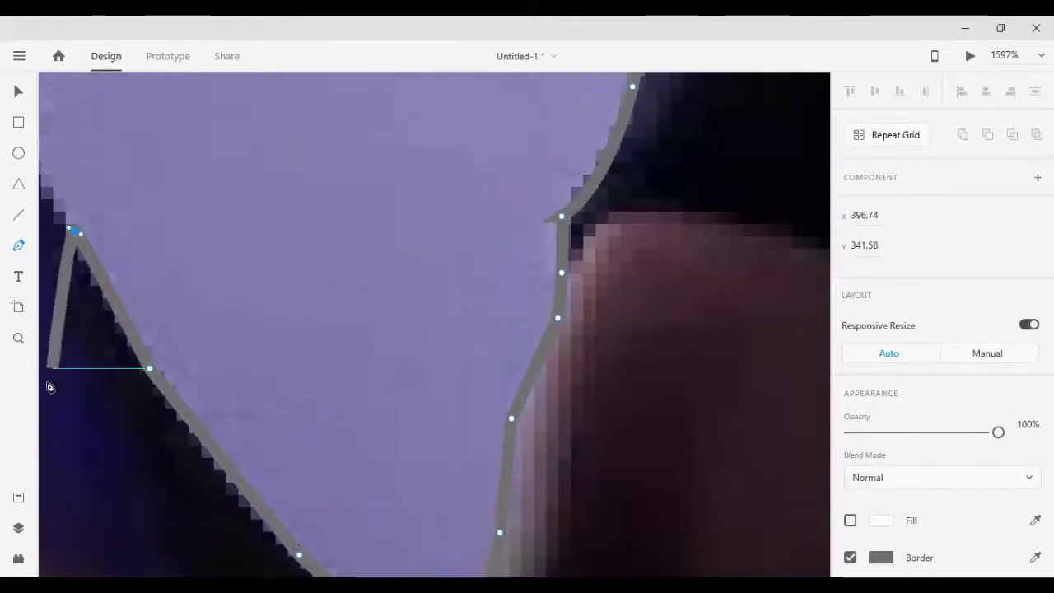
{"action": "scroll", "coordinate": [47, 379], "scroll_direction": "left", "scroll_amount": 3}
{"action": "left_click", "coordinate": [165, 155]}
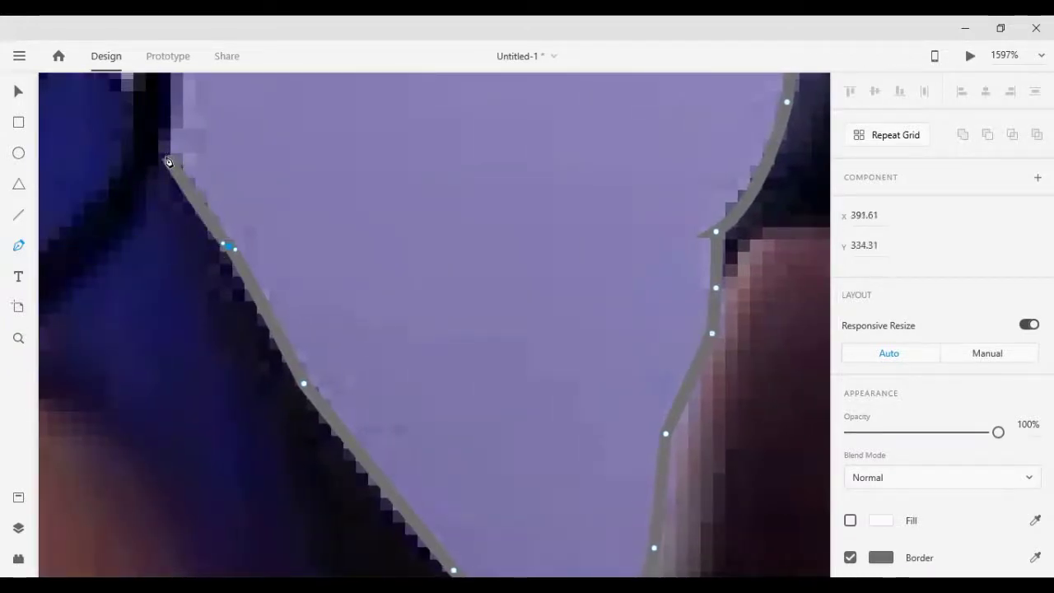
Outline the small dark protrusion at the end of the diagonal edge with short straight segments
{"action": "scroll", "coordinate": [167, 158], "scroll_direction": "up", "scroll_amount": 2}
{"action": "left_click_drag", "start_coordinate": [188, 168], "coordinate": [194, 169]}
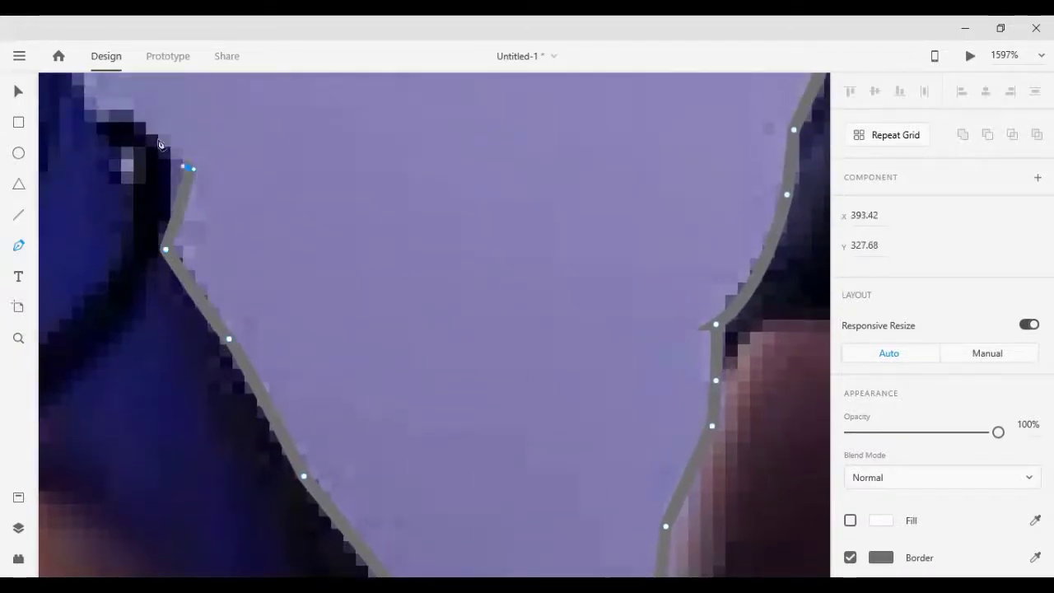
{"action": "scroll", "coordinate": [87, 140], "scroll_direction": "left", "scroll_amount": 4}
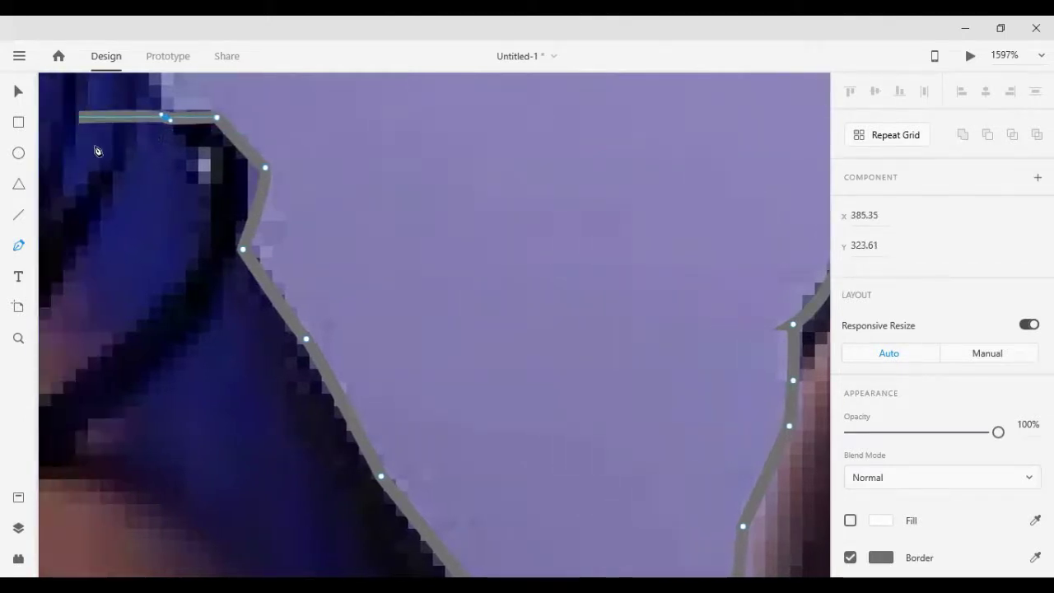
Follow the blue-lit edge upward through its inward dip with short straight segments
{"action": "scroll", "coordinate": [123, 272], "scroll_direction": "up", "scroll_amount": 4}
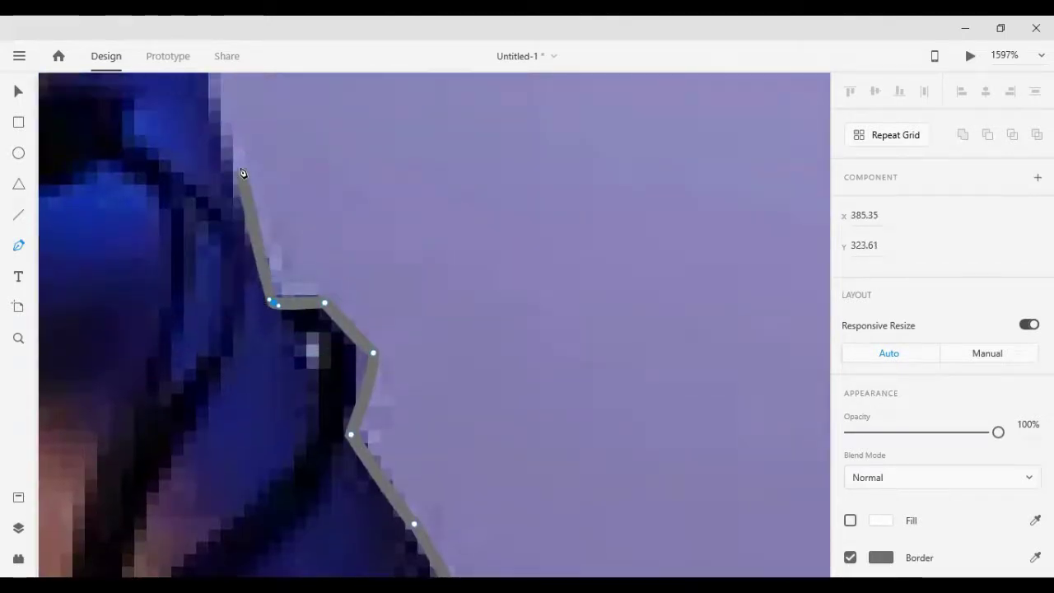
{"action": "left_click", "coordinate": [236, 166]}
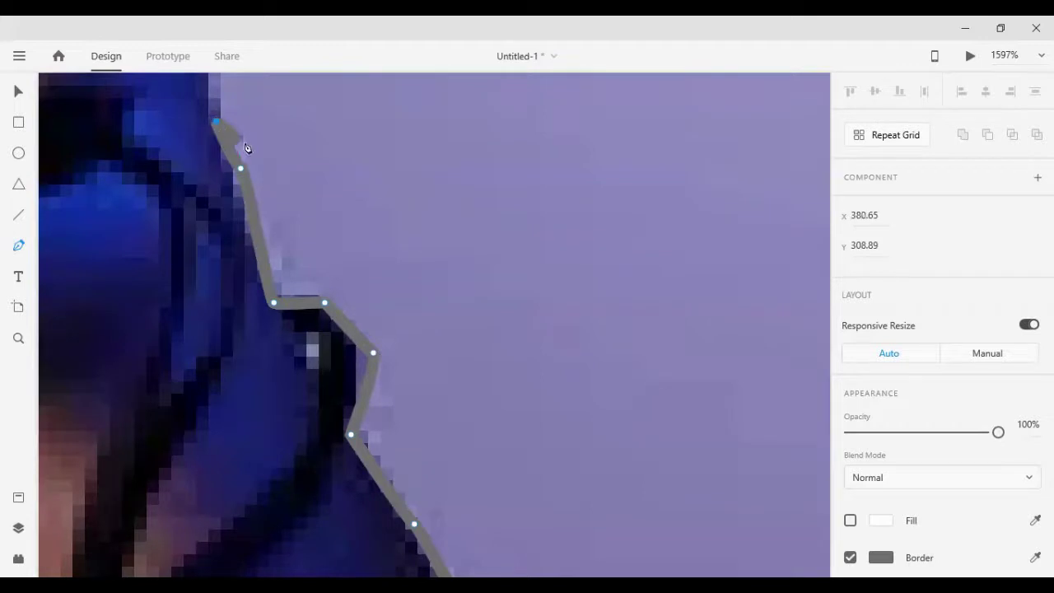
{"action": "scroll", "coordinate": [212, 157], "scroll_direction": "up", "scroll_amount": 2}
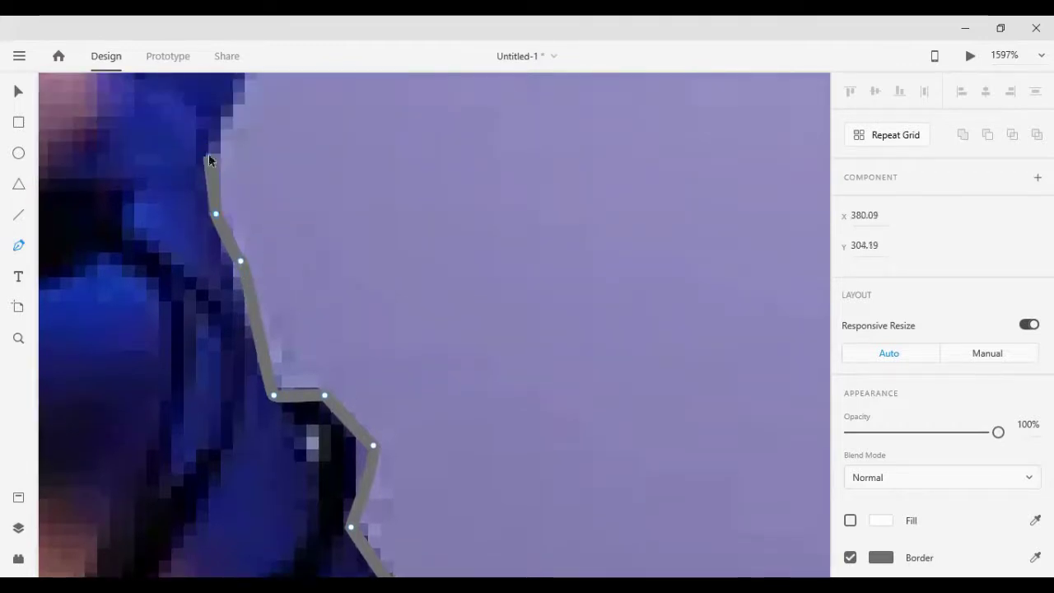
{"action": "left_click", "coordinate": [208, 157]}
{"action": "scroll", "coordinate": [218, 160], "scroll_direction": "up", "scroll_amount": 1}
{"action": "left_click", "coordinate": [244, 170]}
{"action": "scroll", "coordinate": [246, 171], "scroll_direction": "up", "scroll_amount": 1}
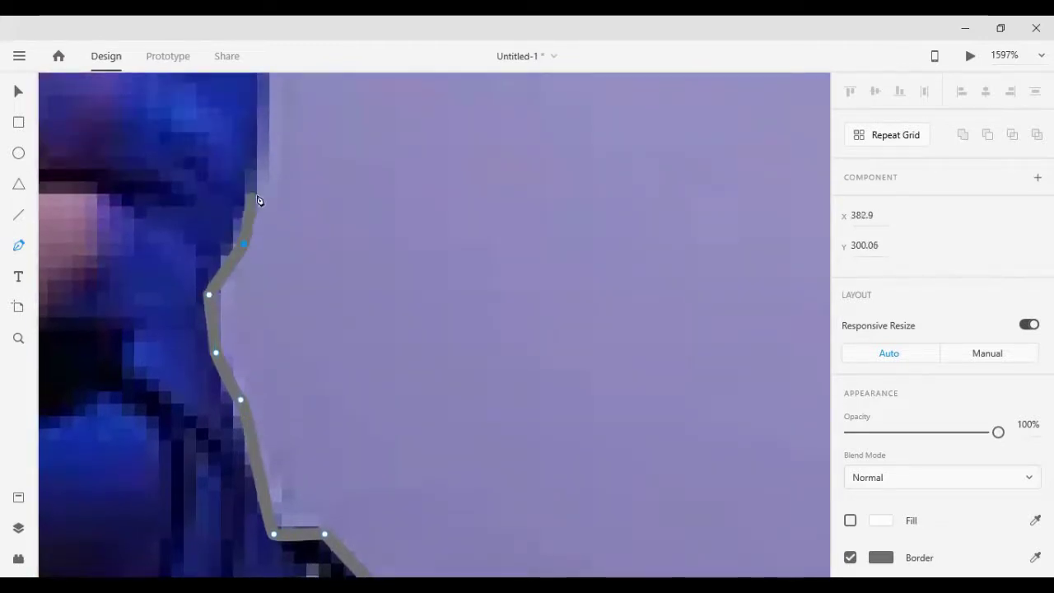
Trace the long vertical blue-lit edge with straight segments up to the notch below the dark object's rounded end
{"action": "left_click", "coordinate": [259, 195]}
{"action": "scroll", "coordinate": [259, 192], "scroll_direction": "up", "scroll_amount": 2}
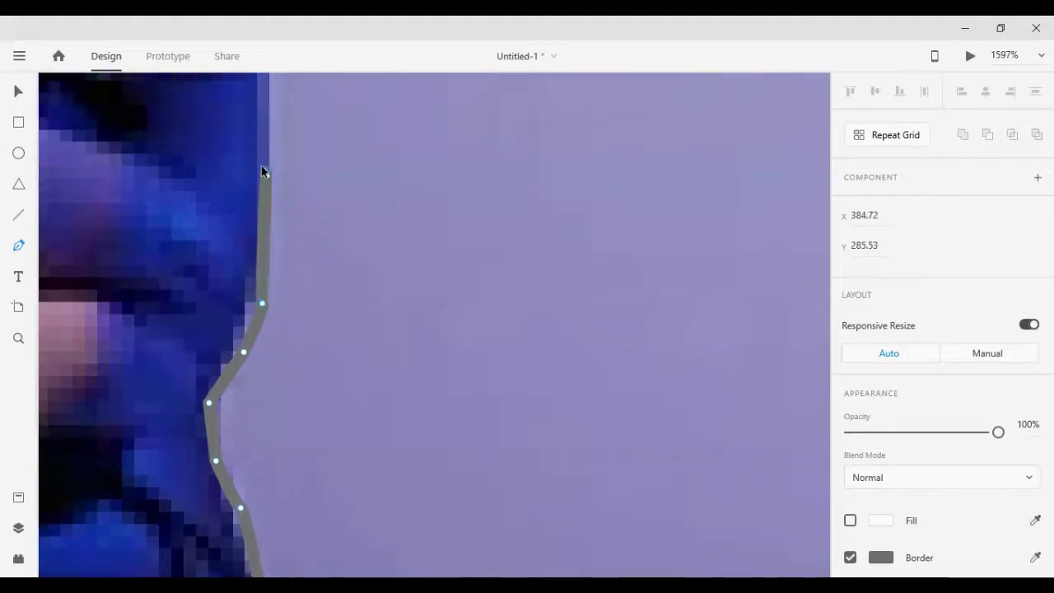
{"action": "left_click", "coordinate": [261, 171]}
{"action": "scroll", "coordinate": [262, 177], "scroll_direction": "up", "scroll_amount": 4}
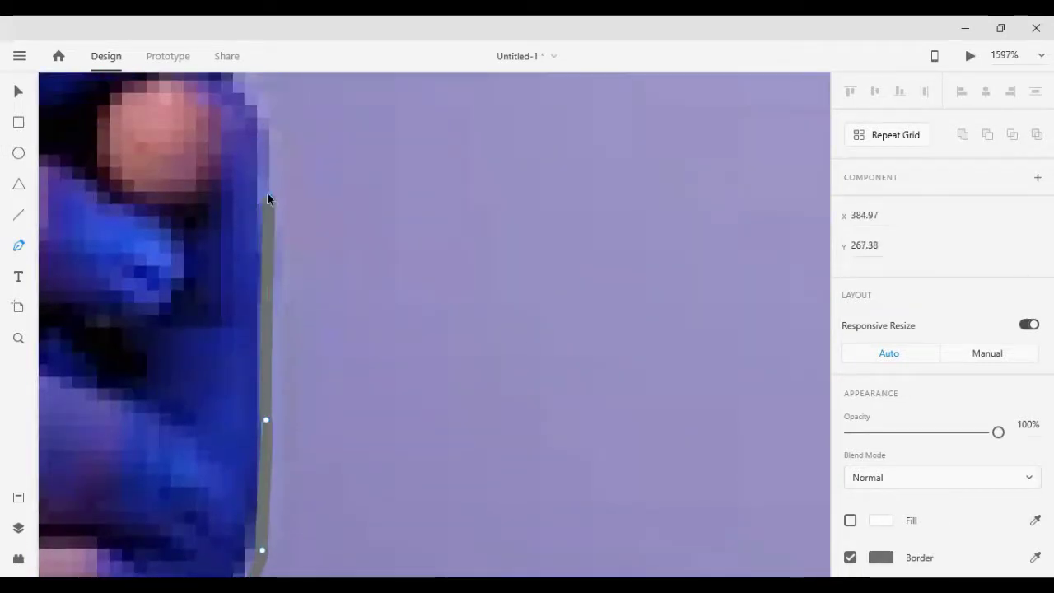
{"action": "left_click", "coordinate": [267, 198]}
{"action": "scroll", "coordinate": [265, 200], "scroll_direction": "up", "scroll_amount": 2}
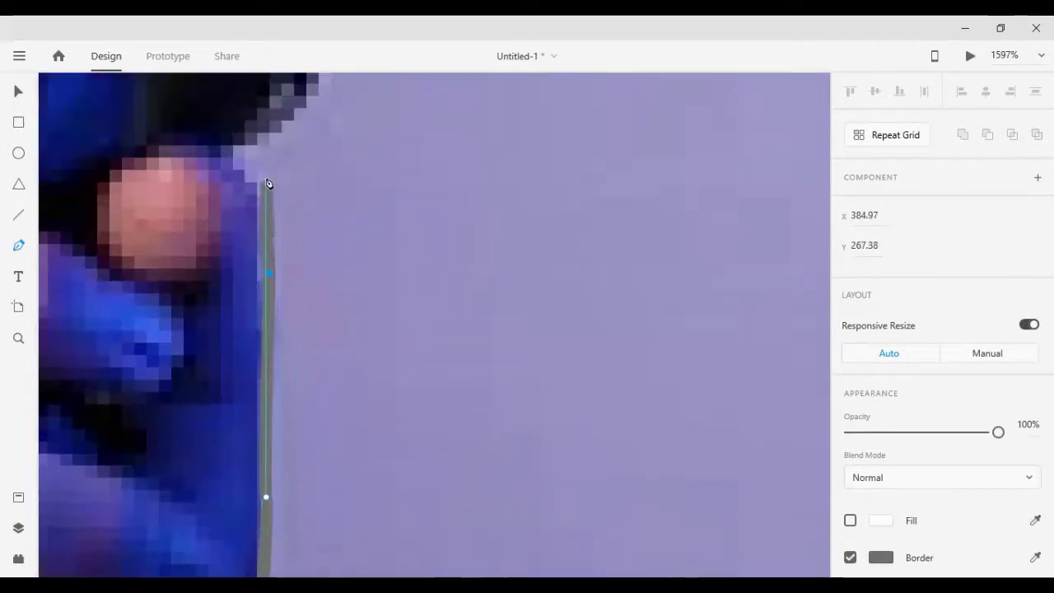
{"action": "left_click", "coordinate": [224, 160]}
Curve the outline around the dark blue object's rounded end to its upper edge, shortening the handle at the middle anchor
{"action": "scroll", "coordinate": [316, 247], "scroll_direction": "up", "scroll_amount": 3}
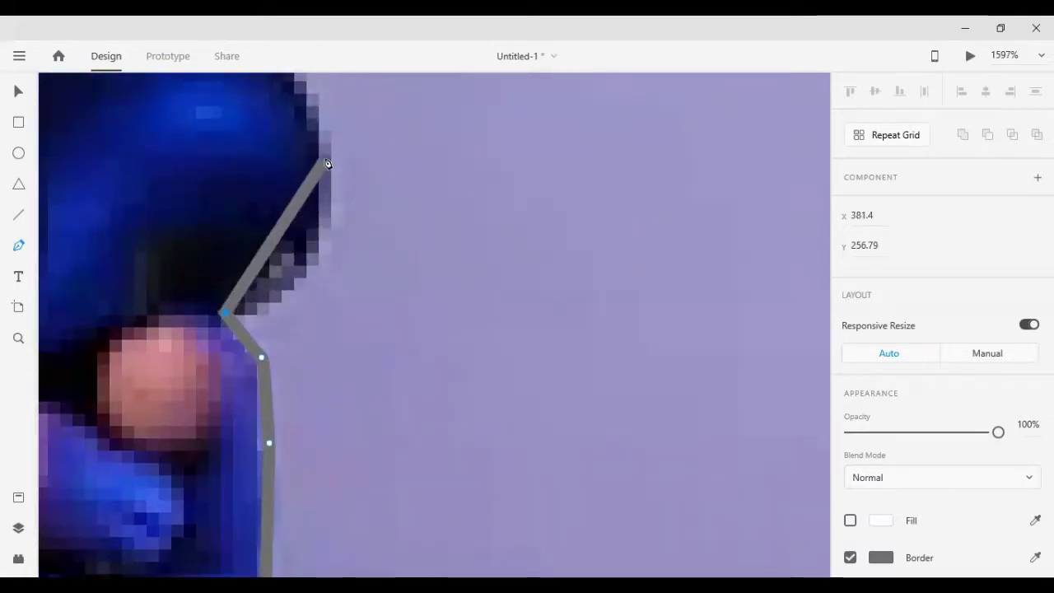
{"action": "left_click_drag", "start_coordinate": [327, 163], "coordinate": [313, 134]}
{"action": "scroll", "coordinate": [313, 157], "scroll_direction": "up", "scroll_amount": 3}
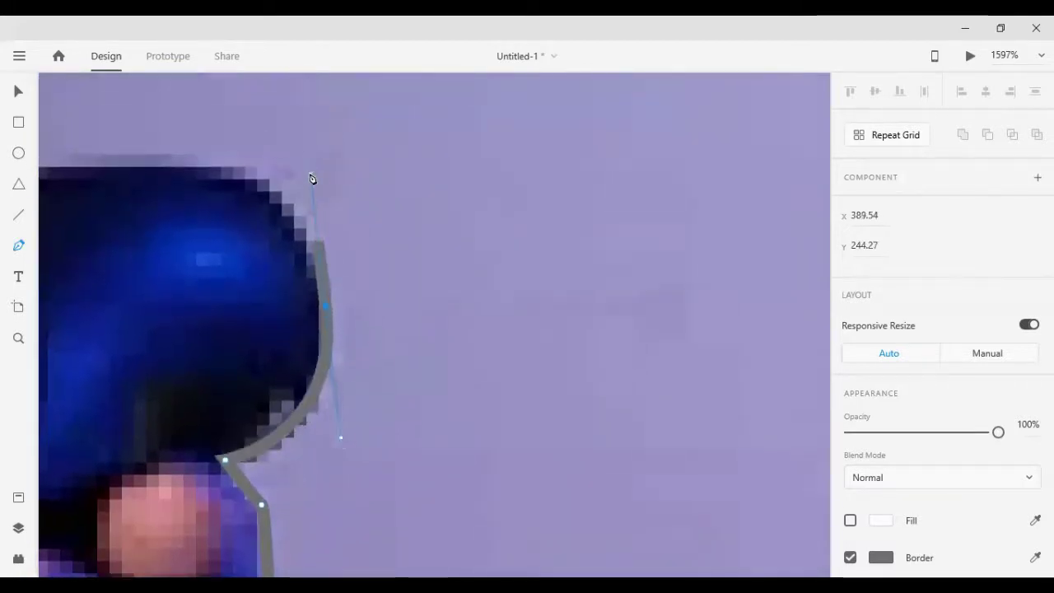
{"action": "left_click_drag", "start_coordinate": [312, 178], "coordinate": [336, 303]}
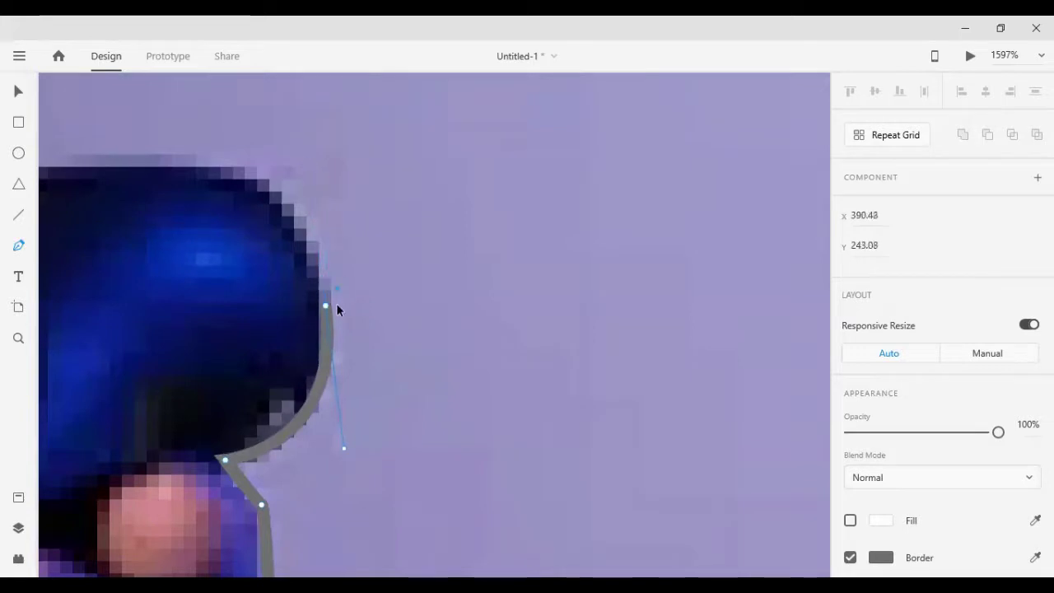
{"action": "left_click_drag", "start_coordinate": [211, 170], "coordinate": [97, 167]}
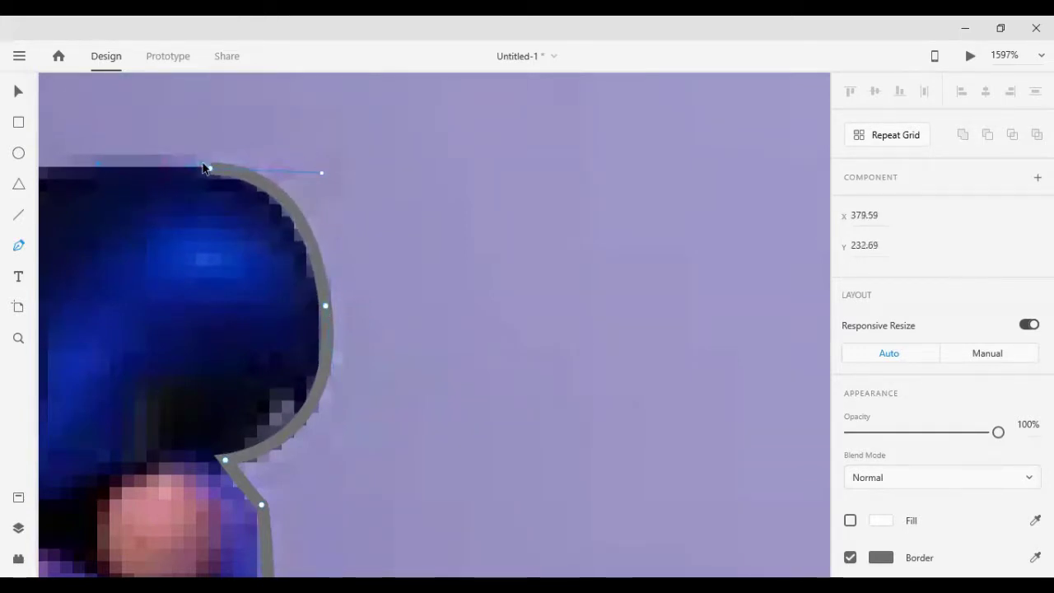
Trace the dark object's upper edge with straight segments and curve around its far end down to the bent finger
{"action": "scroll", "coordinate": [118, 236], "scroll_direction": "left", "scroll_amount": 5}
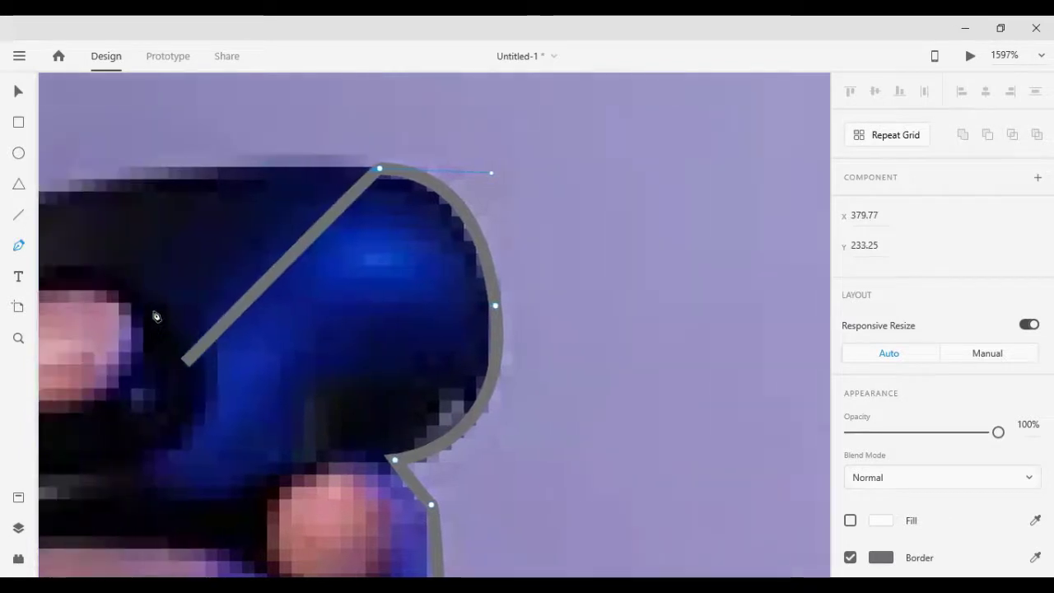
{"action": "left_click", "coordinate": [52, 205]}
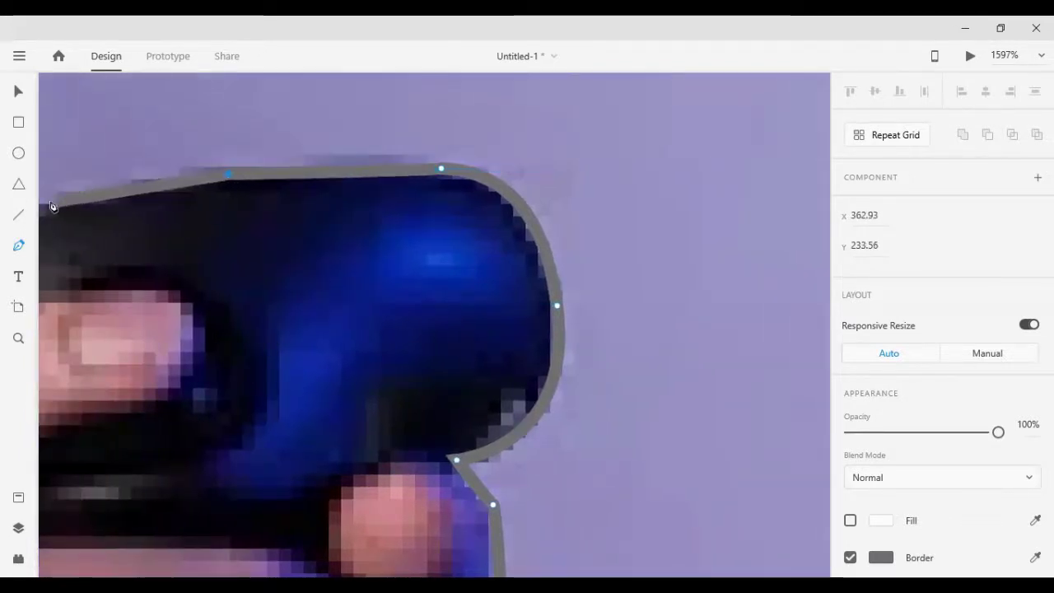
{"action": "scroll", "coordinate": [123, 355], "scroll_direction": "left", "scroll_amount": 4}
{"action": "scroll", "coordinate": [118, 350], "scroll_direction": "left", "scroll_amount": 1}
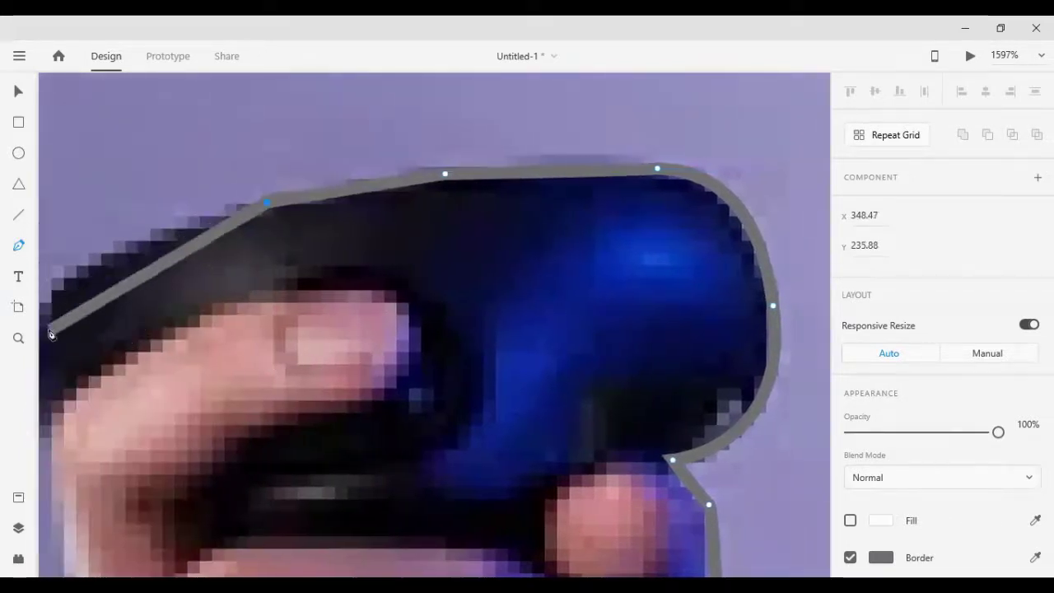
{"action": "scroll", "coordinate": [129, 355], "scroll_direction": "left", "scroll_amount": 3}
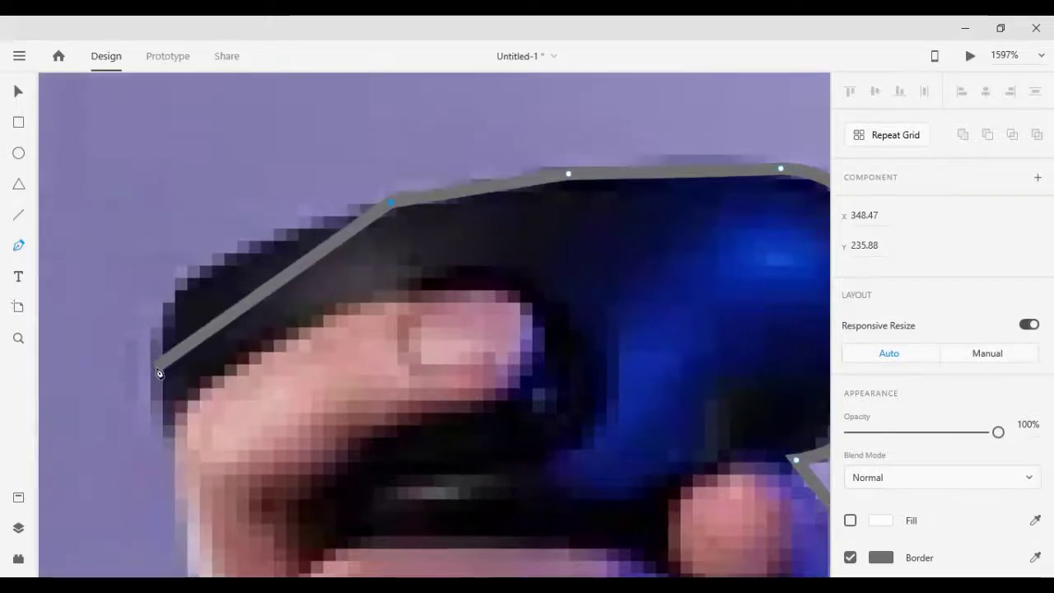
{"action": "left_click_drag", "start_coordinate": [156, 369], "coordinate": [184, 356]}
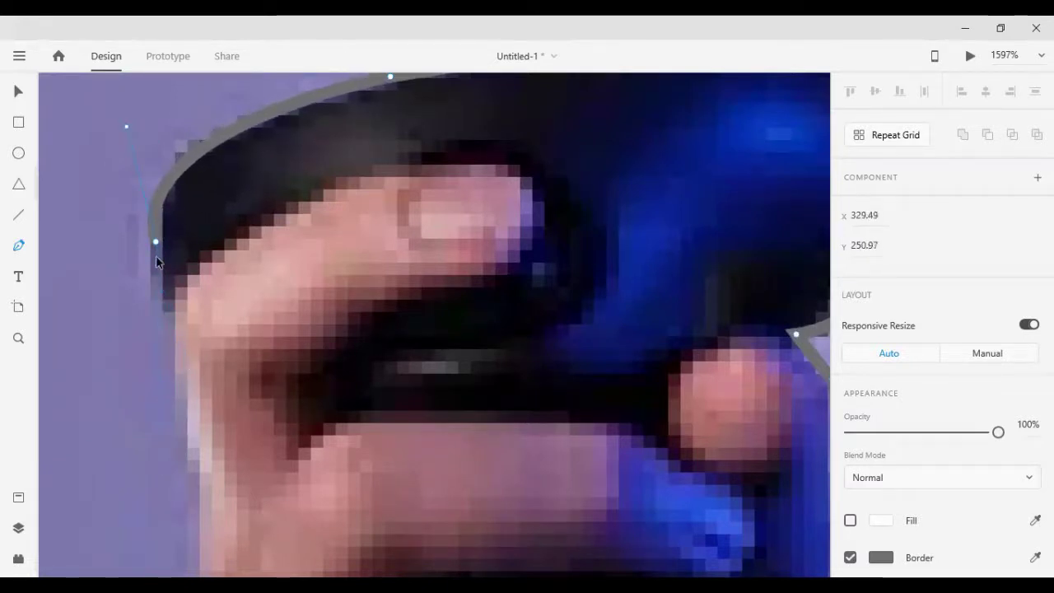
{"action": "left_click_drag", "start_coordinate": [157, 249], "coordinate": [156, 246]}
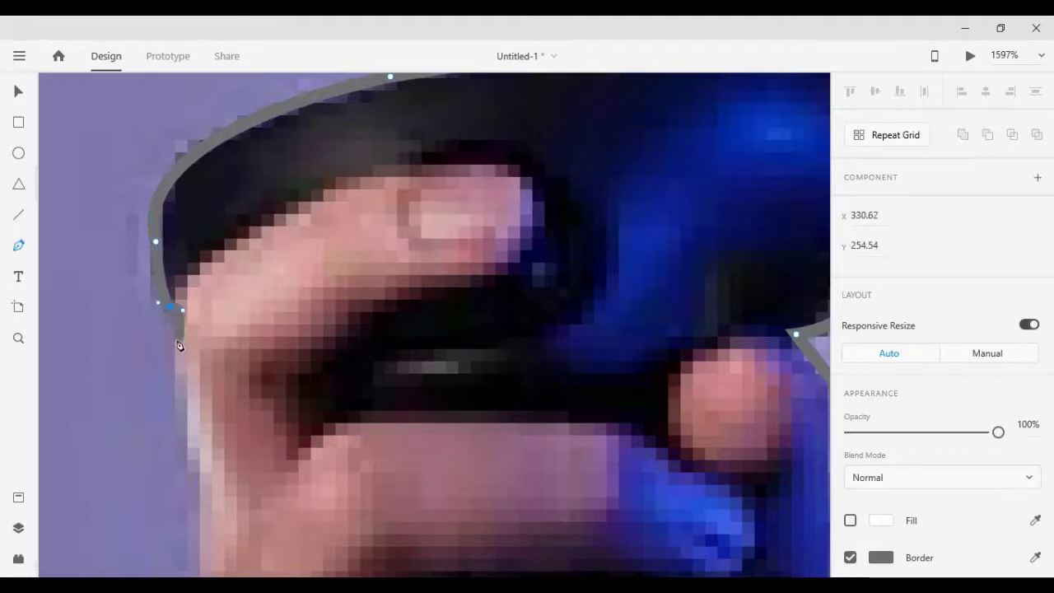
Trace down the outer edge of the fingers with straight segments and curve the outline around the protruding knuckle
{"action": "left_click", "coordinate": [185, 418]}
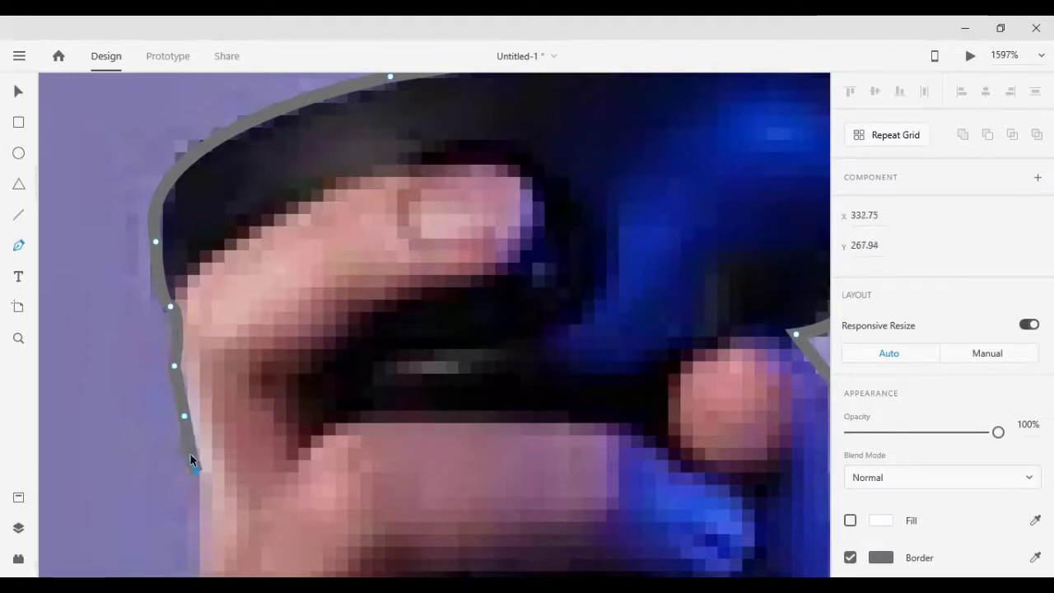
{"action": "scroll", "coordinate": [189, 453], "scroll_direction": "down", "scroll_amount": 3}
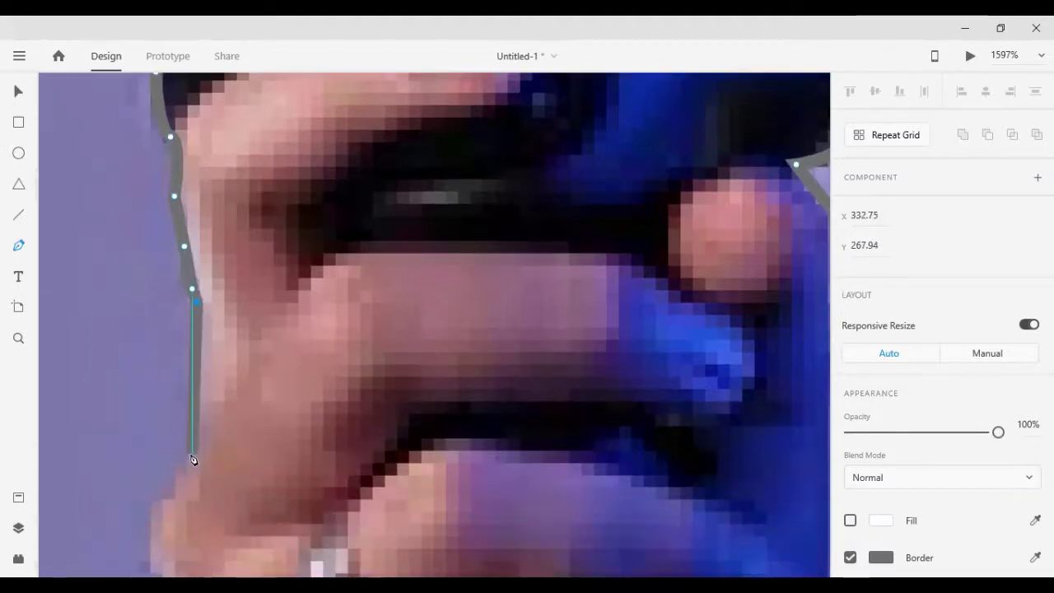
{"action": "scroll", "coordinate": [194, 472], "scroll_direction": "down", "scroll_amount": 2}
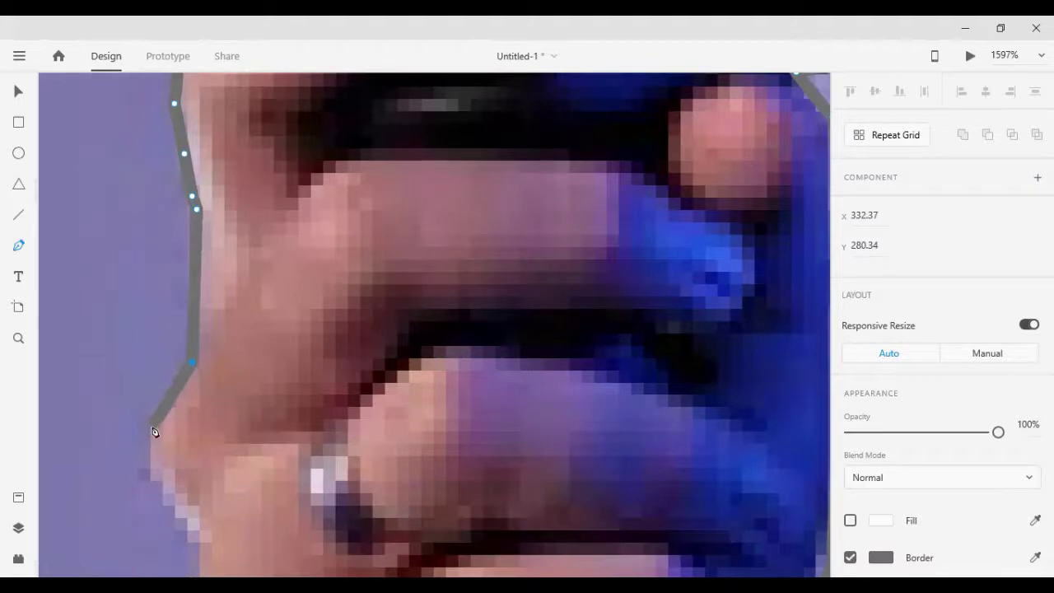
{"action": "scroll", "coordinate": [153, 432], "scroll_direction": "down", "scroll_amount": 2}
{"action": "left_click_drag", "start_coordinate": [196, 468], "coordinate": [279, 494]}
{"action": "scroll", "coordinate": [264, 542], "scroll_direction": "down", "scroll_amount": 1}
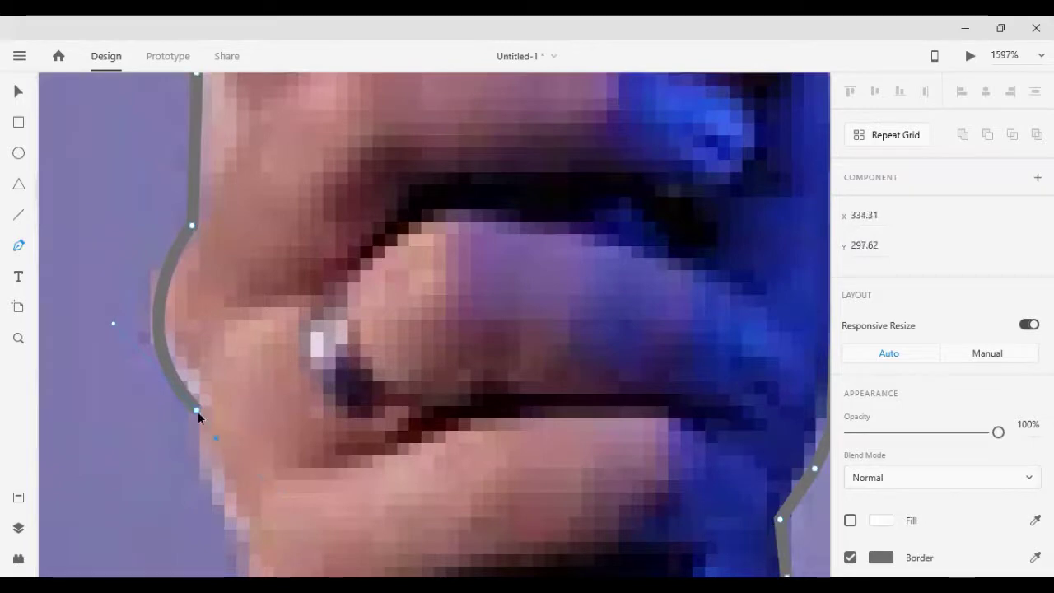
Curve the outline from below the knuckle to the lowest finger and add a straight segment down its outer edge
{"action": "scroll", "coordinate": [196, 409], "scroll_direction": "down", "scroll_amount": 1}
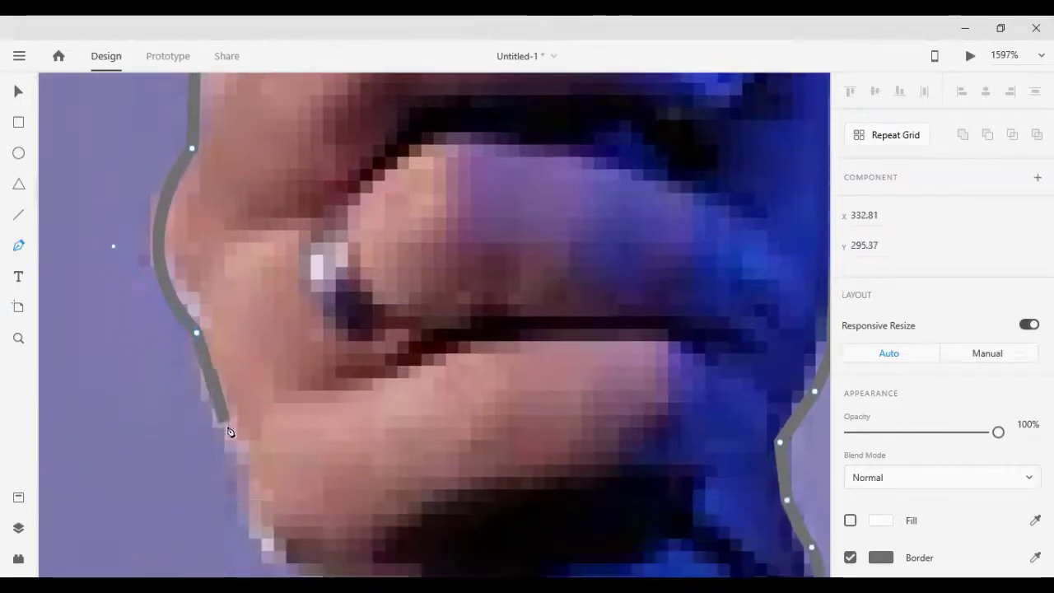
{"action": "left_click_drag", "start_coordinate": [240, 453], "coordinate": [303, 489]}
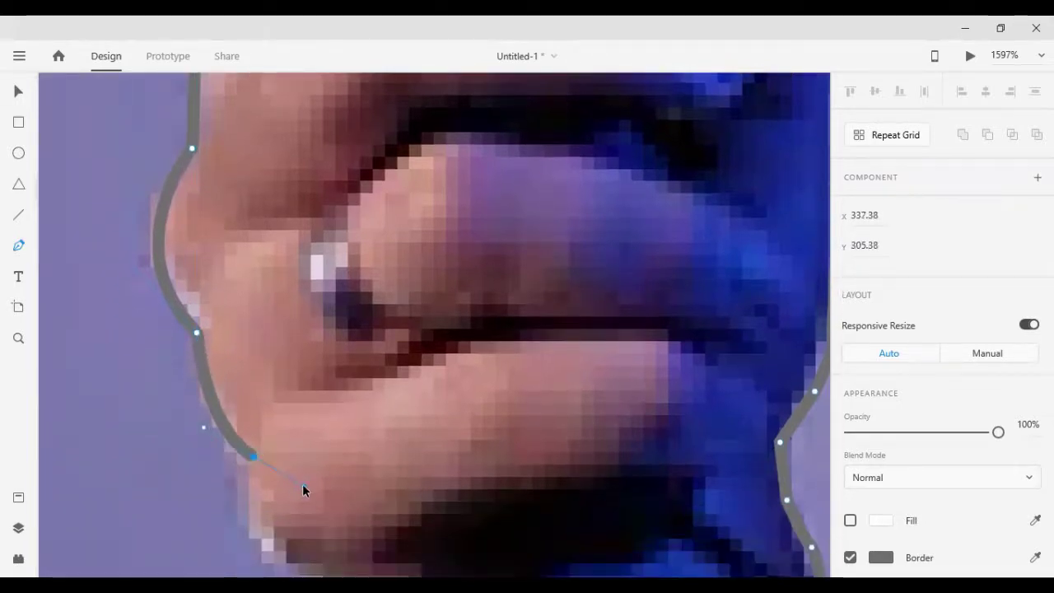
{"action": "left_click", "coordinate": [248, 530]}
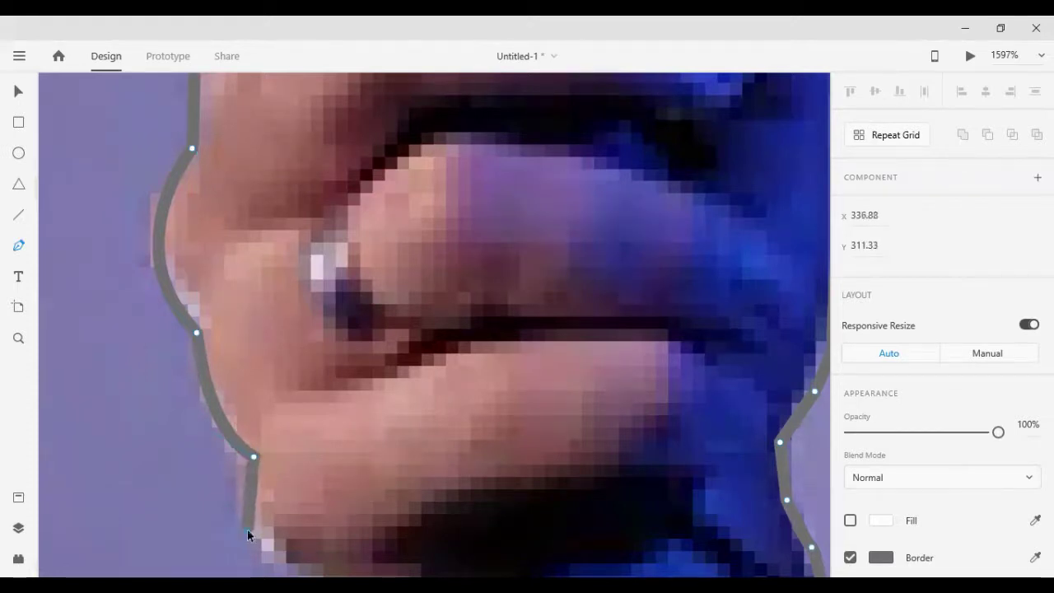
Trace the underside of the hand and the wrist with straight segments down to the dark strap
{"action": "scroll", "coordinate": [252, 503], "scroll_direction": "down", "scroll_amount": 2}
{"action": "scroll", "coordinate": [266, 439], "scroll_direction": "down", "scroll_amount": 2}
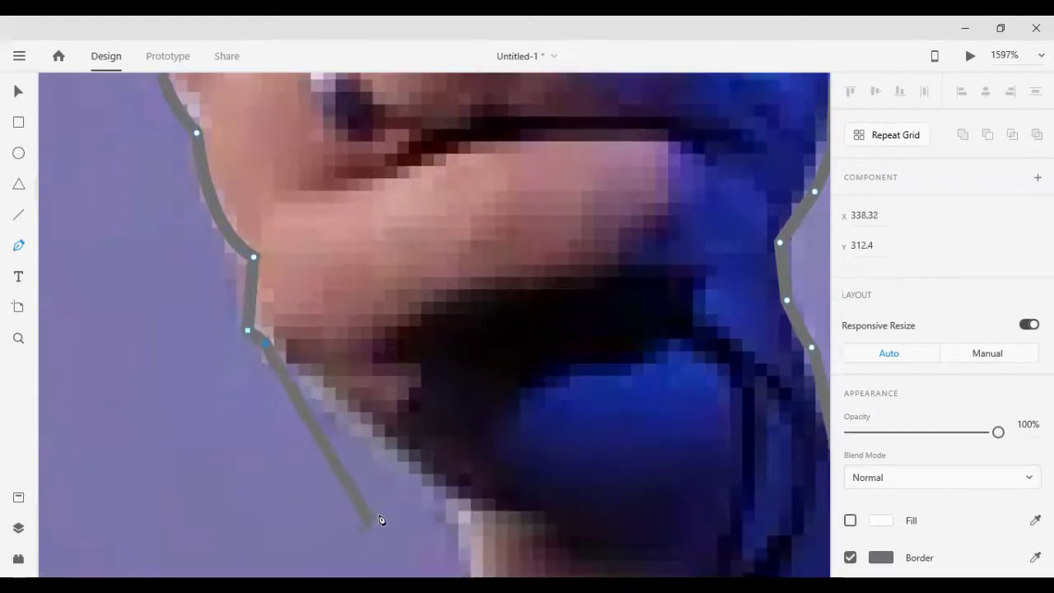
{"action": "left_click", "coordinate": [463, 425]}
{"action": "scroll", "coordinate": [453, 486], "scroll_direction": "down", "scroll_amount": 1}
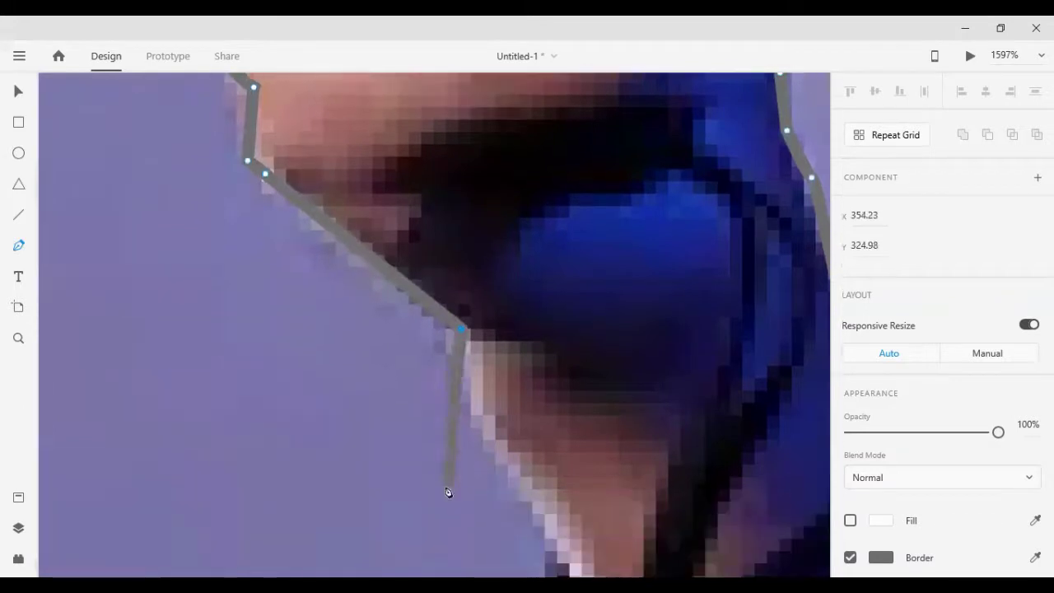
{"action": "scroll", "coordinate": [507, 465], "scroll_direction": "down", "scroll_amount": 1}
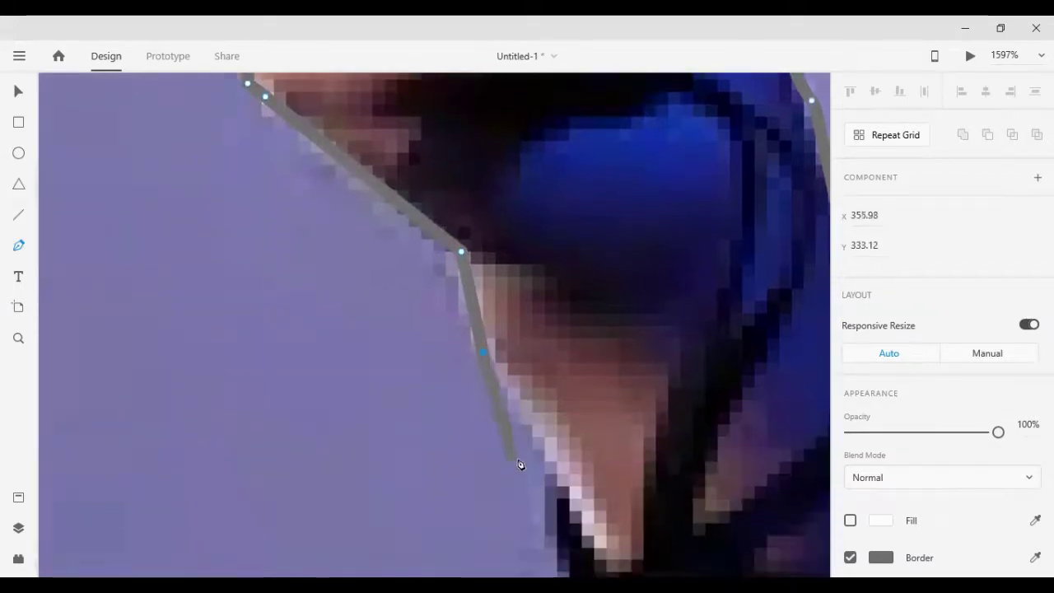
{"action": "left_click", "coordinate": [571, 482]}
{"action": "scroll", "coordinate": [569, 503], "scroll_direction": "down", "scroll_amount": 1}
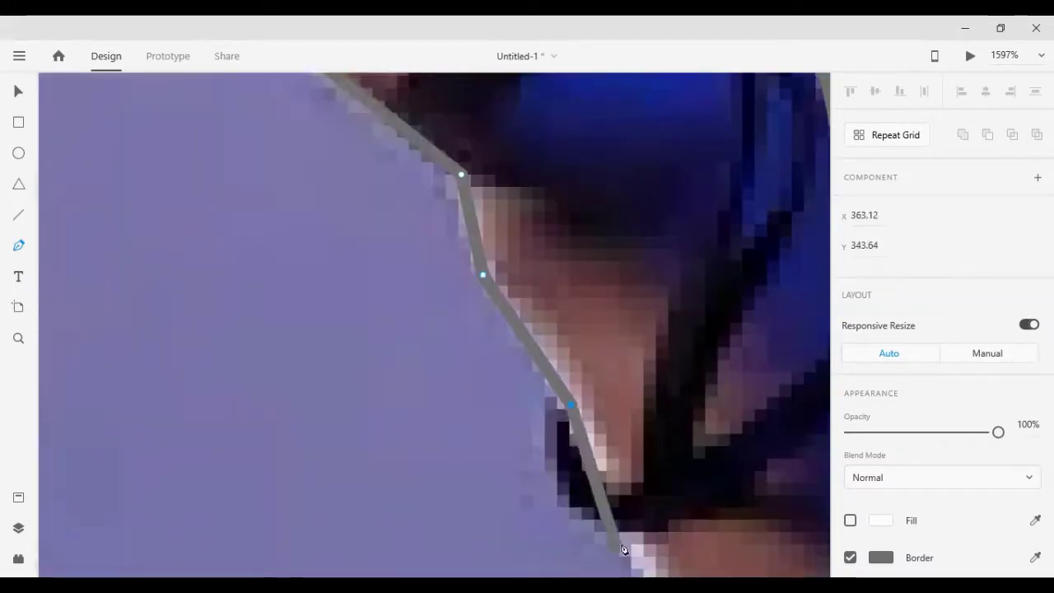
Curve the outline around the protruding dark strap at the wrist and remove the end anchor's outgoing handle
{"action": "left_click_drag", "start_coordinate": [619, 542], "coordinate": [745, 434]}
{"action": "scroll", "coordinate": [742, 564], "scroll_direction": "down", "scroll_amount": 2}
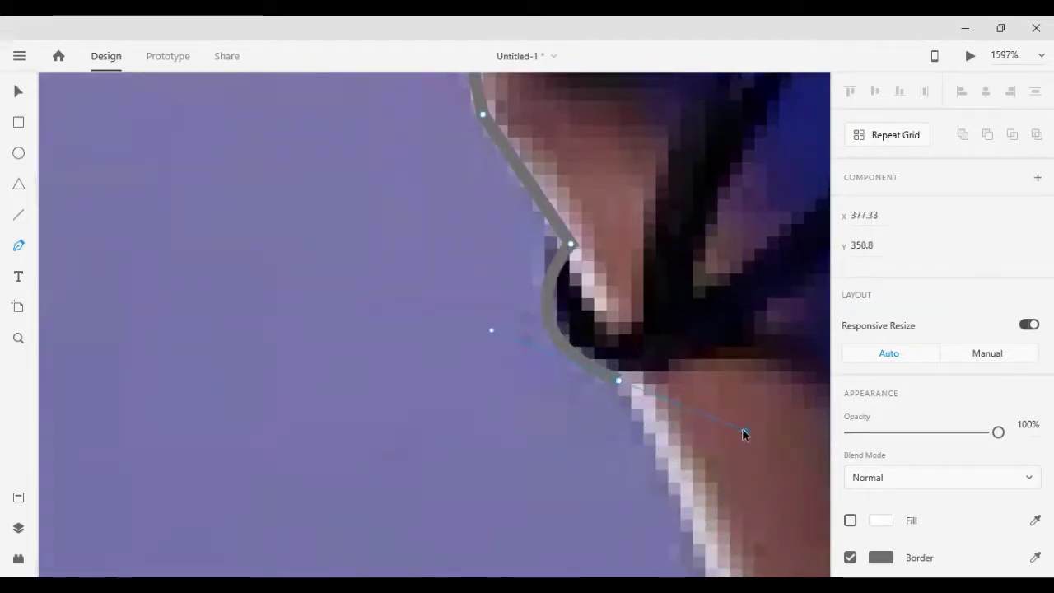
{"action": "left_click", "coordinate": [618, 380]}
Trace the forearm's bright edge with straight segments and a gentle curve, removing the last anchor's outgoing handle
{"action": "scroll", "coordinate": [673, 550], "scroll_direction": "down", "scroll_amount": 2}
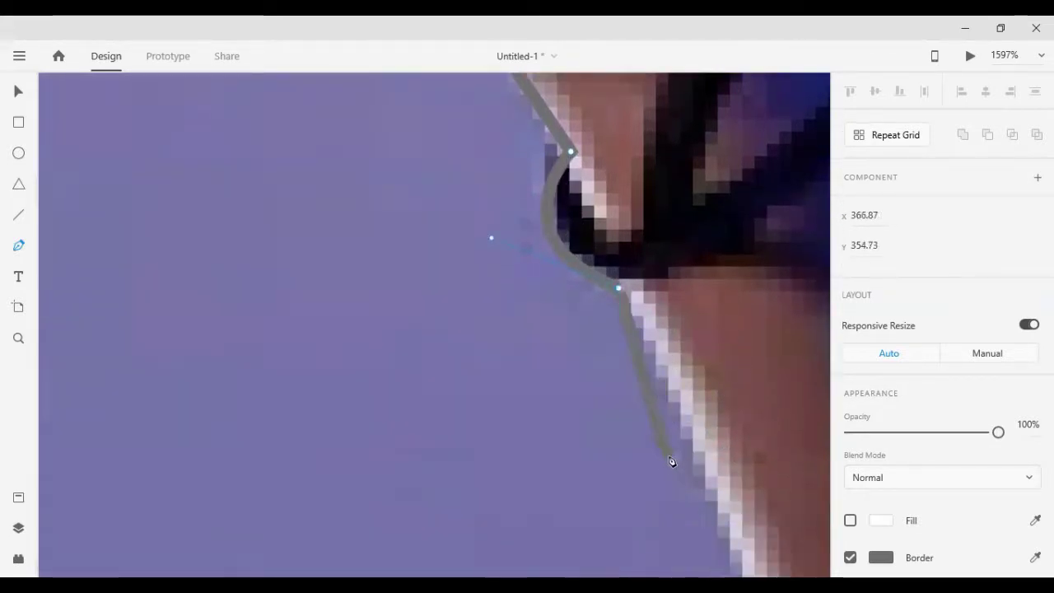
{"action": "scroll", "coordinate": [719, 478], "scroll_direction": "down", "scroll_amount": 2}
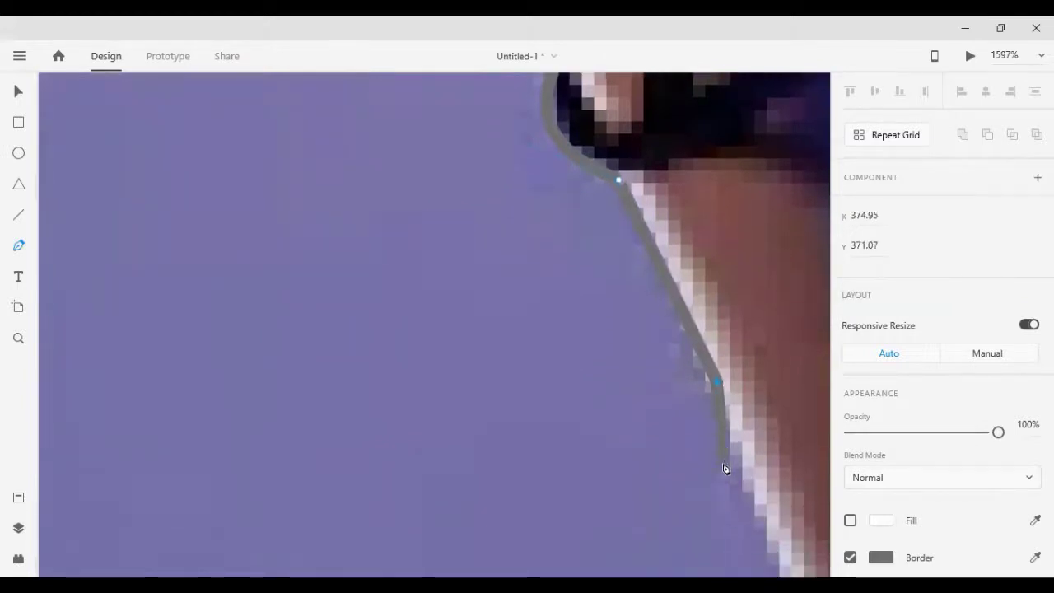
{"action": "left_click_drag", "start_coordinate": [784, 513], "coordinate": [785, 533]}
{"action": "scroll", "coordinate": [785, 527], "scroll_direction": "down", "scroll_amount": 3}
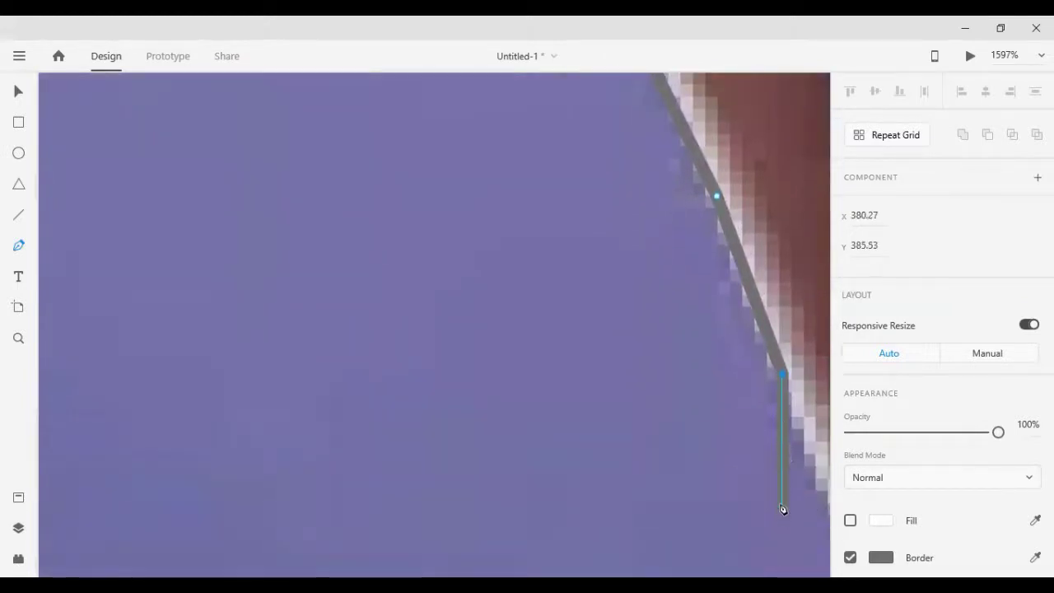
{"action": "scroll", "coordinate": [770, 486], "scroll_direction": "right", "scroll_amount": 2}
{"action": "scroll", "coordinate": [718, 463], "scroll_direction": "right", "scroll_amount": 2}
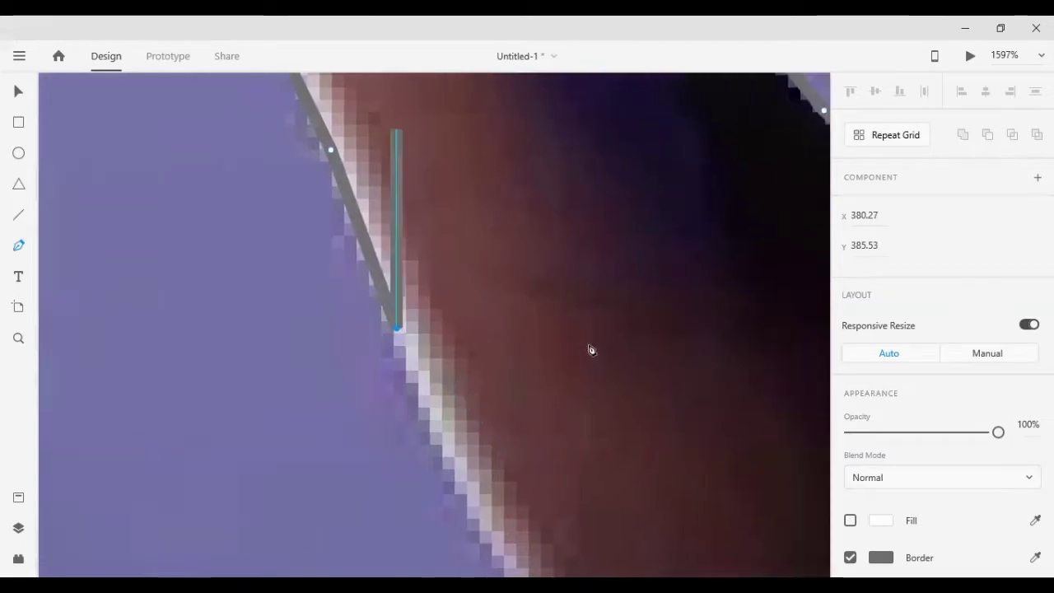
{"action": "scroll", "coordinate": [688, 387], "scroll_direction": "down", "scroll_amount": 3}
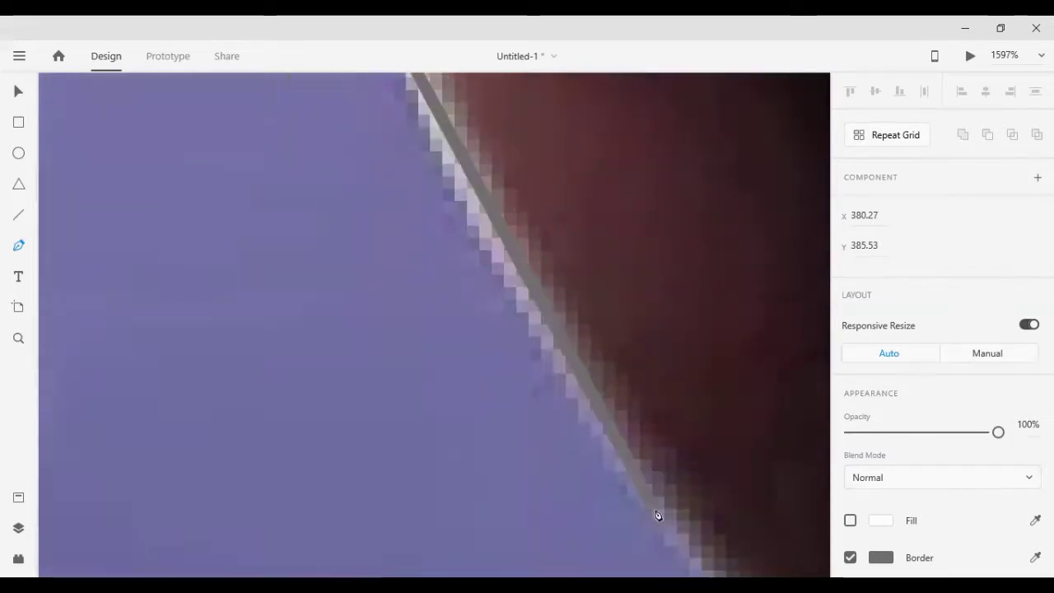
{"action": "left_click_drag", "start_coordinate": [655, 510], "coordinate": [769, 476]}
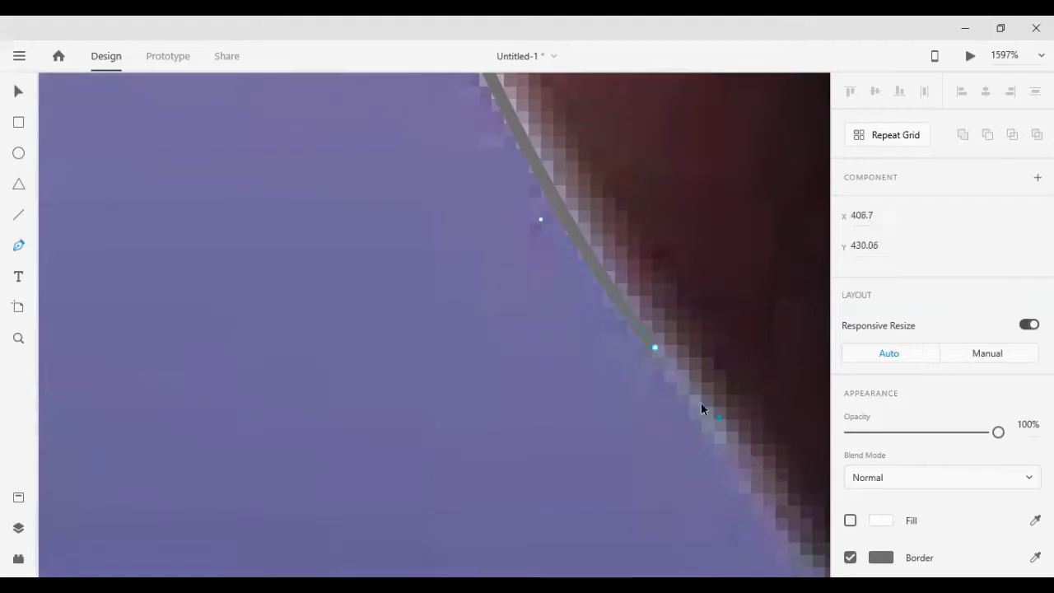
{"action": "left_click", "coordinate": [655, 347]}
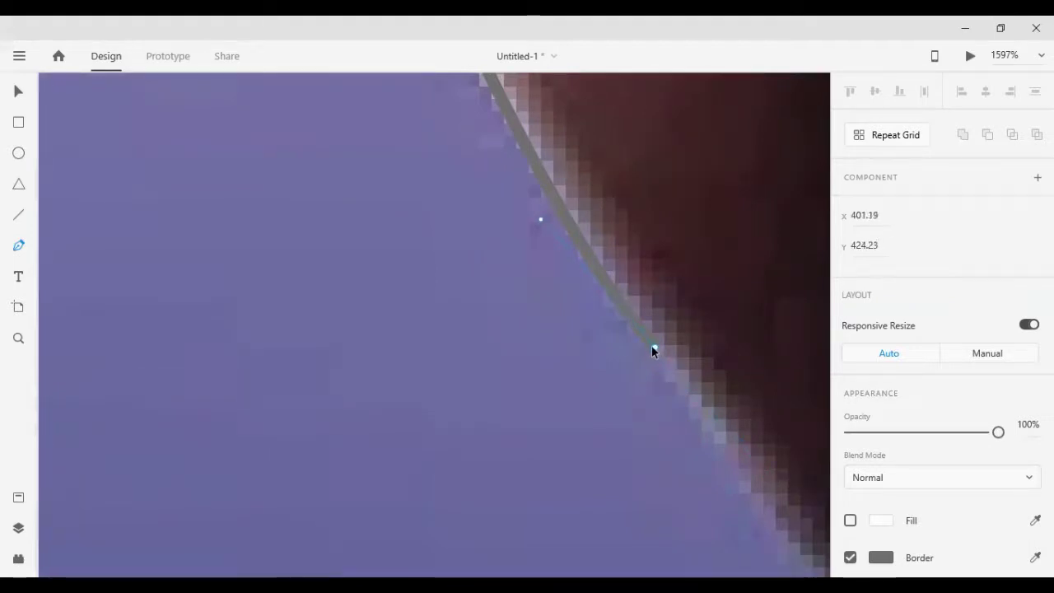
Extend the outline with a curved segment to the elbow's lowest point and remove that anchor's outgoing handle
{"action": "scroll", "coordinate": [702, 444], "scroll_direction": "down", "scroll_amount": 3}
{"action": "scroll", "coordinate": [720, 401], "scroll_direction": "right", "scroll_amount": 5}
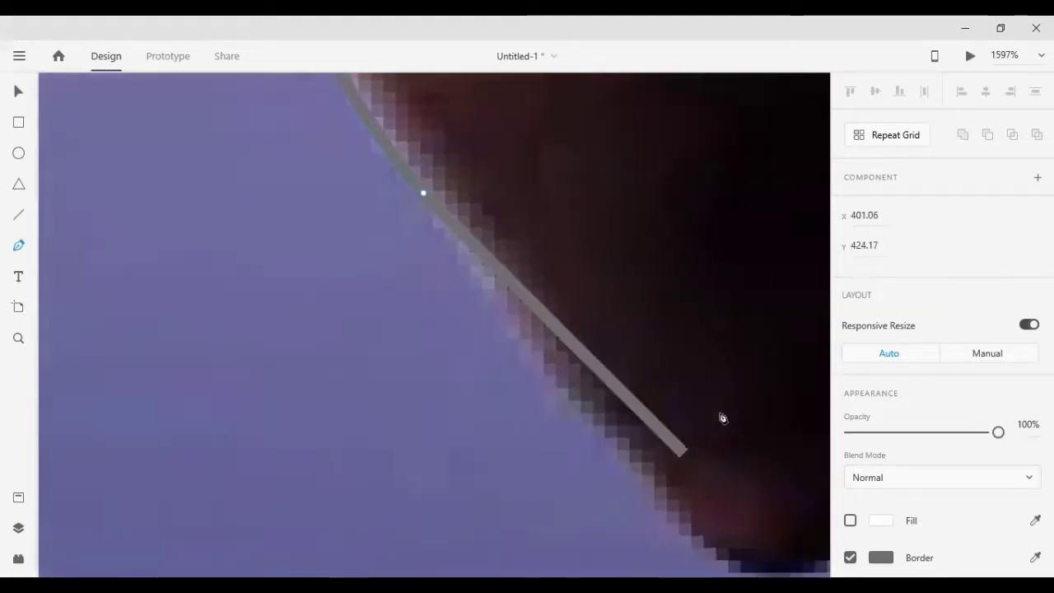
{"action": "scroll", "coordinate": [721, 384], "scroll_direction": "right", "scroll_amount": 3}
{"action": "scroll", "coordinate": [654, 400], "scroll_direction": "down", "scroll_amount": 3}
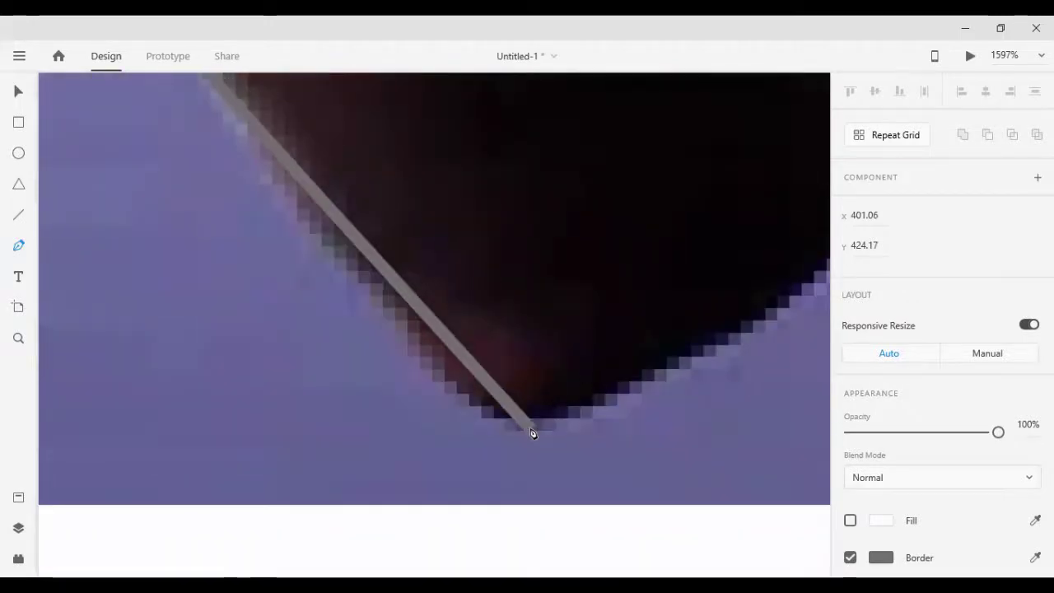
{"action": "left_click_drag", "start_coordinate": [522, 427], "coordinate": [603, 437]}
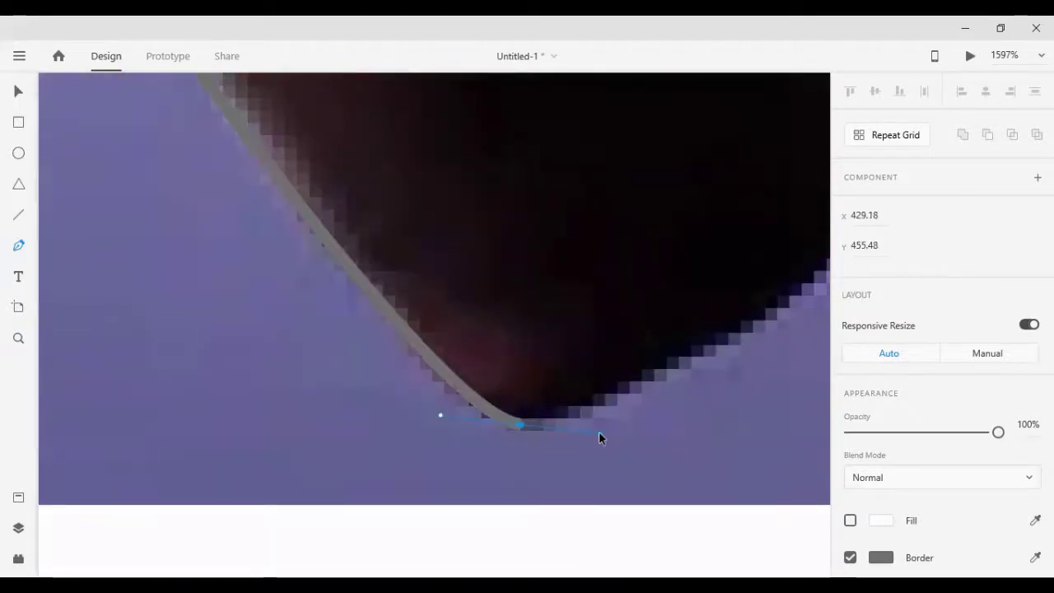
{"action": "left_click", "coordinate": [600, 433]}
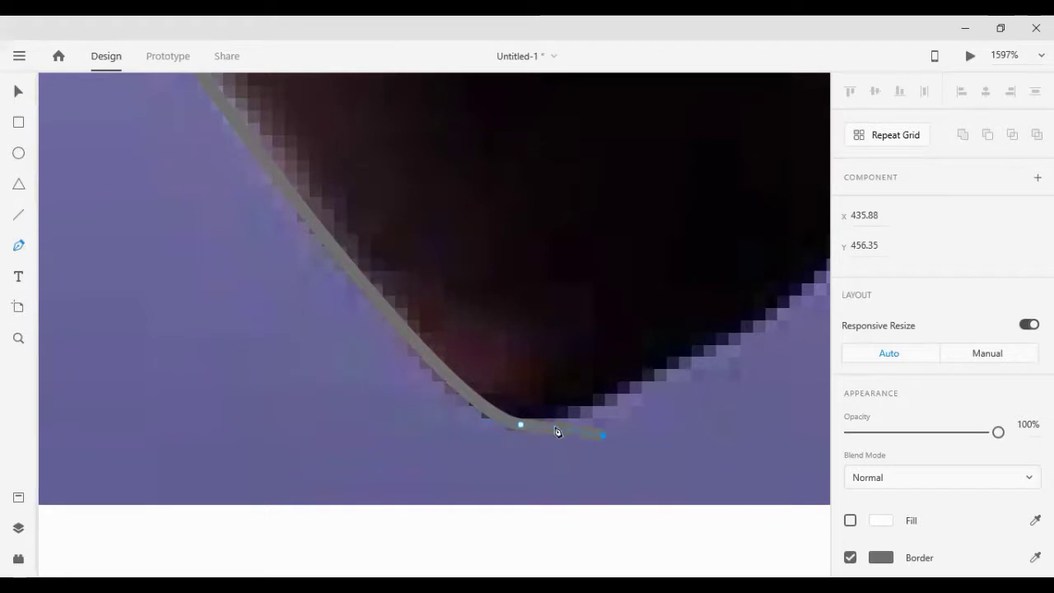
{"action": "key", "text": "ctrl+z"}
{"action": "left_click", "coordinate": [520, 425]}
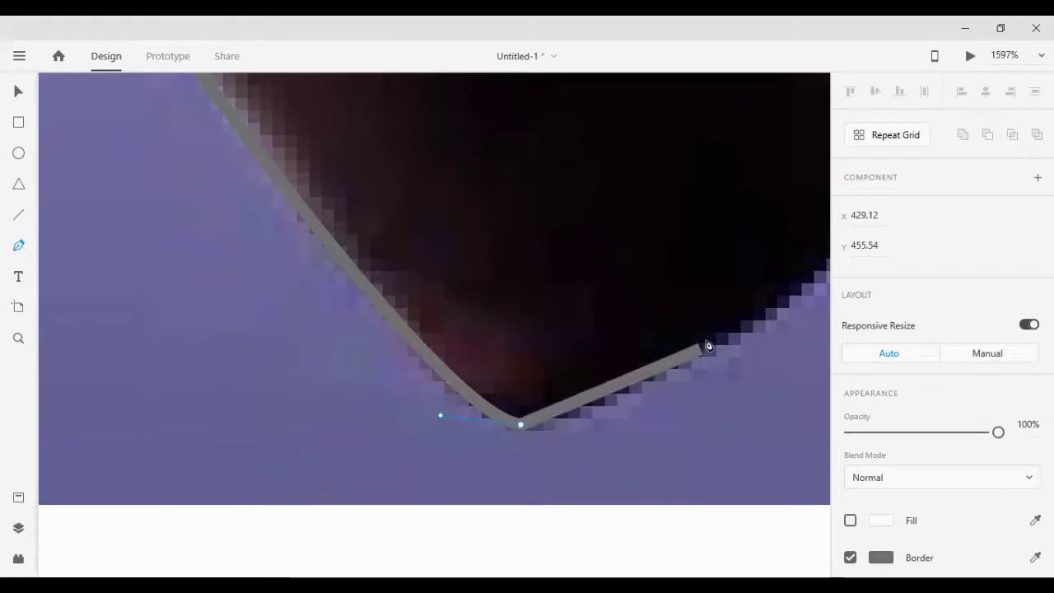
{"action": "mouse_move", "coordinate": [723, 331]}
{"action": "left_mouse_down"}
{"action": "mouse_move", "coordinate": [751, 302]}
{"action": "mouse_move", "coordinate": [723, 340]}
{"action": "left_mouse_up"}
{"action": "scroll", "coordinate": [745, 397], "scroll_direction": "right", "scroll_amount": 4}
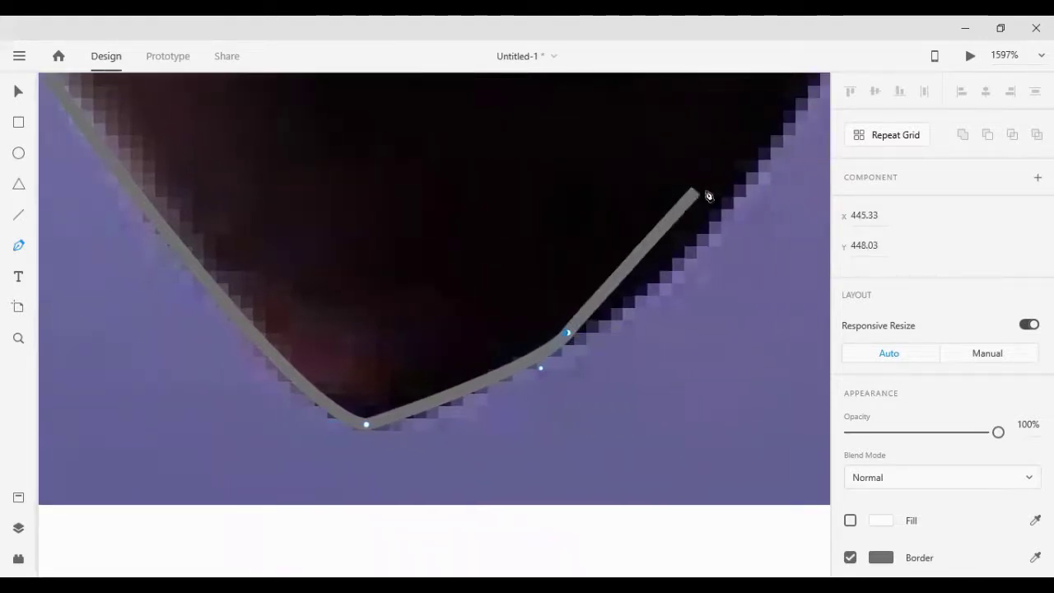
{"action": "left_click_drag", "start_coordinate": [760, 170], "coordinate": [726, 315]}
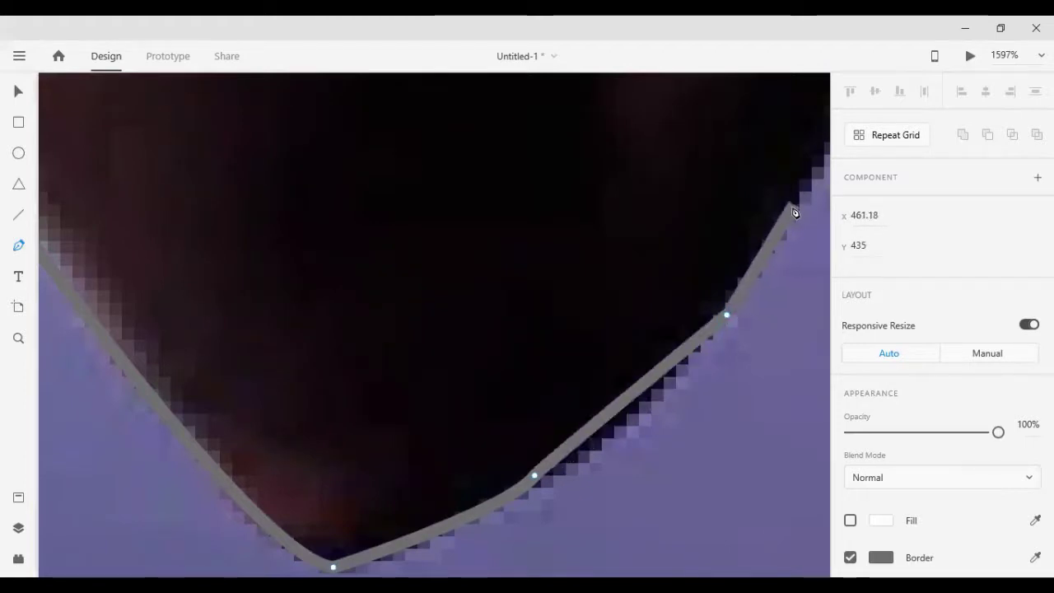
{"action": "key", "text": "ctrl+z"}
{"action": "key", "text": "ctrl+z"}
{"action": "key", "text": "ctrl+z"}
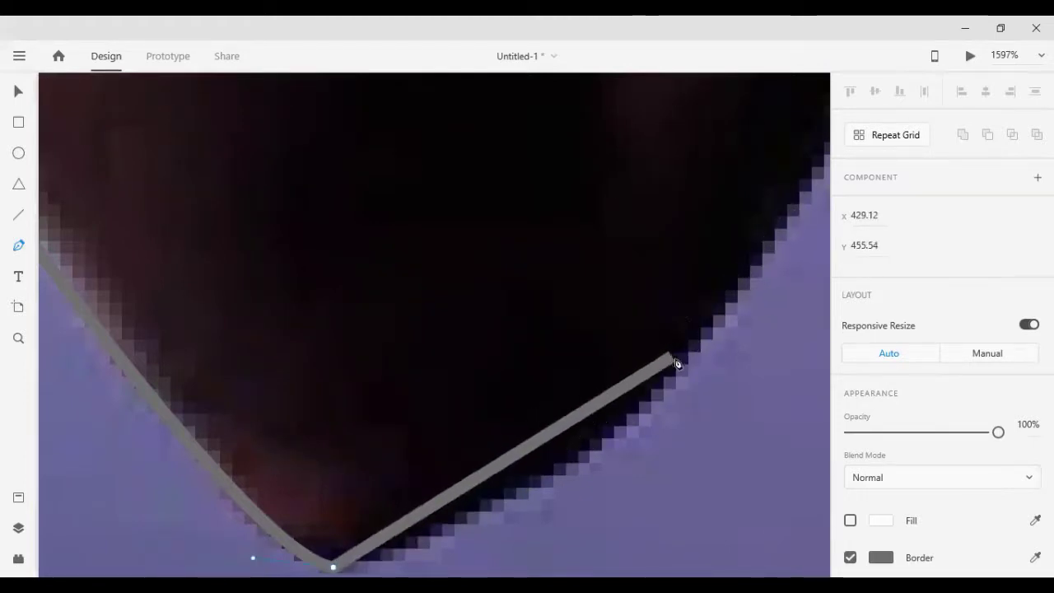
Trace from the elbow's lowest point up the dark upper arm's edge with two curved segments
{"action": "left_click_drag", "start_coordinate": [696, 348], "coordinate": [752, 231]}
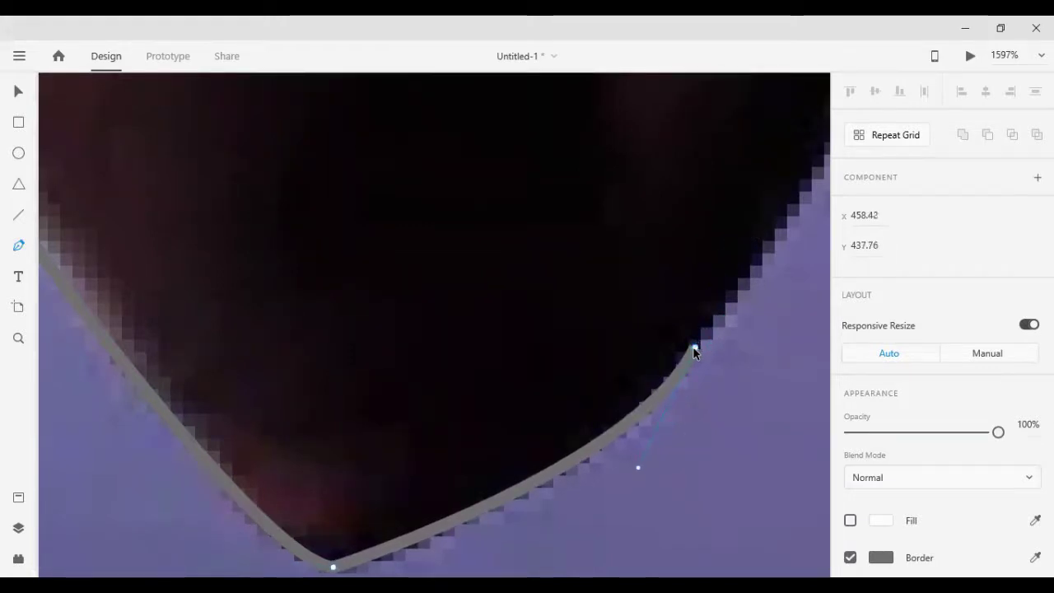
{"action": "scroll", "coordinate": [706, 351], "scroll_direction": "right", "scroll_amount": 5}
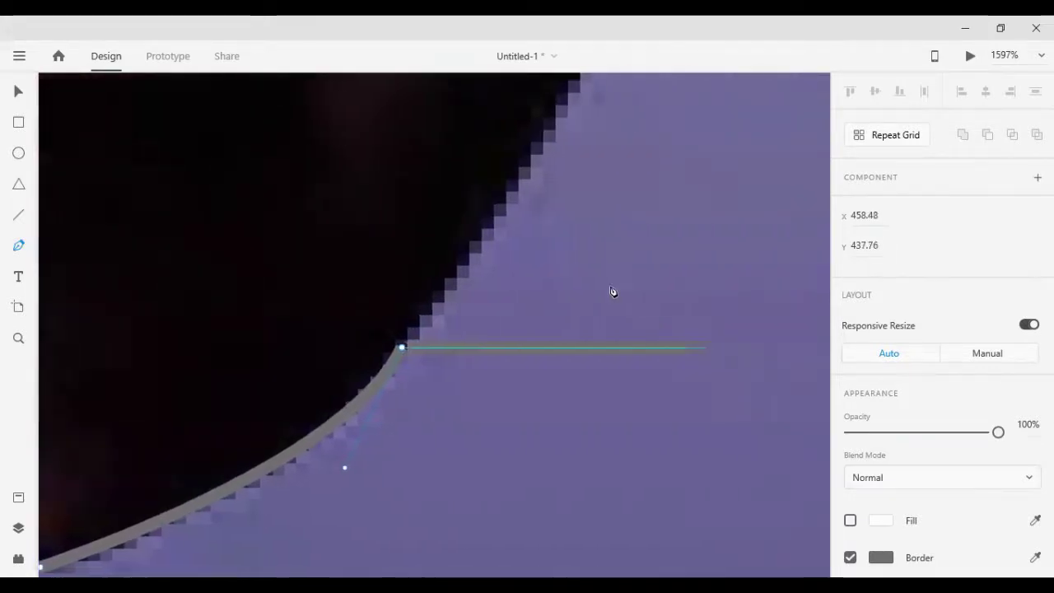
{"action": "scroll", "coordinate": [589, 278], "scroll_direction": "up", "scroll_amount": 3}
{"action": "scroll", "coordinate": [668, 217], "scroll_direction": "up", "scroll_amount": 3}
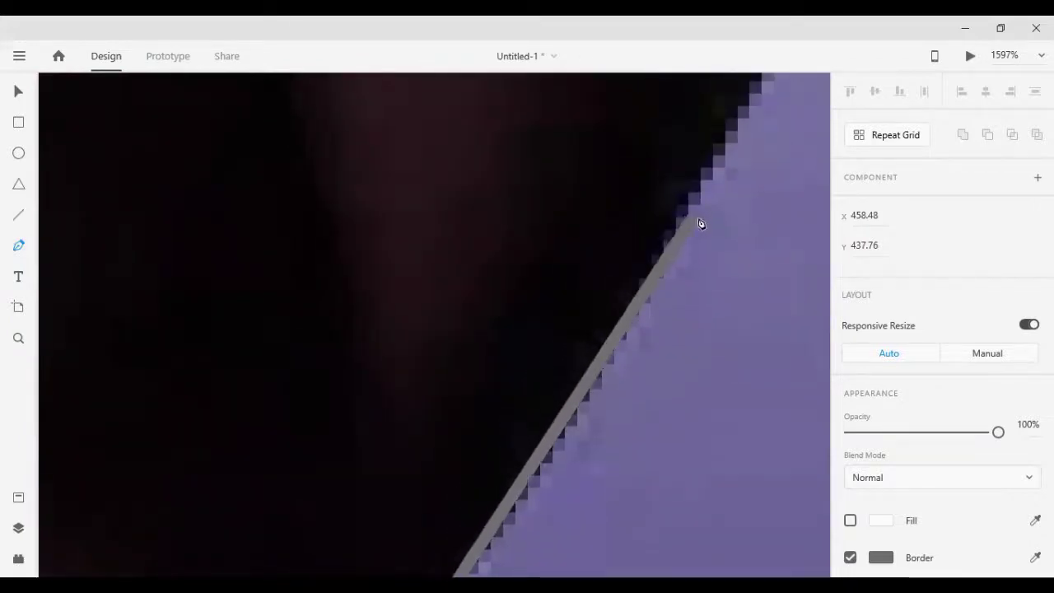
{"action": "left_click_drag", "start_coordinate": [698, 201], "coordinate": [697, 172]}
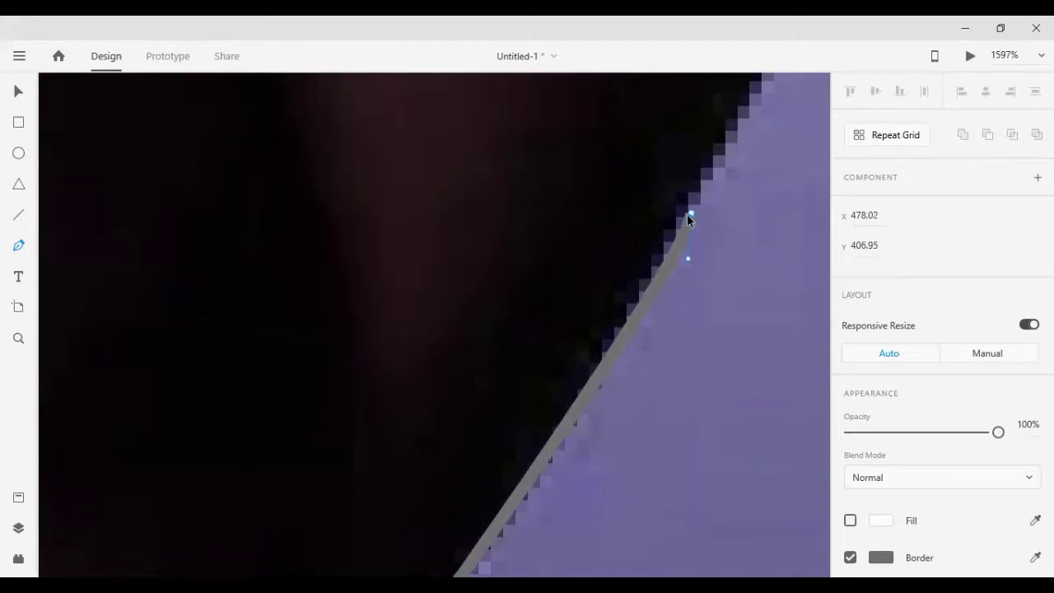
Trace the dark arm's edge upward with straight segments to the small step near the top of the background gap
{"action": "scroll", "coordinate": [704, 218], "scroll_direction": "up", "scroll_amount": 1}
{"action": "left_click", "coordinate": [754, 170]}
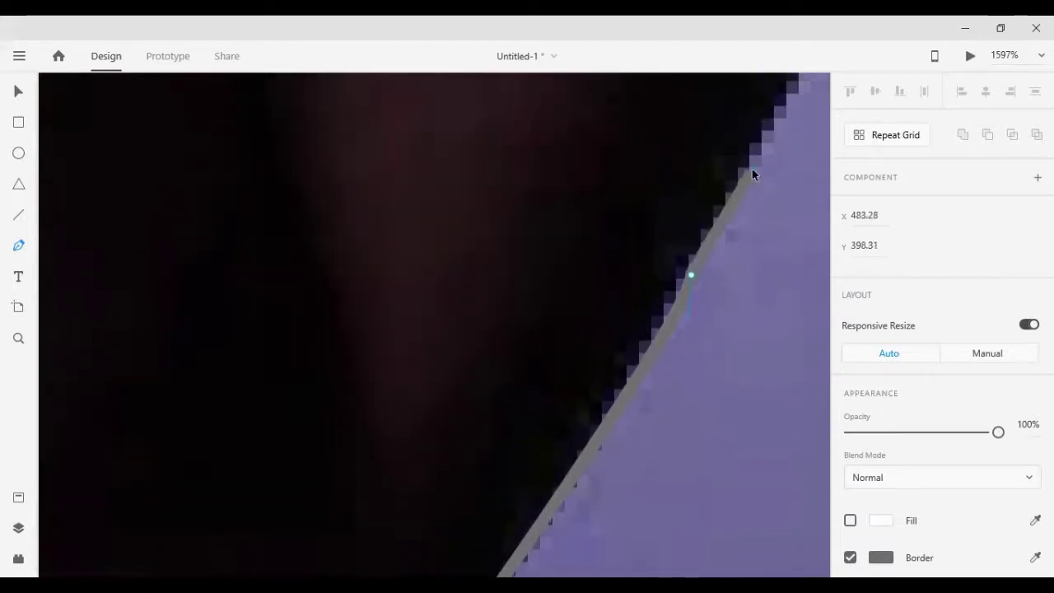
{"action": "scroll", "coordinate": [756, 168], "scroll_direction": "up", "scroll_amount": 1}
{"action": "left_click", "coordinate": [805, 140]}
{"action": "scroll", "coordinate": [804, 142], "scroll_direction": "up", "scroll_amount": 2}
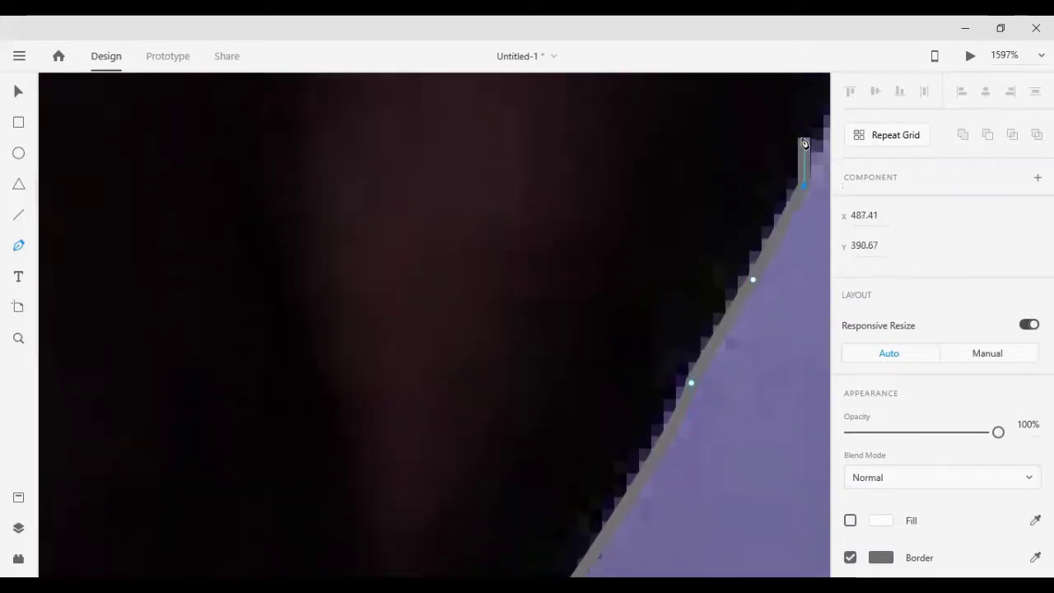
{"action": "scroll", "coordinate": [811, 251], "scroll_direction": "right", "scroll_amount": 4}
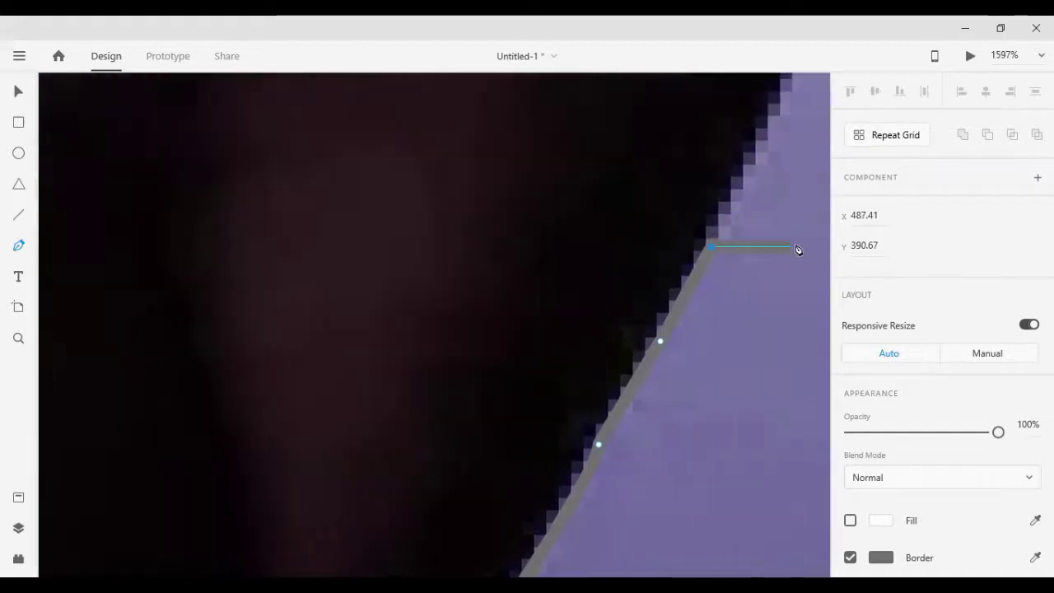
{"action": "scroll", "coordinate": [640, 357], "scroll_direction": "up", "scroll_amount": 3}
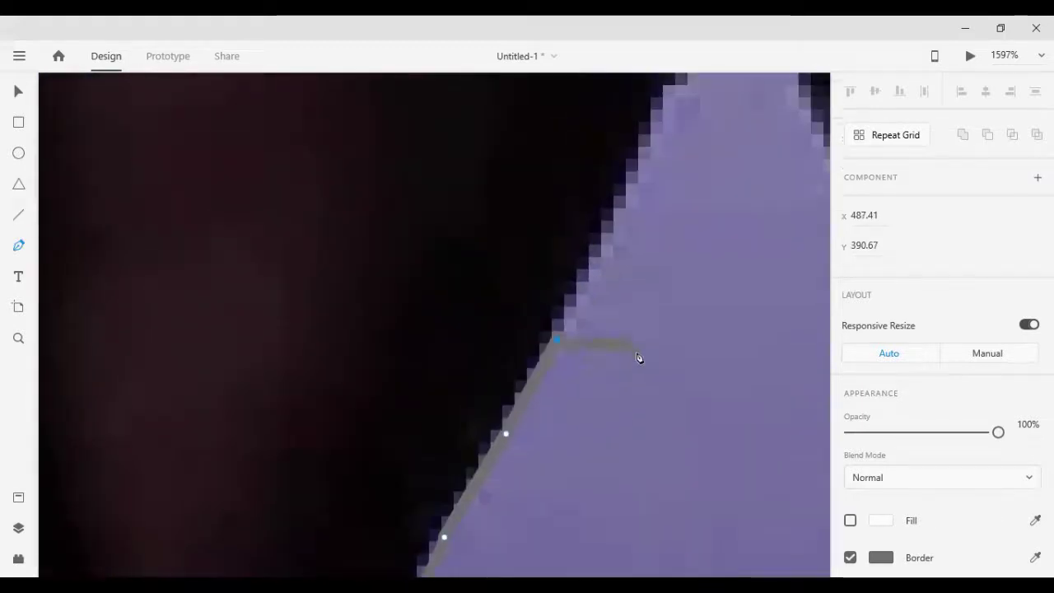
{"action": "left_click", "coordinate": [662, 194]}
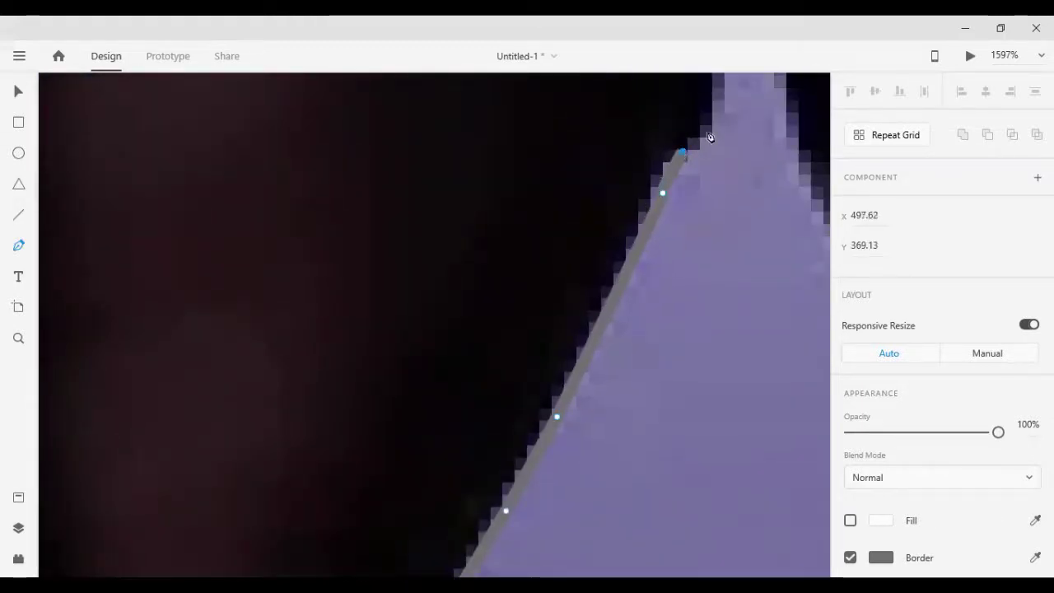
{"action": "left_click", "coordinate": [710, 130]}
{"action": "scroll", "coordinate": [742, 164], "scroll_direction": "up", "scroll_amount": 2}
{"action": "left_click", "coordinate": [728, 167]}
{"action": "left_click", "coordinate": [742, 116]}
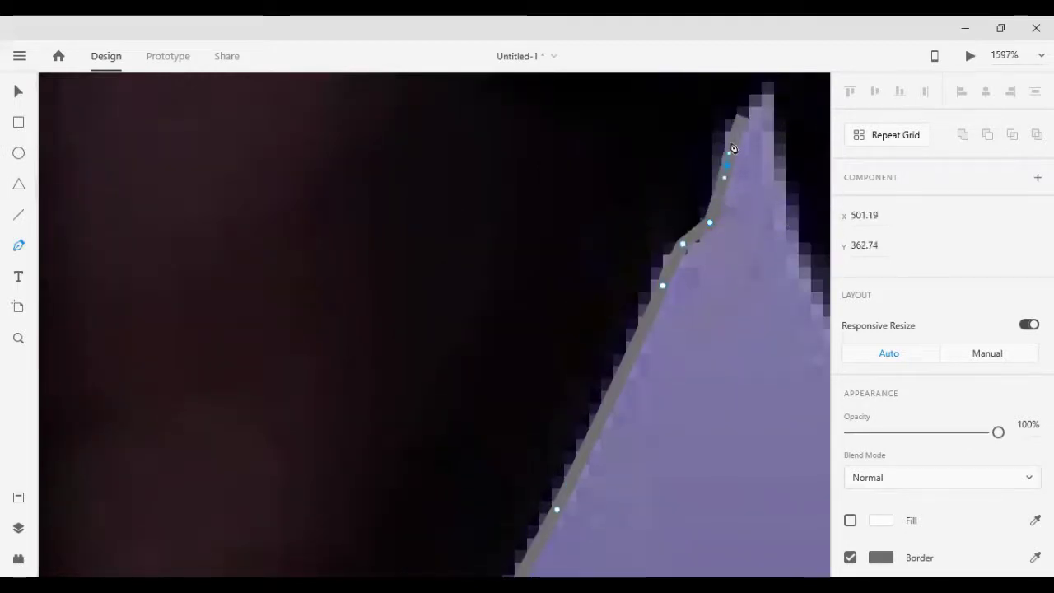
{"action": "scroll", "coordinate": [734, 145], "scroll_direction": "up", "scroll_amount": 1}
{"action": "scroll", "coordinate": [734, 148], "scroll_direction": "up", "scroll_amount": 2}
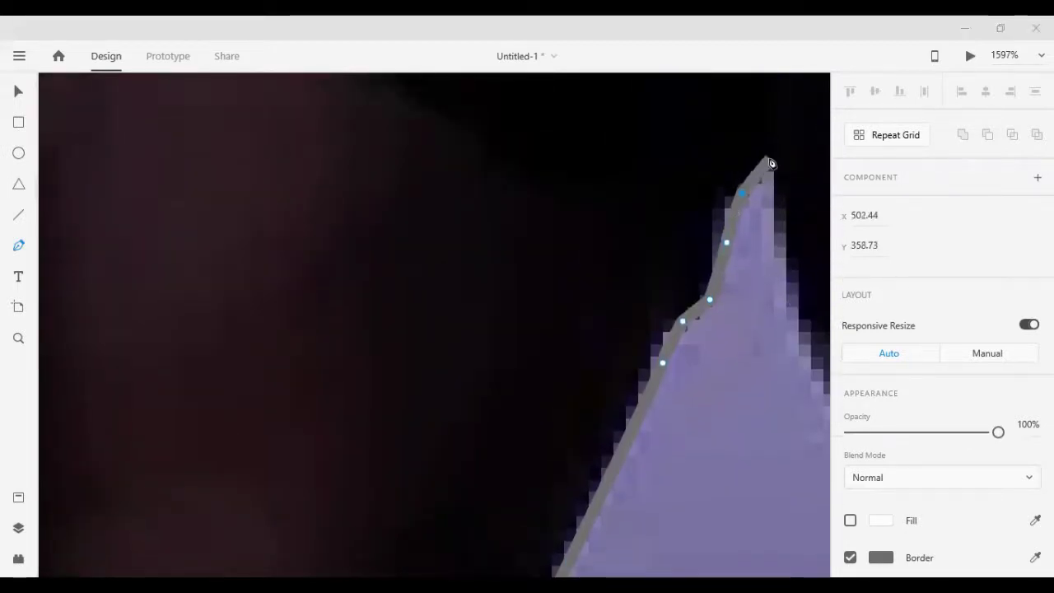
{"action": "key", "text": "ctrl+z"}
{"action": "key", "text": "ctrl+z"}
{"action": "key", "text": "ctrl+z"}
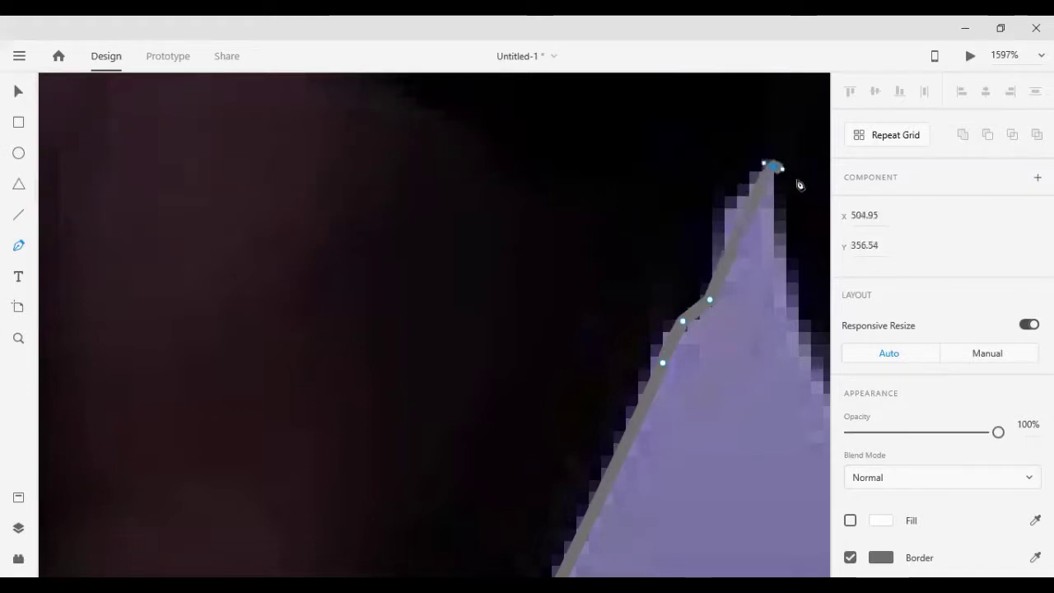
Trace over the background gap's peak and down the shirt's side with three curved segments to the next corner
{"action": "left_click_drag", "start_coordinate": [799, 184], "coordinate": [689, 156]}
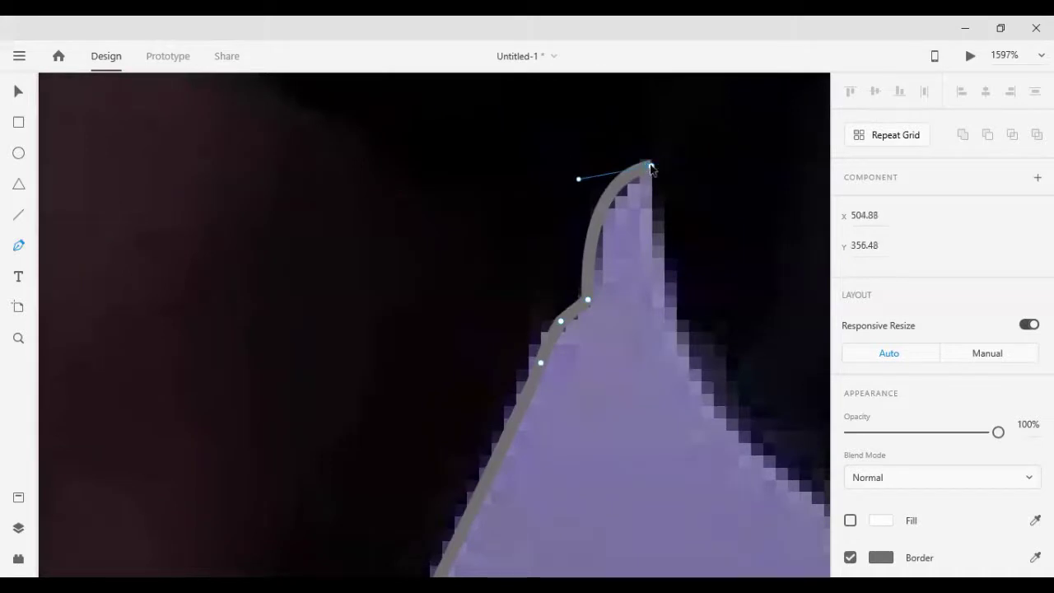
{"action": "left_click_drag", "start_coordinate": [701, 384], "coordinate": [737, 402]}
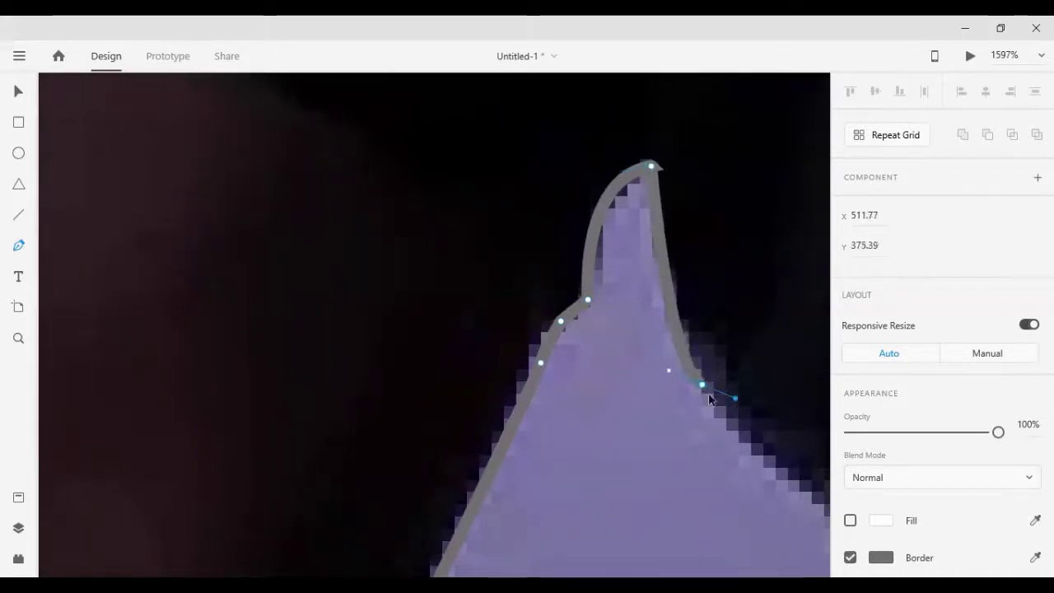
{"action": "scroll", "coordinate": [791, 412], "scroll_direction": "down", "scroll_amount": 3}
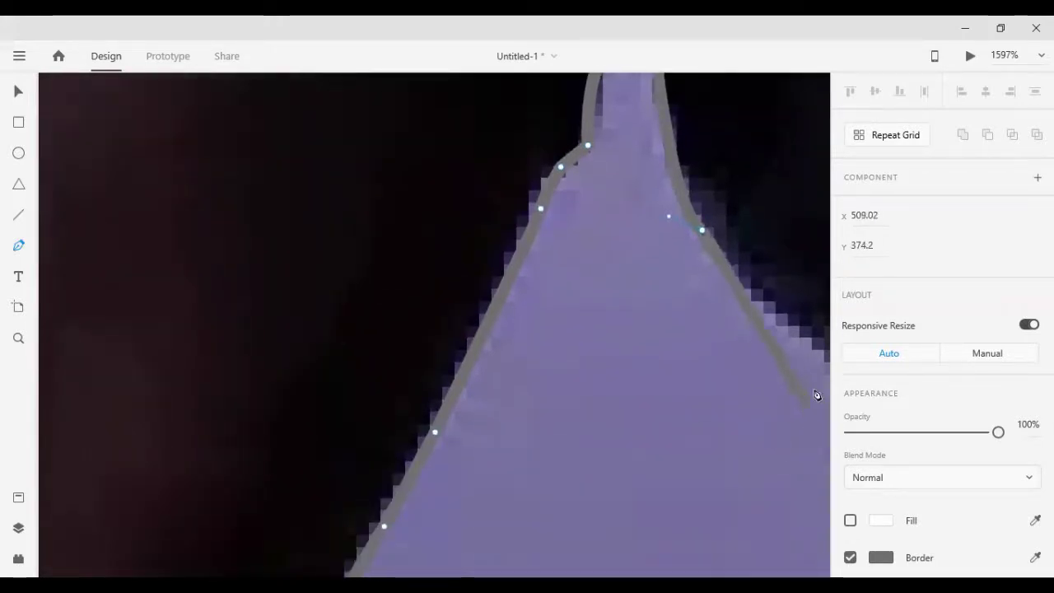
{"action": "scroll", "coordinate": [791, 395], "scroll_direction": "right", "scroll_amount": 3}
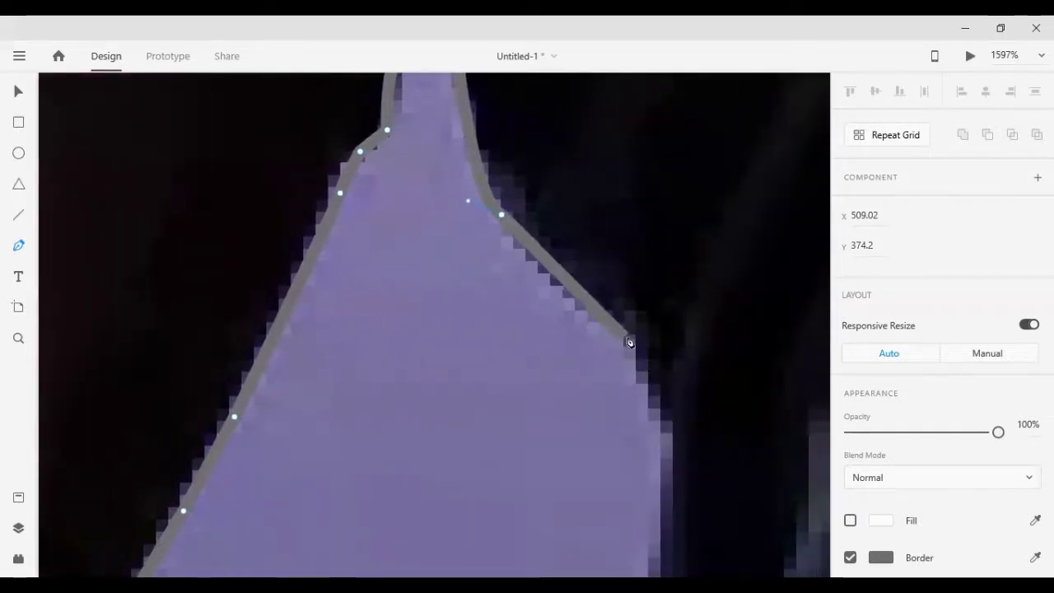
{"action": "left_click_drag", "start_coordinate": [628, 339], "coordinate": [682, 353]}
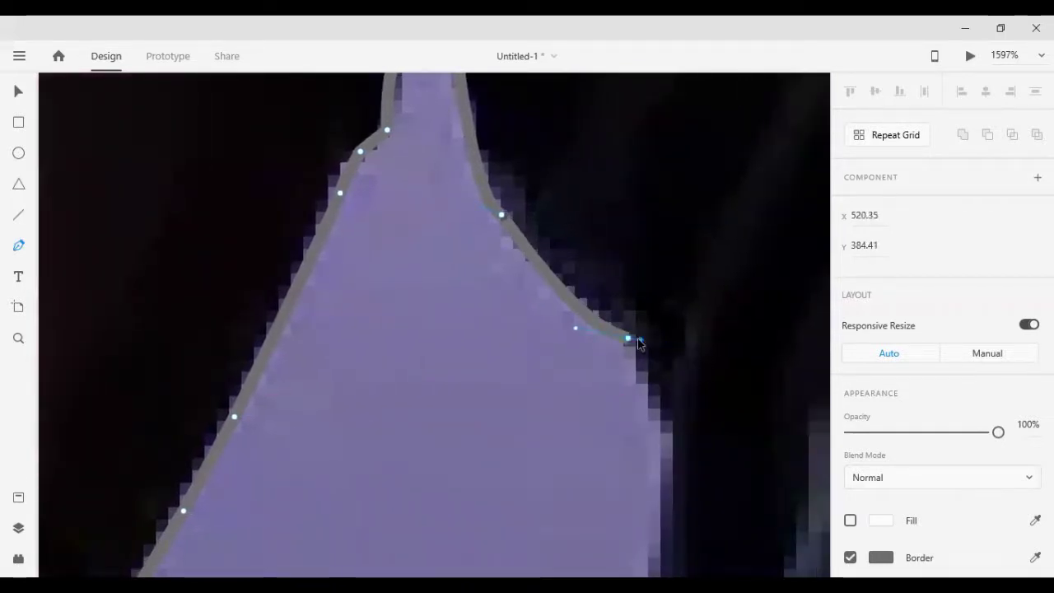
Continue the outline down the shirt's side with straight segments to where the edge begins to bulge outward
{"action": "left_click", "coordinate": [664, 436]}
{"action": "scroll", "coordinate": [665, 438], "scroll_direction": "down", "scroll_amount": 2}
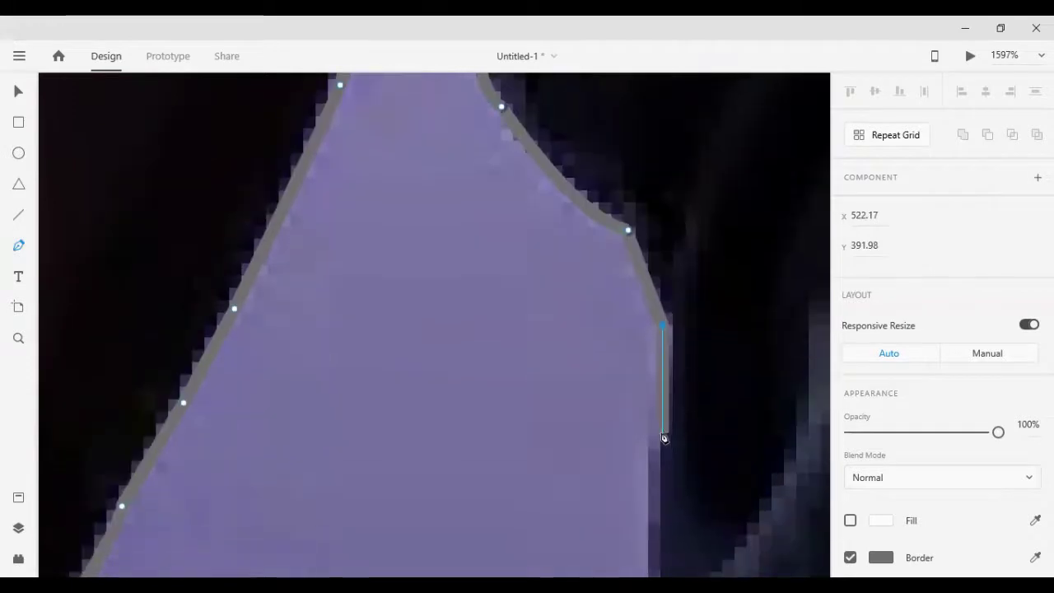
{"action": "scroll", "coordinate": [665, 438], "scroll_direction": "down", "scroll_amount": 1}
{"action": "left_click", "coordinate": [657, 422]}
{"action": "scroll", "coordinate": [640, 504], "scroll_direction": "down", "scroll_amount": 2}
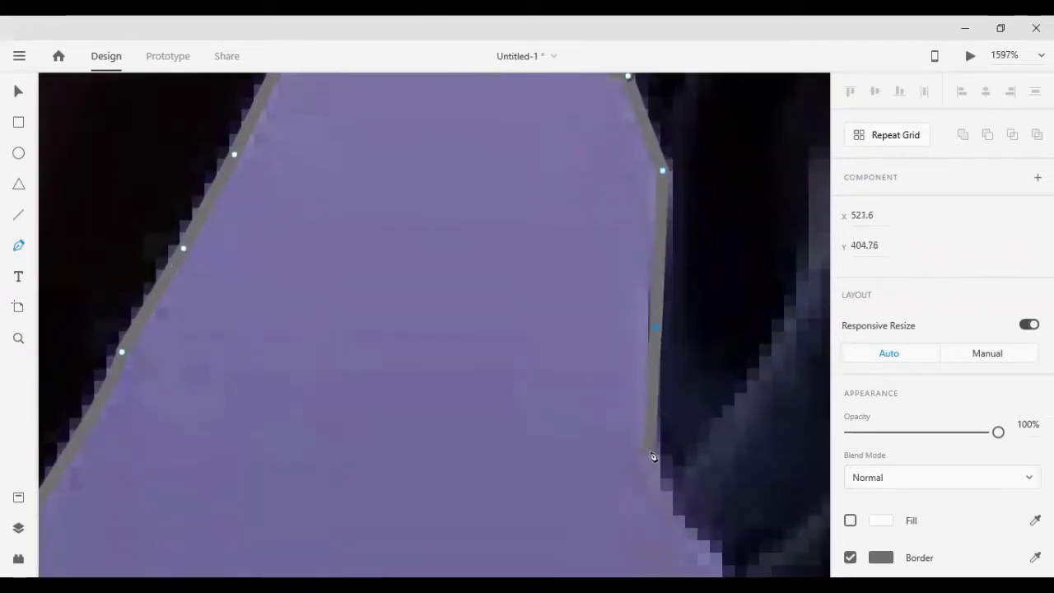
Trace the notch in the shirt's edge with a curve outward, a short straight segment and a diagonal back inward
{"action": "scroll", "coordinate": [657, 457], "scroll_direction": "down", "scroll_amount": 2}
{"action": "mouse_move", "coordinate": [723, 466]}
{"action": "left_mouse_down"}
{"action": "mouse_move", "coordinate": [751, 478]}
{"action": "mouse_move", "coordinate": [720, 468]}
{"action": "left_mouse_up"}
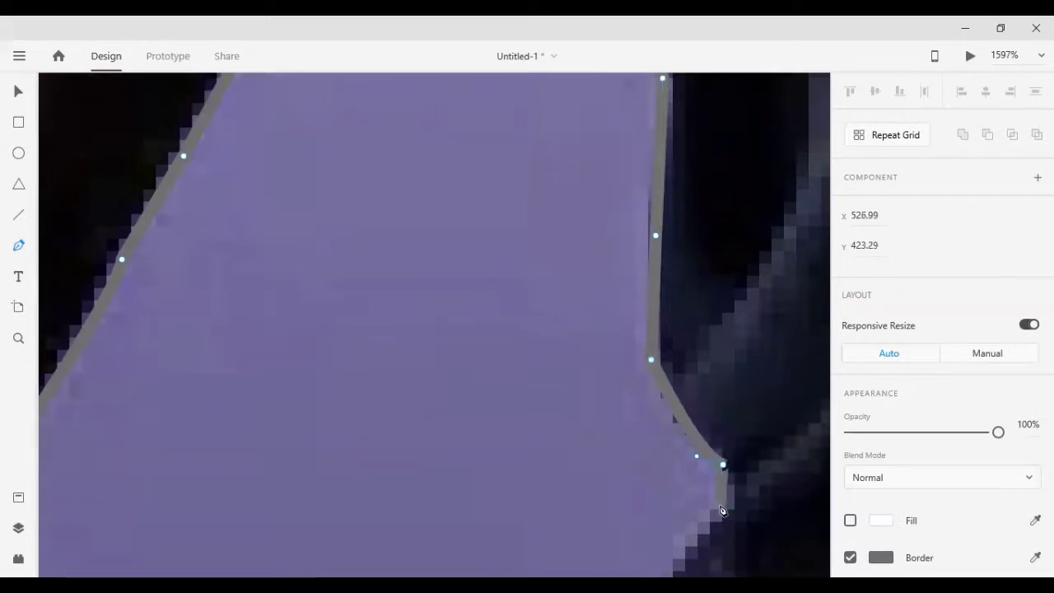
{"action": "left_click", "coordinate": [722, 511]}
{"action": "scroll", "coordinate": [715, 507], "scroll_direction": "down", "scroll_amount": 4}
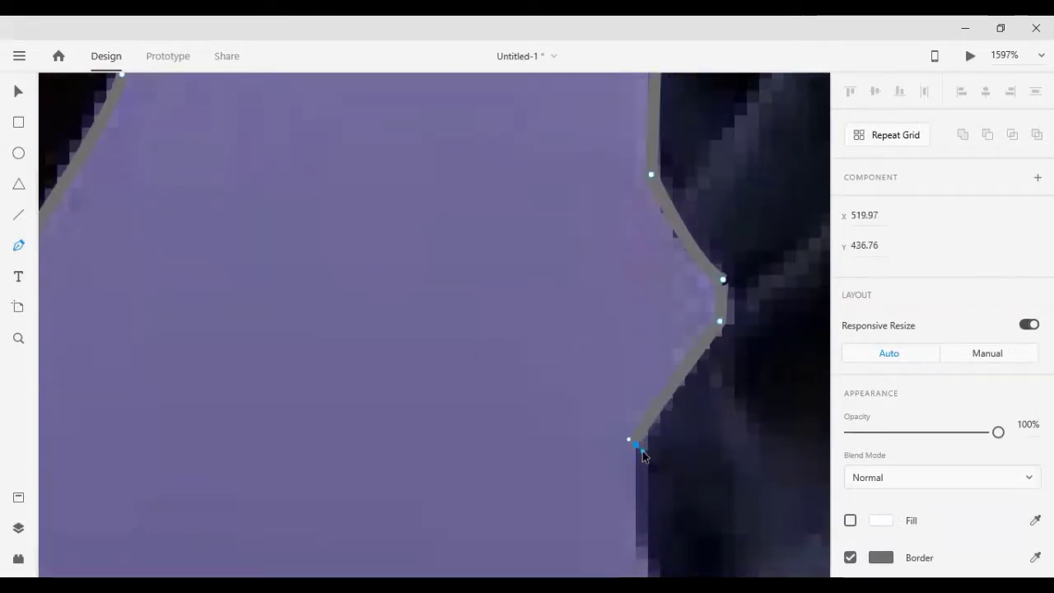
Trace the rest of the shirt's side down to the photo's bottom edge, removing the curved anchor's outgoing handle
{"action": "scroll", "coordinate": [643, 450], "scroll_direction": "down", "scroll_amount": 2}
{"action": "left_click", "coordinate": [642, 497]}
{"action": "scroll", "coordinate": [645, 507], "scroll_direction": "down", "scroll_amount": 2}
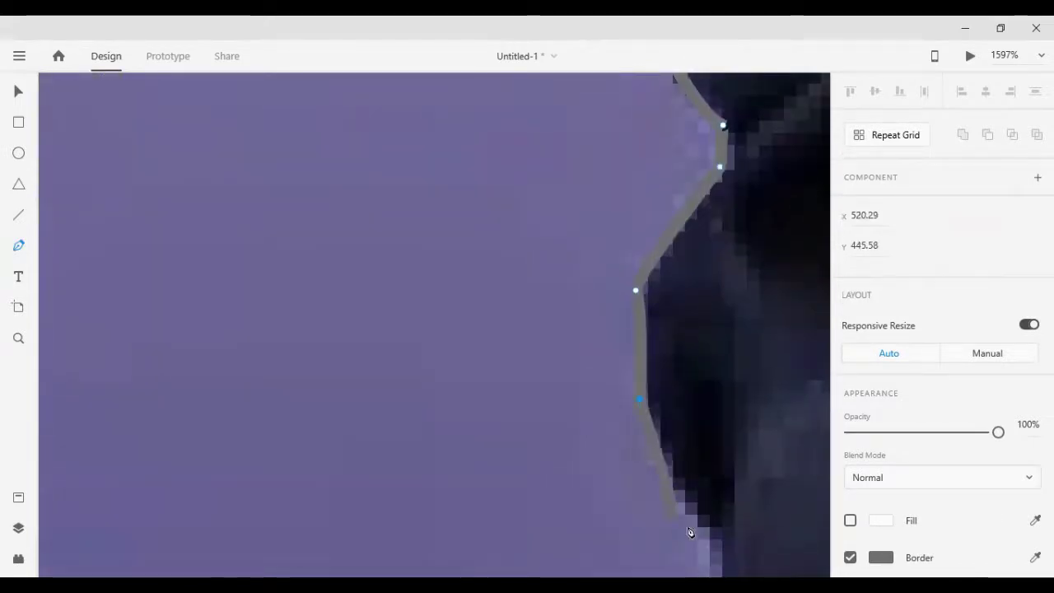
{"action": "scroll", "coordinate": [706, 519], "scroll_direction": "down", "scroll_amount": 2}
{"action": "left_click_drag", "start_coordinate": [720, 445], "coordinate": [763, 469]}
{"action": "left_click", "coordinate": [720, 445]}
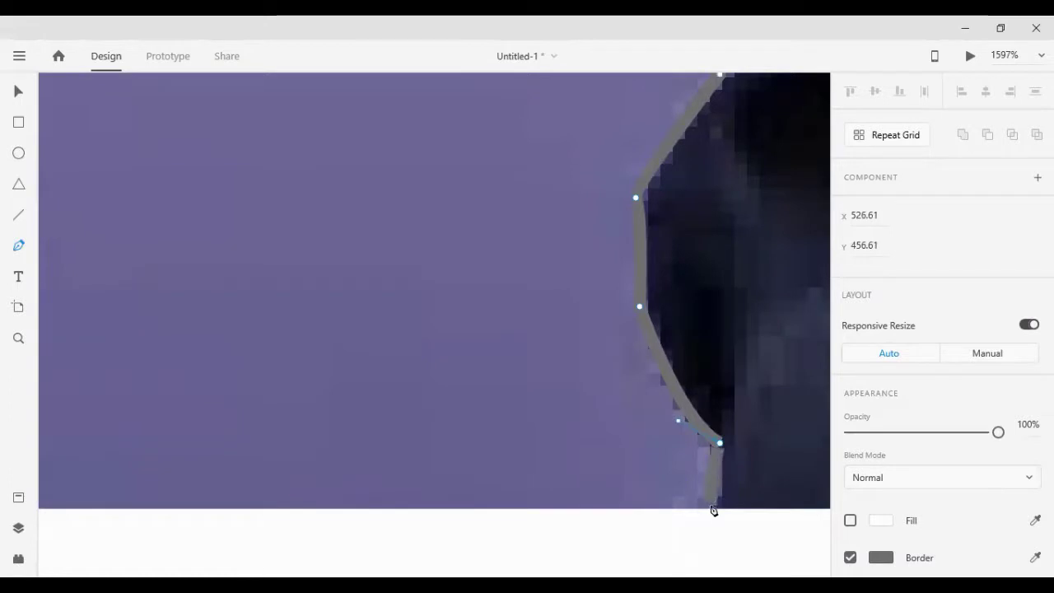
{"action": "left_click", "coordinate": [716, 511]}
Run a straight segment along the photo's bottom edge and close the path at its starting anchor
{"action": "scroll", "coordinate": [716, 512], "scroll_direction": "down", "scroll_amount": 1}
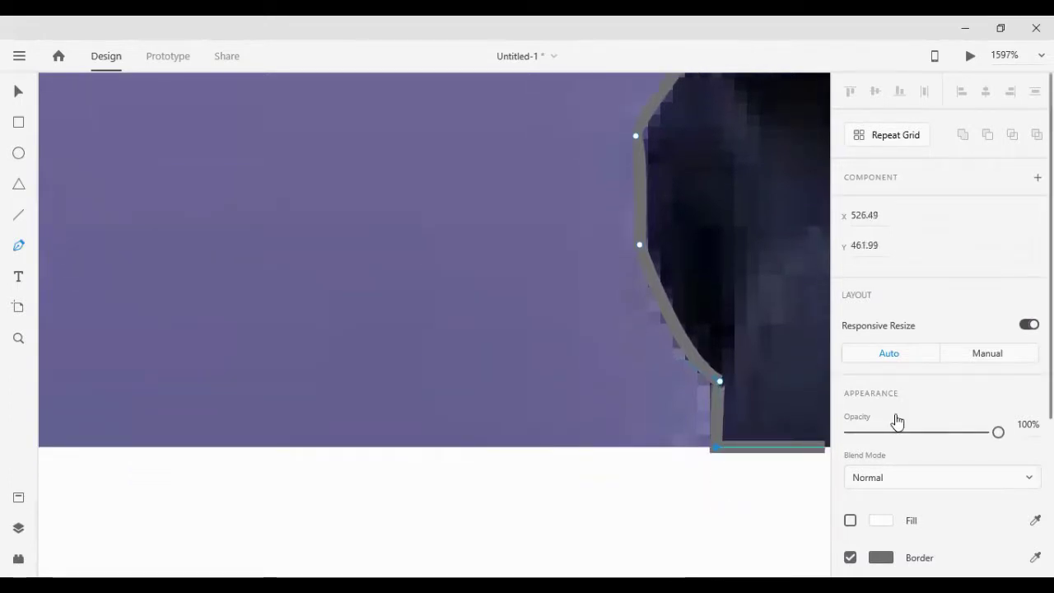
{"action": "scroll", "coordinate": [670, 514], "scroll_direction": "down", "scroll_amount": 1}
{"action": "scroll", "coordinate": [683, 502], "scroll_direction": "right", "scroll_amount": 5}
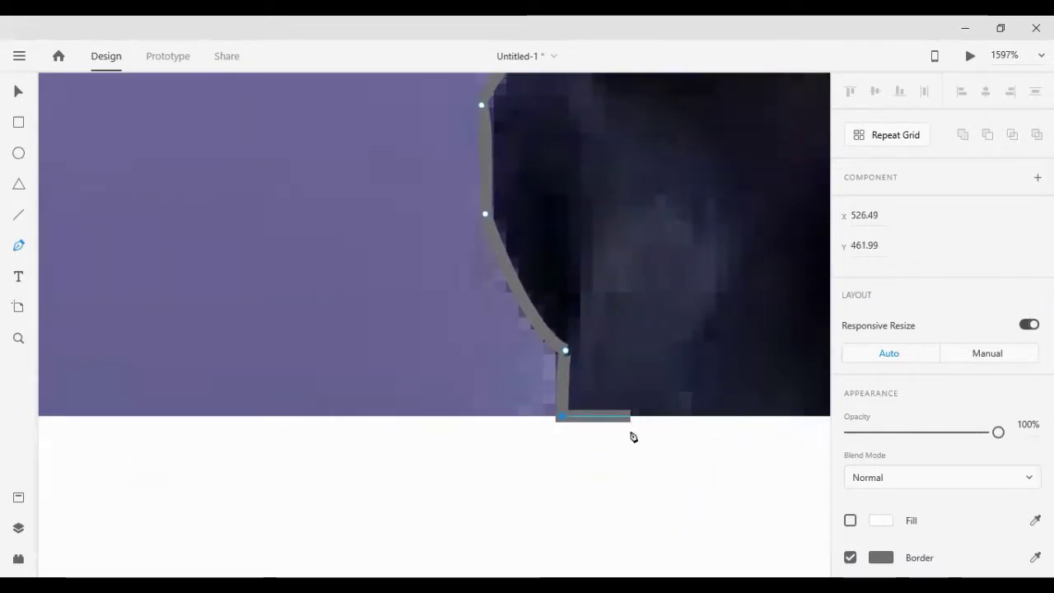
{"action": "scroll", "coordinate": [703, 412], "scroll_direction": "right", "scroll_amount": 10}
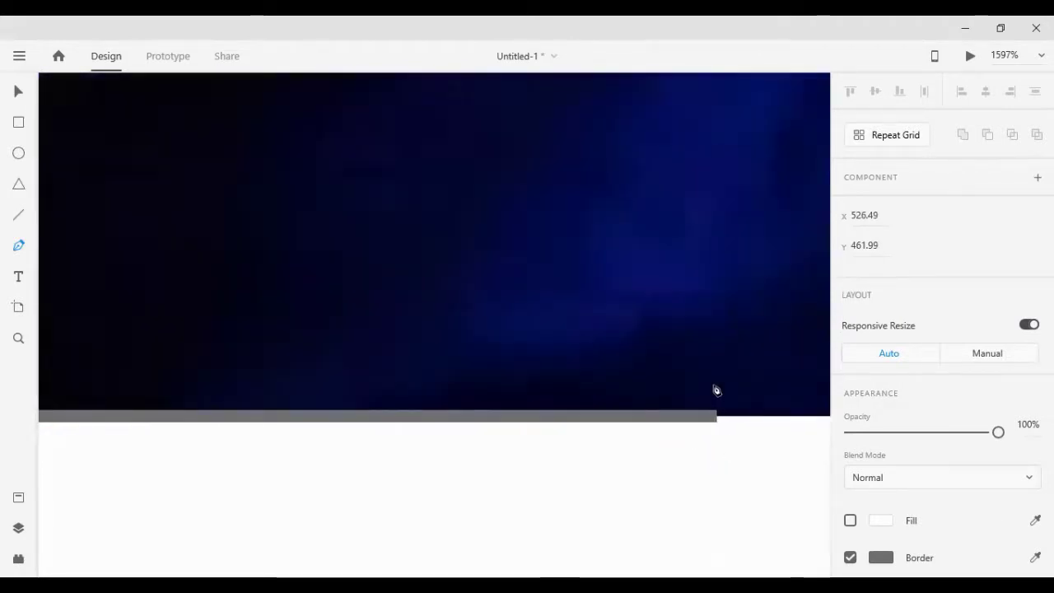
{"action": "left_click", "coordinate": [729, 411]}
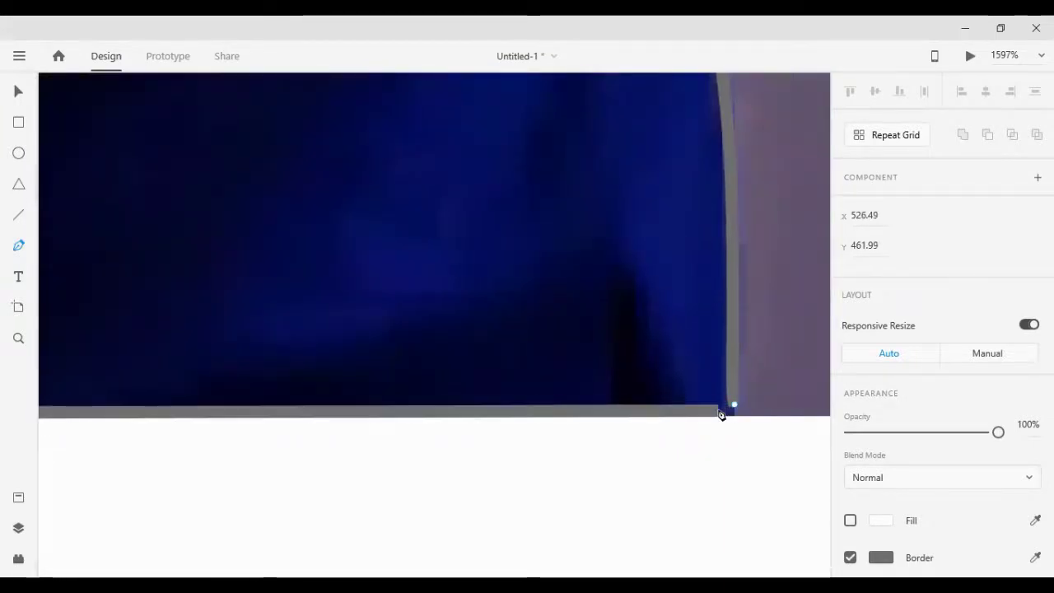
{"action": "left_click", "coordinate": [734, 410]}
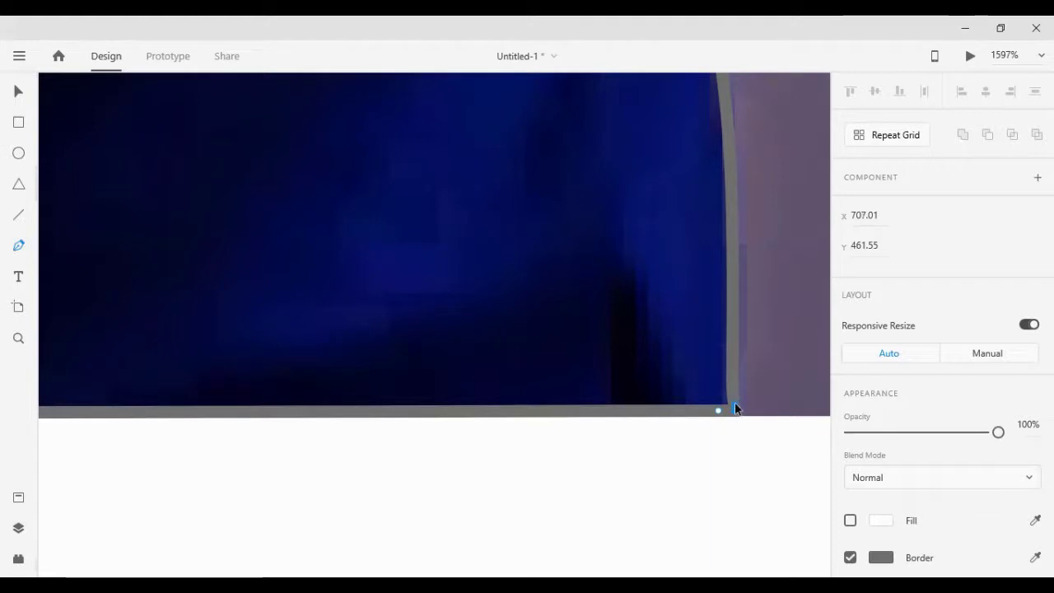
{"action": "scroll", "coordinate": [683, 393], "scroll_direction": "down", "scroll_amount": 10}
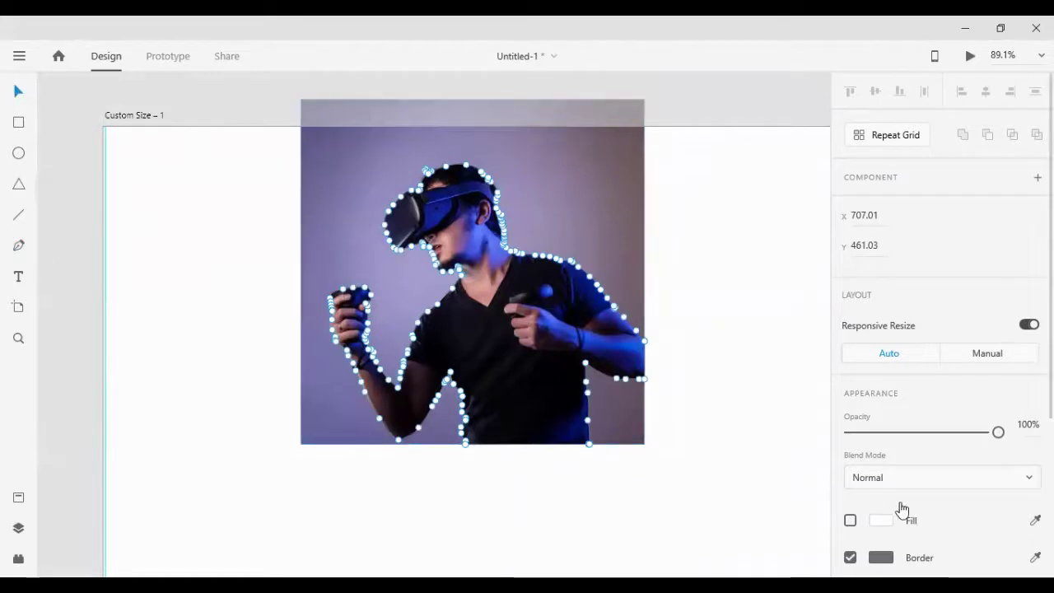
Enable the traced silhouette's white fill and turn off its border
{"action": "left_click", "coordinate": [851, 521]}
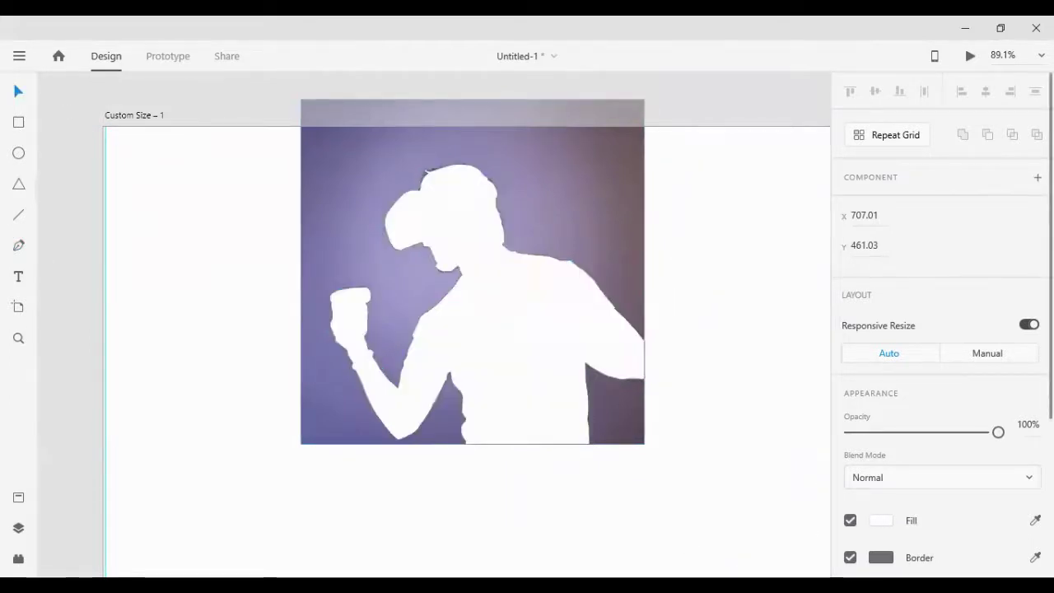
{"action": "left_click", "coordinate": [502, 507]}
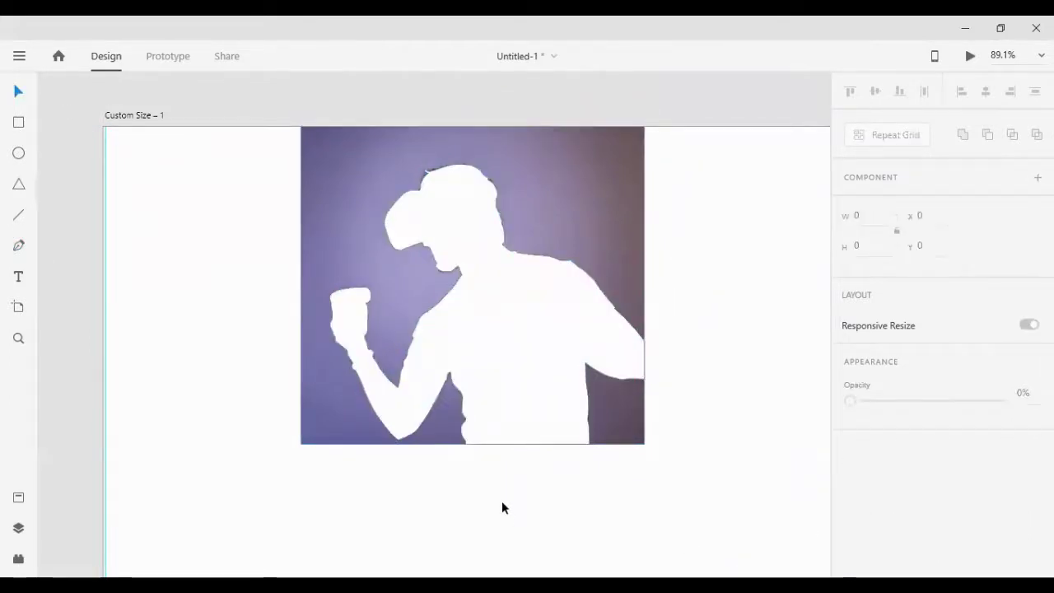
{"action": "left_click", "coordinate": [556, 336]}
{"action": "scroll", "coordinate": [862, 506], "scroll_direction": "down", "scroll_amount": 4}
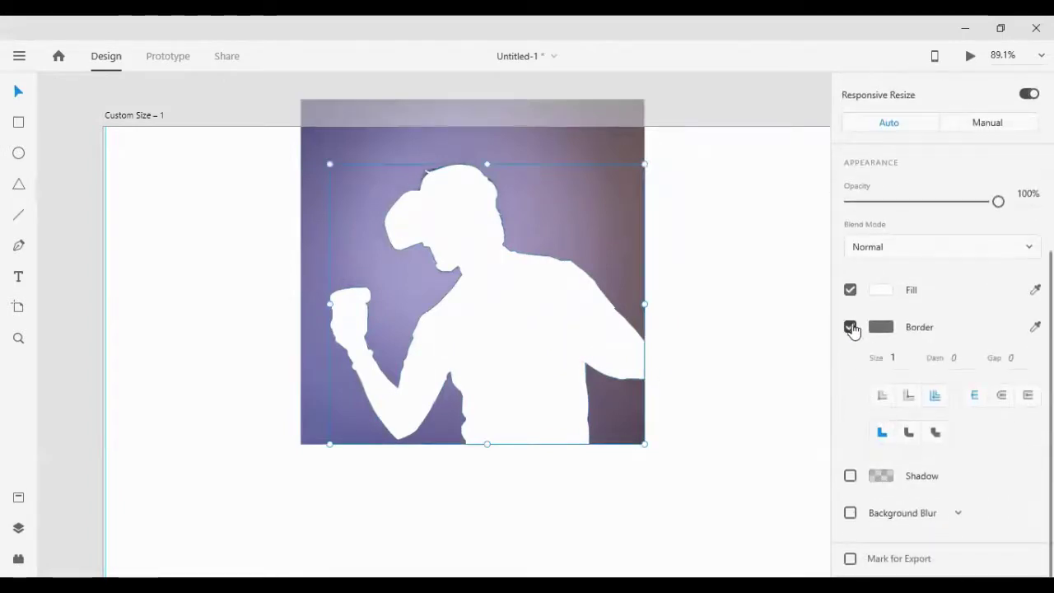
{"action": "left_click", "coordinate": [851, 328]}
Place a duplicate of the original photo above the artboard, keeping the photo under the silhouette in place
{"action": "left_click", "coordinate": [719, 320]}
{"action": "left_click_drag", "start_coordinate": [719, 322], "coordinate": [527, 330]}
{"action": "scroll", "coordinate": [273, 497], "scroll_direction": "down", "scroll_amount": 3}
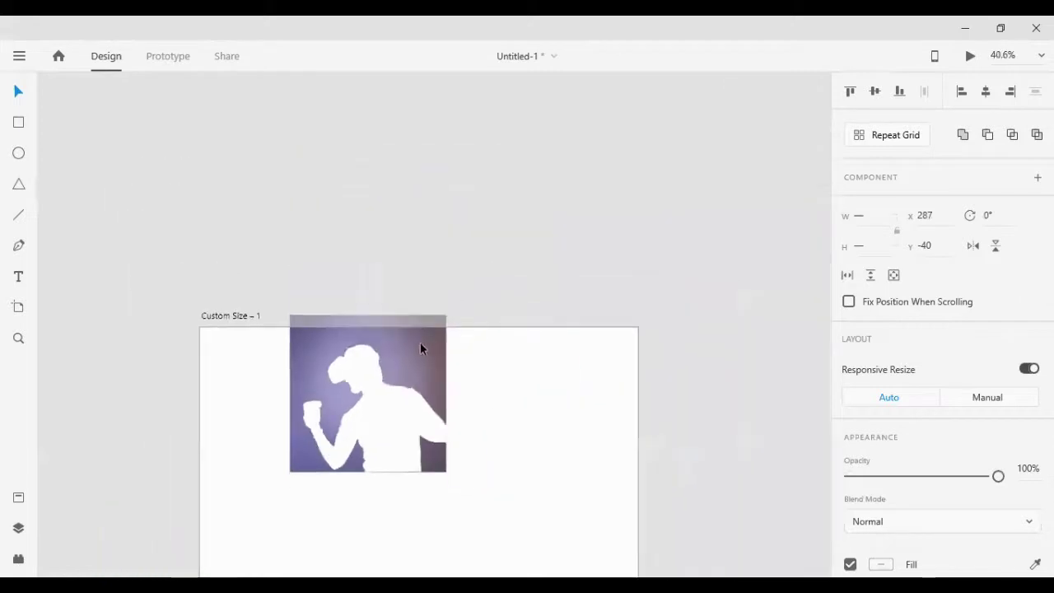
{"action": "left_click", "coordinate": [458, 348]}
{"action": "left_click_drag", "start_coordinate": [423, 335], "coordinate": [696, 201]}
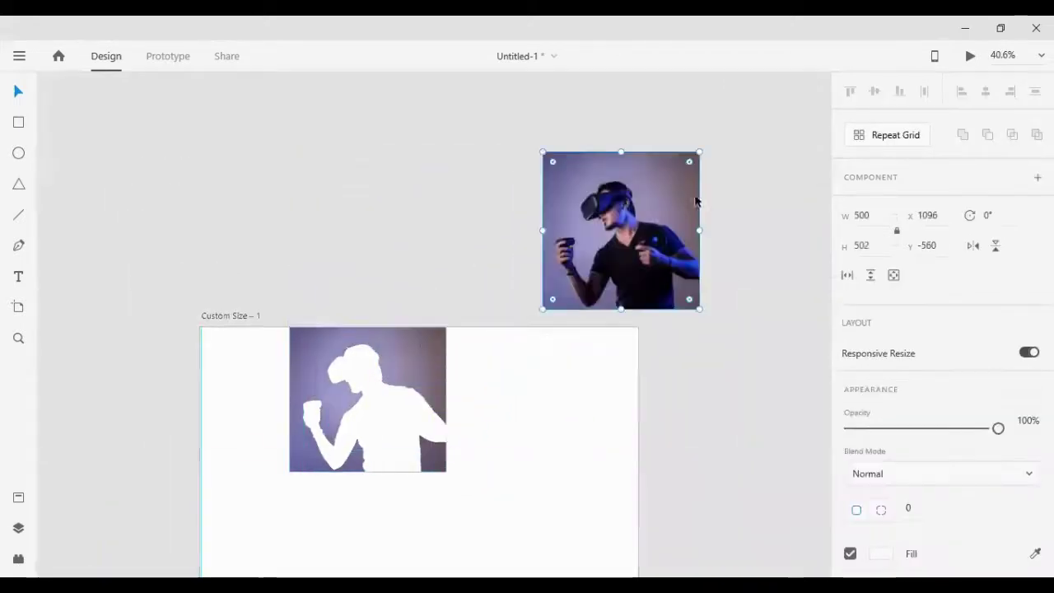
Mask the photo on the artboard with the white silhouette using Mask with Shape
{"action": "left_click_drag", "start_coordinate": [512, 461], "coordinate": [317, 406]}
{"action": "right_click", "coordinate": [406, 409]}
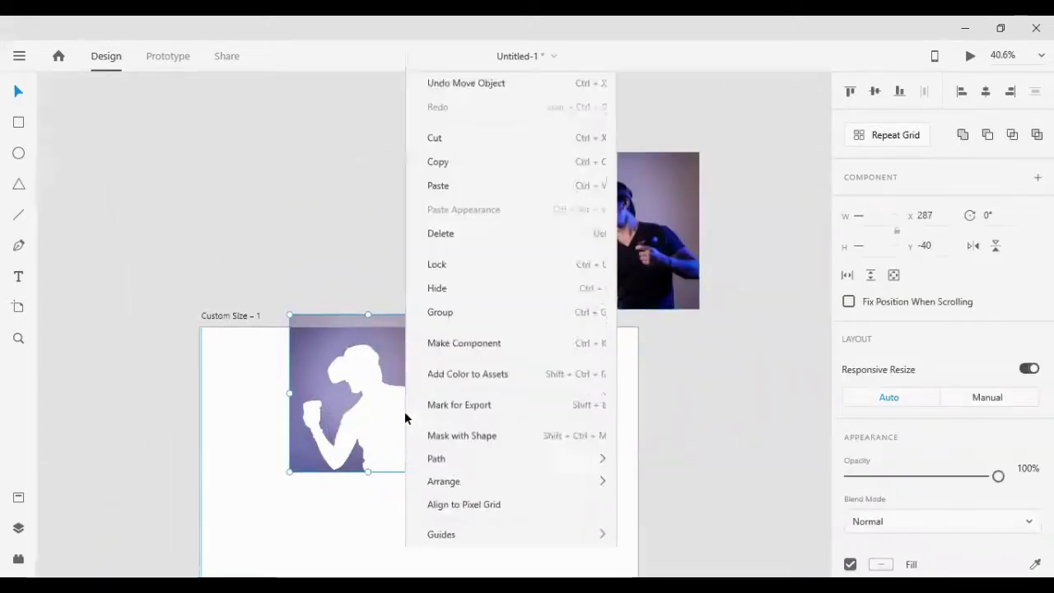
{"action": "left_click", "coordinate": [476, 387]}
{"action": "left_click", "coordinate": [476, 426]}
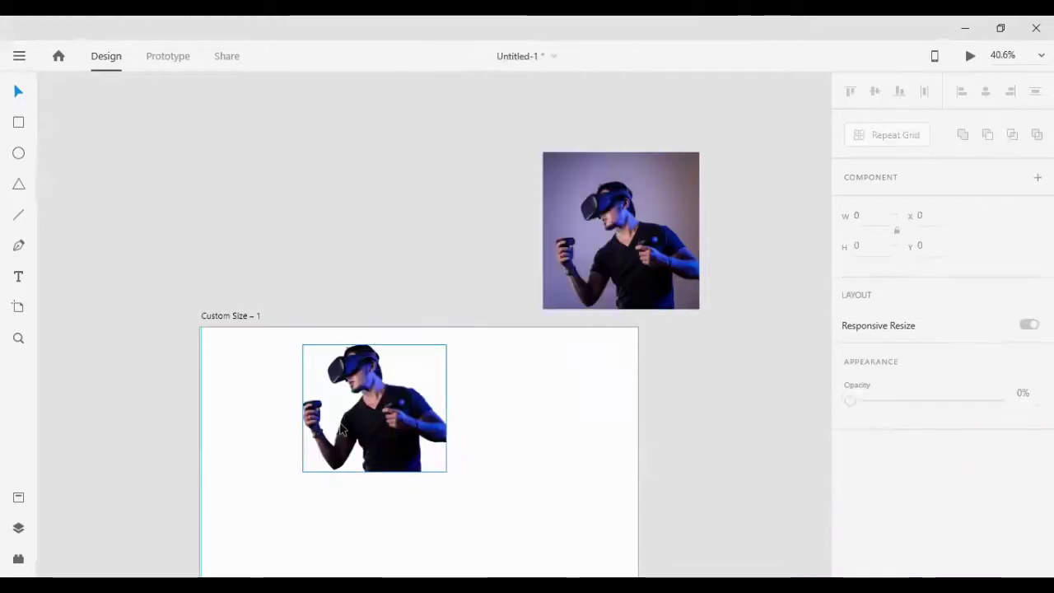
Enlarge the masked cutout proportionally from its centre to about 688 × 613 and flip it horizontally
{"action": "left_click", "coordinate": [383, 444]}
{"action": "scroll", "coordinate": [367, 470], "scroll_direction": "down", "scroll_amount": 4}
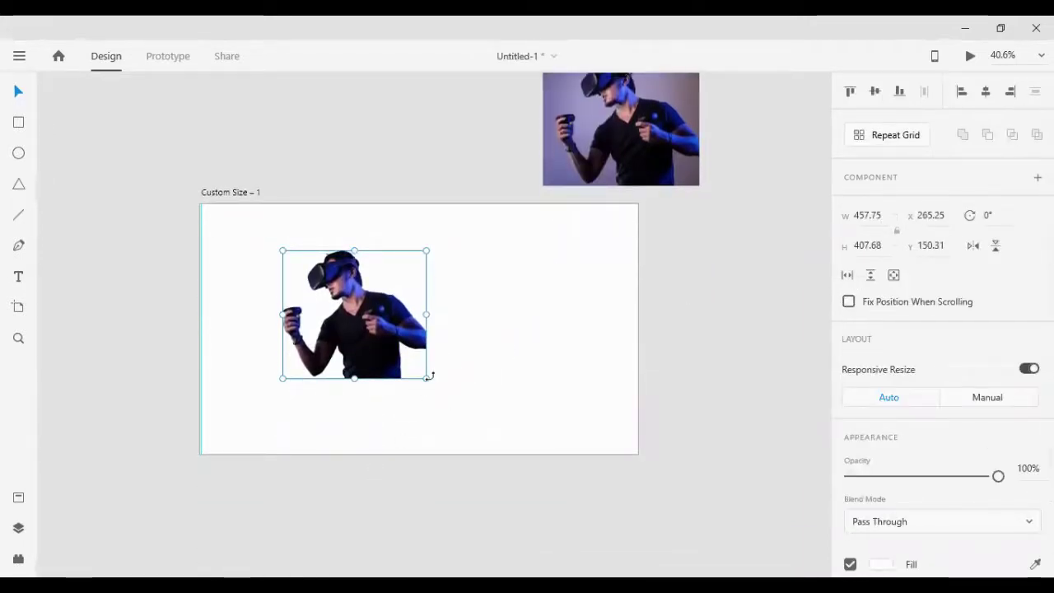
{"action": "key", "text": "alt"}
{"action": "left_click_drag", "start_coordinate": [422, 379], "coordinate": [463, 411]}
{"action": "left_click", "coordinate": [974, 247]}
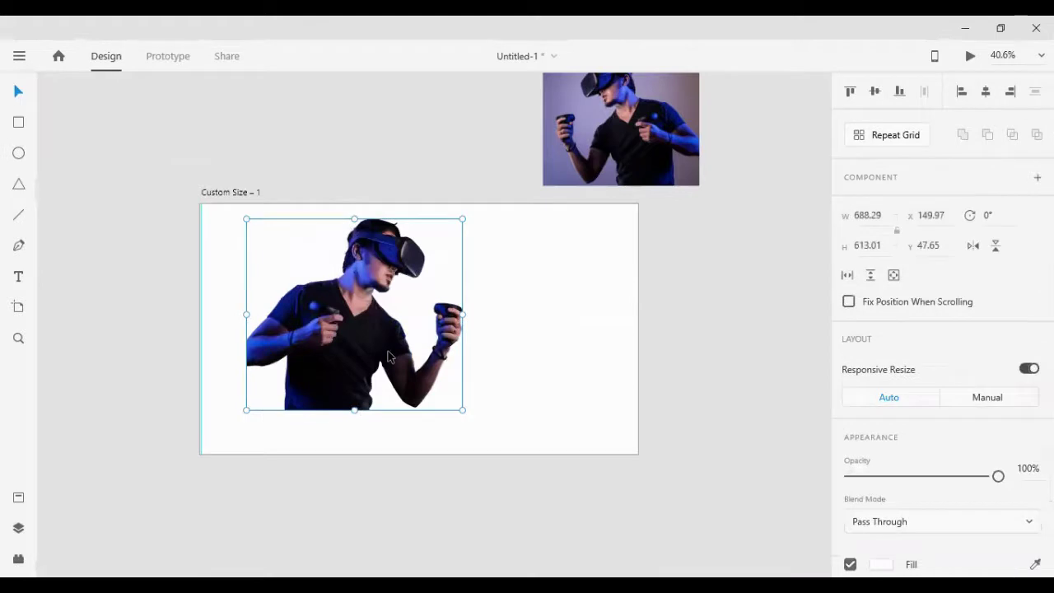
Move the cutout down to Y 177.65 and across to the artboard's left edge at X -0.03
{"action": "key", "text": "shift+Down"}
{"action": "key", "text": "shift+Down"}
{"action": "key", "text": "shift+Down"}
{"action": "key", "text": "shift+Down"}
{"action": "key", "text": "shift+Down"}
{"action": "key", "text": "shift+Down"}
{"action": "key", "text": "shift+Down"}
{"action": "key", "text": "shift+Down"}
{"action": "key", "text": "shift+Down"}
{"action": "key", "text": "shift+Down"}
{"action": "key", "text": "shift+Down"}
{"action": "key", "text": "shift+Down"}
{"action": "key", "text": "shift+Down"}
{"action": "key", "text": "shift+Left"}
{"action": "key", "text": "shift+Left"}
{"action": "key", "text": "shift+Left"}
{"action": "key", "text": "shift+Left"}
{"action": "key", "text": "shift+Left"}
{"action": "key", "text": "shift+Left"}
{"action": "key", "text": "shift+Left"}
{"action": "key", "text": "shift+Left"}
{"action": "key", "text": "shift+Left"}
{"action": "key", "text": "shift+Left"}
{"action": "key", "text": "shift+Left"}
{"action": "key", "text": "shift+Left"}
{"action": "key", "text": "shift+Left"}
{"action": "key", "text": "shift+Left"}
{"action": "key", "text": "shift+Left"}
{"action": "key", "text": "shift+Left"}
{"action": "key", "text": "shift+Left"}
{"action": "key", "text": "shift+Left"}
{"action": "key", "text": "shift+Left"}
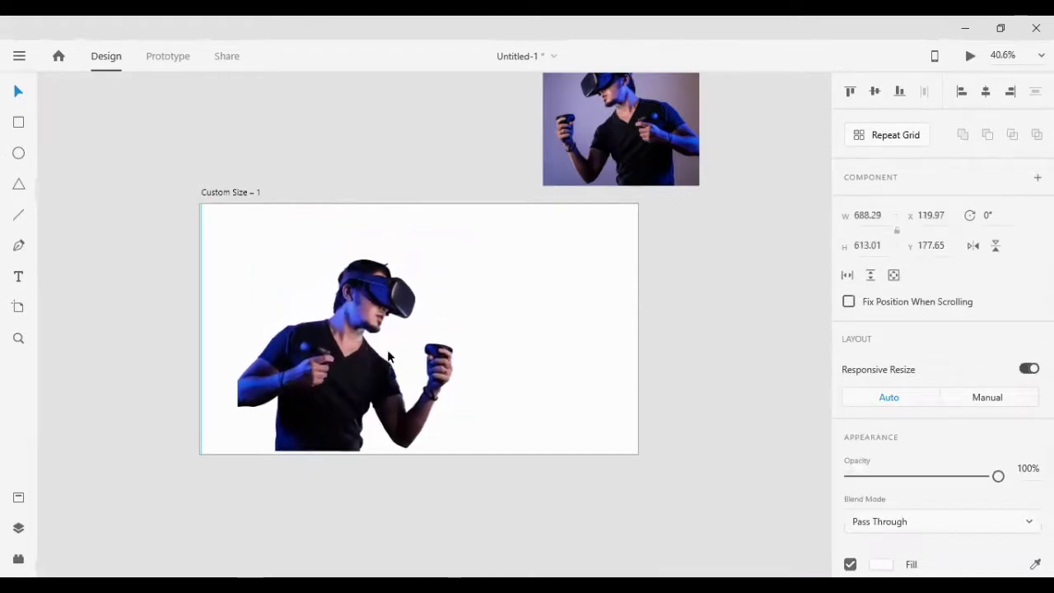
{"action": "key", "text": "shift+Right"}
{"action": "key", "text": "shift+Right"}
{"action": "key", "text": "shift+Right"}
{"action": "key", "text": "shift+Right"}
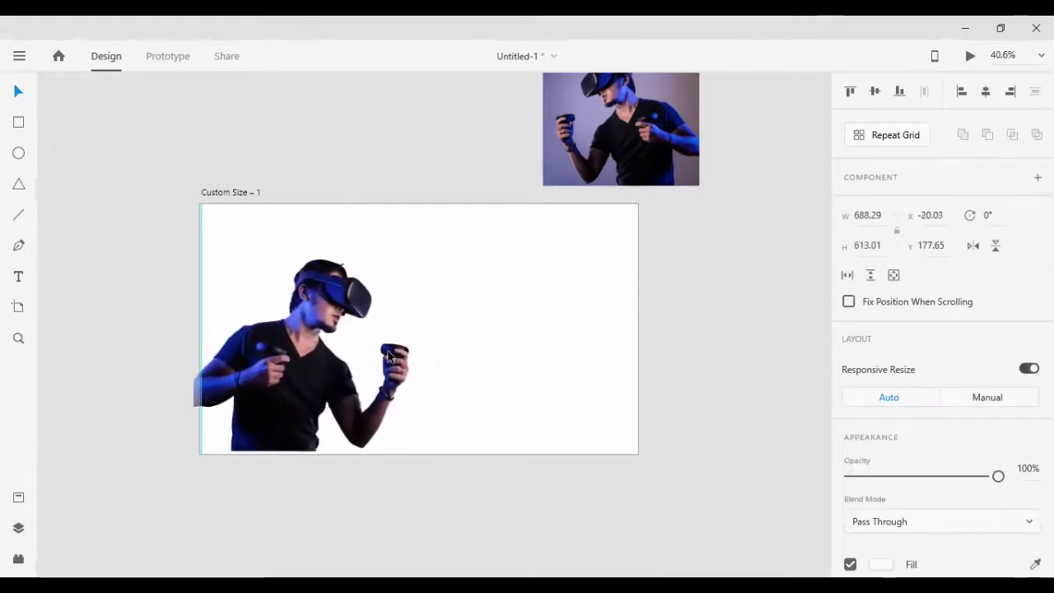
{"action": "key", "text": "Right"}
{"action": "key", "text": "Left"}
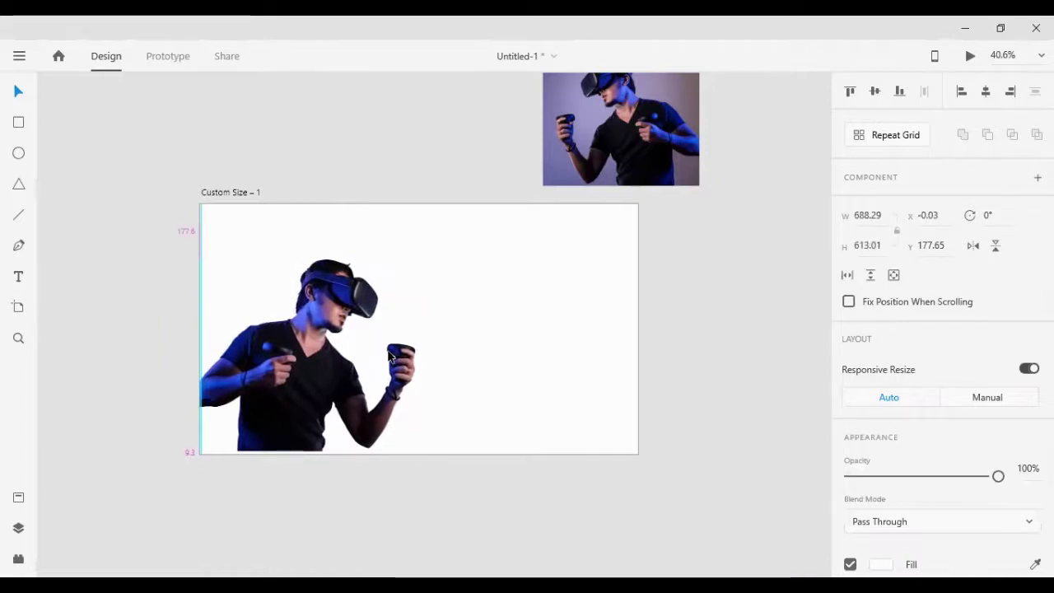
Nudge the cutout down to Y 188.65 so it meets the artboard's bottom edge
{"action": "key", "text": "Down"}
{"action": "key", "text": "Down"}
{"action": "key", "text": "Down"}
{"action": "key", "text": "Down"}
{"action": "key", "text": "Down"}
{"action": "key", "text": "Down"}
{"action": "key", "text": "Down"}
{"action": "key", "text": "Down"}
{"action": "key", "text": "Down"}
{"action": "key", "text": "Down"}
{"action": "key", "text": "Down"}
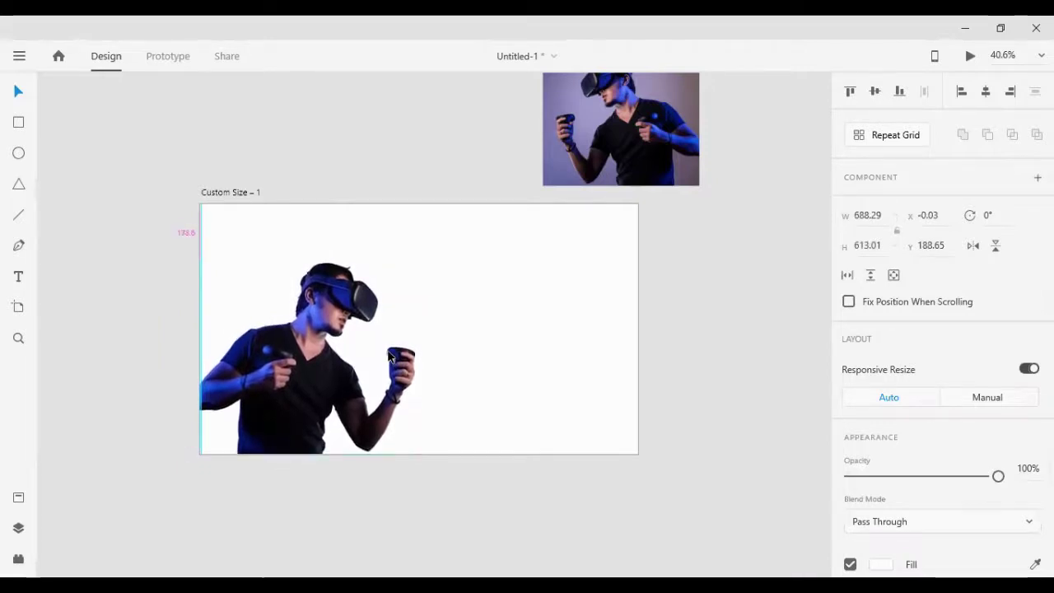
{"action": "left_click", "coordinate": [541, 375]}
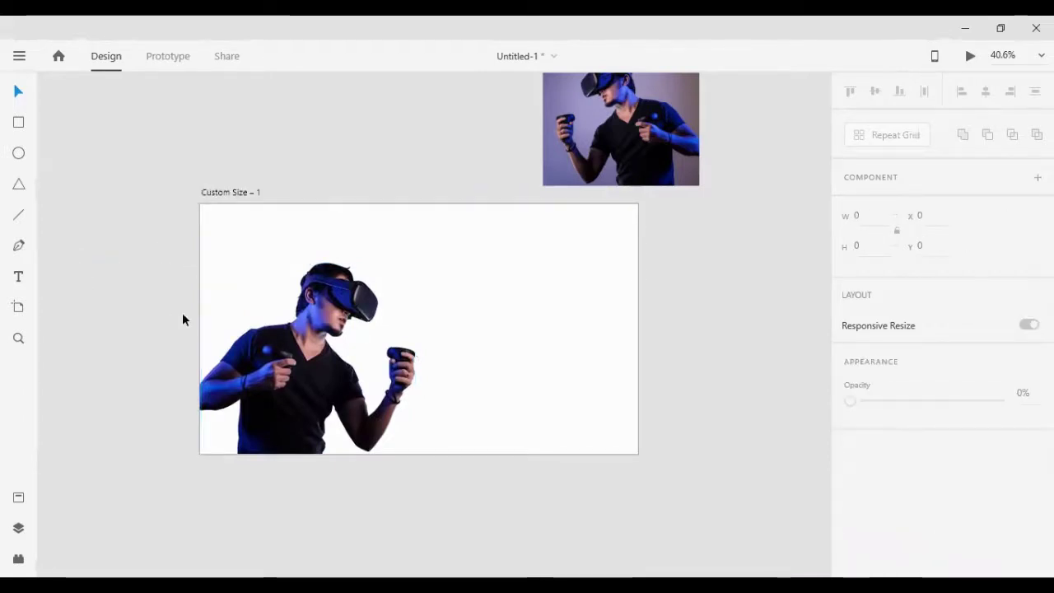
Enlarge the cutout to about 780 × 694 and realign it with the artboard's left and bottom edges at Y 107.93
{"action": "left_click", "coordinate": [258, 302]}
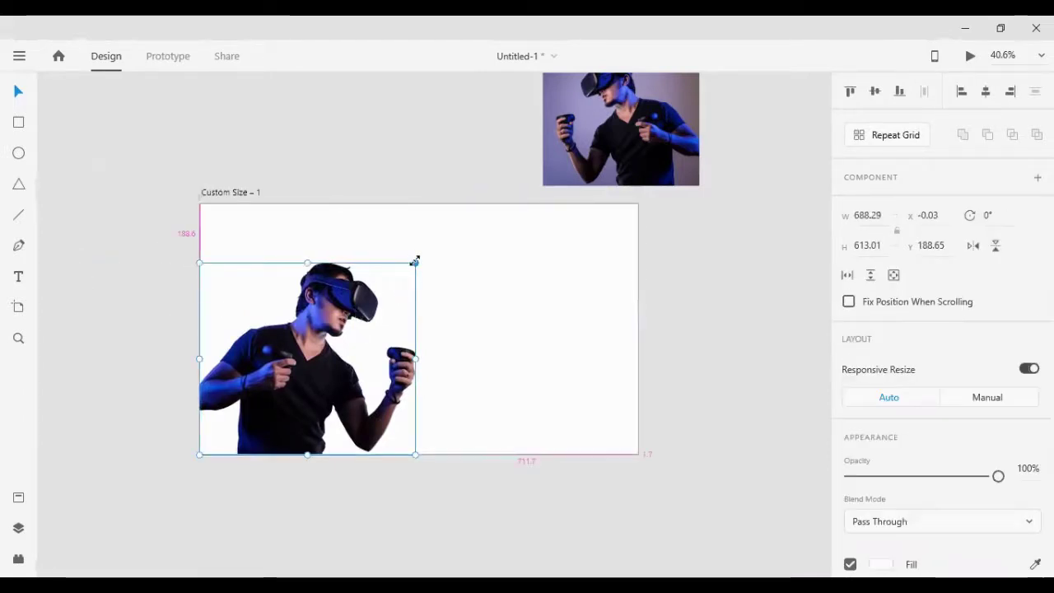
{"action": "left_click_drag", "start_coordinate": [415, 262], "coordinate": [443, 249]}
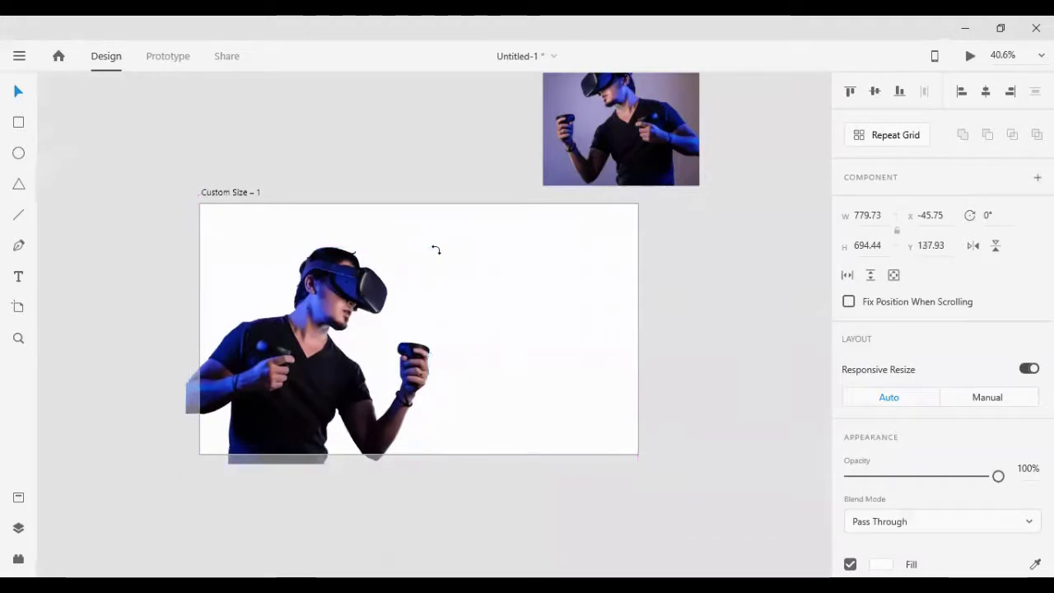
{"action": "key", "text": "shift+Up"}
{"action": "key", "text": "shift+Up"}
{"action": "key", "text": "shift+Up"}
{"action": "key", "text": "shift+Right"}
{"action": "key", "text": "shift+Right"}
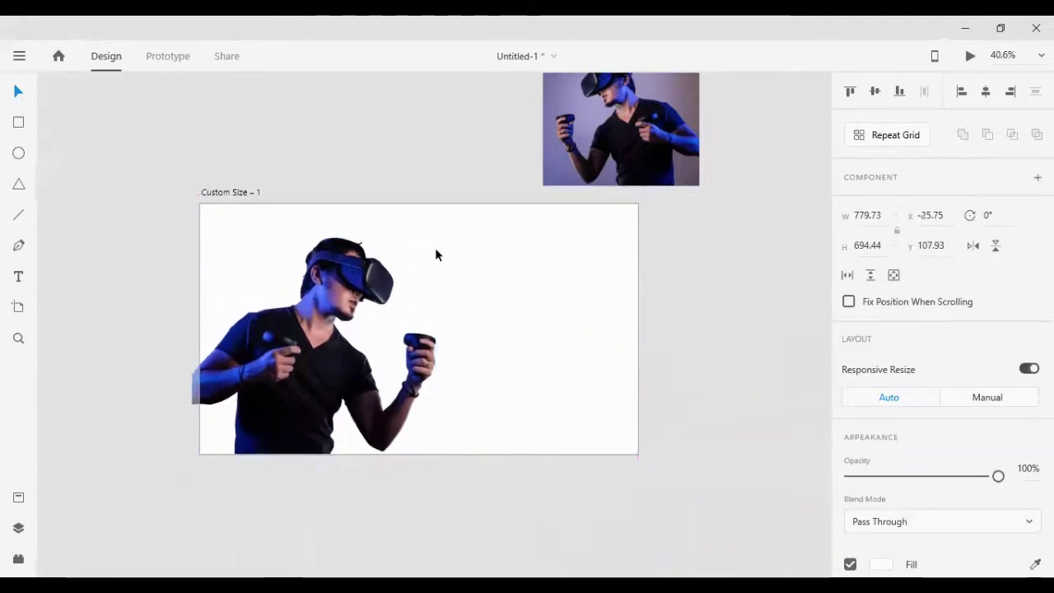
{"action": "key", "text": "shift+Right"}
{"action": "key", "text": "shift+Right"}
{"action": "left_click", "coordinate": [488, 259]}
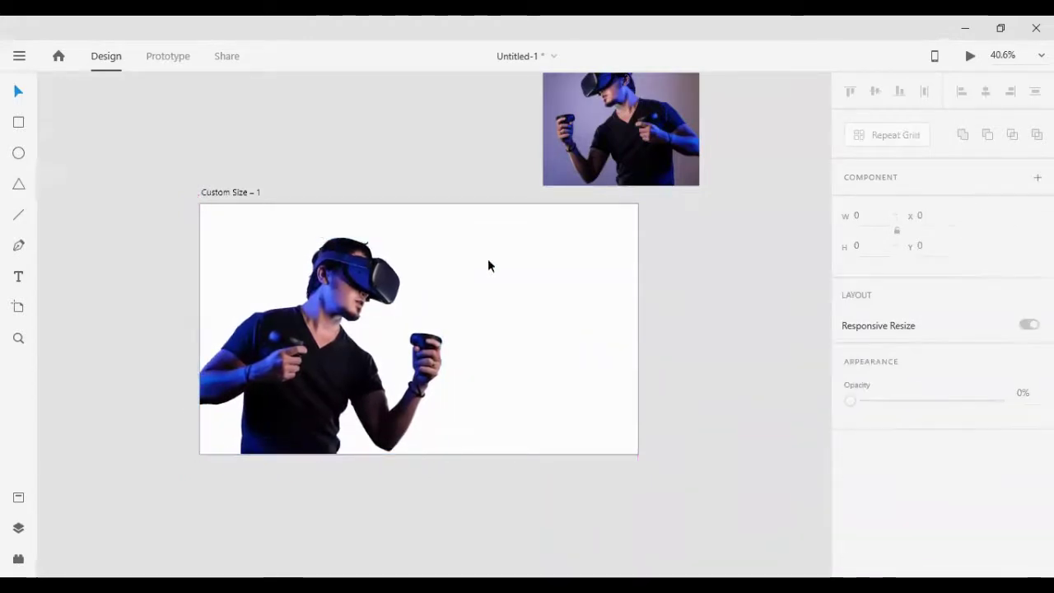
Draw a rectangle about 1406 × 802 covering the whole artboard and send it behind the cutout
{"action": "left_click", "coordinate": [18, 122]}
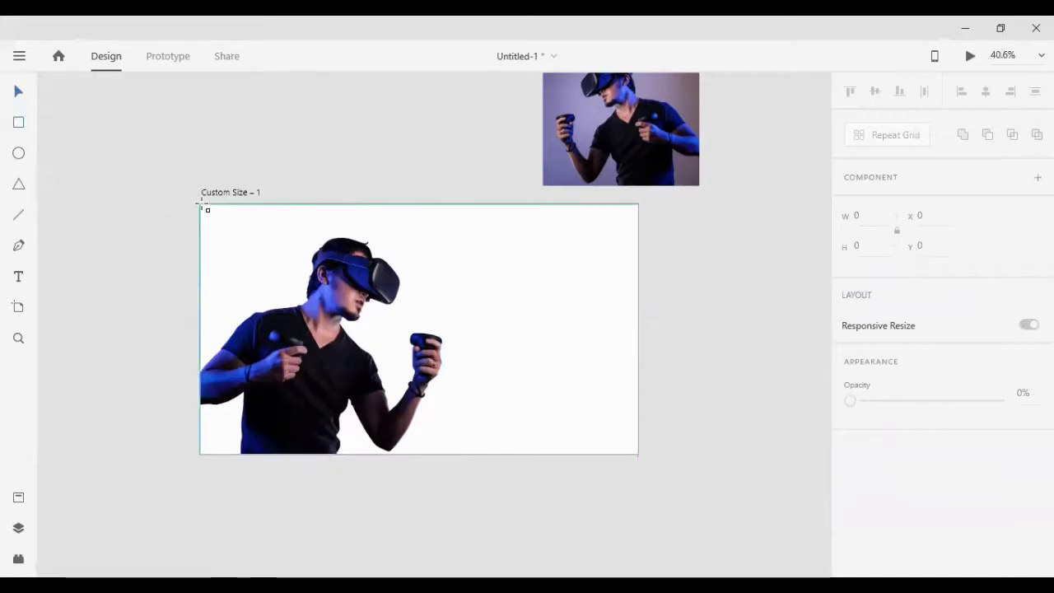
{"action": "left_click_drag", "start_coordinate": [197, 204], "coordinate": [639, 455]}
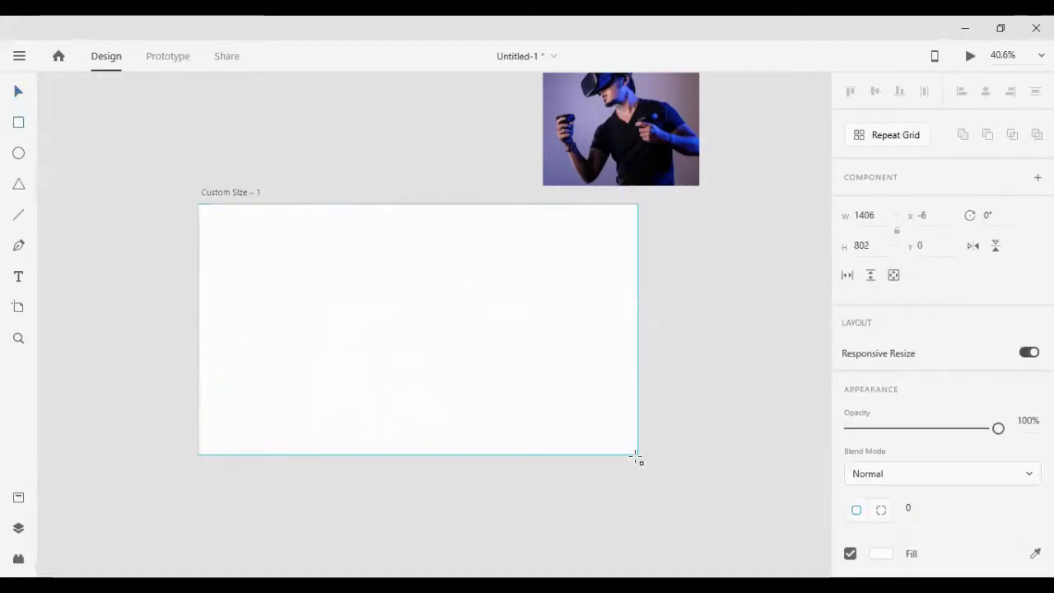
{"action": "left_click", "coordinate": [16, 93]}
{"action": "left_click", "coordinate": [83, 235]}
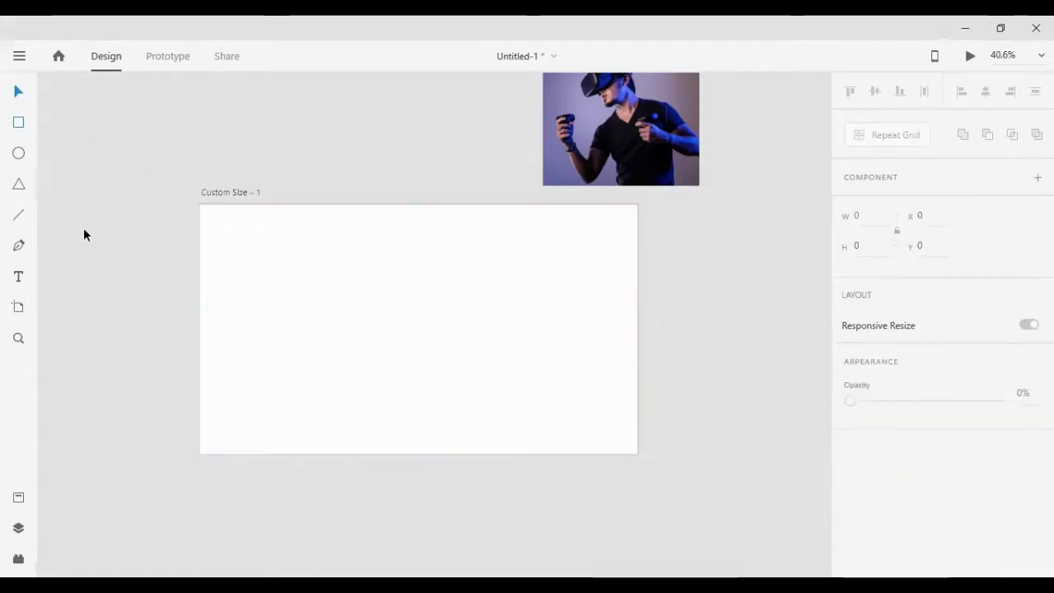
{"action": "left_click", "coordinate": [343, 319]}
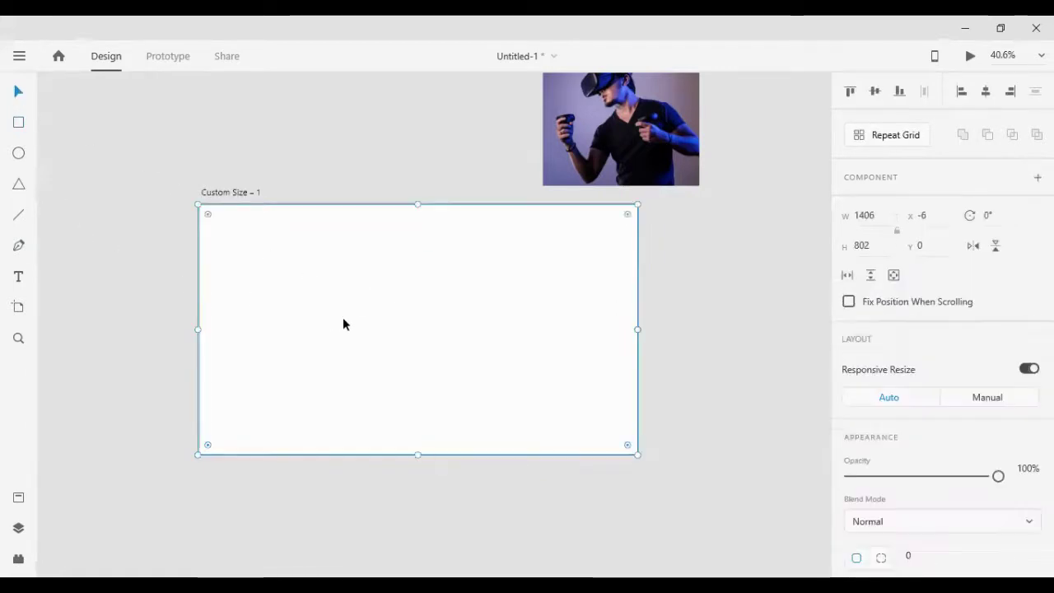
{"action": "key", "text": "ctrl+shift+["}
{"action": "scroll", "coordinate": [728, 169], "scroll_direction": "up", "scroll_amount": 1}
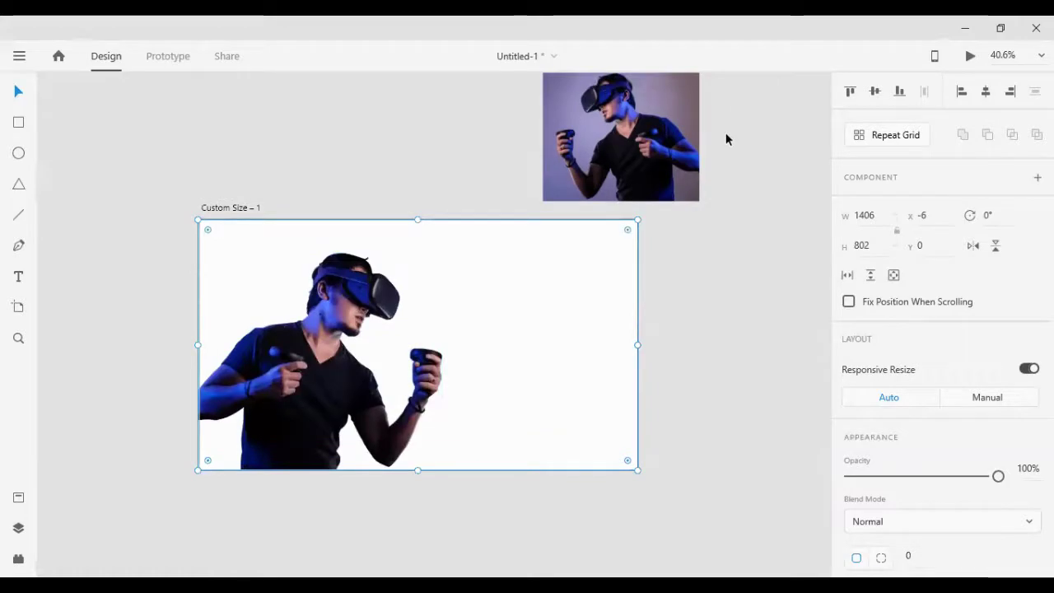
Change the background rectangle's fill from a solid colour to a linear gradient
{"action": "scroll", "coordinate": [777, 136], "scroll_direction": "up", "scroll_amount": 2}
{"action": "left_click", "coordinate": [710, 238]}
{"action": "left_click", "coordinate": [589, 284]}
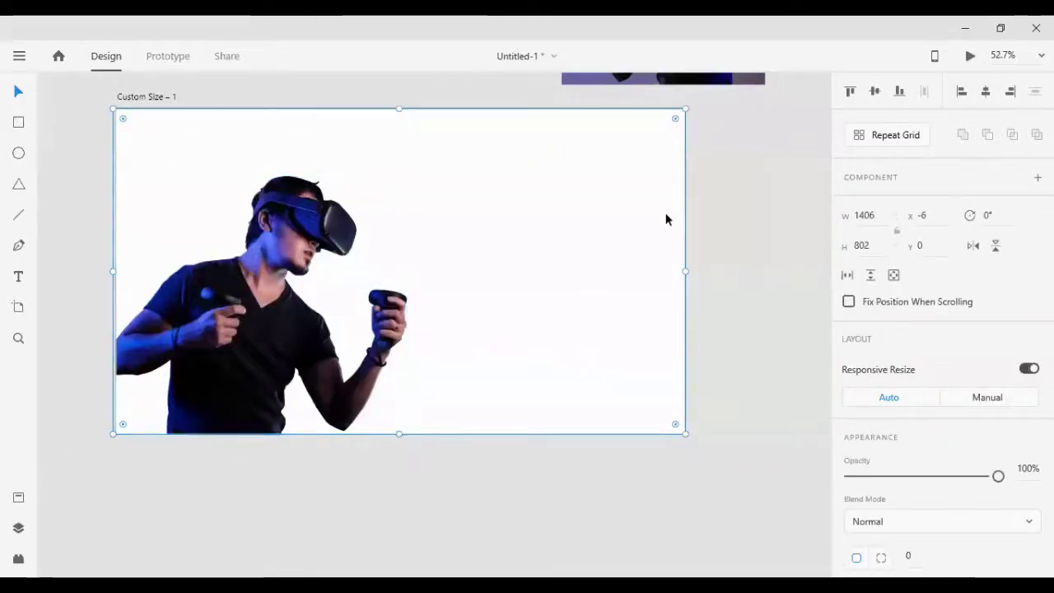
{"action": "scroll", "coordinate": [615, 252], "scroll_direction": "up", "scroll_amount": 4}
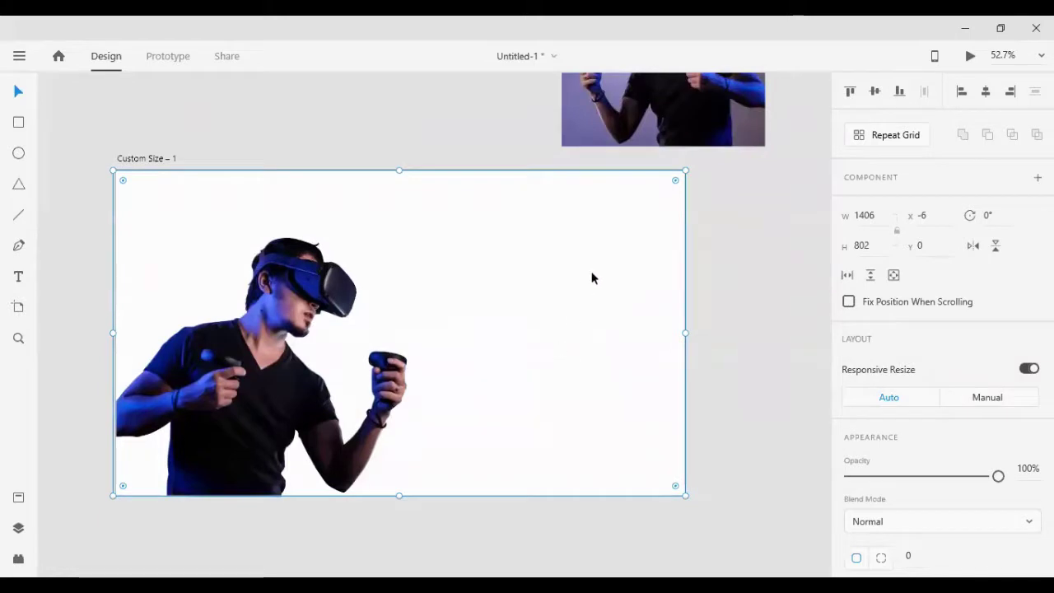
{"action": "scroll", "coordinate": [890, 351], "scroll_direction": "down", "scroll_amount": 5}
{"action": "scroll", "coordinate": [675, 297], "scroll_direction": "down", "scroll_amount": 3}
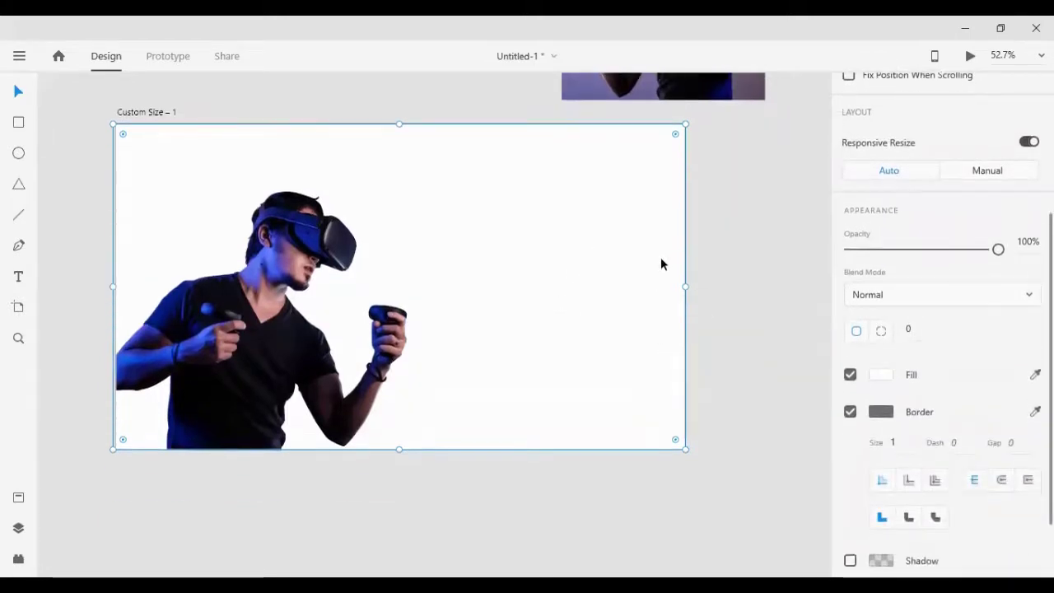
{"action": "left_click", "coordinate": [881, 375]}
{"action": "left_click", "coordinate": [711, 263]}
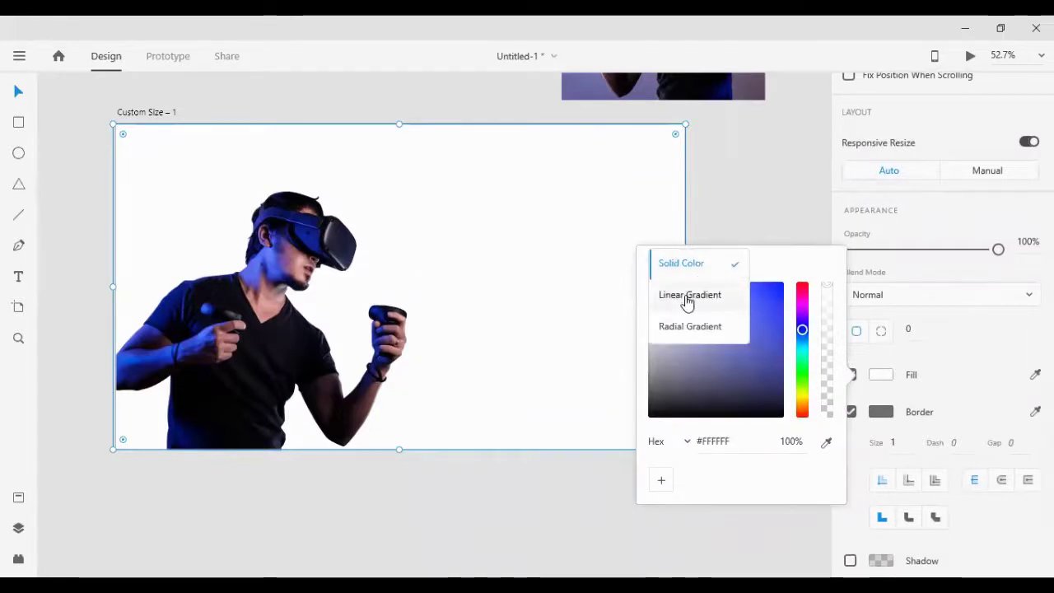
{"action": "left_click", "coordinate": [687, 301]}
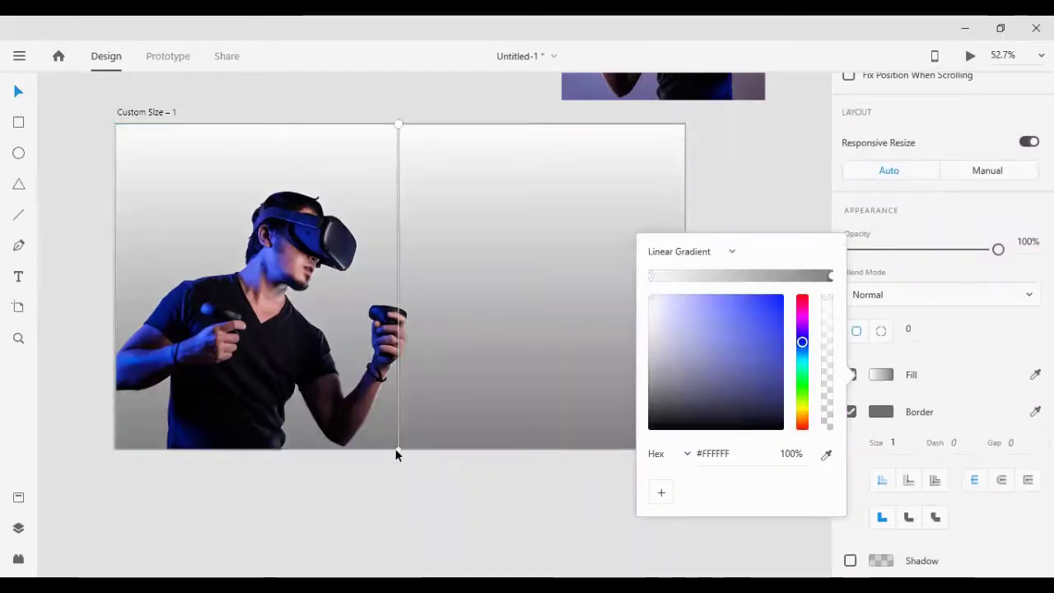
Reposition the gradient line to run diagonally from just outside the artboard's lower-left corner up to the VR headset
{"action": "left_click_drag", "start_coordinate": [398, 450], "coordinate": [511, 276]}
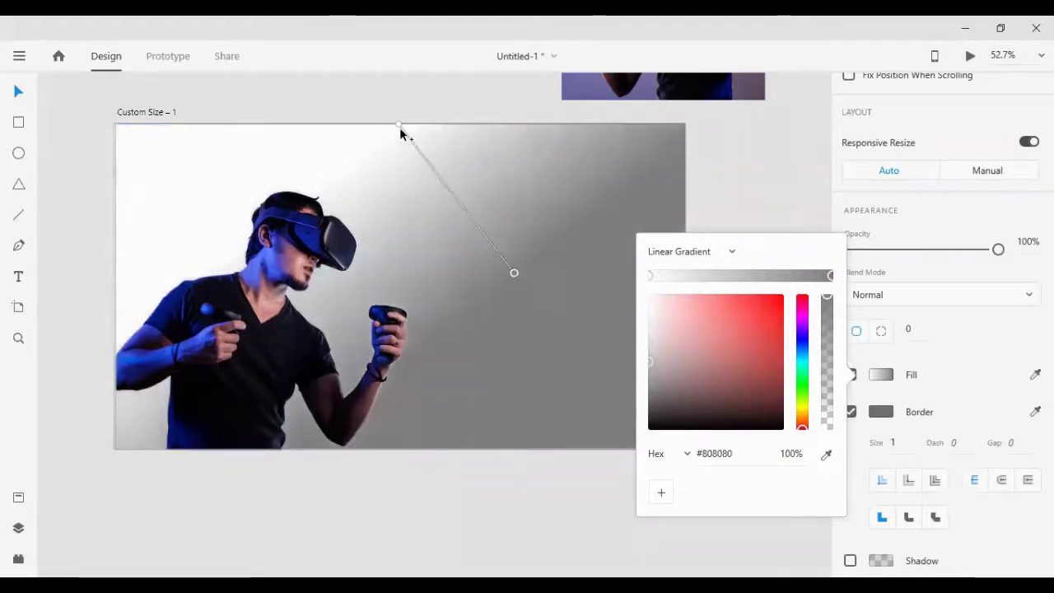
{"action": "left_click_drag", "start_coordinate": [400, 127], "coordinate": [92, 467]}
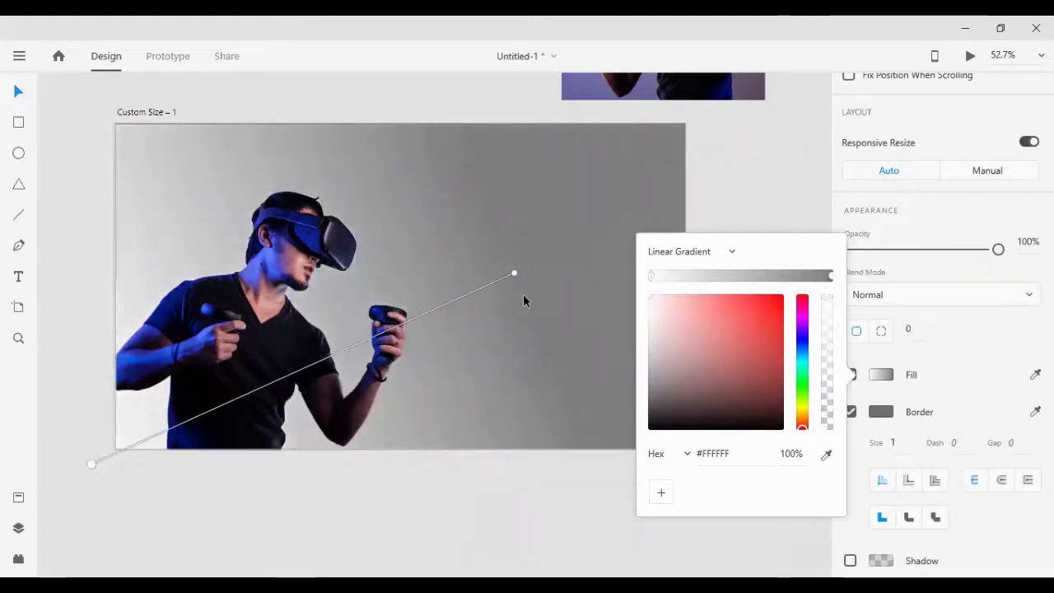
{"action": "left_click_drag", "start_coordinate": [516, 276], "coordinate": [308, 217]}
Set the gradient's end colour to dark indigo #110040 and shorten the gradient line to end beside the man's neck
{"action": "left_click", "coordinate": [802, 333]}
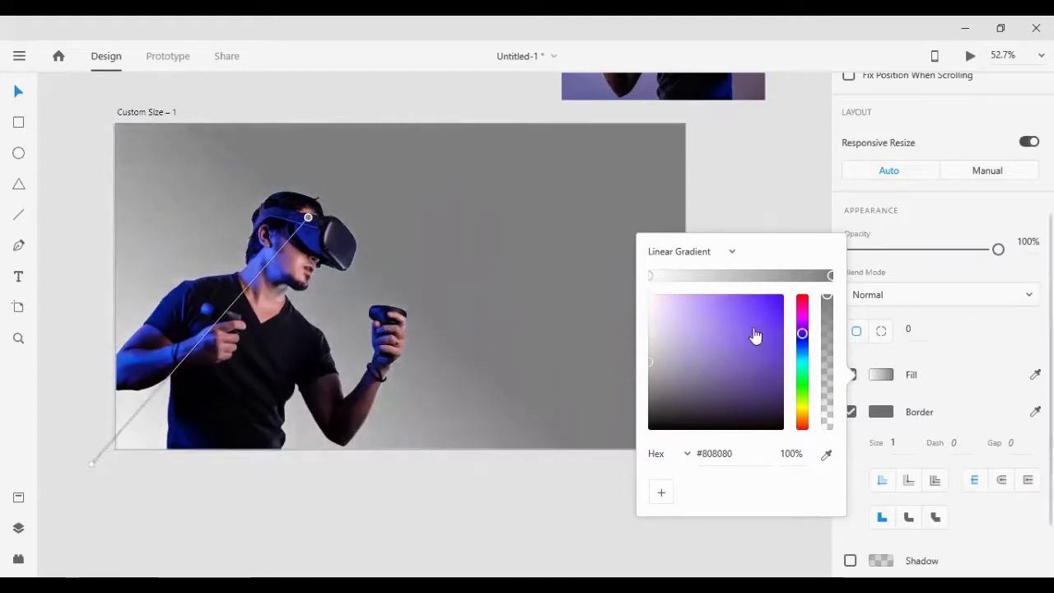
{"action": "left_click_drag", "start_coordinate": [752, 337], "coordinate": [823, 404]}
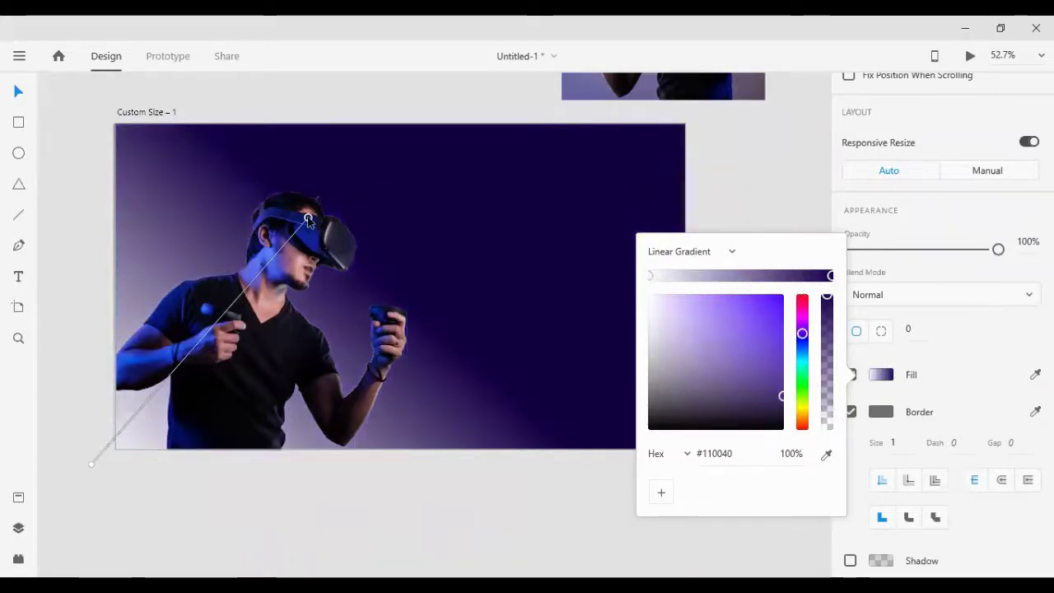
{"action": "left_click_drag", "start_coordinate": [309, 218], "coordinate": [237, 272]}
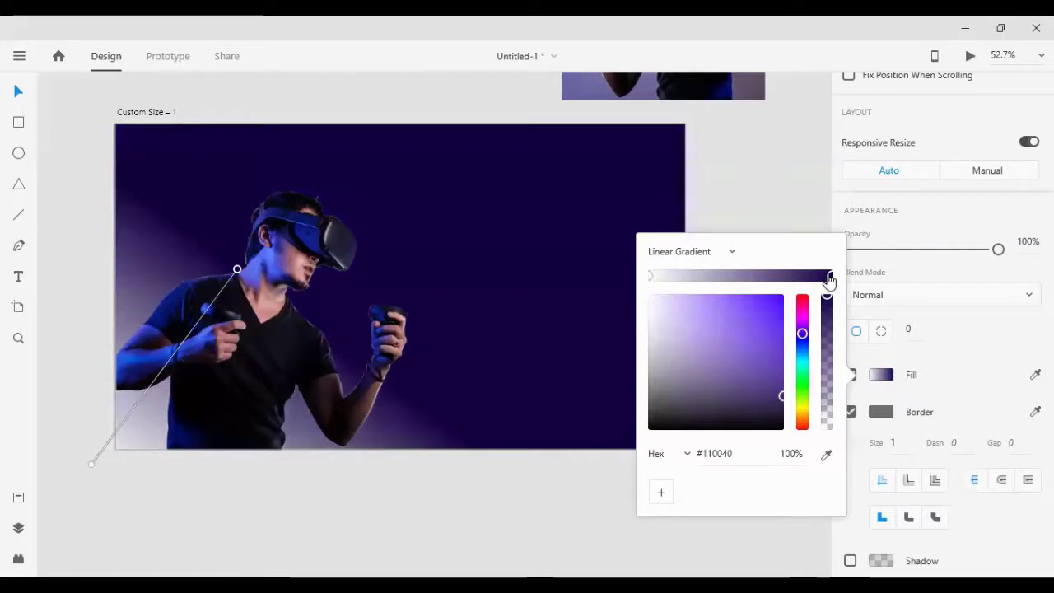
Set the gradient's start colour to the muted blue #5050A8
{"action": "left_click", "coordinate": [651, 277]}
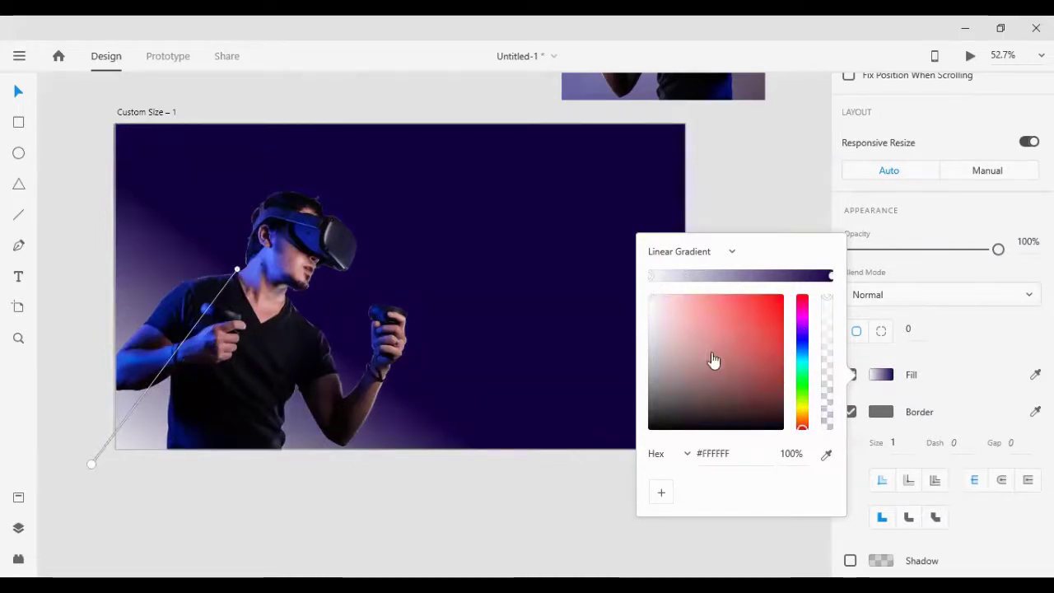
{"action": "left_click", "coordinate": [803, 328]}
{"action": "left_click_drag", "start_coordinate": [738, 324], "coordinate": [766, 376]}
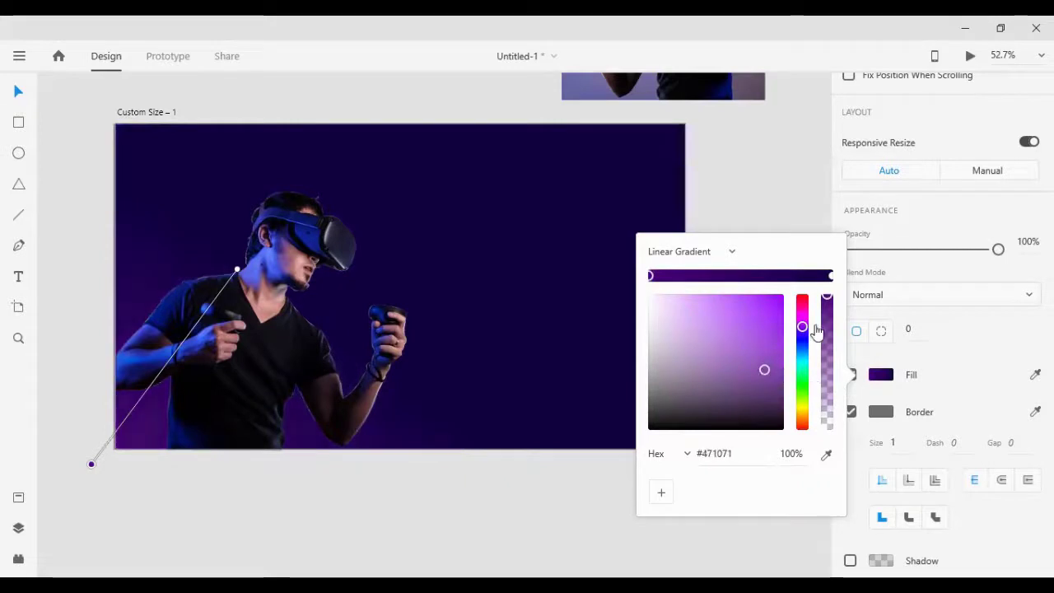
{"action": "left_click_drag", "start_coordinate": [801, 330], "coordinate": [719, 340]}
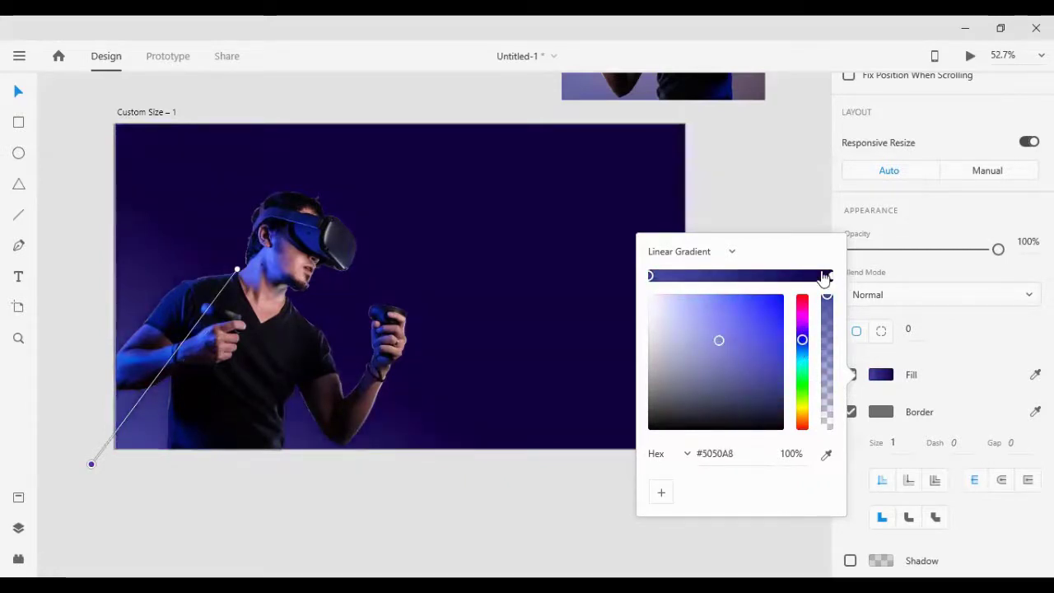
Darken the gradient's end colour slightly, keeping its indigo hue, and deselect the background rectangle
{"action": "left_click", "coordinate": [829, 276]}
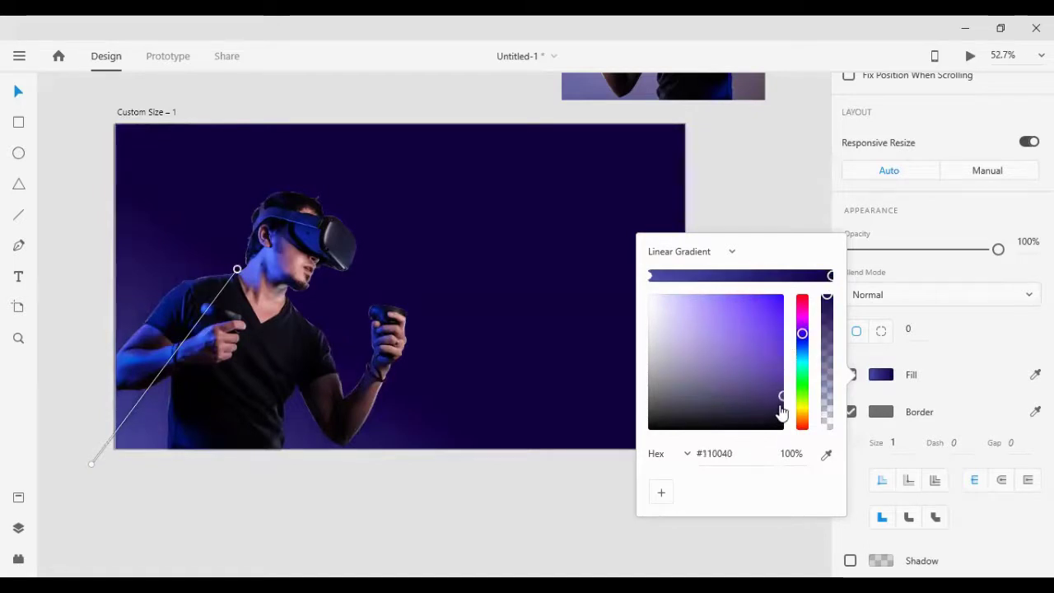
{"action": "left_click", "coordinate": [782, 410]}
{"action": "left_click", "coordinate": [470, 490]}
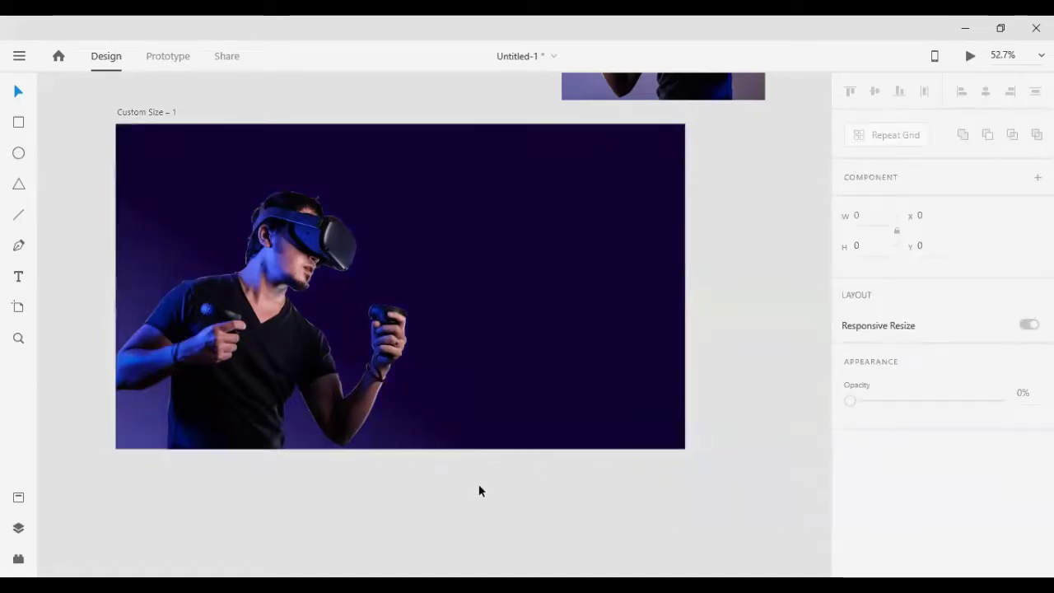
{"action": "scroll", "coordinate": [478, 484], "scroll_direction": "up", "scroll_amount": 3}
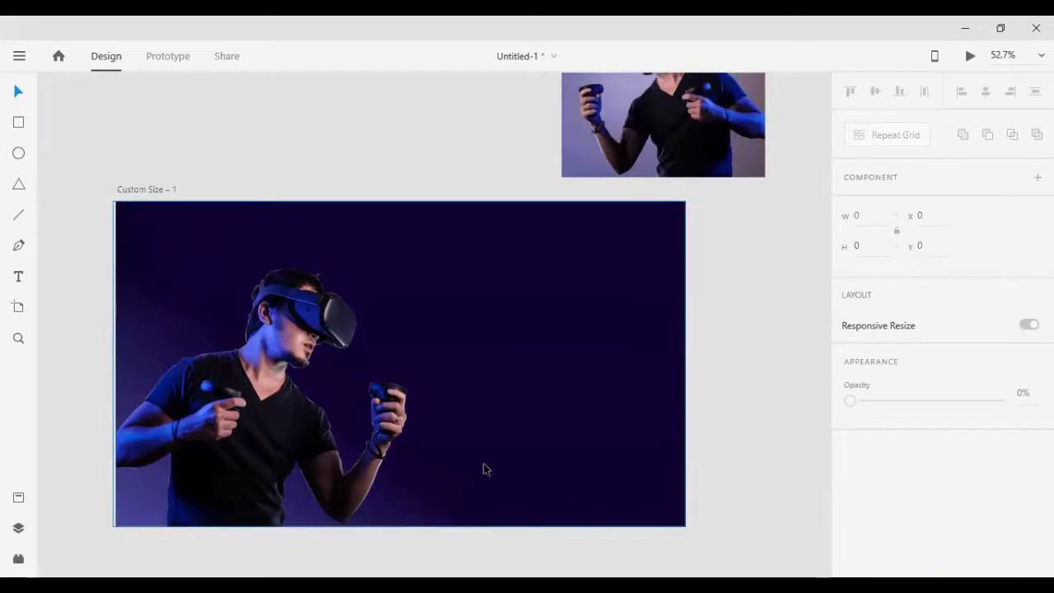
{"action": "scroll", "coordinate": [619, 374], "scroll_direction": "up", "scroll_amount": 2}
{"action": "scroll", "coordinate": [619, 374], "scroll_direction": "down", "scroll_amount": 1}
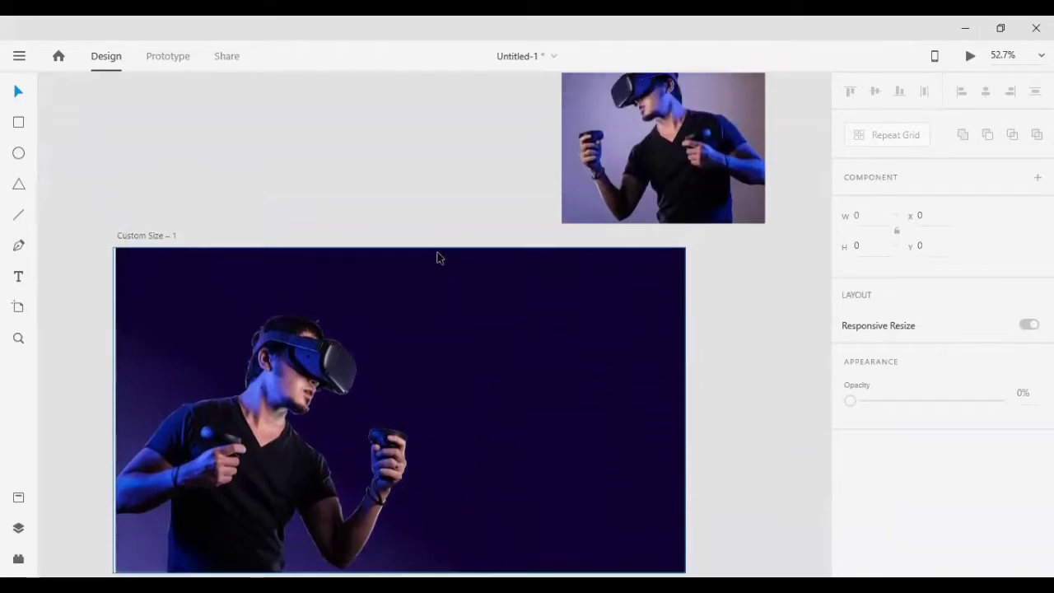
{"action": "scroll", "coordinate": [435, 262], "scroll_direction": "up", "scroll_amount": 1}
{"action": "scroll", "coordinate": [494, 257], "scroll_direction": "down", "scroll_amount": 2}
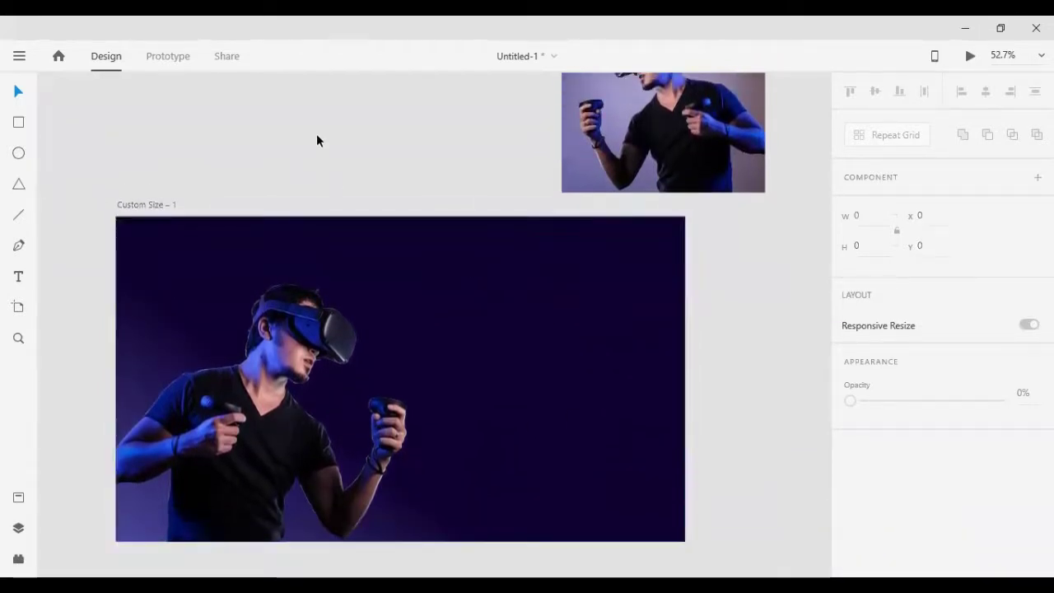
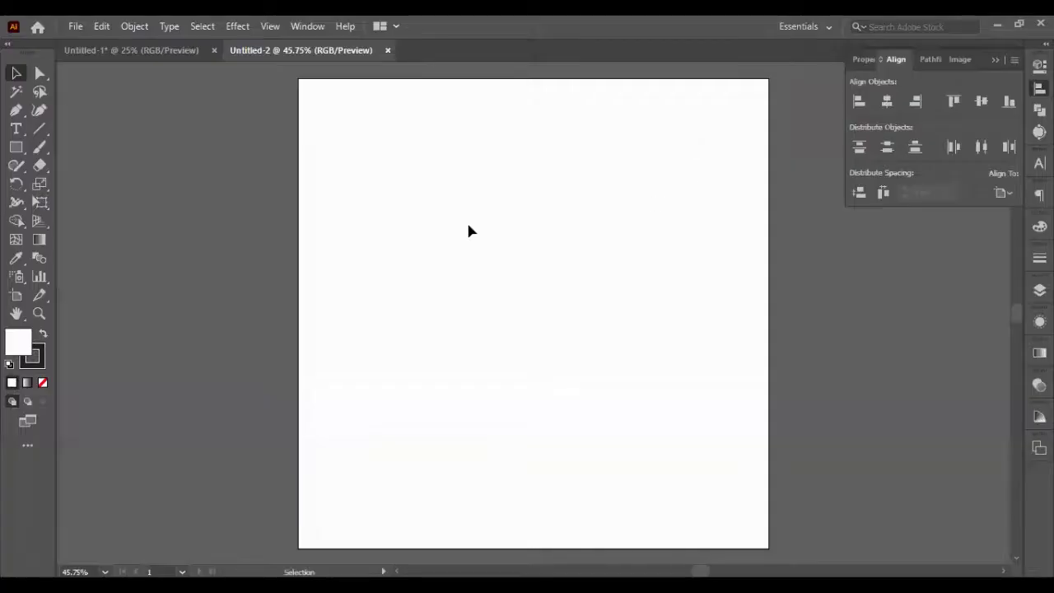
Switch to Illustrator, paste the shopping bag image into Untitled-2 and trace it in black and white with the default preset
{"action": "key", "text": "ctrl+v"}
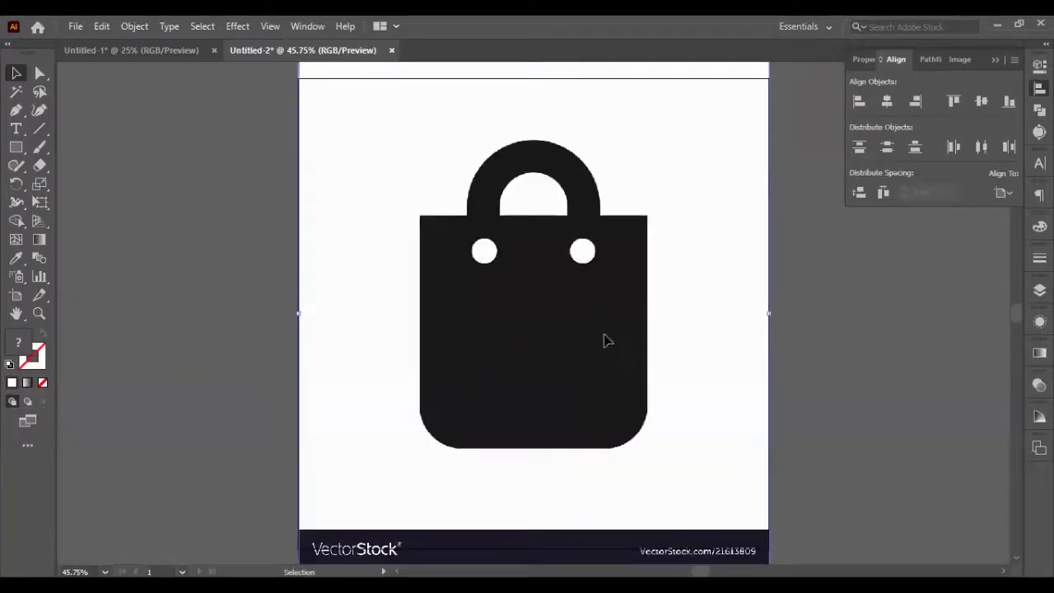
{"action": "left_click", "coordinate": [810, 346]}
{"action": "left_click", "coordinate": [1040, 132]}
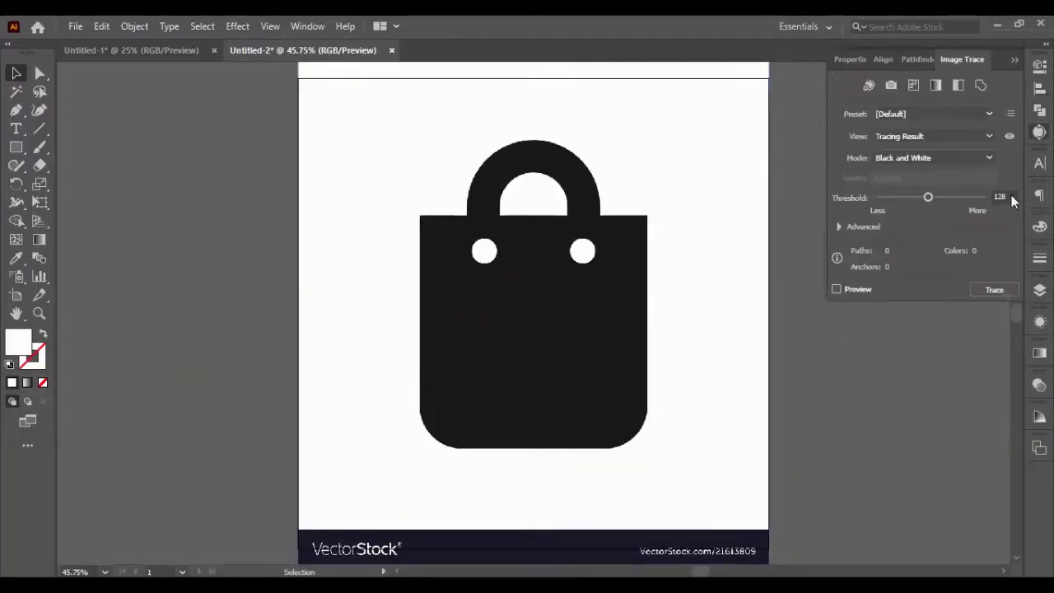
{"action": "left_click", "coordinate": [737, 273]}
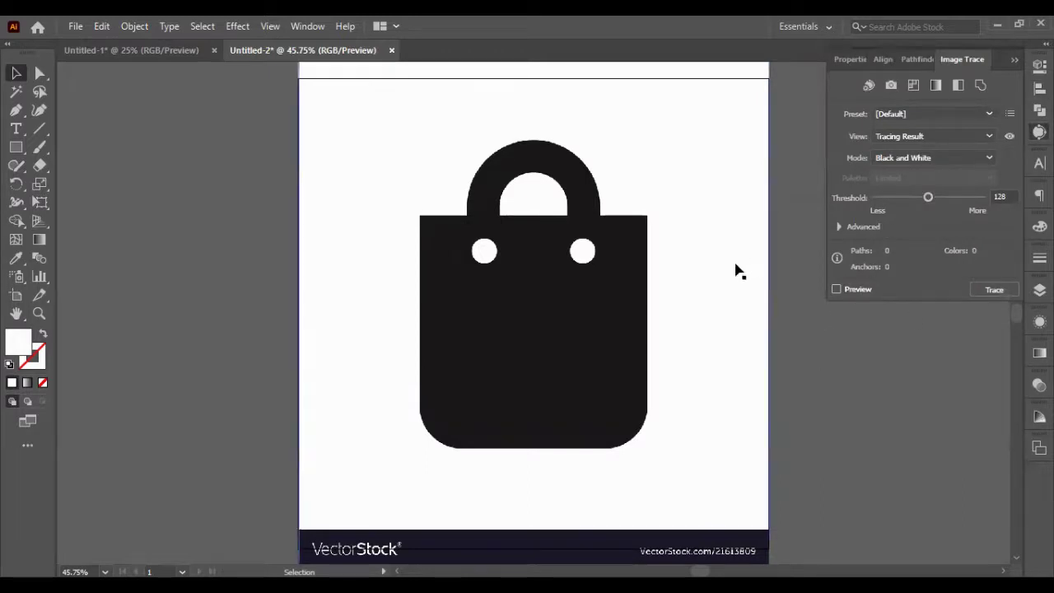
{"action": "left_click", "coordinate": [838, 290]}
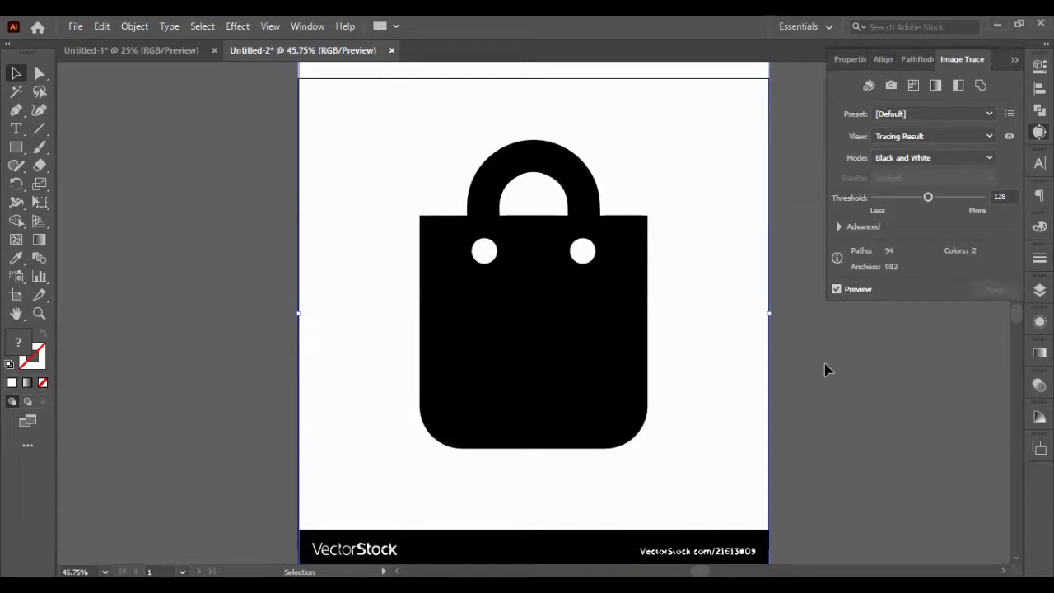
Expand the traced image's object and fill, and ungroup the resulting shapes
{"action": "left_click", "coordinate": [133, 26]}
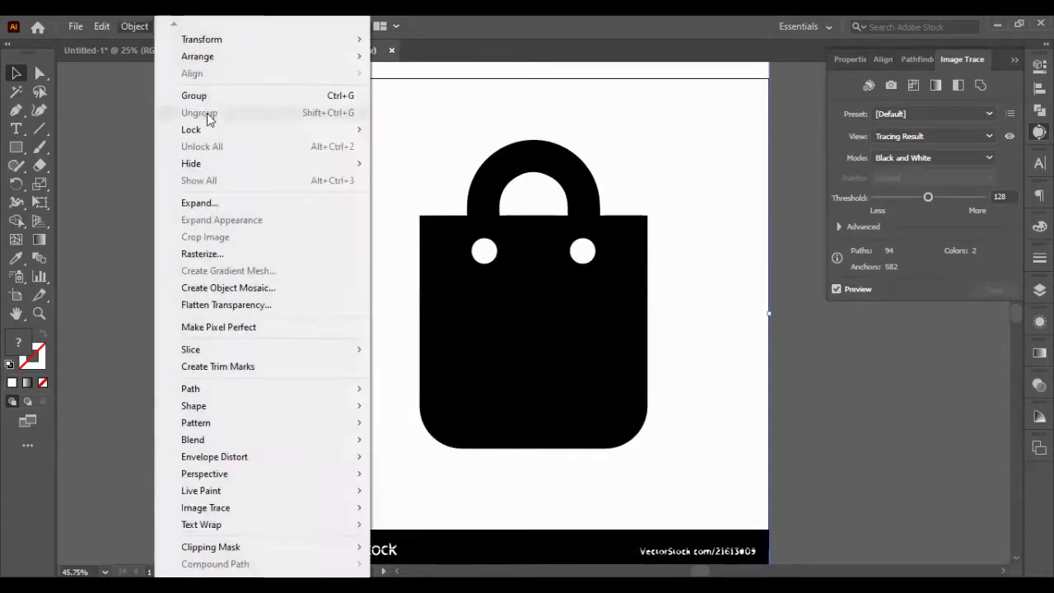
{"action": "left_click", "coordinate": [200, 203]}
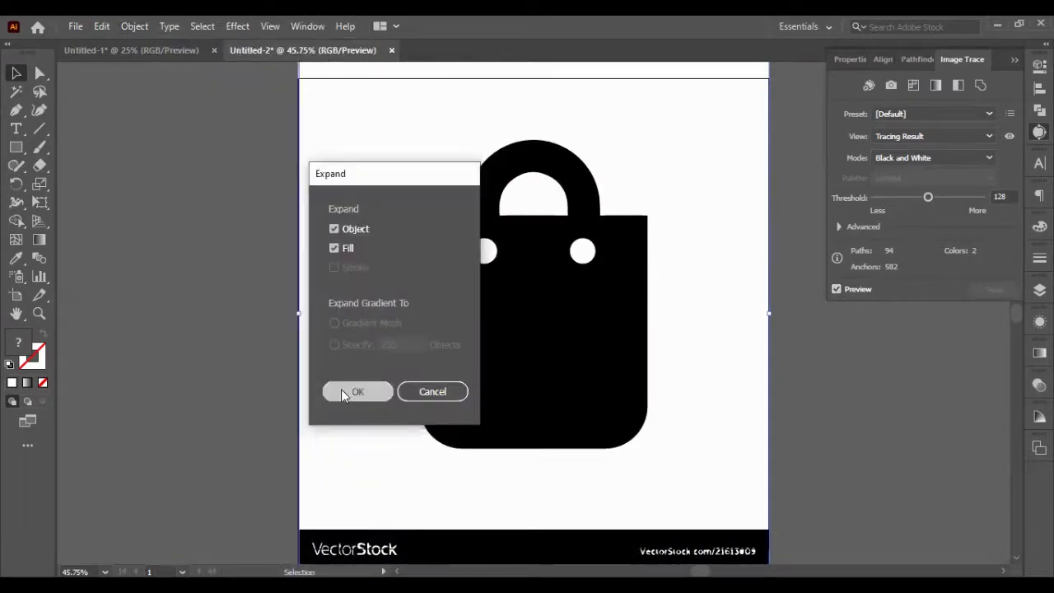
{"action": "left_click", "coordinate": [342, 392]}
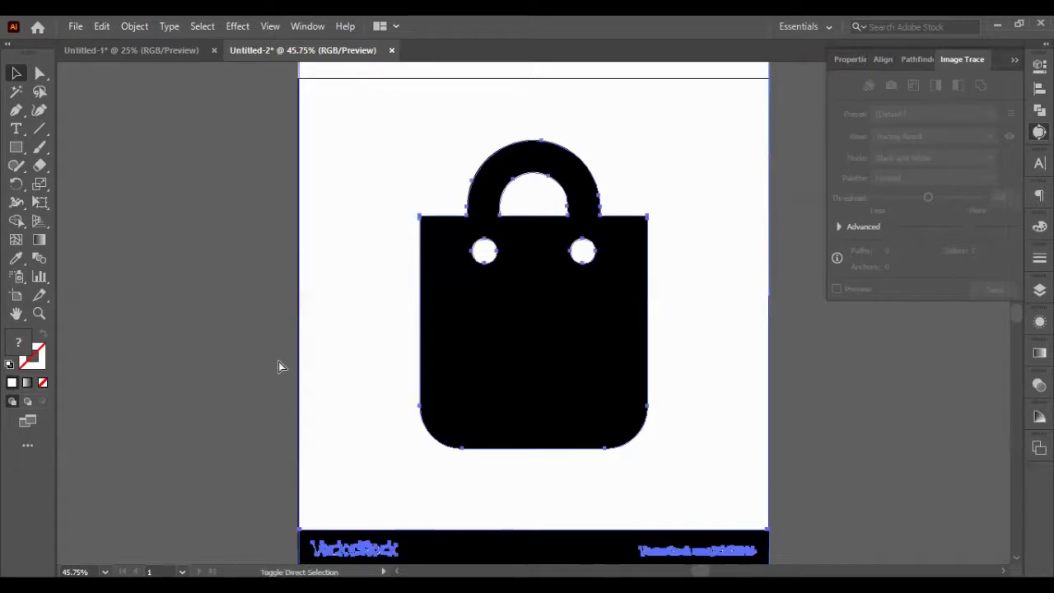
{"action": "left_click", "coordinate": [278, 367]}
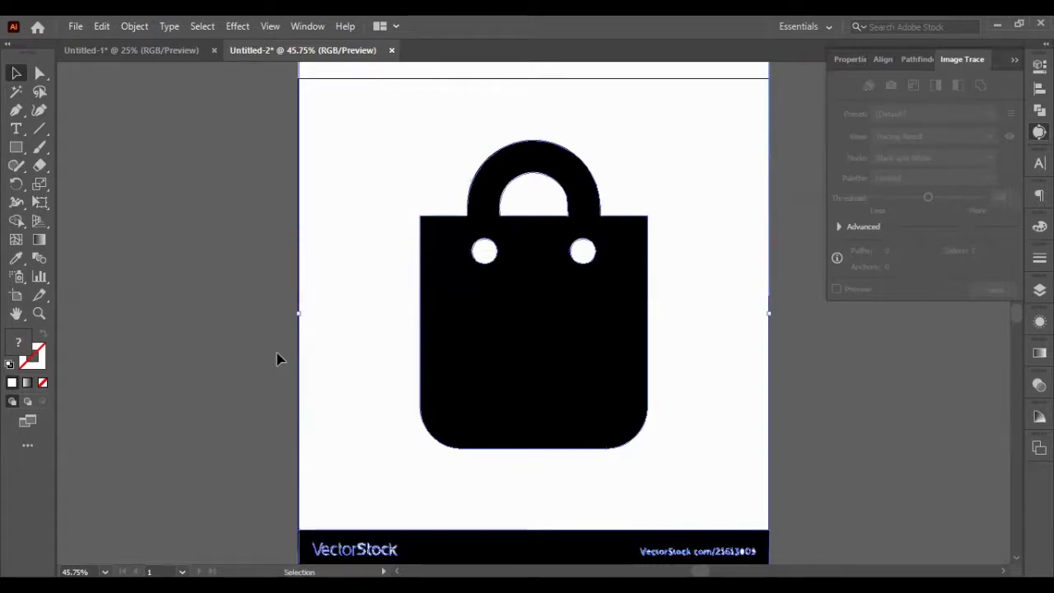
{"action": "left_click", "coordinate": [485, 255]}
{"action": "left_click", "coordinate": [579, 258], "text": "shift"}
{"action": "left_click", "coordinate": [548, 341], "text": "shift"}
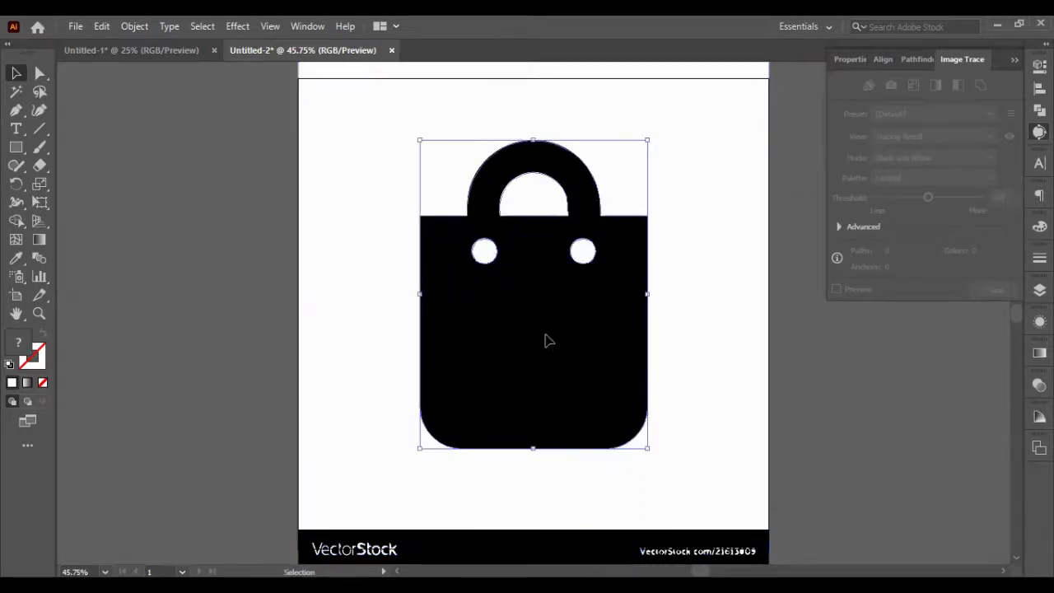
{"action": "double_click", "coordinate": [548, 341]}
{"action": "double_click", "coordinate": [183, 288]}
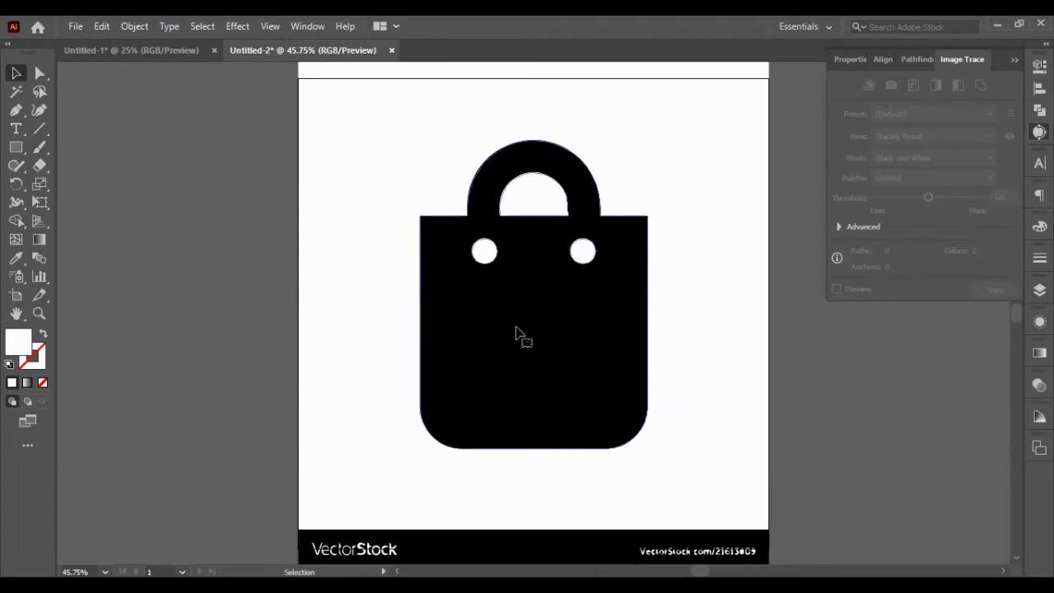
Delete the white background shape surrounding the traced shopping bag
{"action": "left_click", "coordinate": [511, 298]}
{"action": "left_click", "coordinate": [484, 251], "text": "shift"}
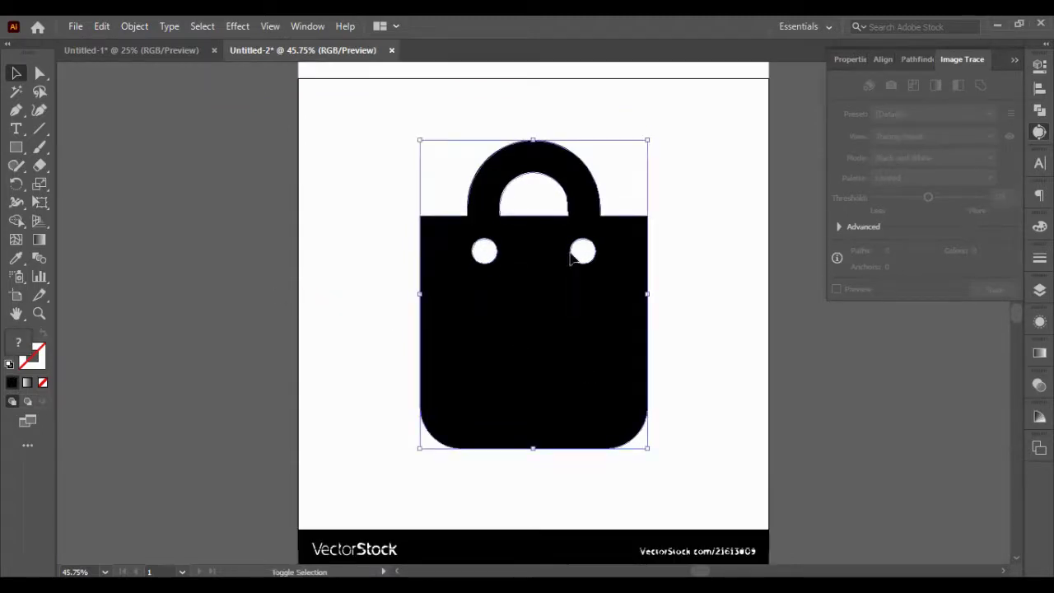
{"action": "left_click", "coordinate": [862, 464]}
{"action": "left_click", "coordinate": [723, 404]}
{"action": "key", "text": "Delete"}
Select the bag together with its holes and fill them all with black sampled from the bag body
{"action": "left_click_drag", "start_coordinate": [340, 192], "coordinate": [678, 366]}
{"action": "left_click", "coordinate": [706, 366]}
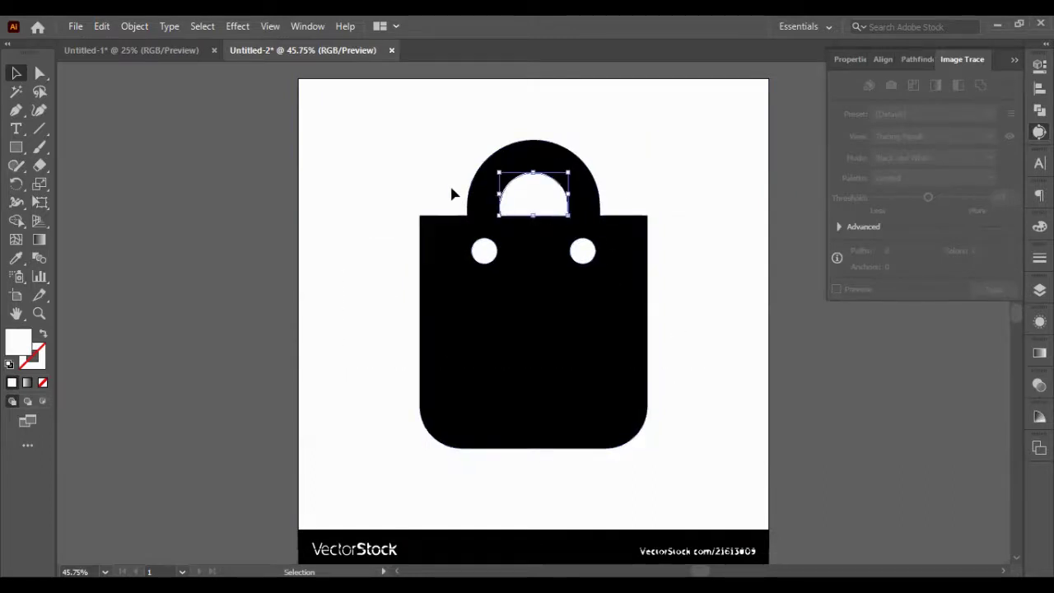
{"action": "left_click_drag", "start_coordinate": [386, 176], "coordinate": [706, 375]}
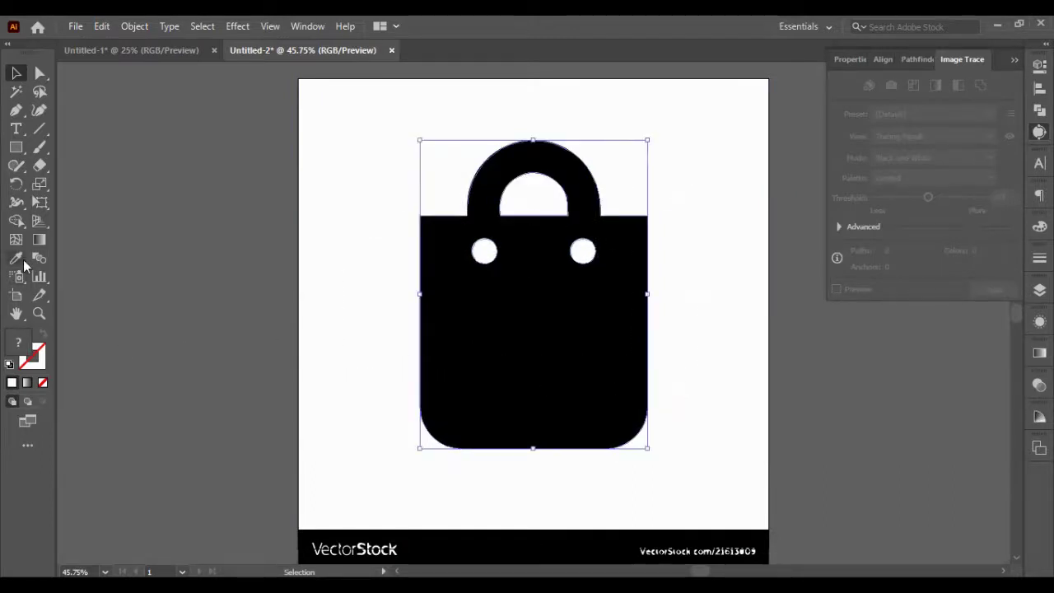
{"action": "left_click", "coordinate": [16, 258]}
{"action": "left_click", "coordinate": [454, 294]}
{"action": "left_click", "coordinate": [16, 73]}
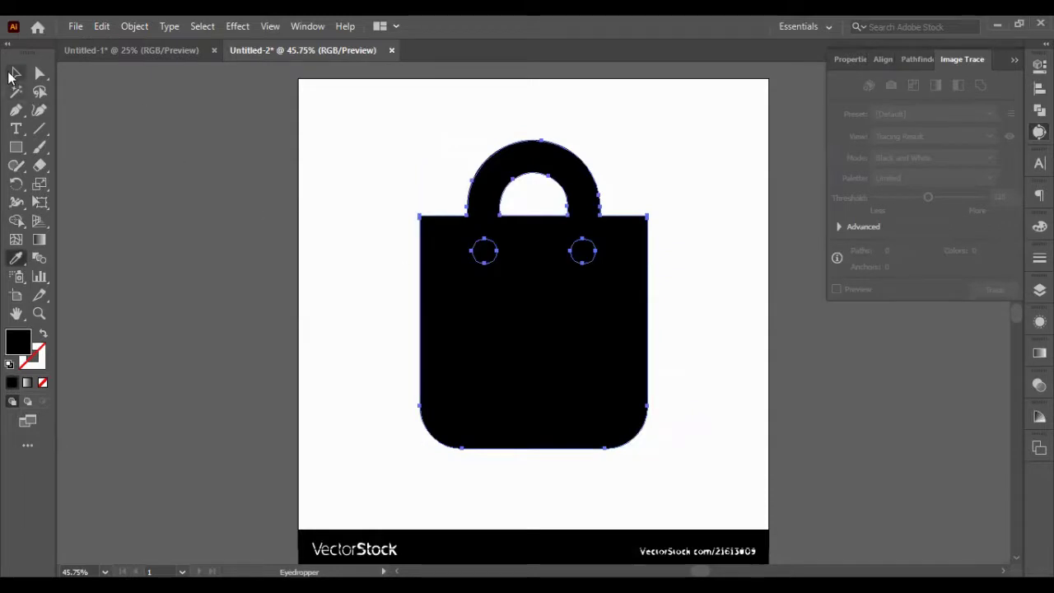
Unite the selected bag pieces into one solid shape and shift it slightly up and to the left
{"action": "left_click", "coordinate": [918, 60]}
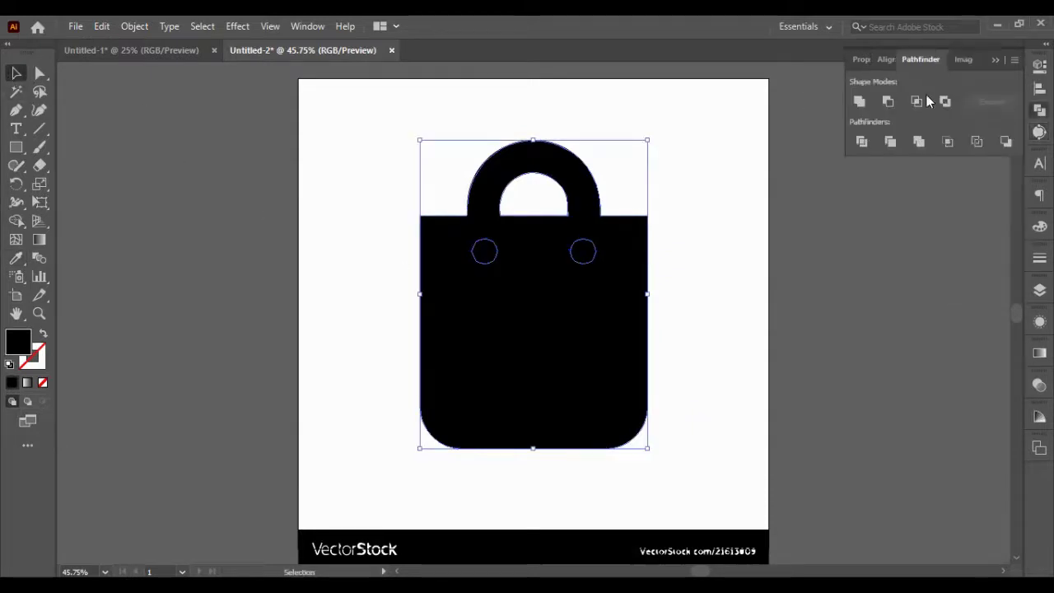
{"action": "left_click", "coordinate": [859, 102]}
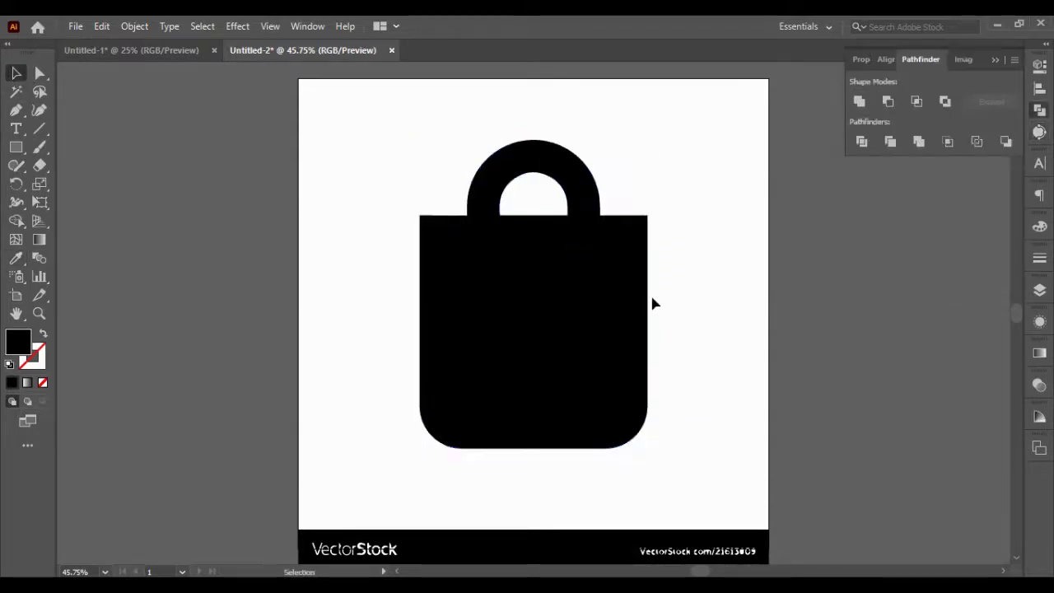
{"action": "left_click_drag", "start_coordinate": [608, 313], "coordinate": [577, 303]}
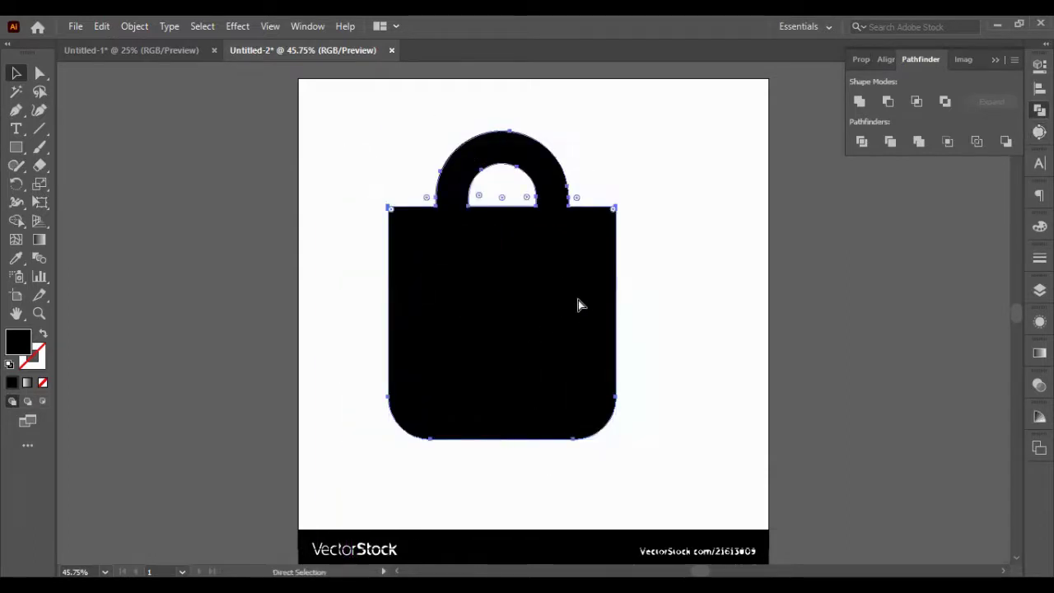
Transfer the bag shape to Adobe XD, pasting it into the Custom Size – 1 artboard and moving it right of the man
{"action": "key", "text": "Delete"}
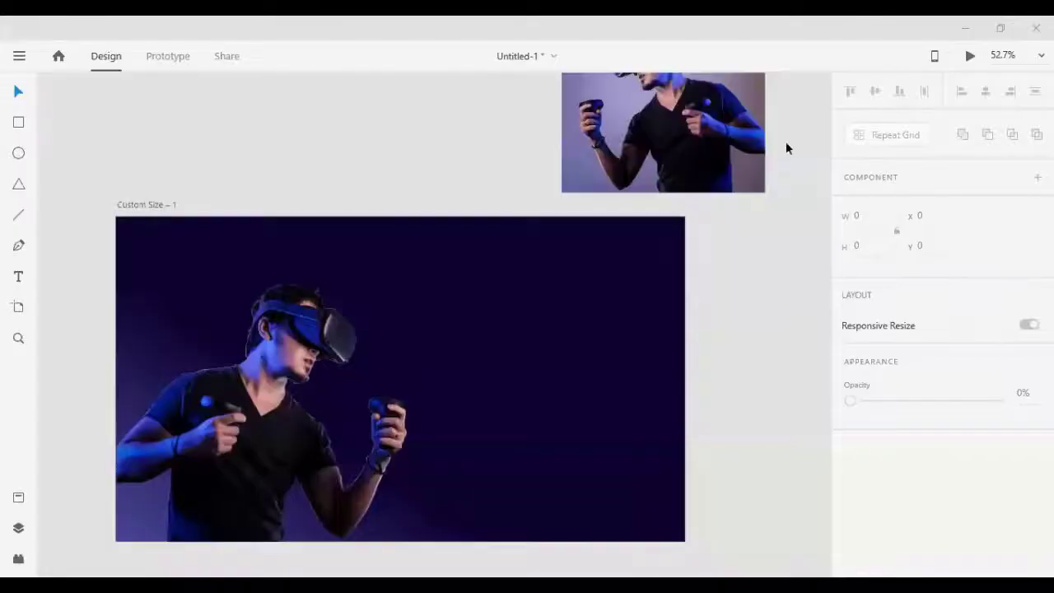
{"action": "key", "text": "ctrl+v"}
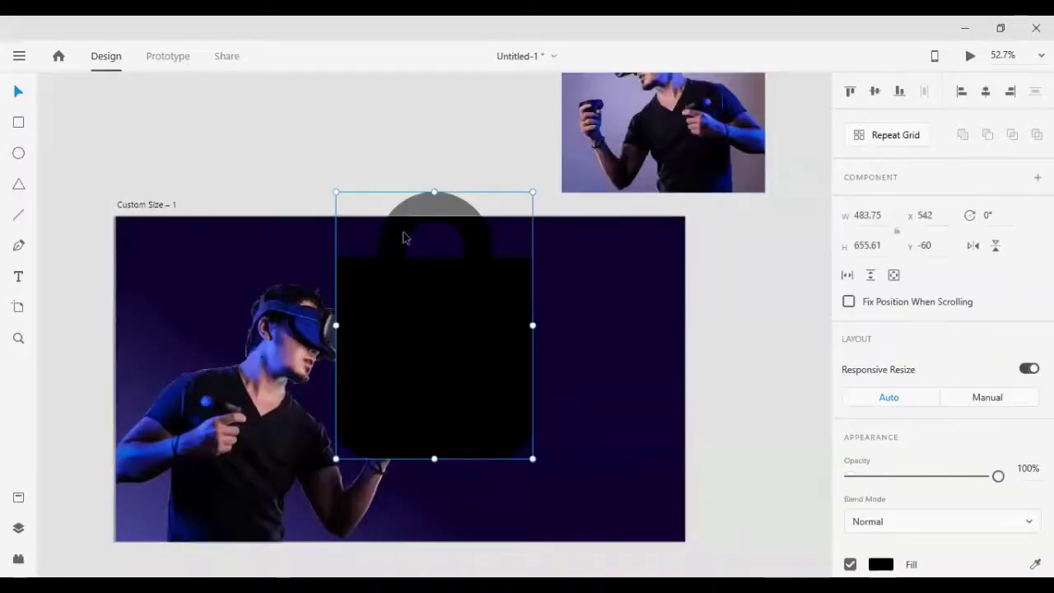
{"action": "left_click_drag", "start_coordinate": [425, 344], "coordinate": [530, 391]}
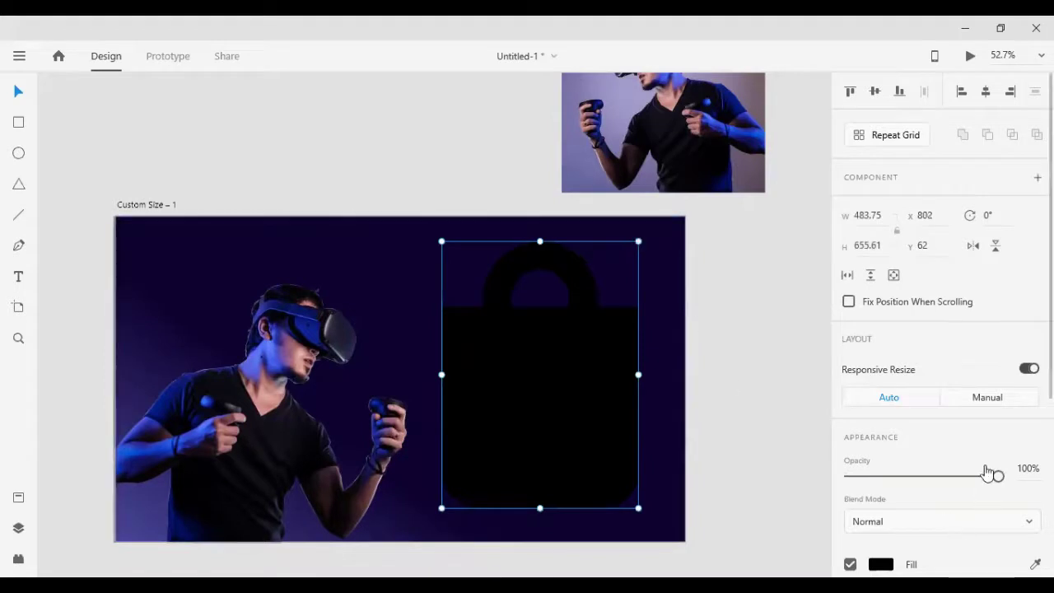
Fill the bag with white, shrink it to about 29.5 by 40, and place it in the artboard's upper-right corner
{"action": "scroll", "coordinate": [947, 428], "scroll_direction": "down", "scroll_amount": 5}
{"action": "left_click", "coordinate": [880, 291]}
{"action": "left_click_drag", "start_coordinate": [730, 295], "coordinate": [450, 148]}
{"action": "left_click", "coordinate": [450, 150]}
{"action": "left_click", "coordinate": [571, 354]}
{"action": "mouse_move", "coordinate": [639, 243]}
{"action": "left_mouse_down"}
{"action": "mouse_move", "coordinate": [552, 366]}
{"action": "mouse_move", "coordinate": [565, 365]}
{"action": "mouse_move", "coordinate": [645, 245]}
{"action": "left_mouse_up"}
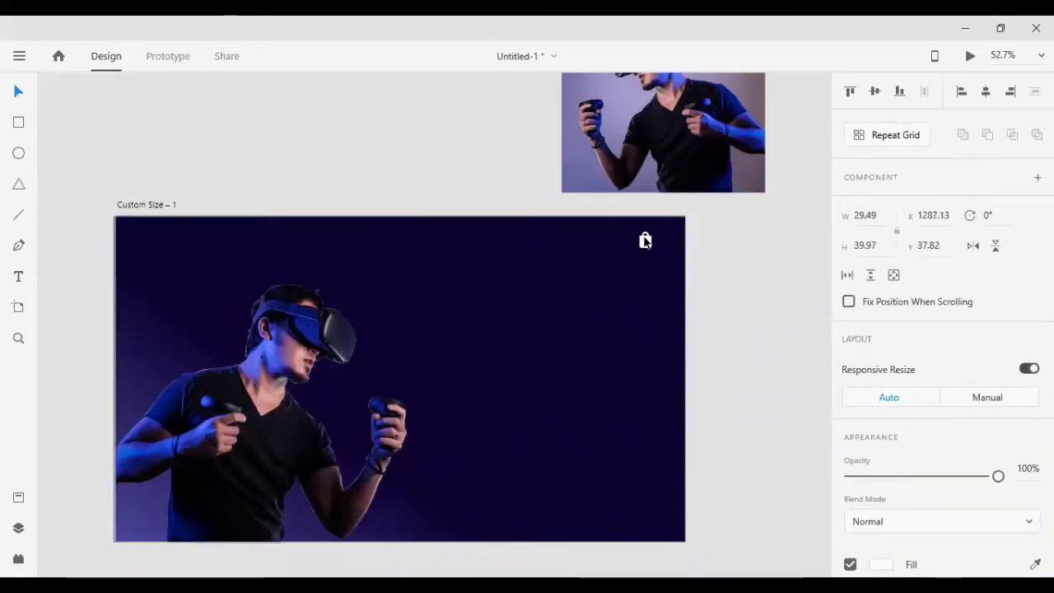
Add a HOME text label in Segoe UI Regular 20 just above the artboard
{"action": "left_click", "coordinate": [19, 276]}
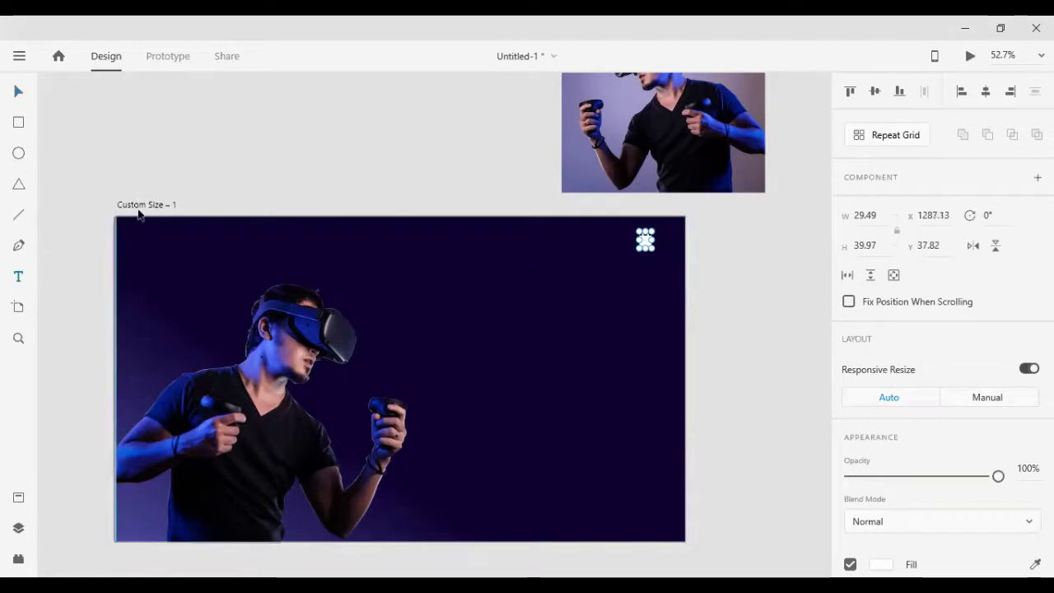
{"action": "left_click", "coordinate": [257, 191]}
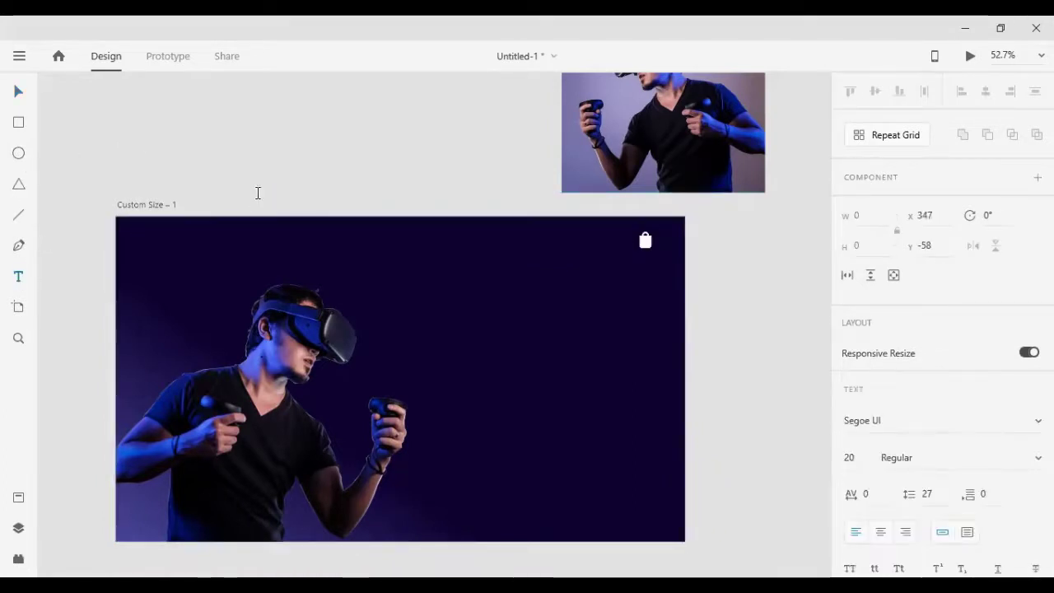
{"action": "type", "text": "HO"}
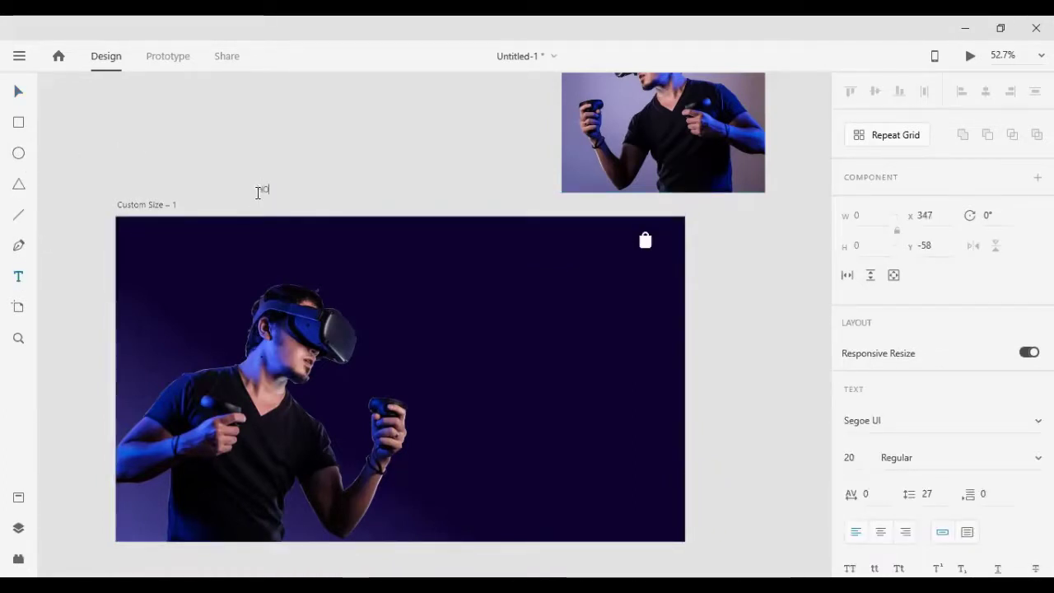
{"action": "type", "text": "ME"}
{"action": "key", "text": "Escape"}
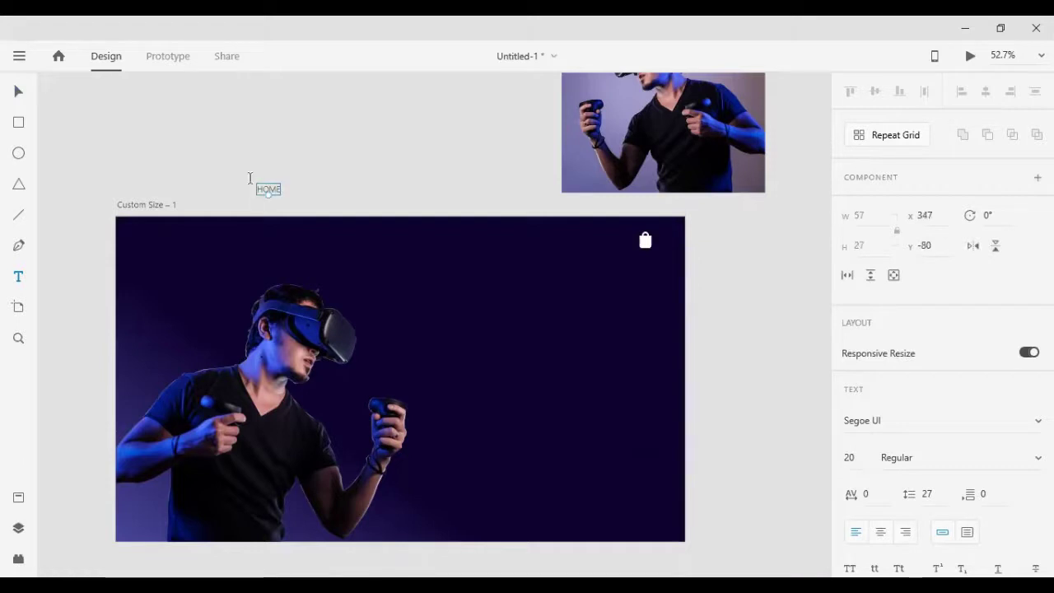
{"action": "left_click", "coordinate": [18, 91]}
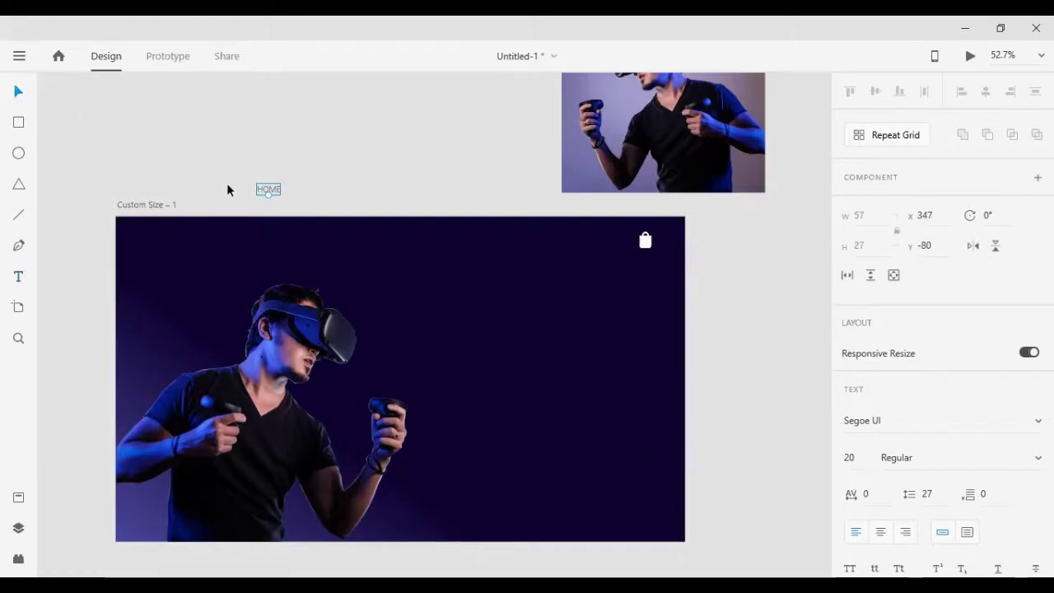
{"action": "key", "text": "Return"}
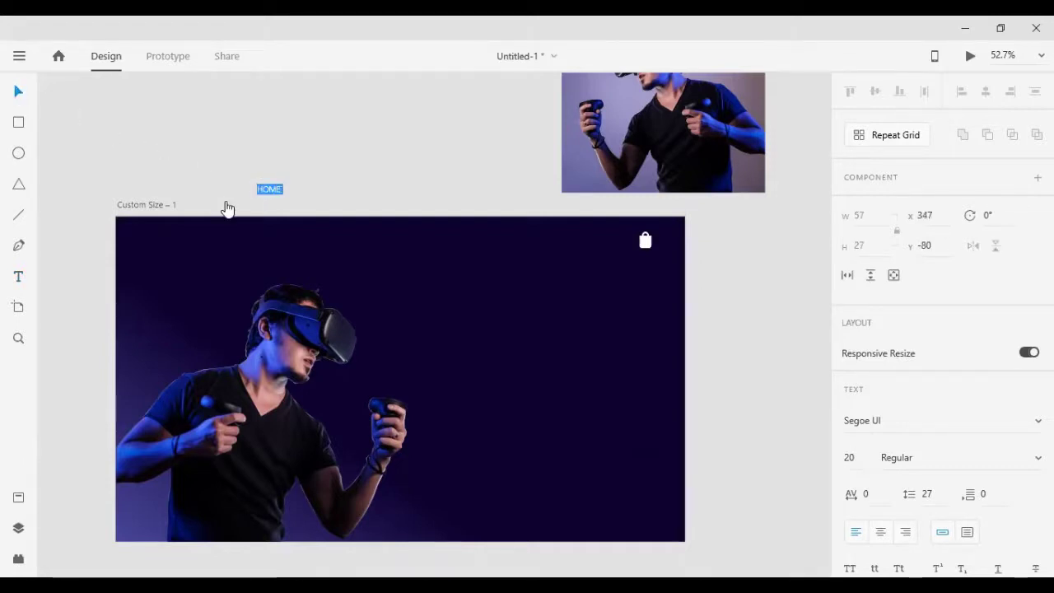
{"action": "left_click", "coordinate": [45, 99]}
Duplicate the HOME label and shift the copy right along the same line to X 417
{"action": "left_click_drag", "start_coordinate": [177, 144], "coordinate": [299, 207]}
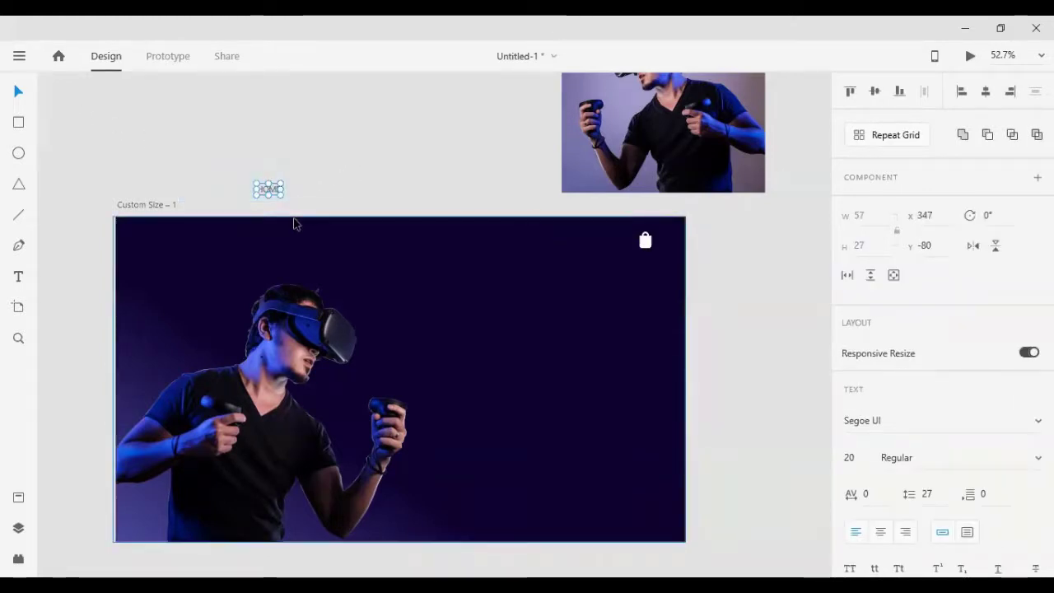
{"action": "key", "text": "shift+Right"}
{"action": "key", "text": "shift+Right"}
{"action": "key", "text": "shift+Right"}
{"action": "key", "text": "shift+Right"}
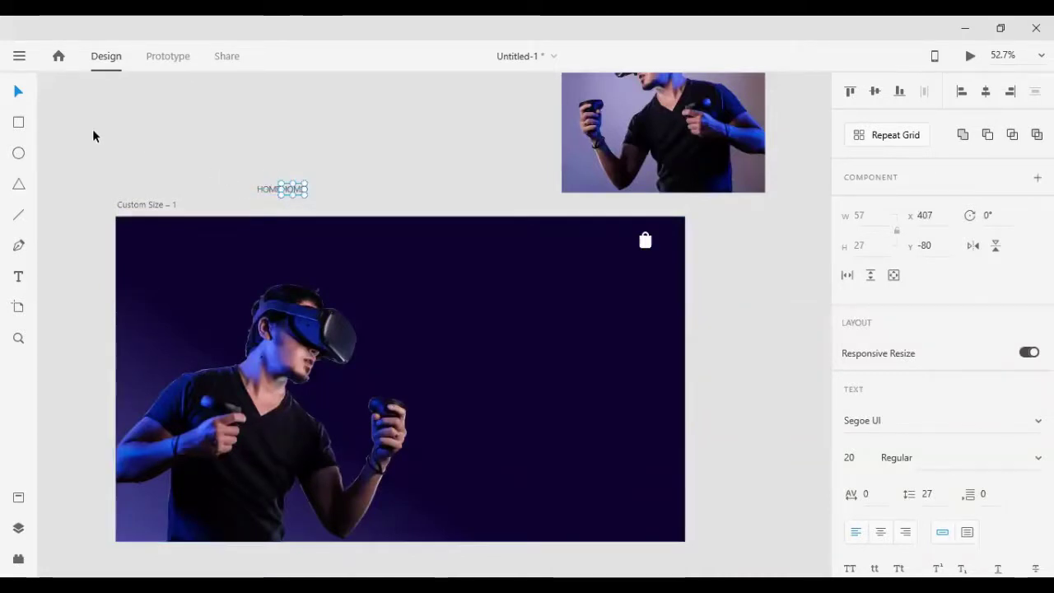
{"action": "left_click", "coordinate": [179, 157]}
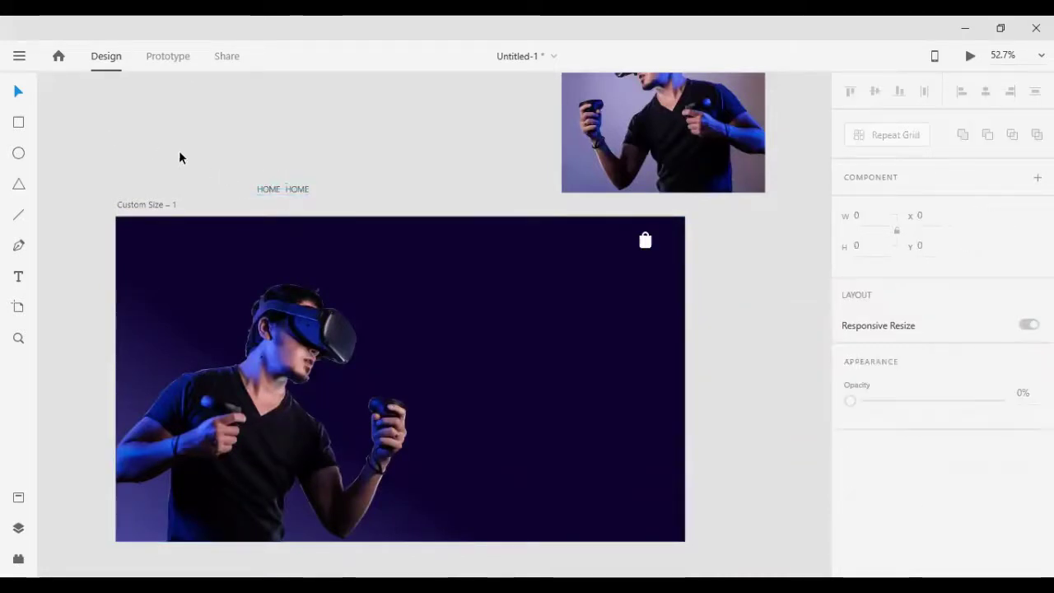
Duplicate both HOME labels and shift the copies right to form a row of four, starting the pair at X 497
{"action": "left_click_drag", "start_coordinate": [193, 160], "coordinate": [334, 207]}
{"action": "key", "text": "ctrl+d"}
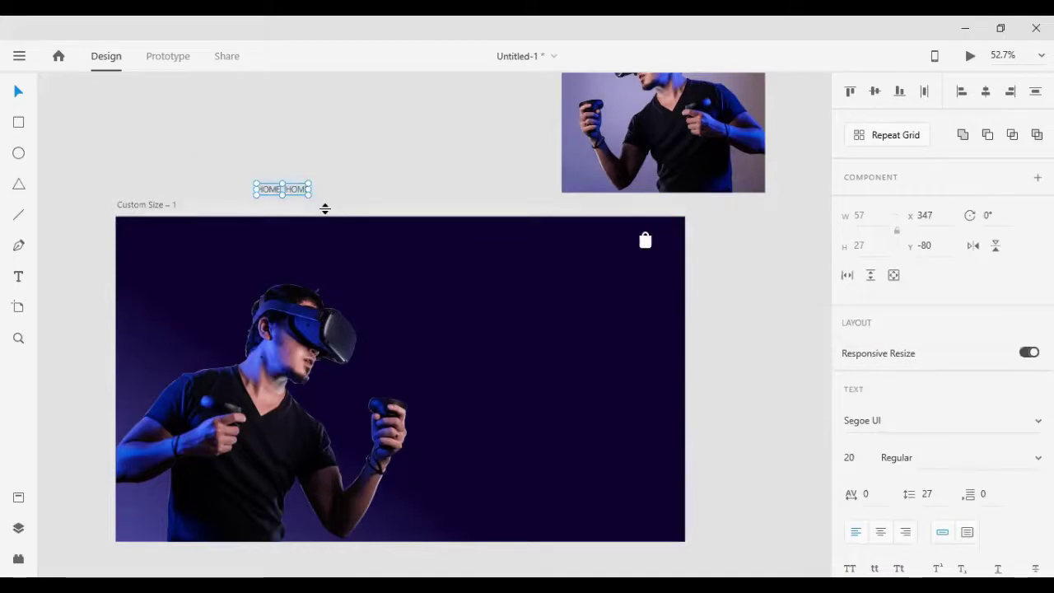
{"action": "key", "text": "shift+Right"}
{"action": "key", "text": "shift+Right"}
{"action": "key", "text": "shift+Right"}
{"action": "key", "text": "shift+Right"}
{"action": "key", "text": "shift+Right"}
{"action": "key", "text": "shift+Right"}
{"action": "key", "text": "shift+Right"}
{"action": "key", "text": "shift+Right"}
{"action": "key", "text": "shift+Right"}
{"action": "key", "text": "shift+Right"}
{"action": "key", "text": "shift+Right"}
{"action": "key", "text": "shift+Right"}
{"action": "key", "text": "shift+Right"}
{"action": "key", "text": "shift+Right"}
{"action": "key", "text": "shift+Right"}
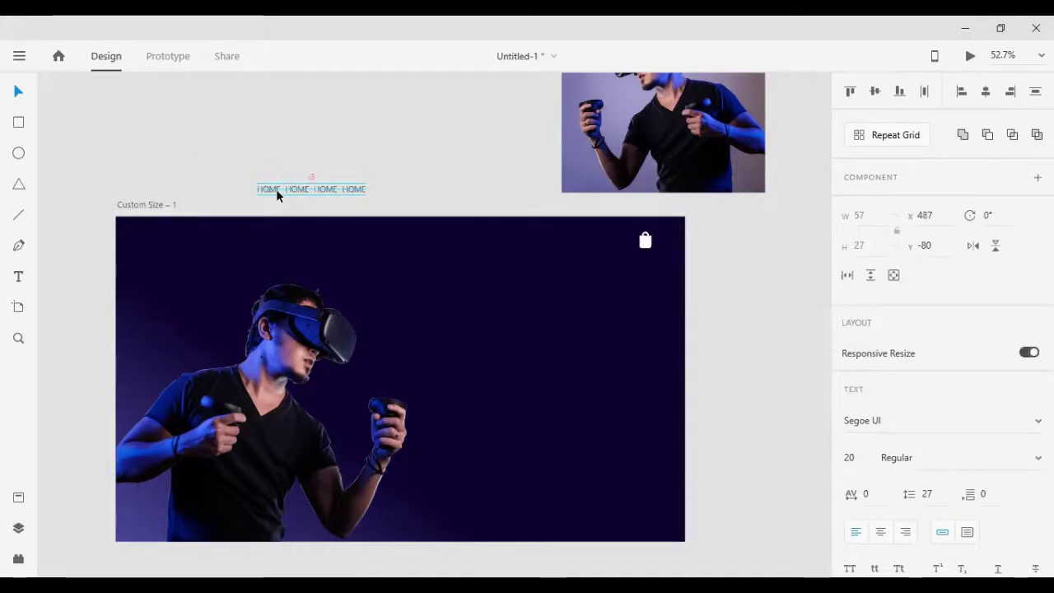
Change the second HOME label to ABDOUT and move it, along with one HOME label, above the row
{"action": "left_click", "coordinate": [232, 177]}
{"action": "double_click", "coordinate": [299, 189]}
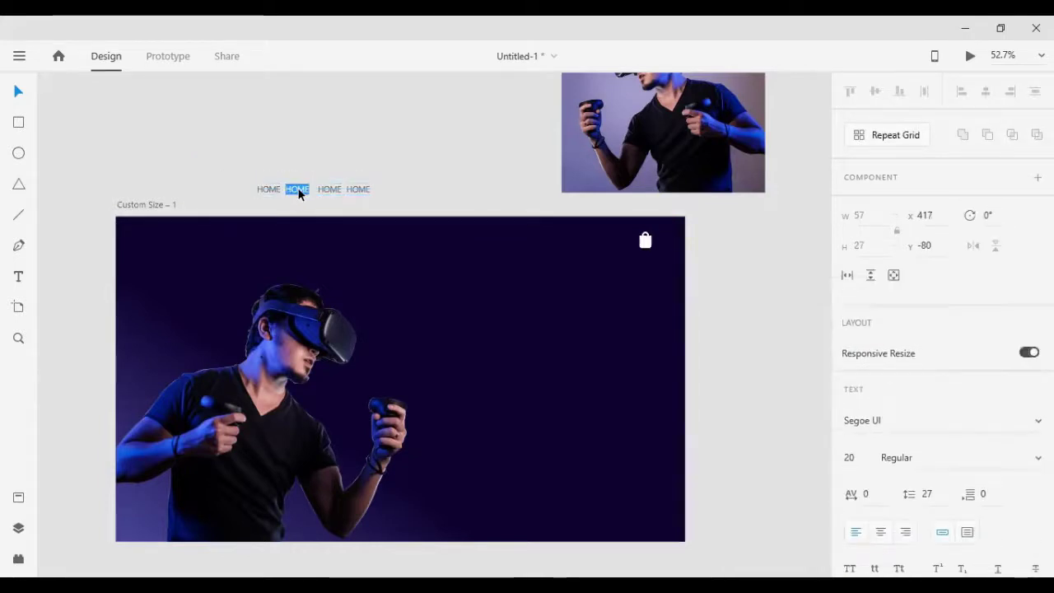
{"action": "type", "text": "ABOUT"}
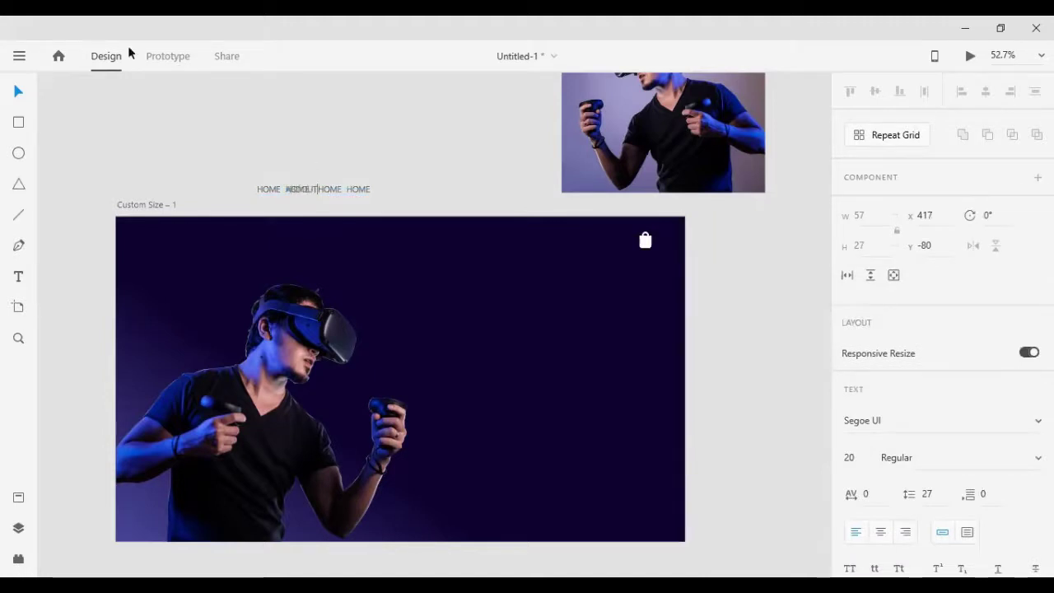
{"action": "left_click", "coordinate": [118, 121]}
{"action": "left_click_drag", "start_coordinate": [332, 186], "coordinate": [244, 138]}
{"action": "left_click", "coordinate": [219, 179]}
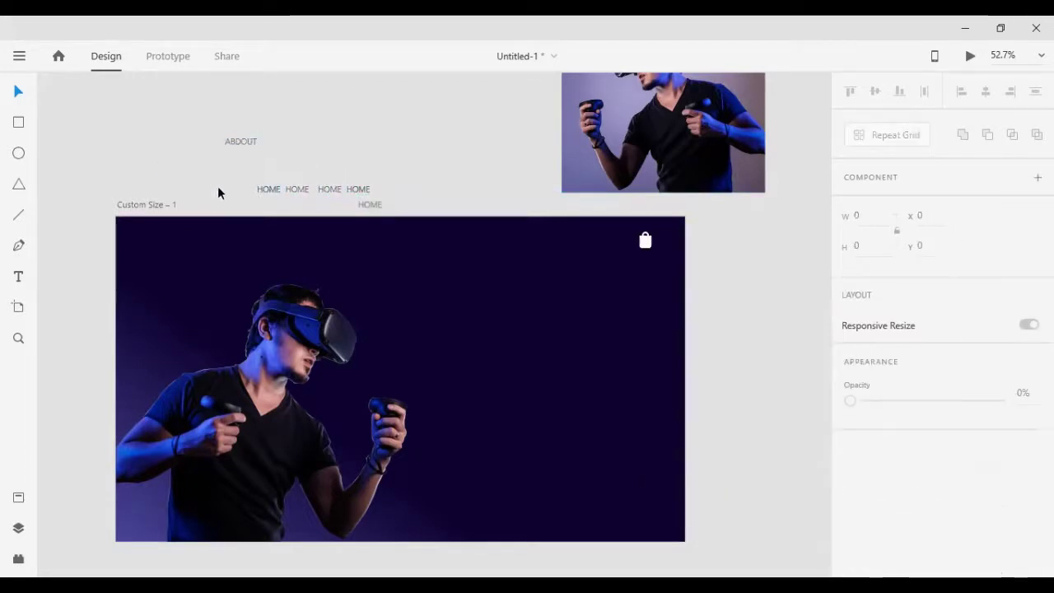
{"action": "left_click_drag", "start_coordinate": [264, 190], "coordinate": [168, 149]}
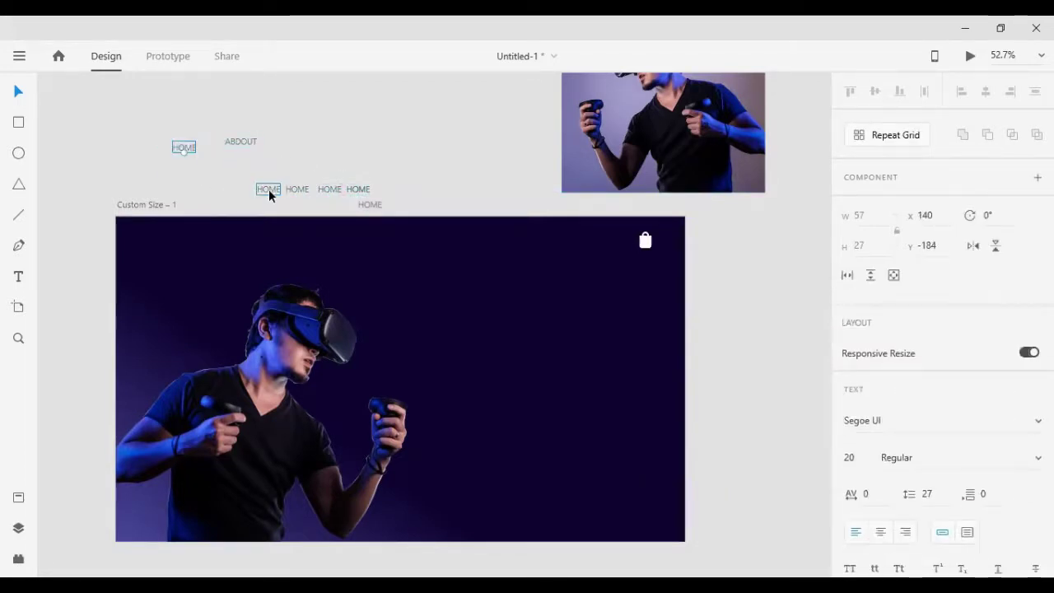
Move the row's first HOME label up and to the left and change its text to SHOP
{"action": "left_click_drag", "start_coordinate": [268, 189], "coordinate": [219, 177]}
{"action": "double_click", "coordinate": [221, 177]}
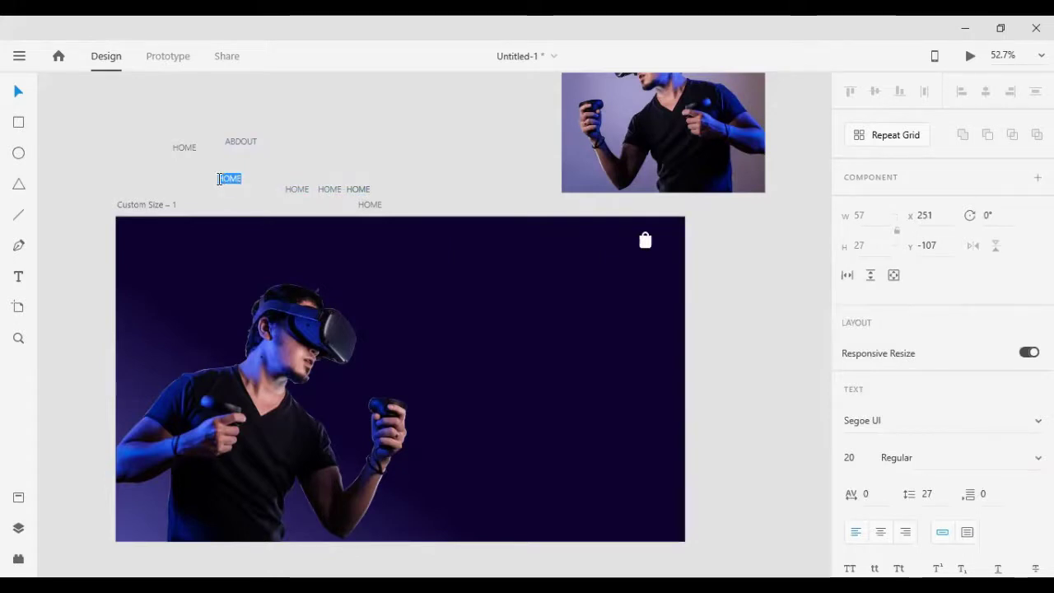
{"action": "key", "text": "BackSpace"}
{"action": "type", "text": "SHOP"}
Change the next HOME label in the row to CONTACTS and move it beside SHOP
{"action": "left_click", "coordinate": [295, 188]}
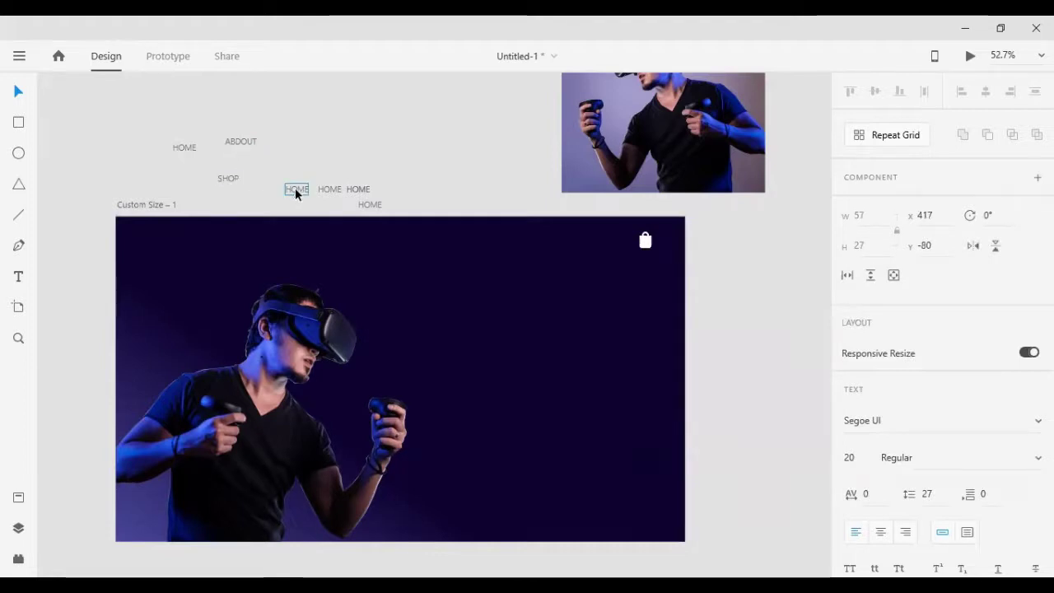
{"action": "double_click", "coordinate": [290, 187]}
{"action": "key", "text": "BackSpace"}
{"action": "type", "text": "CONTA"}
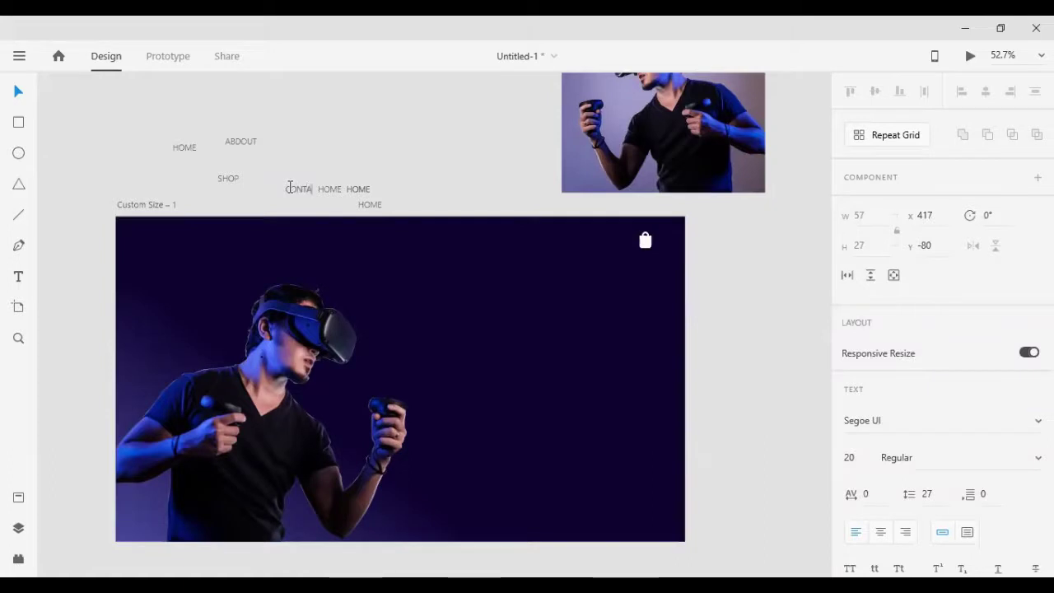
{"action": "type", "text": "CT"}
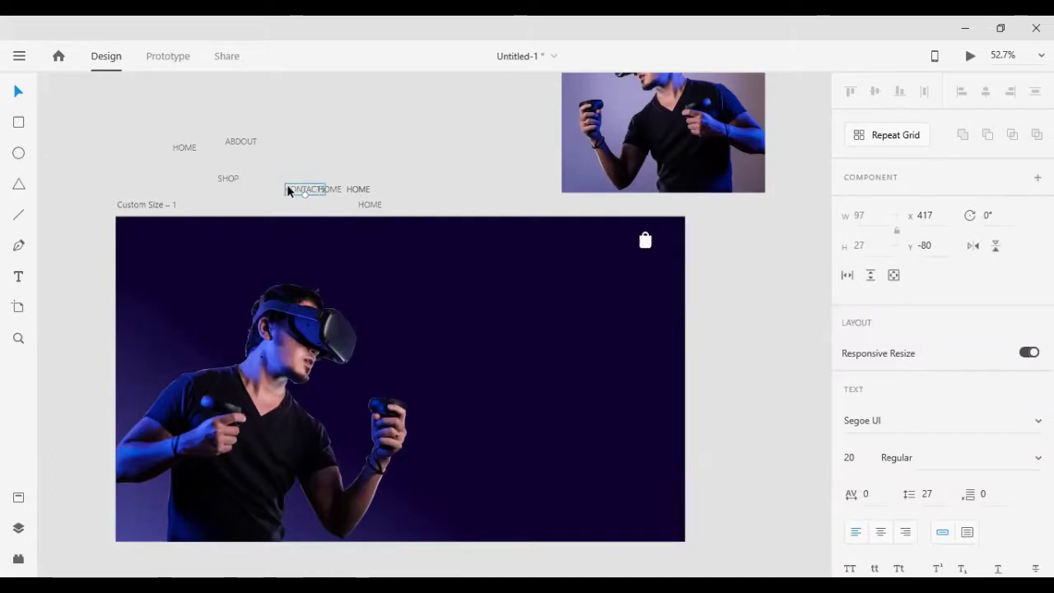
{"action": "left_click_drag", "start_coordinate": [287, 187], "coordinate": [260, 182]}
Change the following HOME label to OFFERS and move it above the row
{"action": "double_click", "coordinate": [324, 191]}
{"action": "type", "text": "C"}
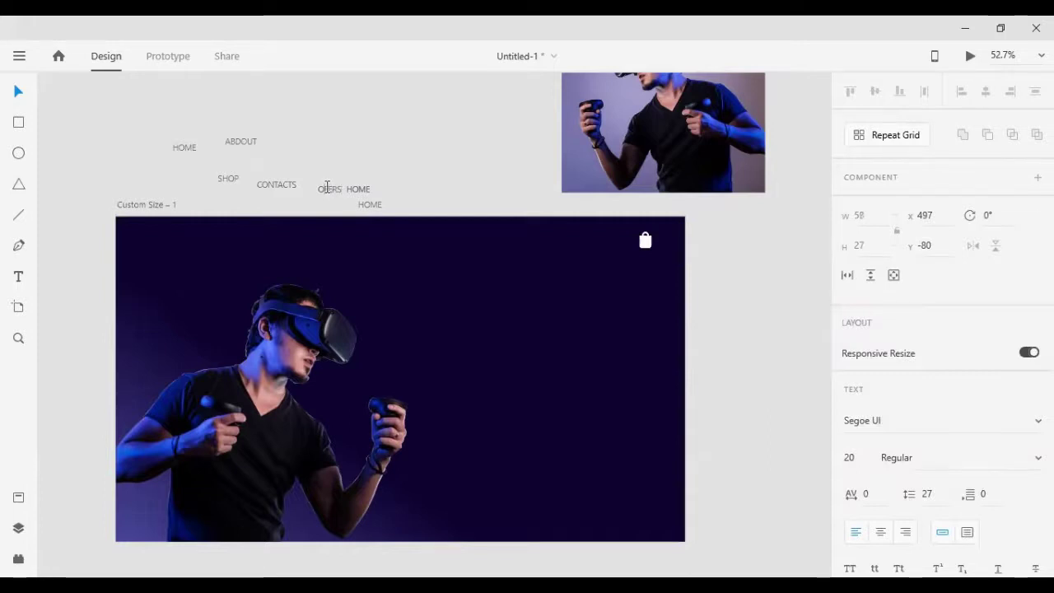
{"action": "key", "text": "Escape"}
{"action": "double_click", "coordinate": [325, 190]}
{"action": "left_click", "coordinate": [325, 190]}
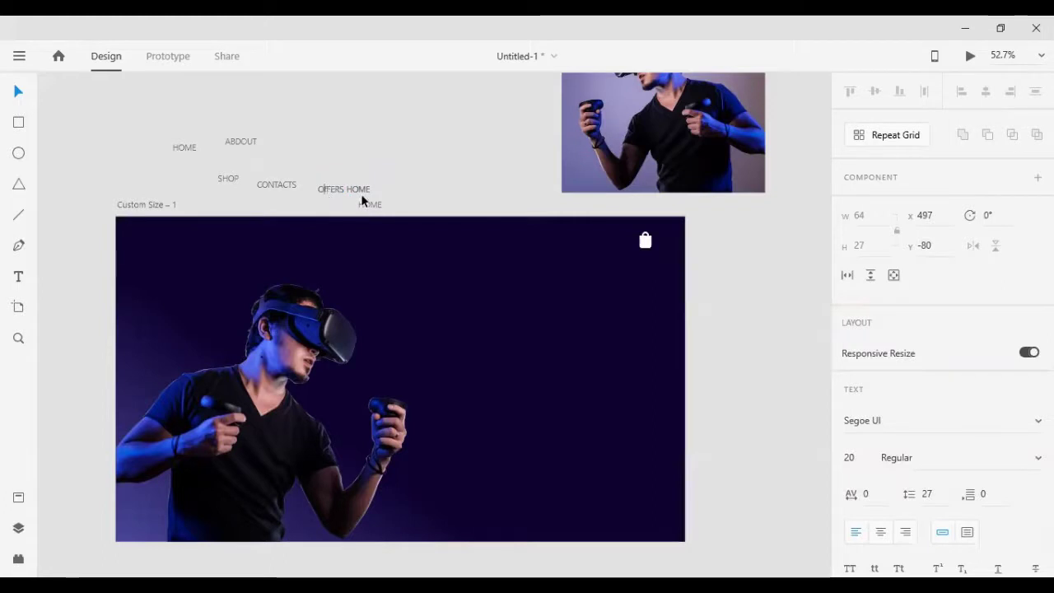
{"action": "type", "text": "F"}
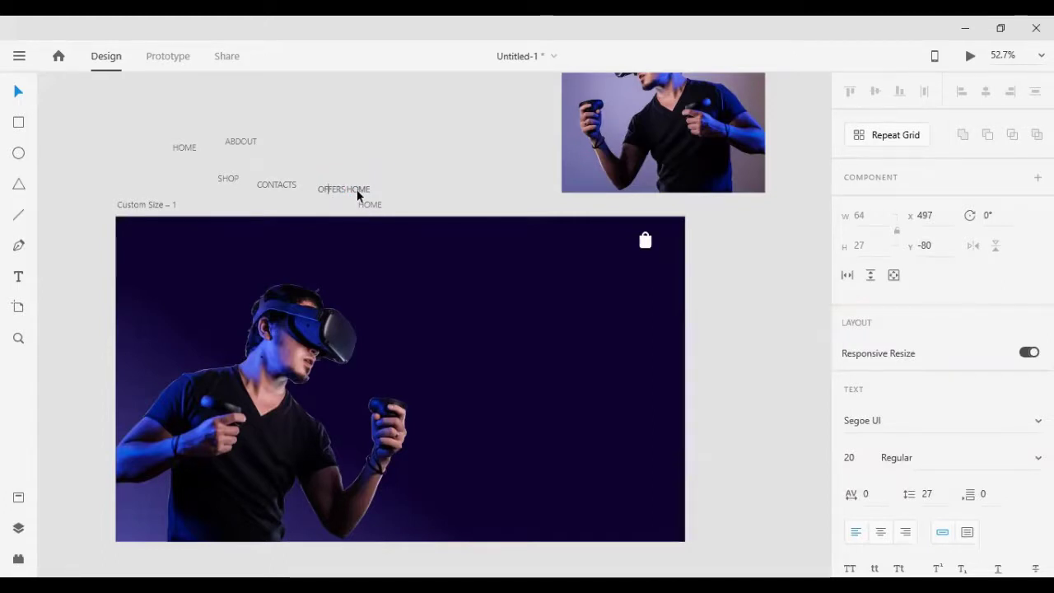
{"action": "key", "text": "Escape"}
{"action": "left_click_drag", "start_coordinate": [332, 189], "coordinate": [338, 167]}
Change the text of the HOME label at the row's right end to MORE
{"action": "double_click", "coordinate": [355, 191]}
{"action": "left_click", "coordinate": [357, 193]}
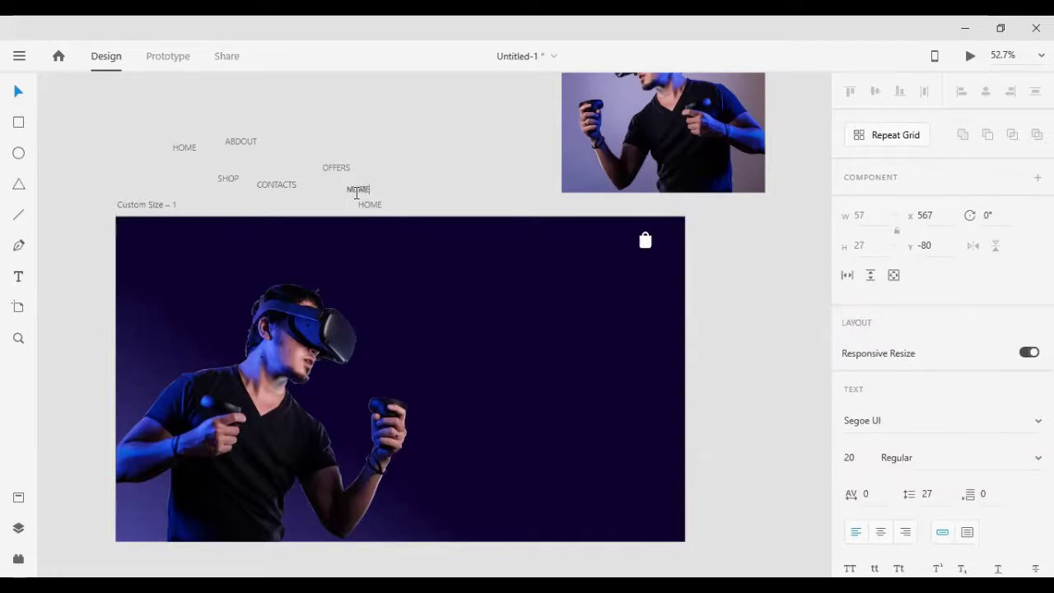
{"action": "key", "text": "Escape"}
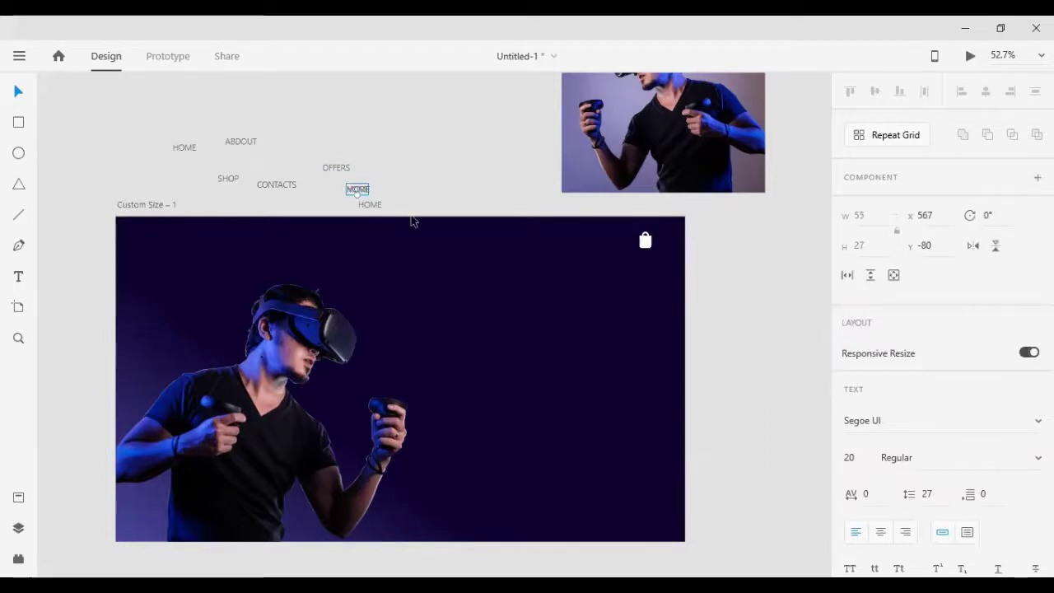
Move the MORE label beside CONTACTS and delete the leftover HOME labels above the artboard
{"action": "left_click_drag", "start_coordinate": [359, 188], "coordinate": [301, 179]}
{"action": "left_click", "coordinate": [370, 189]}
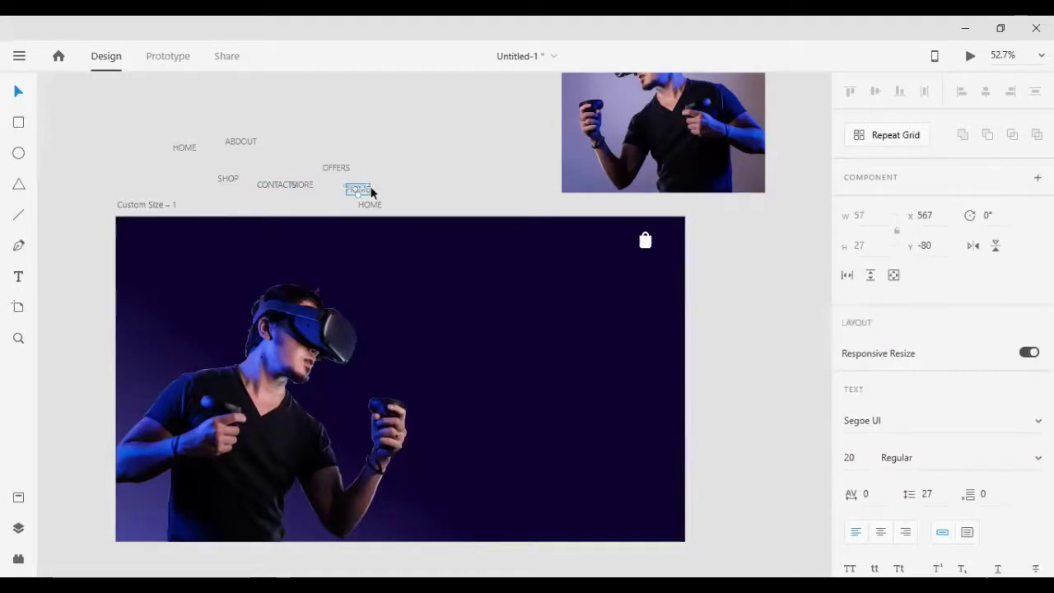
{"action": "key", "text": "Delete"}
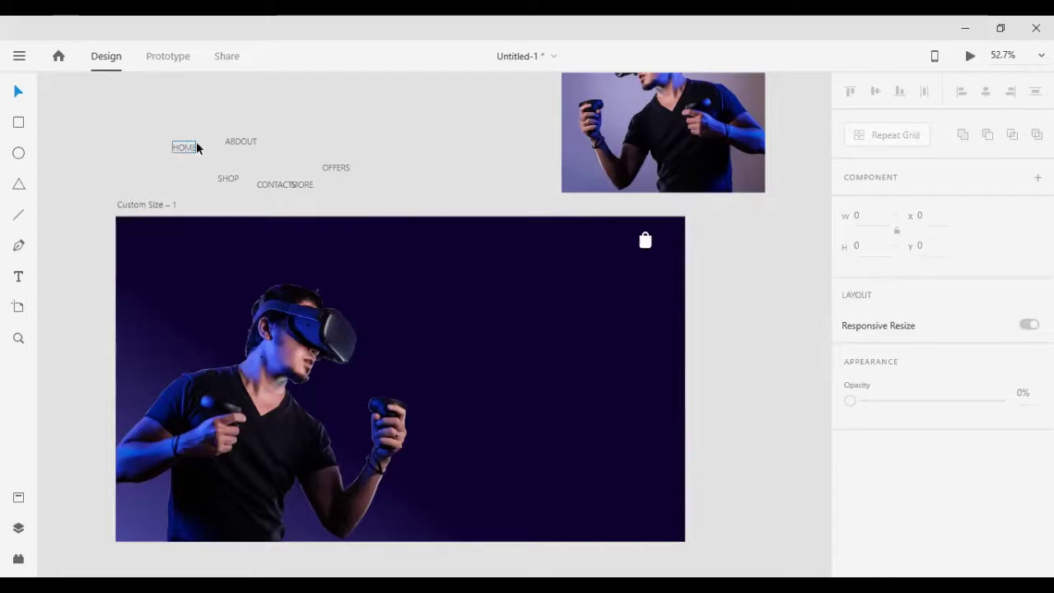
Move the HOME label in line with the artboard's left edge, correct ABDOUT to ABOUT and place it beside HOME
{"action": "left_click_drag", "start_coordinate": [195, 146], "coordinate": [132, 134]}
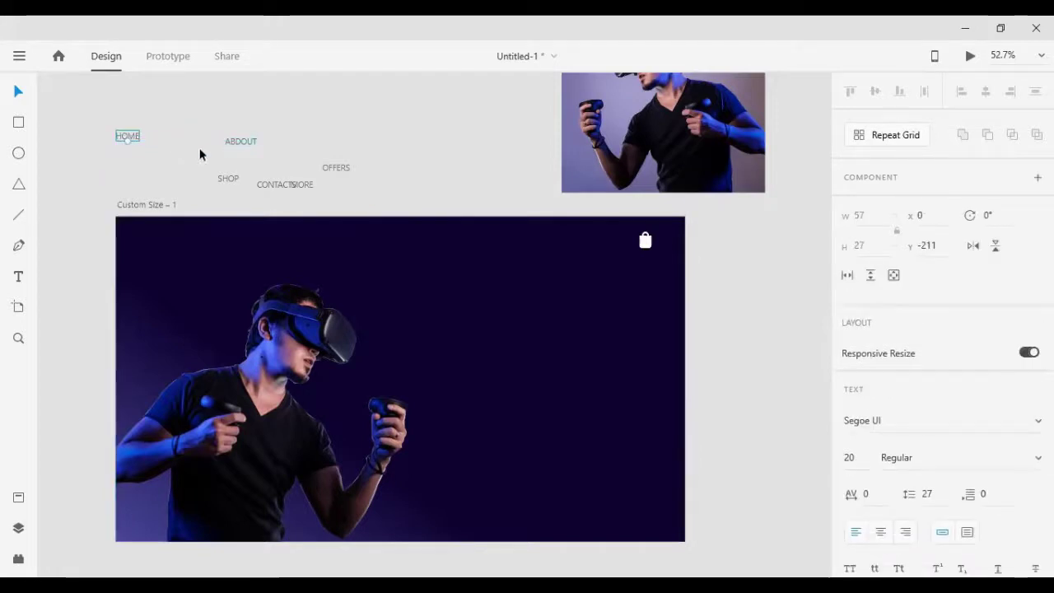
{"action": "left_click", "coordinate": [254, 132]}
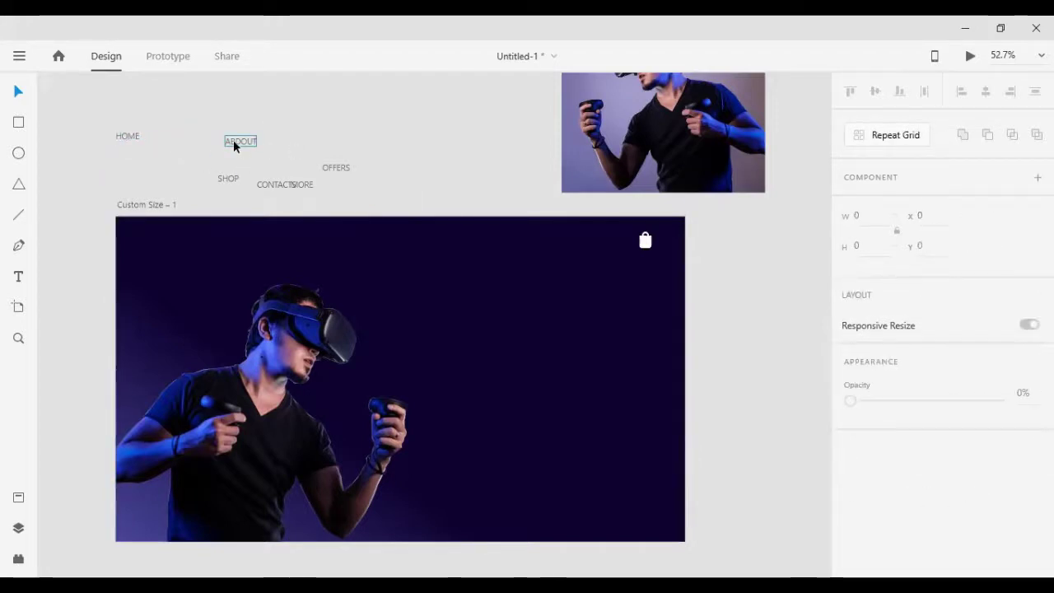
{"action": "double_click", "coordinate": [234, 141]}
{"action": "type", "text": "ABOUT"}
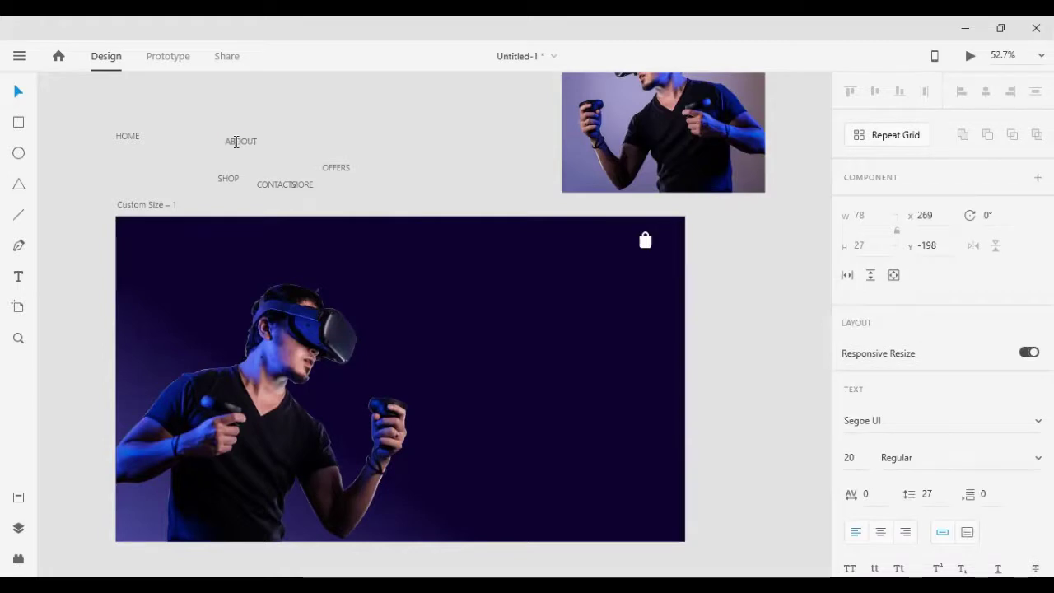
{"action": "key", "text": "Escape"}
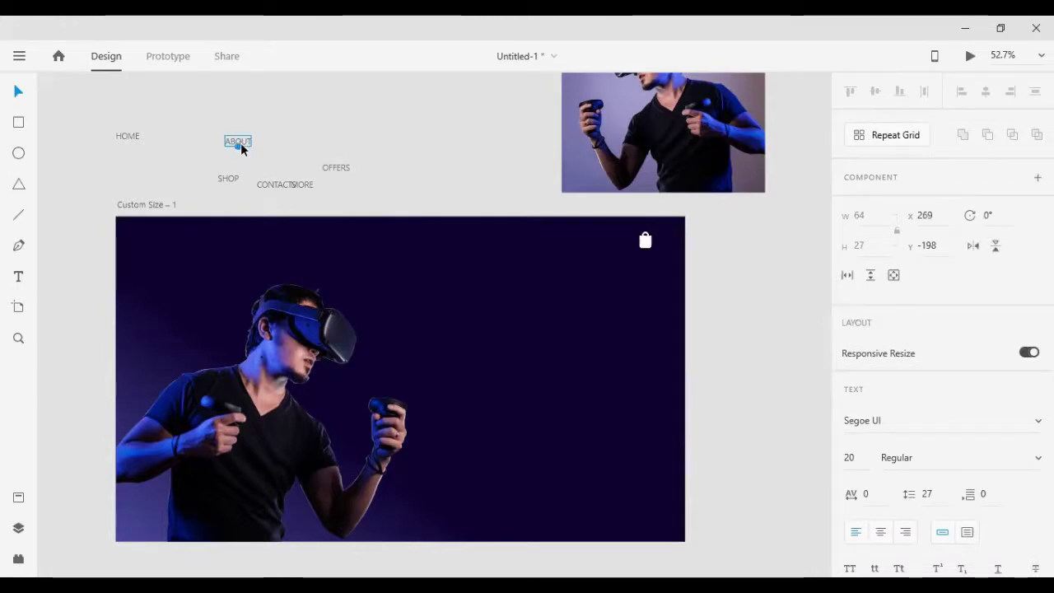
{"action": "left_click_drag", "start_coordinate": [240, 142], "coordinate": [185, 142]}
Arrange the SHOP, OFFERS, CONTACTS and MORE labels in that order after ABOUT
{"action": "left_click_drag", "start_coordinate": [226, 177], "coordinate": [234, 147]}
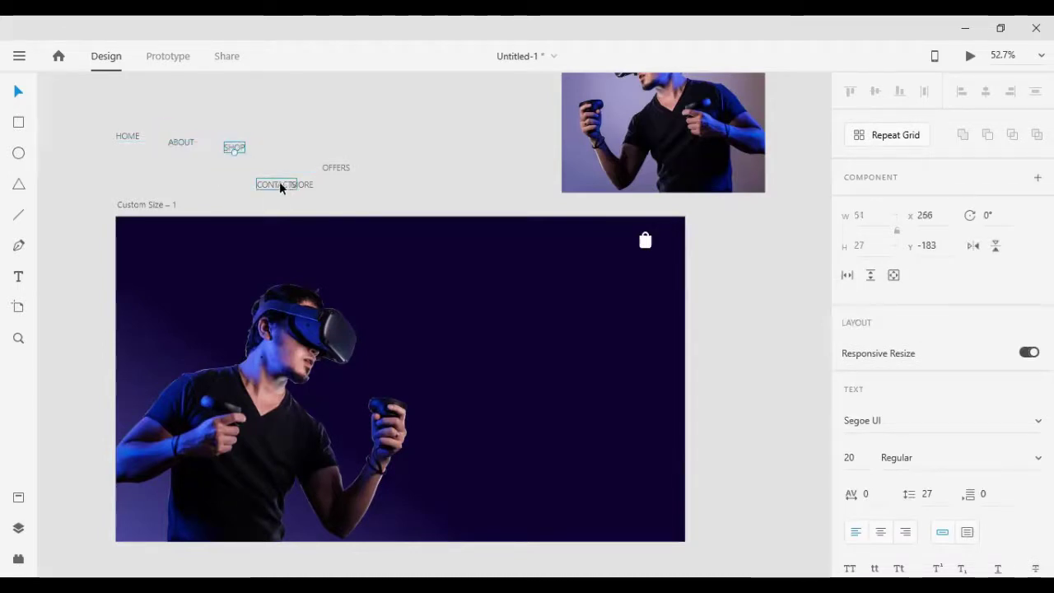
{"action": "left_click_drag", "start_coordinate": [280, 182], "coordinate": [237, 198]}
{"action": "left_click", "coordinate": [298, 185]}
{"action": "left_click_drag", "start_coordinate": [336, 167], "coordinate": [278, 153]}
{"action": "left_click_drag", "start_coordinate": [312, 184], "coordinate": [339, 193]}
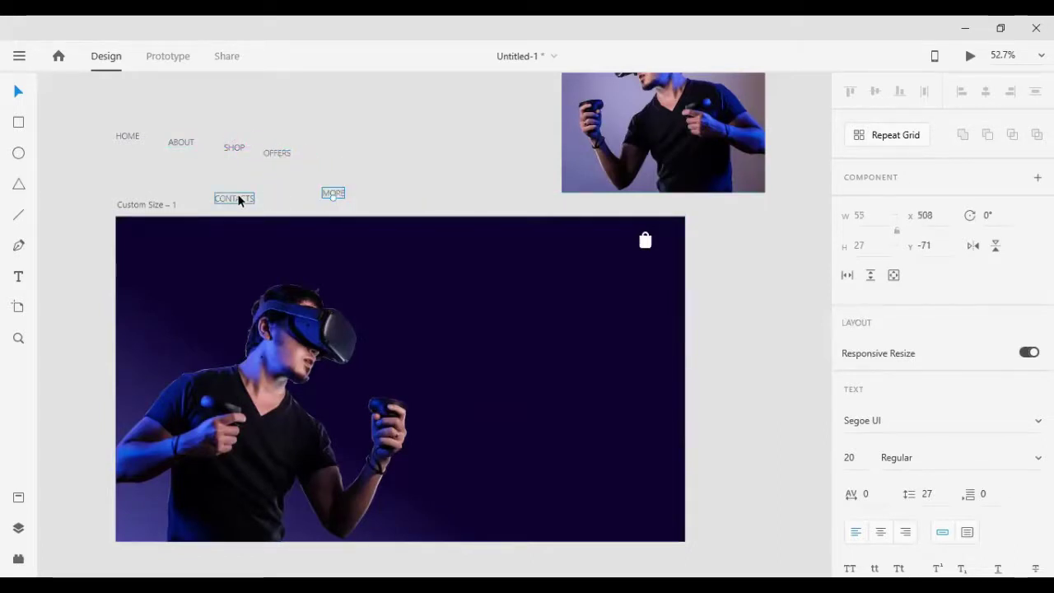
{"action": "left_click_drag", "start_coordinate": [237, 196], "coordinate": [307, 161]}
Align all six navigation labels on their vertical middles and distribute them evenly horizontally
{"action": "left_click_drag", "start_coordinate": [83, 125], "coordinate": [343, 195]}
{"action": "left_click", "coordinate": [878, 92]}
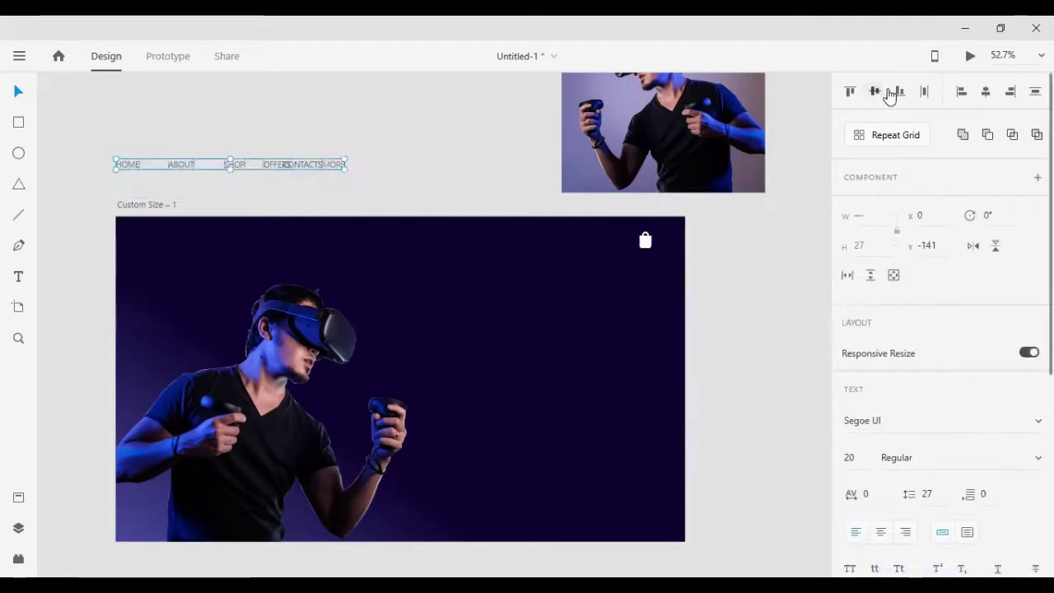
{"action": "left_click", "coordinate": [923, 91]}
Set the font size of the six navigation labels to 16
{"action": "scroll", "coordinate": [867, 418], "scroll_direction": "down", "scroll_amount": 2}
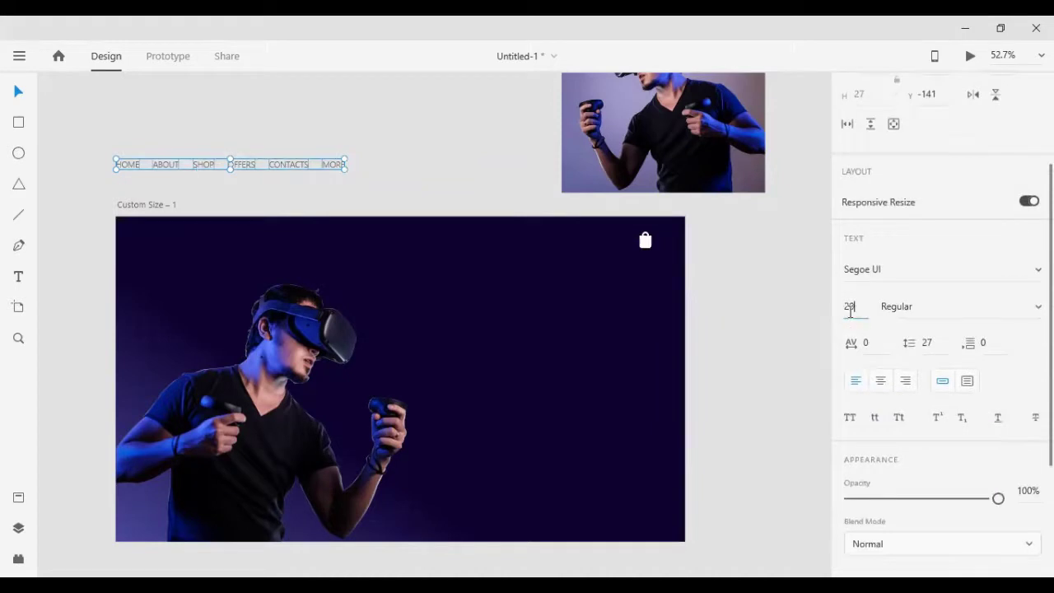
{"action": "left_click_drag", "start_coordinate": [851, 311], "coordinate": [836, 319]}
{"action": "type", "text": "16"}
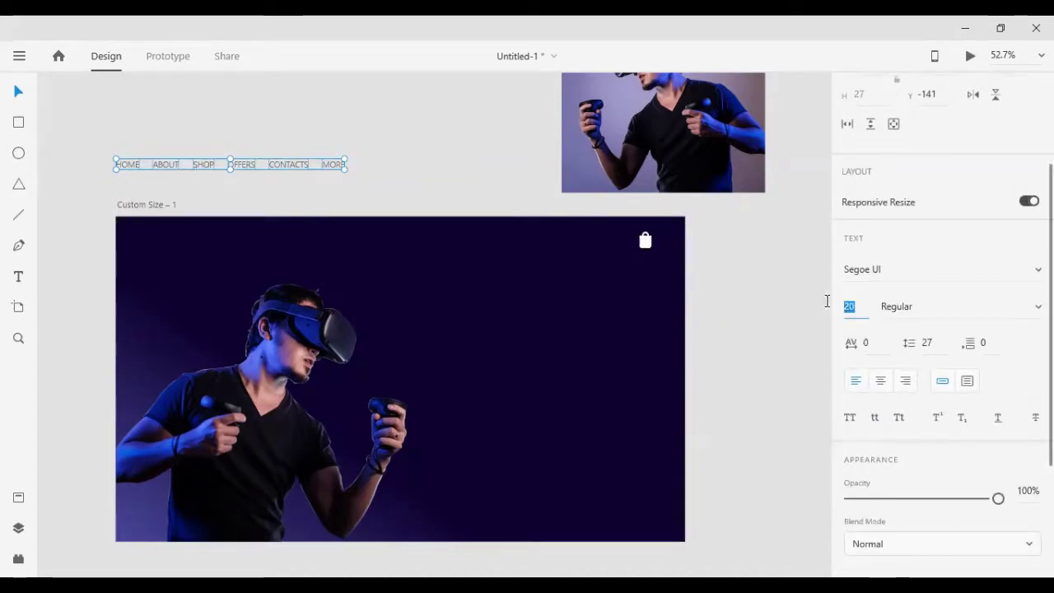
{"action": "type", "text": "16"}
{"action": "key", "text": "Return"}
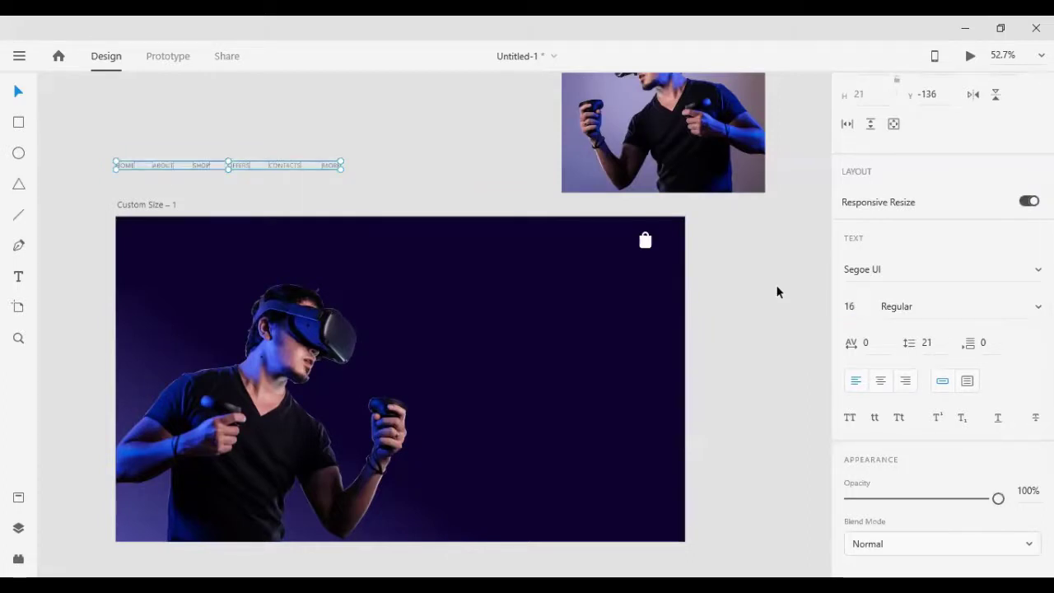
Change the fill colour of the navigation labels to white (#FFFFFF)
{"action": "scroll", "coordinate": [773, 456], "scroll_direction": "down", "scroll_amount": 1}
{"action": "scroll", "coordinate": [861, 448], "scroll_direction": "down", "scroll_amount": 1}
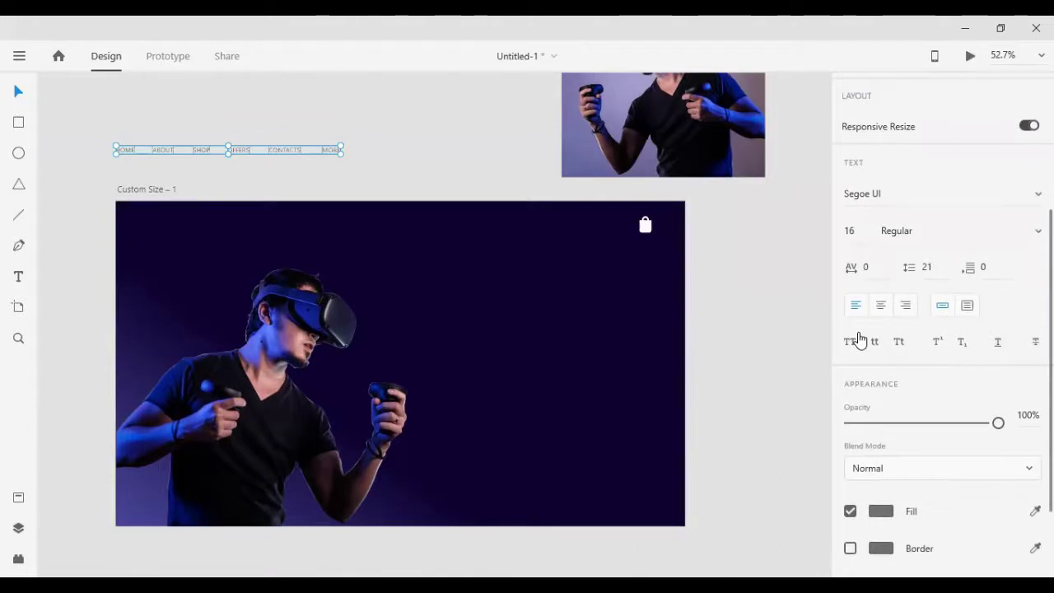
{"action": "scroll", "coordinate": [913, 410], "scroll_direction": "down", "scroll_amount": 2}
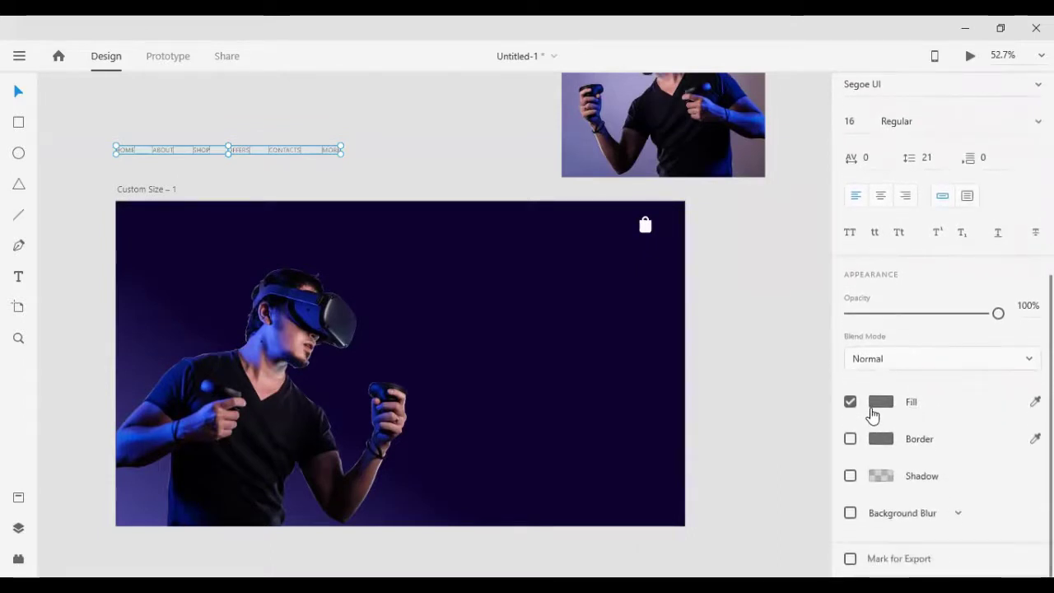
{"action": "left_click", "coordinate": [879, 407]}
{"action": "left_click_drag", "start_coordinate": [709, 356], "coordinate": [608, 259]}
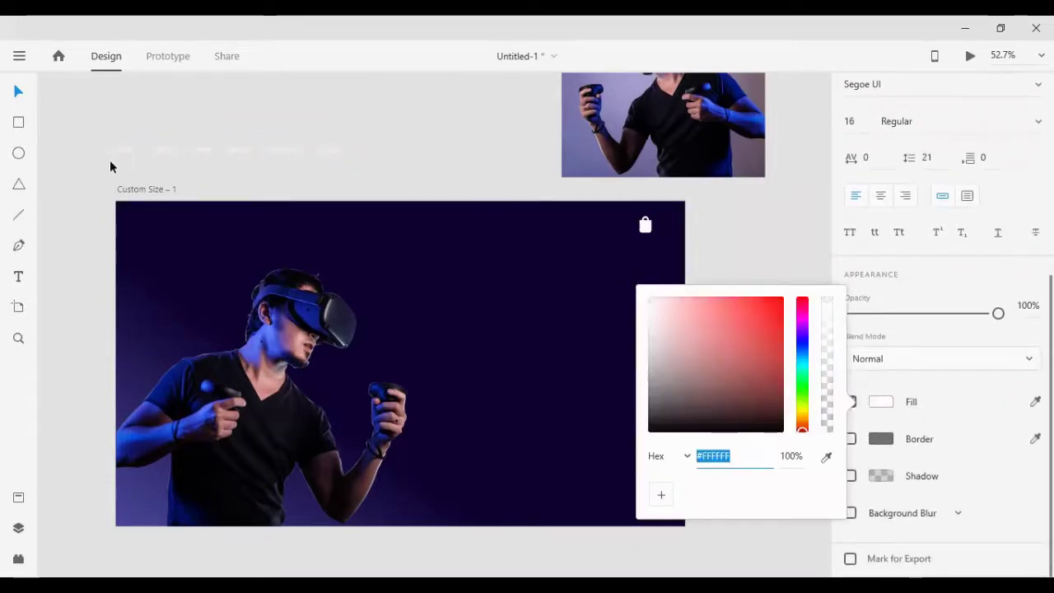
Move the navigation labels onto the upper part of the artboard and centre them horizontally with the background
{"action": "left_click_drag", "start_coordinate": [242, 151], "coordinate": [454, 224]}
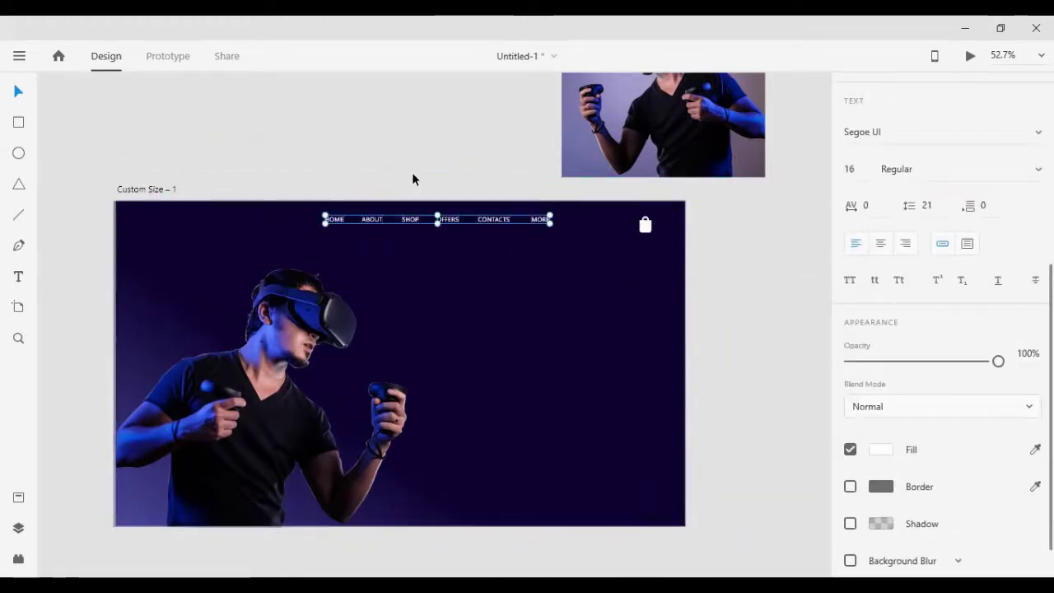
{"action": "left_click", "coordinate": [508, 332], "text": "shift"}
{"action": "scroll", "coordinate": [925, 193], "scroll_direction": "up", "scroll_amount": 2}
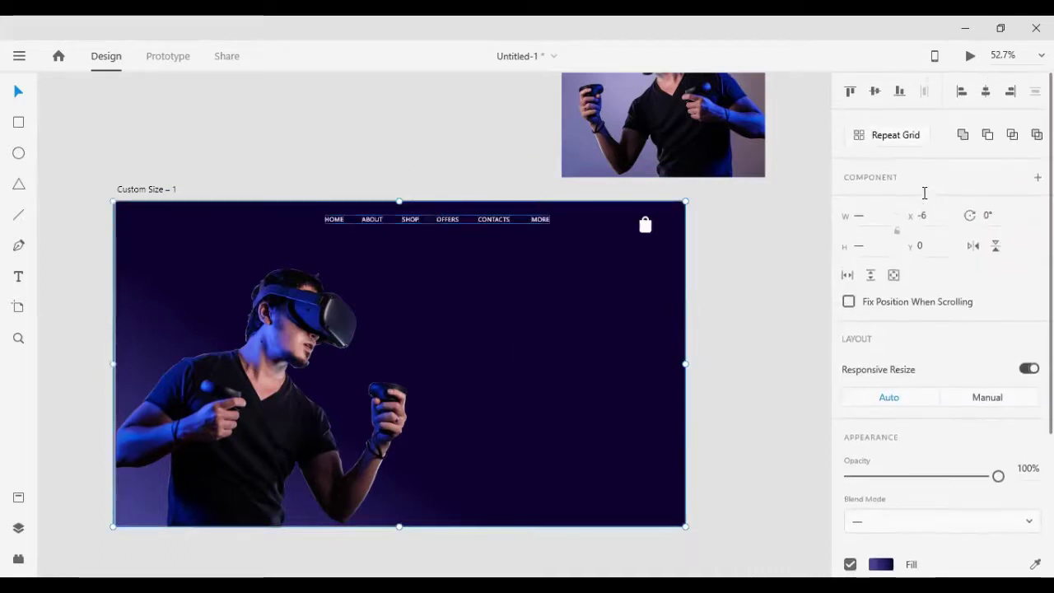
{"action": "left_click", "coordinate": [985, 91]}
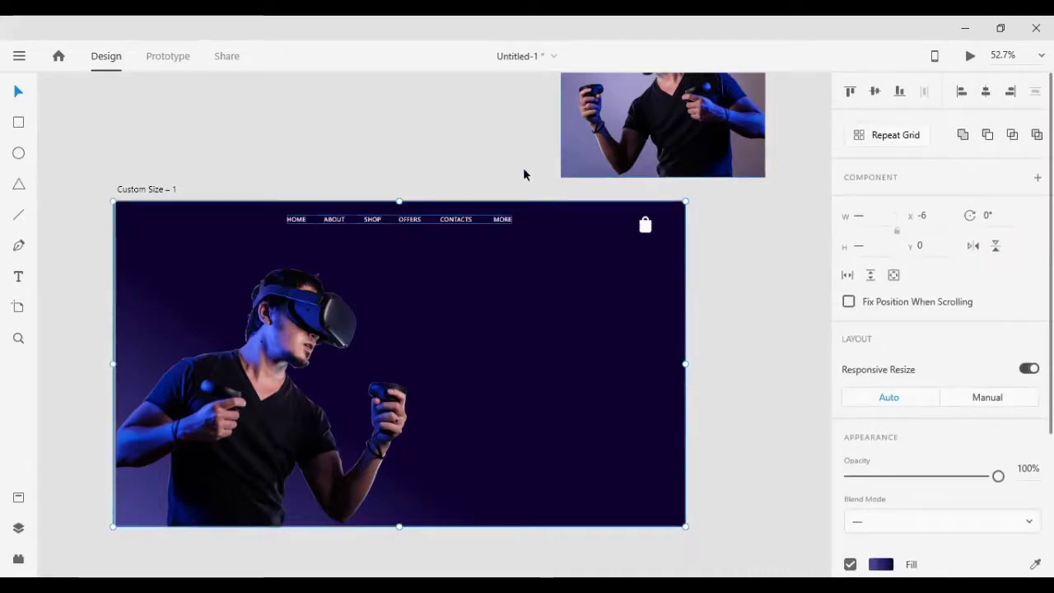
{"action": "left_click", "coordinate": [522, 172]}
Resize the white shopping bag icon proportionally to a width of 17.65
{"action": "left_click", "coordinate": [643, 229]}
{"action": "left_click", "coordinate": [647, 227]}
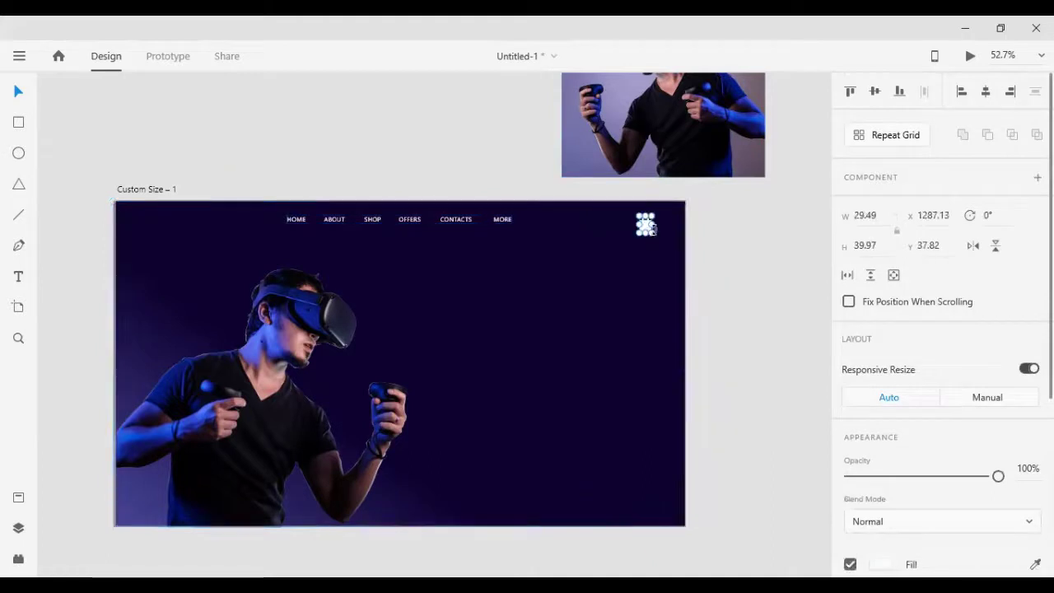
{"action": "key", "text": "alt"}
{"action": "left_click_drag", "start_coordinate": [648, 234], "coordinate": [657, 239]}
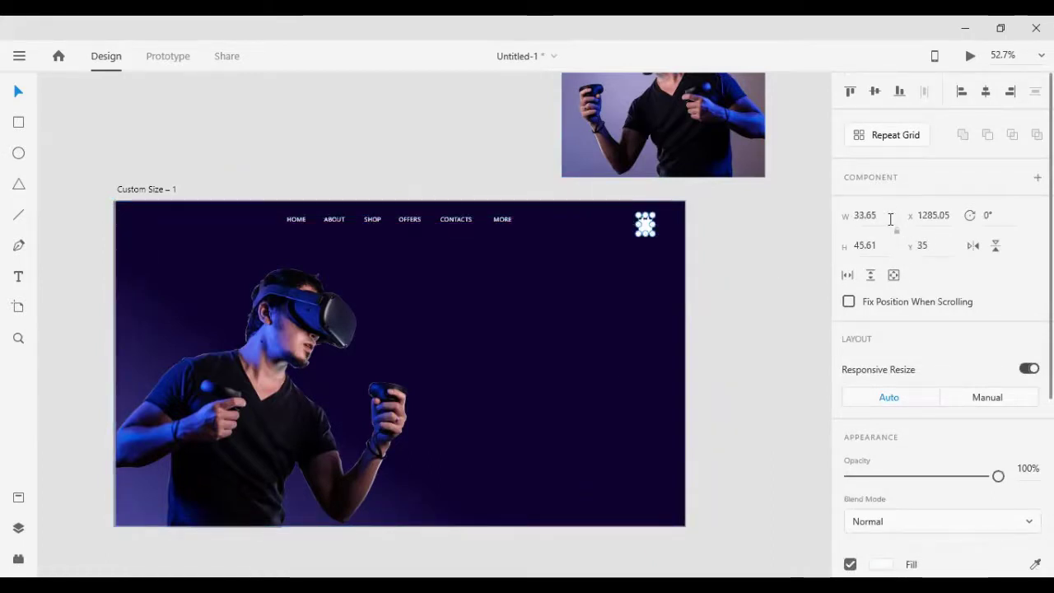
{"action": "left_click", "coordinate": [890, 215]}
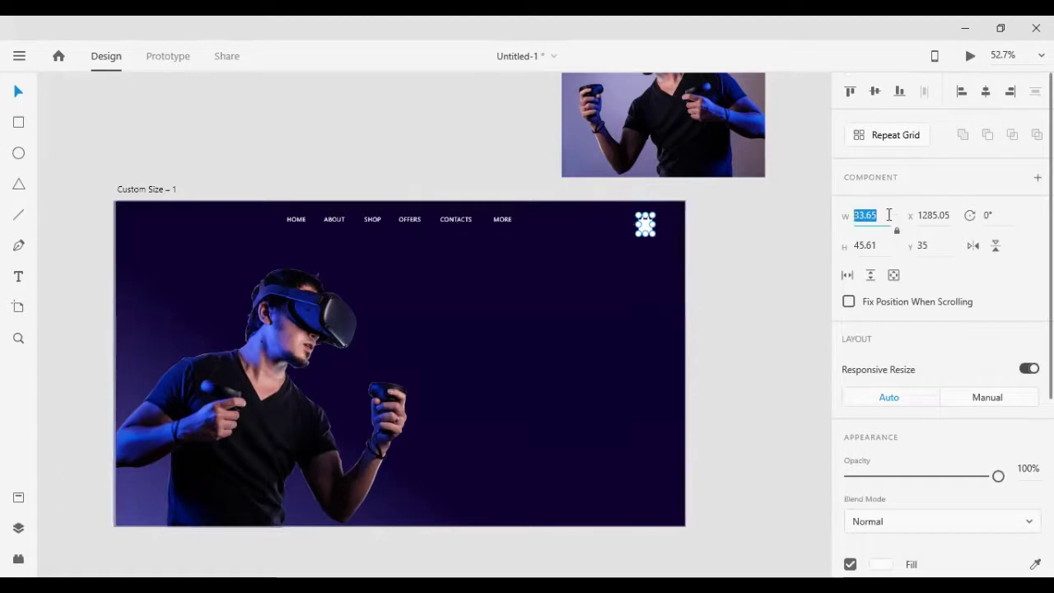
{"action": "type", "text": "23.65"}
{"action": "key", "text": "Return"}
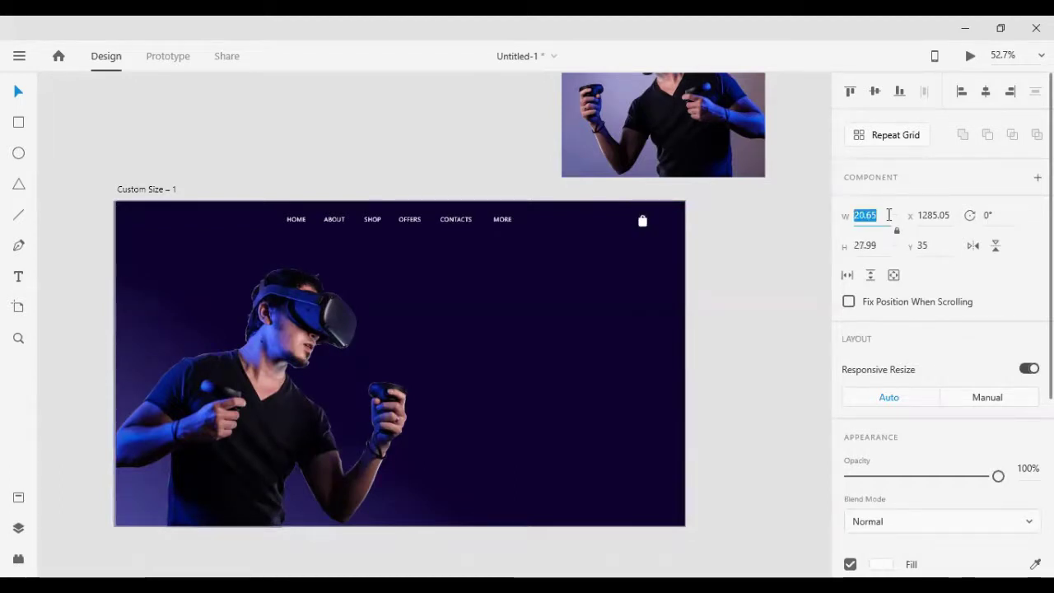
{"action": "type", "text": "18.65"}
{"action": "key", "text": "Return"}
{"action": "key", "text": "Down"}
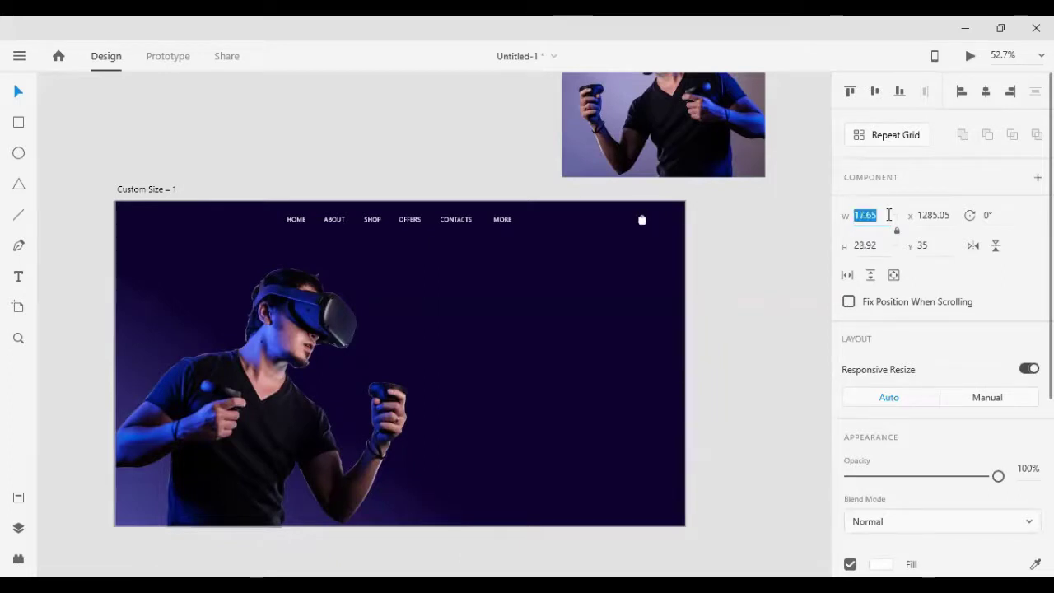
Align the shopping bag icon and the navigation menu on their vertical middles
{"action": "left_click", "coordinate": [502, 219], "text": "shift"}
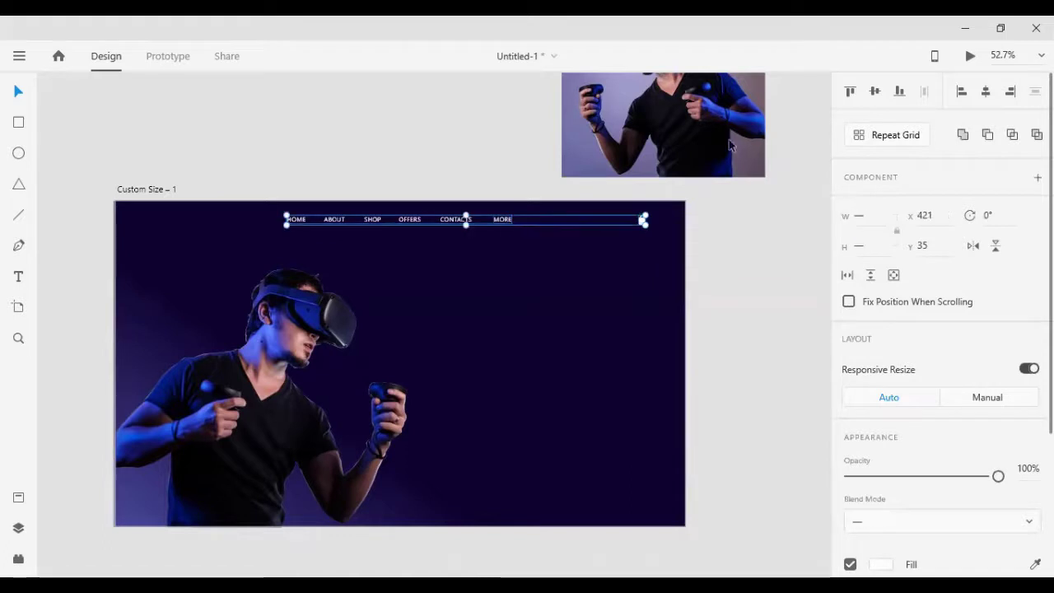
{"action": "left_click", "coordinate": [875, 90]}
{"action": "left_click", "coordinate": [736, 264]}
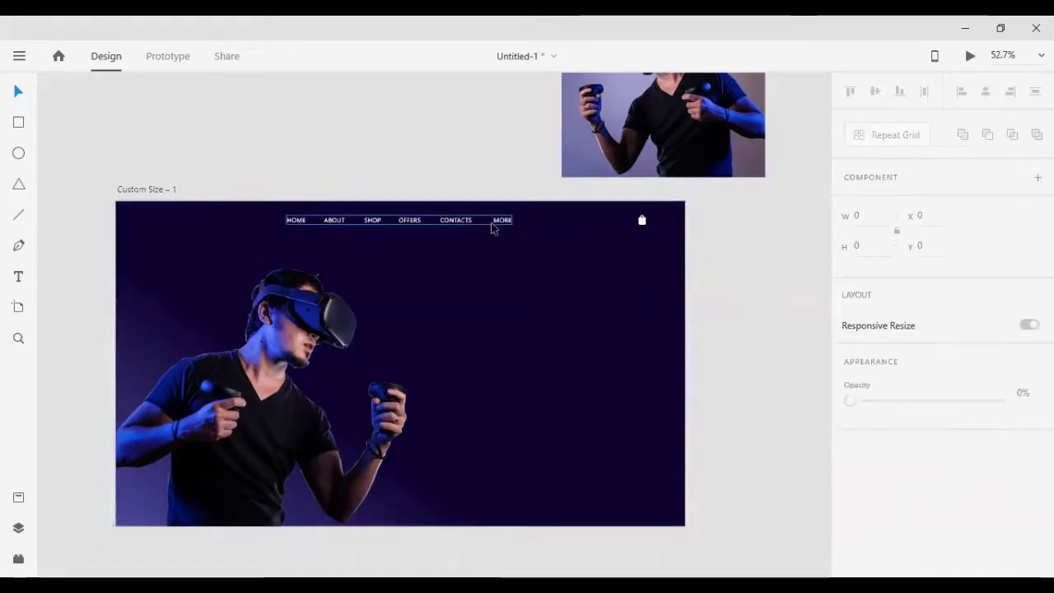
Shift the navigation menu horizontally toward the shopping bag icon, to X 733
{"action": "left_click", "coordinate": [492, 229]}
{"action": "key", "text": "shift+Right"}
{"action": "key", "text": "shift+Right"}
{"action": "key", "text": "shift+Right"}
{"action": "key", "text": "shift+Right"}
{"action": "key", "text": "shift+Right"}
{"action": "key", "text": "shift+Right"}
{"action": "key", "text": "shift+Right"}
{"action": "key", "text": "shift+Right"}
{"action": "key", "text": "shift+Right"}
{"action": "key", "text": "shift+Right"}
{"action": "key", "text": "shift+Right"}
{"action": "key", "text": "shift+Right"}
{"action": "key", "text": "shift+Right"}
{"action": "key", "text": "shift+Right"}
{"action": "key", "text": "shift+Right"}
{"action": "key", "text": "shift+Right"}
{"action": "key", "text": "shift+Right"}
{"action": "key", "text": "shift+Right"}
{"action": "key", "text": "shift+Right"}
{"action": "key", "text": "shift+Right"}
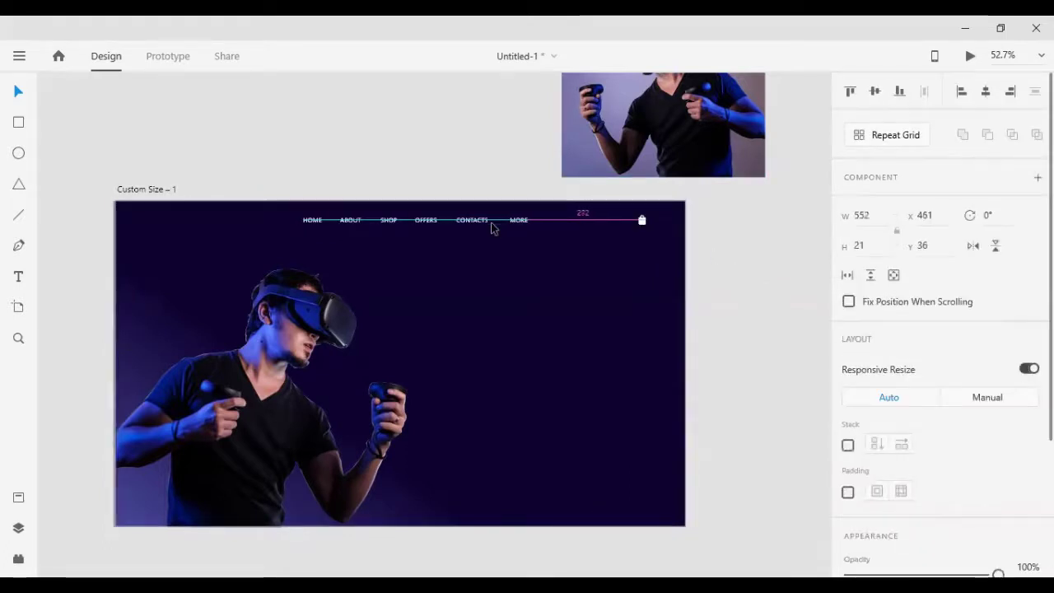
{"action": "key", "text": "shift+Right"}
{"action": "key", "text": "shift+Right"}
{"action": "key", "text": "shift+Right"}
{"action": "key", "text": "shift+Right"}
{"action": "key", "text": "shift+Right"}
{"action": "key", "text": "shift+Right"}
{"action": "key", "text": "shift+Right"}
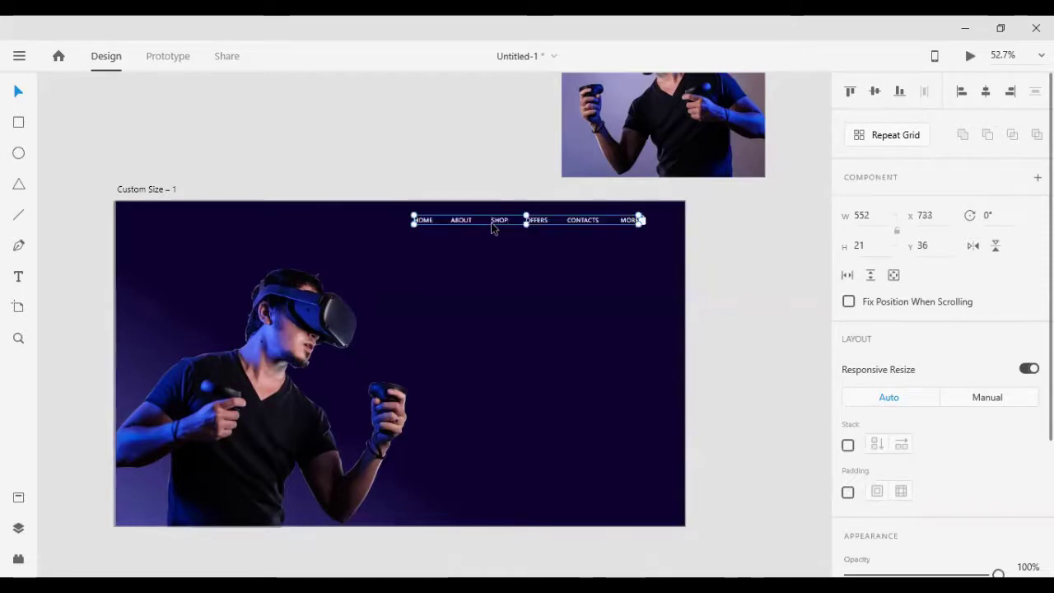
Lower the navigation menu to Y 39 and shift it away from the bag icon to X 683
{"action": "scroll", "coordinate": [613, 394], "scroll_direction": "up", "scroll_amount": 5}
{"action": "scroll", "coordinate": [626, 388], "scroll_direction": "up", "scroll_amount": 4}
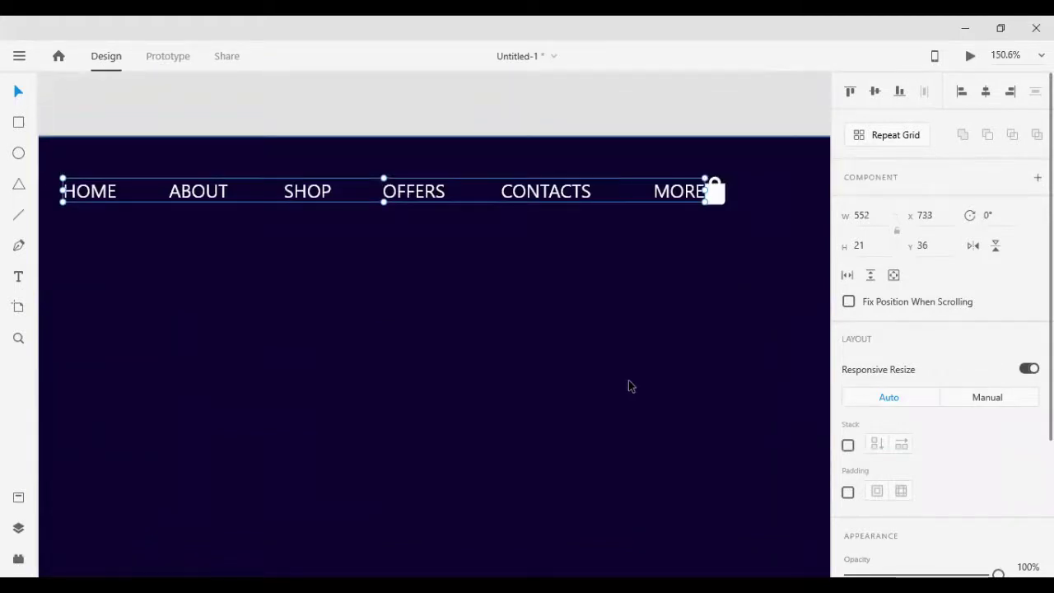
{"action": "key", "text": "Down"}
{"action": "key", "text": "Down"}
{"action": "key", "text": "Down"}
{"action": "key", "text": "shift+Left"}
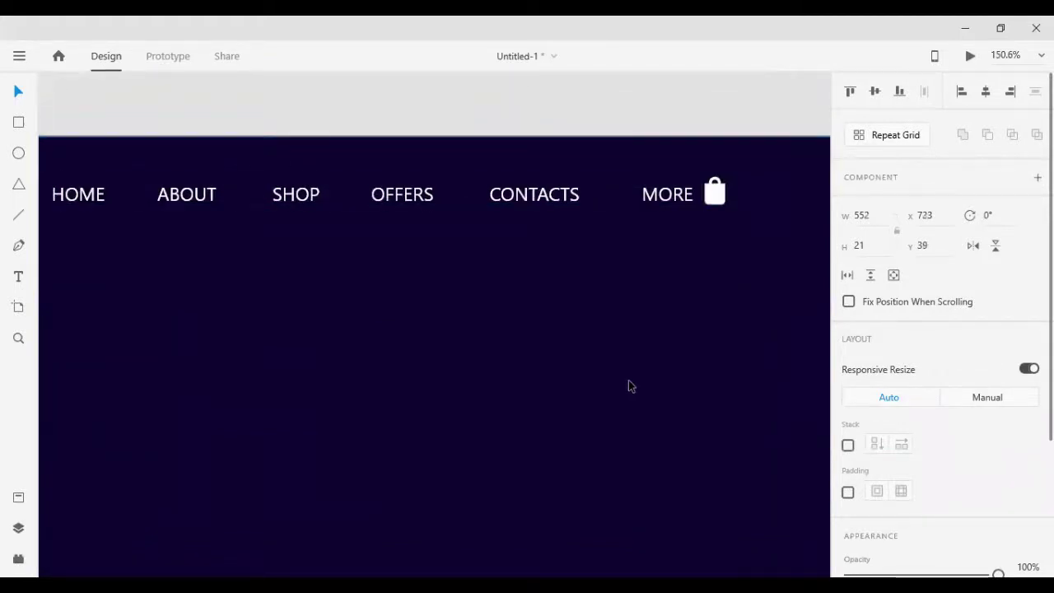
{"action": "key", "text": "shift+Left"}
{"action": "key", "text": "shift+Left"}
{"action": "key", "text": "shift+Left"}
{"action": "key", "text": "shift+Left"}
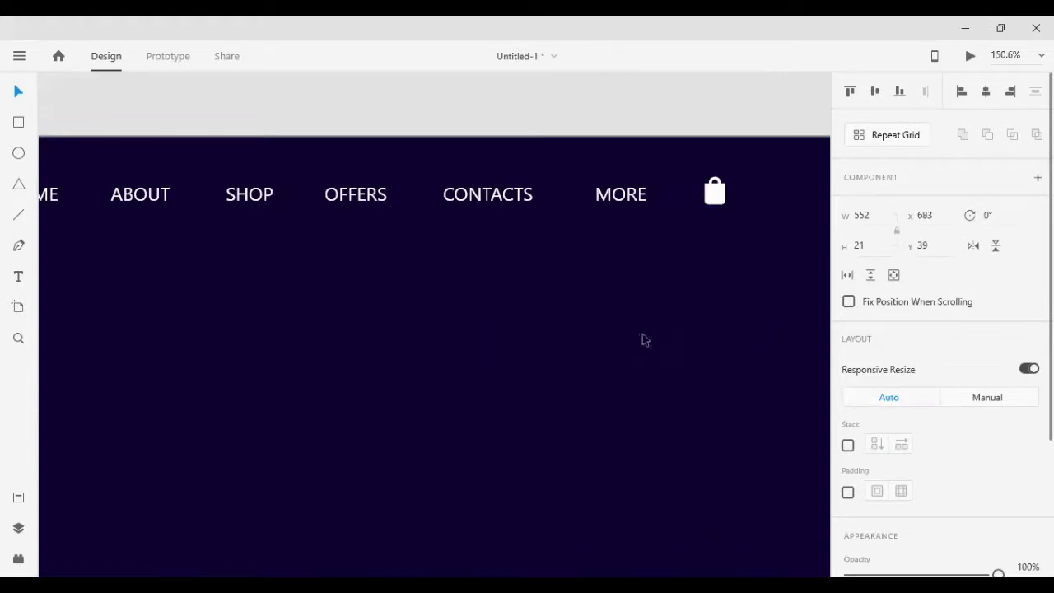
Move the menu and bag icon together to X 779 so the icon meets the artboard's right edge
{"action": "left_click", "coordinate": [713, 190], "text": "shift"}
{"action": "key", "text": "shift+Down"}
{"action": "key", "text": "shift+Right"}
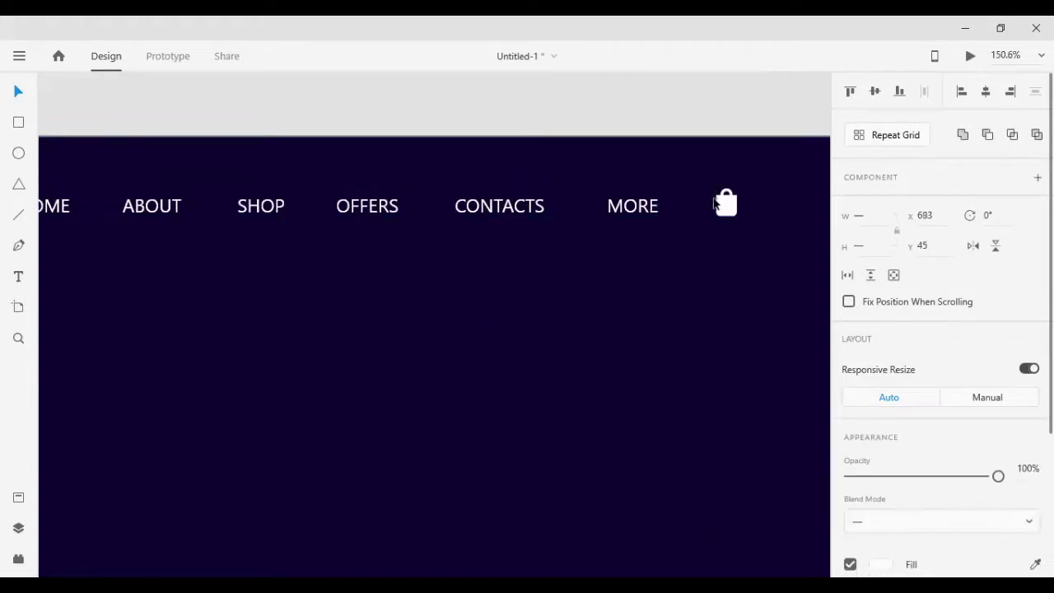
{"action": "key", "text": "shift+Up"}
{"action": "key", "text": "shift+Right"}
{"action": "key", "text": "shift+Right"}
{"action": "key", "text": "shift+Right"}
{"action": "key", "text": "shift+Right"}
{"action": "key", "text": "shift+Right"}
{"action": "key", "text": "shift+Right"}
{"action": "key", "text": "shift+Right"}
{"action": "key", "text": "shift+Right"}
{"action": "key", "text": "shift+Right"}
{"action": "key", "text": "shift+Right"}
{"action": "key", "text": "shift+Right"}
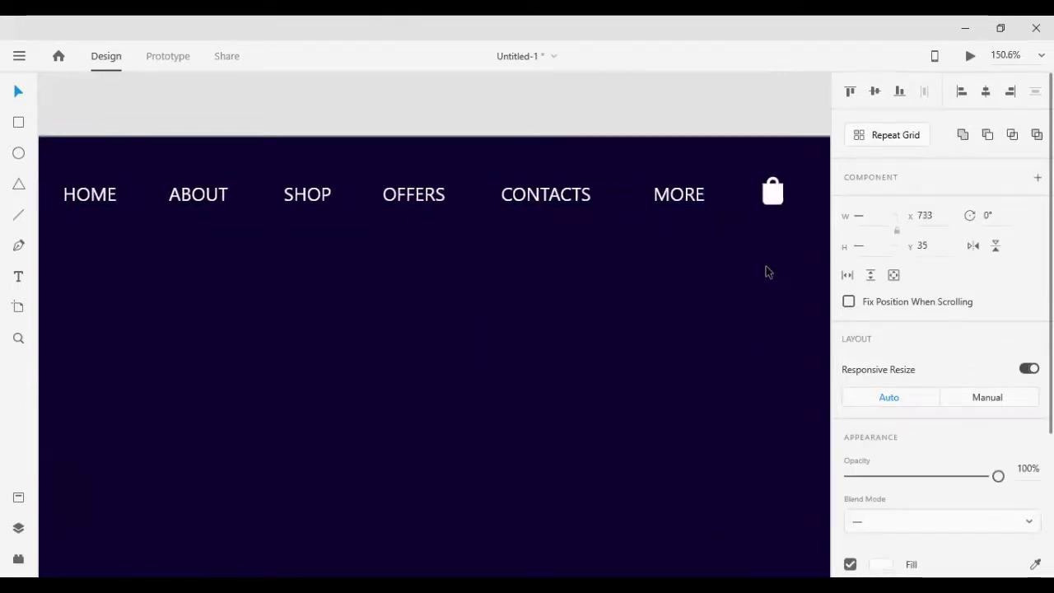
{"action": "scroll", "coordinate": [796, 285], "scroll_direction": "down", "scroll_amount": 3}
{"action": "scroll", "coordinate": [795, 285], "scroll_direction": "right", "scroll_amount": 1}
{"action": "scroll", "coordinate": [796, 285], "scroll_direction": "right", "scroll_amount": 1}
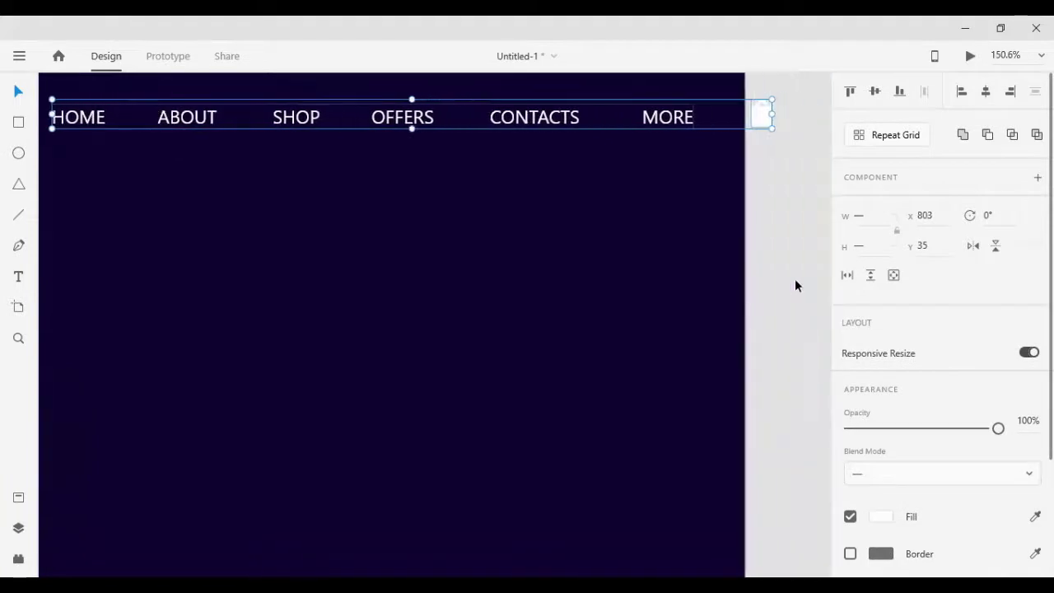
{"action": "scroll", "coordinate": [796, 285], "scroll_direction": "up", "scroll_amount": 2}
{"action": "key", "text": "shift+Left"}
{"action": "key", "text": "shift+Left"}
{"action": "key", "text": "shift+Left"}
{"action": "key", "text": "Right"}
{"action": "key", "text": "Right"}
{"action": "key", "text": "Right"}
{"action": "key", "text": "Right"}
{"action": "key", "text": "Right"}
{"action": "key", "text": "Right"}
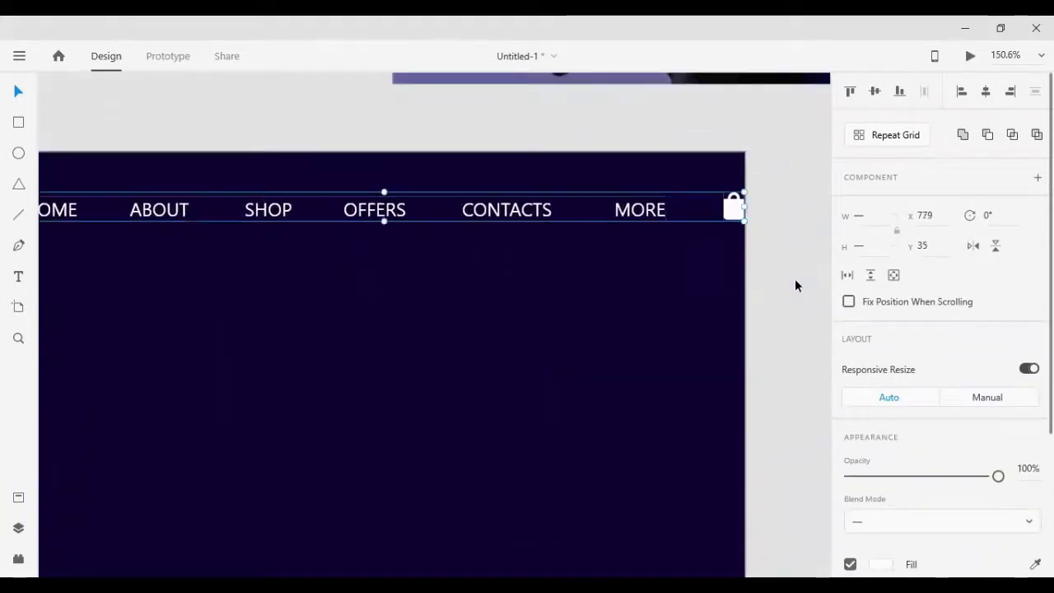
Shift the menu and bag icon 60 px inward from the artboard's right edge, to X 719
{"action": "key", "text": "shift+Left"}
{"action": "key", "text": "shift+Left"}
{"action": "key", "text": "shift+Left"}
{"action": "key", "text": "shift+Left"}
{"action": "key", "text": "shift+Left"}
{"action": "key", "text": "shift+Left"}
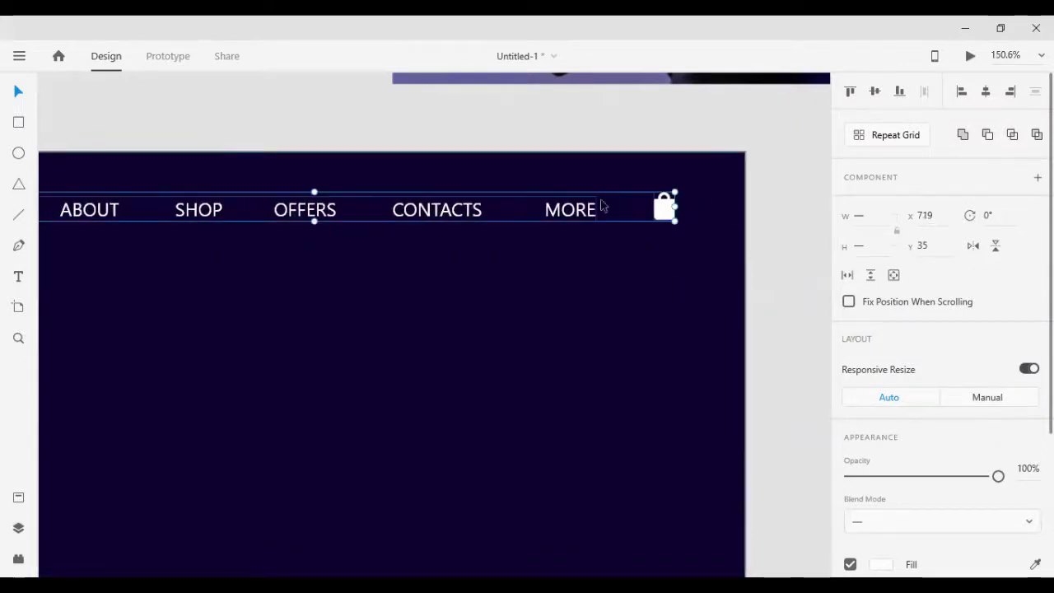
Move the navigation menu 50 px away from the bag icon, and shift both 10 px inward to X 659
{"action": "left_click", "coordinate": [809, 318]}
{"action": "left_click", "coordinate": [566, 212]}
{"action": "key", "text": "shift+Left"}
{"action": "key", "text": "shift+Left"}
{"action": "key", "text": "shift+Left"}
{"action": "key", "text": "shift+Left"}
{"action": "key", "text": "shift+Left"}
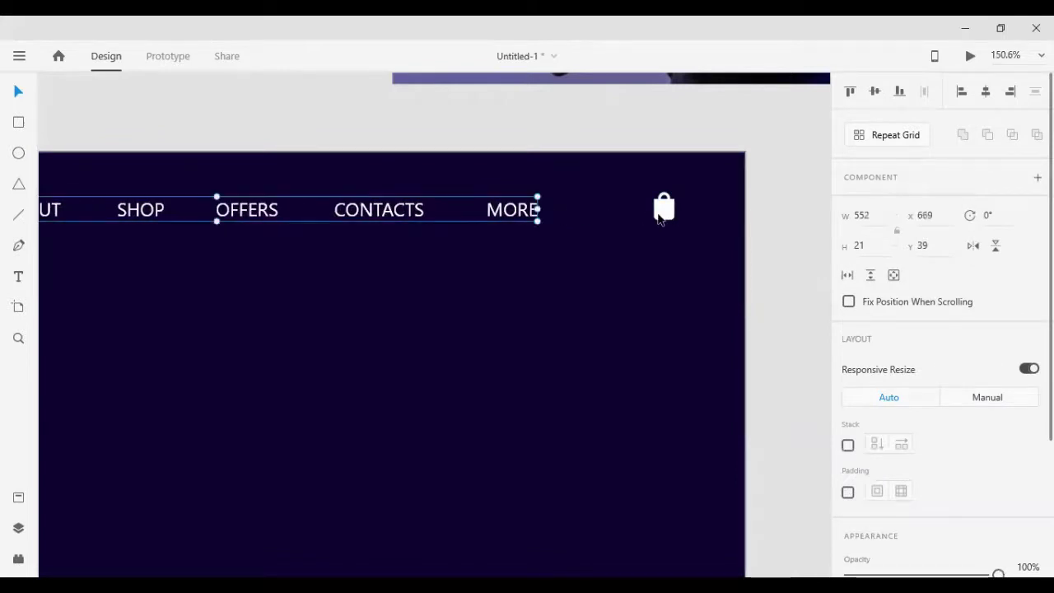
{"action": "left_click", "coordinate": [664, 210]}
{"action": "left_click", "coordinate": [527, 216], "text": "shift"}
{"action": "key", "text": "shift+Left"}
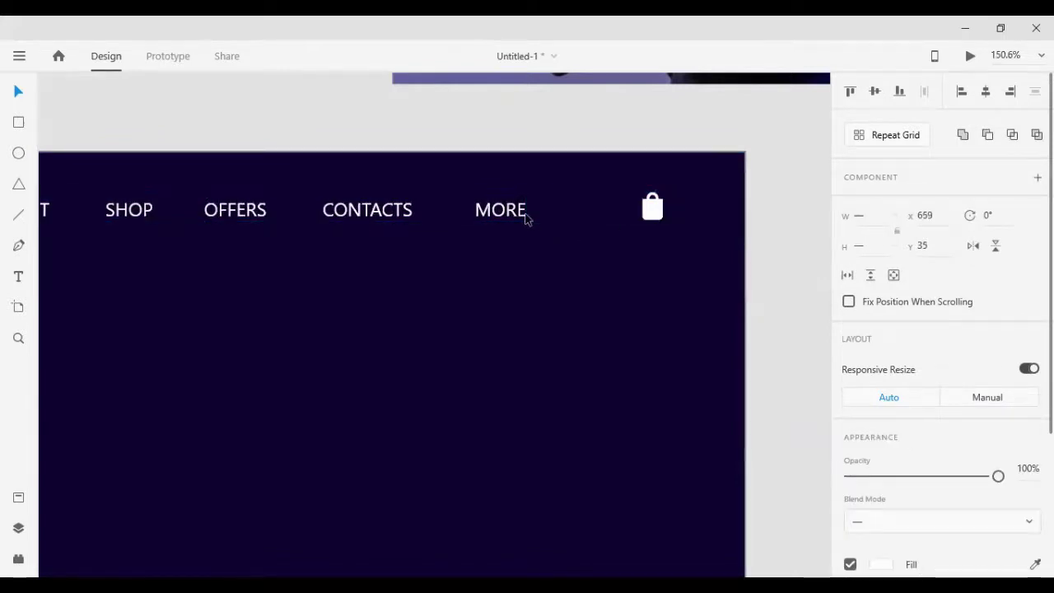
Raise the navigation menu and bag icon together until the icon meets the artboard's top edge
{"action": "left_click", "coordinate": [507, 145]}
{"action": "left_click", "coordinate": [511, 211]}
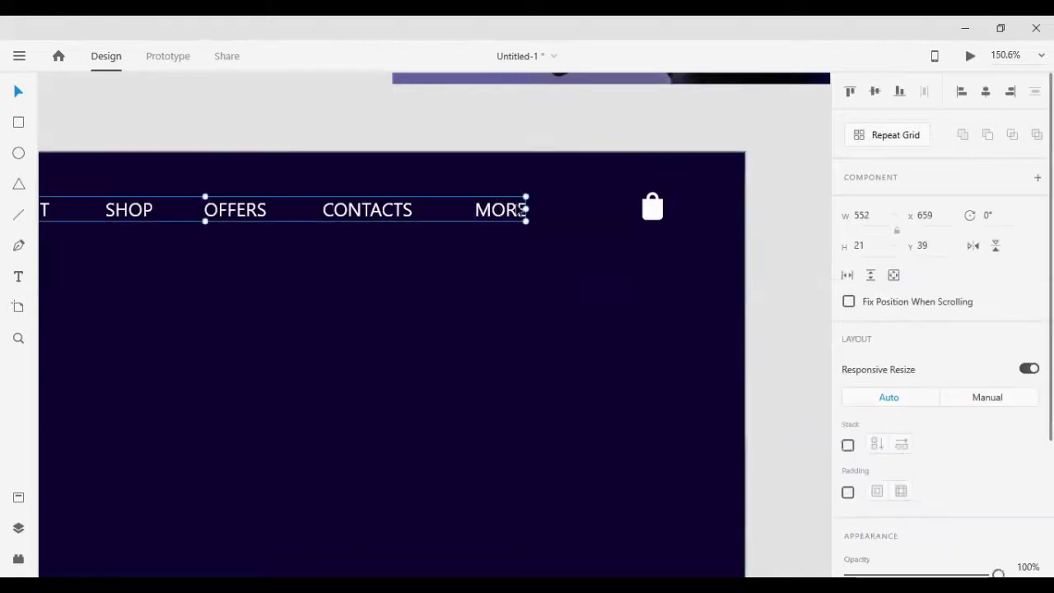
{"action": "left_click", "coordinate": [651, 214], "text": "shift"}
{"action": "key", "text": "shift+Up"}
{"action": "key", "text": "shift+Up"}
{"action": "key", "text": "shift+Up"}
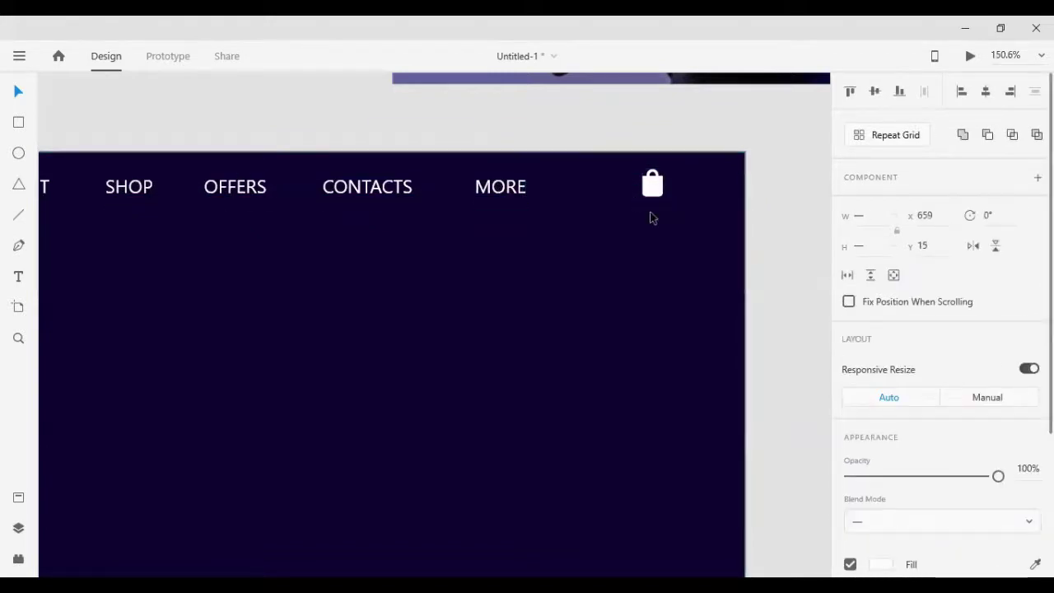
{"action": "key", "text": "Up"}
{"action": "key", "text": "Up"}
{"action": "key", "text": "Up"}
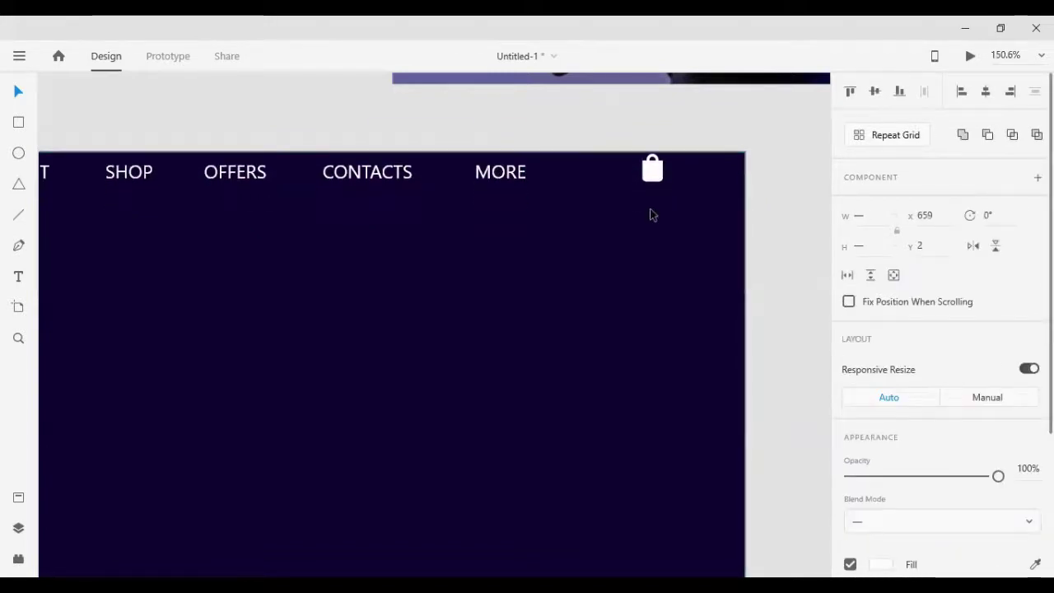
{"action": "key", "text": "Up"}
Lower the navigation menu and bag icon 40 px from the artboard's top edge, to Y 41
{"action": "key", "text": "shift+Down"}
{"action": "key", "text": "shift+Down"}
{"action": "key", "text": "shift+Down"}
{"action": "key", "text": "shift+Down"}
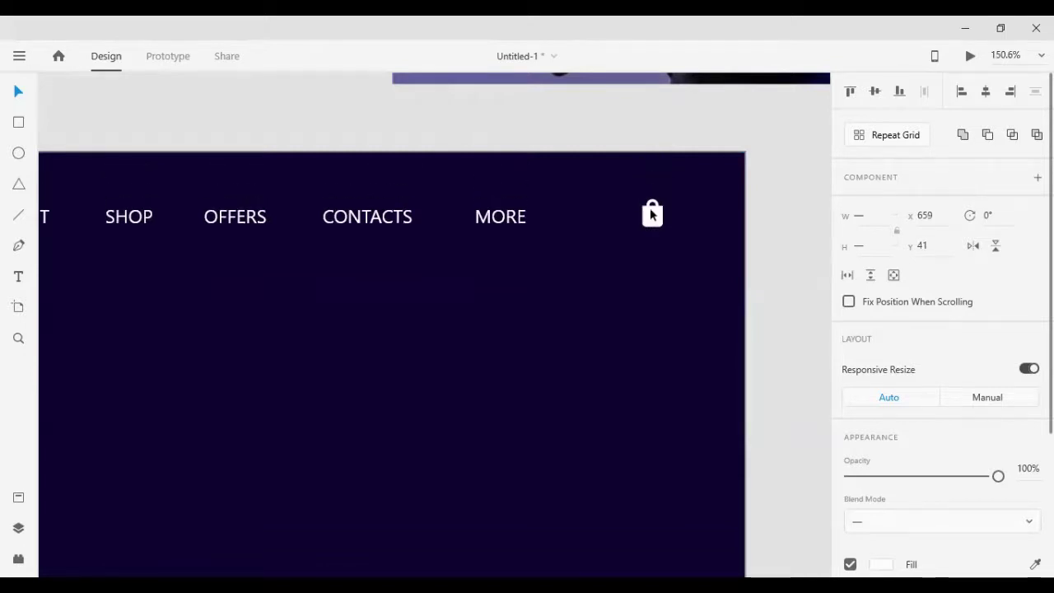
{"action": "scroll", "coordinate": [470, 311], "scroll_direction": "down", "scroll_amount": 5, "text": "ctrl"}
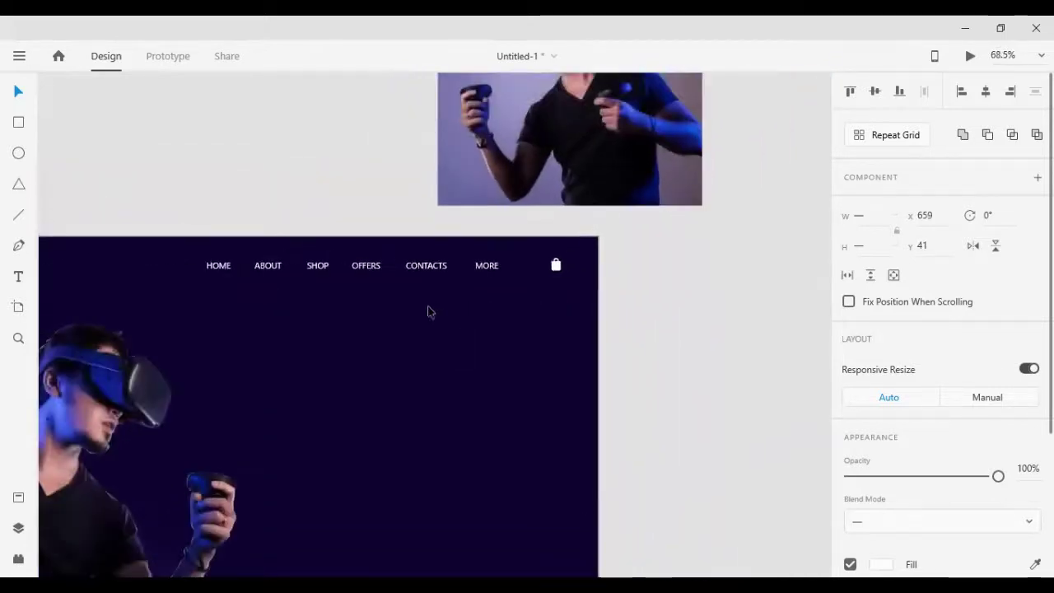
{"action": "scroll", "coordinate": [332, 297], "scroll_direction": "down", "scroll_amount": 2, "text": "ctrl"}
{"action": "scroll", "coordinate": [207, 301], "scroll_direction": "down", "scroll_amount": 2, "text": "ctrl"}
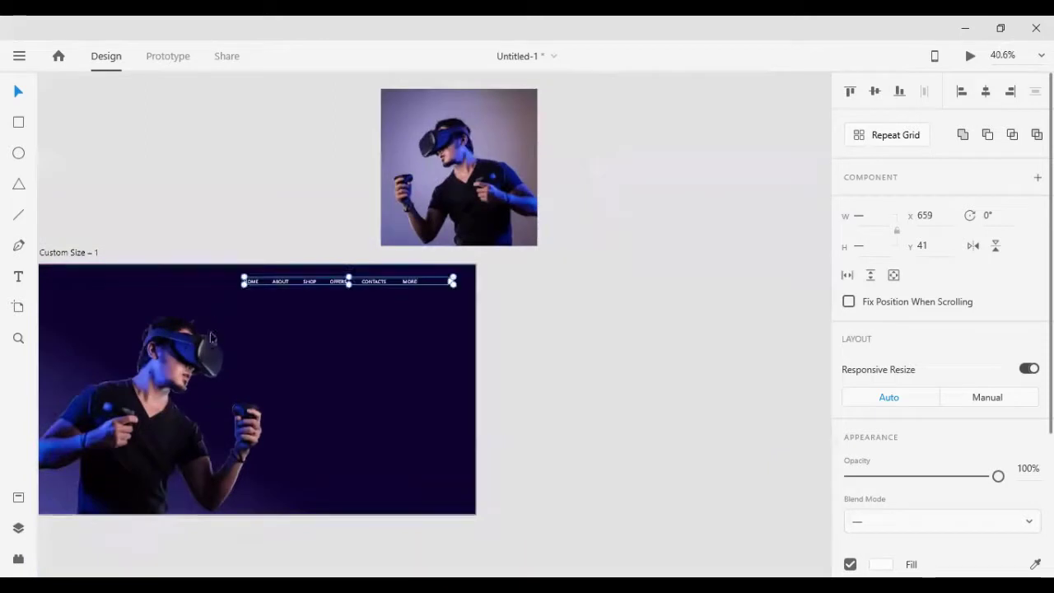
{"action": "scroll", "coordinate": [103, 304], "scroll_direction": "down", "scroll_amount": 2, "text": "ctrl"}
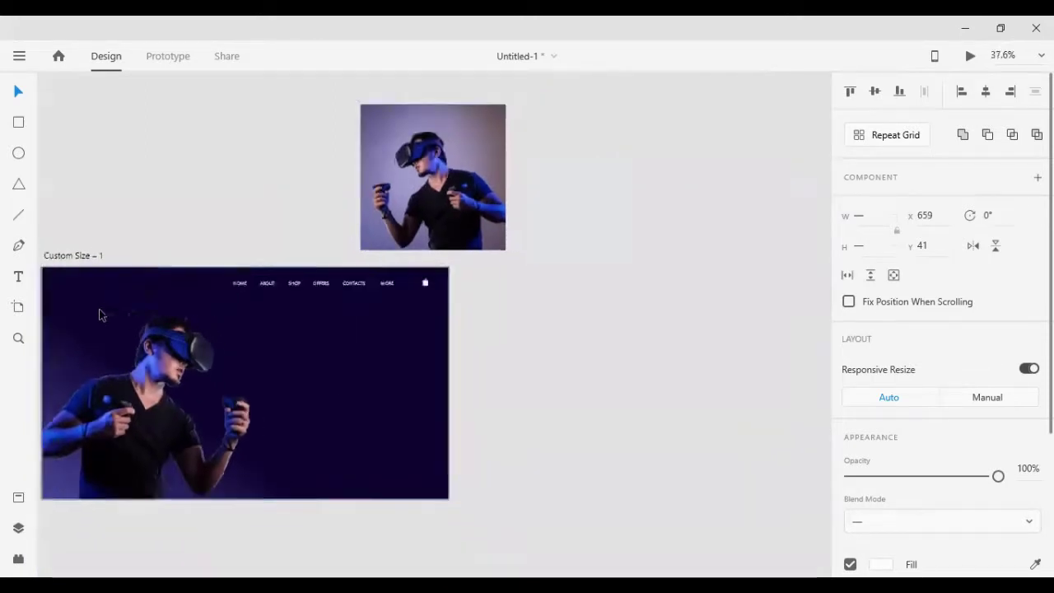
{"action": "scroll", "coordinate": [79, 315], "scroll_direction": "left", "scroll_amount": 3}
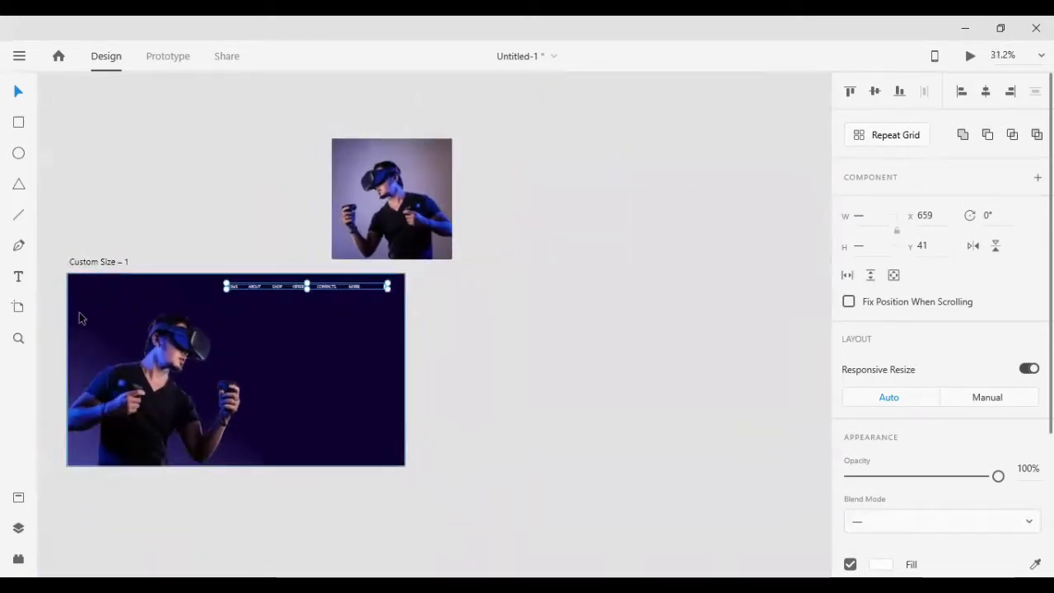
{"action": "scroll", "coordinate": [118, 290], "scroll_direction": "up", "scroll_amount": 2, "text": "ctrl"}
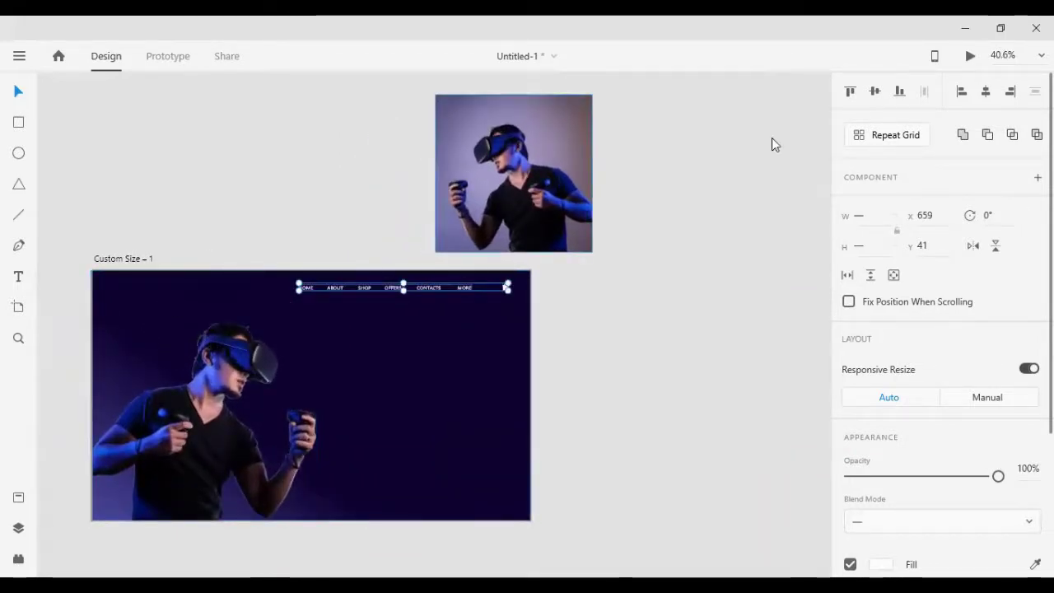
Switch to Illustrator and delete the brick wall background from the 19545.eps artwork
{"action": "key", "text": "alt+Tab"}
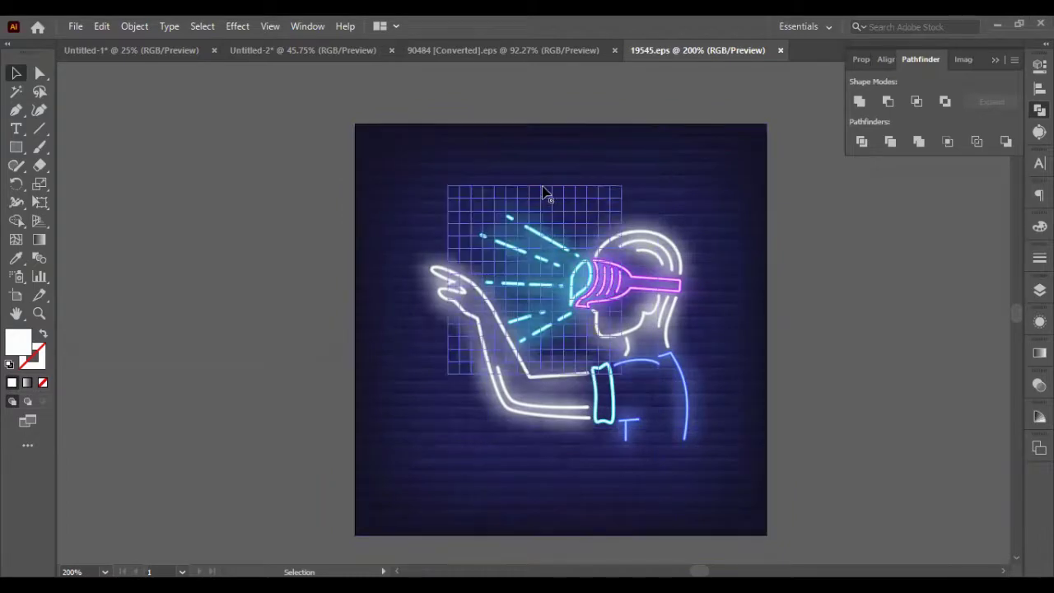
{"action": "left_click_drag", "start_coordinate": [432, 167], "coordinate": [381, 175]}
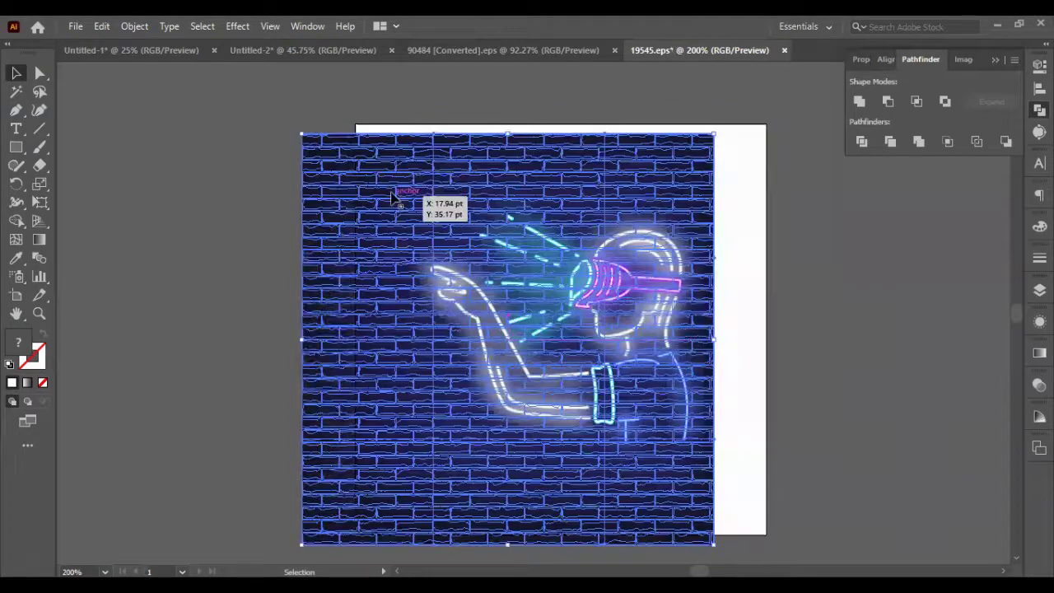
{"action": "key", "text": "Delete"}
Ungroup the neon VR figure so its glow meshes and outlines are separate objects
{"action": "left_click", "coordinate": [533, 337]}
{"action": "right_click", "coordinate": [532, 334]}
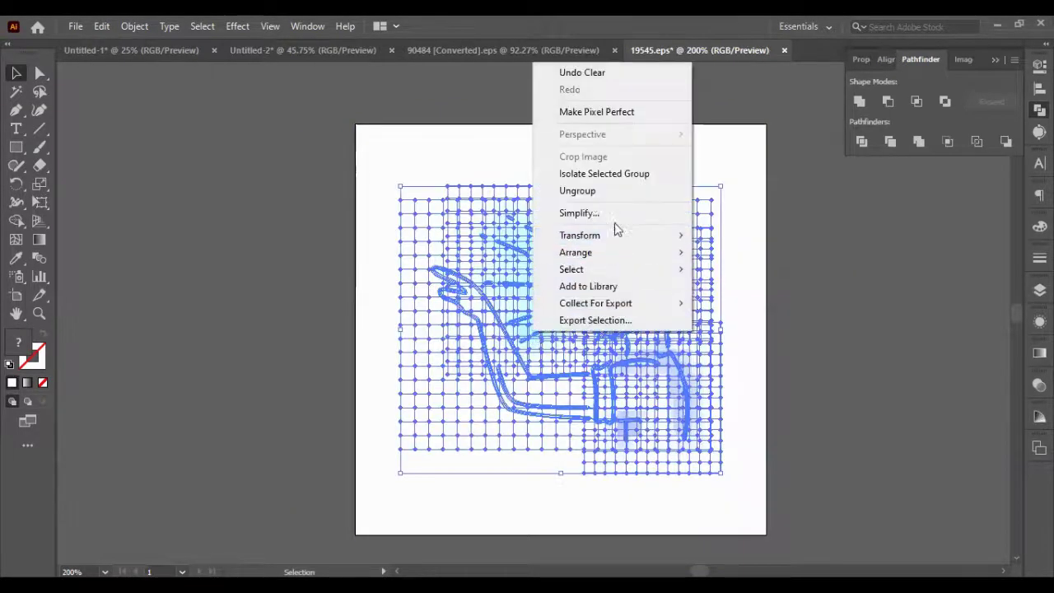
{"action": "left_click", "coordinate": [587, 191]}
{"action": "left_click", "coordinate": [323, 238]}
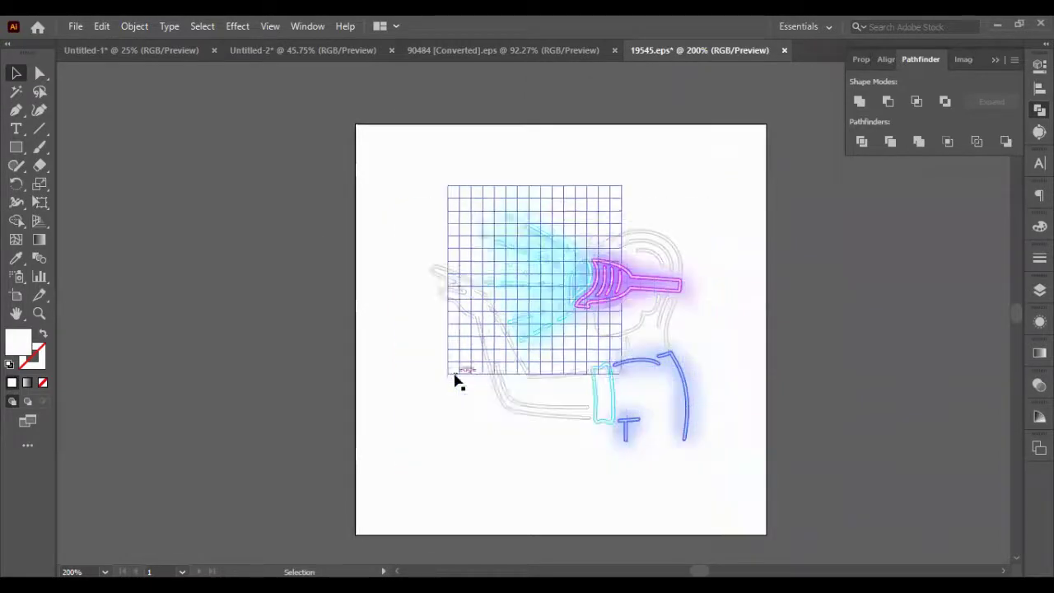
Delete the glow meshes around the cyan light rays and the figure's arm and head
{"action": "left_click_drag", "start_coordinate": [457, 382], "coordinate": [419, 429]}
{"action": "key", "text": "Delete"}
{"action": "key", "text": "Delete"}
{"action": "left_click", "coordinate": [631, 308]}
{"action": "key", "text": "Delete"}
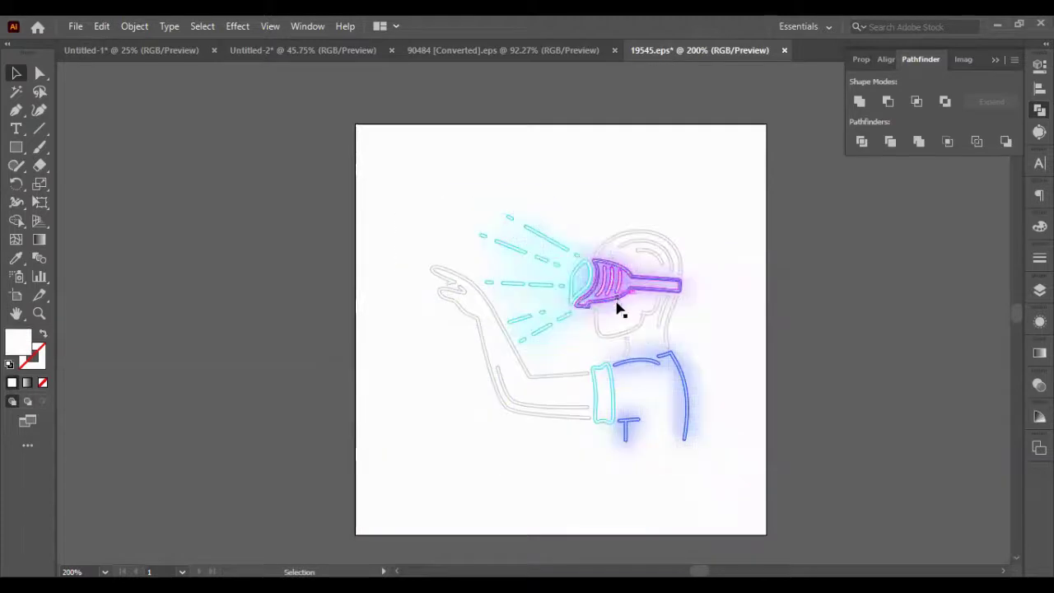
{"action": "left_click", "coordinate": [619, 309]}
{"action": "key", "text": "Delete"}
{"action": "left_click", "coordinate": [627, 306]}
{"action": "key", "text": "Delete"}
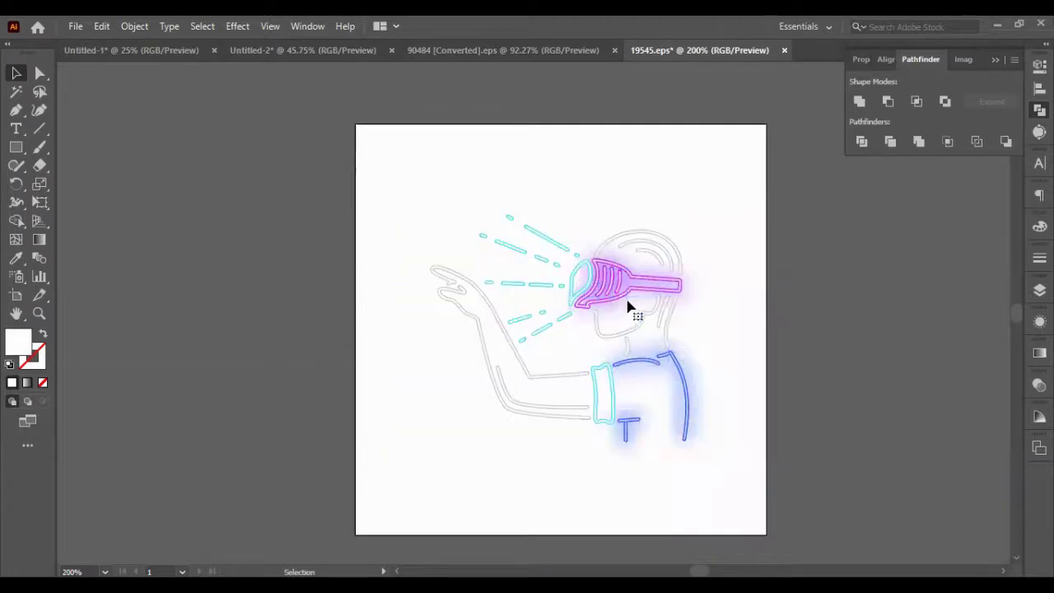
Delete the magenta glow mesh behind the headset and the blue glow mesh behind the shirt
{"action": "left_click", "coordinate": [633, 309]}
{"action": "key", "text": "Delete"}
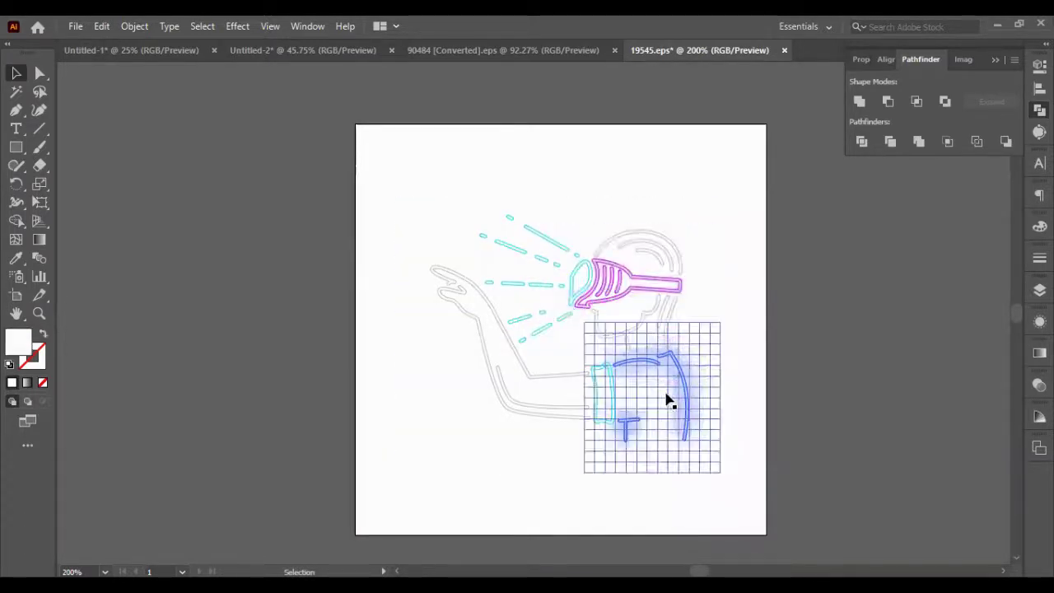
{"action": "left_click", "coordinate": [667, 406]}
{"action": "key", "text": "Delete"}
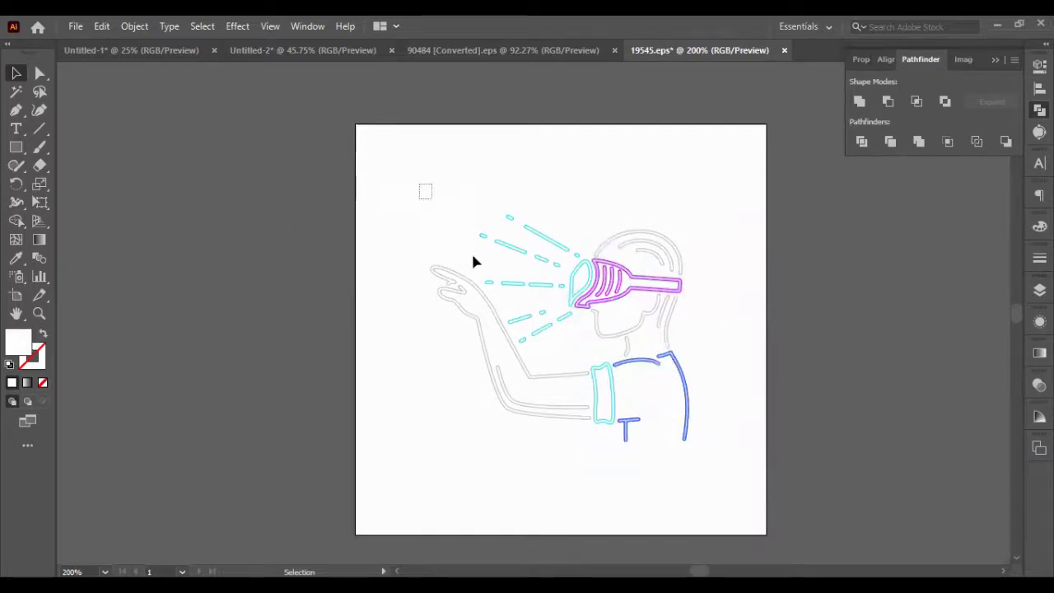
Copy all the remaining VR figure line art and paste it onto the shop page artboard in Adobe XD
{"action": "left_click_drag", "start_coordinate": [473, 262], "coordinate": [706, 487]}
{"action": "key", "text": "a"}
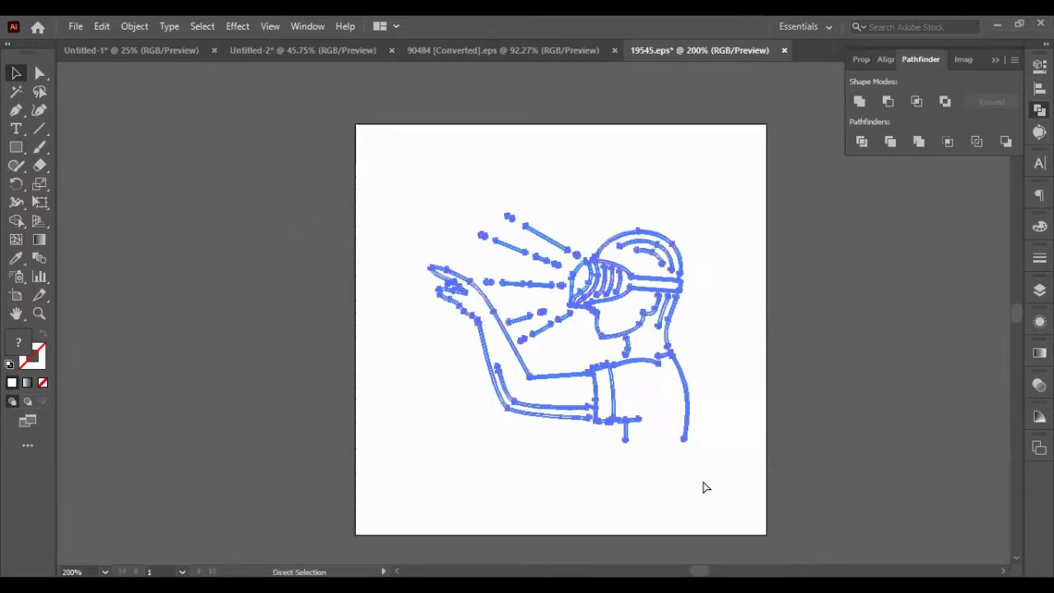
{"action": "key", "text": "v"}
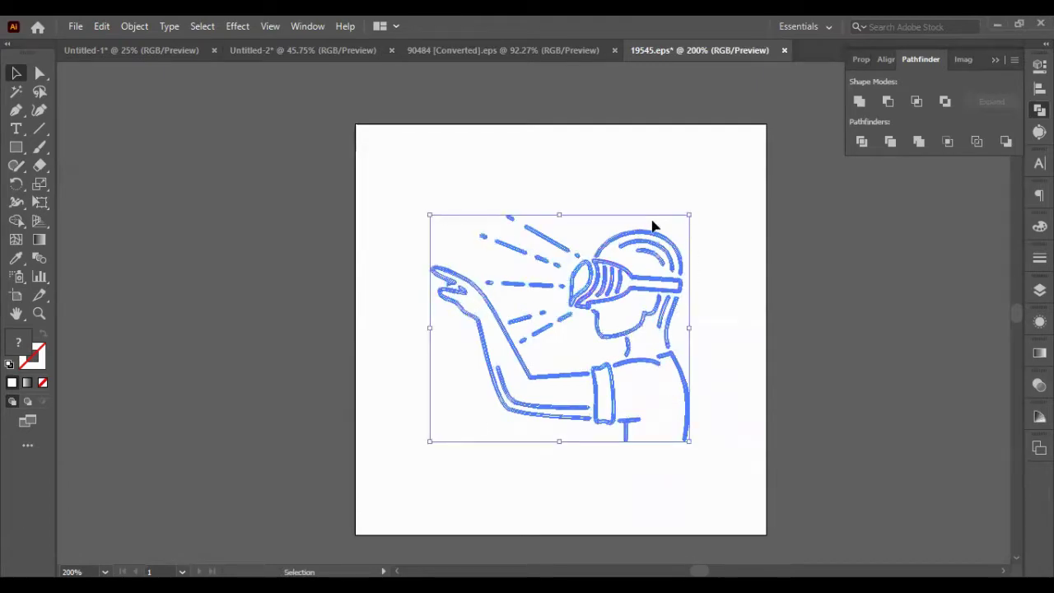
{"action": "key", "text": "alt+Tab"}
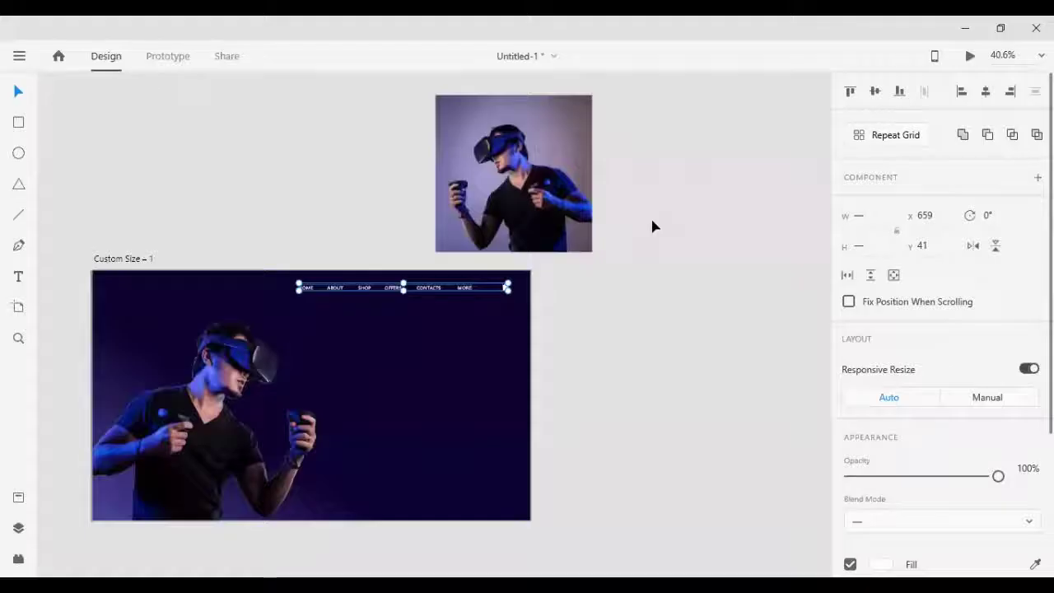
{"action": "left_click", "coordinate": [608, 366]}
{"action": "key", "text": "ctrl+v"}
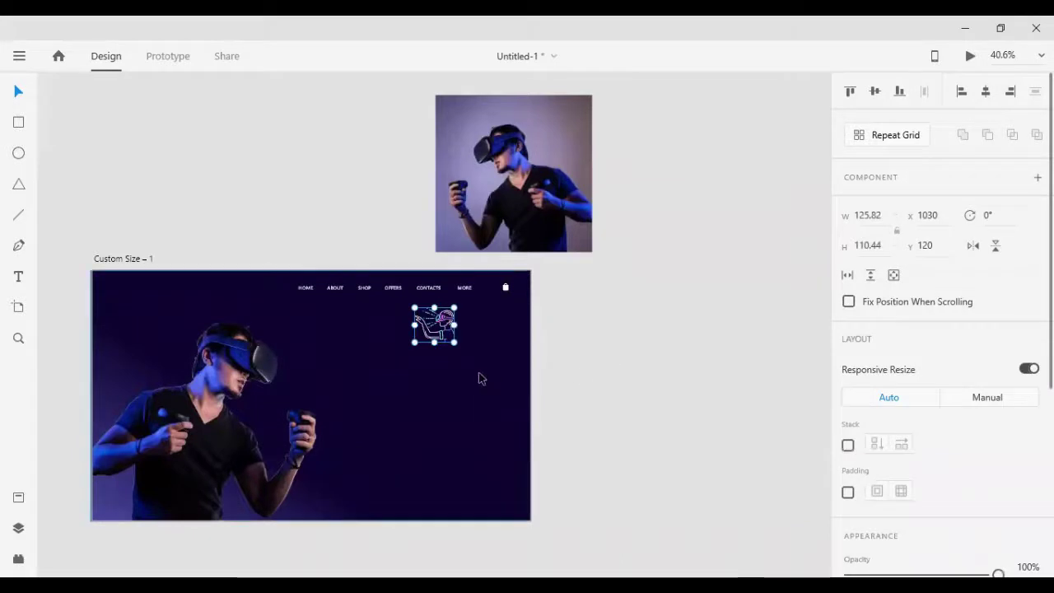
{"action": "left_click_drag", "start_coordinate": [442, 343], "coordinate": [414, 342]}
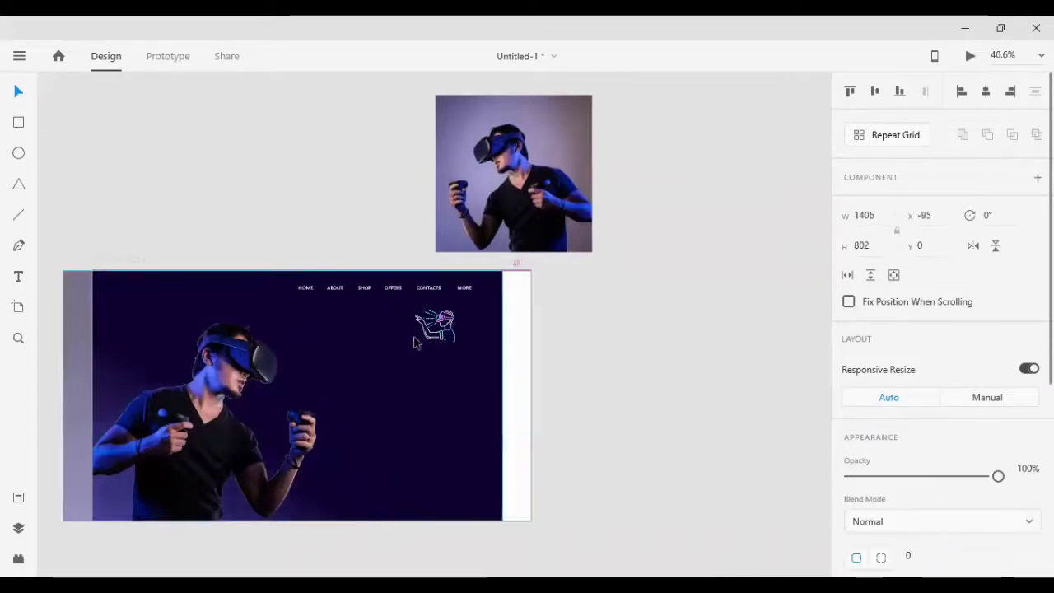
{"action": "key", "text": "Delete"}
{"action": "key", "text": "ctrl+z"}
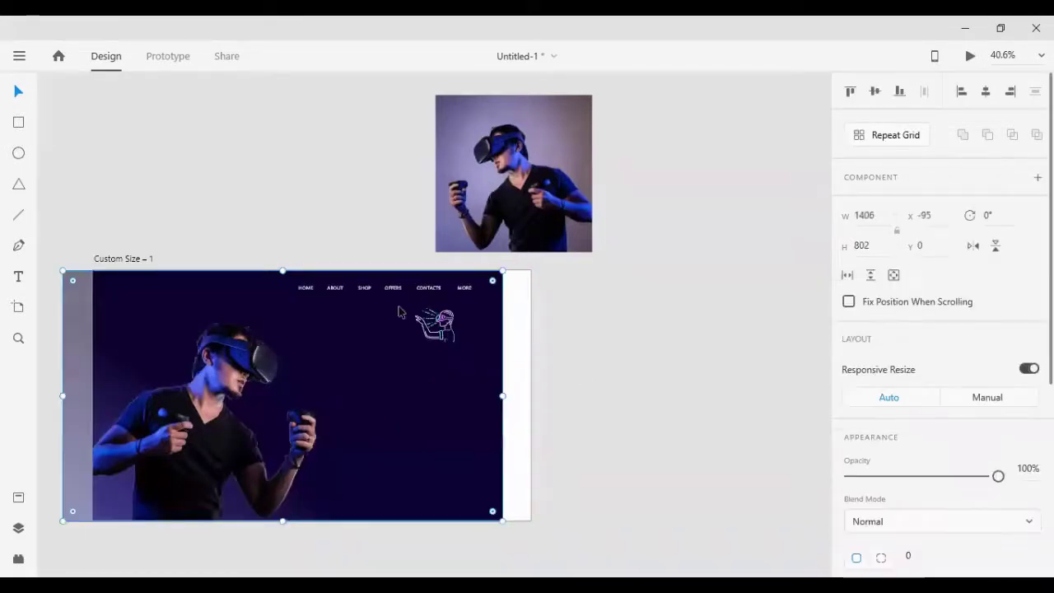
{"action": "key", "text": "ctrl+z"}
Move the pasted VR figure to the empty area above the man's cutout, at X 129, Y 56
{"action": "scroll", "coordinate": [443, 393], "scroll_direction": "up", "scroll_amount": 5}
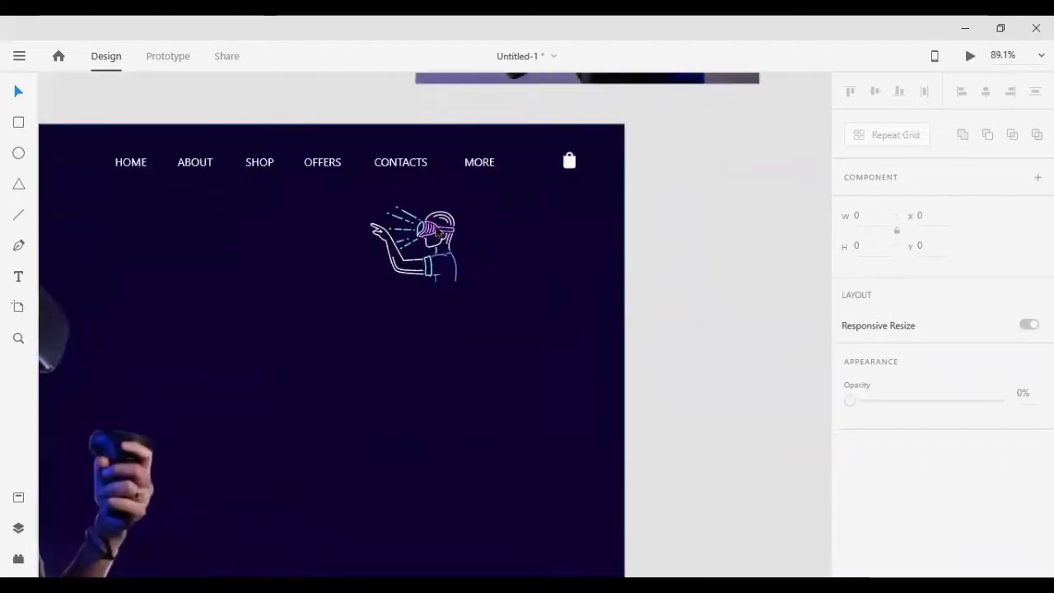
{"action": "left_click", "coordinate": [387, 219]}
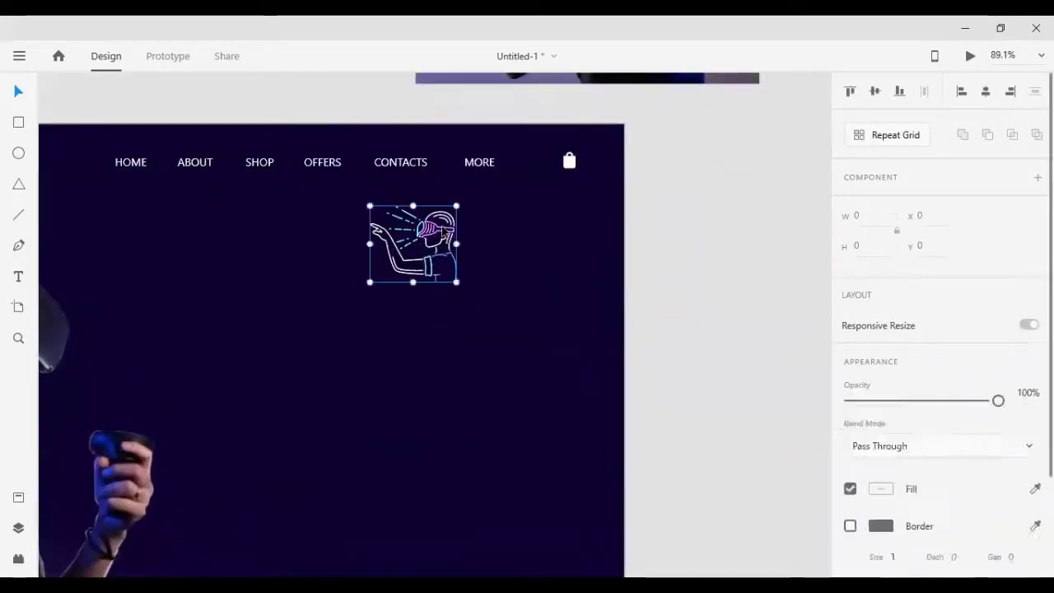
{"action": "left_click_drag", "start_coordinate": [387, 219], "coordinate": [96, 188]}
{"action": "scroll", "coordinate": [204, 415], "scroll_direction": "left", "scroll_amount": 5}
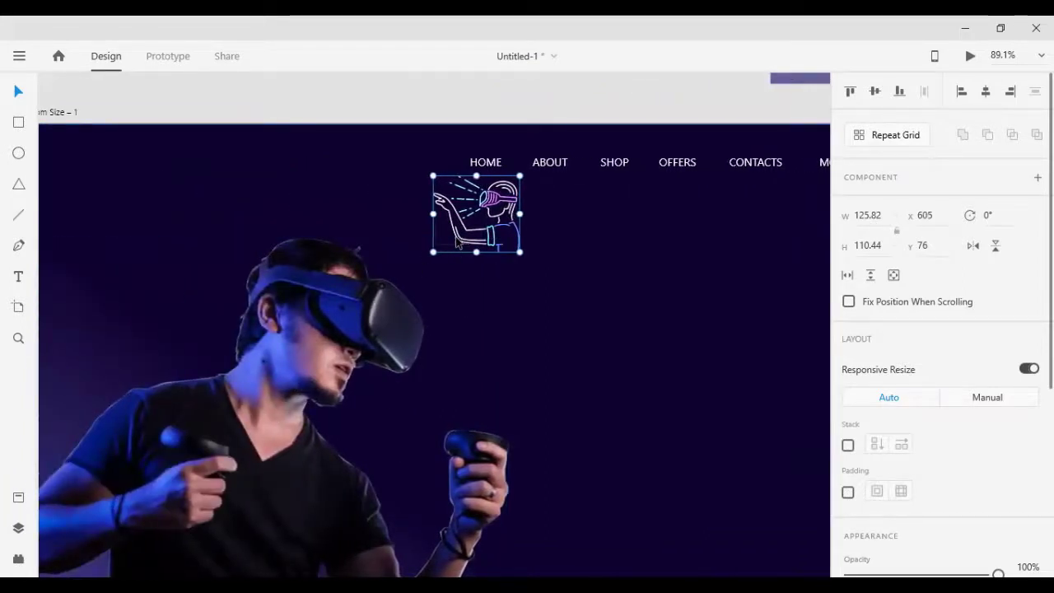
{"action": "left_click_drag", "start_coordinate": [461, 245], "coordinate": [332, 219]}
{"action": "key", "text": "ctrl+z"}
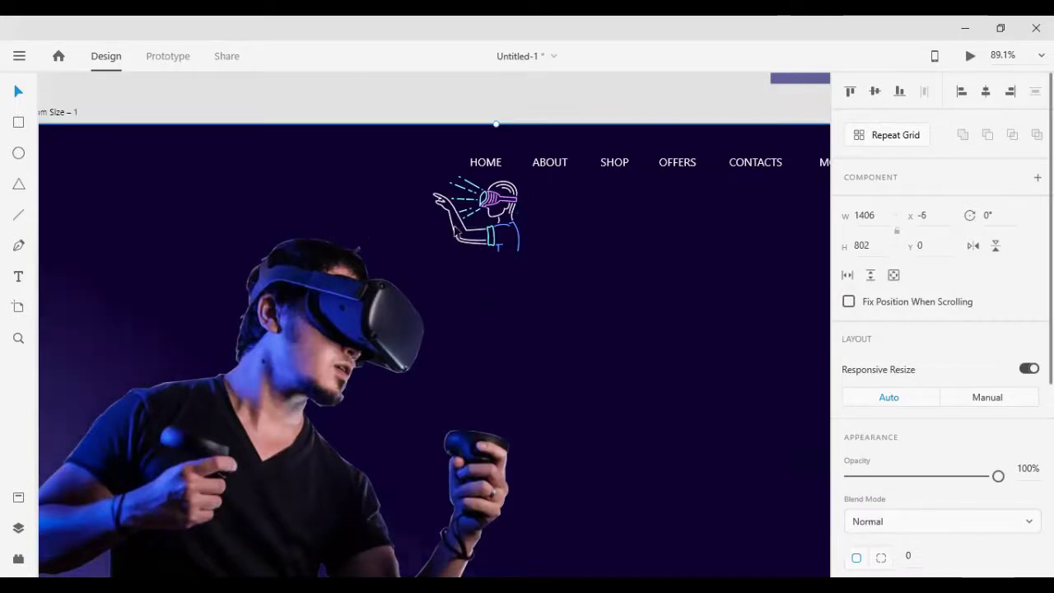
{"action": "left_click", "coordinate": [501, 247]}
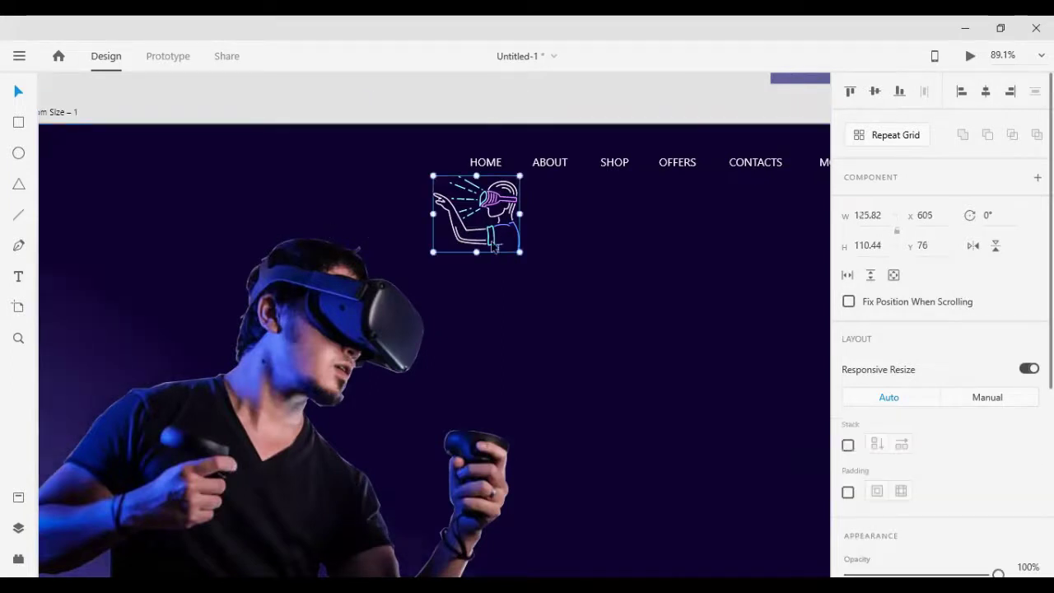
{"action": "left_click_drag", "start_coordinate": [499, 249], "coordinate": [153, 235]}
{"action": "scroll", "coordinate": [221, 422], "scroll_direction": "left", "scroll_amount": 3}
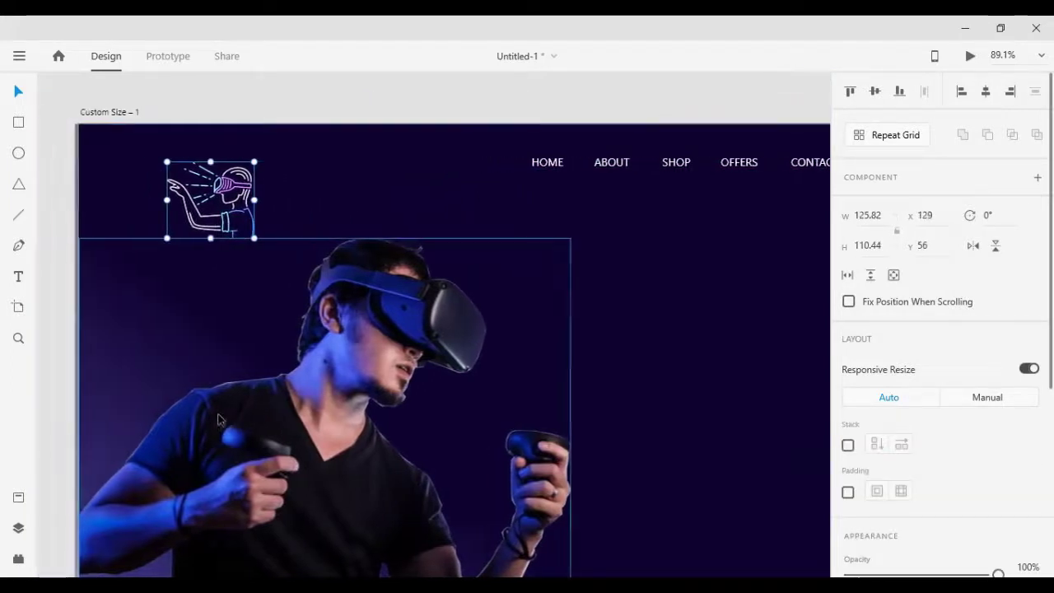
{"action": "left_click_drag", "start_coordinate": [285, 238], "coordinate": [265, 231]}
{"action": "key", "text": "shift+Up"}
{"action": "key", "text": "shift+Up"}
{"action": "key", "text": "shift+Up"}
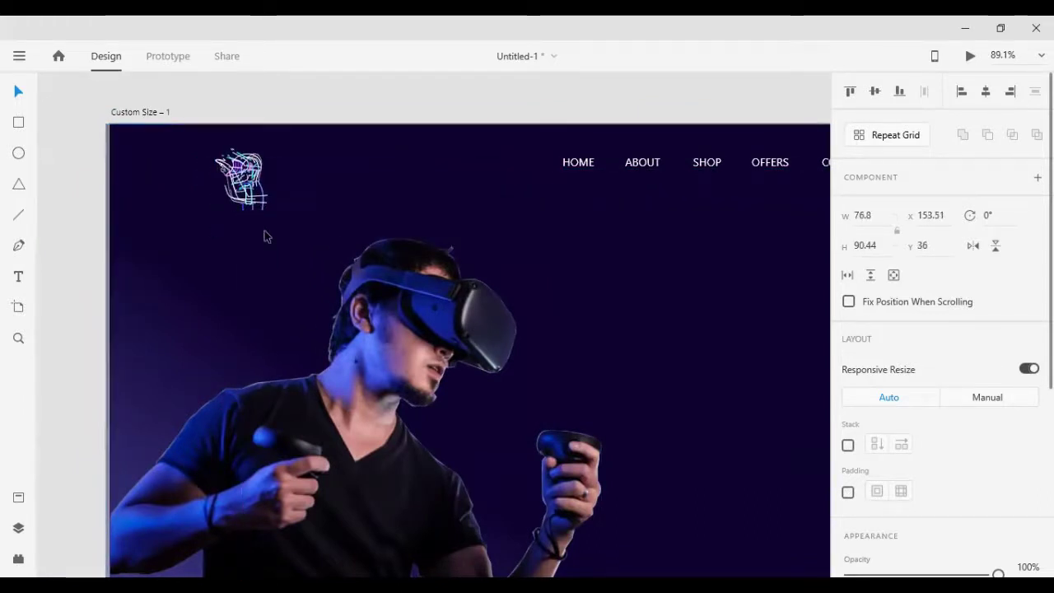
{"action": "key", "text": "ctrl+z"}
{"action": "key", "text": "ctrl+z"}
{"action": "key", "text": "ctrl+z"}
{"action": "key", "text": "ctrl+z"}
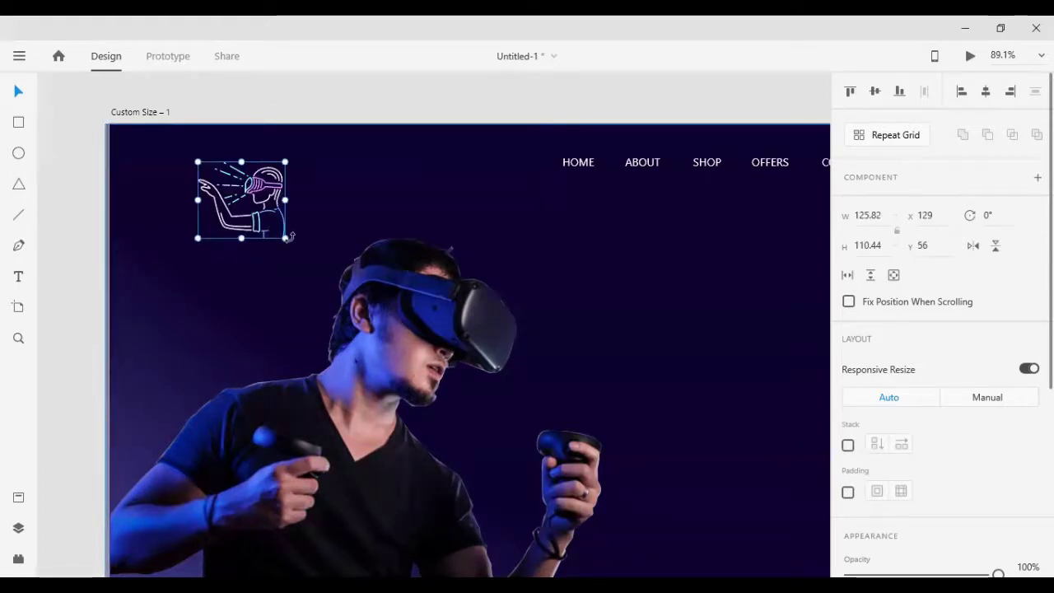
Shrink the VR figure proportionally about its centre to about 65 × 57 px and raise it to Y 32.66
{"action": "left_click_drag", "start_coordinate": [288, 238], "coordinate": [263, 219]}
{"action": "key", "text": "shift+Up"}
{"action": "key", "text": "shift+Up"}
{"action": "key", "text": "shift+Up"}
{"action": "key", "text": "shift+Up"}
{"action": "key", "text": "shift+Up"}
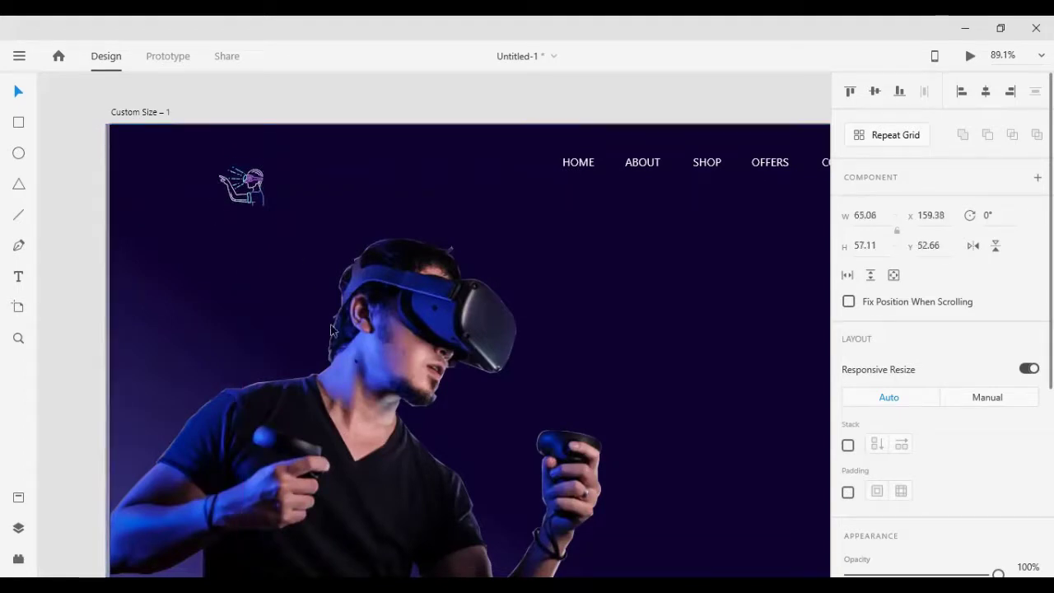
Move the VR figure to the artboard's left edge, at X 0.38, and raise it to Y 22.66
{"action": "key", "text": "shift+Left"}
{"action": "key", "text": "shift+Left"}
{"action": "key", "text": "shift+Left"}
{"action": "key", "text": "shift+Left"}
{"action": "key", "text": "shift+Left"}
{"action": "key", "text": "shift+Left"}
{"action": "key", "text": "shift+Left"}
{"action": "key", "text": "shift+Left"}
{"action": "key", "text": "shift+Left"}
{"action": "key", "text": "shift+Left"}
{"action": "key", "text": "shift+Left"}
{"action": "key", "text": "shift+Left"}
{"action": "key", "text": "shift+Left"}
{"action": "key", "text": "shift+Left"}
{"action": "key", "text": "shift+Left"}
{"action": "key", "text": "shift+Left"}
{"action": "key", "text": "shift+Left"}
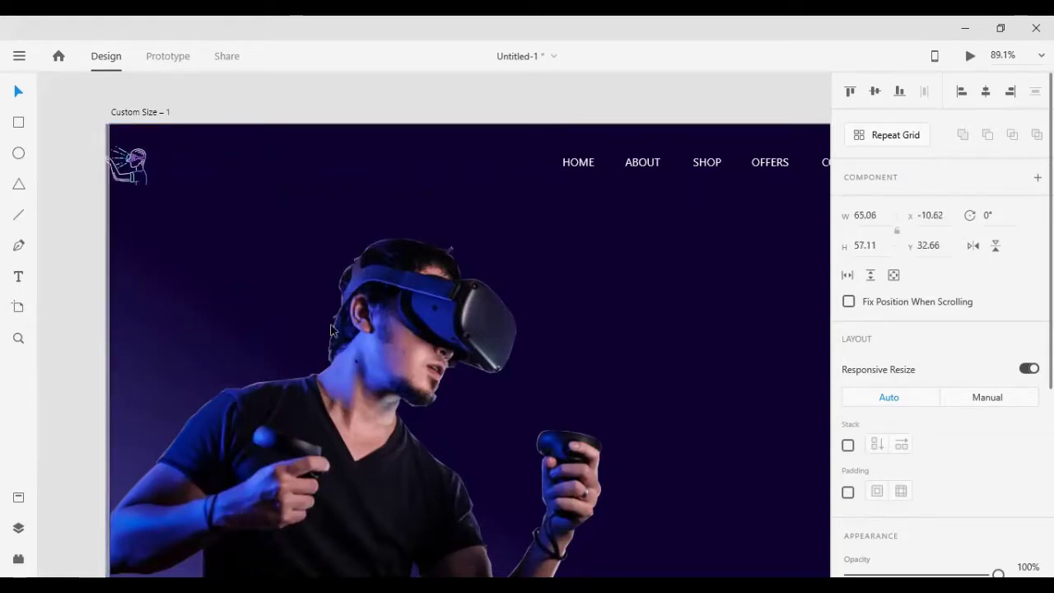
{"action": "key", "text": "shift+Right"}
{"action": "key", "text": "shift+Up"}
{"action": "key", "text": "Right"}
{"action": "key", "text": "Right"}
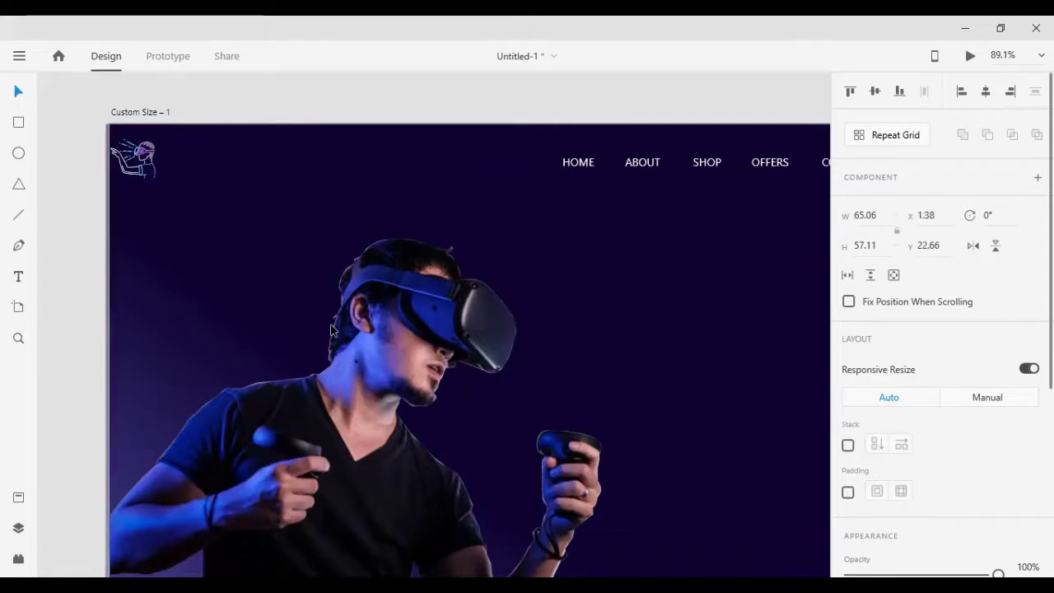
{"action": "key", "text": "Left"}
Shift the VR figure 70 px inward from the artboard's left edge, to X 70.38
{"action": "key", "text": "shift+Right"}
{"action": "key", "text": "shift+Right"}
{"action": "key", "text": "shift+Right"}
{"action": "key", "text": "shift+Right"}
{"action": "key", "text": "shift+Right"}
{"action": "key", "text": "shift+Right"}
{"action": "key", "text": "shift+Right"}
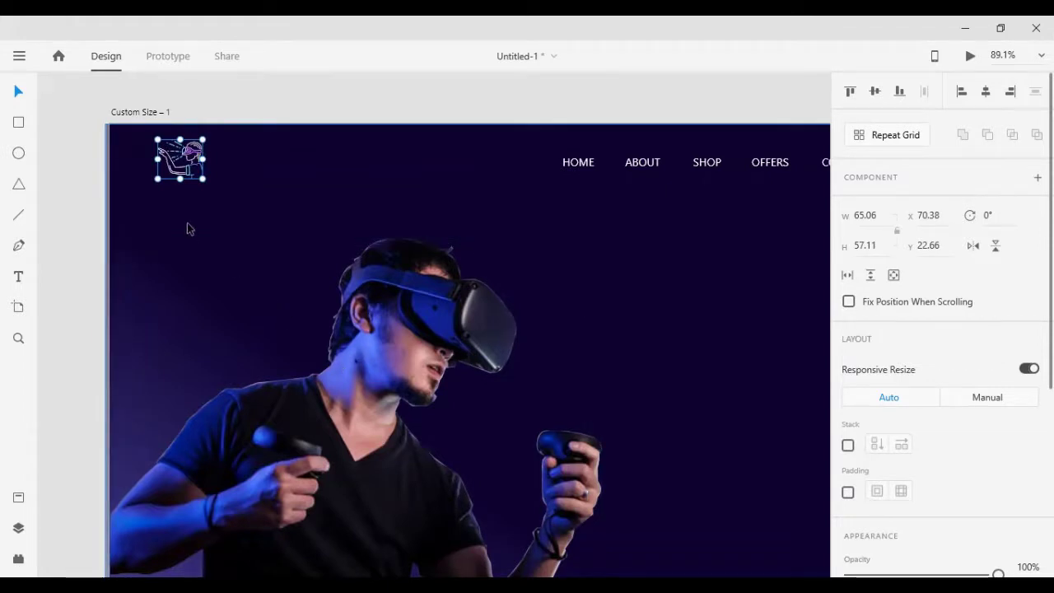
Raise the VR figure to the artboard's top edge, at Y -1.34
{"action": "key", "text": "shift+Up"}
{"action": "key", "text": "shift+Up"}
{"action": "key", "text": "Up"}
{"action": "key", "text": "Up"}
{"action": "key", "text": "Up"}
{"action": "key", "text": "Up"}
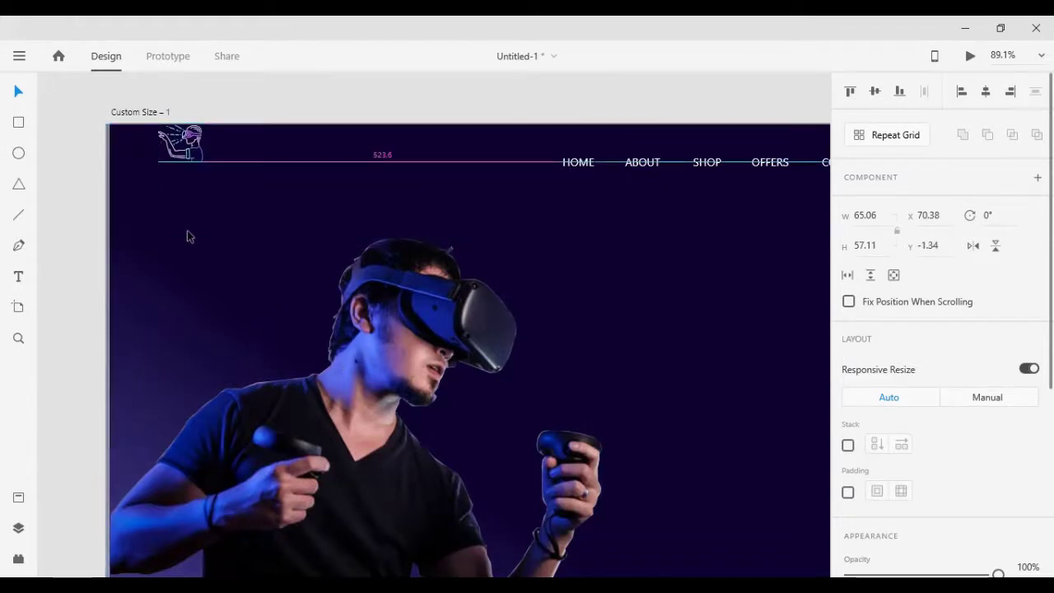
Lower the VR figure 30 px from the artboard's top edge, to Y 28.66
{"action": "key", "text": "shift+Down"}
{"action": "key", "text": "shift+Down"}
{"action": "key", "text": "shift+Down"}
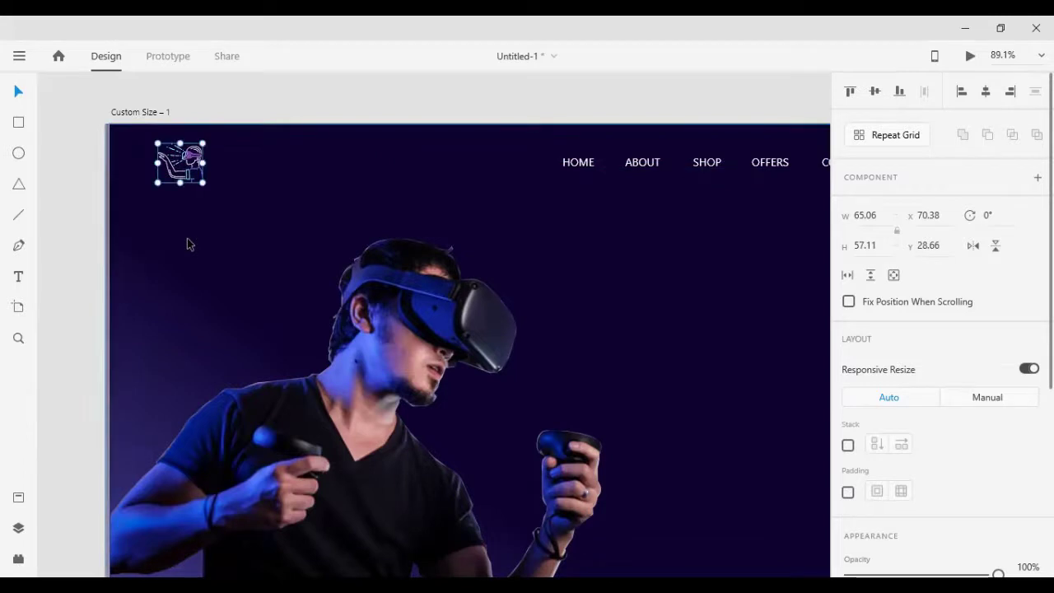
{"action": "scroll", "coordinate": [870, 280], "scroll_direction": "down", "scroll_amount": 3}
{"action": "scroll", "coordinate": [610, 302], "scroll_direction": "down", "scroll_amount": 3}
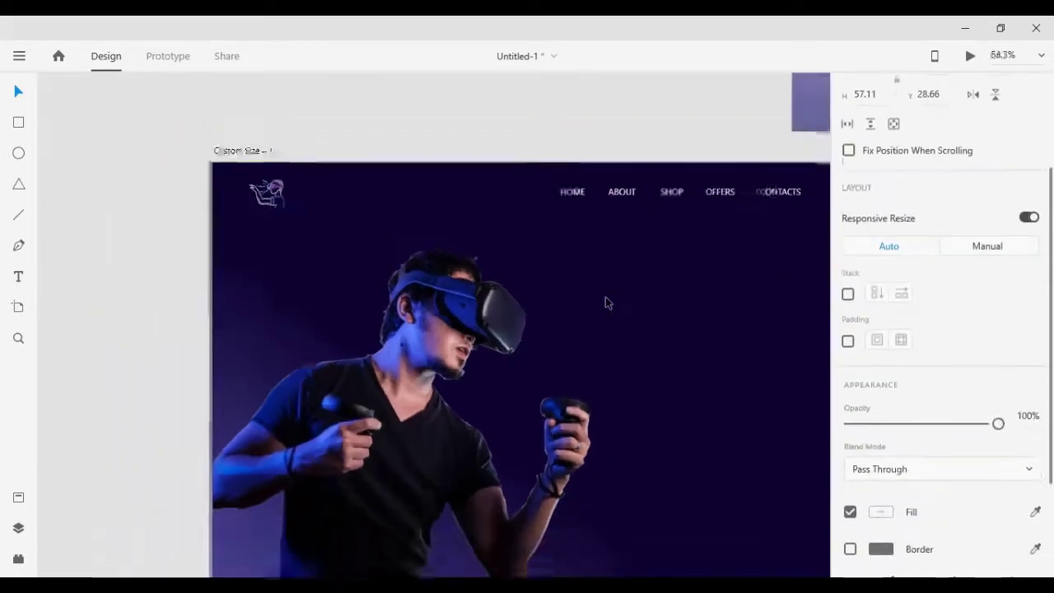
Shift the logo in the header slightly to the right, to X 90.38
{"action": "scroll", "coordinate": [670, 318], "scroll_direction": "right", "scroll_amount": 5}
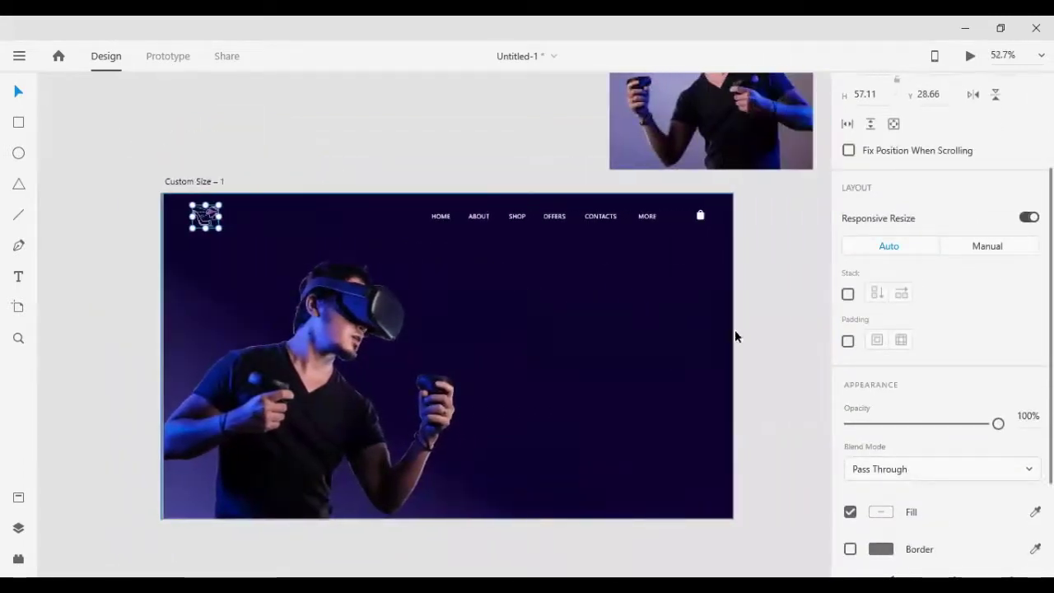
{"action": "left_click", "coordinate": [747, 341]}
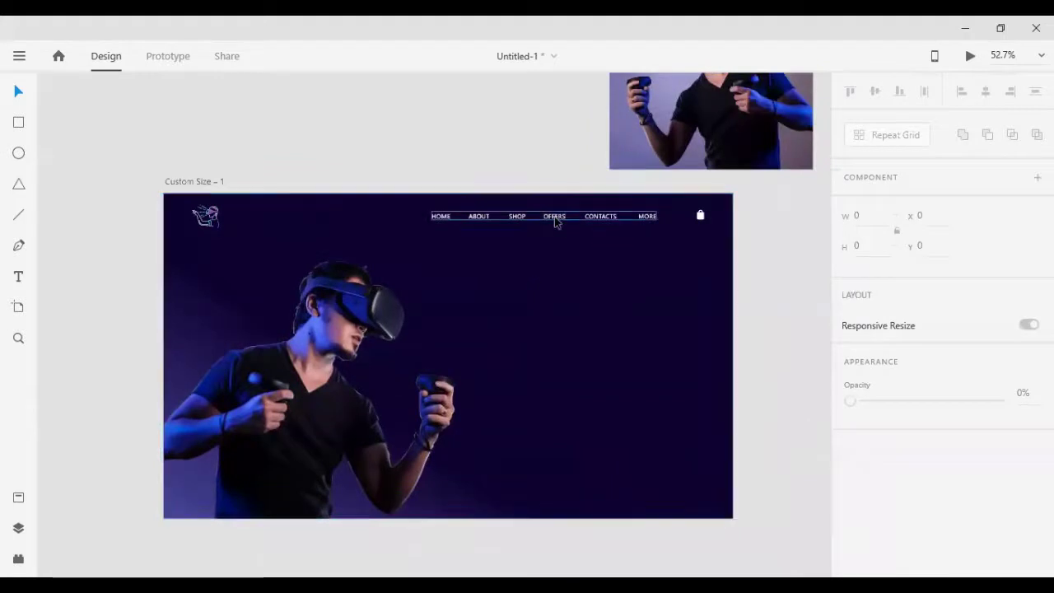
{"action": "left_click", "coordinate": [556, 221]}
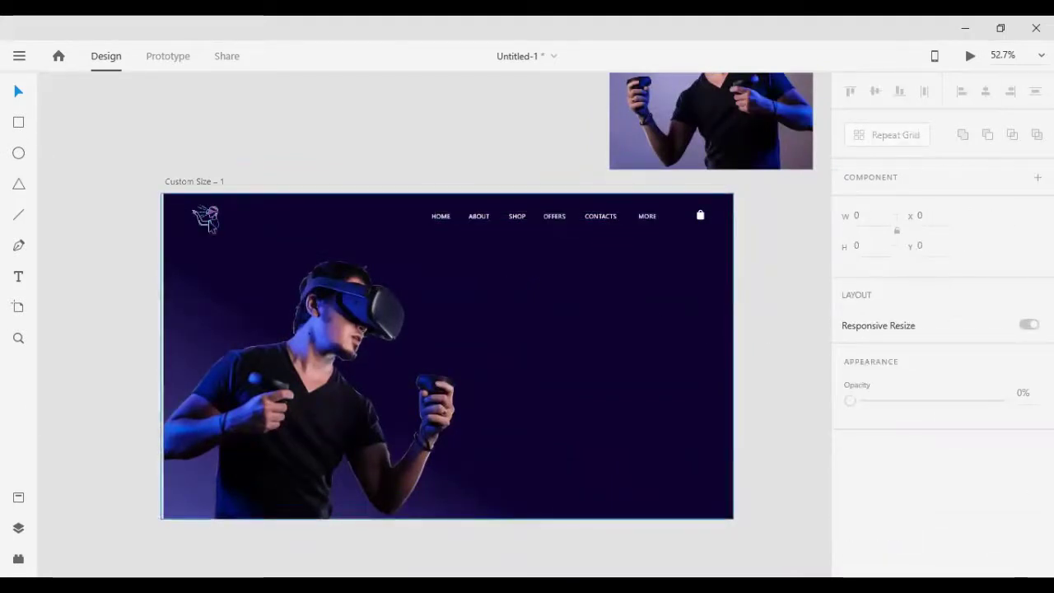
{"action": "left_click", "coordinate": [210, 215]}
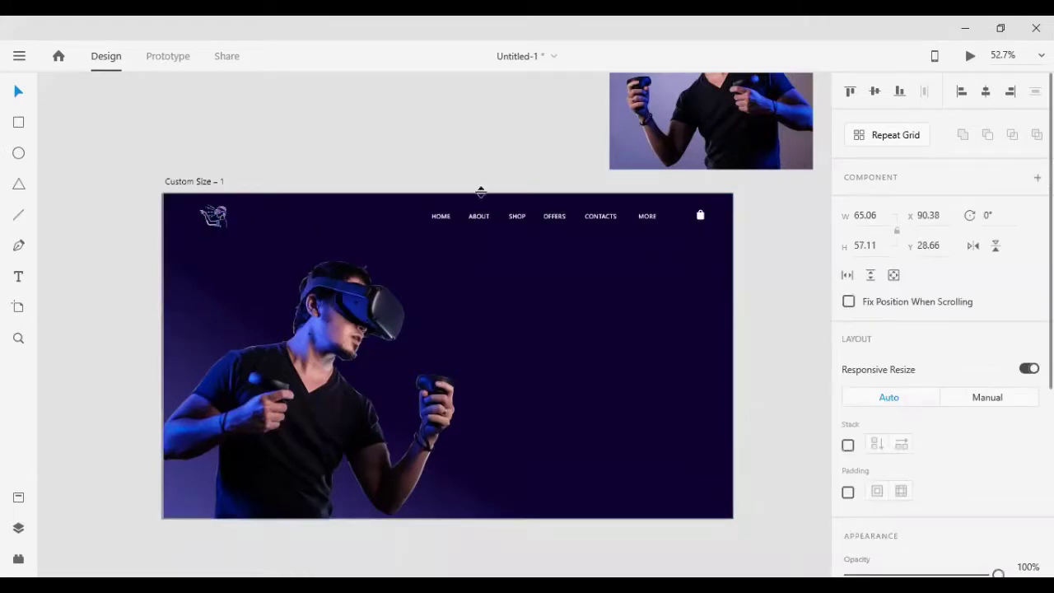
Shift the navigation menu and the bag icon together 20 px to the left
{"action": "key", "text": "ctrl+a"}
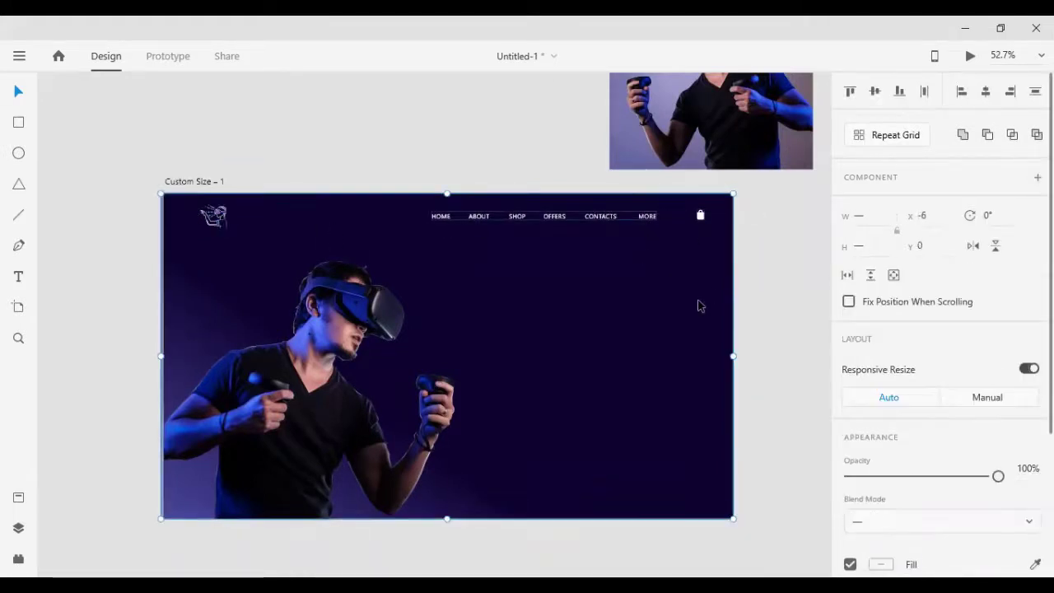
{"action": "left_click", "coordinate": [701, 305], "text": "shift"}
{"action": "key", "text": "shift+Left"}
{"action": "key", "text": "shift+Left"}
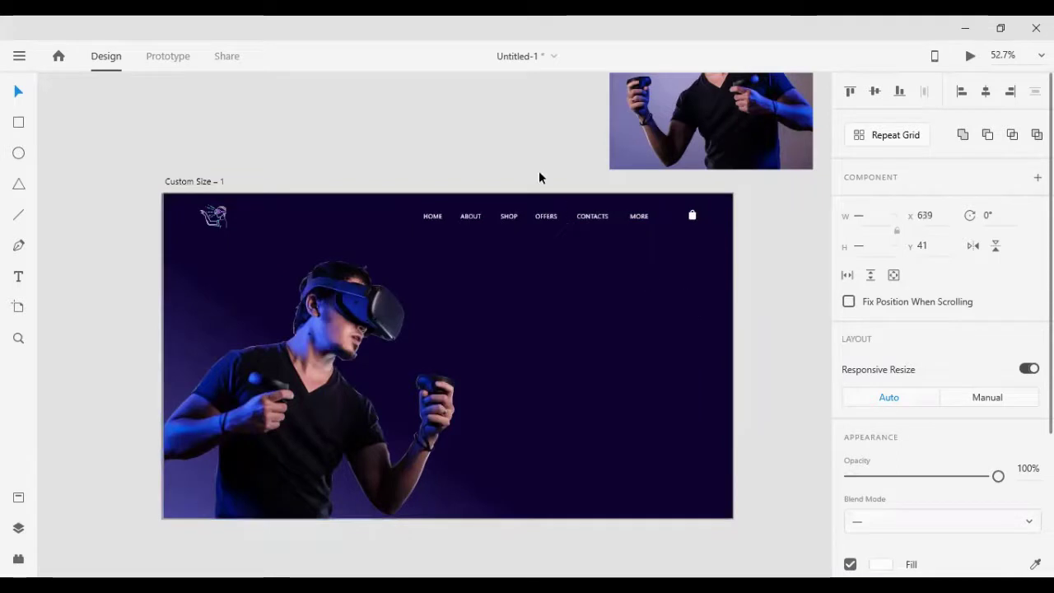
Centre the navigation menu horizontally against the background rectangle
{"action": "left_click_drag", "start_coordinate": [512, 142], "coordinate": [527, 242]}
{"action": "left_click", "coordinate": [581, 275], "text": "shift"}
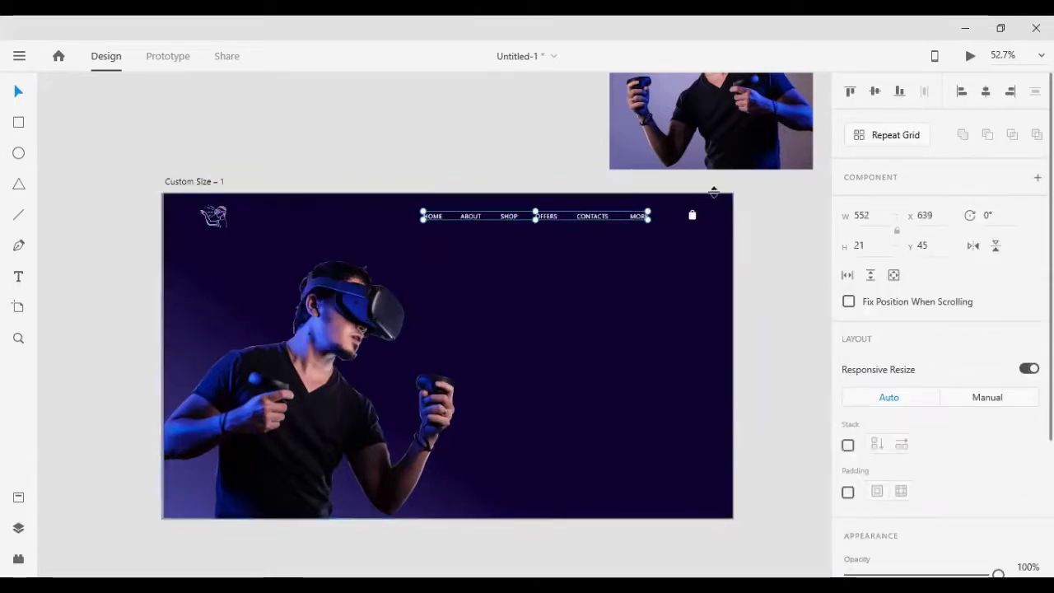
{"action": "left_click", "coordinate": [531, 229], "text": "shift"}
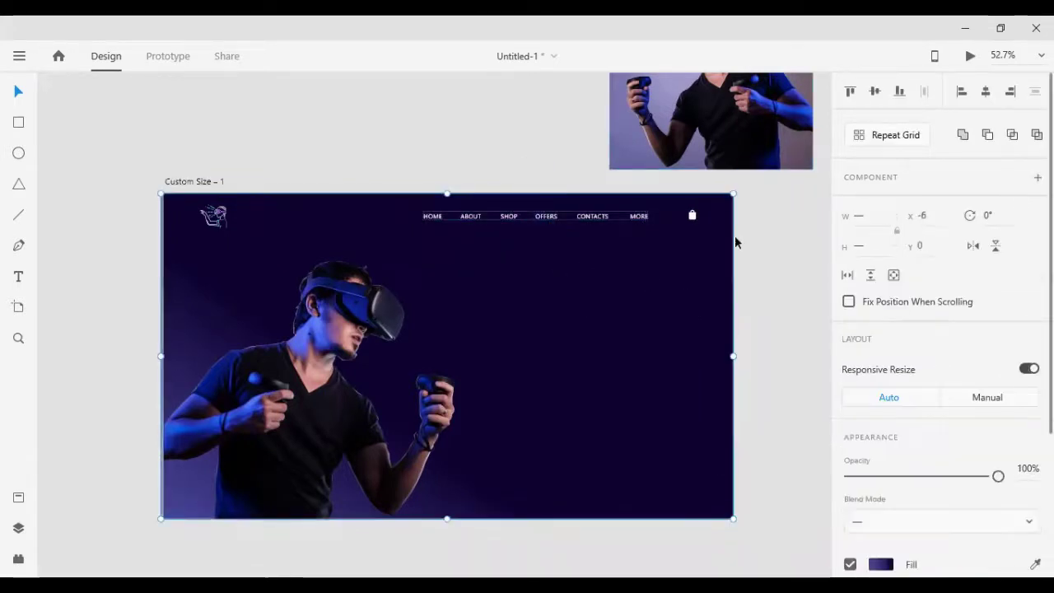
{"action": "left_click", "coordinate": [981, 94]}
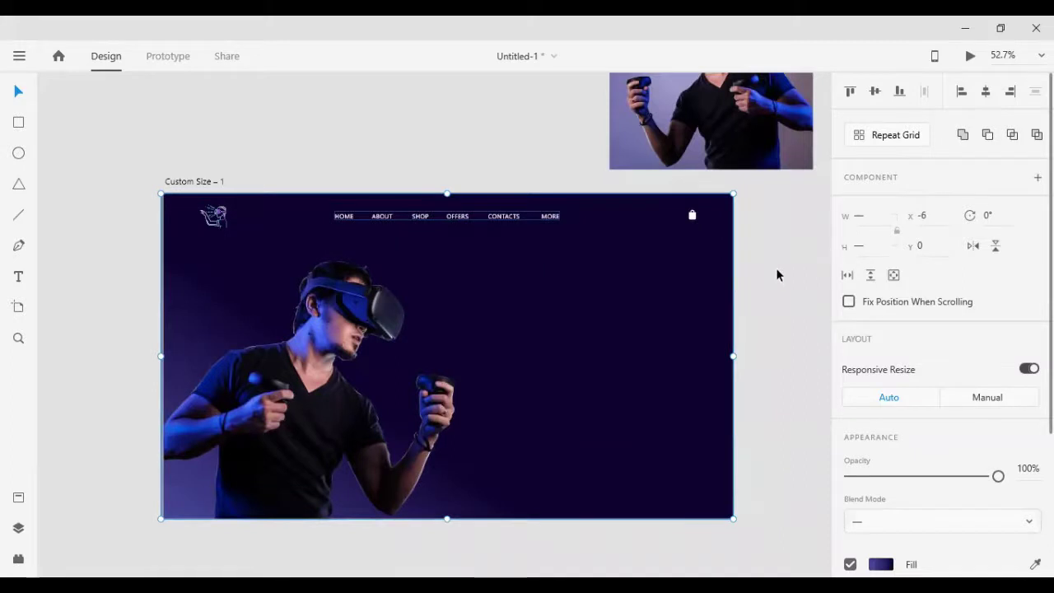
Nudge the navigation menu 60 px to the right, to X 481, and clear the selection
{"action": "left_click", "coordinate": [777, 270]}
{"action": "left_click", "coordinate": [493, 217]}
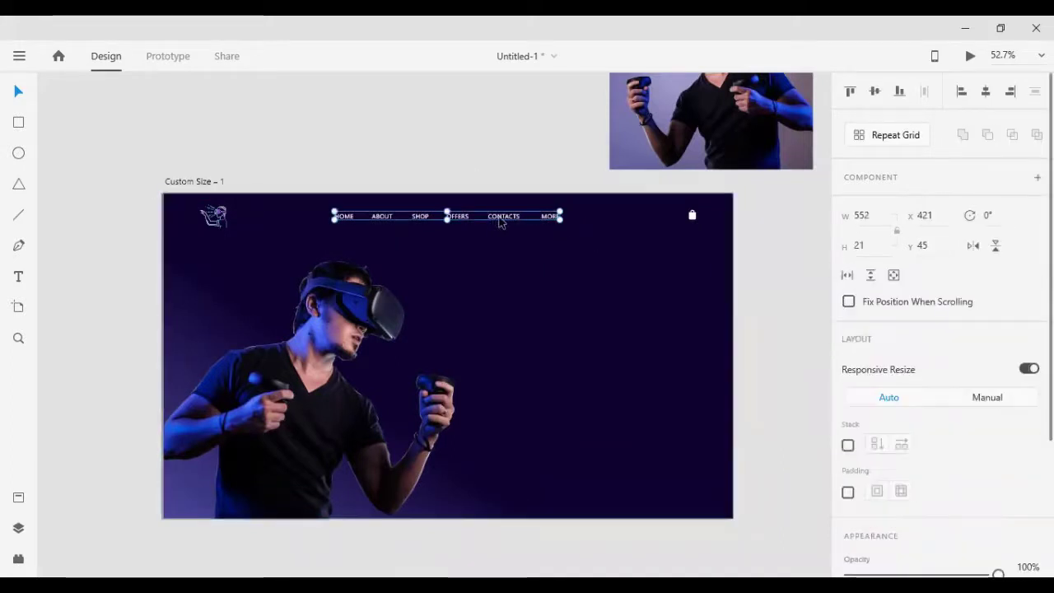
{"action": "key", "text": "shift+Right"}
{"action": "key", "text": "shift+Right"}
{"action": "key", "text": "shift+Right"}
{"action": "key", "text": "shift+Right"}
{"action": "key", "text": "shift+Right"}
{"action": "key", "text": "shift+Right"}
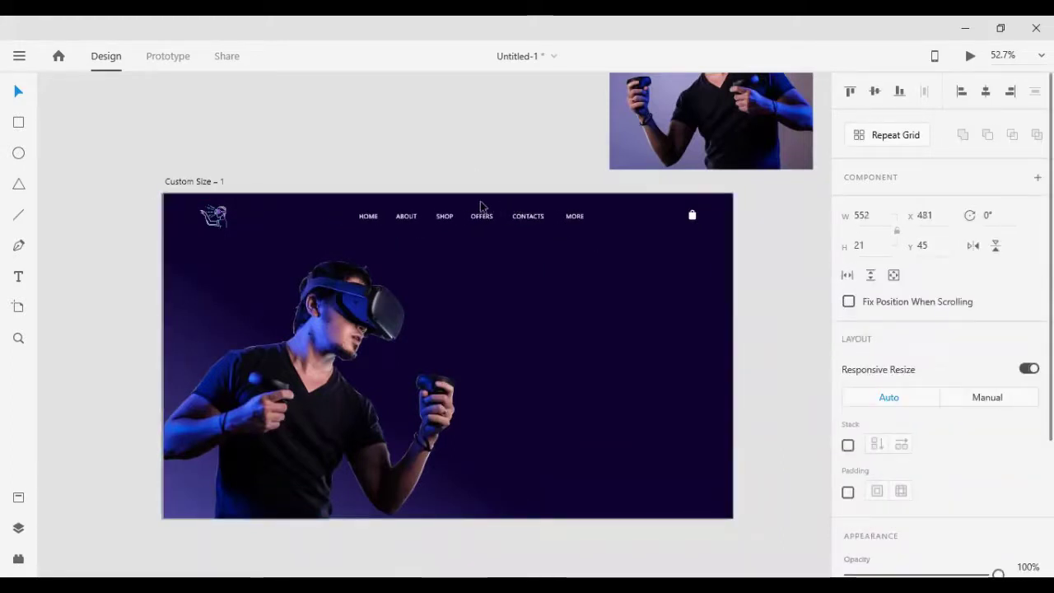
{"action": "left_click", "coordinate": [219, 229]}
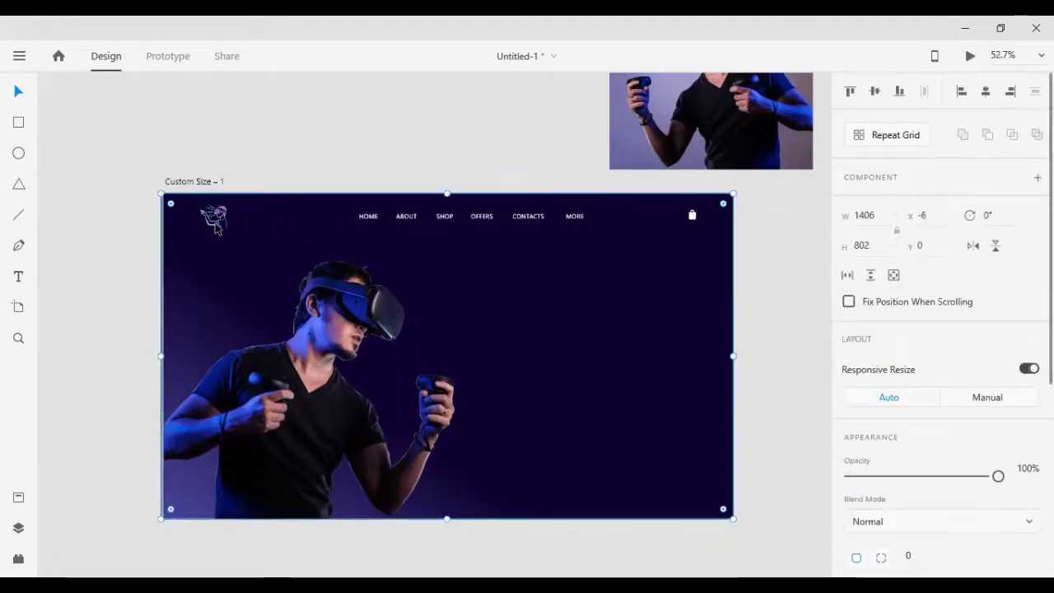
{"action": "left_click", "coordinate": [275, 162]}
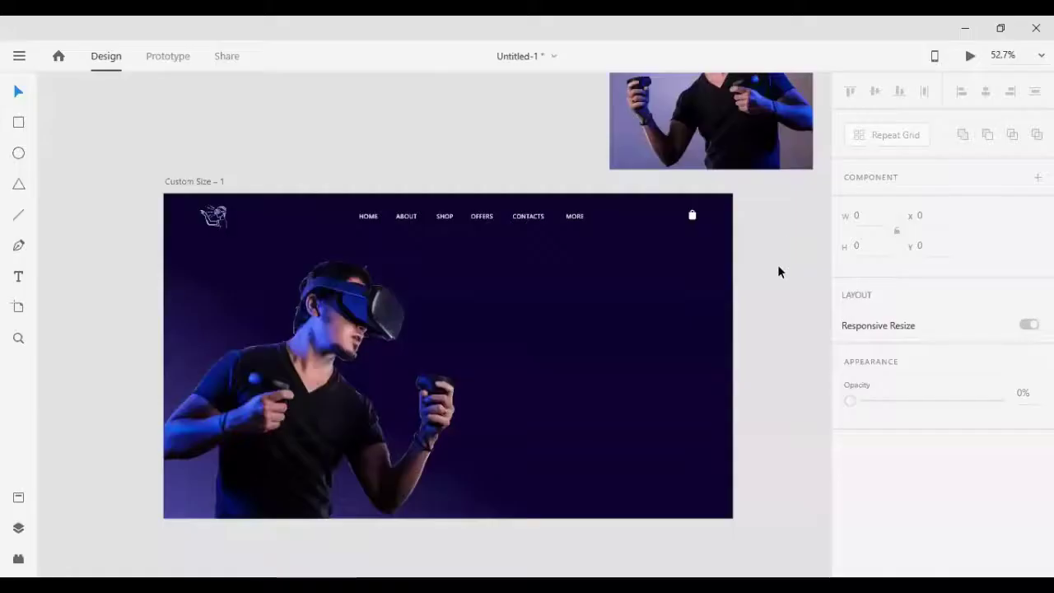
Add the text "Virtual Reality" and place it beside the logo at about X 185, Y 50
{"action": "left_click", "coordinate": [22, 277]}
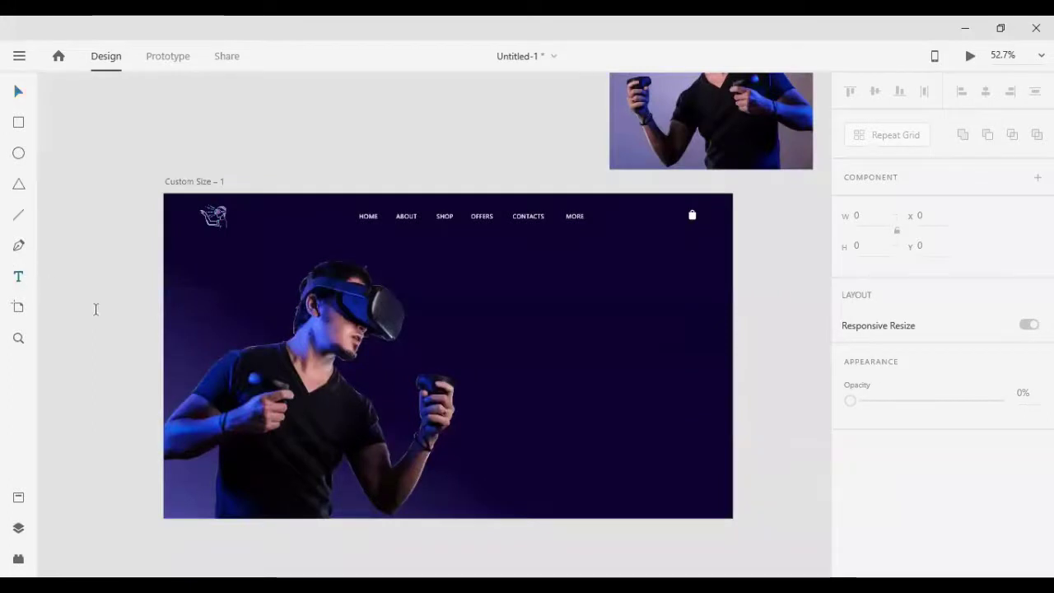
{"action": "left_click", "coordinate": [229, 305]}
{"action": "type", "text": "Virtual Reality"}
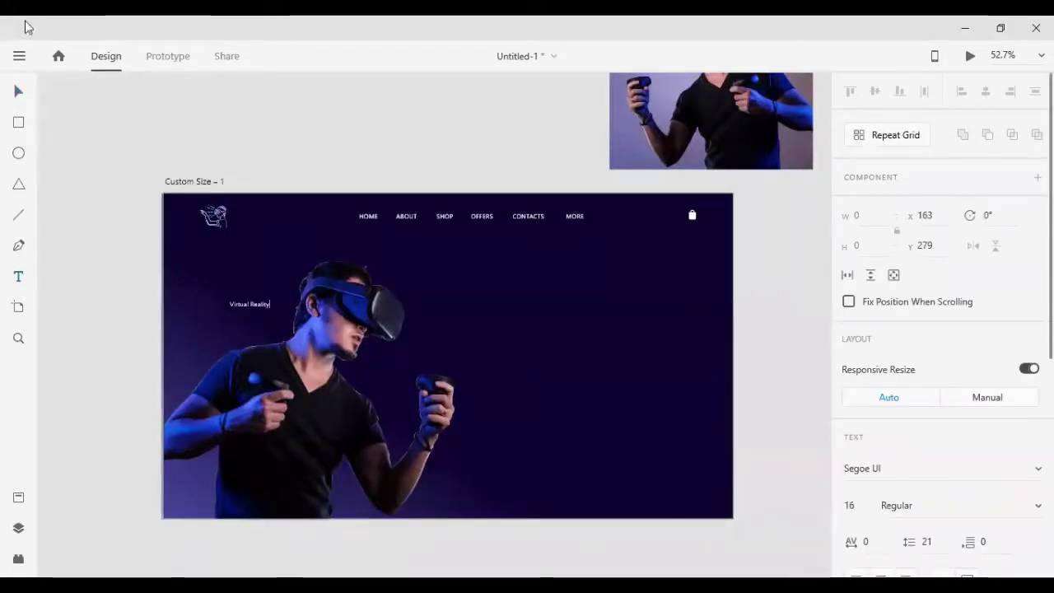
{"action": "left_click", "coordinate": [19, 91]}
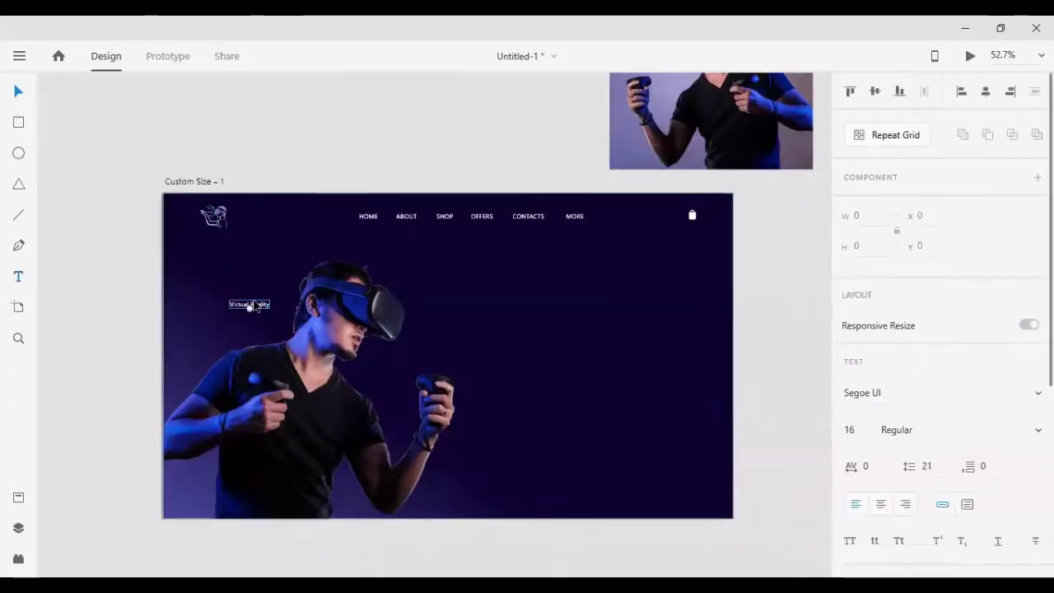
{"action": "left_click_drag", "start_coordinate": [255, 306], "coordinate": [277, 220]}
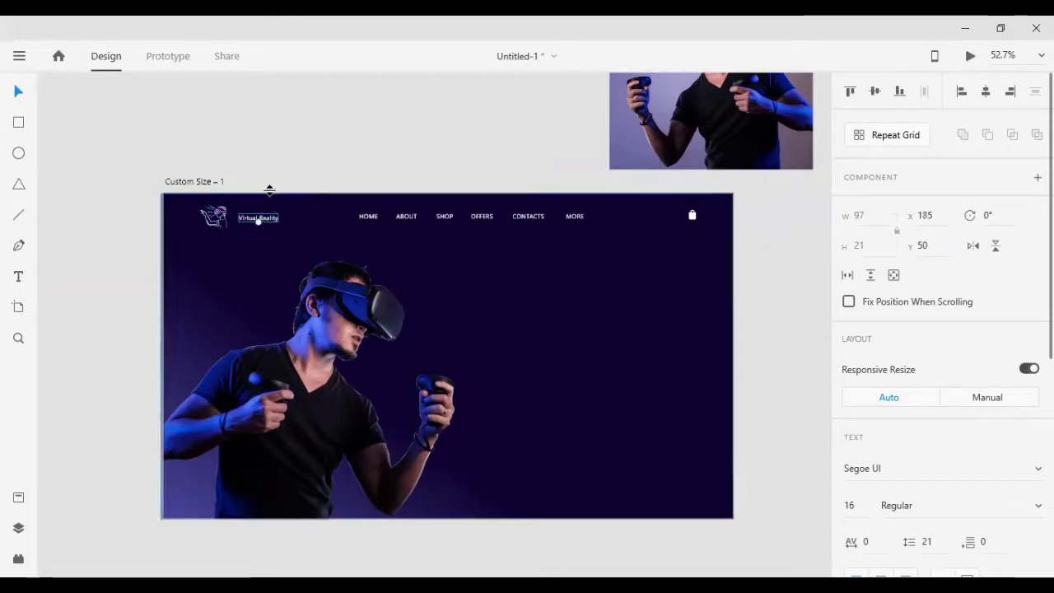
{"action": "left_click", "coordinate": [263, 176]}
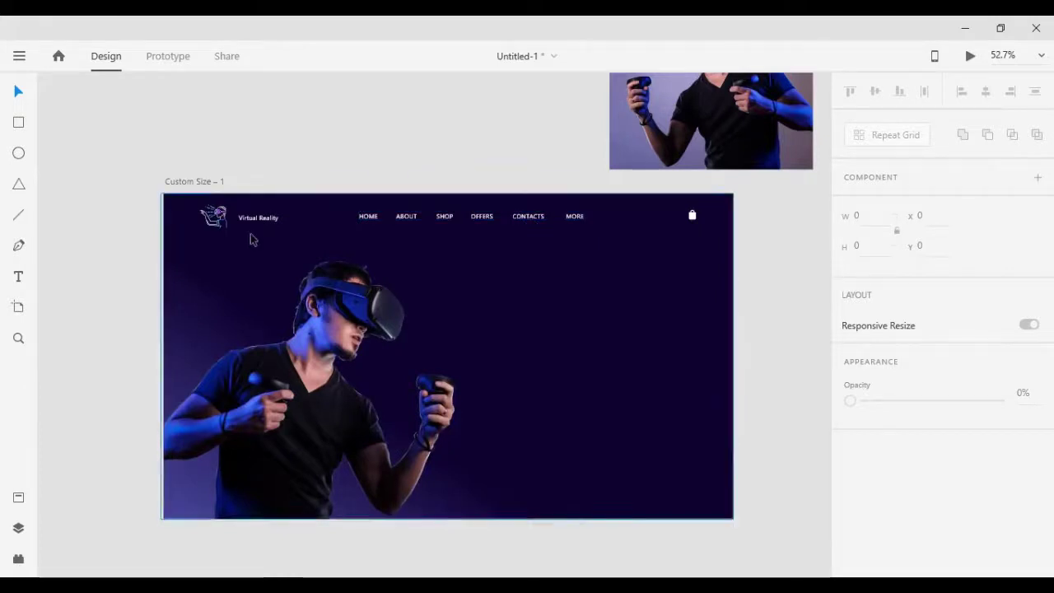
Duplicate the "Virtual Reality" text into the empty area beside the man and replace the copy's wording with "VR HEAD SET 4K DISPLAY"
{"action": "left_click_drag", "start_coordinate": [258, 217], "coordinate": [549, 309]}
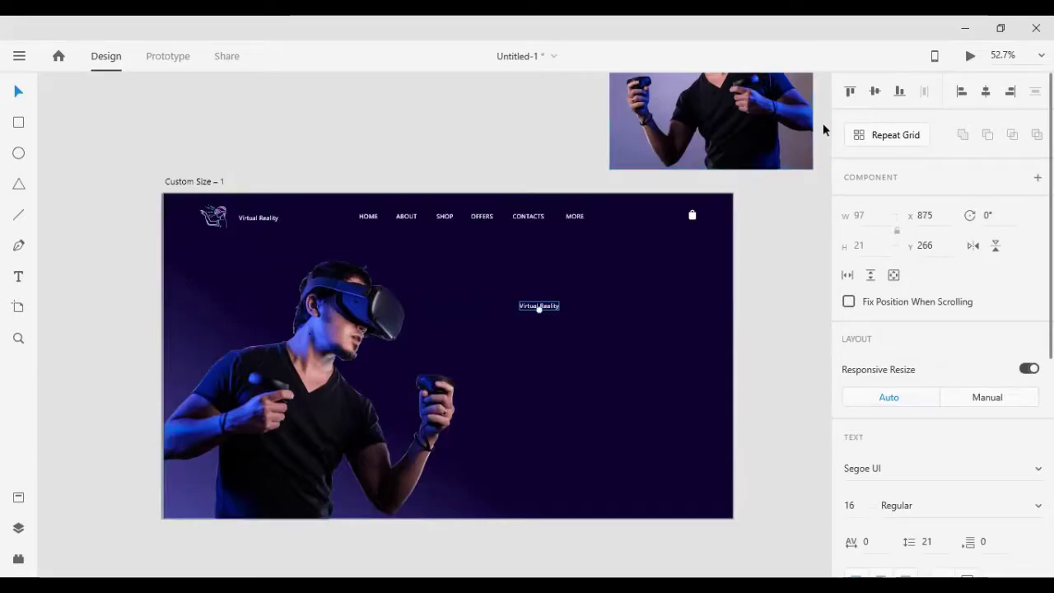
{"action": "double_click", "coordinate": [551, 310]}
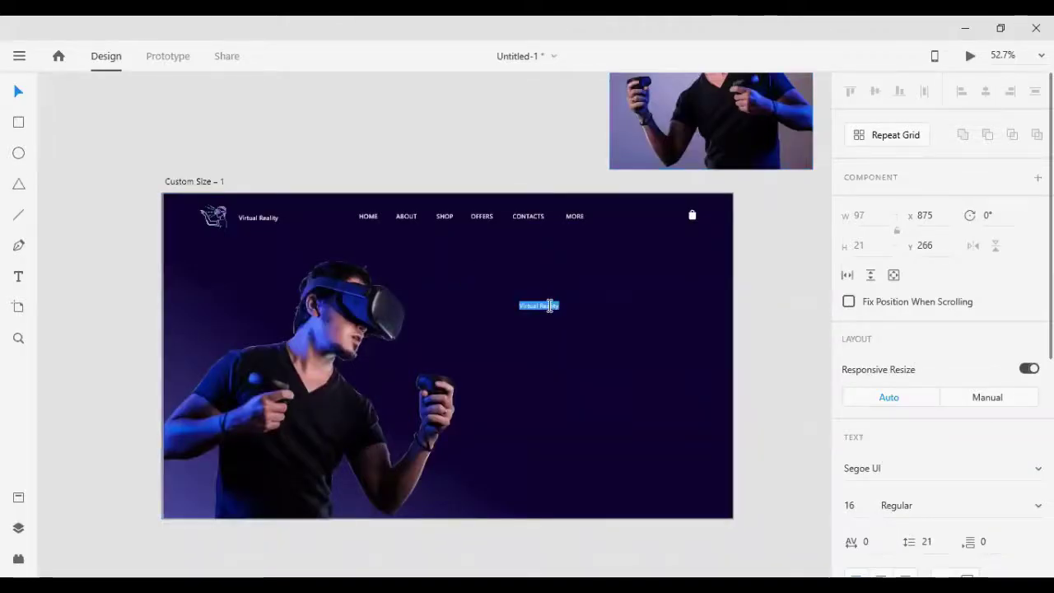
{"action": "type", "text": "VR"}
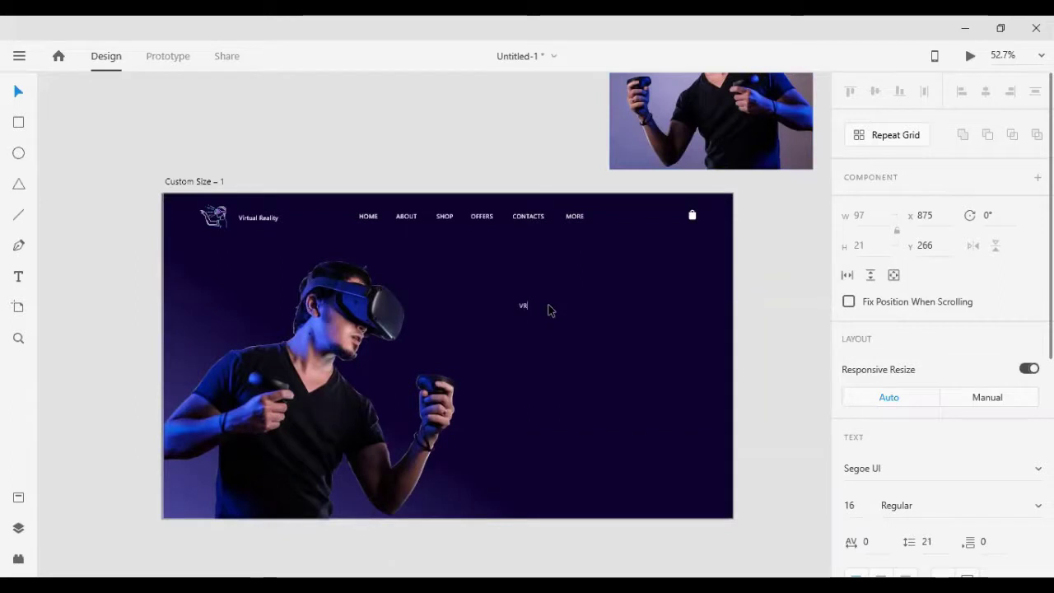
{"action": "type", "text": " HEAD SET 8K"}
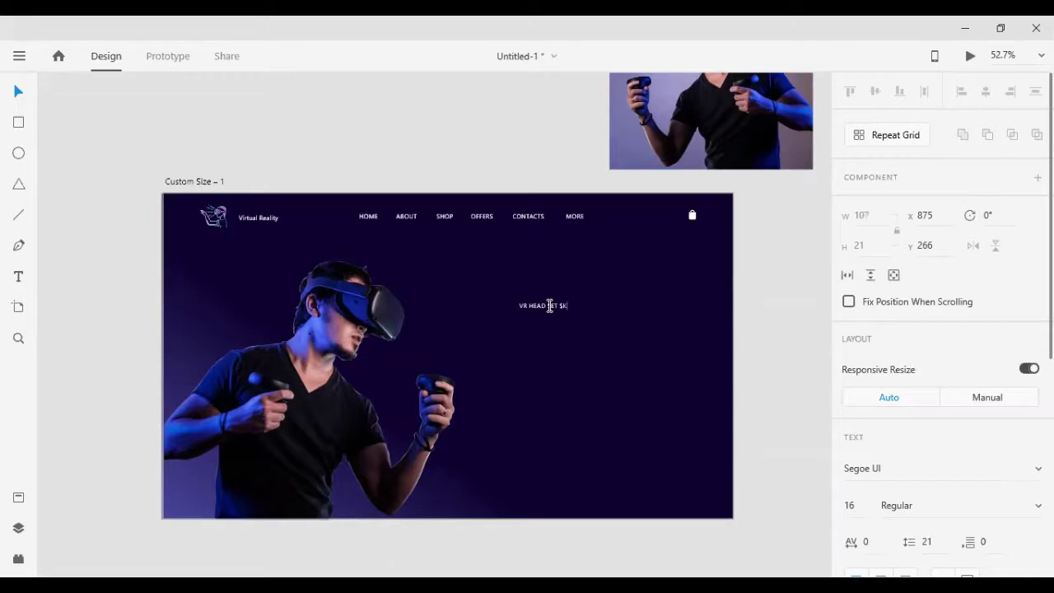
{"action": "type", "text": "DI"}
{"action": "key", "text": "BackSpace"}
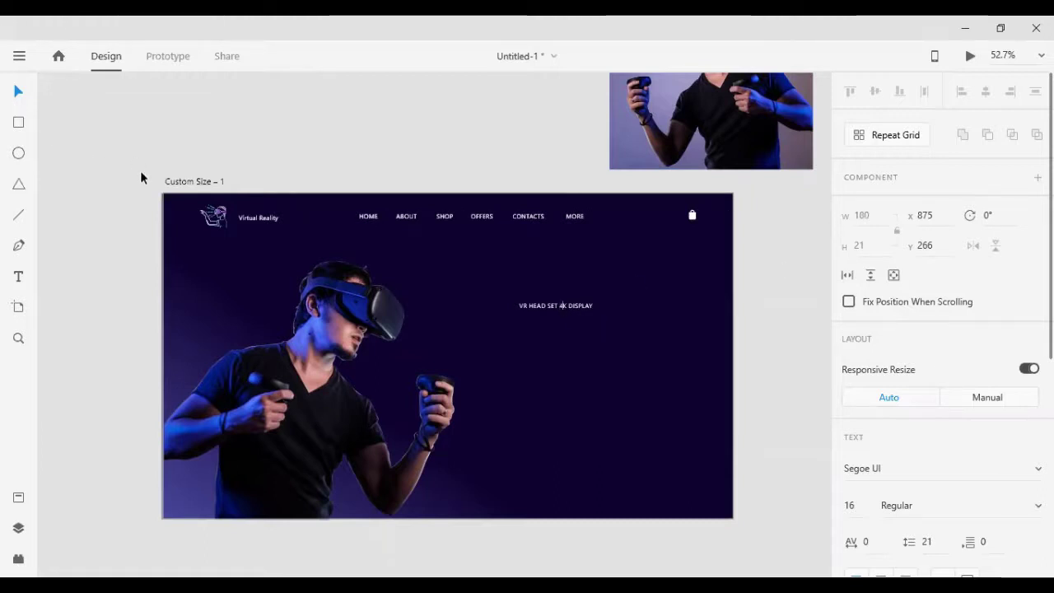
{"action": "left_click", "coordinate": [18, 90]}
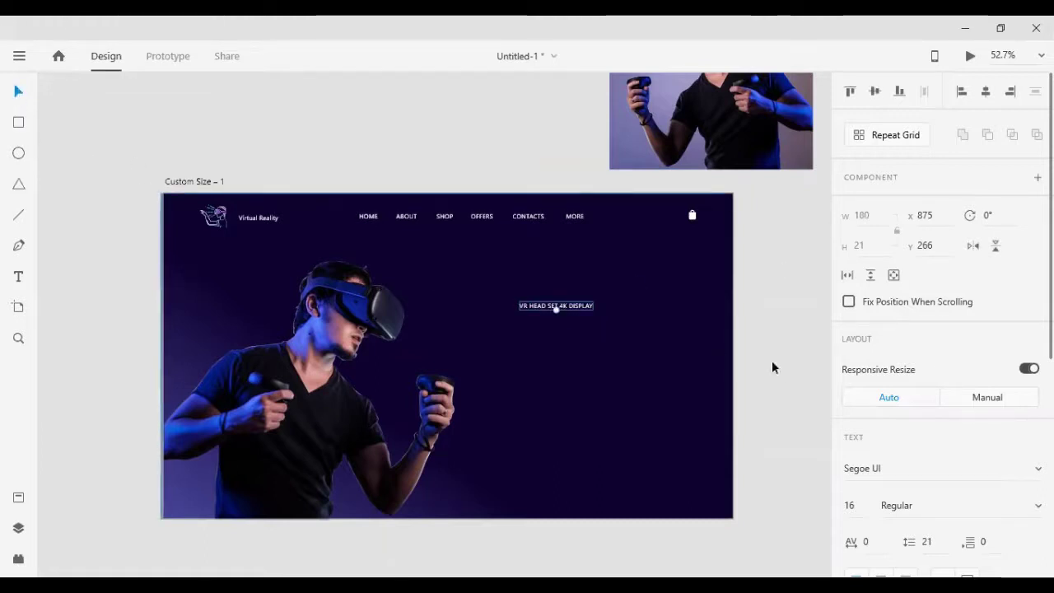
Set the "VR HEAD SET 4K DISPLAY" heading's font to Bebas Neue and enlarge it to about size 81
{"action": "left_click", "coordinate": [894, 467]}
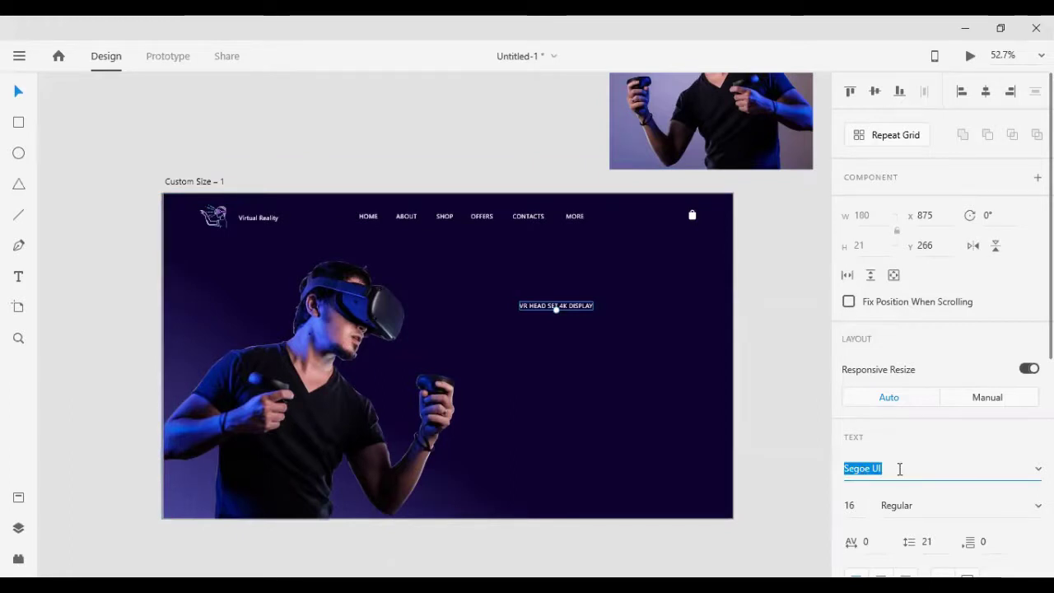
{"action": "type", "text": "Be"}
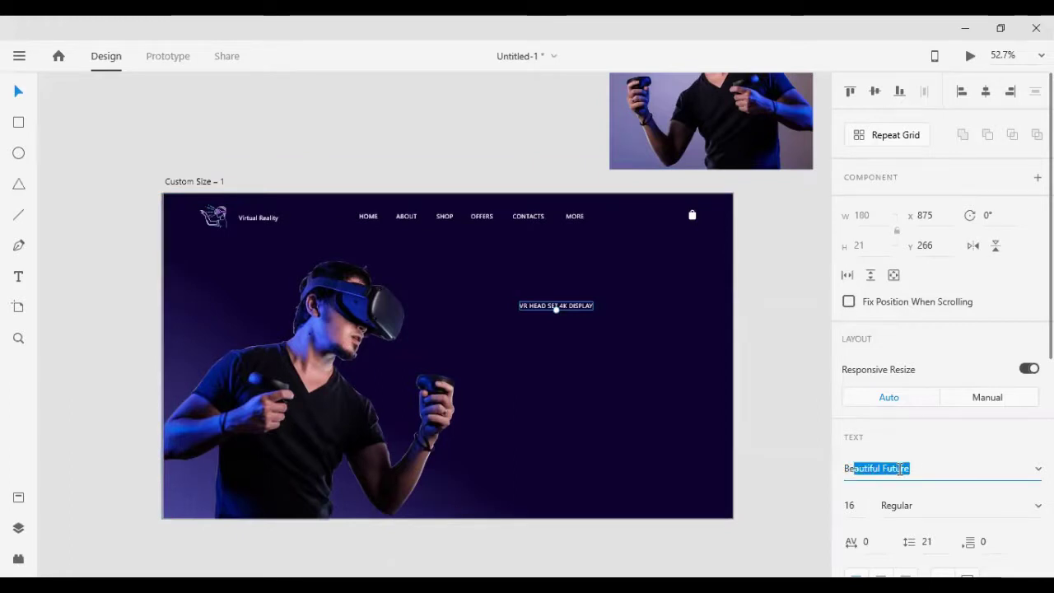
{"action": "type", "text": "bas Neue"}
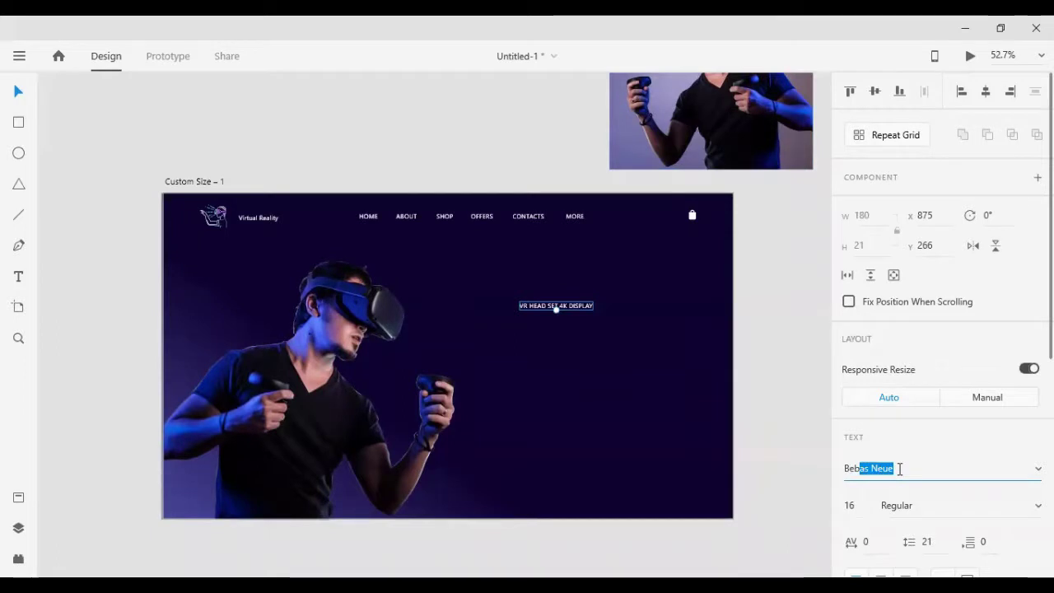
{"action": "key", "text": "Return"}
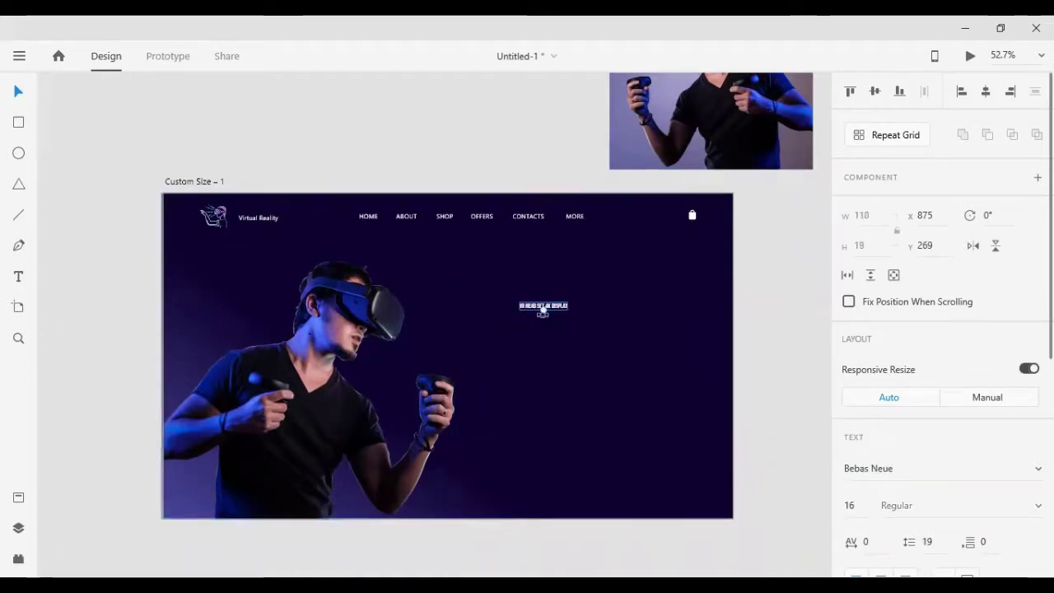
{"action": "left_click_drag", "start_coordinate": [542, 311], "coordinate": [591, 321]}
Break the heading into two lines before "4K", then scale it to about size 79 and place it at about X 789, Y 187
{"action": "double_click", "coordinate": [599, 320]}
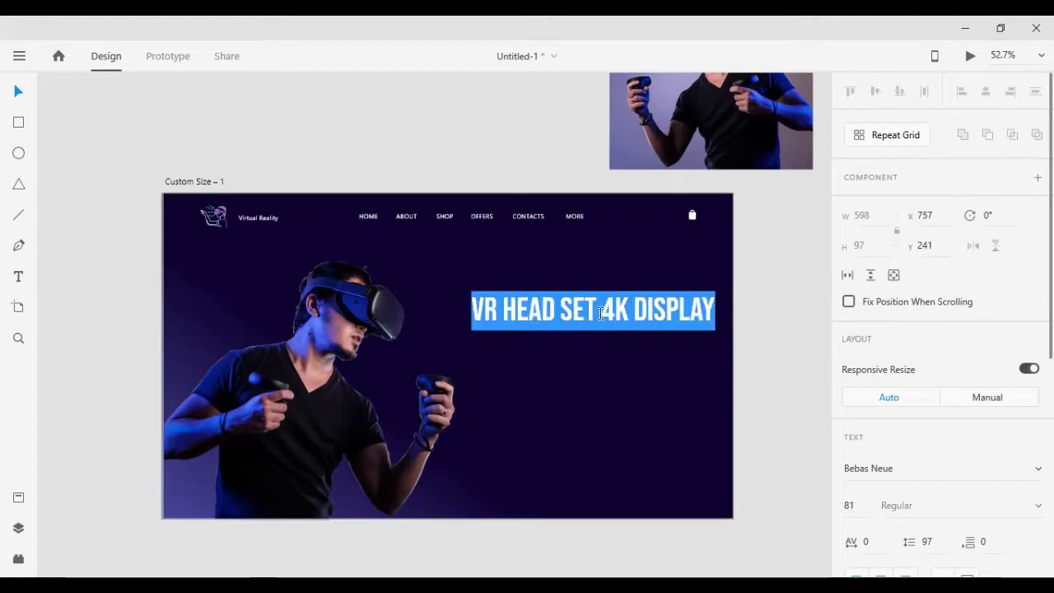
{"action": "left_click", "coordinate": [601, 313]}
{"action": "key", "text": "Delete"}
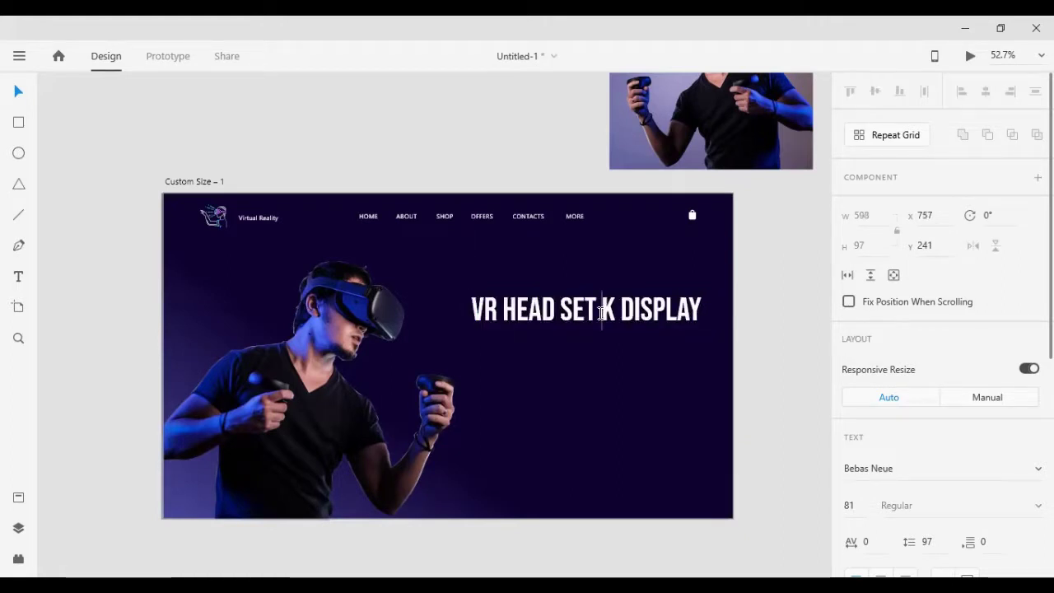
{"action": "type", "text": "4"}
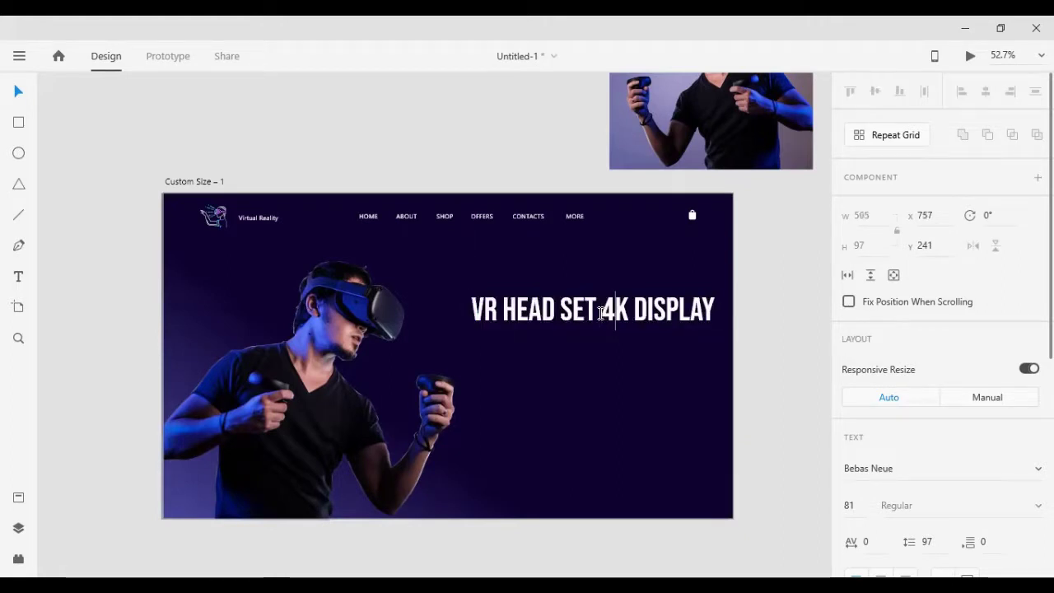
{"action": "key", "text": "Left"}
{"action": "key", "text": "BackSpace"}
{"action": "key", "text": "Return"}
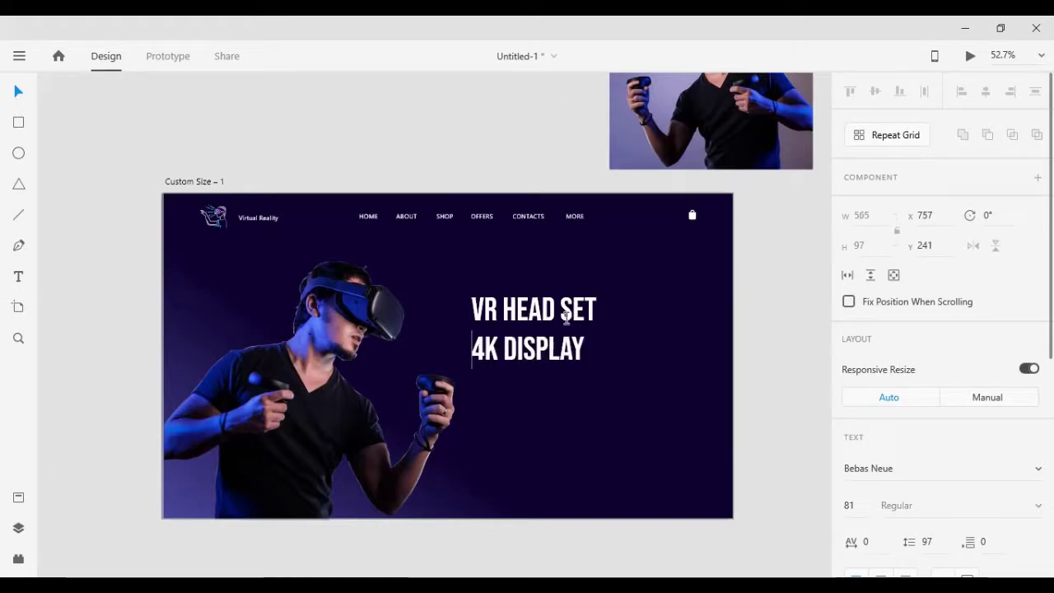
{"action": "left_click", "coordinate": [16, 93]}
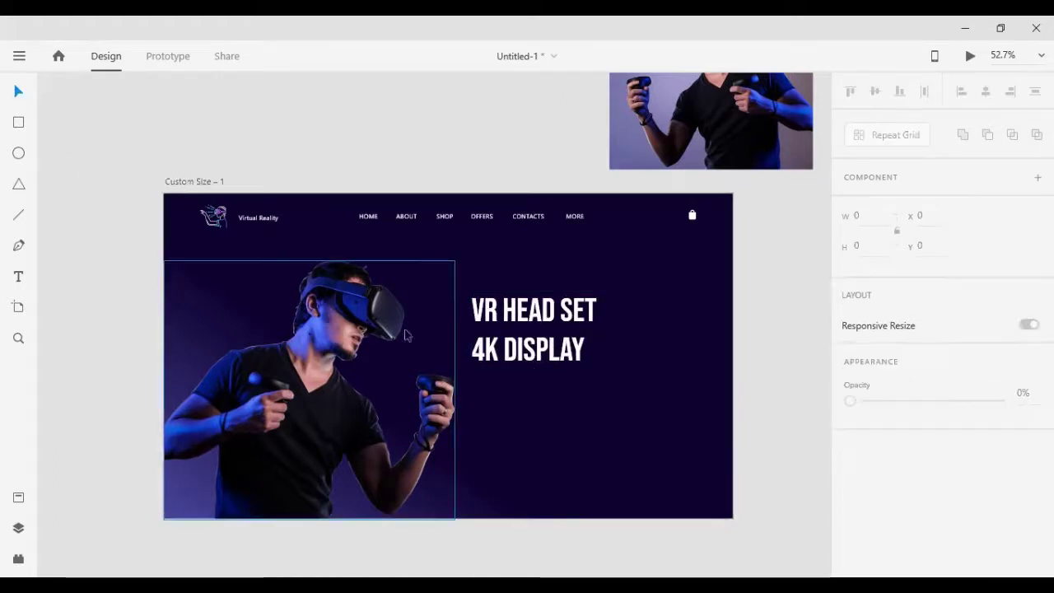
{"action": "left_click_drag", "start_coordinate": [528, 371], "coordinate": [547, 346]}
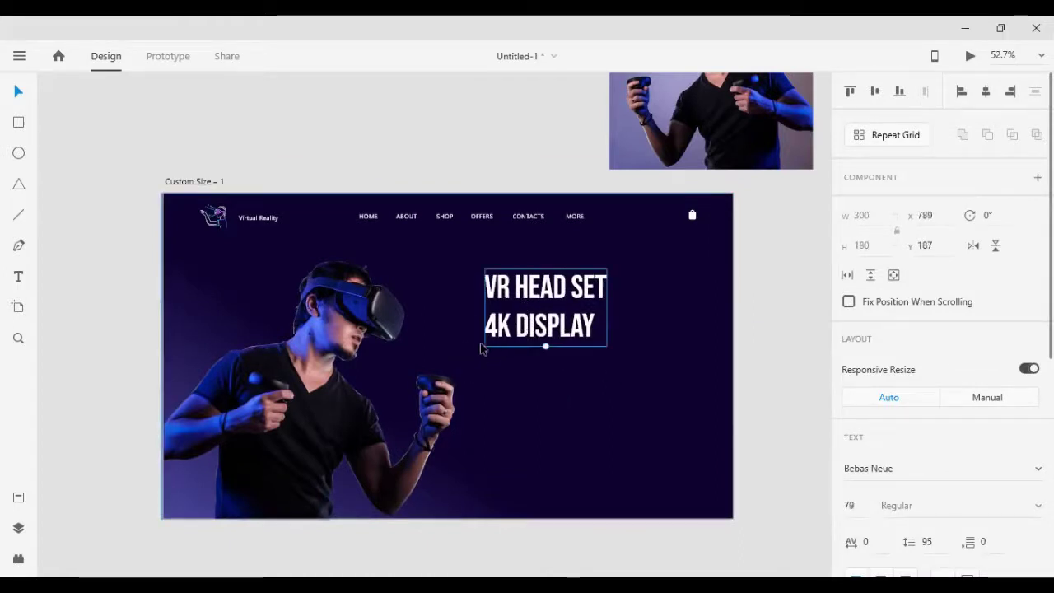
Duplicate the "Virtual Reality" text below the heading at about X 862, Y 412 and replace its wording with the copied "é simplesmente uma simulação de texto" passage
{"action": "key", "text": "alt"}
{"action": "left_click_drag", "start_coordinate": [250, 226], "coordinate": [528, 373]}
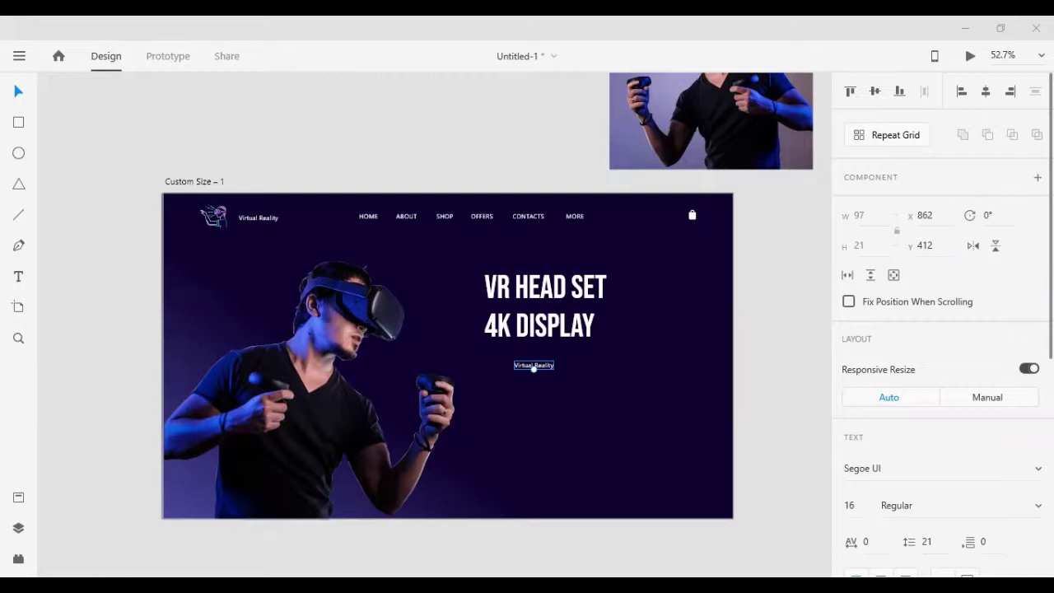
{"action": "double_click", "coordinate": [528, 369]}
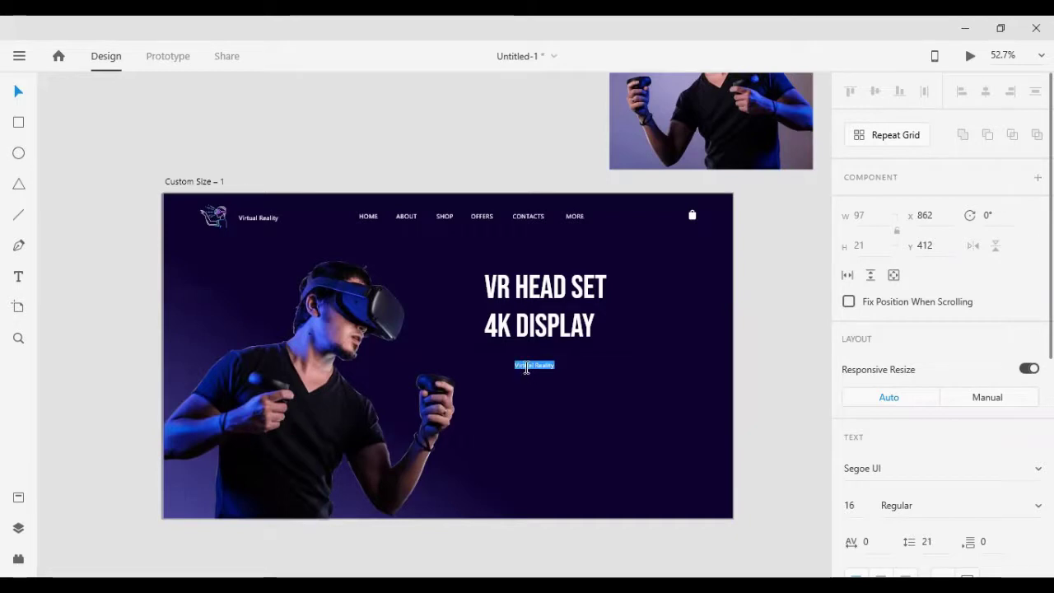
{"action": "key", "text": "ctrl+v"}
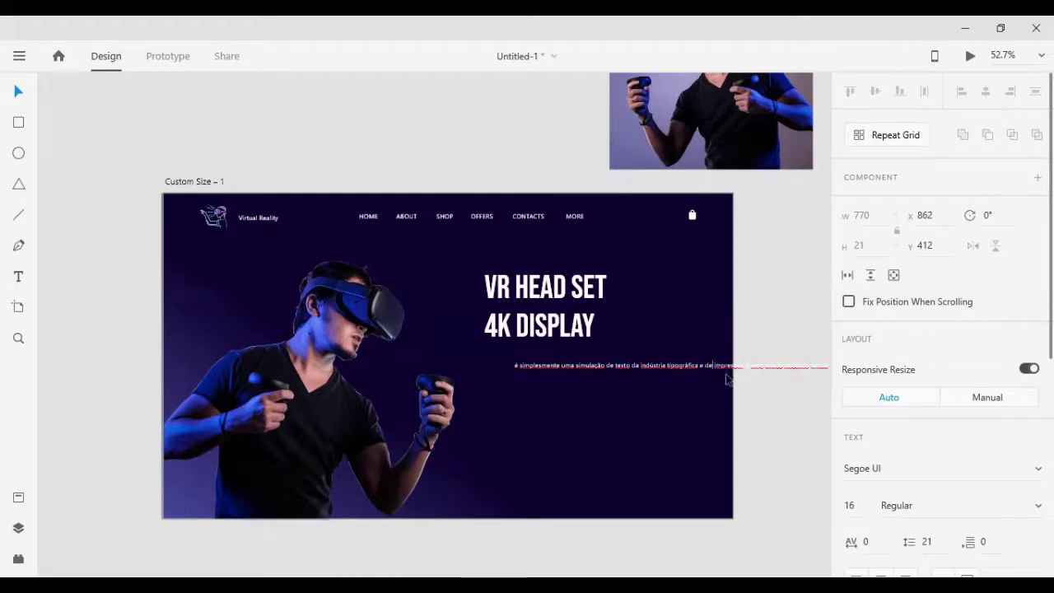
Break the pasted paragraph into two lines before "impressos" and align it under the heading at about X 789, Y 379
{"action": "key", "text": "Return"}
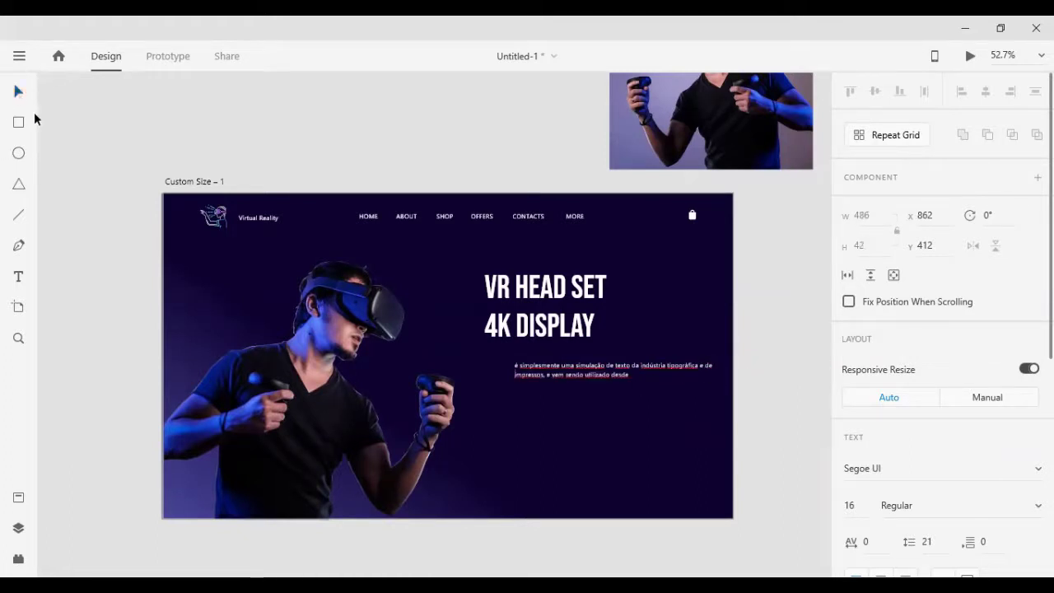
{"action": "key", "text": "Escape"}
{"action": "left_click_drag", "start_coordinate": [540, 365], "coordinate": [507, 353]}
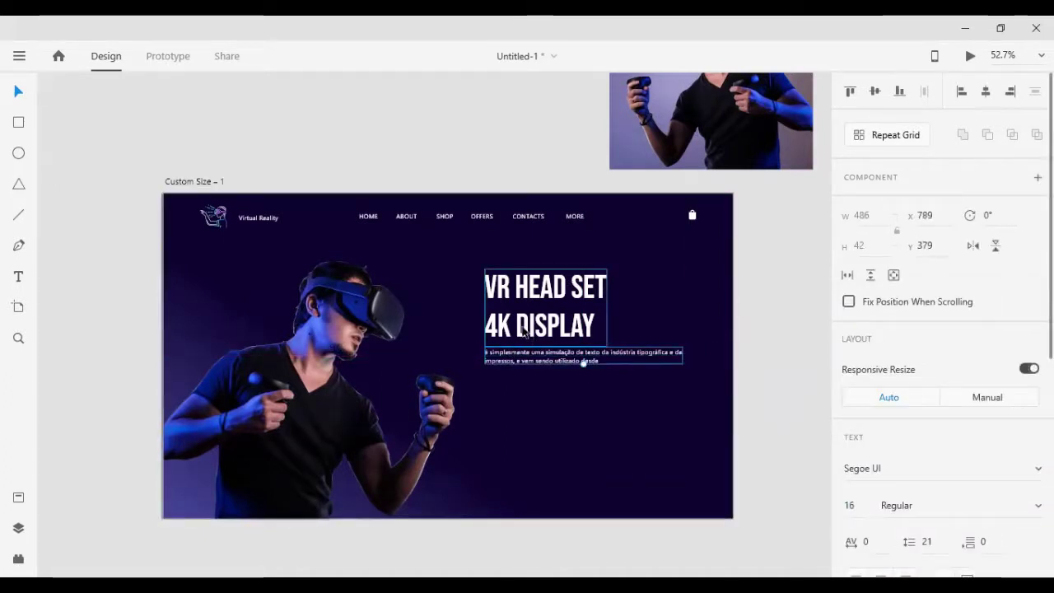
Rearrange the heading's line break so that "VR HEAD SET 4K" is on the first line and "DISPLAY" on the second
{"action": "double_click", "coordinate": [513, 322]}
{"action": "left_click", "coordinate": [474, 327]}
{"action": "double_click", "coordinate": [490, 328]}
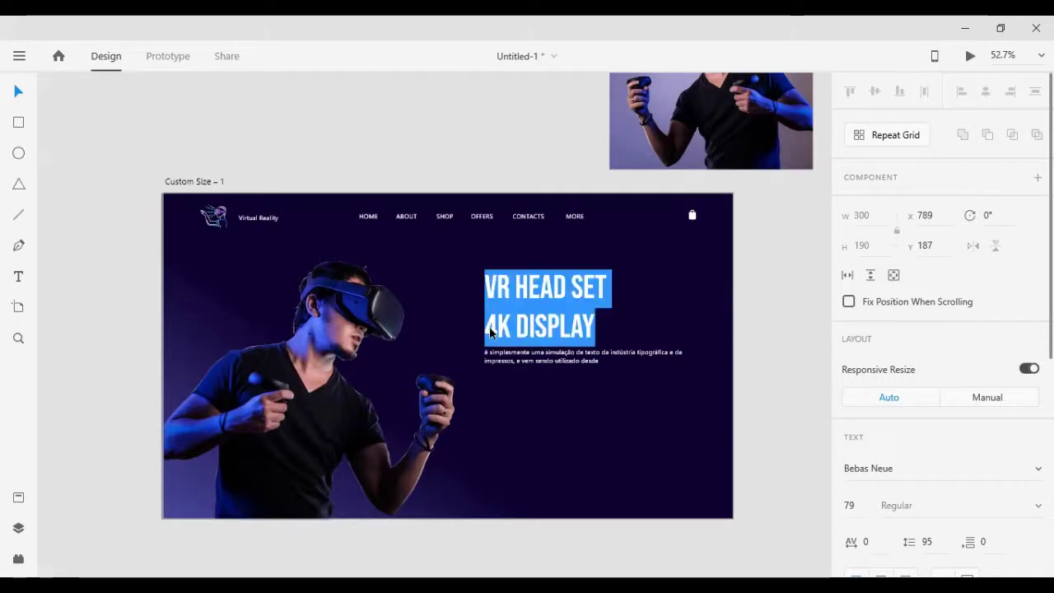
{"action": "left_click", "coordinate": [490, 330]}
{"action": "key", "text": "BackSpace"}
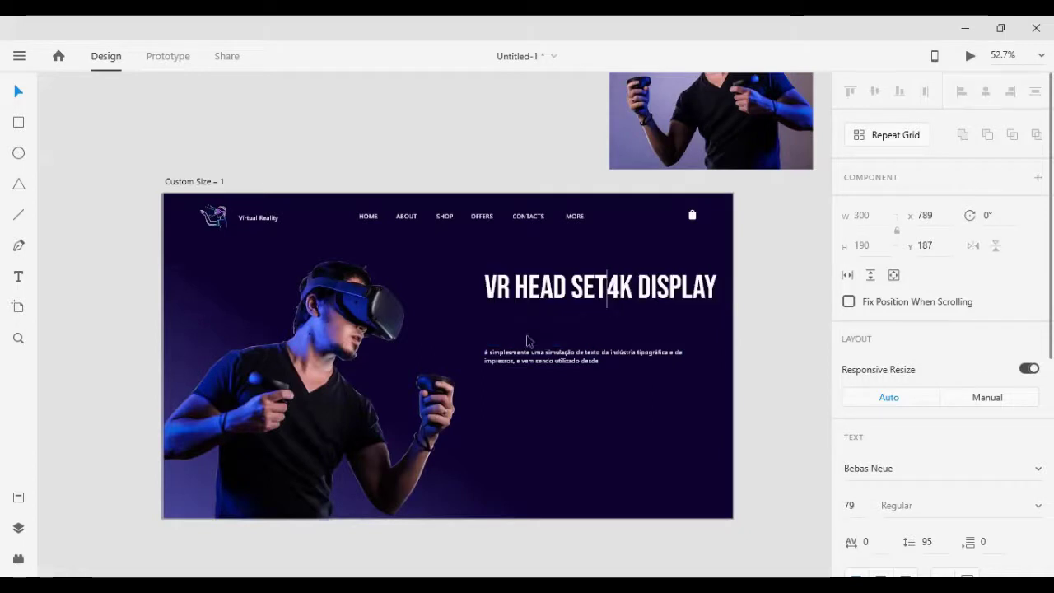
{"action": "key", "text": "BackSpace"}
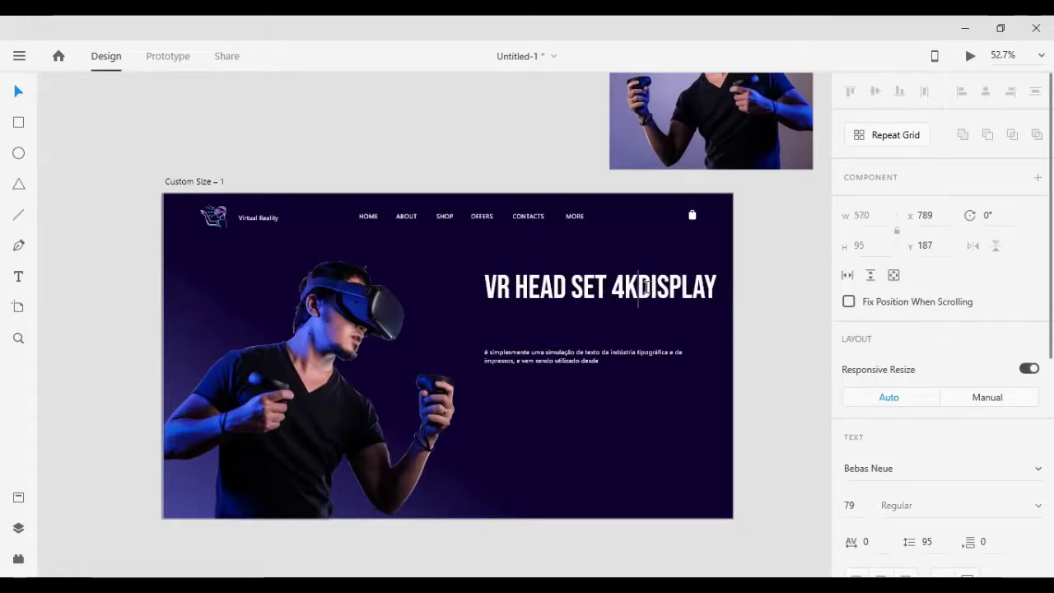
{"action": "key", "text": "Return"}
{"action": "key", "text": "Escape"}
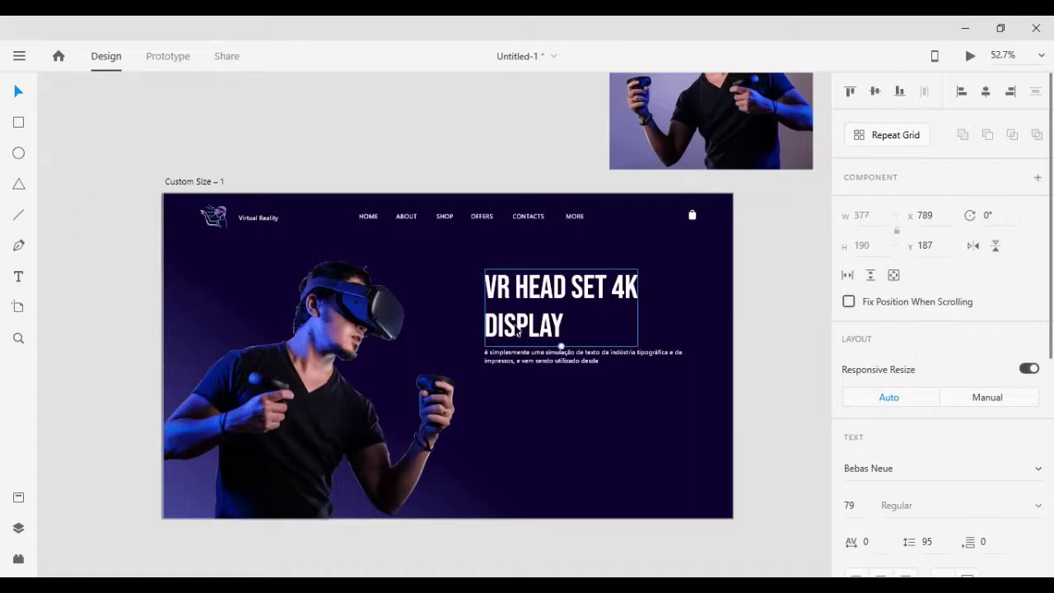
{"action": "key", "text": "Escape"}
Reposition the paragraph just beneath the heading at X 789, Y 375
{"action": "left_click_drag", "start_coordinate": [514, 366], "coordinate": [514, 362]}
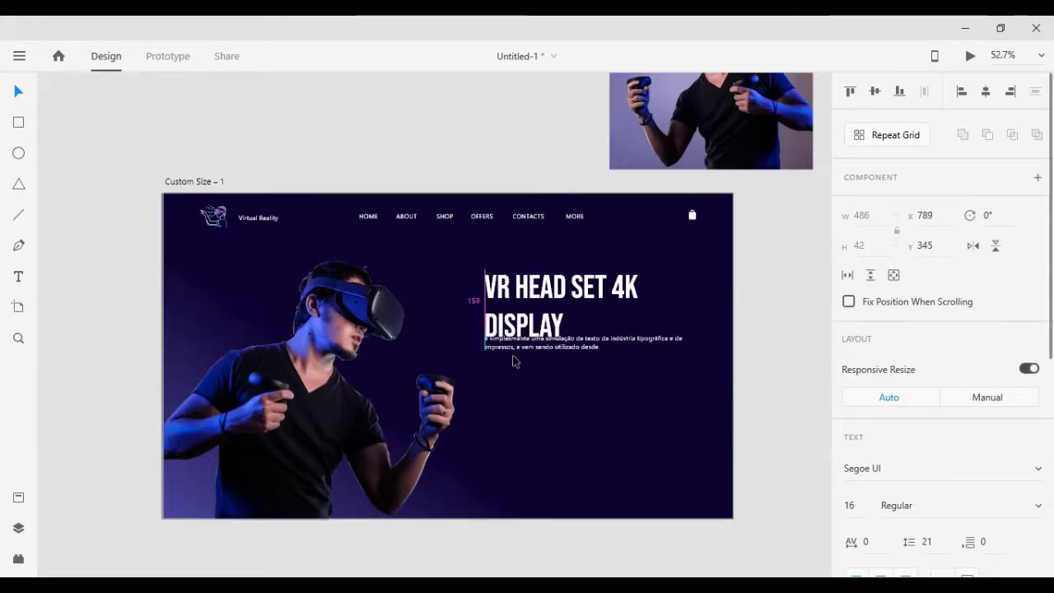
{"action": "key", "text": "shift+Down"}
{"action": "key", "text": "shift+Down"}
{"action": "key", "text": "shift+Down"}
{"action": "scroll", "coordinate": [513, 357], "scroll_direction": "left", "scroll_amount": 1}
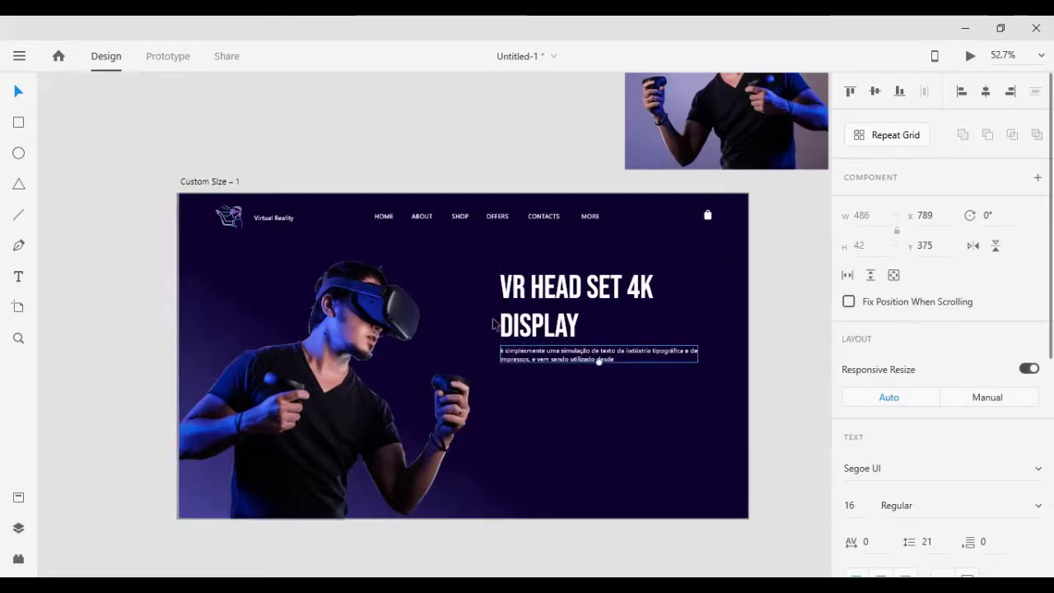
Add a horizontal guide level with the top of the man's head and raise the heading and paragraph together so the heading sits at Y 155
{"action": "left_click_drag", "start_coordinate": [503, 191], "coordinate": [505, 261]}
{"action": "left_click", "coordinate": [533, 356]}
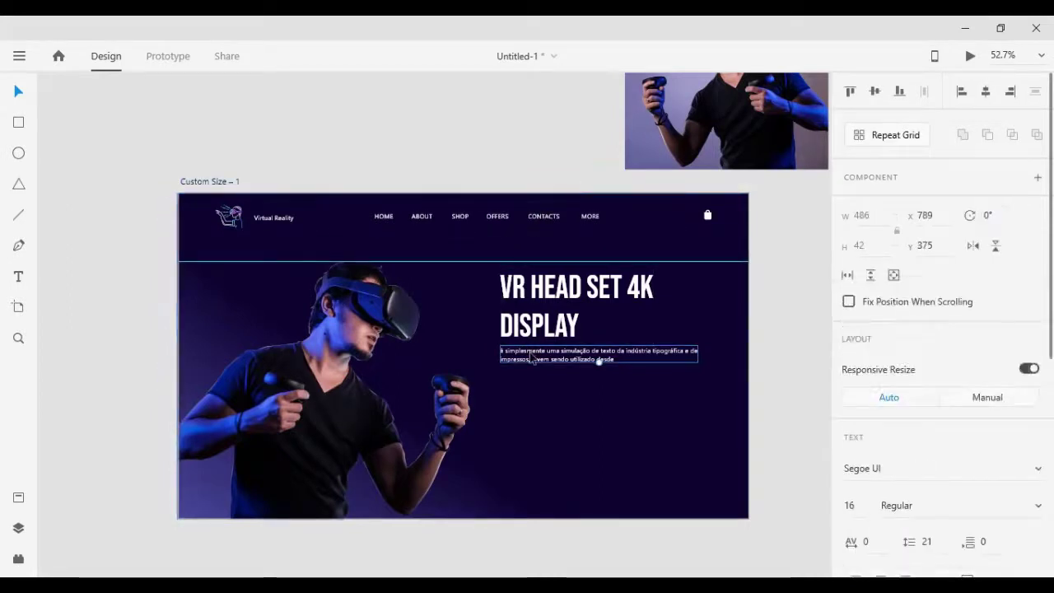
{"action": "left_click", "coordinate": [532, 303]}
{"action": "left_click_drag", "start_coordinate": [779, 313], "coordinate": [587, 379]}
{"action": "key", "text": "shift+Up"}
{"action": "key", "text": "shift+Up"}
{"action": "key", "text": "shift+Up"}
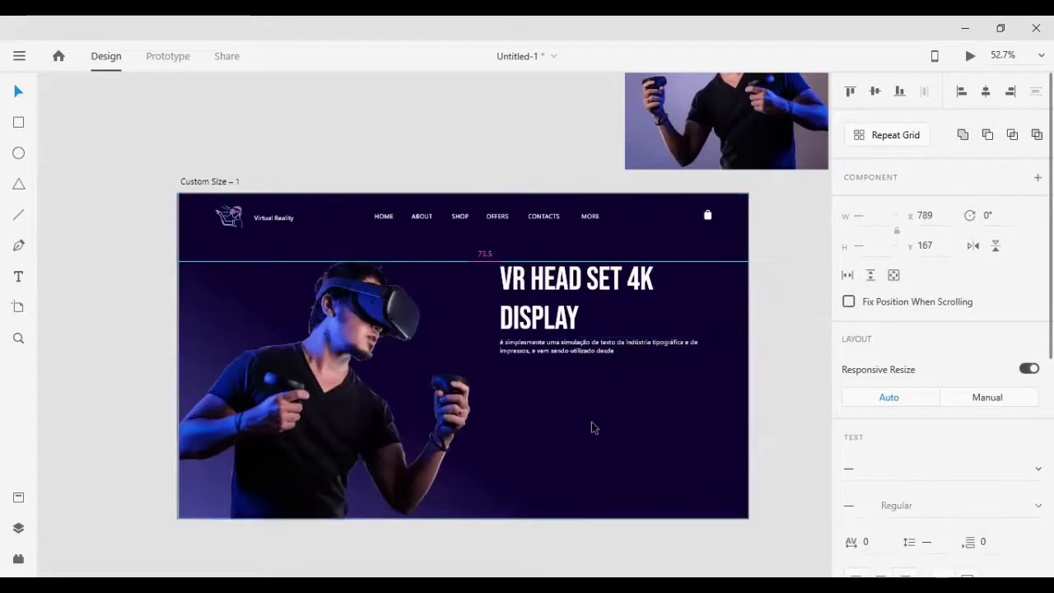
{"action": "key", "text": "Up"}
{"action": "key", "text": "Up"}
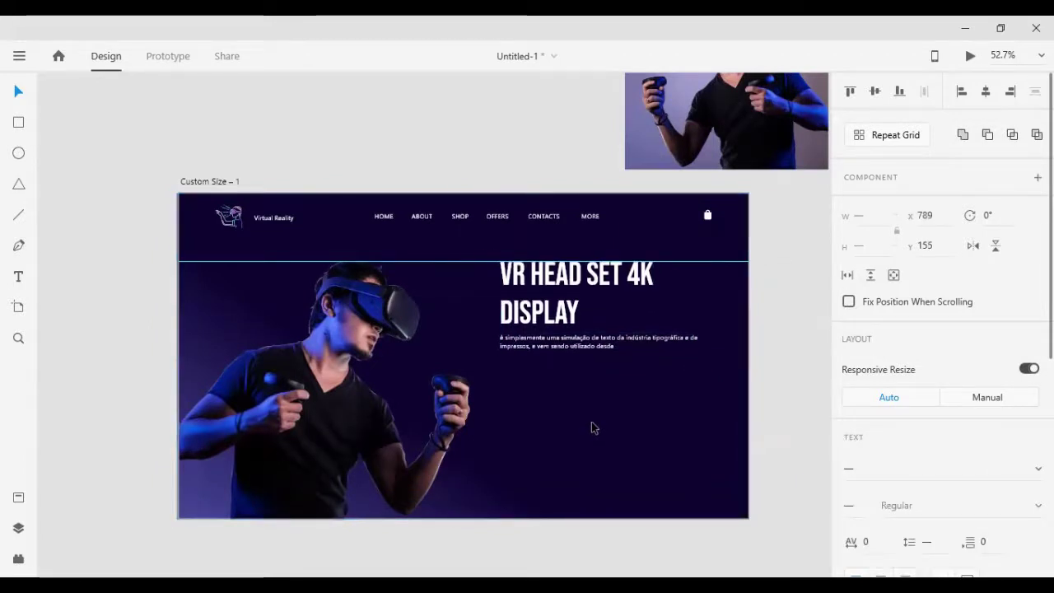
{"action": "left_click", "coordinate": [75, 270]}
Duplicate the "Virtual Reality" header text below the paragraph at about X 809, Y 474 and replace the copy's wording with "!$#"
{"action": "scroll", "coordinate": [345, 185], "scroll_direction": "left", "scroll_amount": 1}
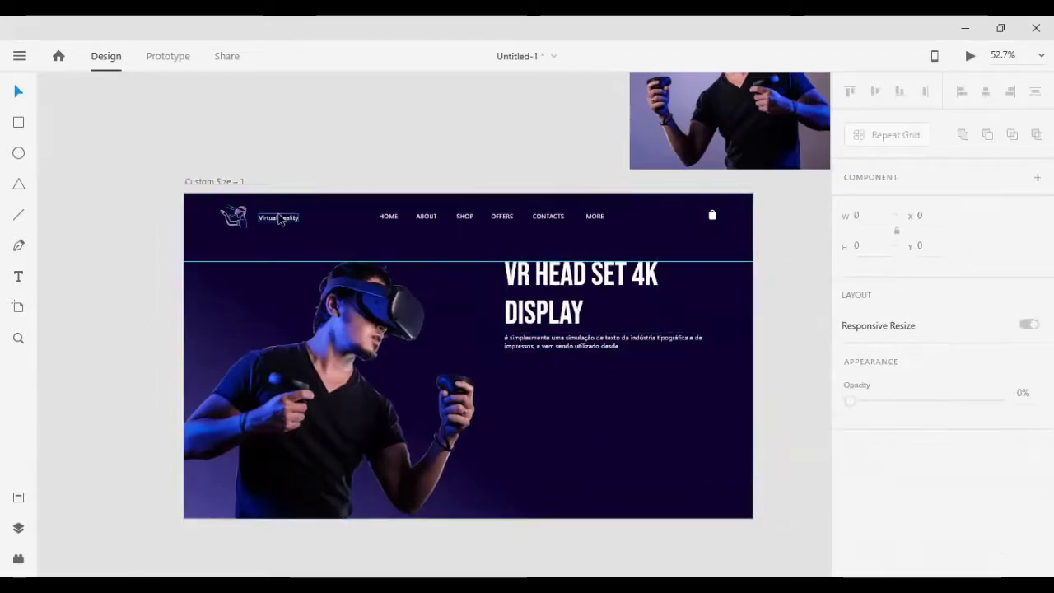
{"action": "left_click_drag", "start_coordinate": [278, 216], "coordinate": [534, 390]}
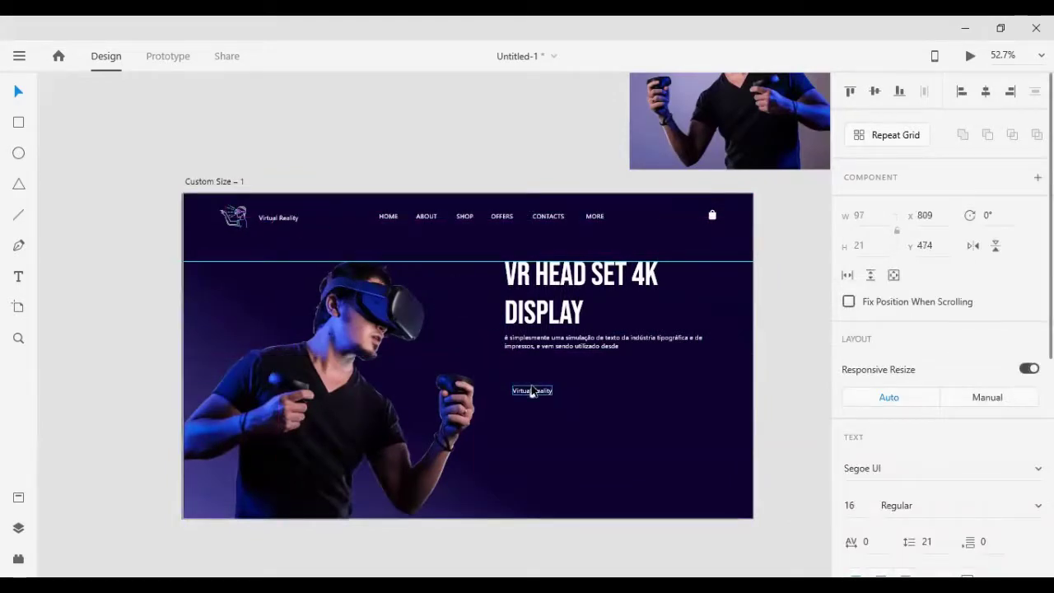
{"action": "double_click", "coordinate": [534, 389]}
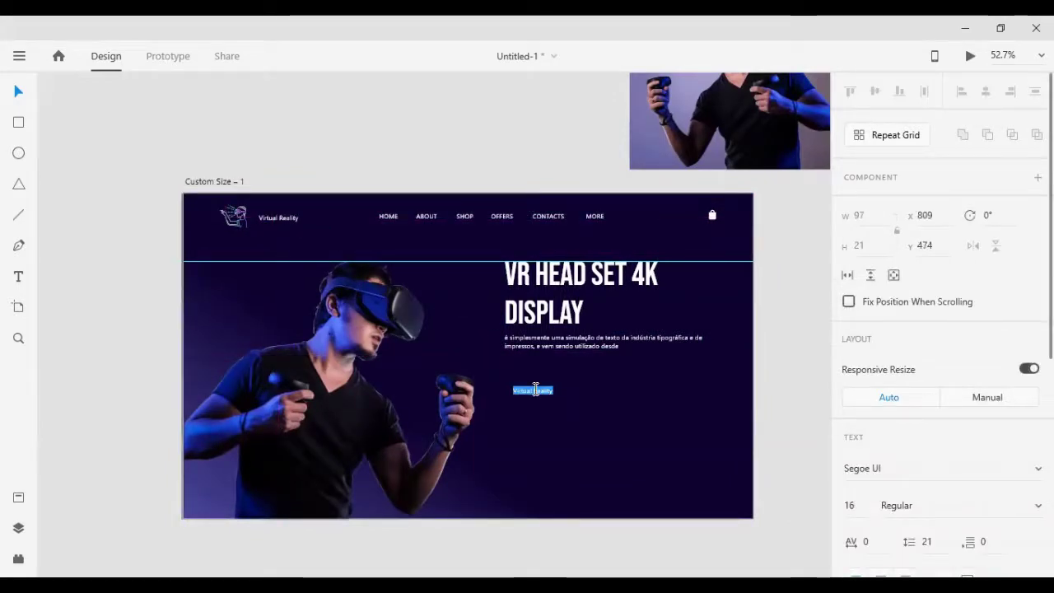
{"action": "key", "text": "BackSpace"}
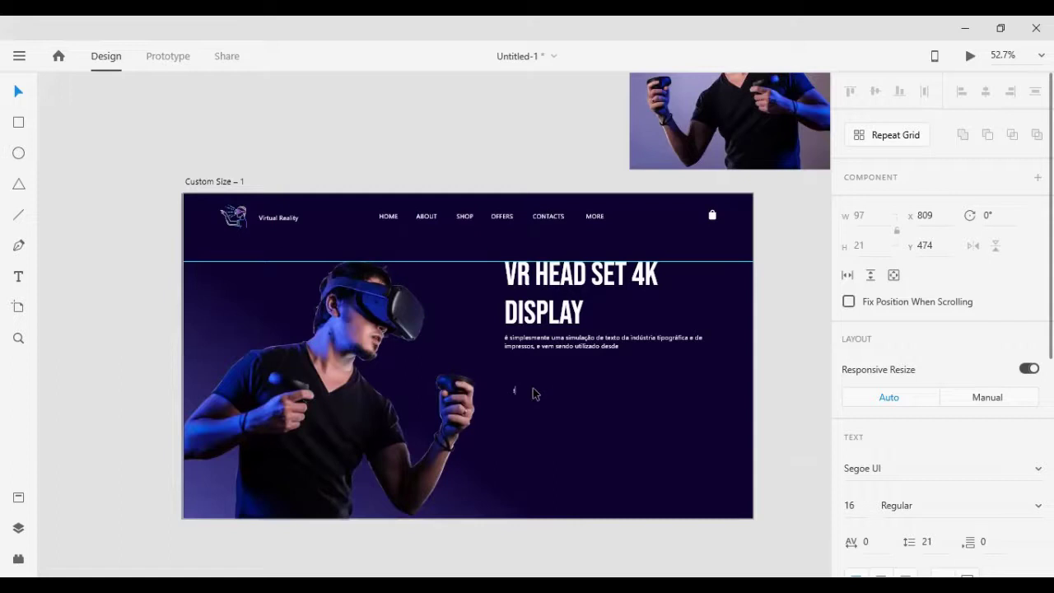
{"action": "type", "text": "!$#"}
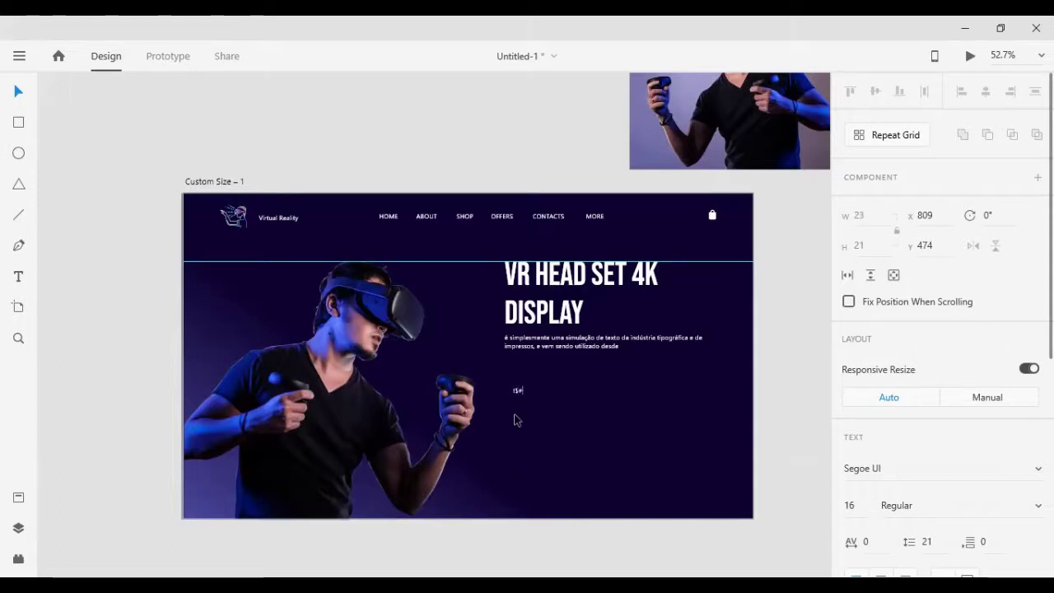
Replace the "!$#" text below the paragraph with "143"
{"action": "left_click", "coordinate": [510, 389]}
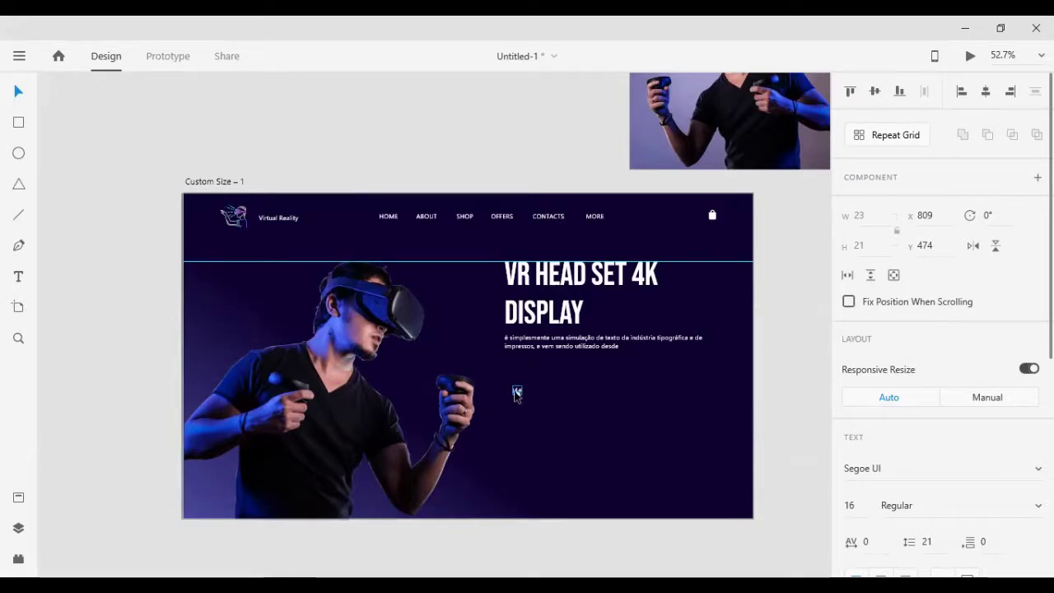
{"action": "double_click", "coordinate": [516, 391]}
{"action": "key", "text": "ctrl+a"}
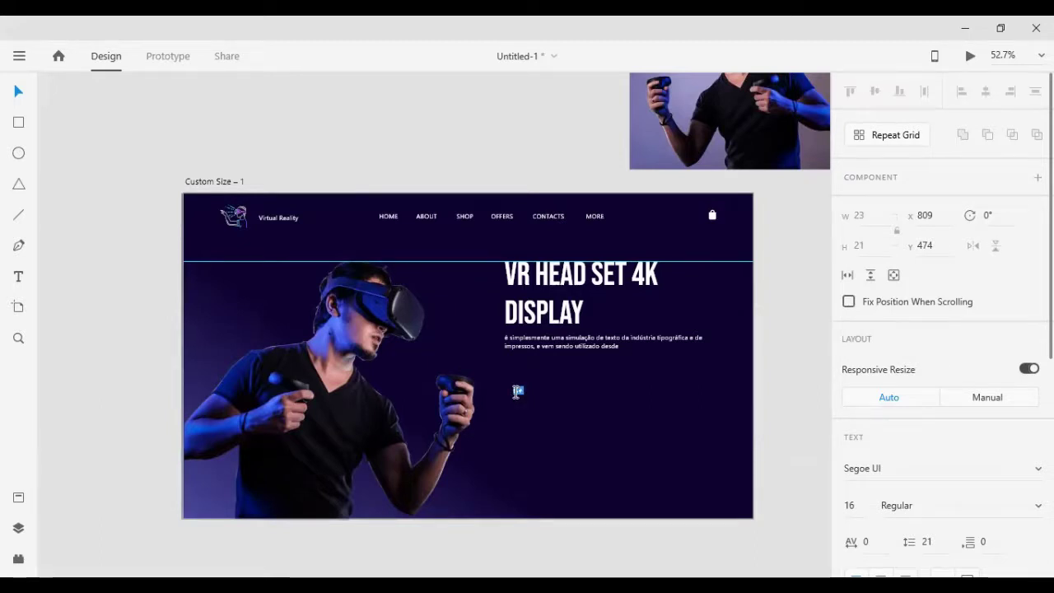
{"action": "key", "text": "BackSpace"}
{"action": "type", "text": "143"}
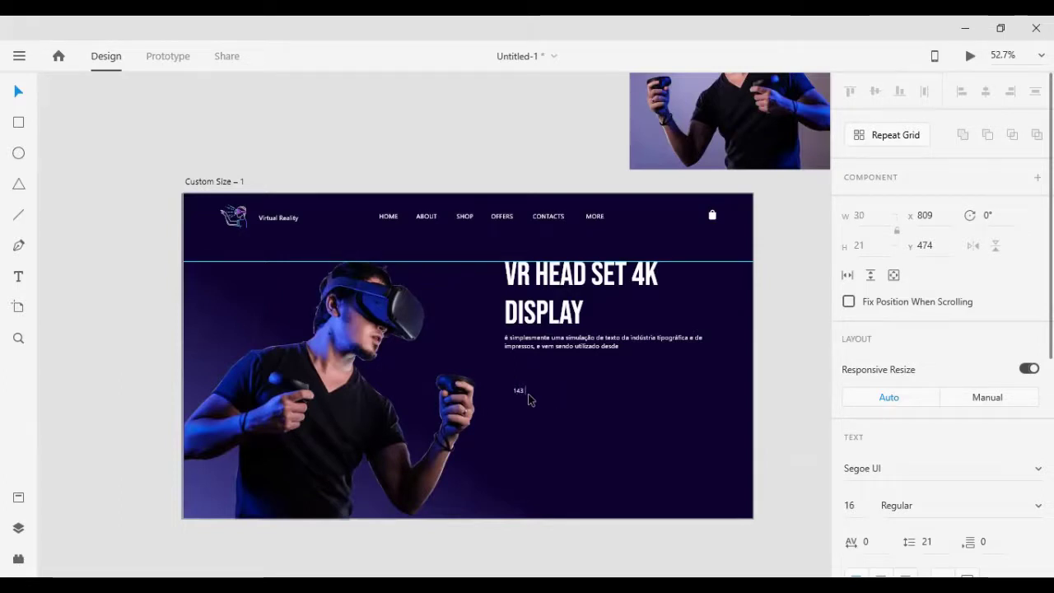
Remove the trailing space after "143" in the price text
{"action": "scroll", "coordinate": [556, 406], "scroll_direction": "up", "scroll_amount": 5}
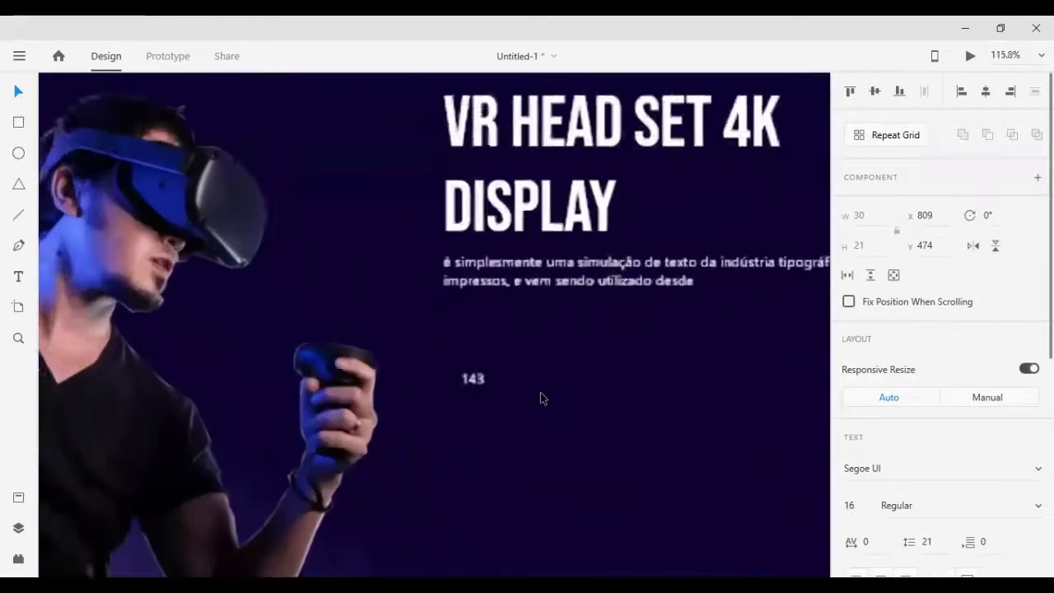
{"action": "double_click", "coordinate": [468, 375]}
{"action": "left_click", "coordinate": [471, 375]}
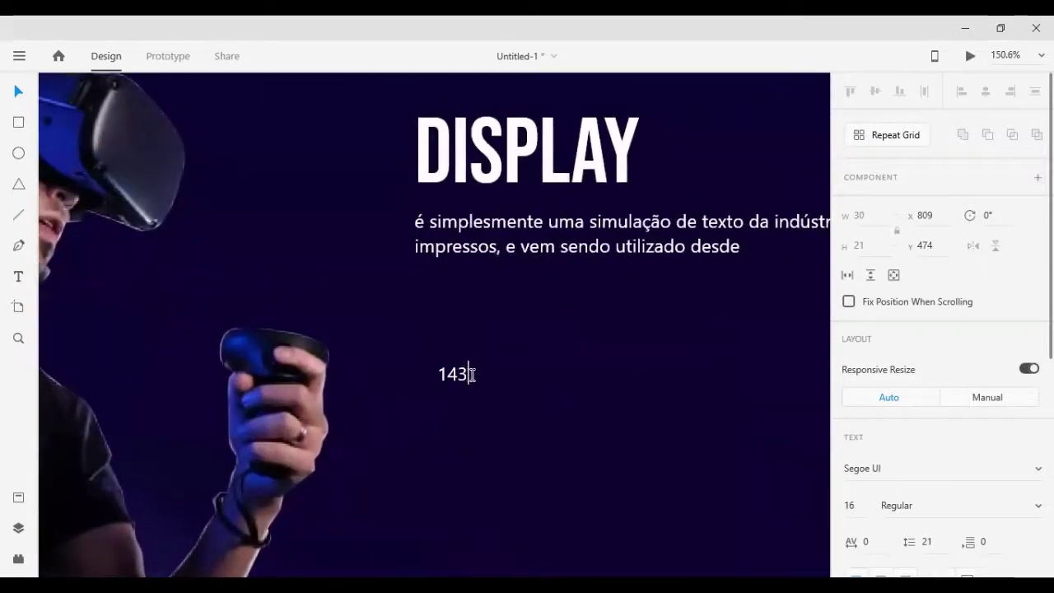
{"action": "key", "text": "Escape"}
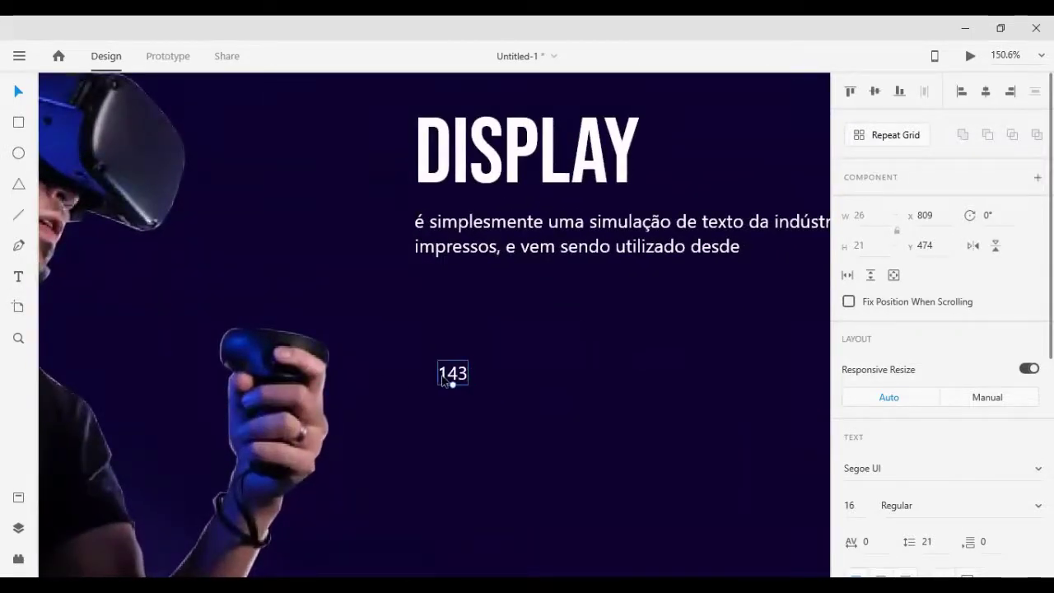
Put a pound sign in front of the number so the price text reads "£143"
{"action": "double_click", "coordinate": [443, 379]}
{"action": "left_click", "coordinate": [442, 375]}
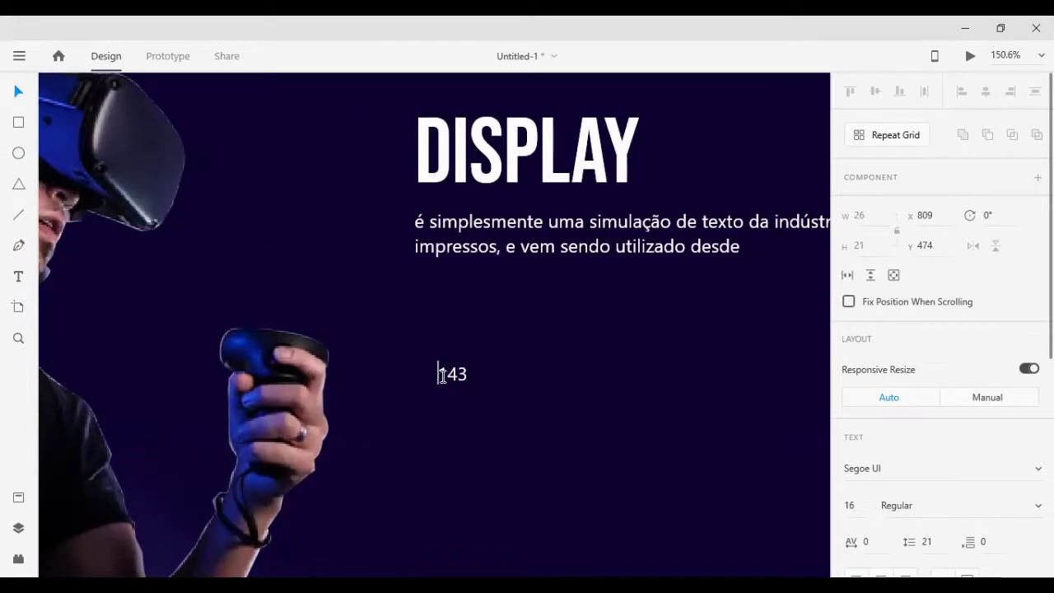
{"action": "type", "text": "$"}
{"action": "key", "text": "BackSpace"}
{"action": "type", "text": "#"}
{"action": "key", "text": "BackSpace"}
{"action": "type", "text": "£"}
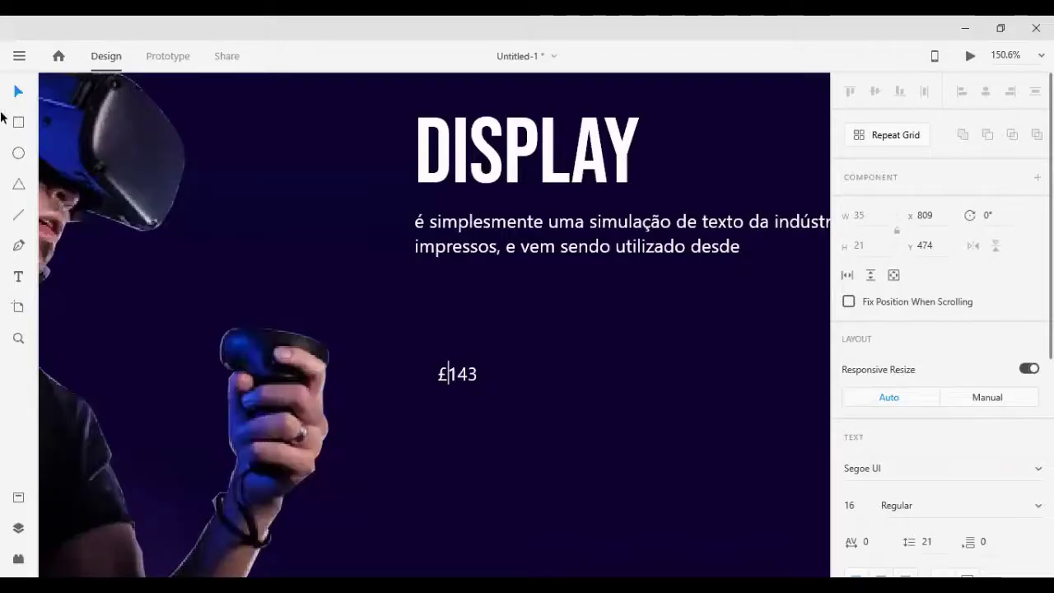
{"action": "key", "text": "Escape"}
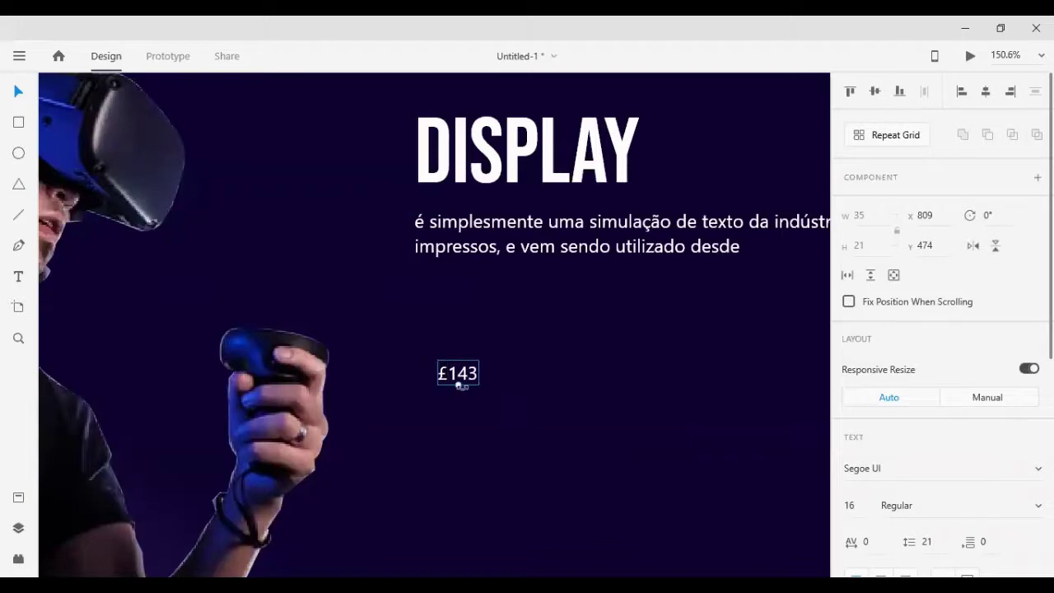
Enlarge the "£143" price text to about size 25
{"action": "left_click_drag", "start_coordinate": [459, 385], "coordinate": [459, 402]}
{"action": "scroll", "coordinate": [489, 357], "scroll_direction": "down", "scroll_amount": 5}
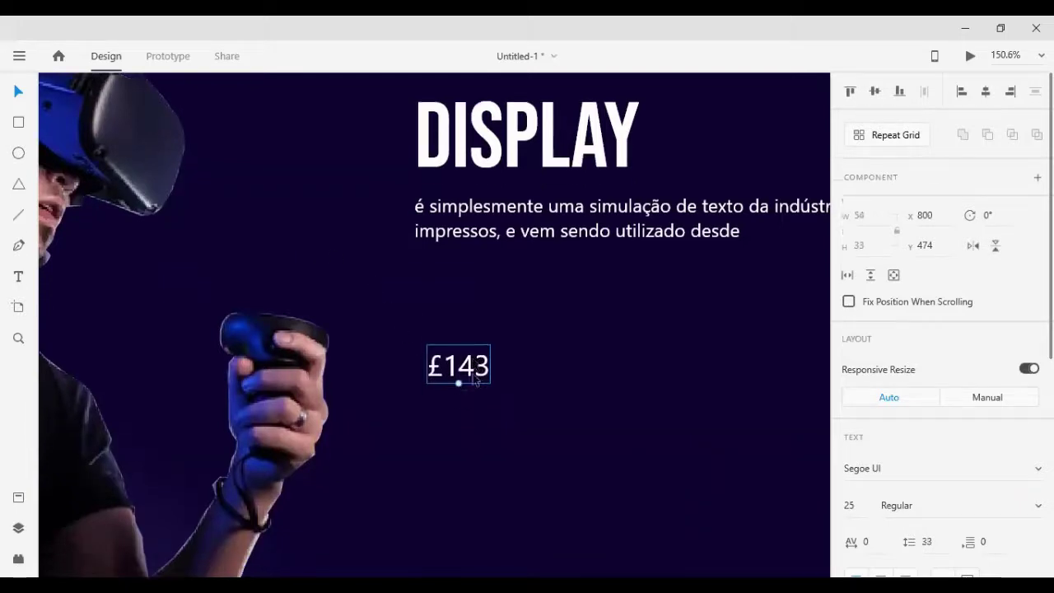
{"action": "scroll", "coordinate": [560, 356], "scroll_direction": "down", "scroll_amount": 3}
{"action": "scroll", "coordinate": [560, 356], "scroll_direction": "up", "scroll_amount": 2}
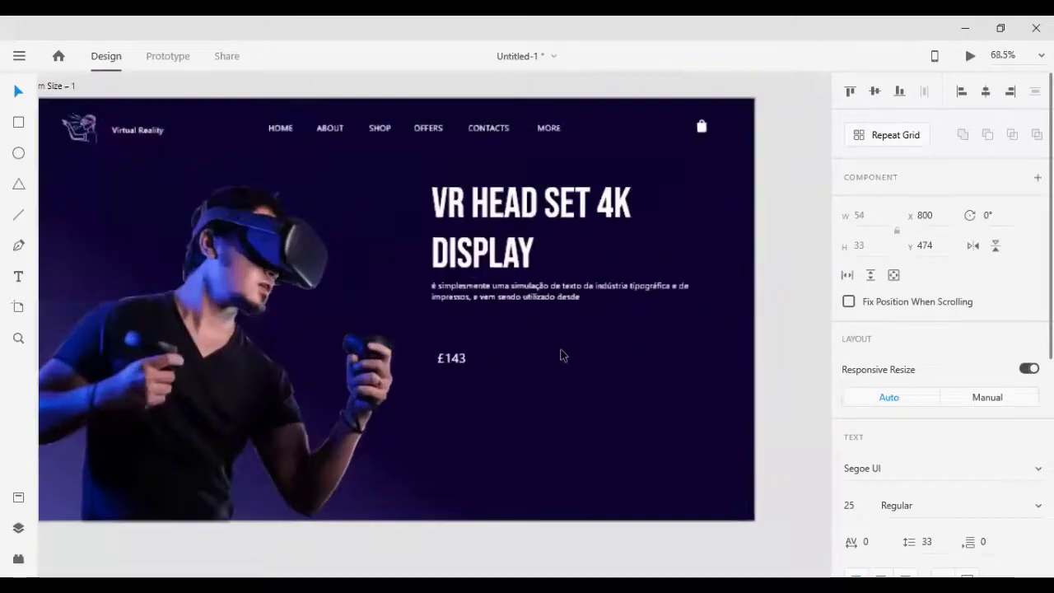
{"action": "key", "text": "alt"}
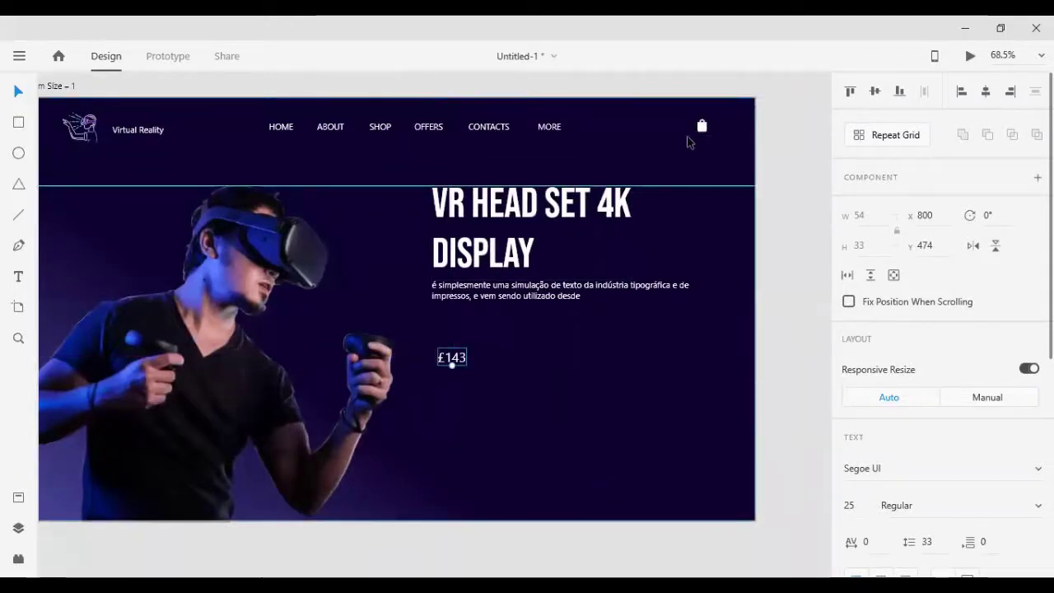
{"action": "left_click", "coordinate": [701, 127]}
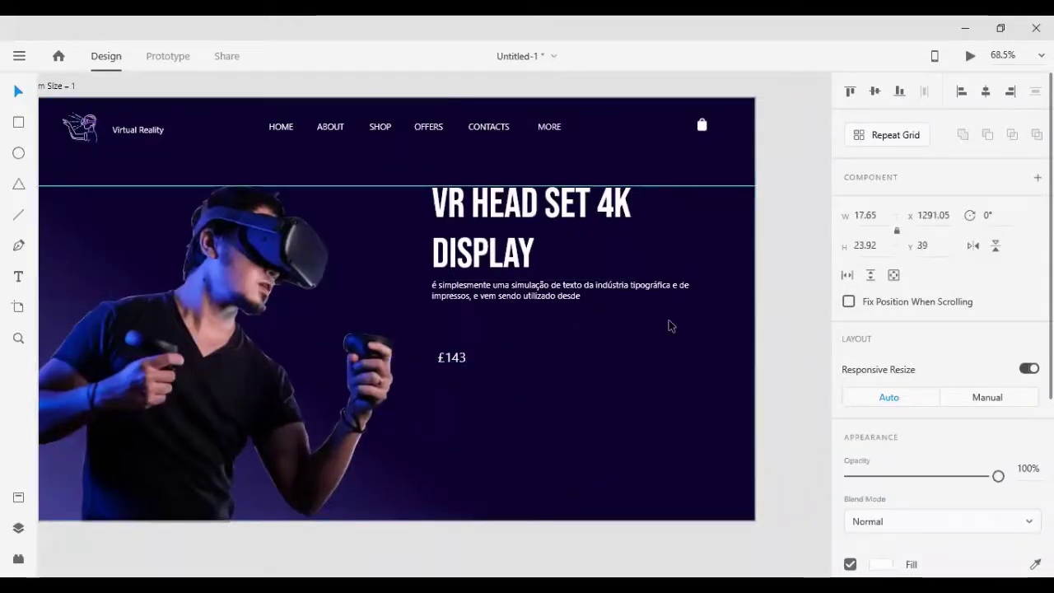
Align the "£143" price with the paragraph's left edge and raise it directly beneath the paragraph, at X 789, Y 380
{"action": "left_click_drag", "start_coordinate": [451, 360], "coordinate": [451, 355]}
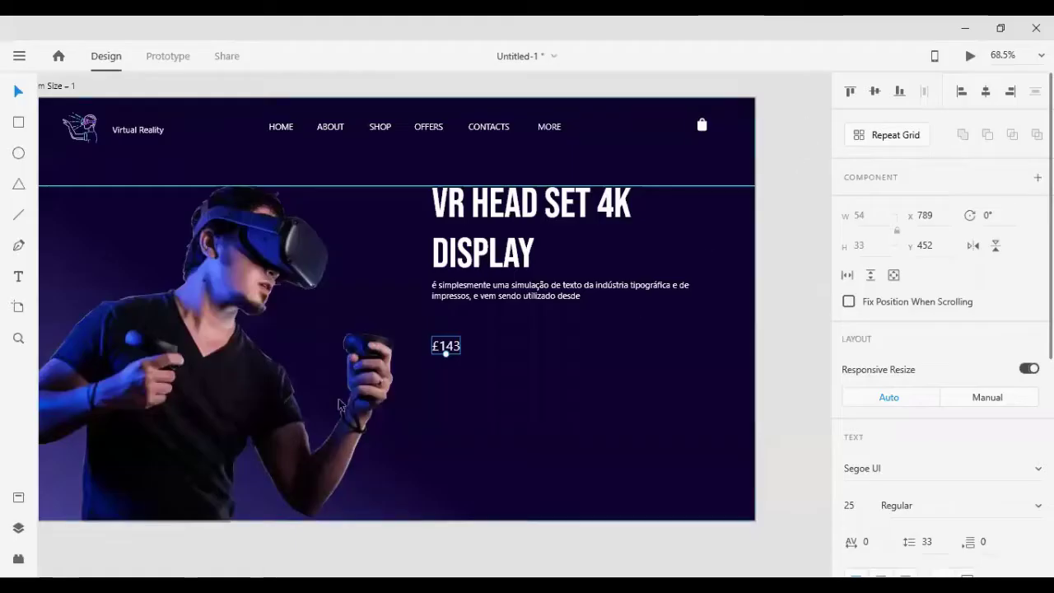
{"action": "mouse_move", "coordinate": [447, 350]}
{"action": "left_mouse_down"}
{"action": "mouse_move", "coordinate": [459, 346]}
{"action": "mouse_move", "coordinate": [452, 340]}
{"action": "left_mouse_up"}
{"action": "key", "text": "shift+Up"}
{"action": "key", "text": "shift+Up"}
{"action": "key", "text": "shift+Up"}
{"action": "key", "text": "shift+Up"}
{"action": "key", "text": "shift+Up"}
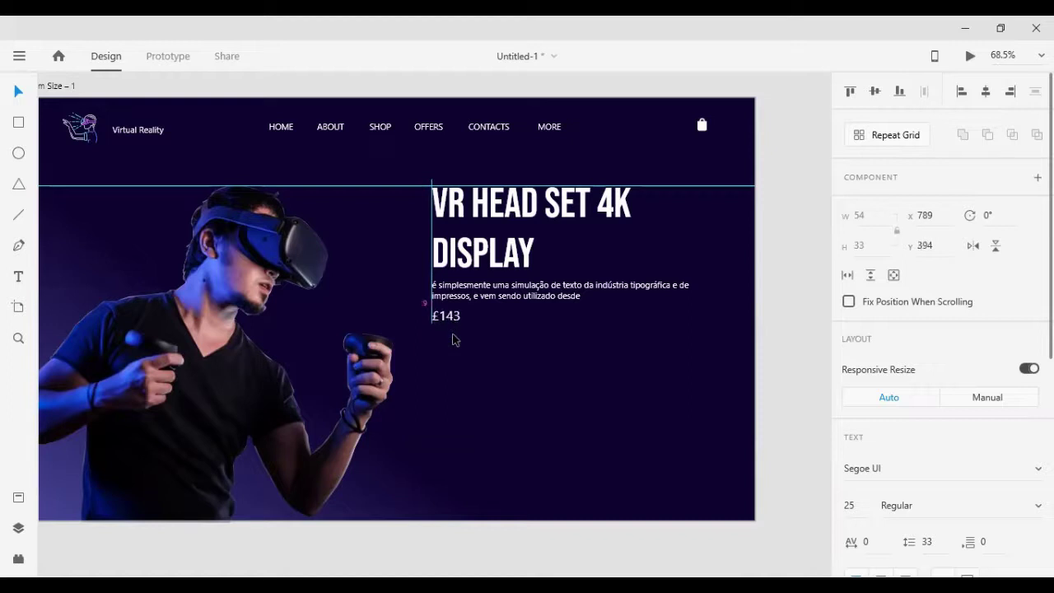
{"action": "key", "text": "Up"}
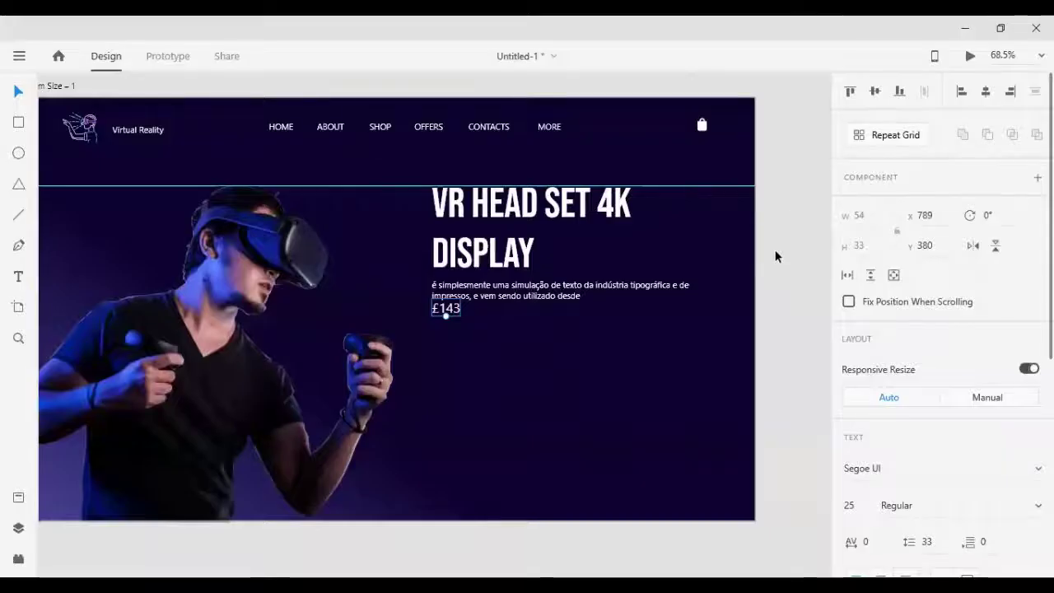
Move the "£143" price down to Y 405, leaving a gap below the paragraph
{"action": "left_click", "coordinate": [485, 371]}
{"action": "left_click", "coordinate": [443, 313]}
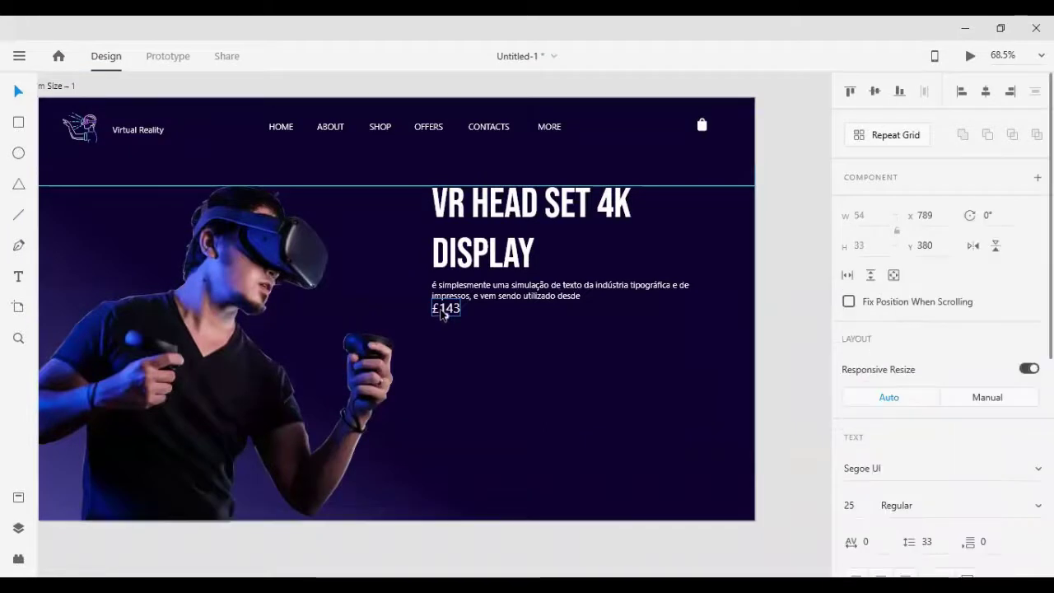
{"action": "key", "text": "Up"}
{"action": "key", "text": "Up"}
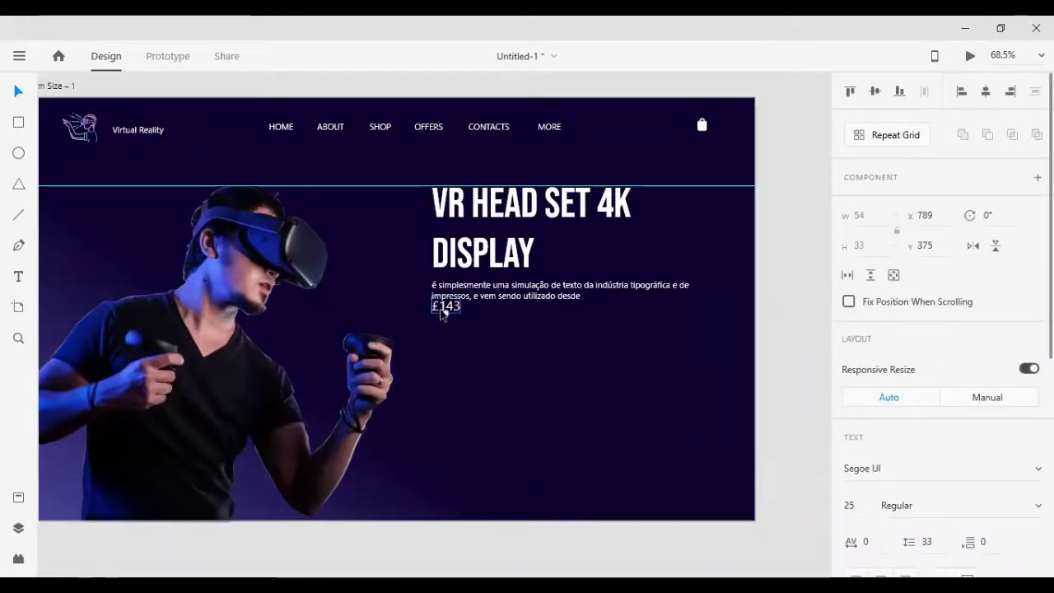
{"action": "key", "text": "shift+Down"}
{"action": "key", "text": "shift+Down"}
{"action": "key", "text": "shift+Down"}
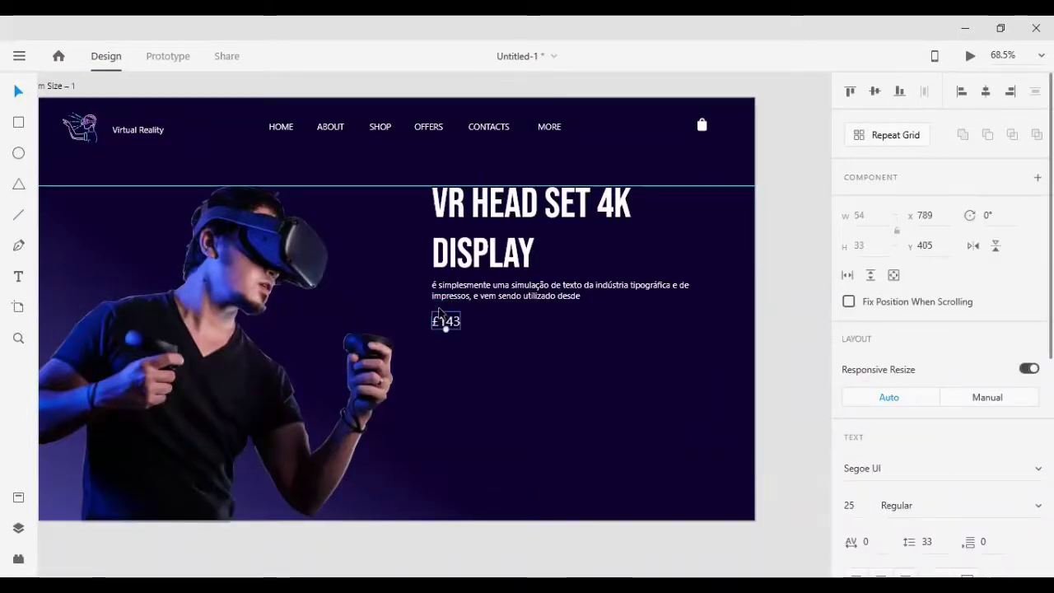
Nudge the paragraph and the "£143" price together slightly further down below the heading
{"action": "left_click", "coordinate": [455, 298], "text": "shift"}
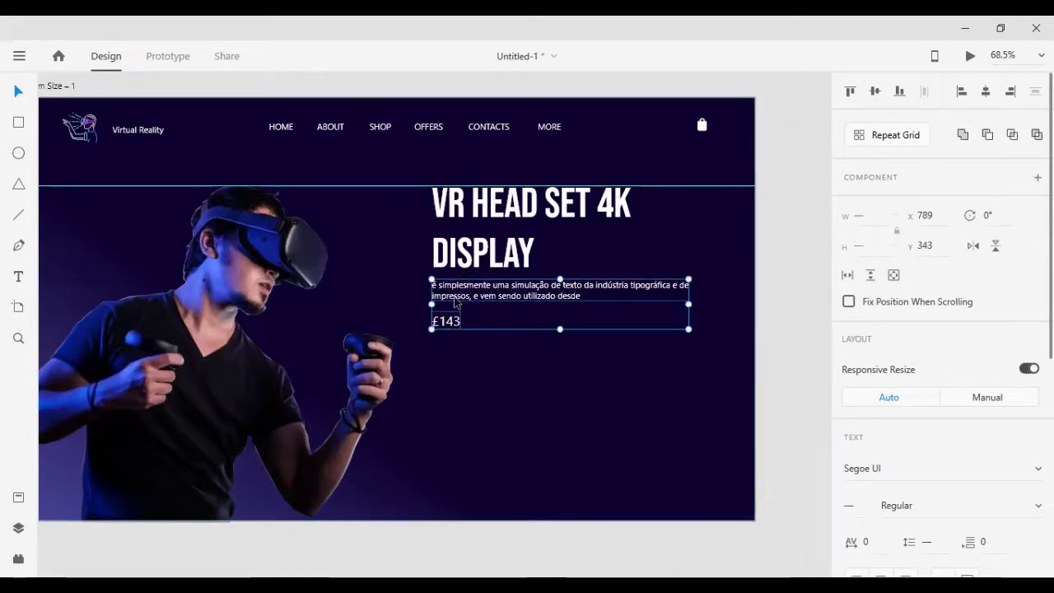
{"action": "key", "text": "shift+Up"}
{"action": "key", "text": "shift+Up"}
{"action": "key", "text": "shift+Up"}
{"action": "key", "text": "Down"}
{"action": "key", "text": "Down"}
{"action": "key", "text": "Down"}
{"action": "key", "text": "shift+Down"}
{"action": "key", "text": "shift+Down"}
{"action": "key", "text": "shift+Down"}
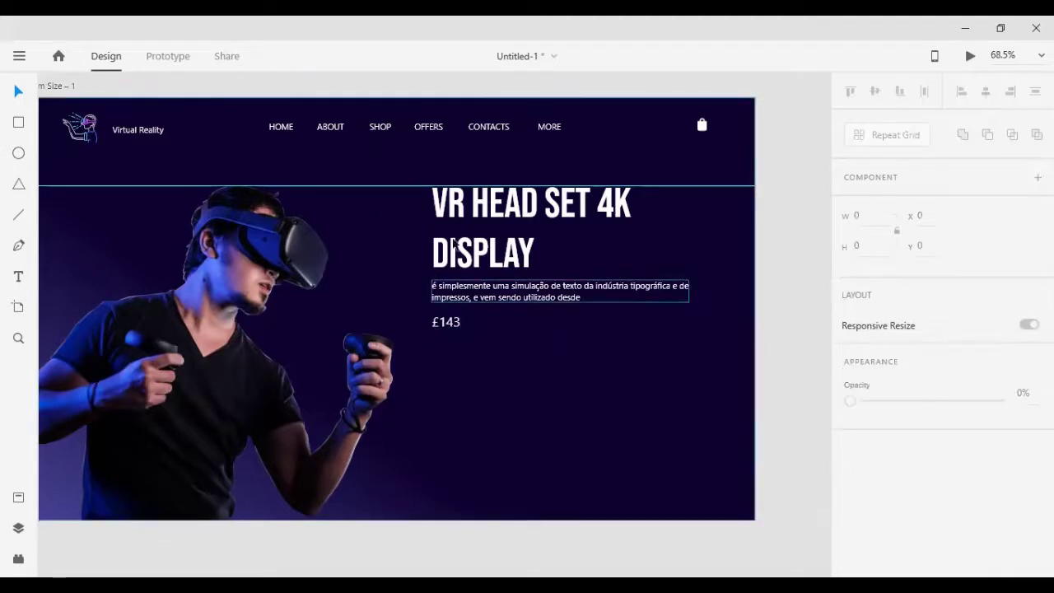
{"action": "key", "text": "Escape"}
Draw a rectangle about 204 by 73 below the price and fully round its corners to radius 37
{"action": "left_click", "coordinate": [18, 122]}
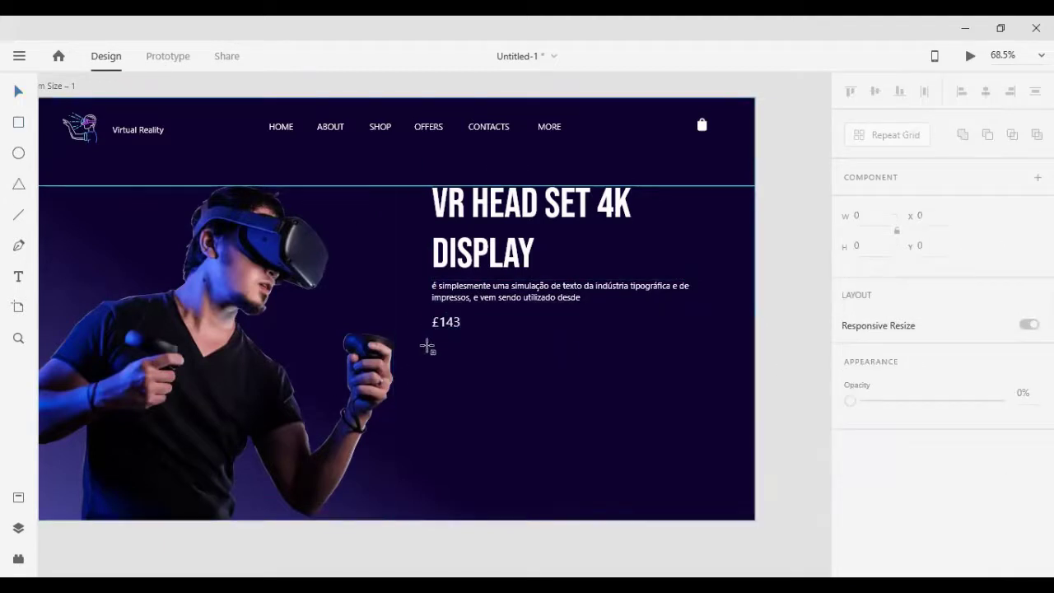
{"action": "mouse_move", "coordinate": [431, 347]}
{"action": "left_mouse_down"}
{"action": "mouse_move", "coordinate": [464, 370]}
{"action": "mouse_move", "coordinate": [540, 384]}
{"action": "left_mouse_up"}
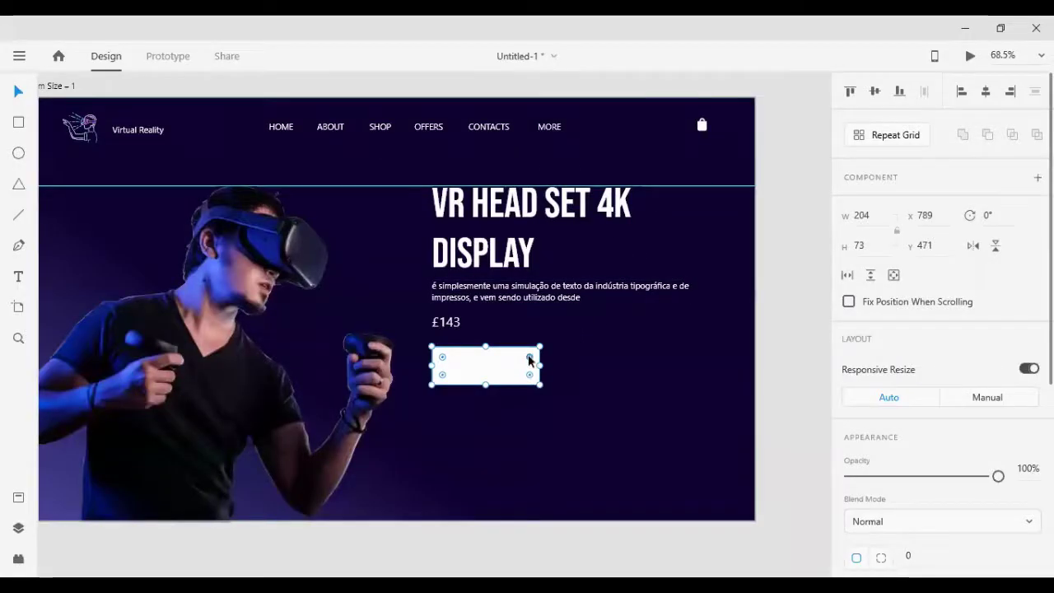
{"action": "left_click_drag", "start_coordinate": [530, 357], "coordinate": [447, 393]}
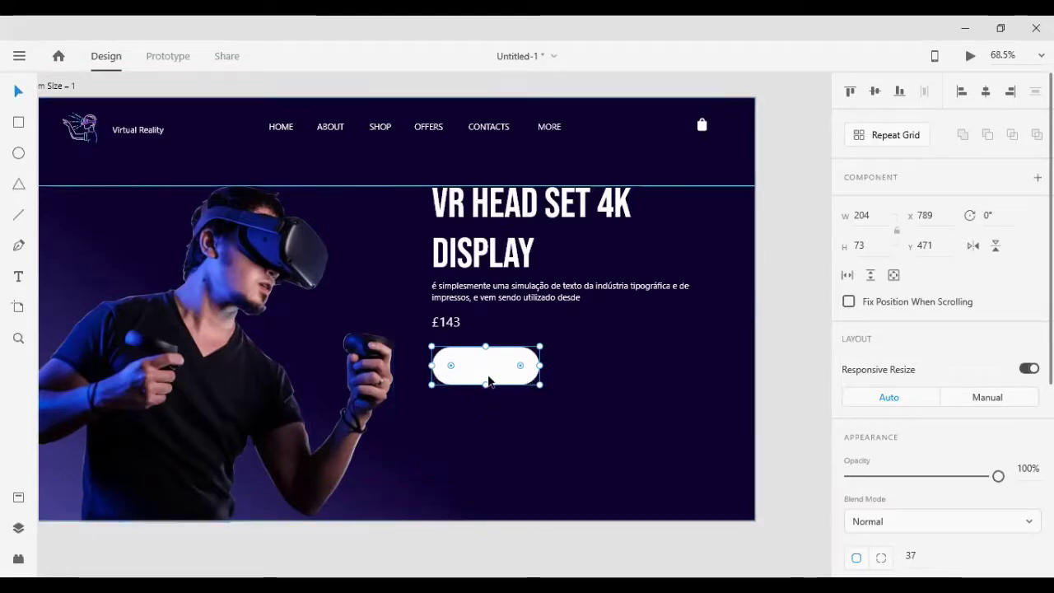
Raise the white pill shape closer to the price, placing it at Y 460
{"action": "left_click_drag", "start_coordinate": [489, 380], "coordinate": [490, 377]}
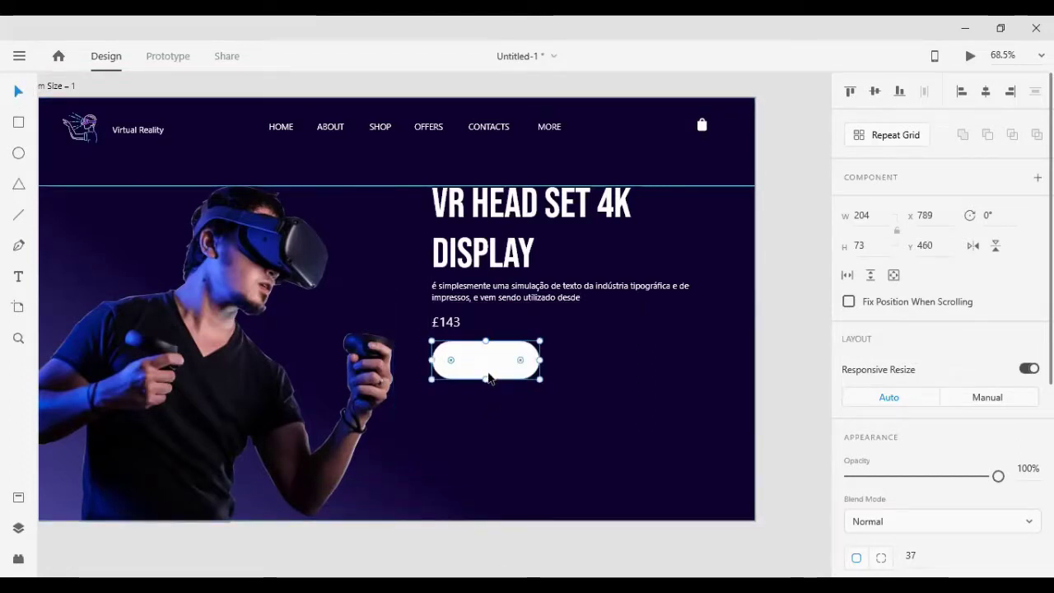
{"action": "key", "text": "shift+Up"}
{"action": "key", "text": "shift+Up"}
{"action": "key", "text": "shift+Up"}
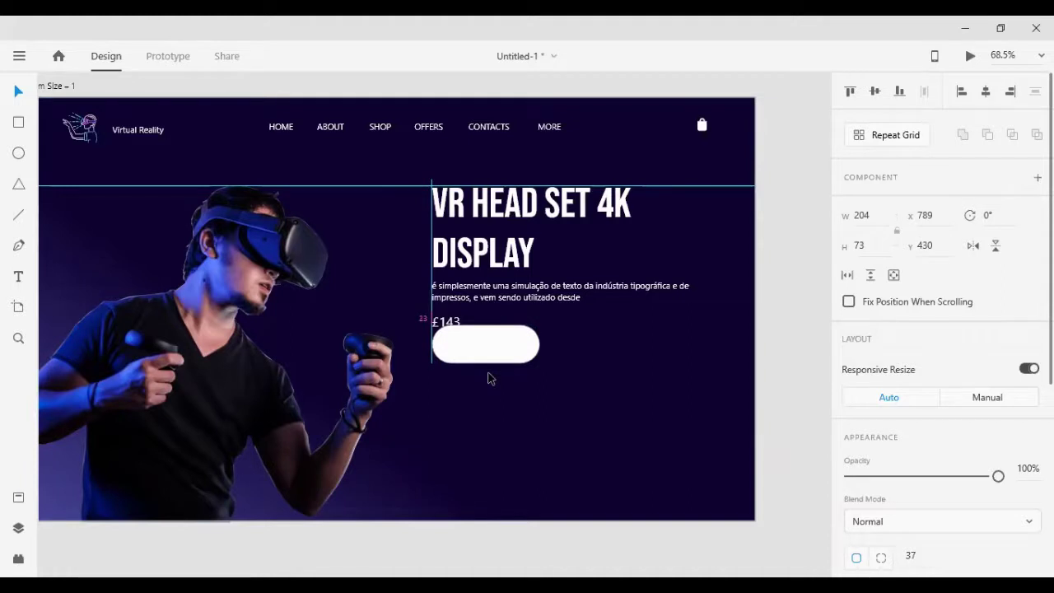
{"action": "key", "text": "shift+Down"}
{"action": "key", "text": "shift+Down"}
{"action": "key", "text": "shift+Down"}
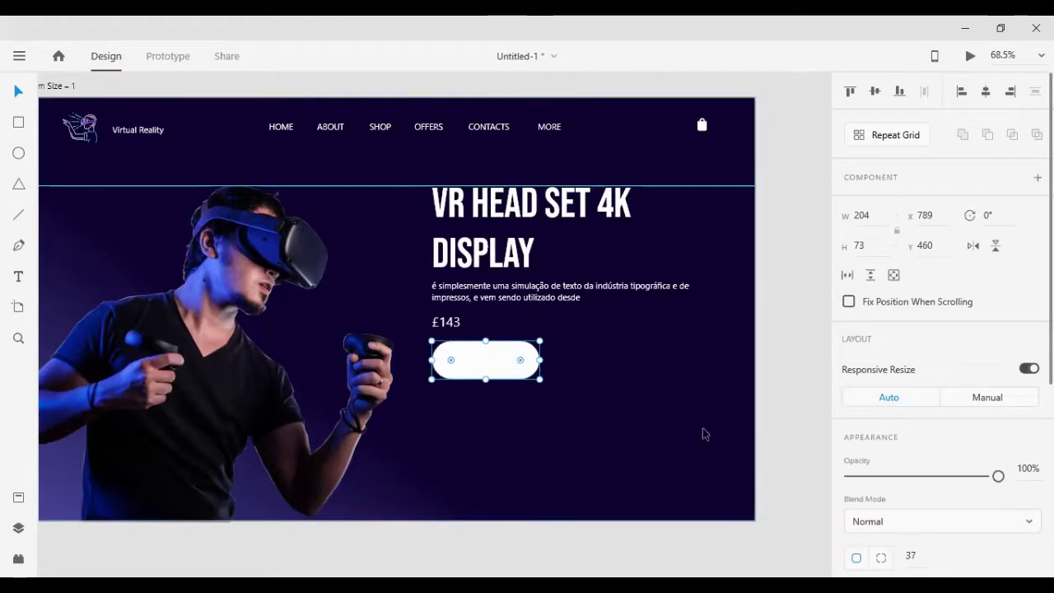
Fill the pill shape with the sampled artboard background colour, darkened to a near-black of about #020009
{"action": "scroll", "coordinate": [943, 471], "scroll_direction": "down", "scroll_amount": 3}
{"action": "scroll", "coordinate": [943, 470], "scroll_direction": "down", "scroll_amount": 1}
{"action": "left_click", "coordinate": [1035, 450]}
{"action": "left_click", "coordinate": [666, 221]}
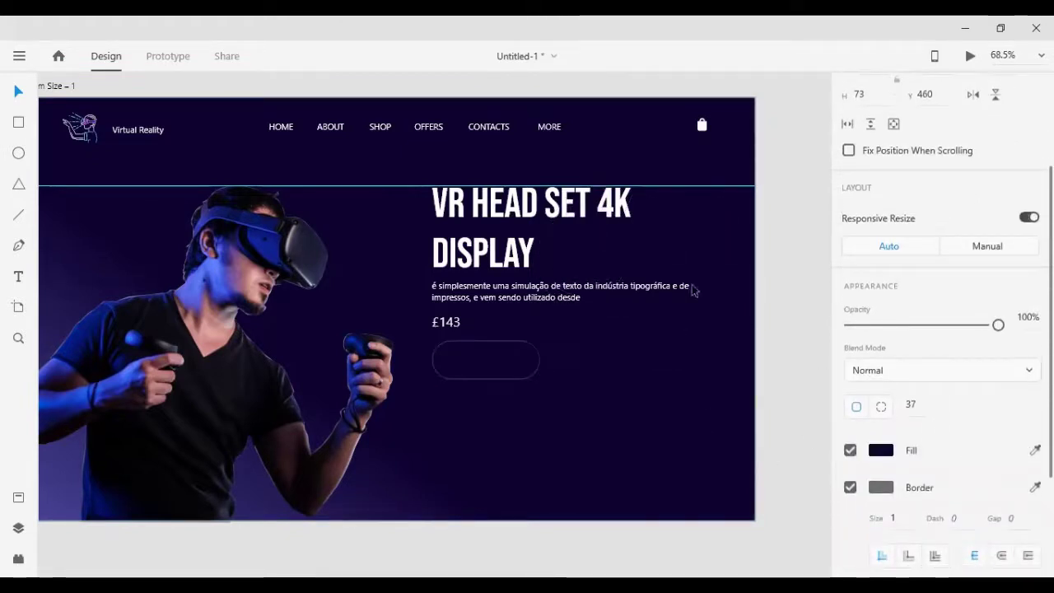
{"action": "left_click", "coordinate": [878, 454]}
{"action": "left_click", "coordinate": [877, 454]}
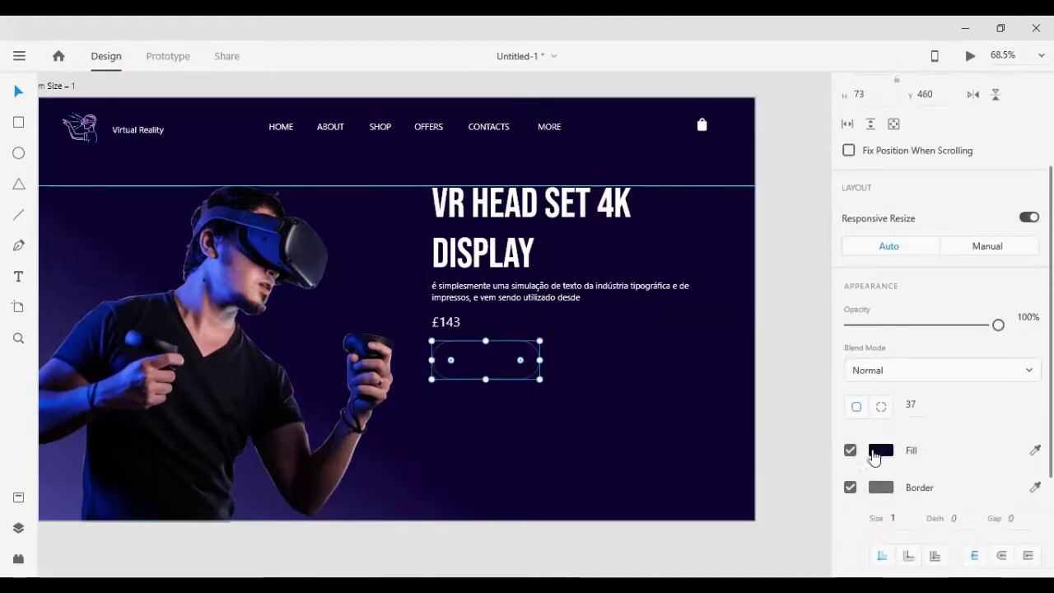
{"action": "left_click", "coordinate": [875, 454]}
{"action": "left_click", "coordinate": [784, 486]}
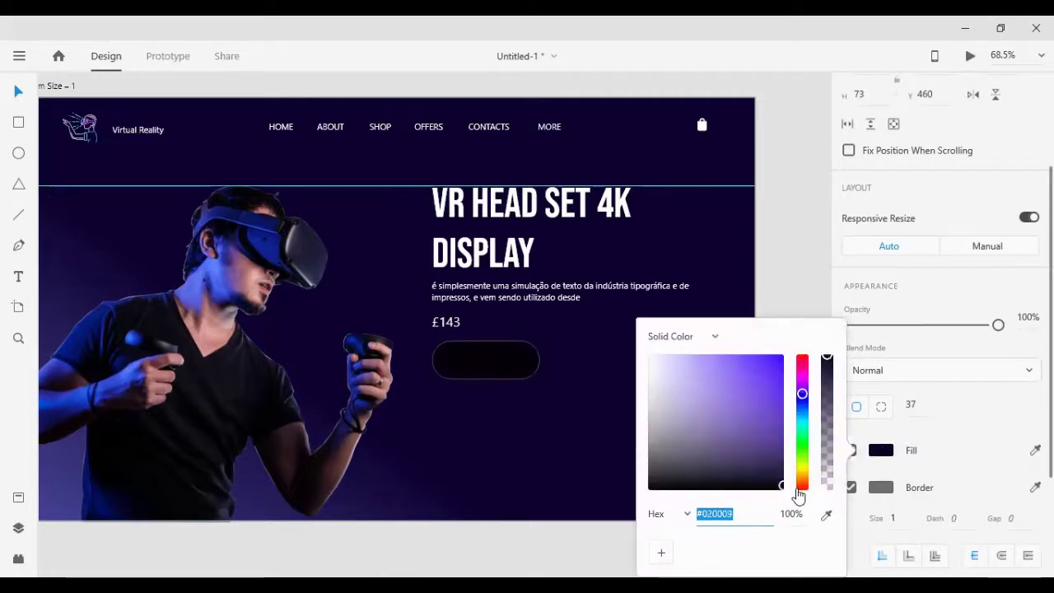
{"action": "left_click_drag", "start_coordinate": [799, 494], "coordinate": [798, 487]}
{"action": "left_click", "coordinate": [532, 353]}
Remove the pill shape's border and widen it to the right
{"action": "scroll", "coordinate": [836, 468], "scroll_direction": "down", "scroll_amount": 3}
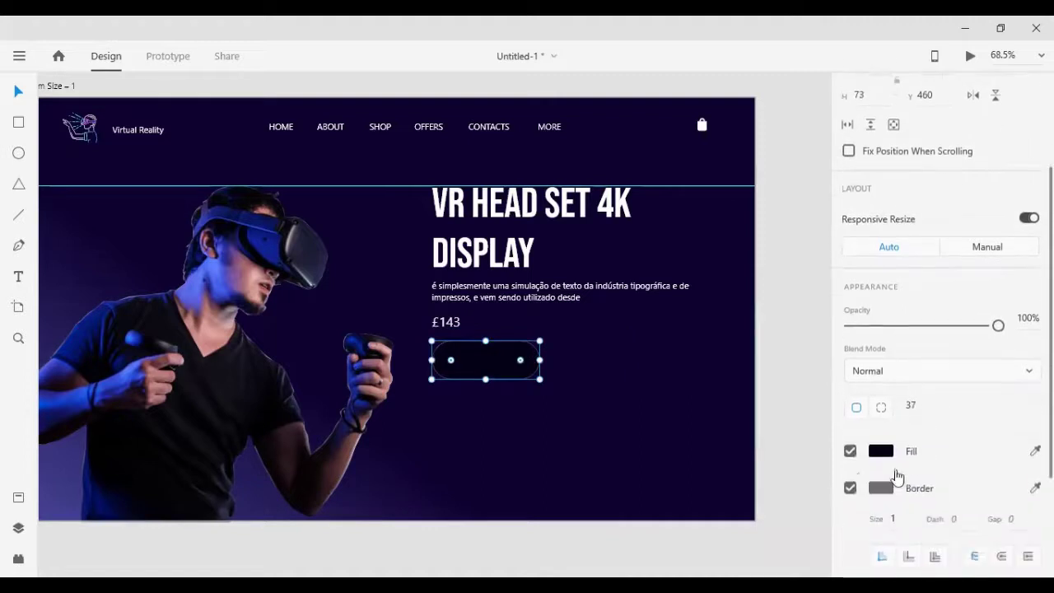
{"action": "left_click", "coordinate": [851, 486]}
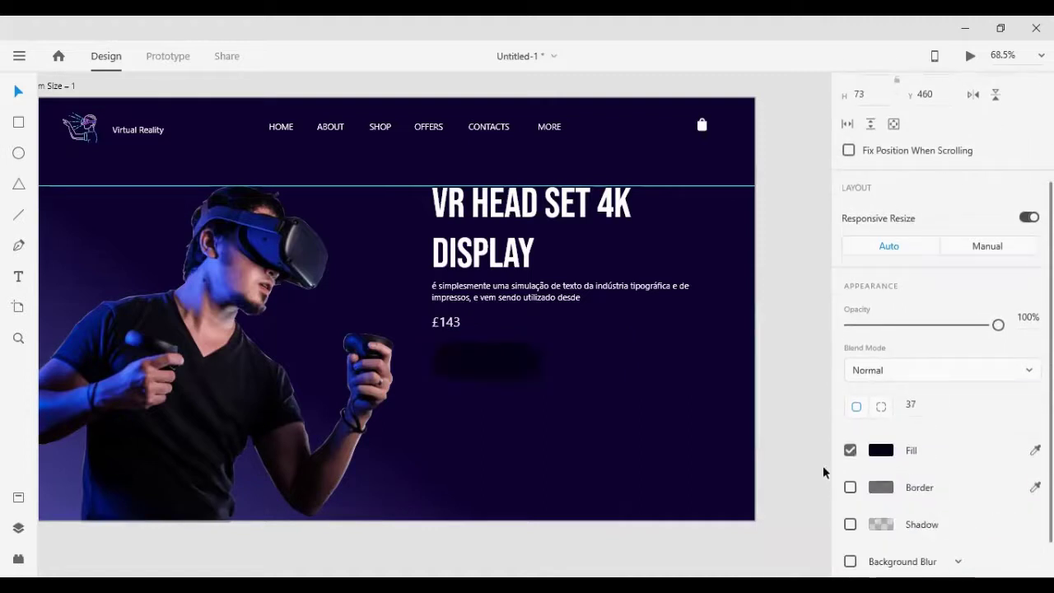
{"action": "left_click", "coordinate": [812, 466]}
{"action": "left_click", "coordinate": [519, 373]}
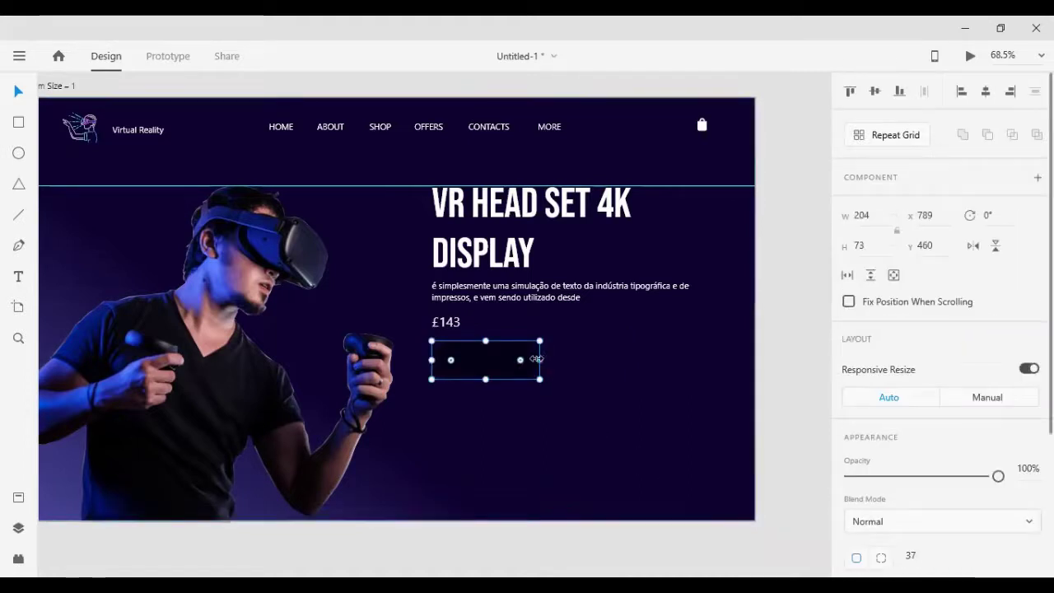
{"action": "left_click_drag", "start_coordinate": [539, 360], "coordinate": [570, 360]}
Place a copy of the price text inside the pill shape and change its wording to "BUY NOW"
{"action": "left_click", "coordinate": [453, 324]}
{"action": "left_click_drag", "start_coordinate": [453, 324], "coordinate": [471, 363]}
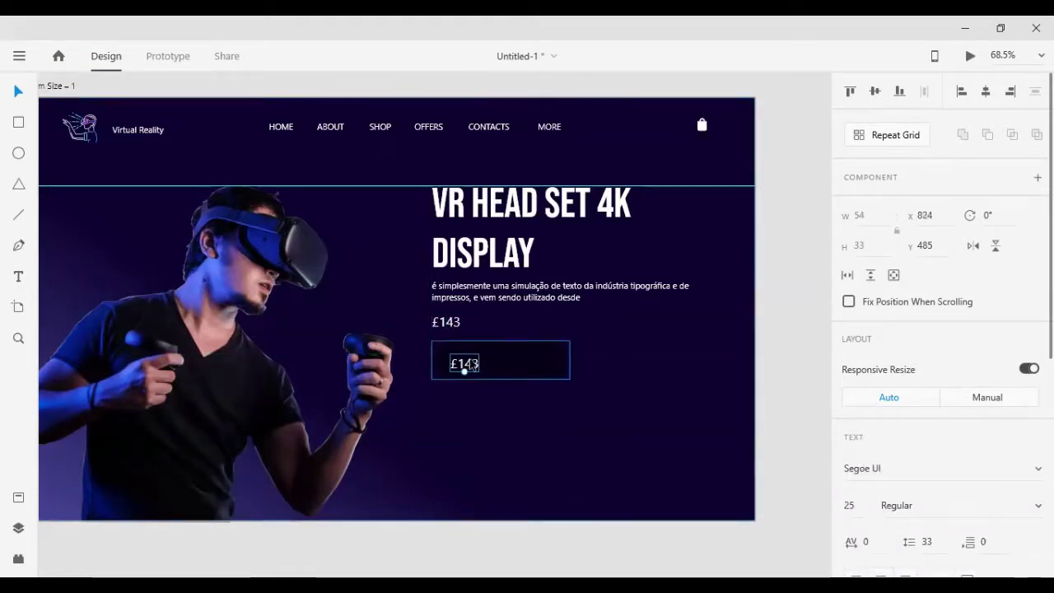
{"action": "double_click", "coordinate": [474, 363]}
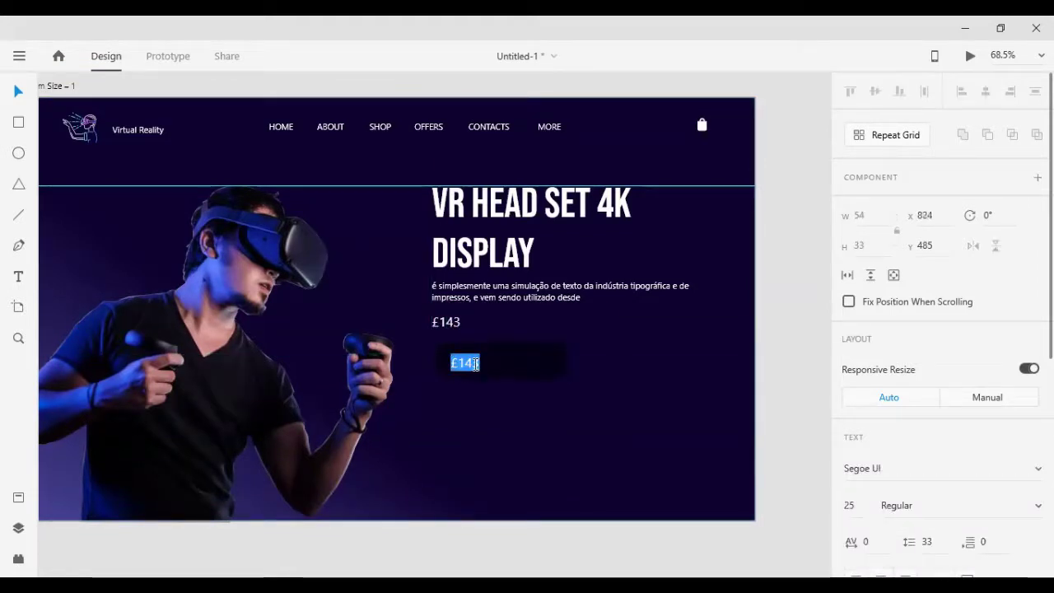
{"action": "type", "text": "BU"}
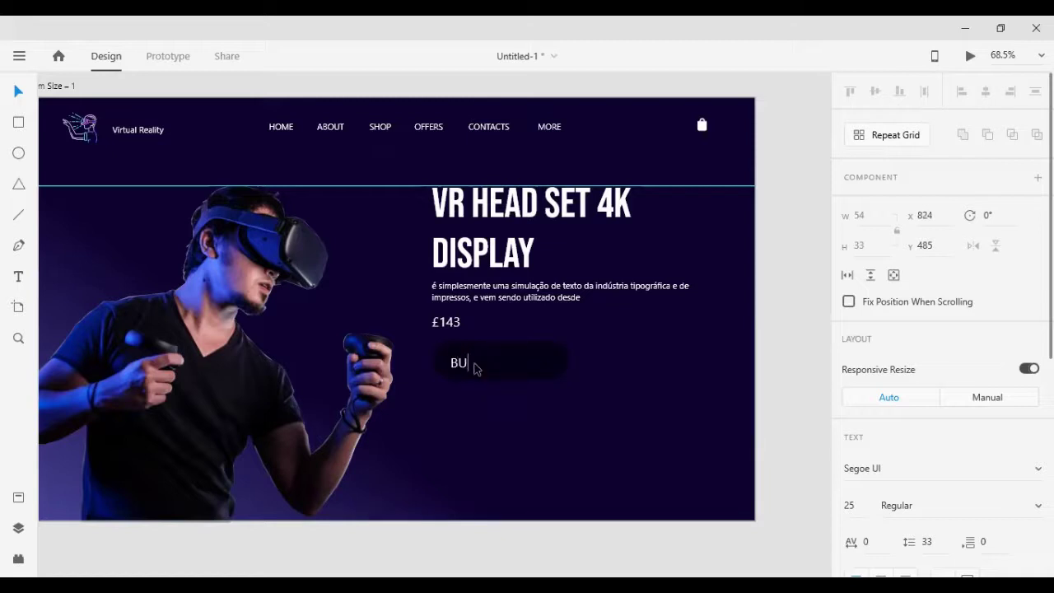
{"action": "type", "text": "Y NOW"}
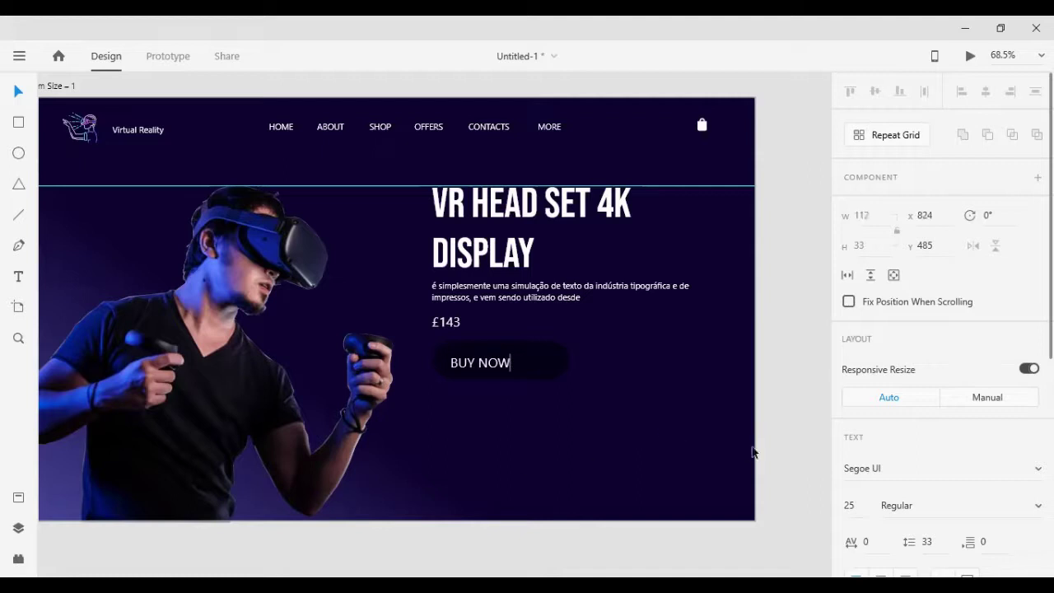
Centre the "BUY NOW" text vertically within the pill shape
{"action": "left_click", "coordinate": [519, 366]}
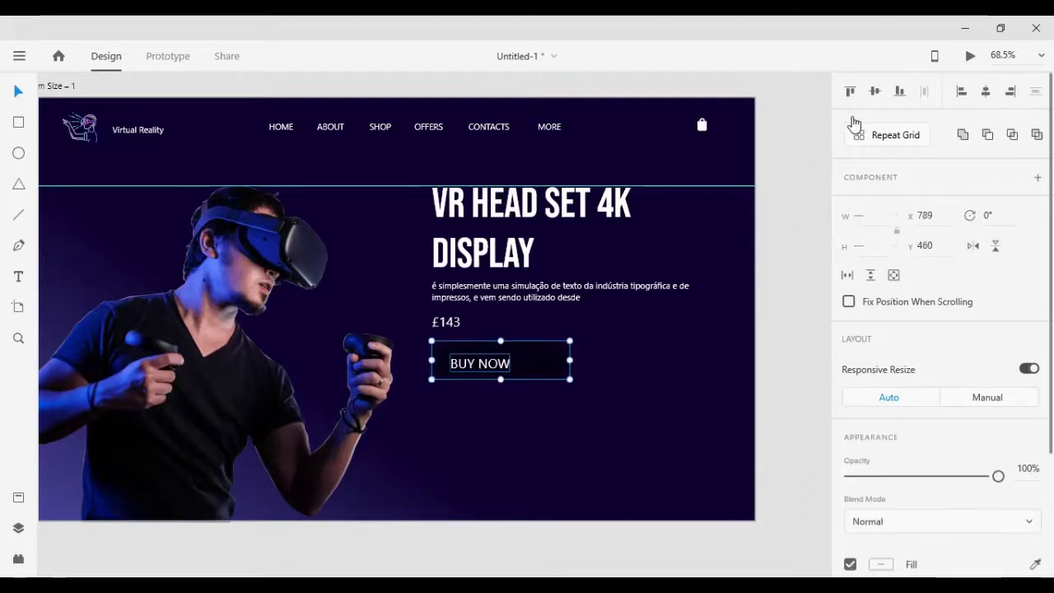
{"action": "left_click", "coordinate": [875, 96]}
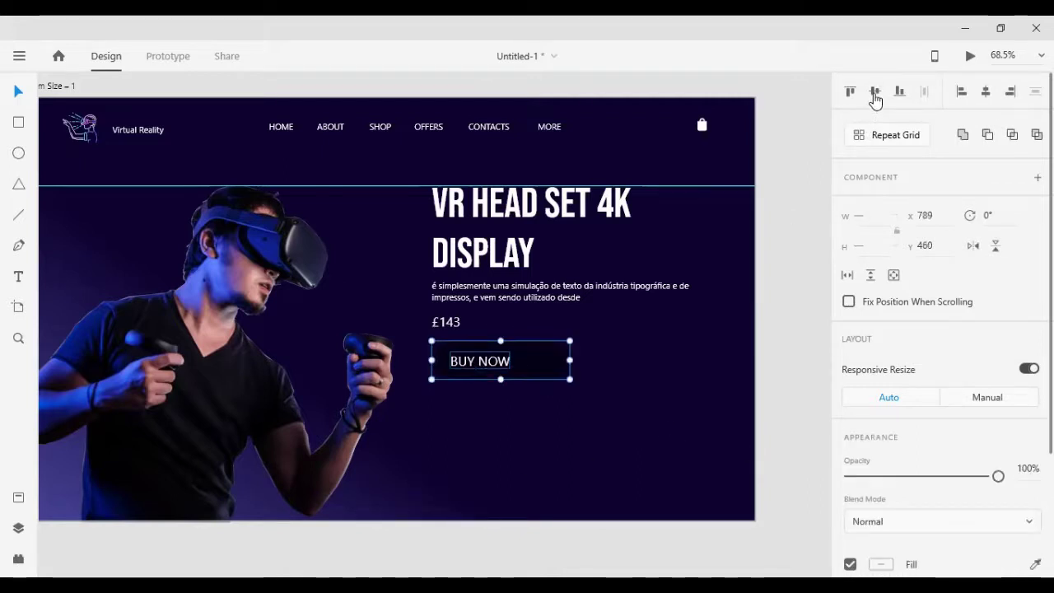
{"action": "left_click", "coordinate": [778, 342]}
Draw a circle about 56 by 56 near the right end of the "BUY NOW" button
{"action": "scroll", "coordinate": [560, 362], "scroll_direction": "up", "scroll_amount": 6}
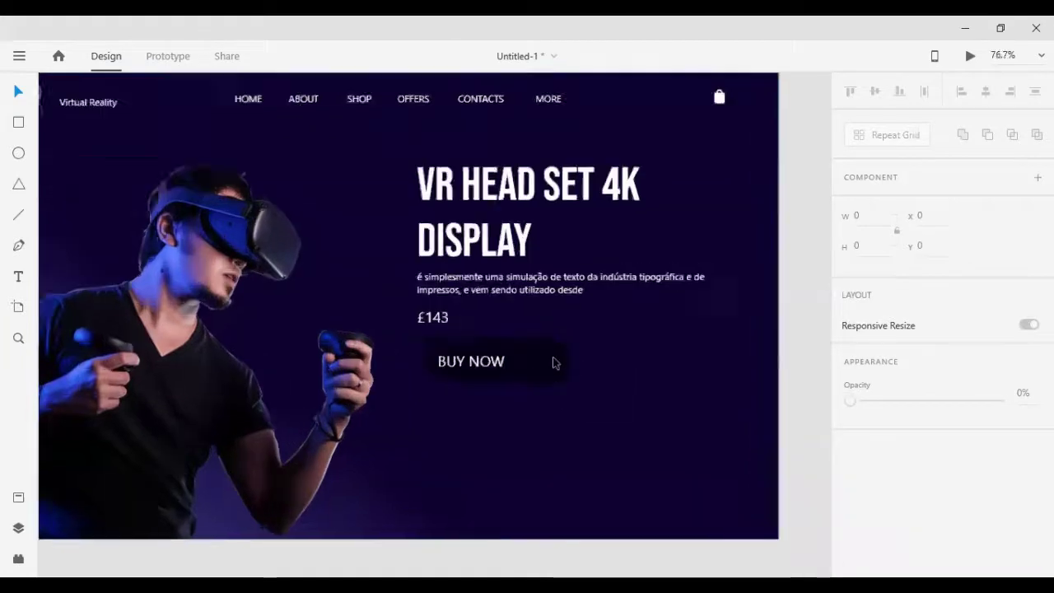
{"action": "left_click", "coordinate": [18, 152]}
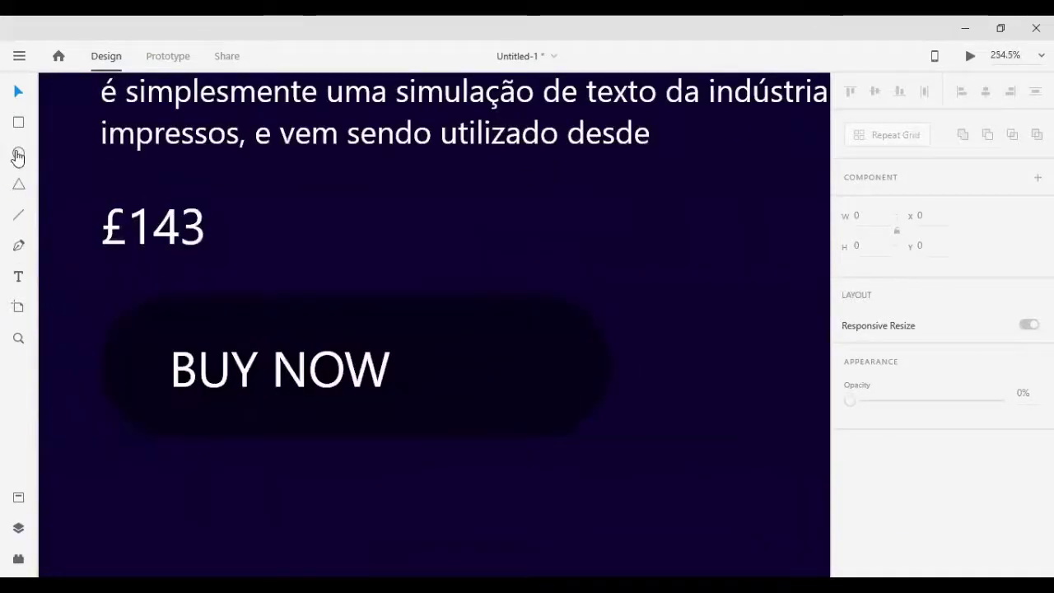
{"action": "mouse_move", "coordinate": [389, 222]}
{"action": "left_mouse_down"}
{"action": "mouse_move", "coordinate": [555, 415]}
{"action": "mouse_move", "coordinate": [559, 396]}
{"action": "left_mouse_up"}
{"action": "key", "text": "ctrl+z"}
{"action": "left_click_drag", "start_coordinate": [468, 335], "coordinate": [579, 449]}
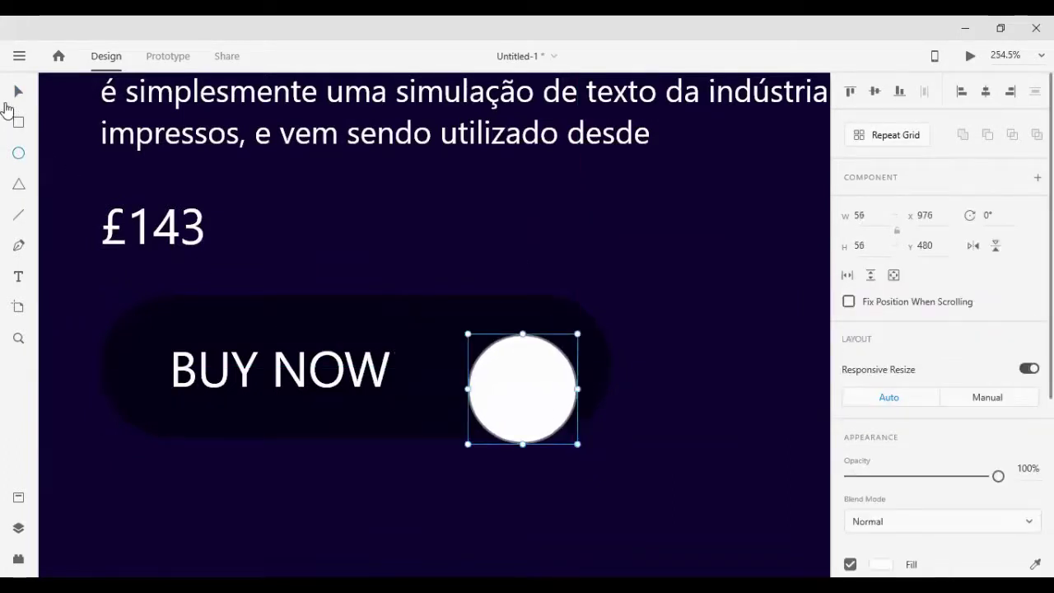
Centre the circle vertically with the button and nudge it right to X 978
{"action": "left_click", "coordinate": [19, 90]}
{"action": "left_click", "coordinate": [407, 336], "text": "shift"}
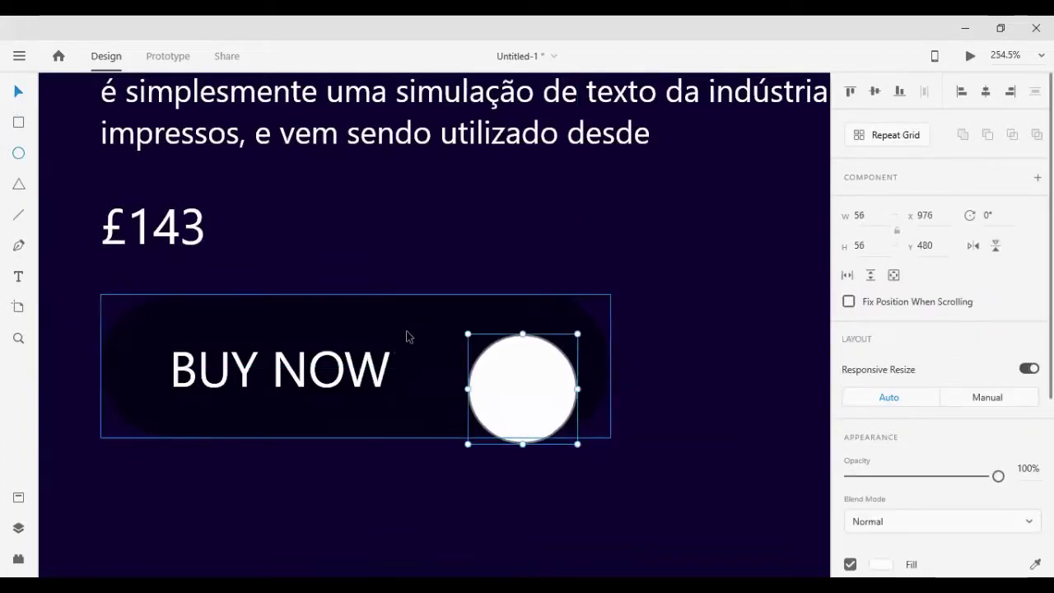
{"action": "left_click", "coordinate": [878, 93]}
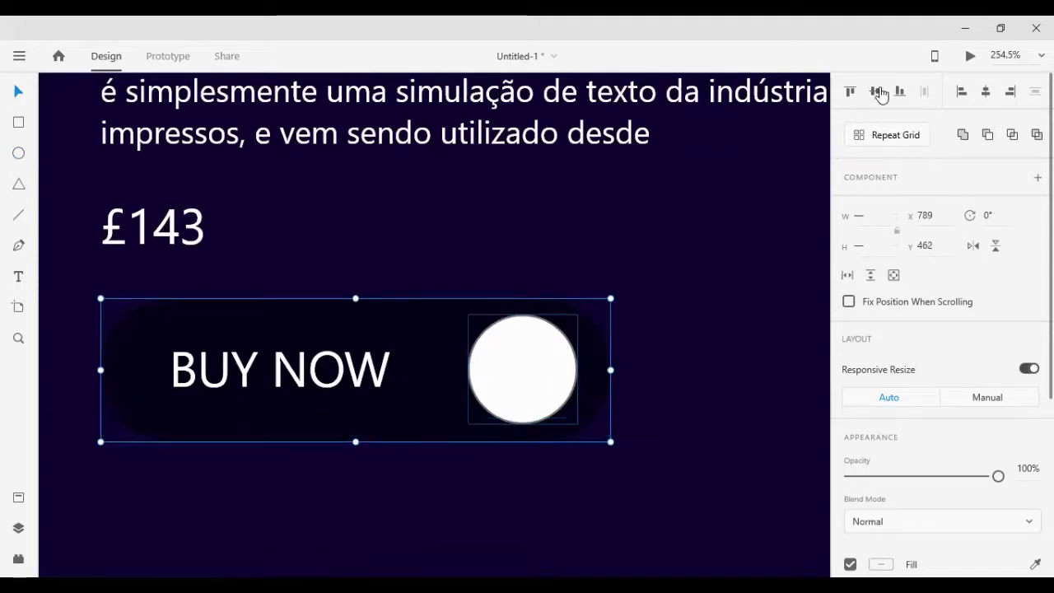
{"action": "left_click", "coordinate": [612, 509]}
{"action": "left_click", "coordinate": [537, 385]}
{"action": "key", "text": "Right"}
{"action": "key", "text": "Right"}
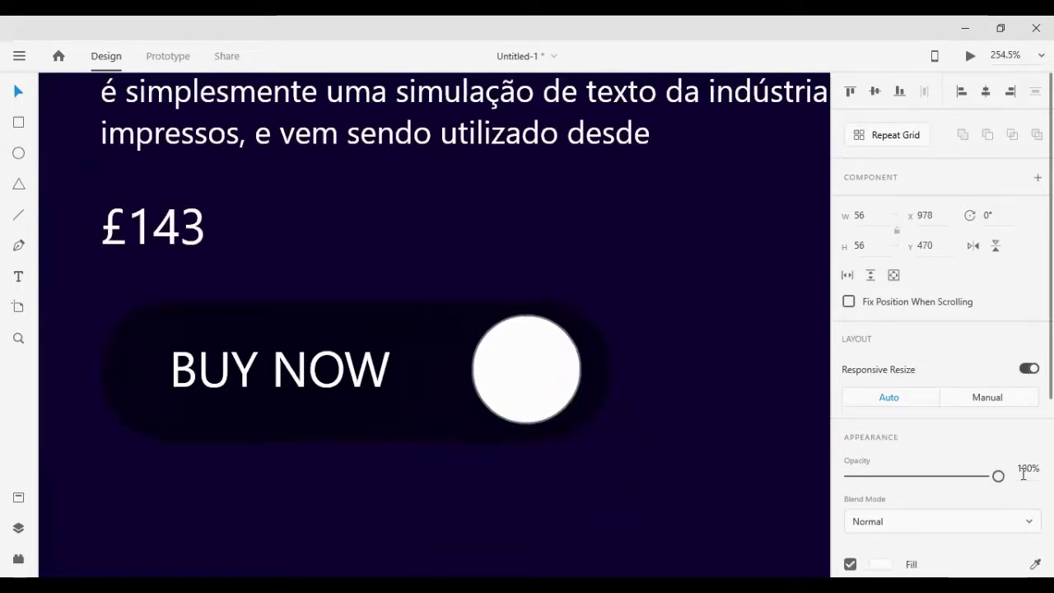
Remove the white circle's border and nudge the circle slightly further right
{"action": "scroll", "coordinate": [1023, 473], "scroll_direction": "down", "scroll_amount": 5}
{"action": "left_click", "coordinate": [850, 375]}
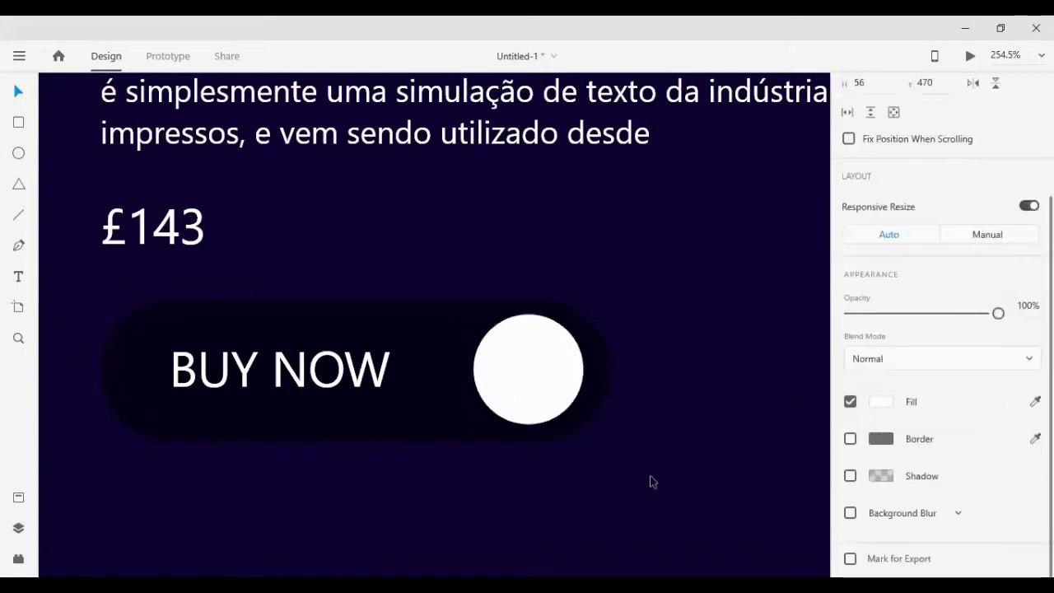
{"action": "left_click", "coordinate": [651, 478]}
{"action": "left_click", "coordinate": [568, 396]}
{"action": "key", "text": "Right"}
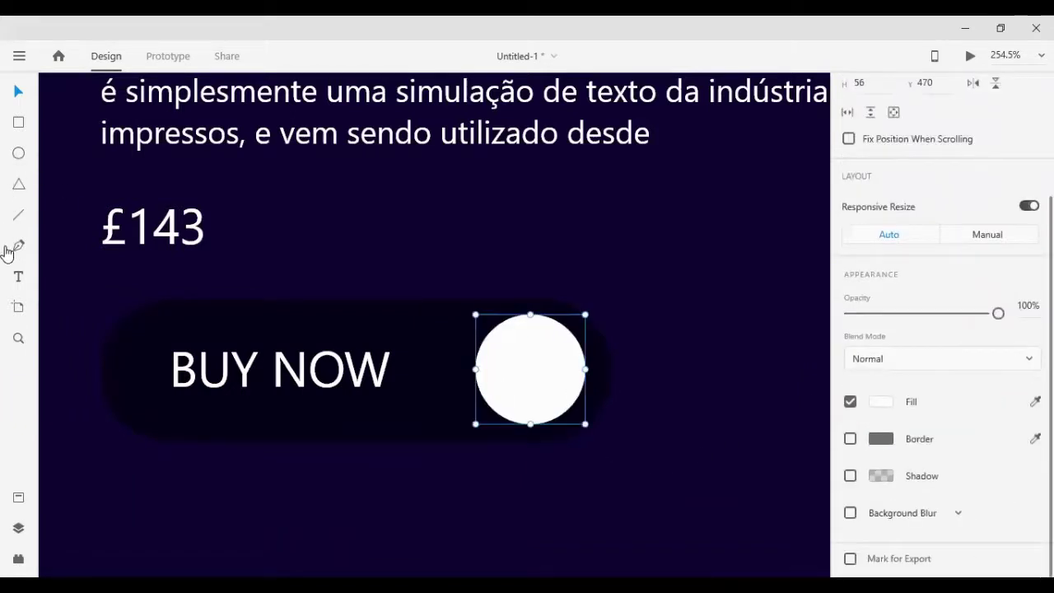
{"action": "left_click", "coordinate": [734, 459]}
Draw a short vertical line with the Pen tool through the middle of the white circle
{"action": "left_click", "coordinate": [21, 247]}
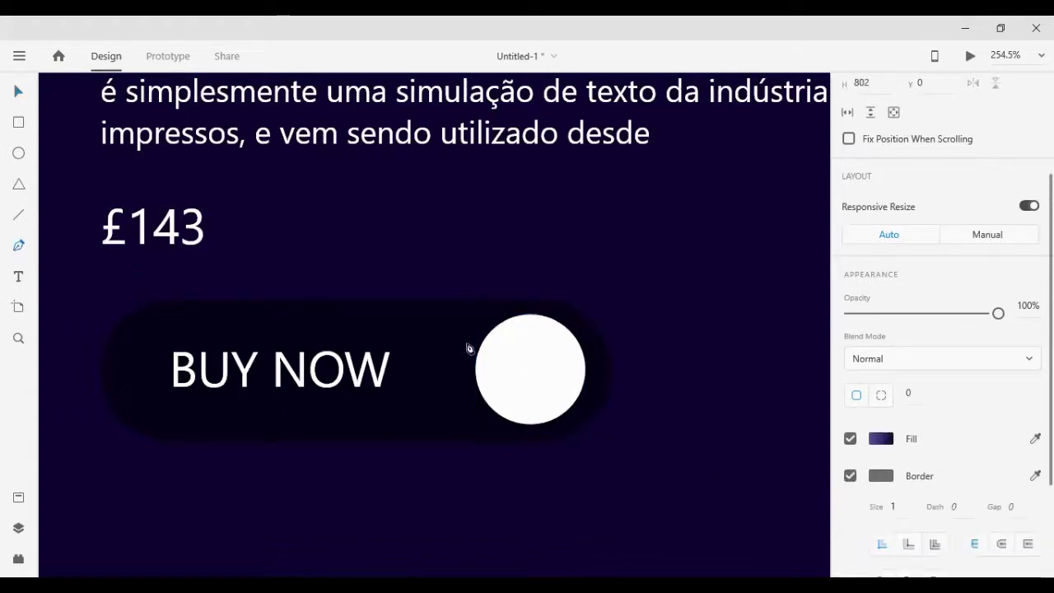
{"action": "left_click", "coordinate": [531, 345]}
{"action": "left_click", "coordinate": [531, 393]}
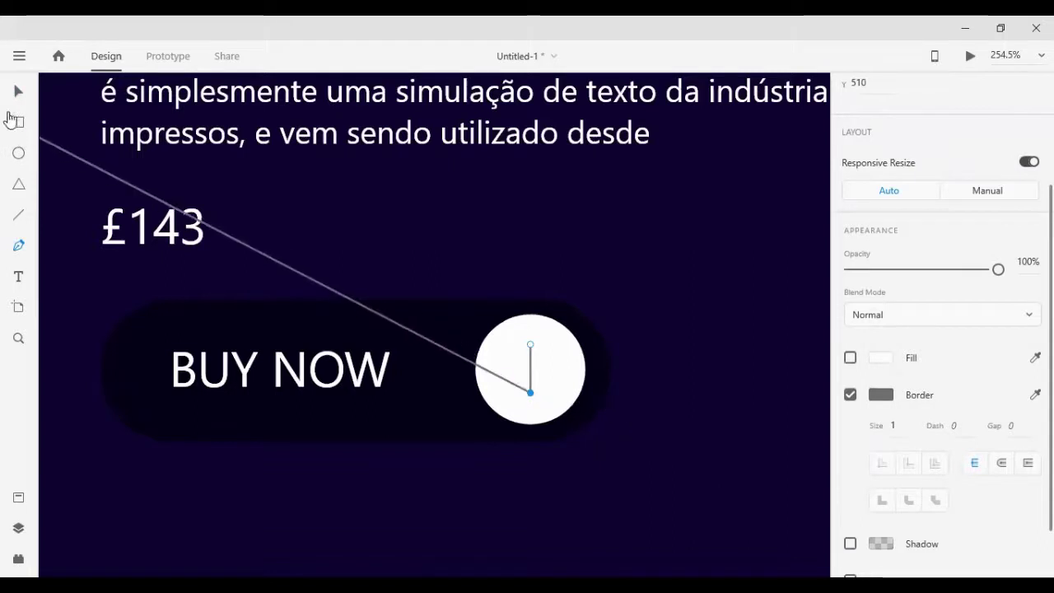
{"action": "left_click", "coordinate": [18, 92]}
Set the vertical line's border size to 2 and its colour to the button's near-black fill
{"action": "scroll", "coordinate": [941, 464], "scroll_direction": "down", "scroll_amount": 2}
{"action": "left_click", "coordinate": [907, 357]}
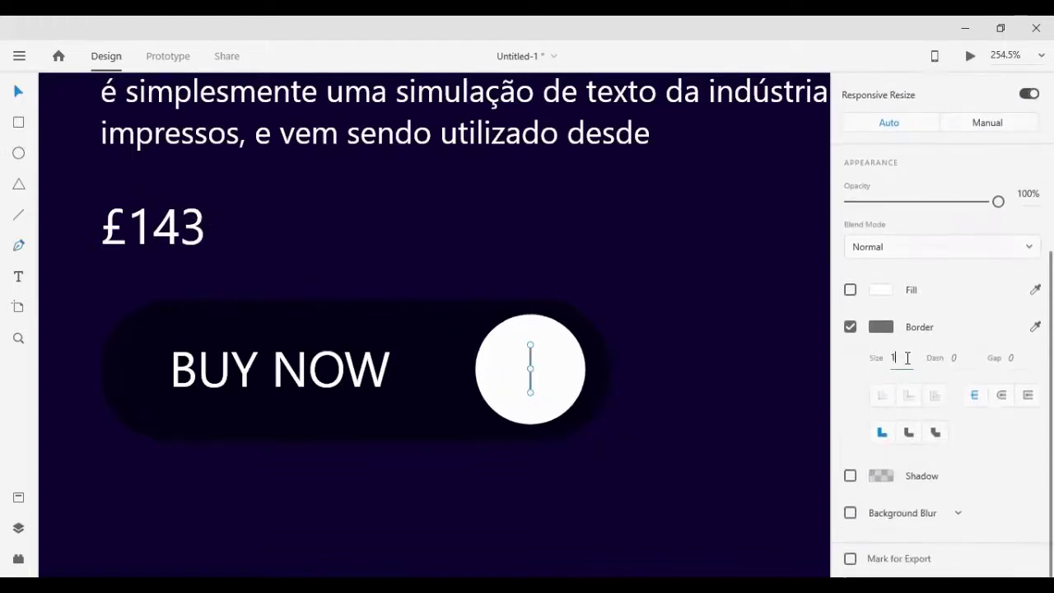
{"action": "type", "text": "2"}
{"action": "key", "text": "Return"}
{"action": "left_click", "coordinate": [1035, 327]}
{"action": "left_click", "coordinate": [447, 348]}
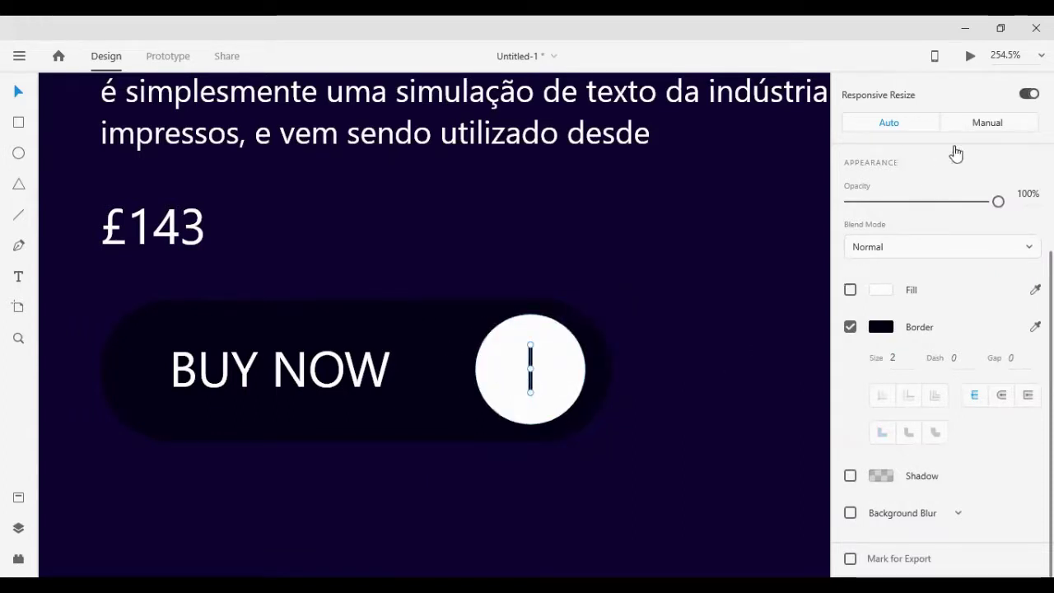
Duplicate the vertical line and rotate the copy 90° to form a plus sign in the white circle
{"action": "scroll", "coordinate": [956, 154], "scroll_direction": "up", "scroll_amount": 3}
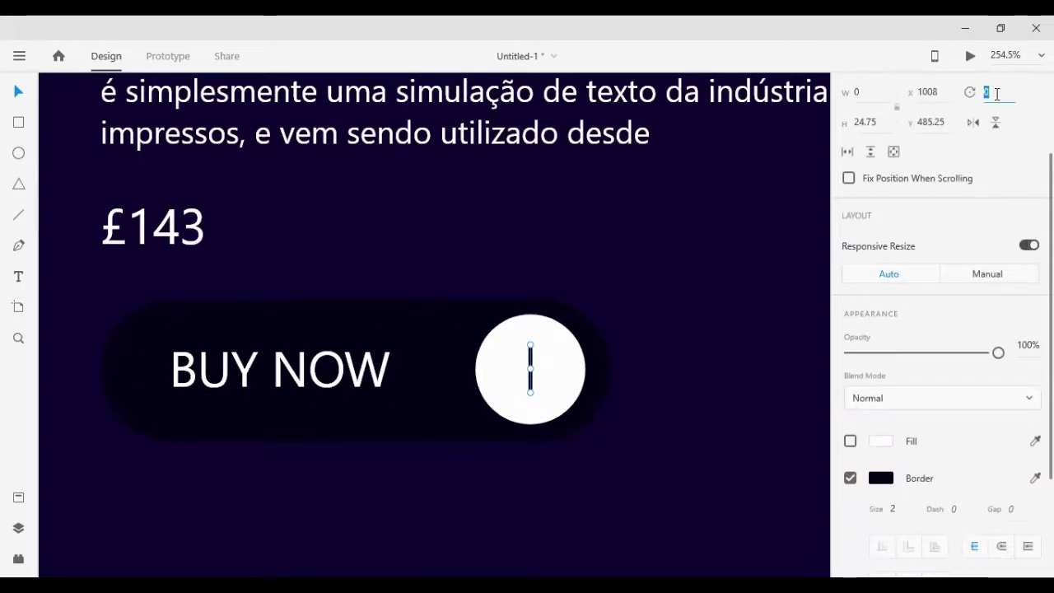
{"action": "key", "text": "Return"}
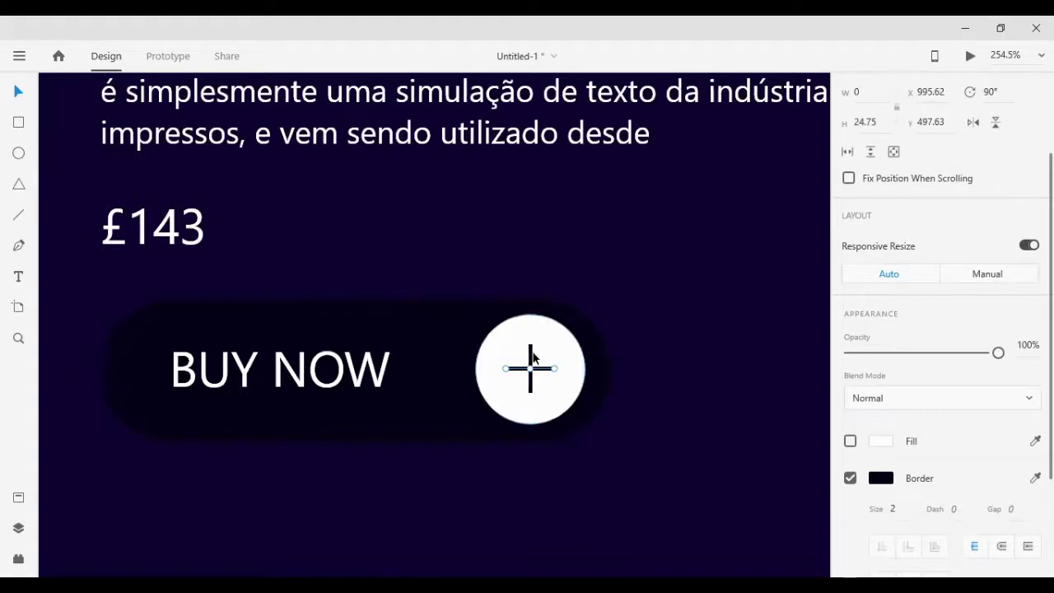
{"action": "key", "text": "Return"}
{"action": "left_click", "coordinate": [534, 356]}
{"action": "left_click", "coordinate": [603, 322]}
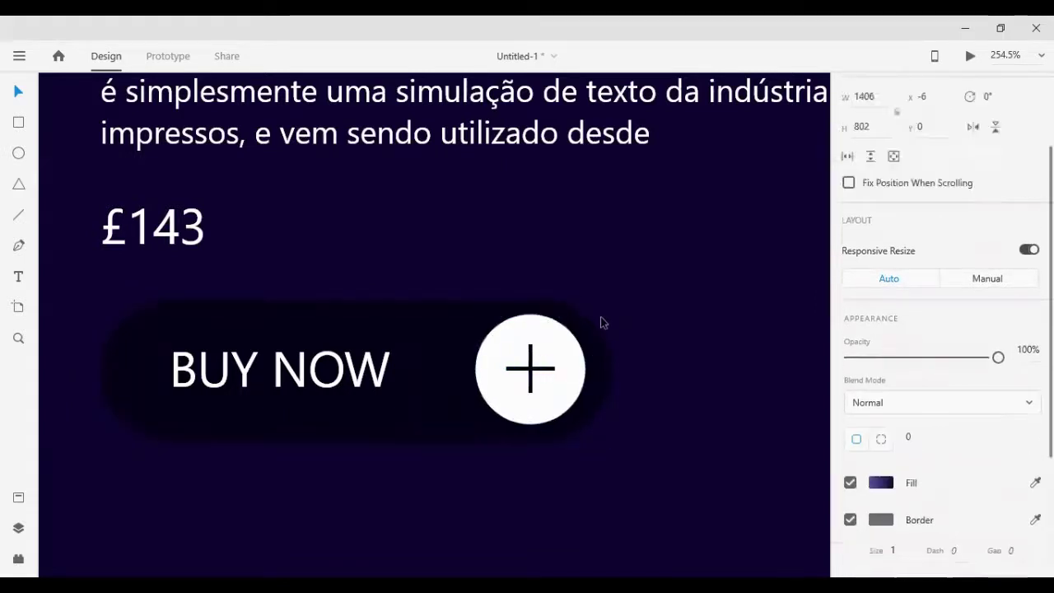
Group the vertical and horizontal lines of the plus sign into one icon
{"action": "left_click", "coordinate": [536, 359]}
{"action": "left_click", "coordinate": [540, 358]}
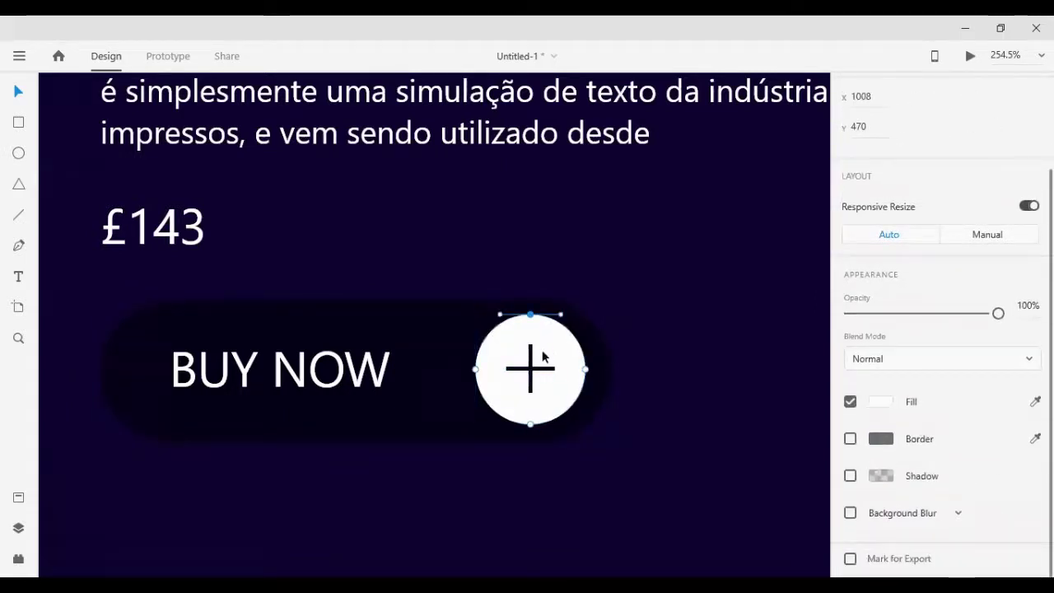
{"action": "left_click", "coordinate": [532, 364]}
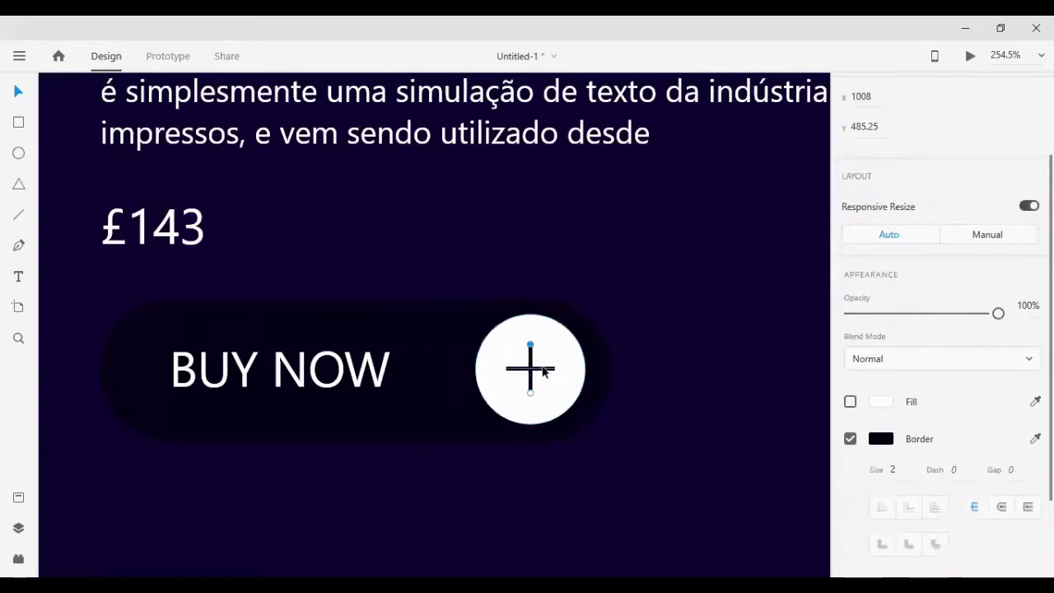
{"action": "left_click", "coordinate": [543, 368]}
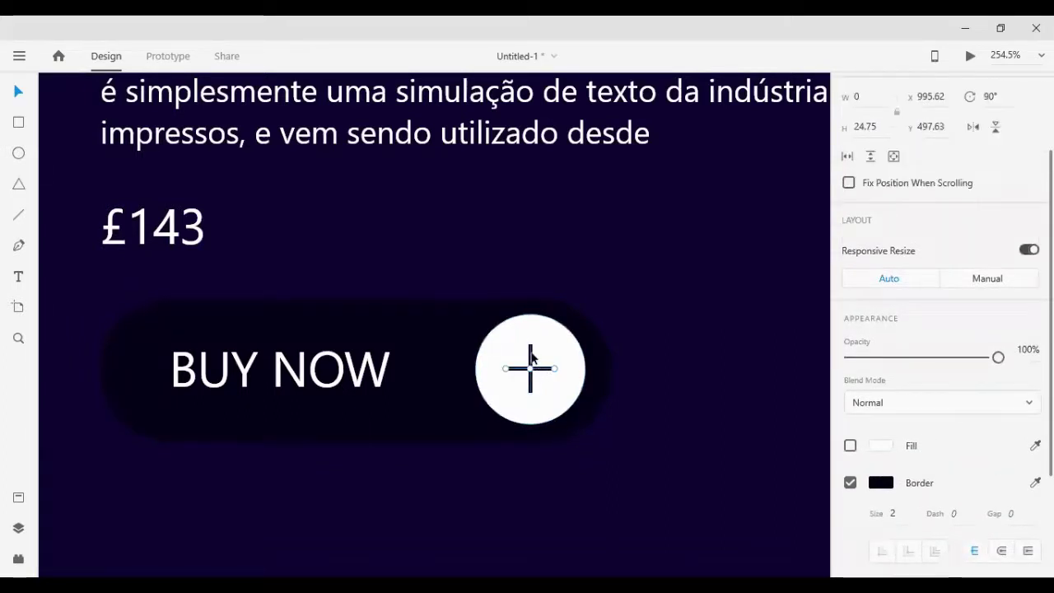
{"action": "left_click", "coordinate": [531, 355], "text": "shift"}
{"action": "key", "text": "ctrl+g"}
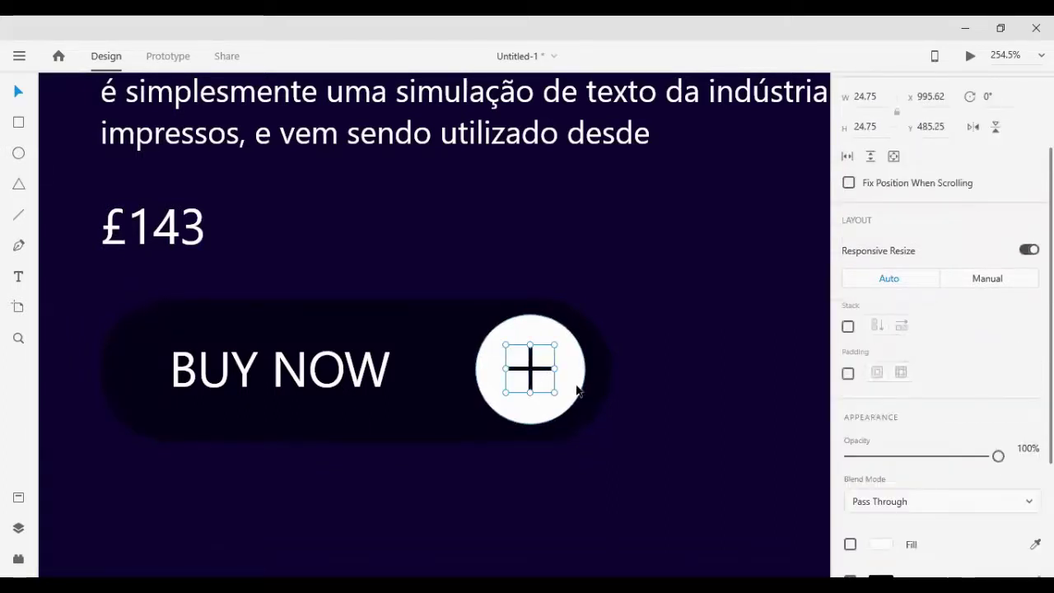
Centre the plus sign in the white circle and group the two together
{"action": "left_click", "coordinate": [569, 360], "text": "shift"}
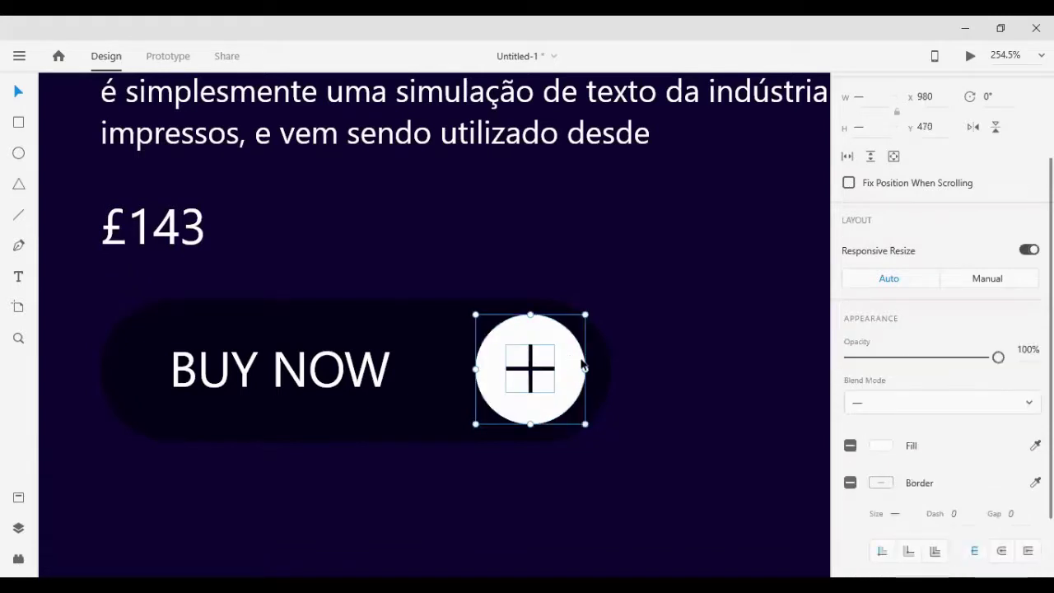
{"action": "left_click", "coordinate": [642, 389]}
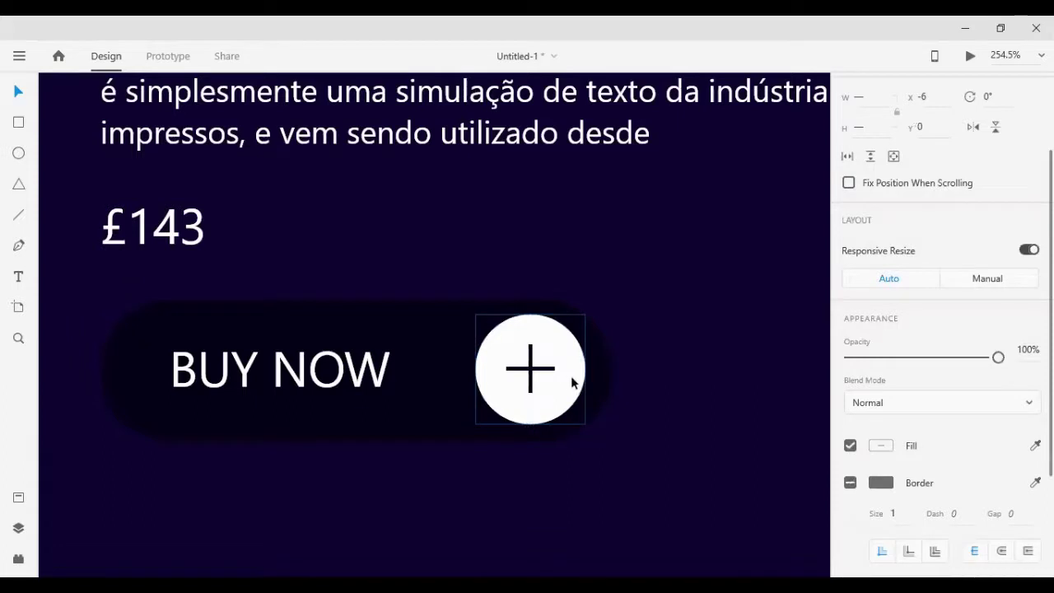
{"action": "left_click", "coordinate": [536, 369]}
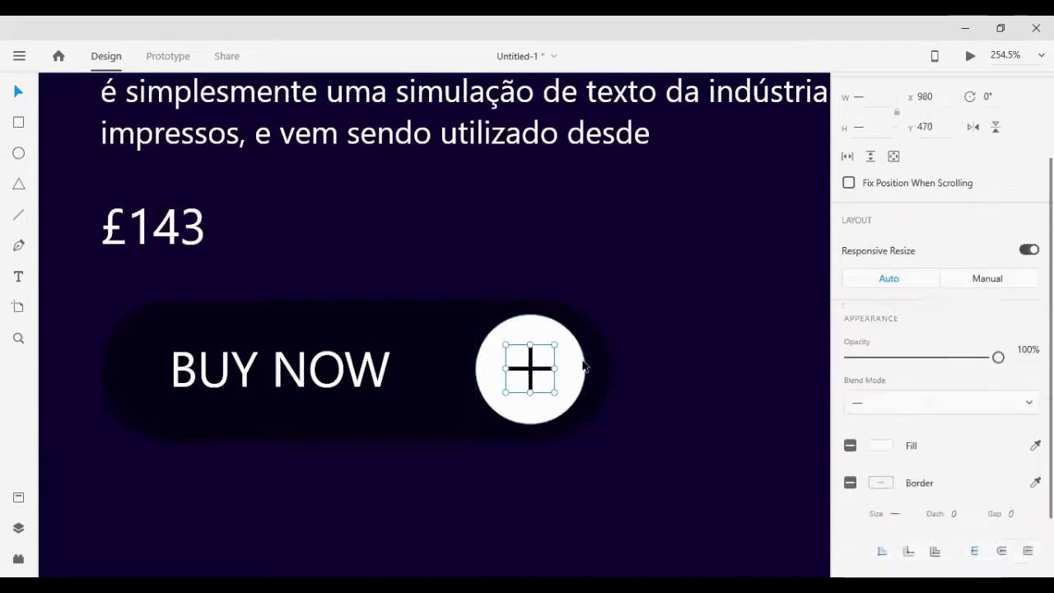
{"action": "scroll", "coordinate": [938, 189], "scroll_direction": "up", "scroll_amount": 1}
{"action": "scroll", "coordinate": [939, 188], "scroll_direction": "up", "scroll_amount": 2}
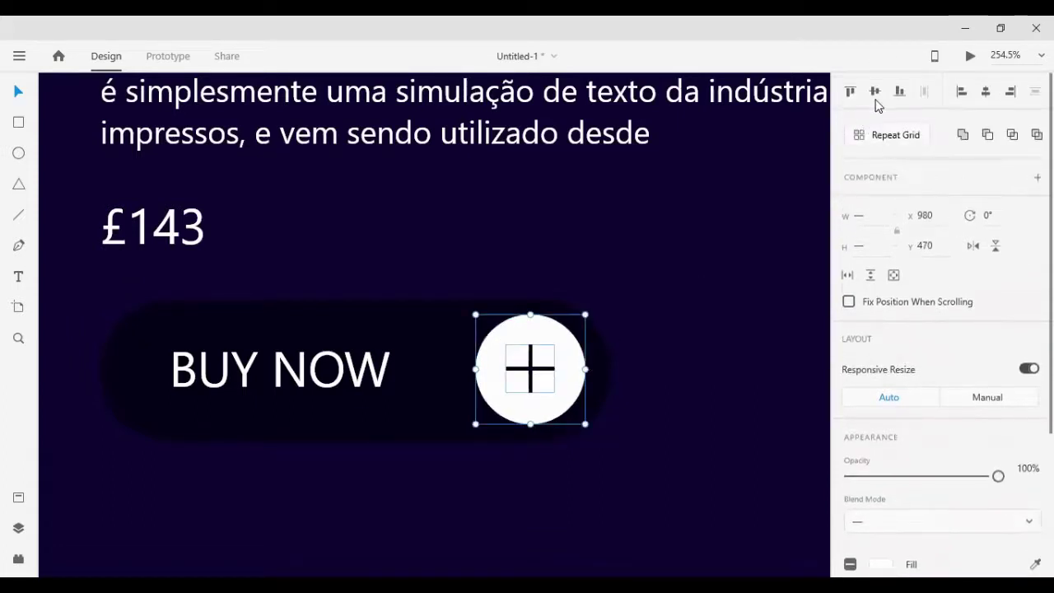
{"action": "left_click", "coordinate": [990, 99]}
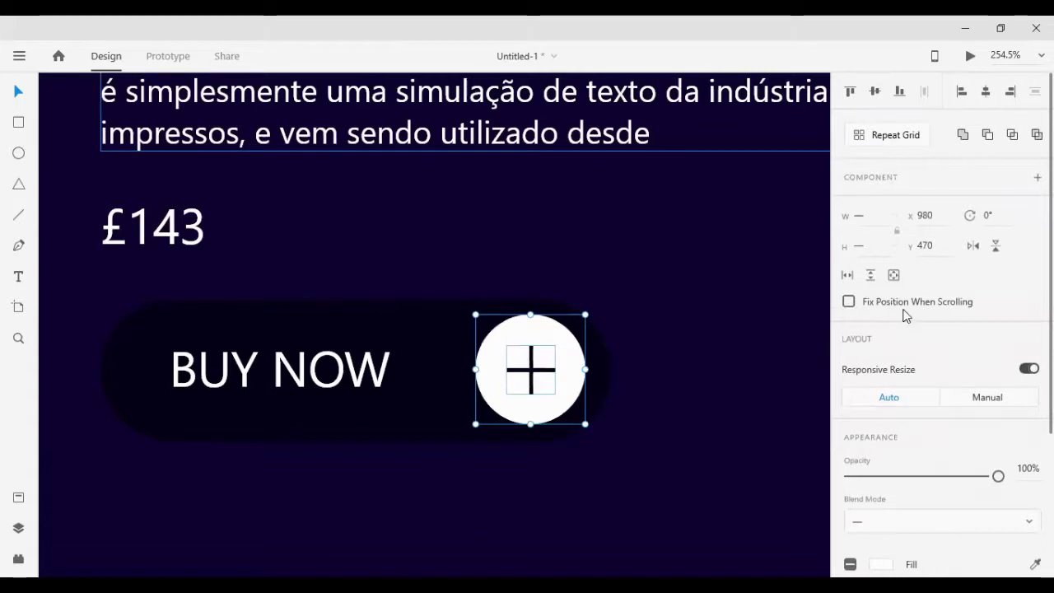
{"action": "key", "text": "ctrl+g"}
Centre the plus icon and the "BUY NOW" text vertically on the button's dark background shape
{"action": "left_click", "coordinate": [352, 424], "text": "shift"}
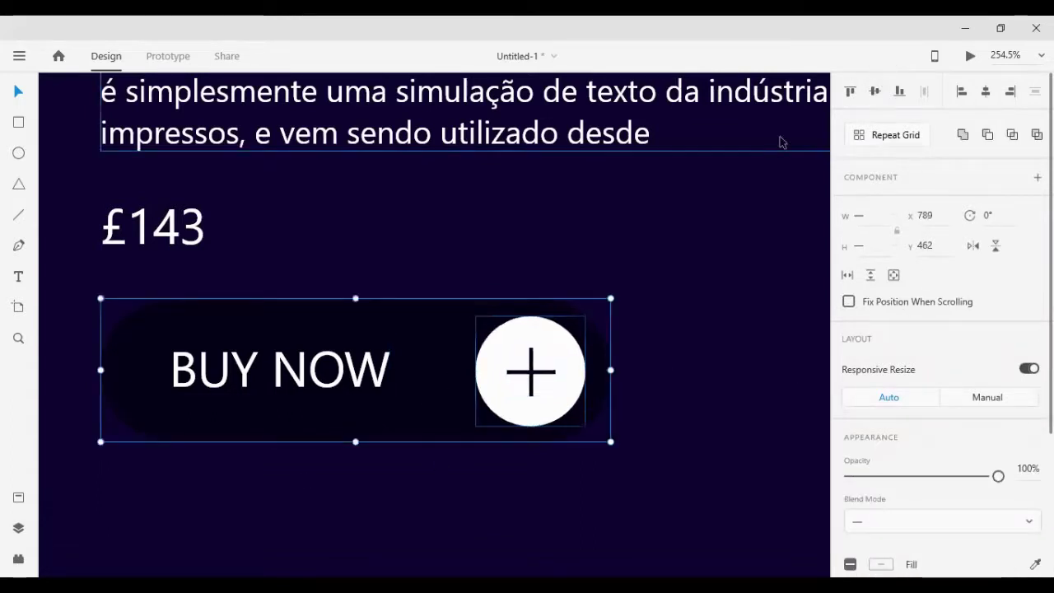
{"action": "double_click", "coordinate": [375, 371]}
{"action": "key", "text": "Escape"}
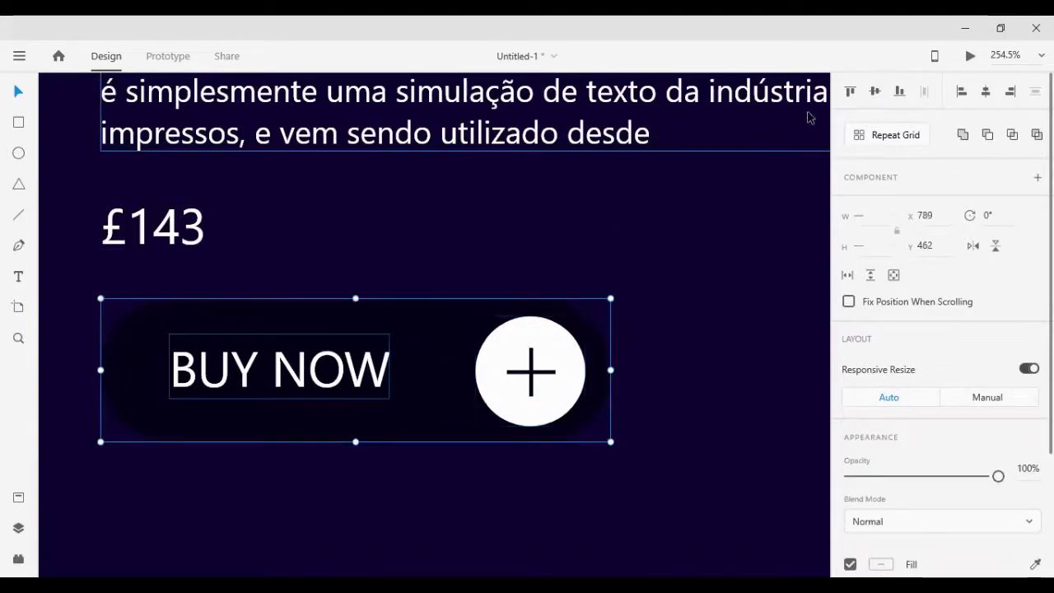
{"action": "left_click", "coordinate": [873, 93]}
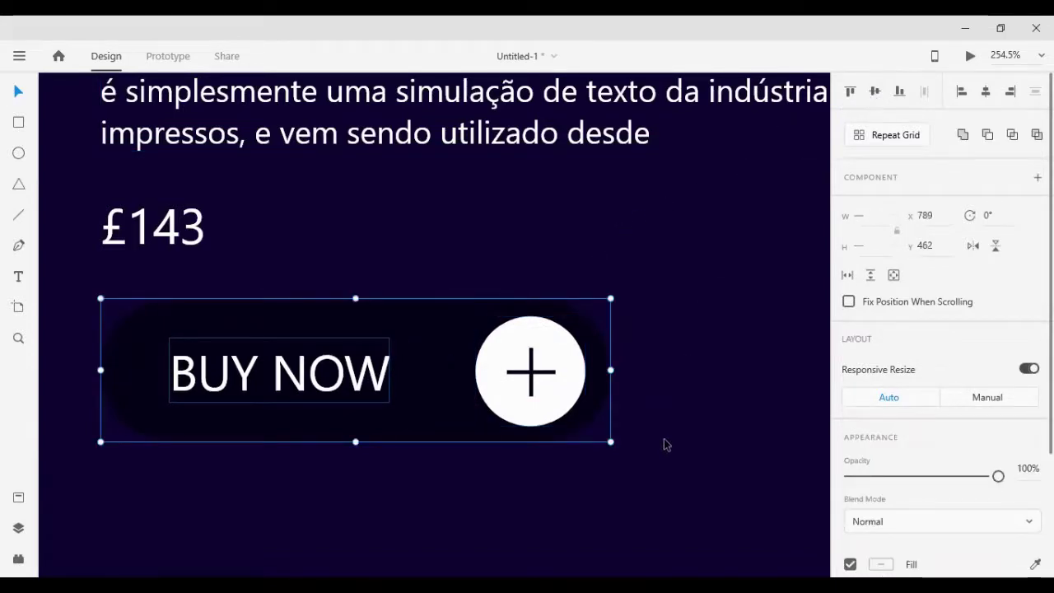
Group the button shape, text and plus icon, and scale the group down to about 206 × 57
{"action": "key", "text": "ctrl+0"}
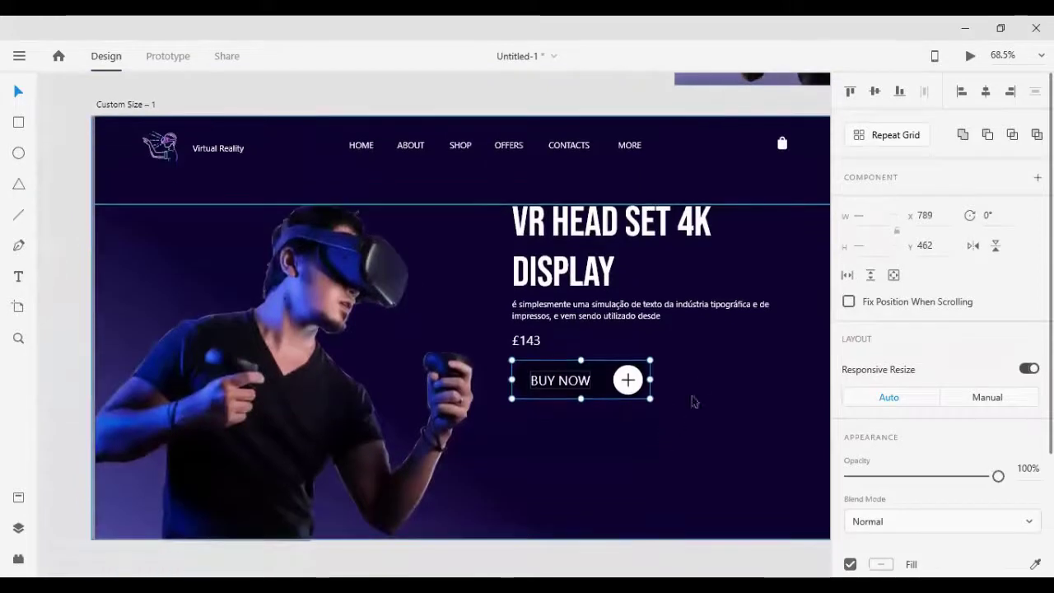
{"action": "scroll", "coordinate": [495, 536], "scroll_direction": "down", "scroll_amount": 1}
{"action": "left_click_drag", "start_coordinate": [495, 544], "coordinate": [694, 371]}
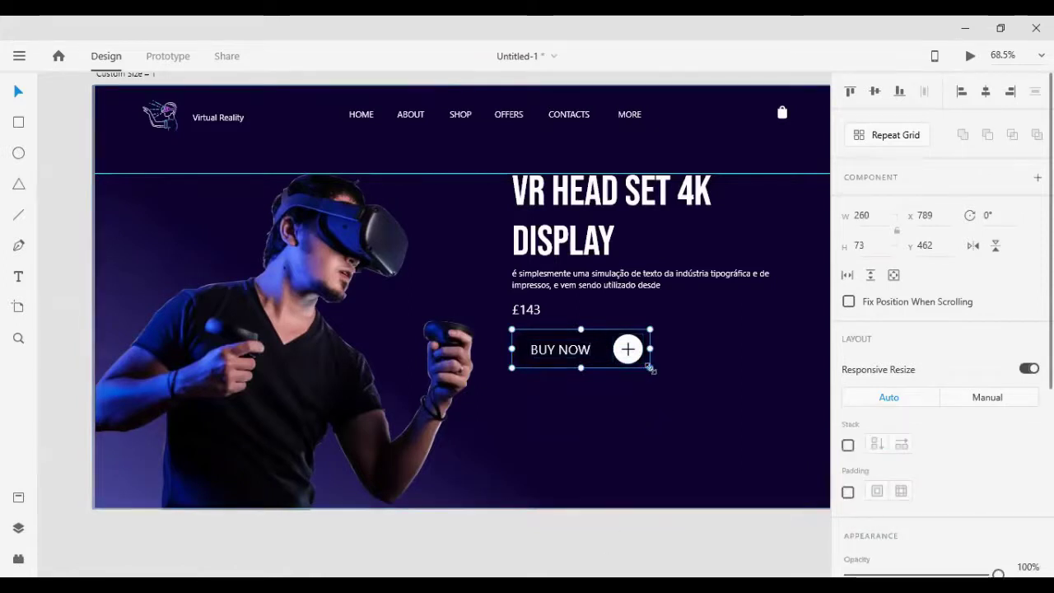
{"action": "left_click_drag", "start_coordinate": [651, 368], "coordinate": [633, 363]}
Ungroup the button, shrink the circular plus icon to about 37 × 36 and nudge it slightly right
{"action": "right_click", "coordinate": [574, 356]}
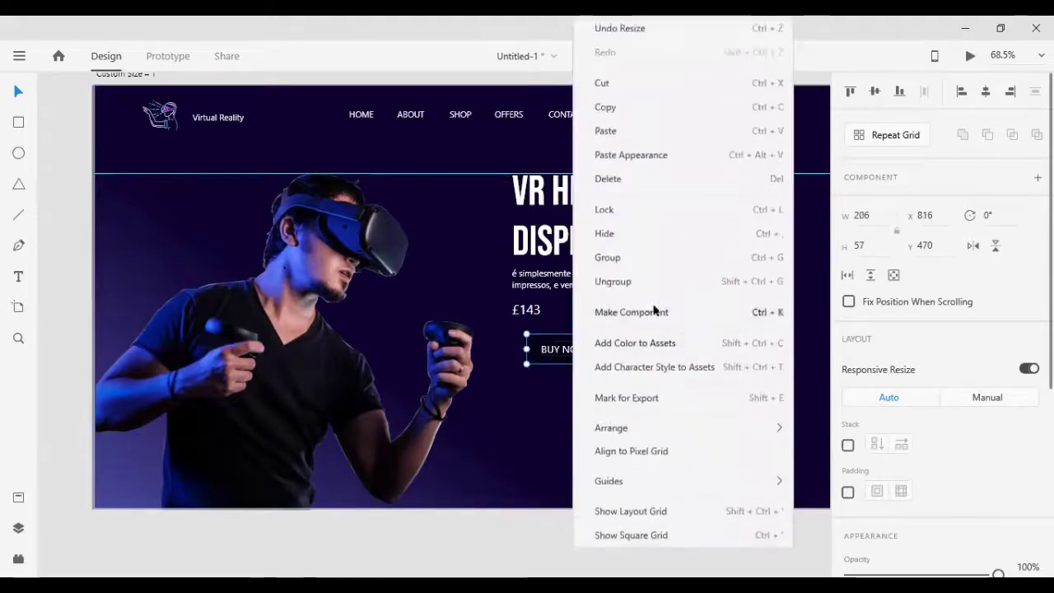
{"action": "left_click", "coordinate": [631, 309]}
{"action": "scroll", "coordinate": [612, 409], "scroll_direction": "up", "scroll_amount": 3}
{"action": "scroll", "coordinate": [612, 410], "scroll_direction": "up", "scroll_amount": 2}
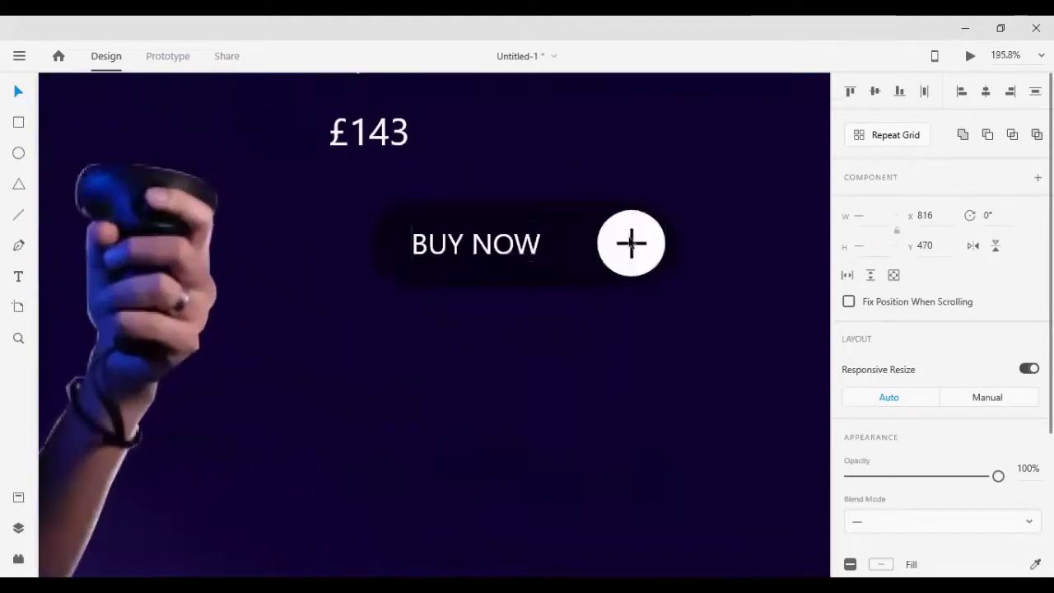
{"action": "left_click", "coordinate": [633, 379]}
{"action": "left_click", "coordinate": [642, 266]}
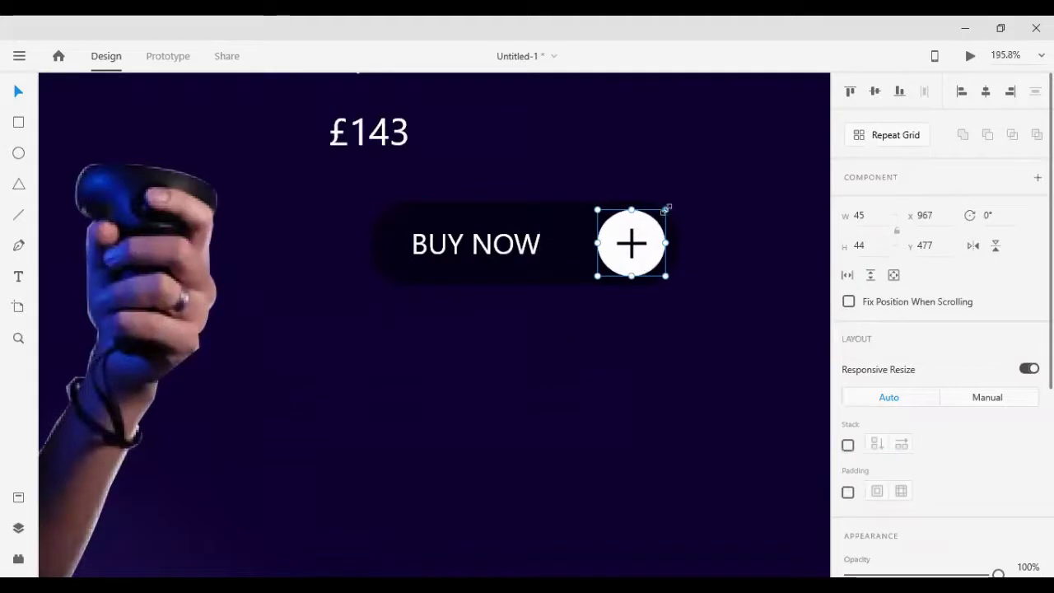
{"action": "left_click_drag", "start_coordinate": [665, 209], "coordinate": [660, 215]}
{"action": "key", "text": "Right"}
{"action": "key", "text": "Right"}
{"action": "key", "text": "Right"}
{"action": "key", "text": "Right"}
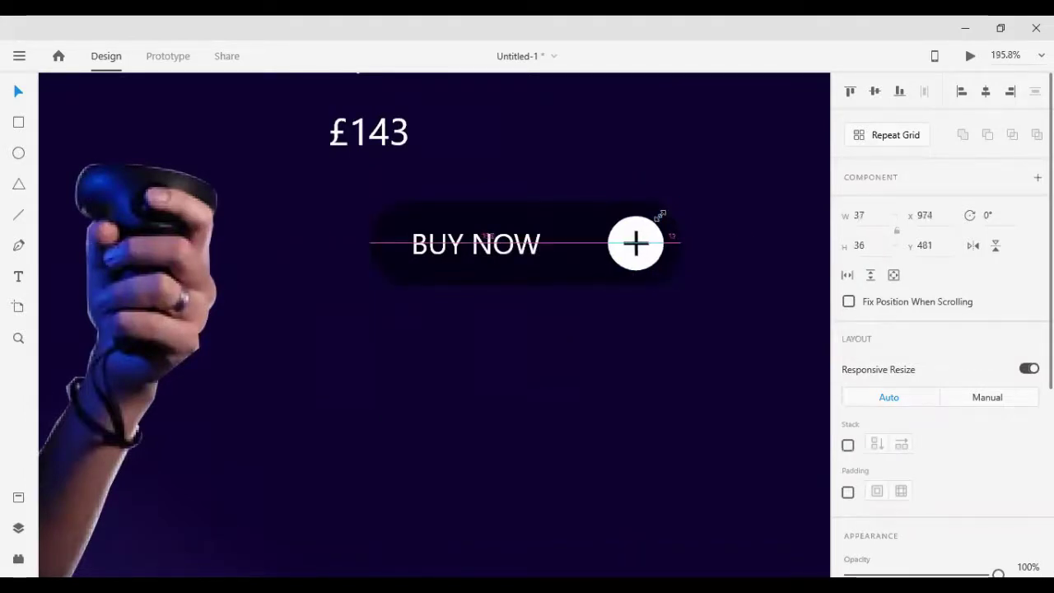
Realign the resized plus icon and the "BUY NOW" text to the vertical centre of the button shape
{"action": "left_click", "coordinate": [587, 234], "text": "shift"}
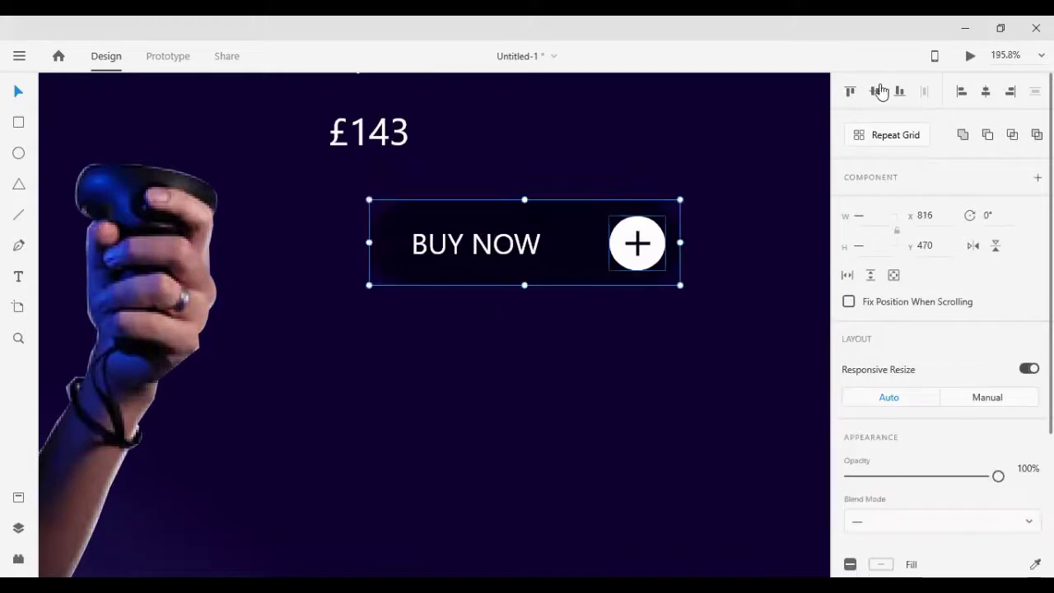
{"action": "left_click", "coordinate": [522, 236]}
{"action": "left_click", "coordinate": [559, 241], "text": "shift"}
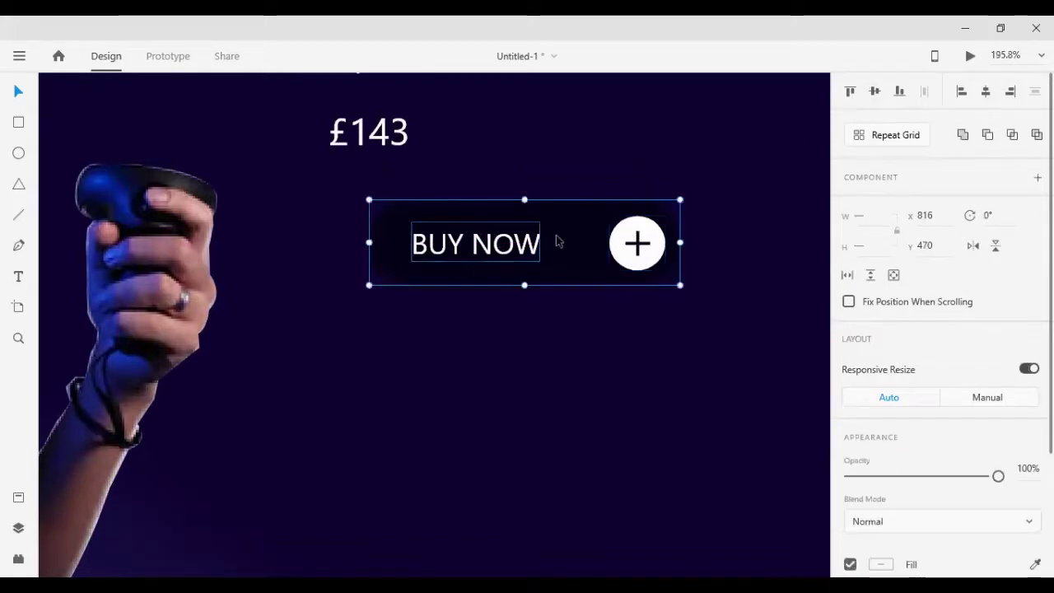
{"action": "left_click", "coordinate": [875, 91]}
Regroup the button shape, text and icon, and scale the group down to about 172 × 47
{"action": "left_click", "coordinate": [637, 240], "text": "shift"}
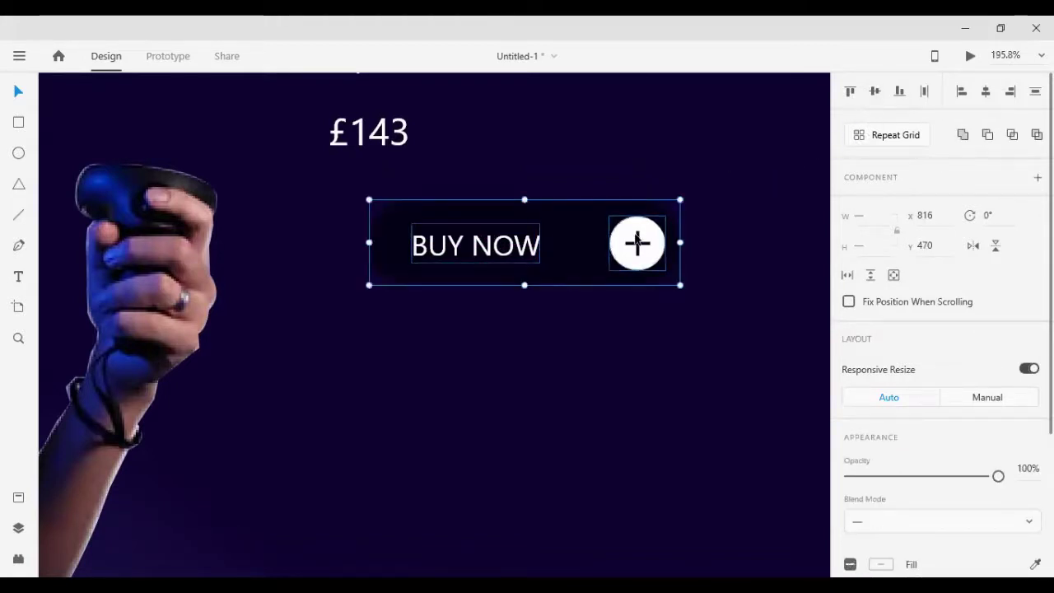
{"action": "key", "text": "ctrl+g"}
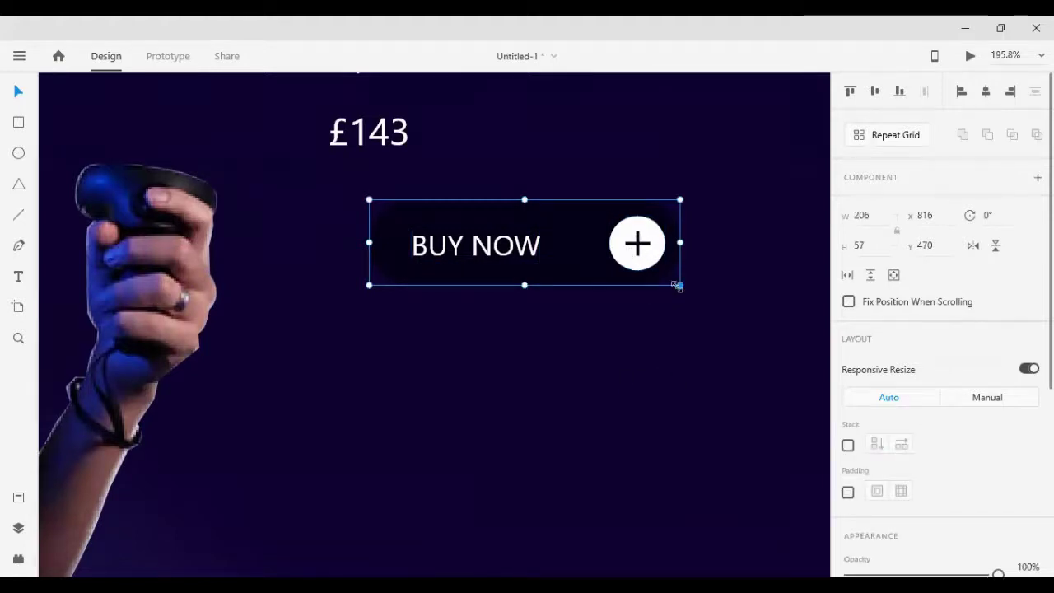
{"action": "left_click_drag", "start_coordinate": [677, 286], "coordinate": [654, 288]}
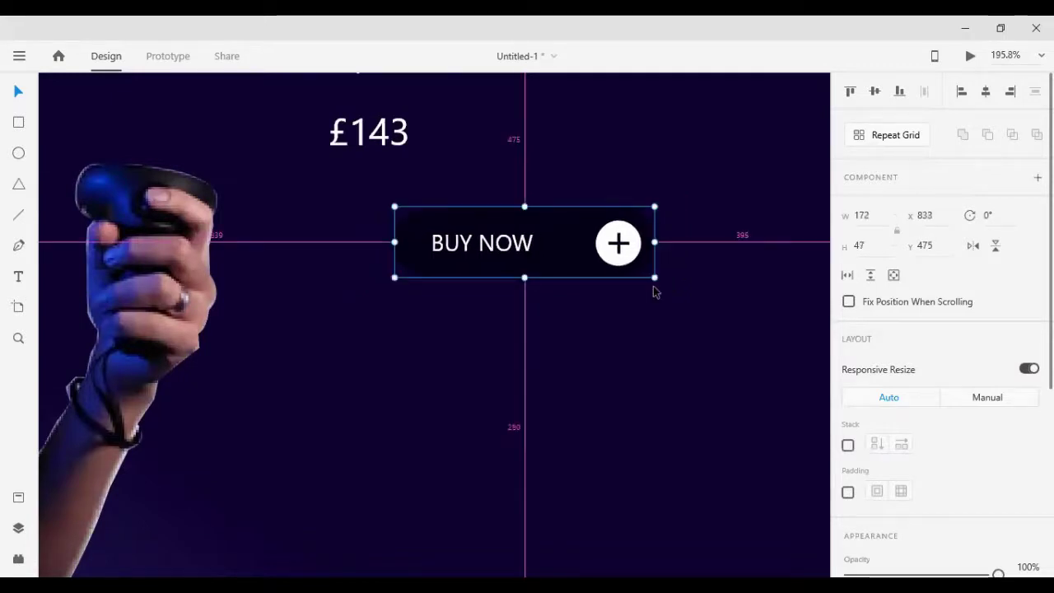
Move the "BUY NOW" button below the price and flush with the text's left edge, at X 789, Y 467
{"action": "key", "text": "ctrl+0"}
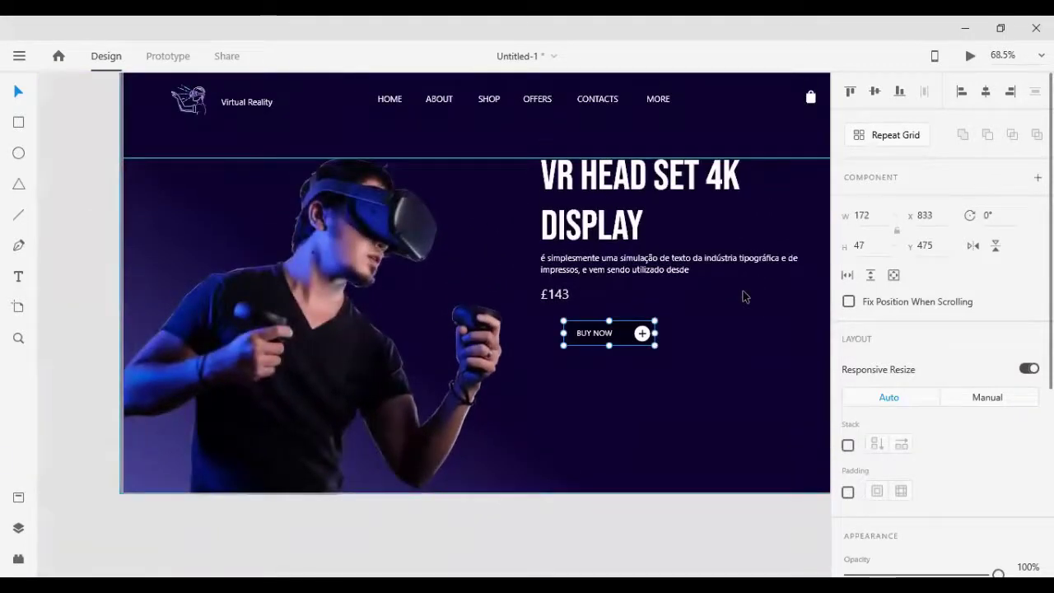
{"action": "key", "text": "shift+Left"}
{"action": "key", "text": "shift+Left"}
{"action": "key", "text": "shift+Left"}
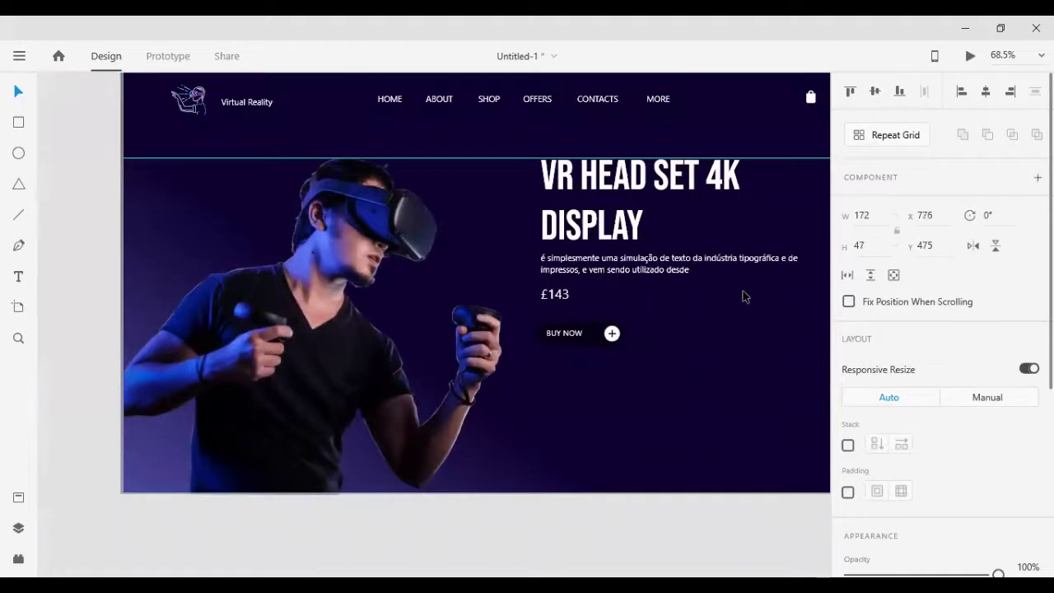
{"action": "key", "text": "Right"}
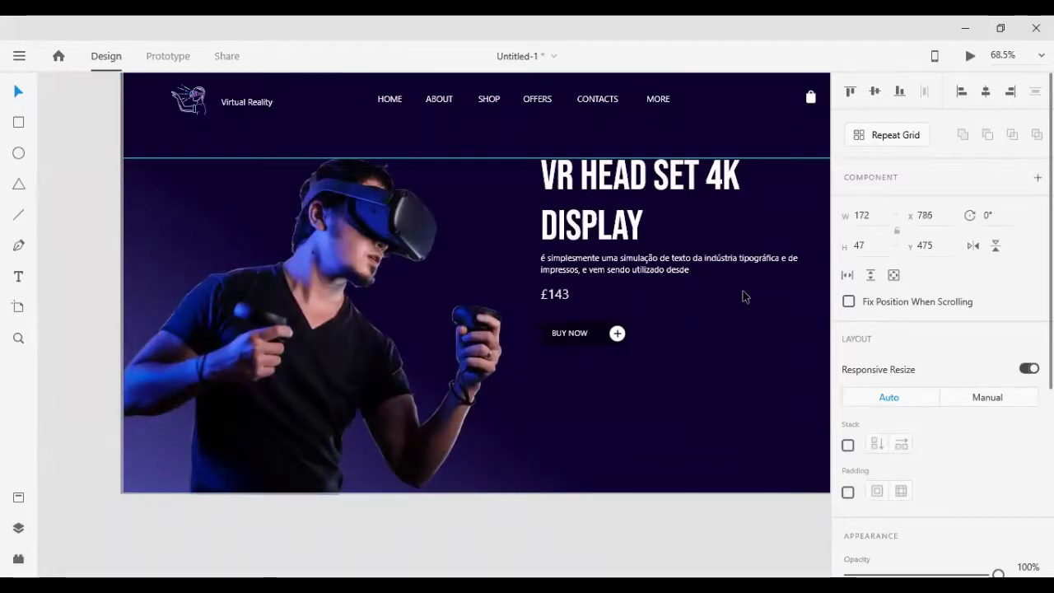
{"action": "key", "text": "Left"}
{"action": "key", "text": "shift+Up"}
{"action": "key", "text": "shift+Up"}
{"action": "key", "text": "shift+Up"}
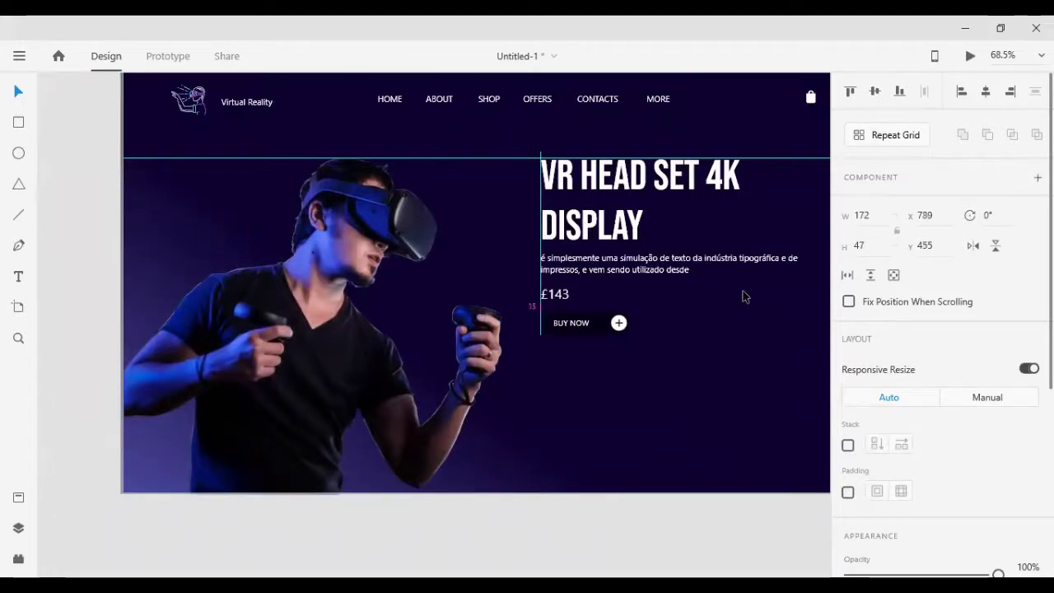
{"action": "key", "text": "Up"}
{"action": "key", "text": "Up"}
{"action": "key", "text": "Up"}
{"action": "key", "text": "Up"}
{"action": "key", "text": "Up"}
{"action": "key", "text": "Up"}
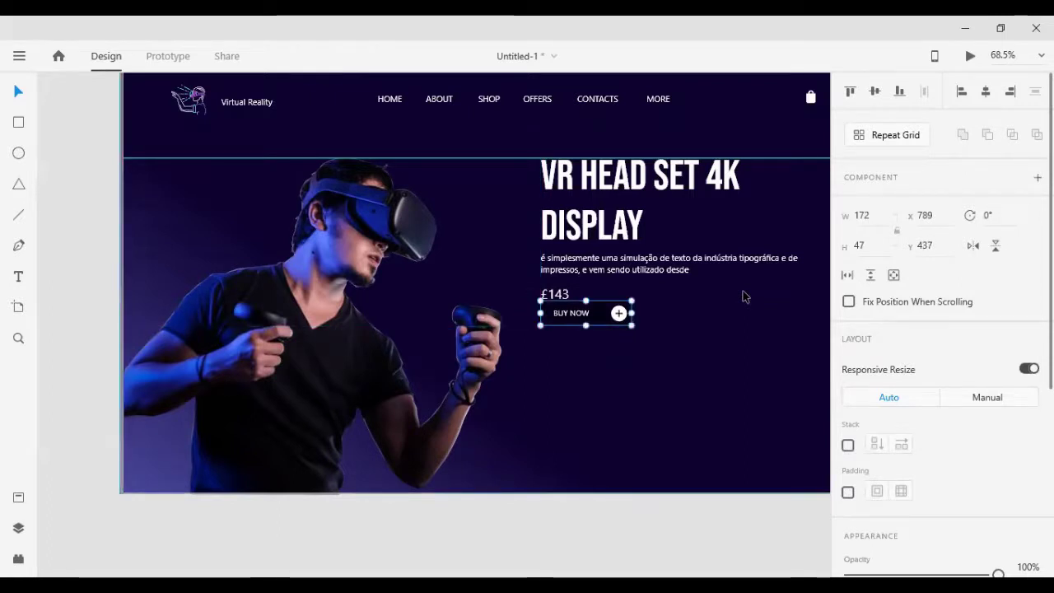
{"action": "key", "text": "shift+Down"}
{"action": "key", "text": "shift+Down"}
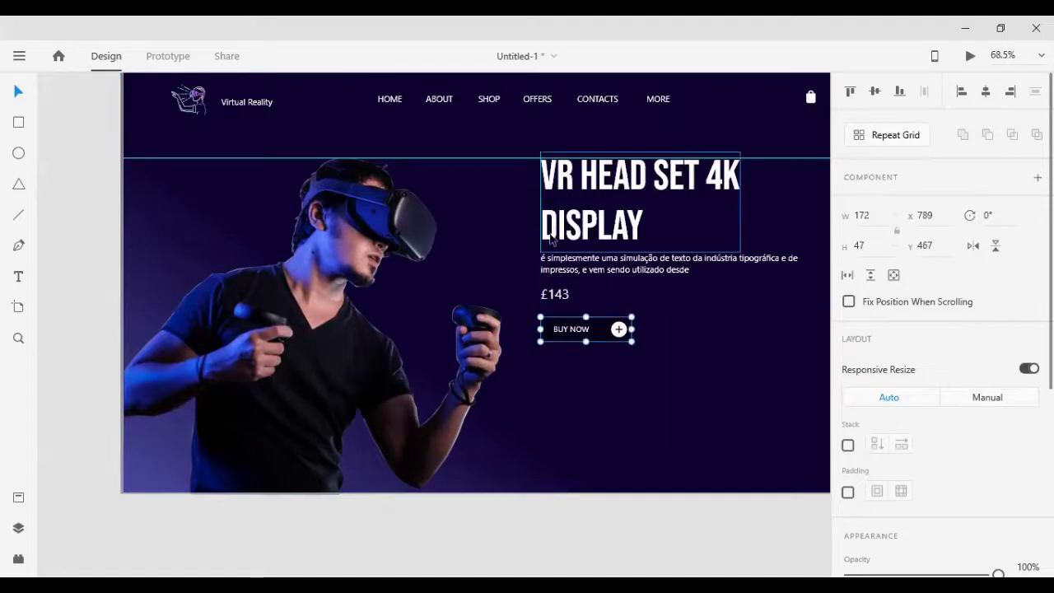
Remove the horizontal guide above the hero heading from the artboard
{"action": "scroll", "coordinate": [642, 114], "scroll_direction": "up", "scroll_amount": 2}
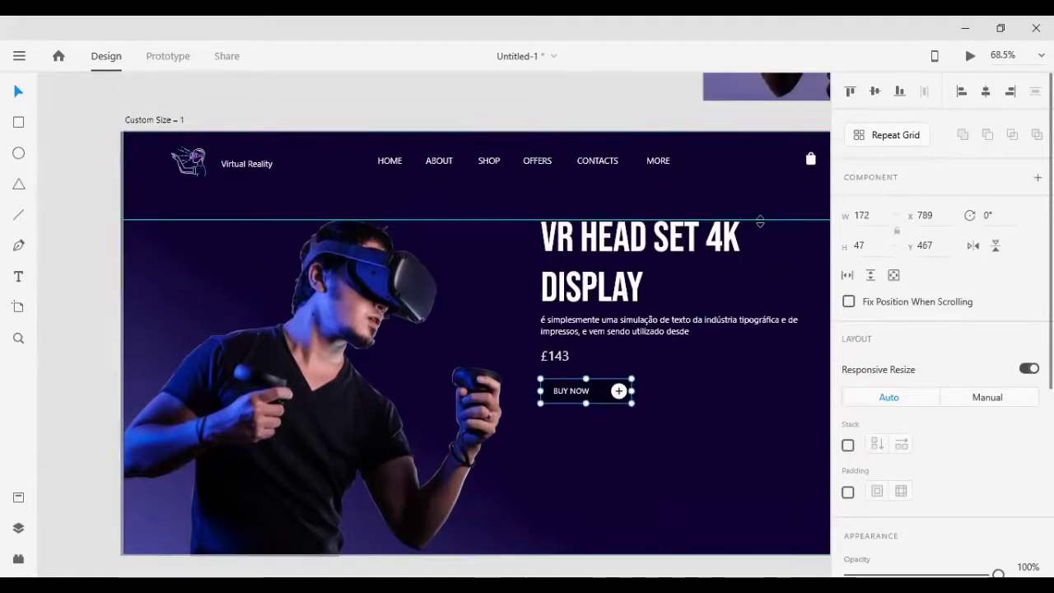
{"action": "left_click_drag", "start_coordinate": [760, 221], "coordinate": [759, 125]}
{"action": "scroll", "coordinate": [706, 245], "scroll_direction": "down", "scroll_amount": 1}
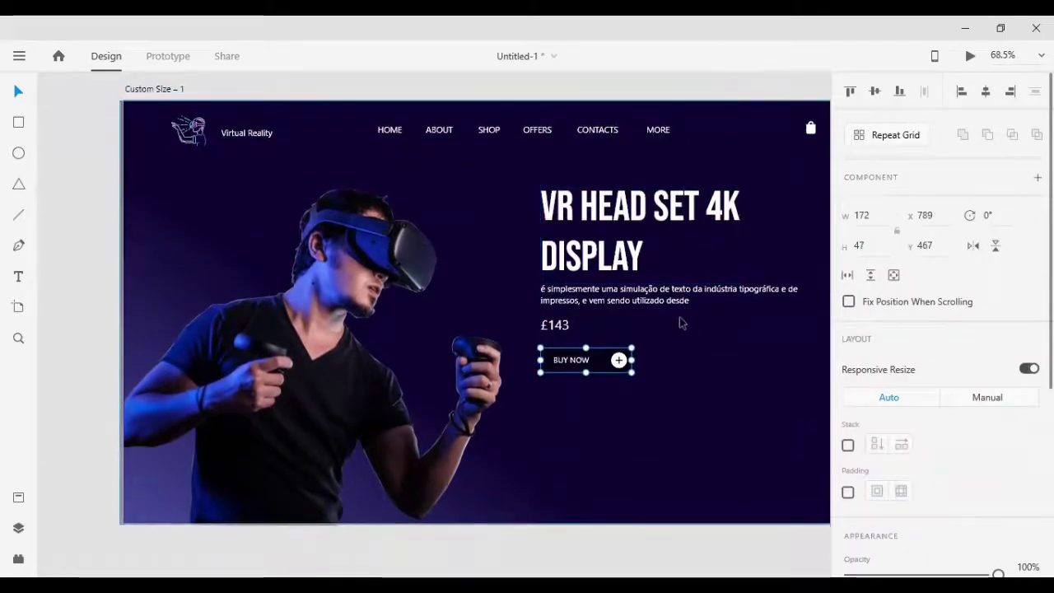
{"action": "scroll", "coordinate": [680, 322], "scroll_direction": "right", "scroll_amount": 2}
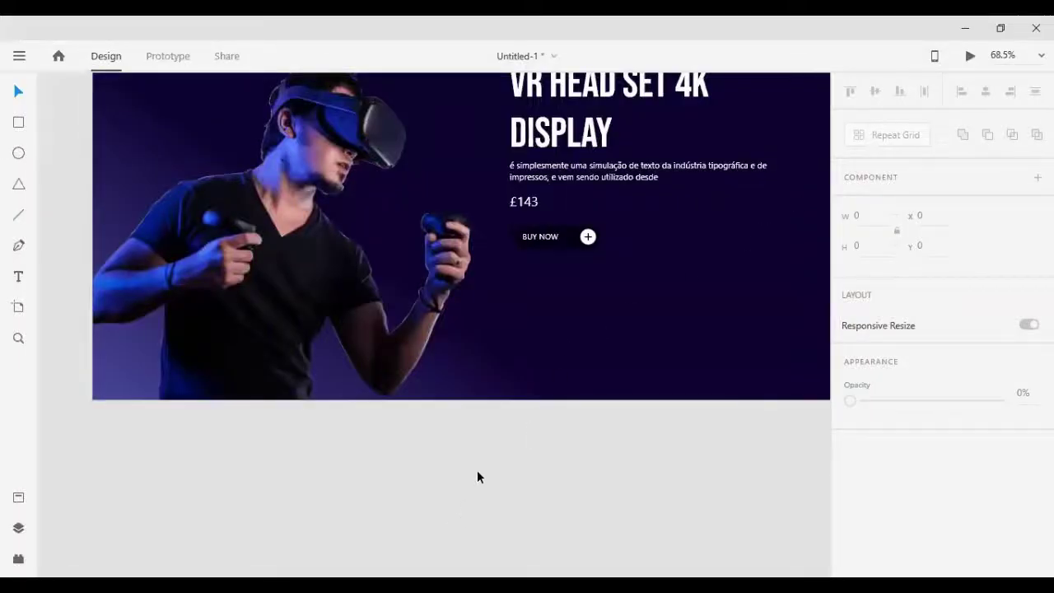
Paste the two VR headset images so they overlap the artboard's lower edge
{"action": "key", "text": "ctrl+v"}
{"action": "left_click_drag", "start_coordinate": [551, 484], "coordinate": [582, 468]}
{"action": "left_click", "coordinate": [72, 203]}
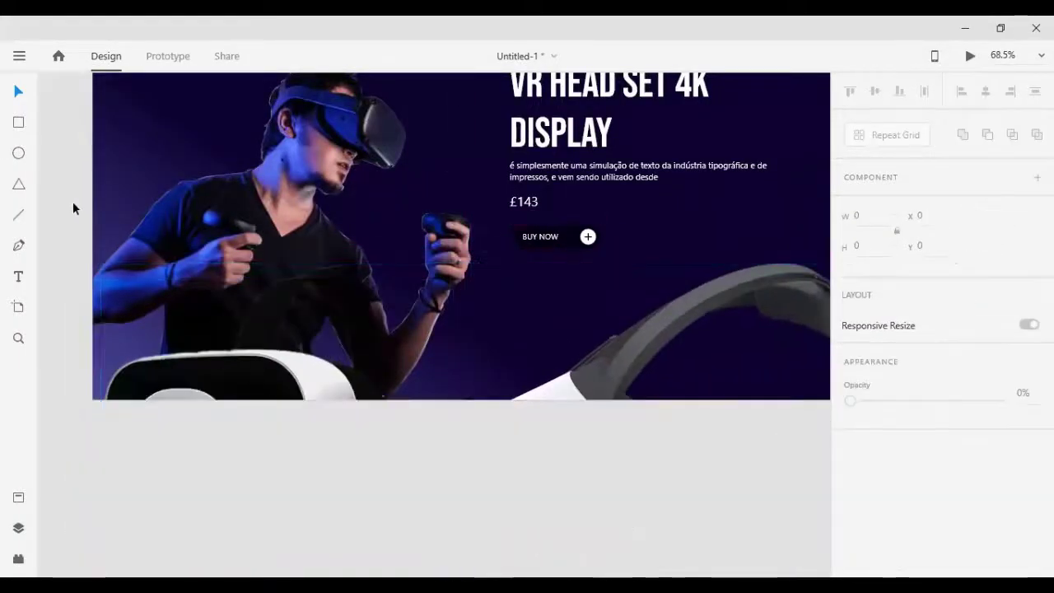
{"action": "left_click_drag", "start_coordinate": [273, 457], "coordinate": [308, 370]}
{"action": "left_click_drag", "start_coordinate": [312, 486], "coordinate": [315, 512]}
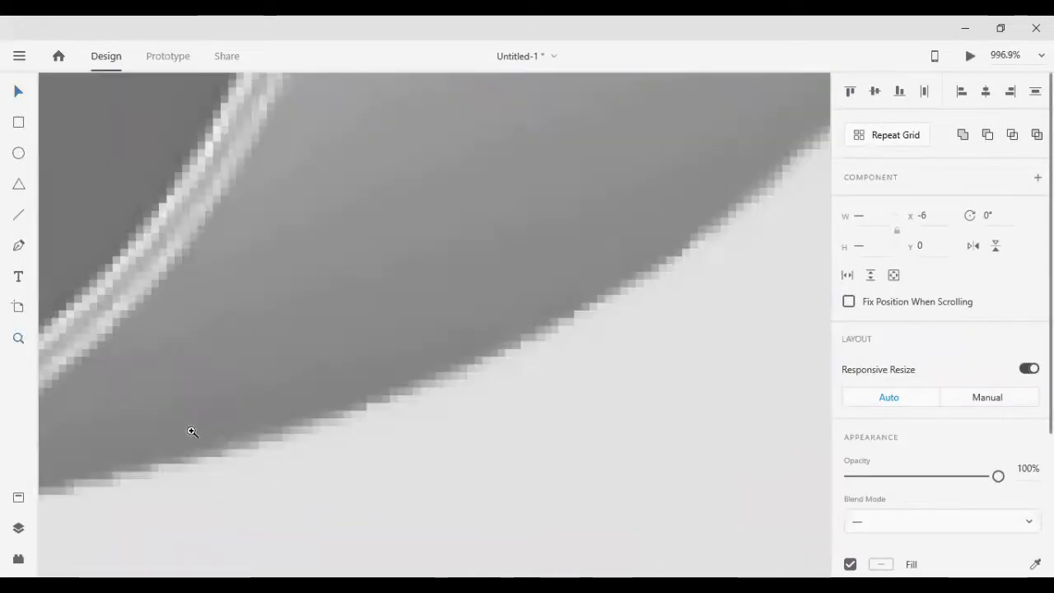
{"action": "left_click_drag", "start_coordinate": [306, 377], "coordinate": [478, 355]}
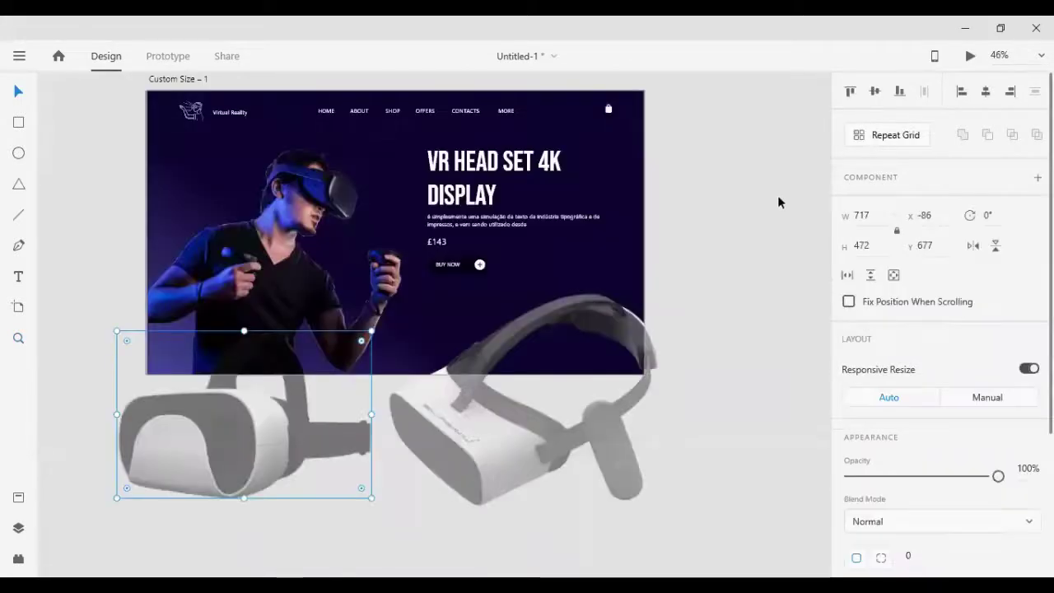
Move the right-hand headset image up onto the hero section and scale it down to about 348 × 274
{"action": "left_click", "coordinate": [779, 197]}
{"action": "left_click", "coordinate": [520, 337]}
{"action": "left_click_drag", "start_coordinate": [520, 340], "coordinate": [543, 203]}
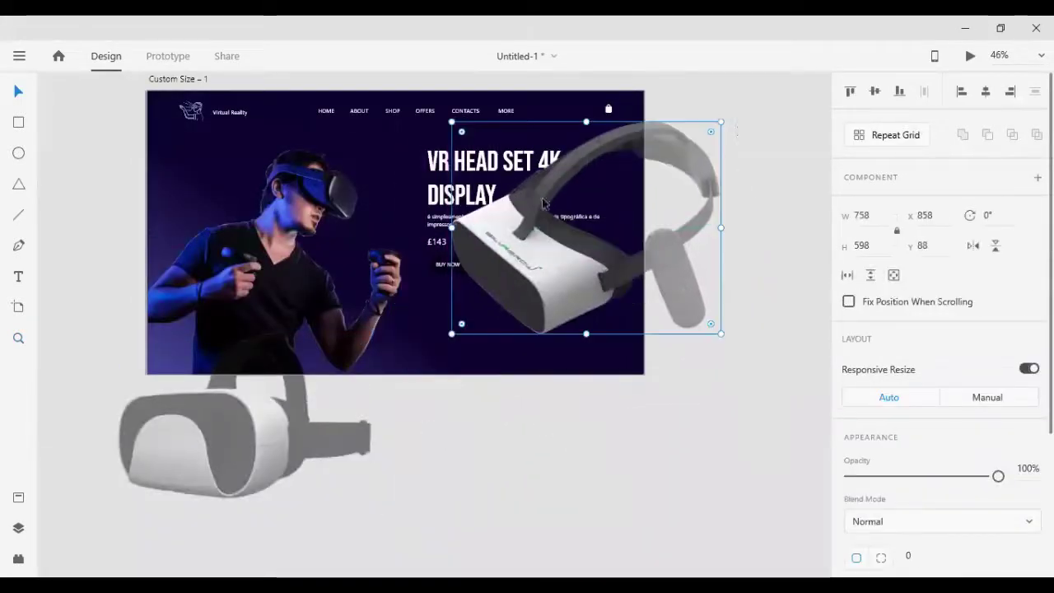
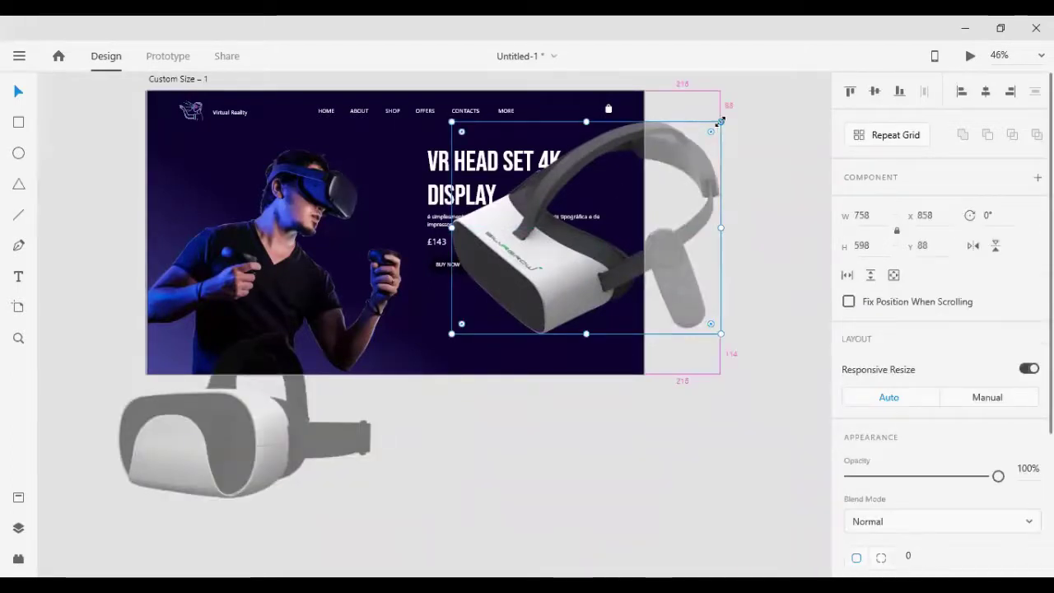
{"action": "left_click_drag", "start_coordinate": [721, 122], "coordinate": [647, 174]}
{"action": "left_click_drag", "start_coordinate": [531, 247], "coordinate": [338, 247]}
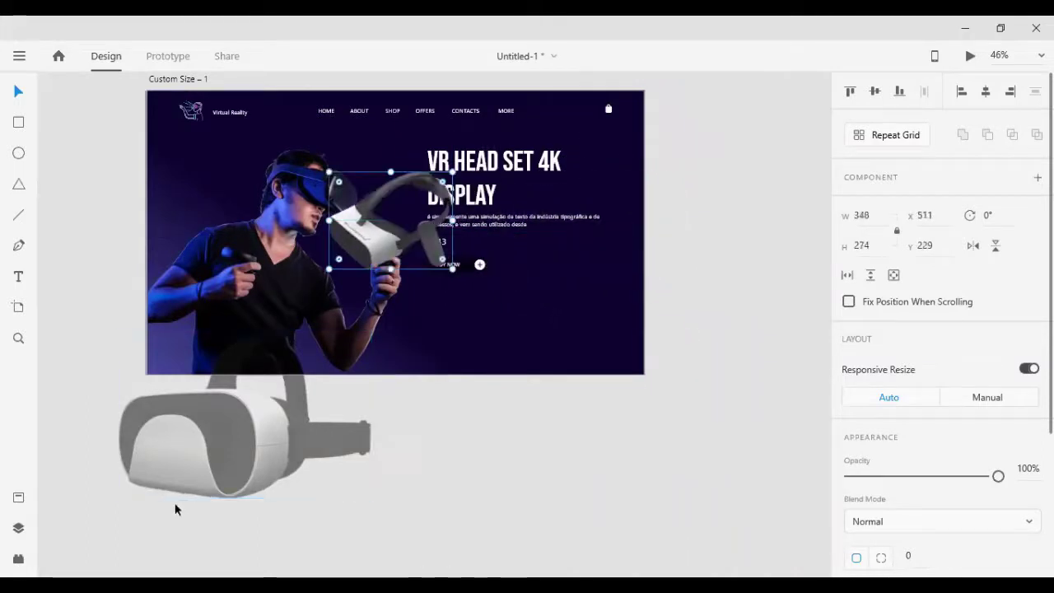
Scale down the larger headset image and move it outside the artboard, beside its right edge
{"action": "left_click", "coordinate": [241, 377]}
{"action": "left_click_drag", "start_coordinate": [234, 364], "coordinate": [571, 286]}
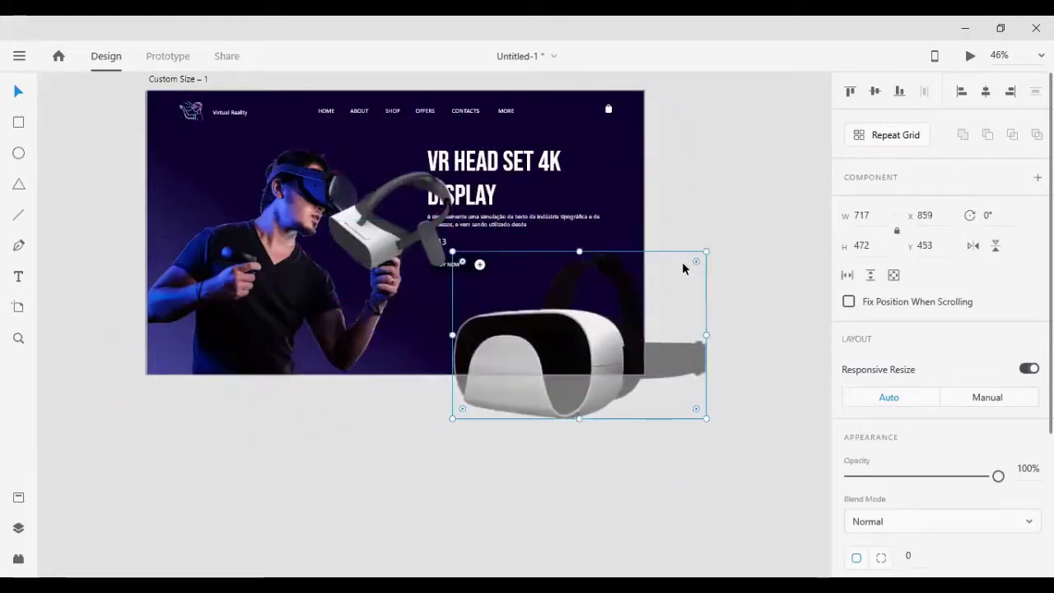
{"action": "left_click_drag", "start_coordinate": [704, 249], "coordinate": [671, 278]}
{"action": "left_click_drag", "start_coordinate": [616, 324], "coordinate": [801, 201]}
Move the 348 × 274 headset image outside the artboard, below the other headset, at X 1513, Y 631
{"action": "left_click", "coordinate": [374, 251]}
{"action": "left_click_drag", "start_coordinate": [373, 251], "coordinate": [706, 396]}
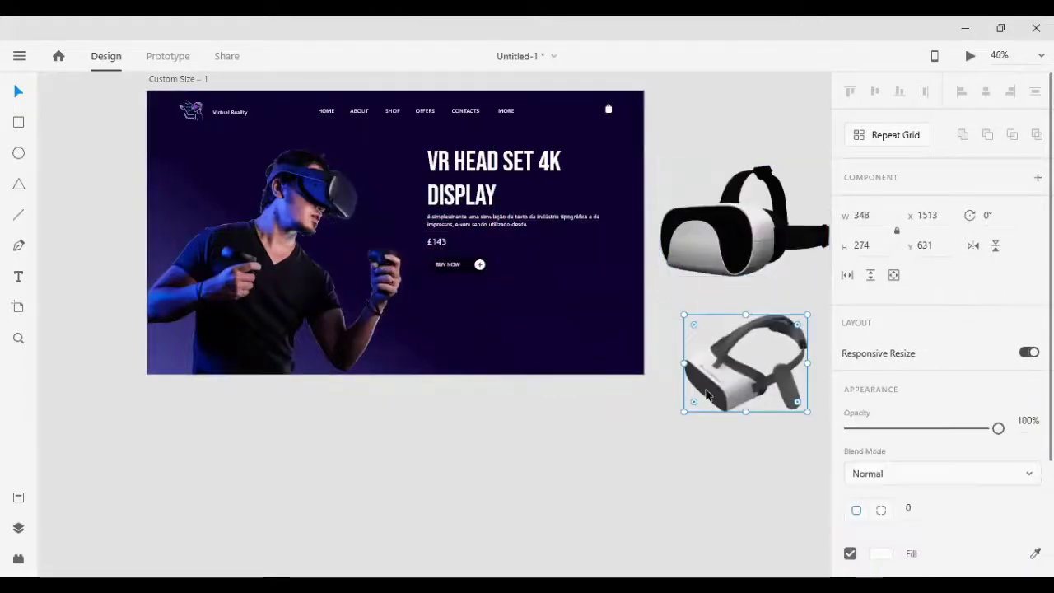
{"action": "left_click", "coordinate": [655, 459]}
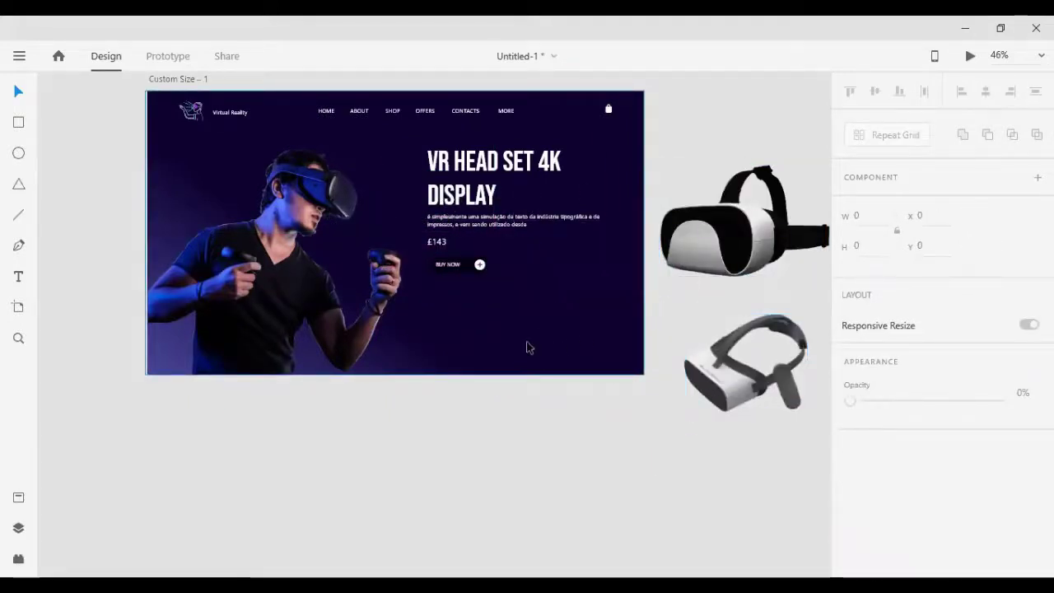
Draw a white rectangle about 297 × 218 below the "BUY NOW" button, flush with the text's left edge at X 789, Y 554
{"action": "scroll", "coordinate": [527, 330], "scroll_direction": "up", "scroll_amount": 3}
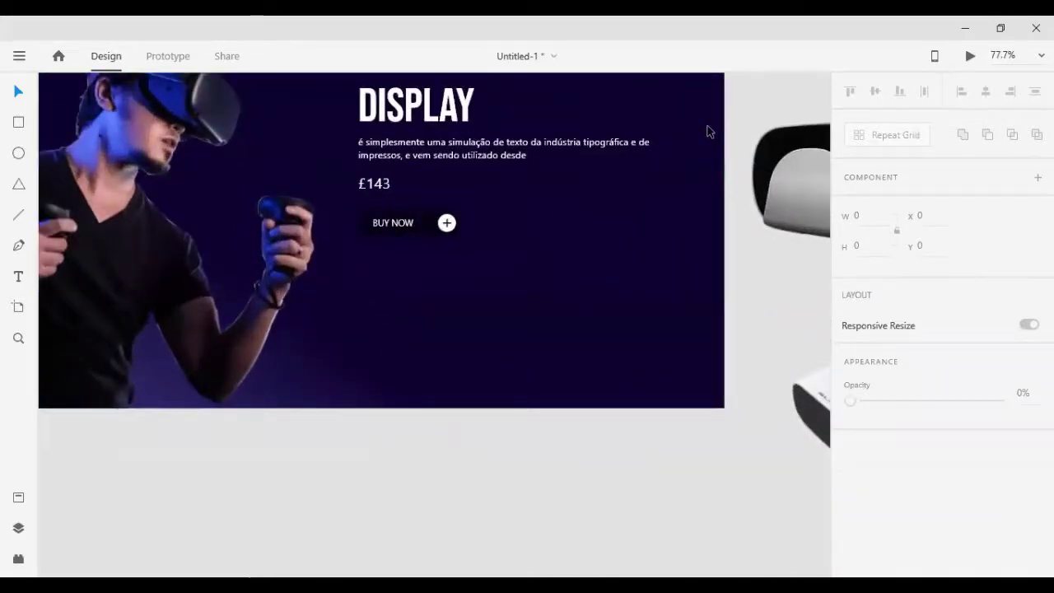
{"action": "left_click", "coordinate": [18, 125]}
{"action": "mouse_move", "coordinate": [366, 264]}
{"action": "left_mouse_down"}
{"action": "mouse_move", "coordinate": [494, 374]}
{"action": "mouse_move", "coordinate": [555, 384]}
{"action": "mouse_move", "coordinate": [543, 394]}
{"action": "left_mouse_up"}
{"action": "left_click", "coordinate": [19, 91]}
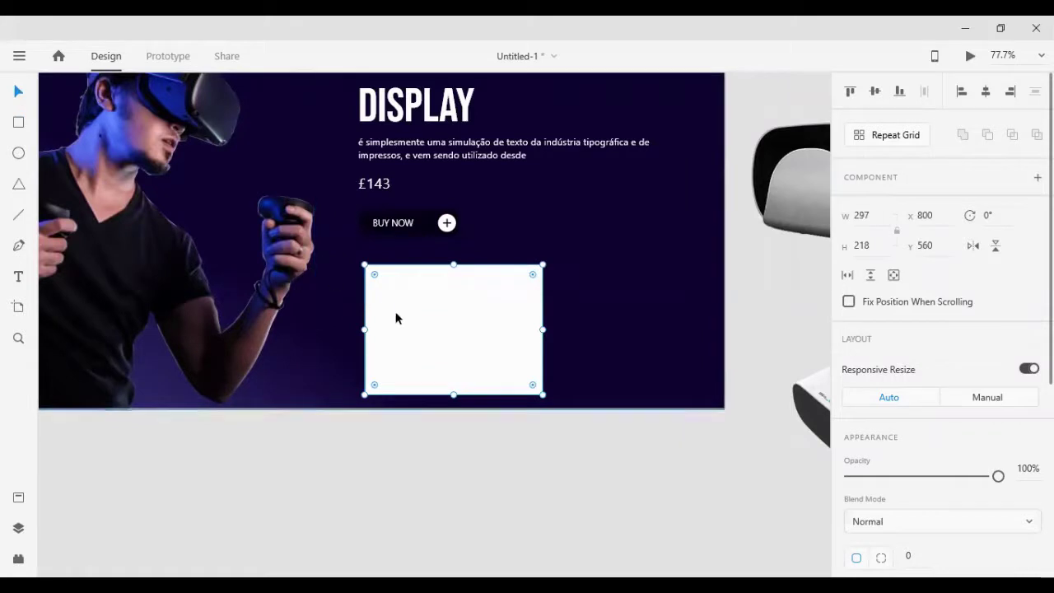
{"action": "mouse_move", "coordinate": [395, 316]}
{"action": "left_mouse_down"}
{"action": "mouse_move", "coordinate": [386, 320]}
{"action": "mouse_move", "coordinate": [396, 317]}
{"action": "left_mouse_up"}
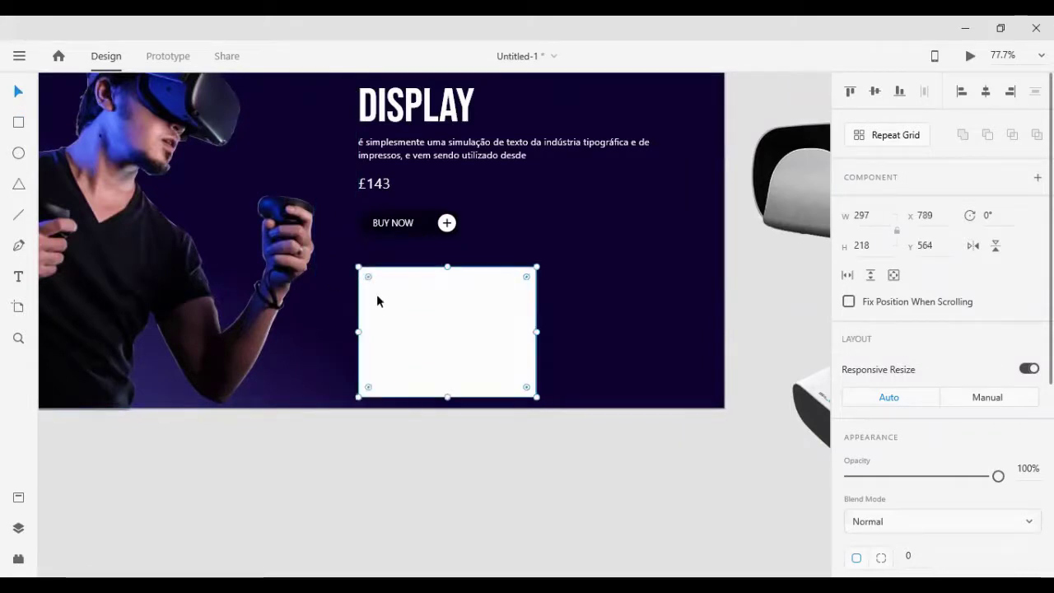
{"action": "key", "text": "shift+Up"}
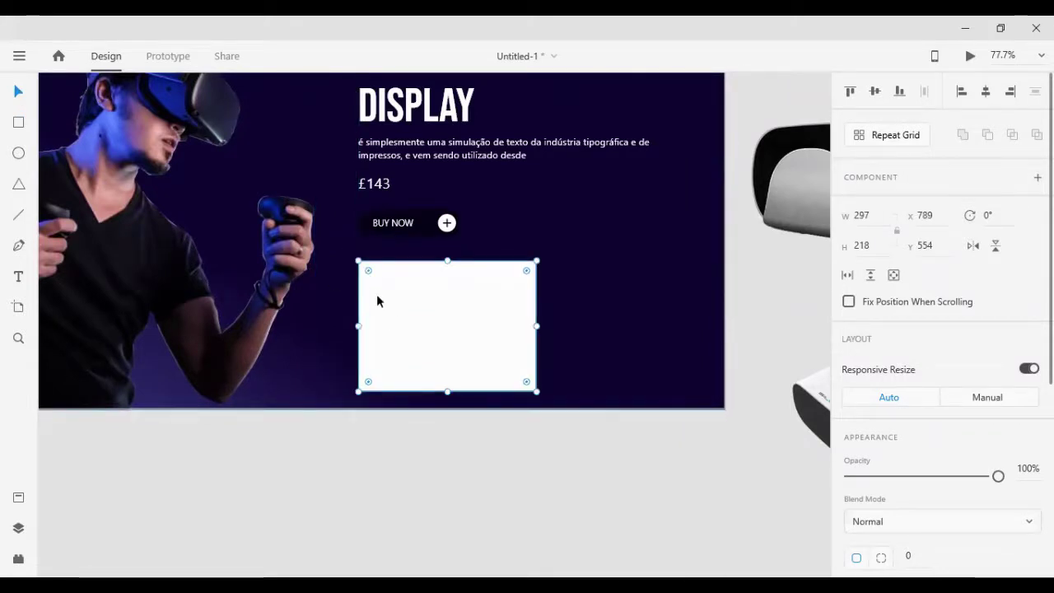
Duplicate the white rectangle and place the copy to its right with a gap of 50, at X 1136
{"action": "key", "text": "ctrl+d"}
{"action": "key", "text": "shift+Right"}
{"action": "key", "text": "shift+Right"}
{"action": "key", "text": "shift+Right"}
{"action": "key", "text": "shift+Right"}
{"action": "key", "text": "shift+Right"}
{"action": "key", "text": "shift+Right"}
{"action": "key", "text": "shift+Right"}
{"action": "key", "text": "shift+Right"}
{"action": "key", "text": "shift+Right"}
{"action": "key", "text": "shift+Right"}
{"action": "key", "text": "shift+Right"}
{"action": "key", "text": "shift+Right"}
{"action": "key", "text": "shift+Right"}
{"action": "key", "text": "shift+Right"}
{"action": "key", "text": "shift+Right"}
{"action": "key", "text": "shift+Right"}
{"action": "key", "text": "shift+Right"}
{"action": "key", "text": "shift+Right"}
{"action": "key", "text": "shift+Right"}
{"action": "key", "text": "shift+Right"}
{"action": "key", "text": "shift+Right"}
{"action": "key", "text": "shift+Right"}
{"action": "key", "text": "shift+Right"}
{"action": "key", "text": "shift+Right"}
{"action": "key", "text": "shift+Right"}
{"action": "key", "text": "shift+Right"}
{"action": "key", "text": "shift+Right"}
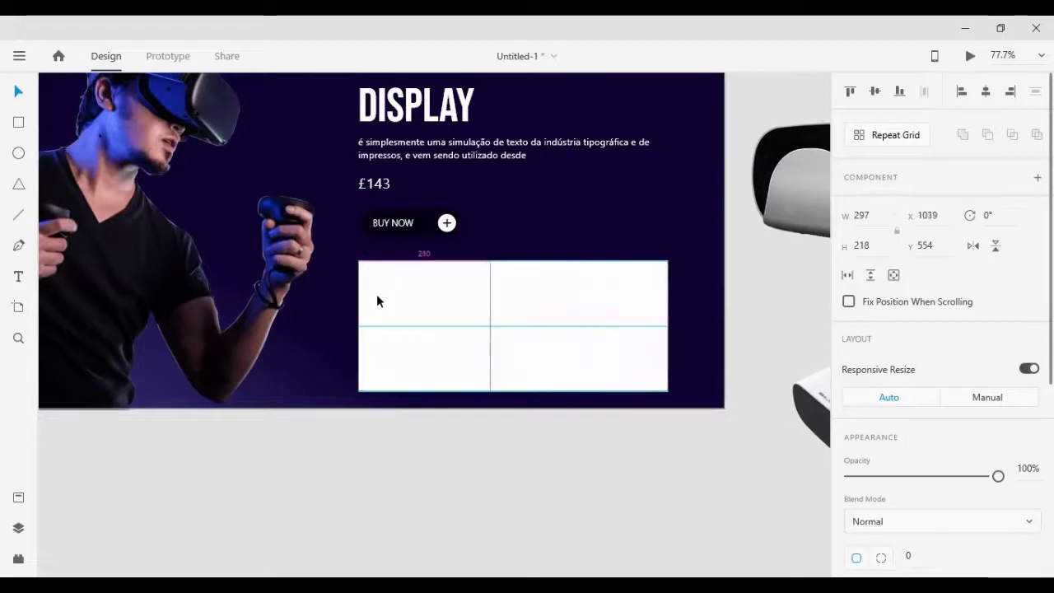
{"action": "key", "text": "Left"}
{"action": "key", "text": "Left"}
{"action": "key", "text": "Left"}
{"action": "key", "text": "Left"}
{"action": "key", "text": "Left"}
{"action": "key", "text": "Left"}
{"action": "key", "text": "Left"}
{"action": "key", "text": "Left"}
{"action": "key", "text": "Left"}
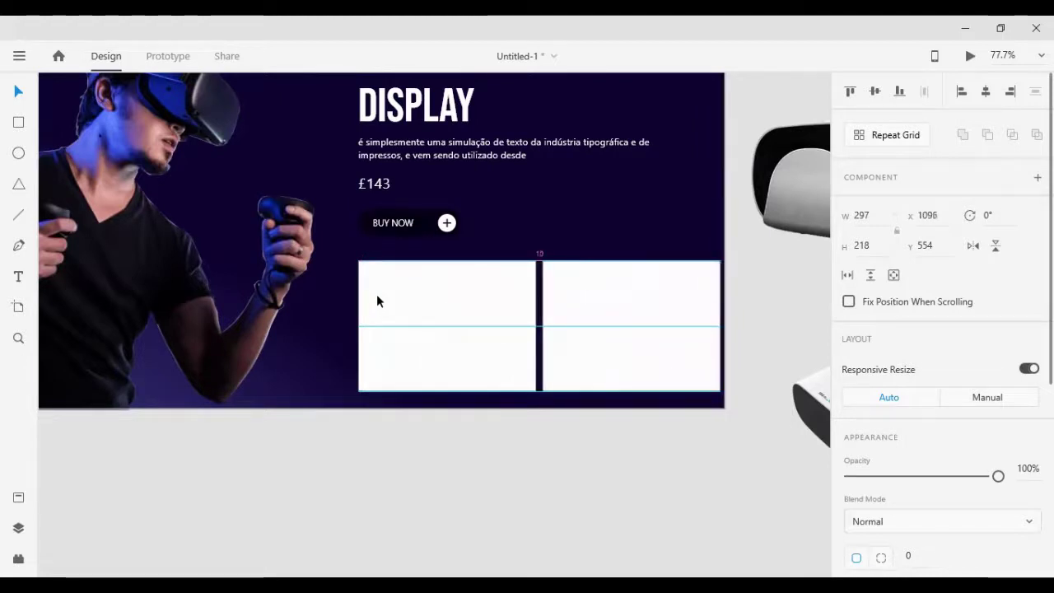
{"action": "key", "text": "Left"}
{"action": "key", "text": "Left"}
{"action": "key", "text": "Left"}
{"action": "key", "text": "Left"}
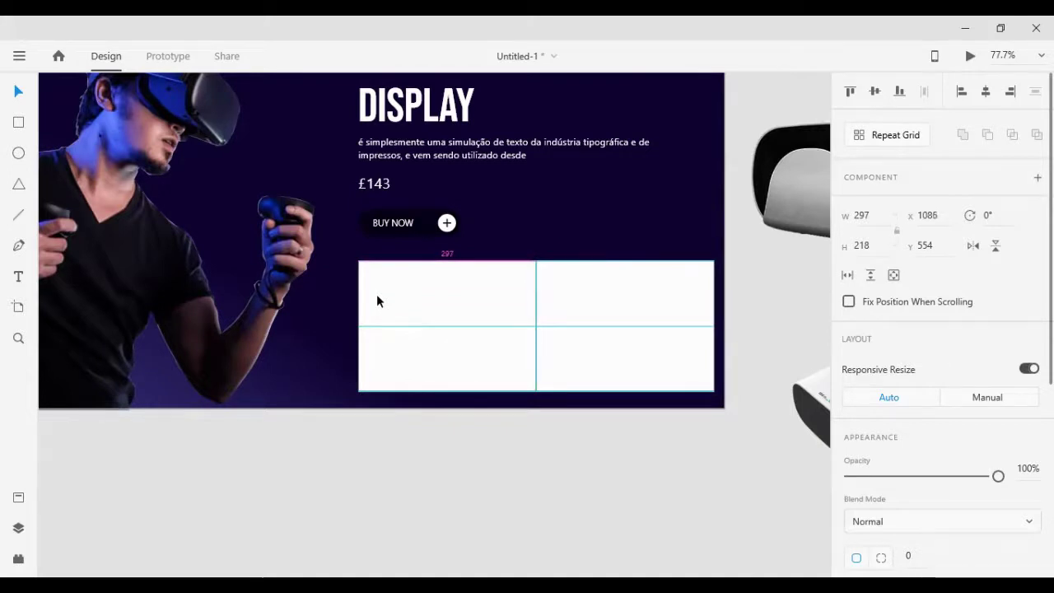
{"action": "key", "text": "shift+Right"}
{"action": "key", "text": "shift+Right"}
{"action": "key", "text": "shift+Right"}
{"action": "key", "text": "shift+Right"}
{"action": "key", "text": "shift+Right"}
{"action": "key", "text": "shift+Right"}
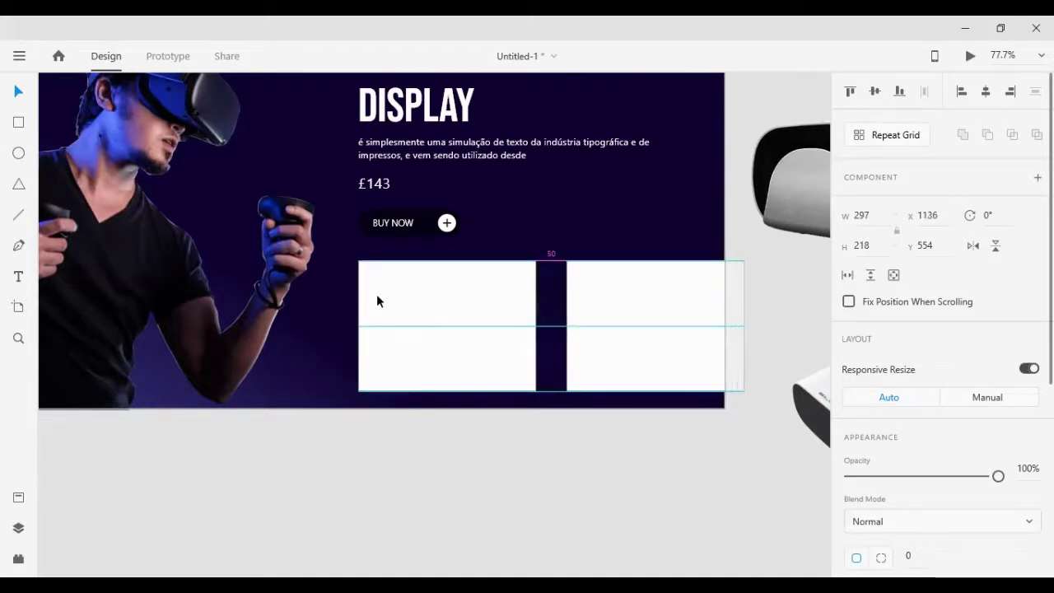
{"action": "left_click", "coordinate": [716, 481]}
Set the corner radius of both white rectangles to 20
{"action": "left_click", "coordinate": [662, 320]}
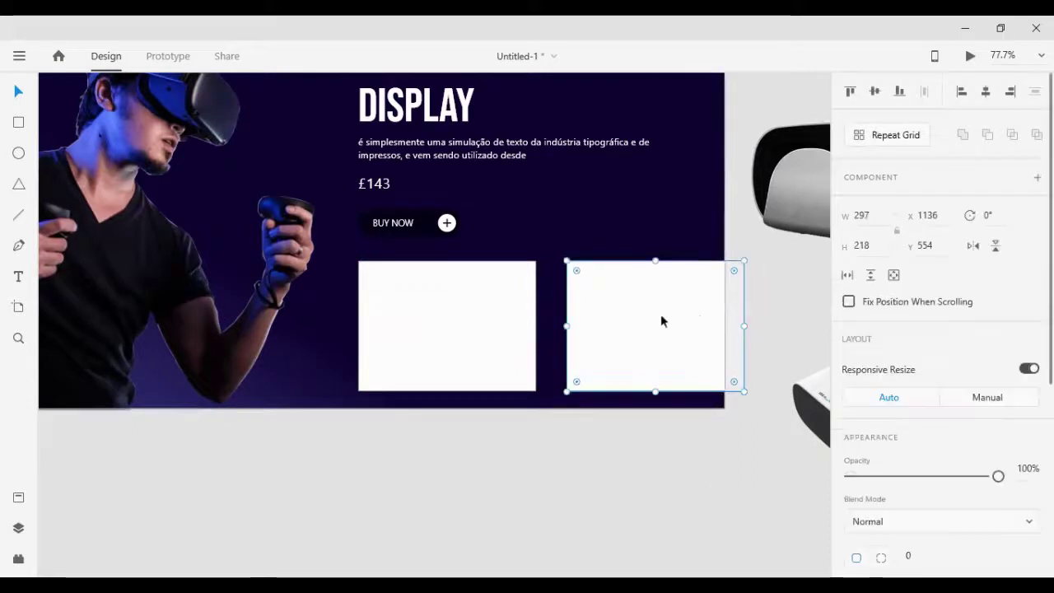
{"action": "left_click", "coordinate": [435, 301], "text": "shift"}
{"action": "scroll", "coordinate": [958, 409], "scroll_direction": "down", "scroll_amount": 3}
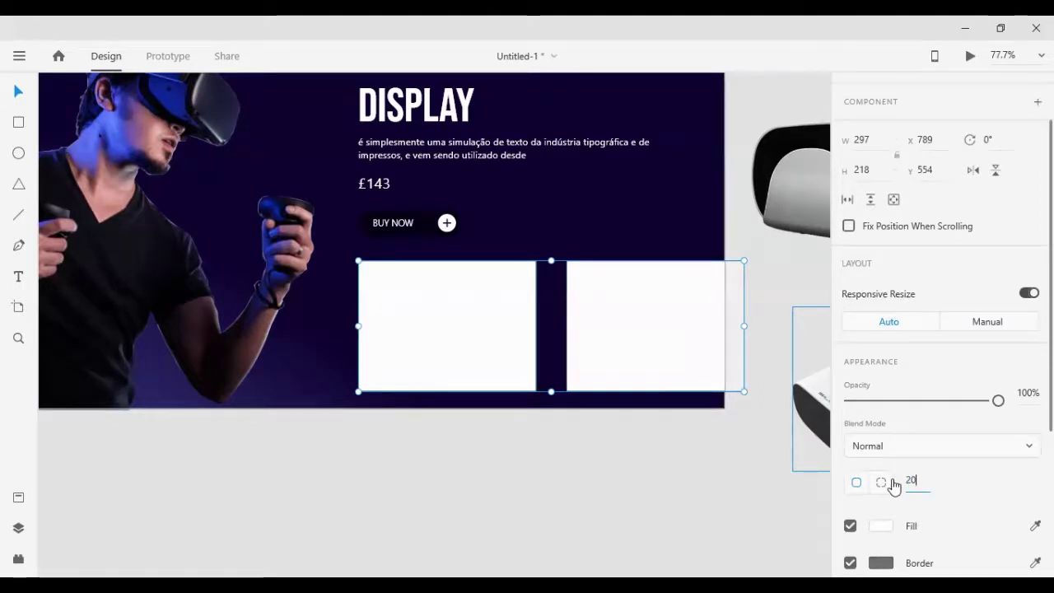
{"action": "key", "text": "Return"}
{"action": "left_click", "coordinate": [444, 483]}
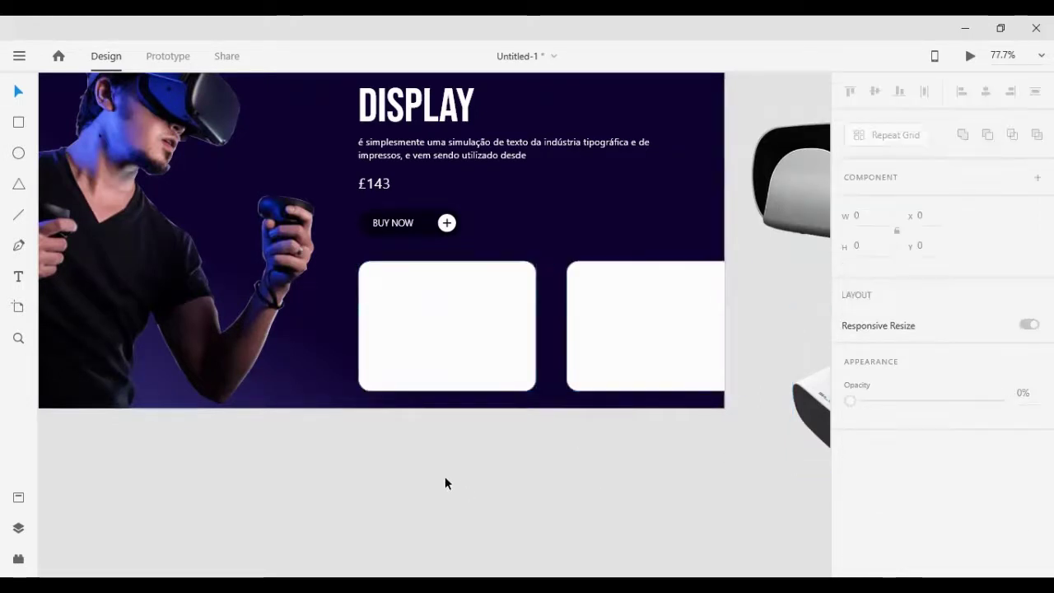
Scale the left card down to about 273 × 200 around its centre and delete the right card
{"action": "left_click", "coordinate": [506, 358]}
{"action": "left_click_drag", "start_coordinate": [537, 393], "coordinate": [529, 388]}
{"action": "left_click", "coordinate": [617, 364]}
{"action": "key", "text": "Delete"}
Duplicate the 273 × 200 card and place the copy to its right with a gap of 50, at X 1124
{"action": "left_click", "coordinate": [496, 337]}
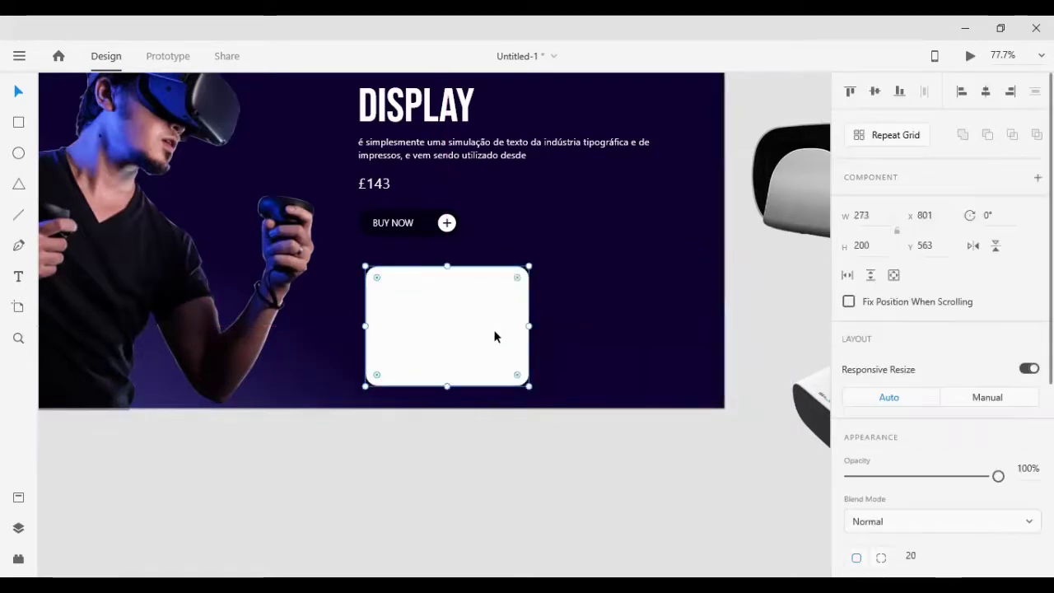
{"action": "key", "text": "ctrl+d"}
{"action": "key", "text": "shift+Right"}
{"action": "key", "text": "shift+Right"}
{"action": "key", "text": "shift+Right"}
{"action": "key", "text": "shift+Right"}
{"action": "key", "text": "shift+Right"}
{"action": "key", "text": "shift+Right"}
{"action": "key", "text": "shift+Right"}
{"action": "key", "text": "shift+Right"}
{"action": "key", "text": "shift+Right"}
{"action": "key", "text": "shift+Right"}
{"action": "key", "text": "shift+Right"}
{"action": "key", "text": "shift+Right"}
{"action": "key", "text": "shift+Right"}
{"action": "key", "text": "shift+Right"}
{"action": "key", "text": "shift+Right"}
{"action": "key", "text": "shift+Right"}
{"action": "key", "text": "shift+Right"}
{"action": "key", "text": "shift+Right"}
{"action": "key", "text": "shift+Right"}
{"action": "key", "text": "shift+Right"}
{"action": "key", "text": "shift+Right"}
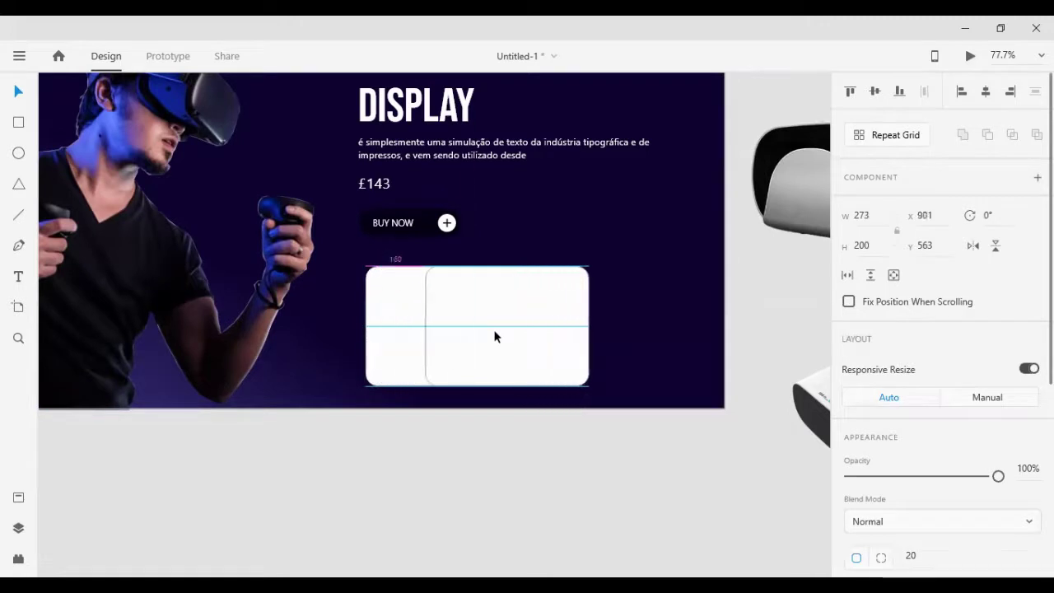
{"action": "key", "text": "Left"}
{"action": "key", "text": "Left"}
{"action": "key", "text": "Left"}
{"action": "key", "text": "Left"}
{"action": "key", "text": "Left"}
{"action": "key", "text": "Left"}
{"action": "key", "text": "Left"}
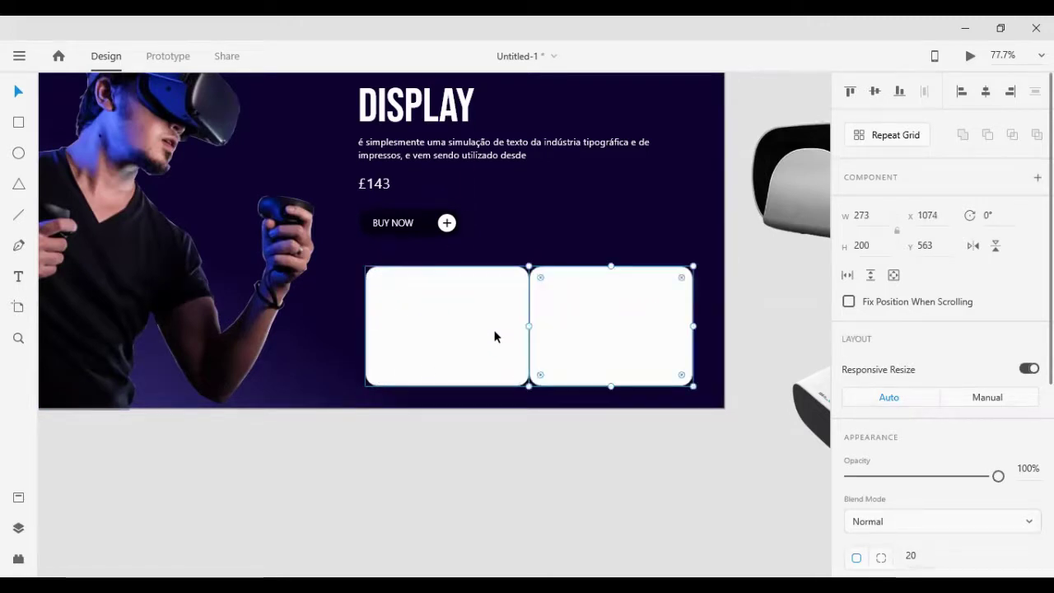
{"action": "key", "text": "shift+Right"}
{"action": "key", "text": "shift+Right"}
{"action": "key", "text": "shift+Right"}
{"action": "key", "text": "shift+Right"}
{"action": "key", "text": "shift+Right"}
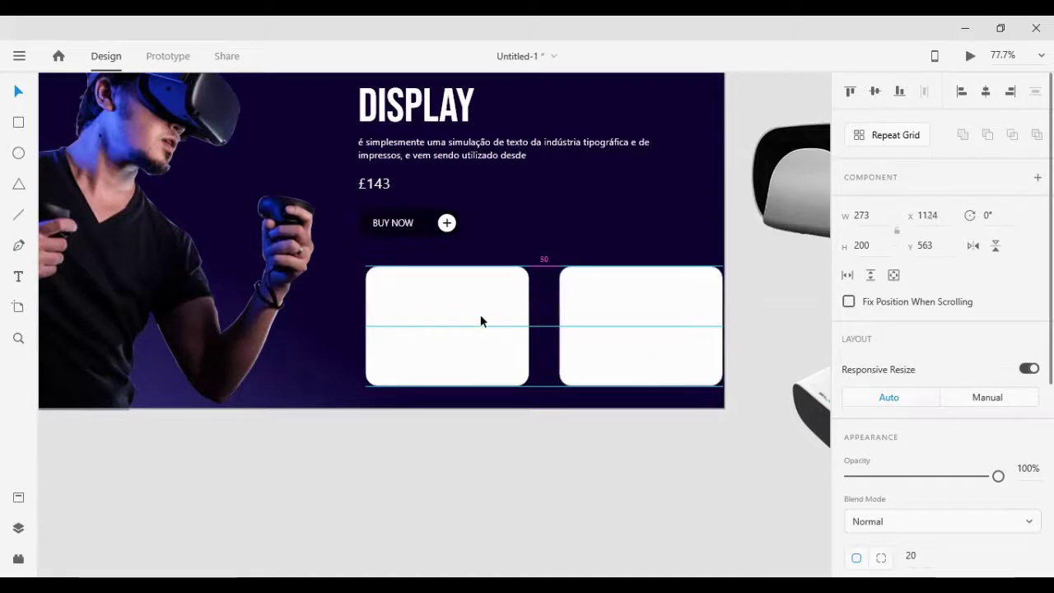
Remove the border from both white cards
{"action": "left_click", "coordinate": [446, 289], "text": "shift"}
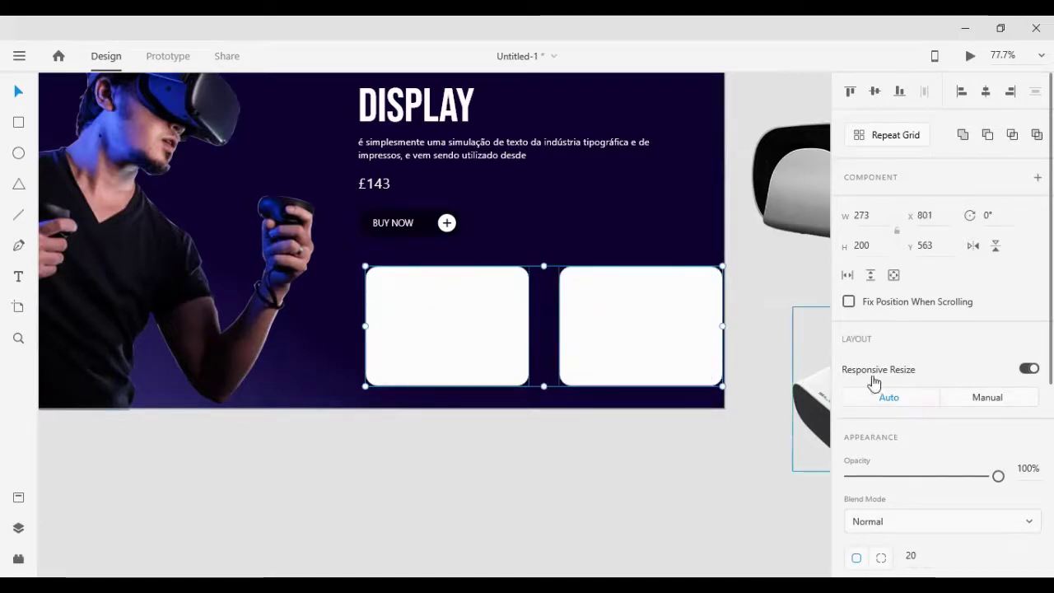
{"action": "scroll", "coordinate": [874, 383], "scroll_direction": "down", "scroll_amount": 5}
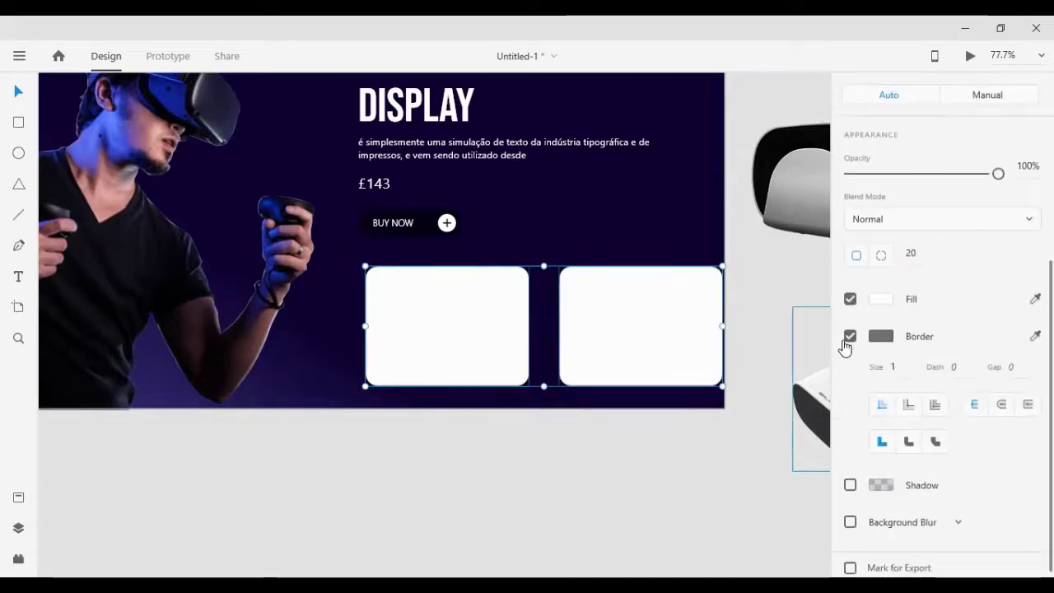
{"action": "left_click", "coordinate": [849, 337]}
{"action": "left_click", "coordinate": [692, 431]}
Shift both white cards left together so the left card sits at X 794
{"action": "left_click", "coordinate": [654, 333]}
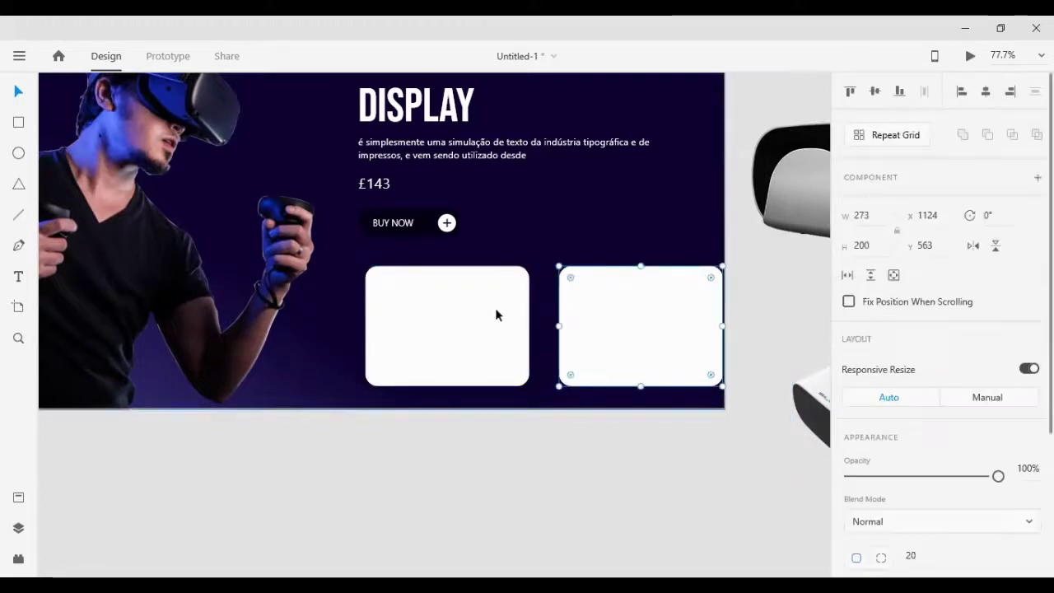
{"action": "left_click", "coordinate": [451, 315], "text": "shift"}
{"action": "key", "text": "Right"}
{"action": "key", "text": "Right"}
{"action": "key", "text": "Right"}
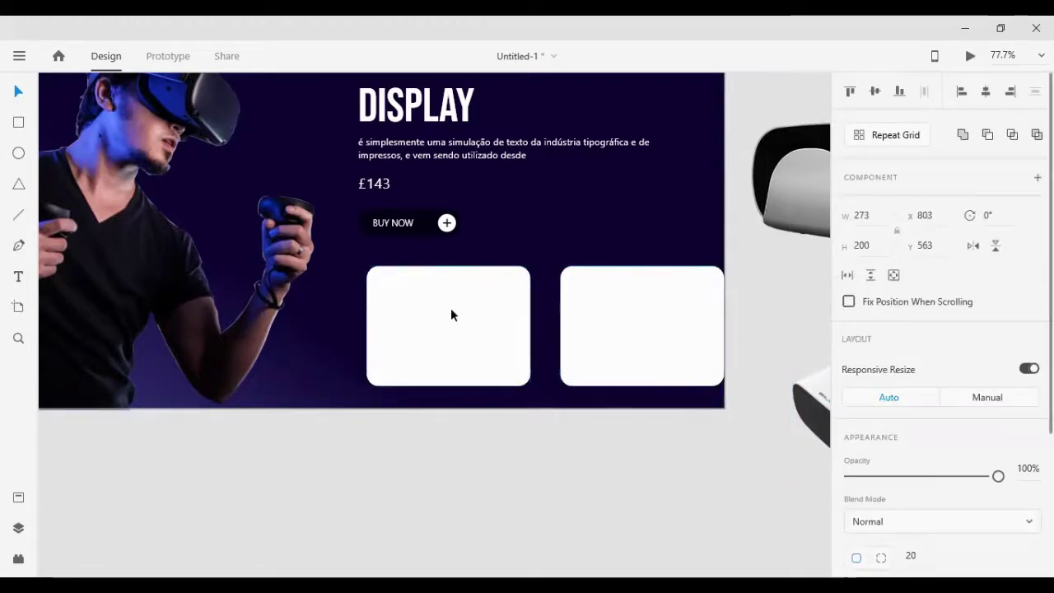
{"action": "key", "text": "shift+Left"}
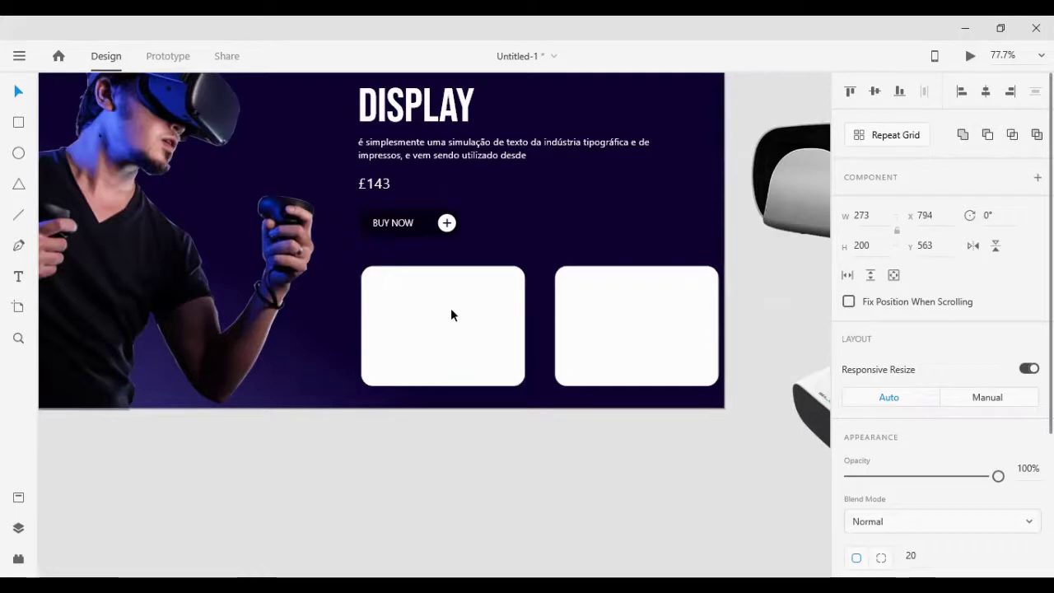
{"action": "left_click", "coordinate": [542, 531]}
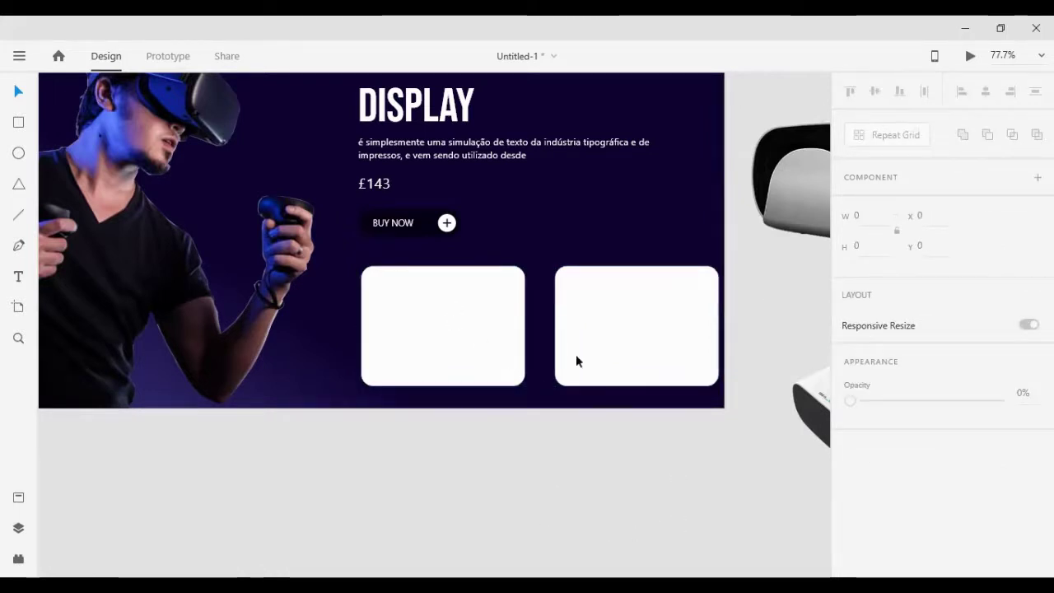
Duplicate the "BUY NOW" button and place the copy on the empty canvas below the artboard
{"action": "left_click", "coordinate": [446, 231]}
{"action": "left_click_drag", "start_coordinate": [447, 230], "coordinate": [498, 467]}
{"action": "key", "text": "ctrl+z"}
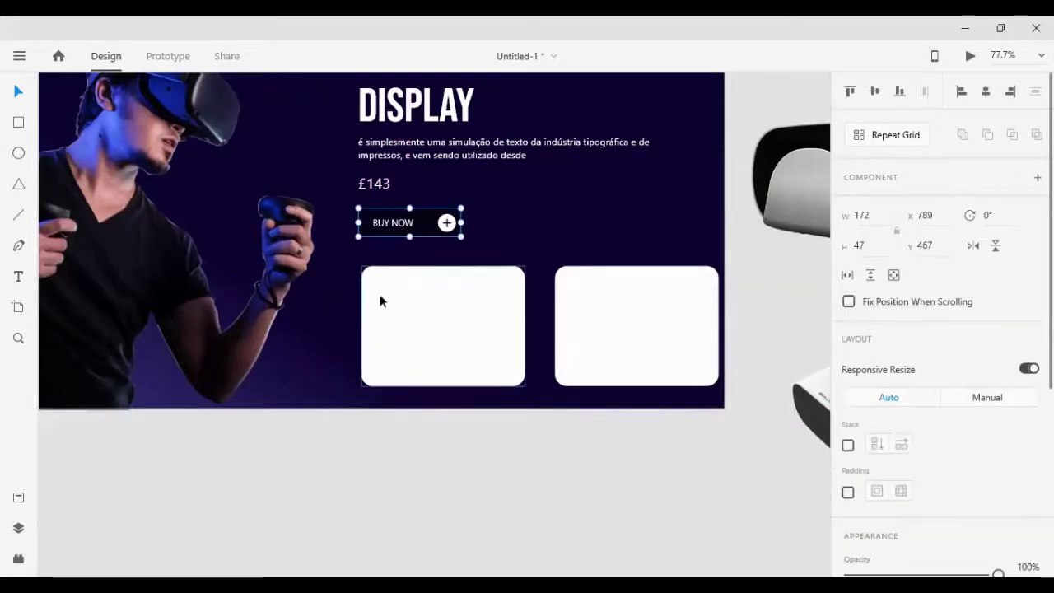
{"action": "left_click_drag", "start_coordinate": [404, 238], "coordinate": [497, 468]}
{"action": "left_click", "coordinate": [371, 437]}
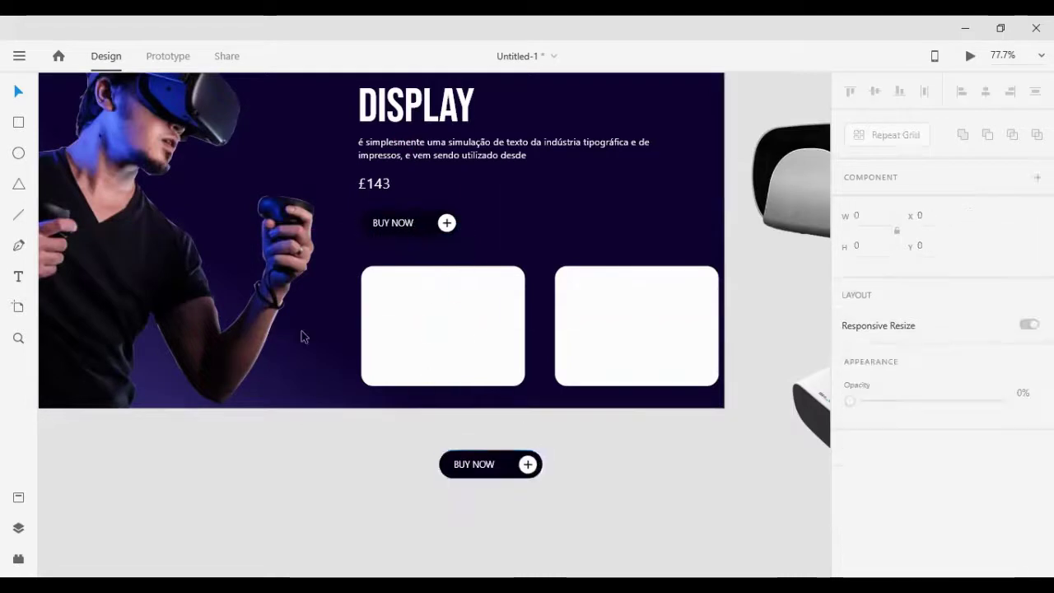
Duplicate the £143 price into the lower part of the left card and fill it with the dark colour sampled from the copied button
{"action": "left_click", "coordinate": [372, 193]}
{"action": "left_click_drag", "start_coordinate": [371, 192], "coordinate": [397, 353]}
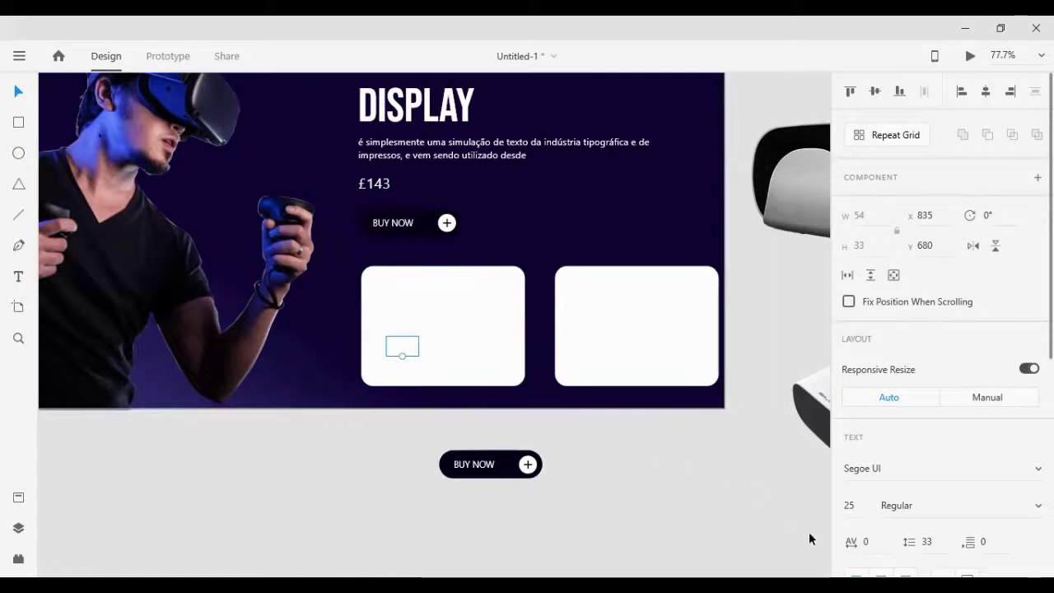
{"action": "scroll", "coordinate": [1024, 517], "scroll_direction": "down", "scroll_amount": 3}
{"action": "left_click", "coordinate": [1036, 558]}
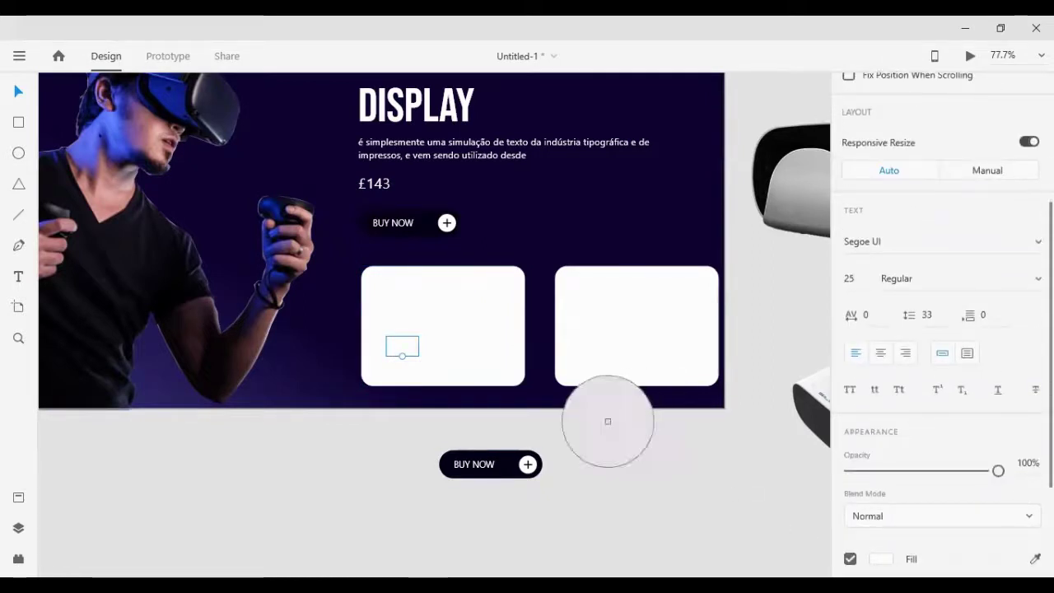
{"action": "left_click", "coordinate": [492, 463]}
{"action": "left_click", "coordinate": [341, 365]}
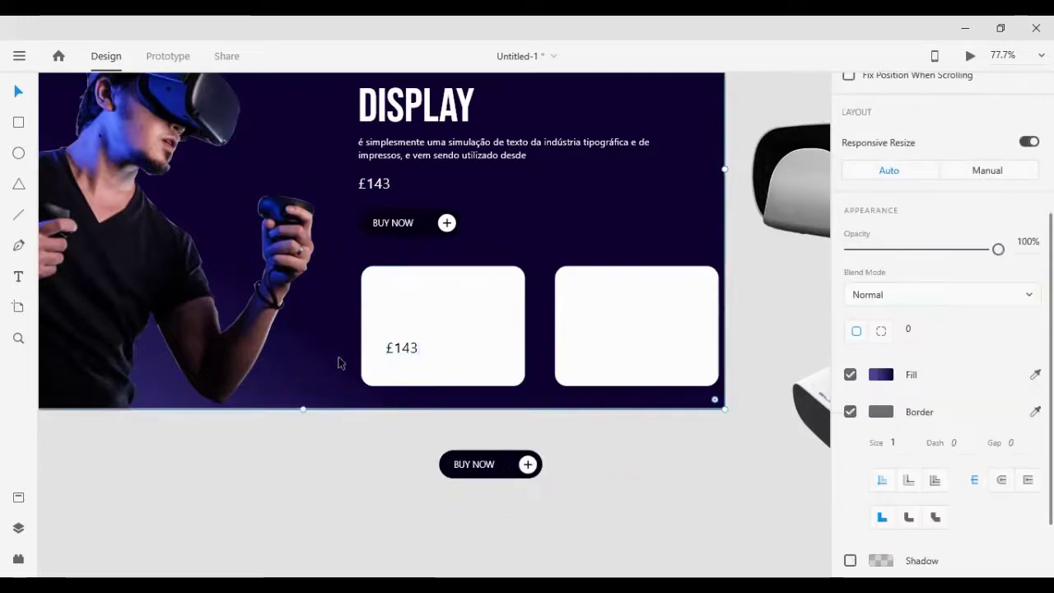
Set the left card's £143 price to Semibold and enlarge it to font size 30
{"action": "left_click", "coordinate": [416, 349]}
{"action": "scroll", "coordinate": [989, 370], "scroll_direction": "down", "scroll_amount": 2}
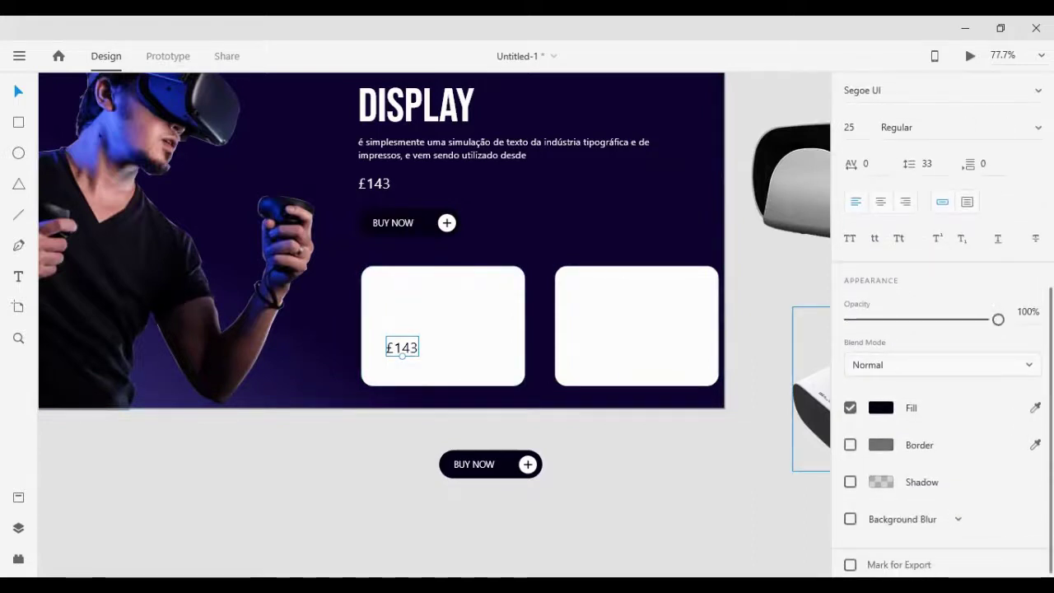
{"action": "left_click", "coordinate": [956, 127]}
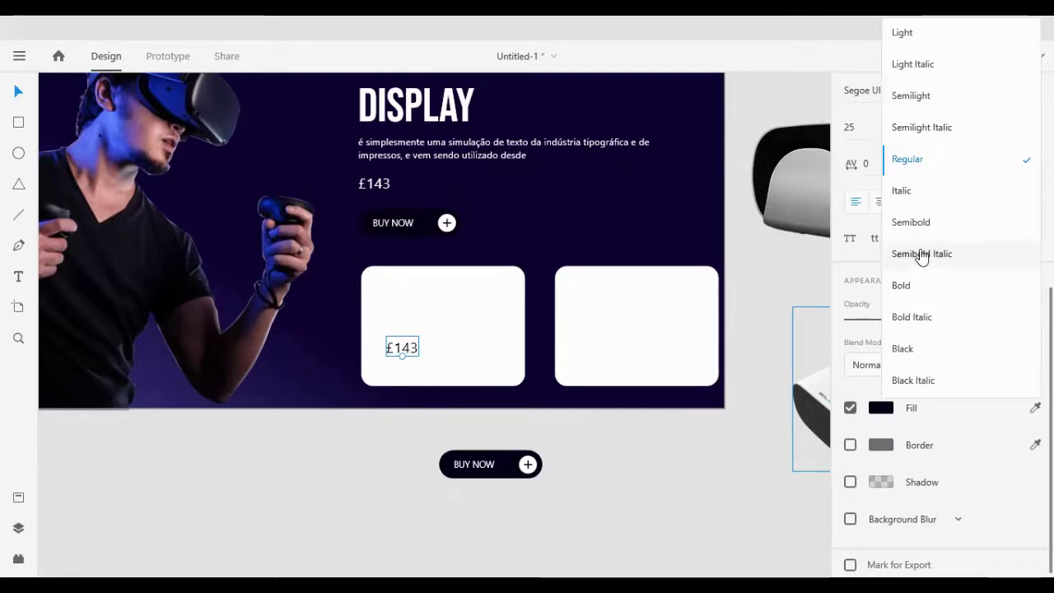
{"action": "left_click", "coordinate": [896, 222]}
{"action": "left_click", "coordinate": [689, 426]}
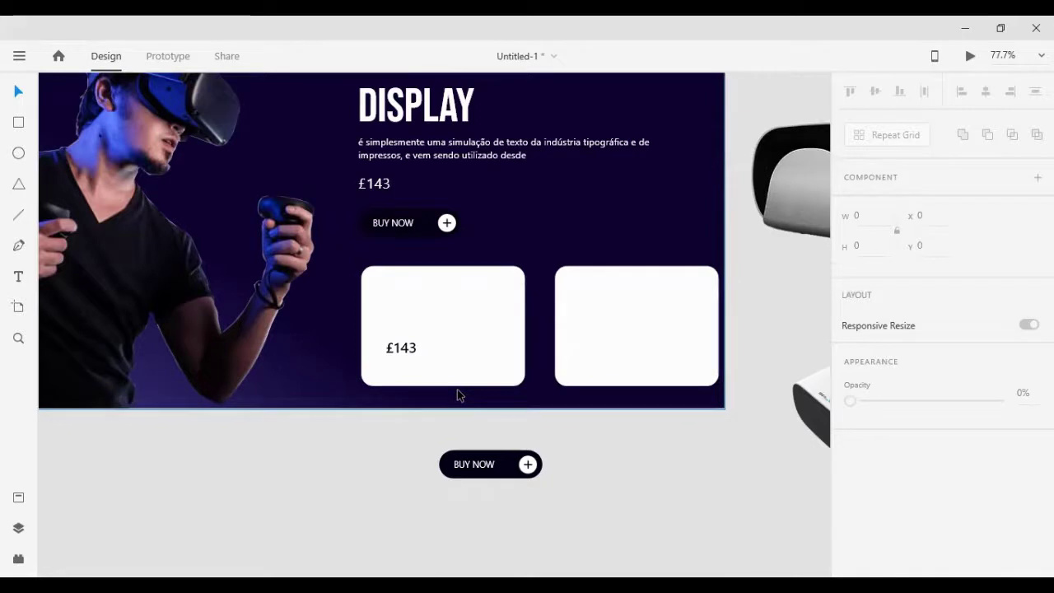
{"action": "left_click", "coordinate": [403, 354]}
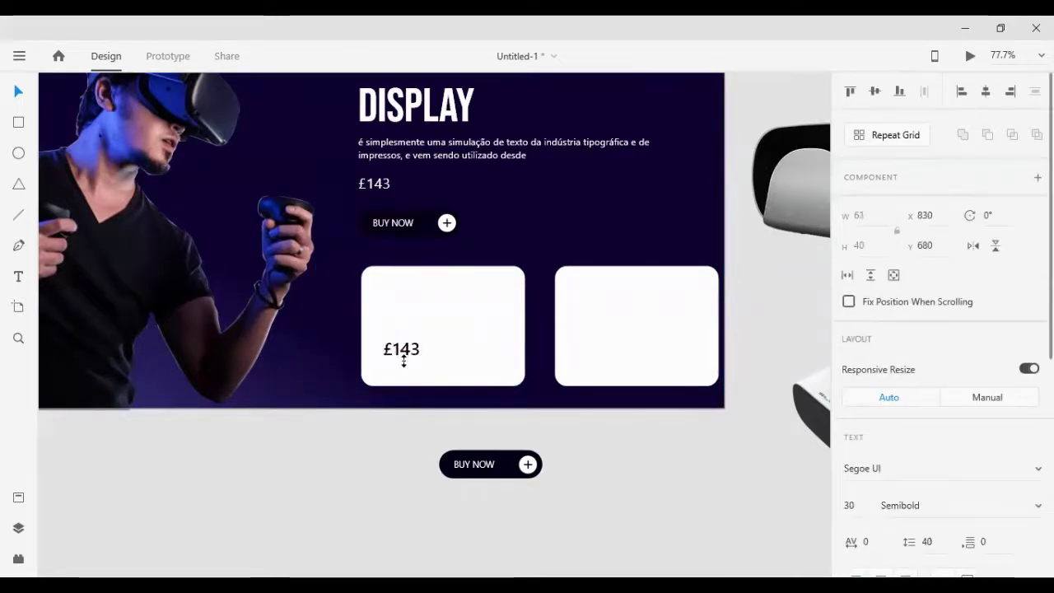
{"action": "left_click_drag", "start_coordinate": [403, 361], "coordinate": [403, 361]}
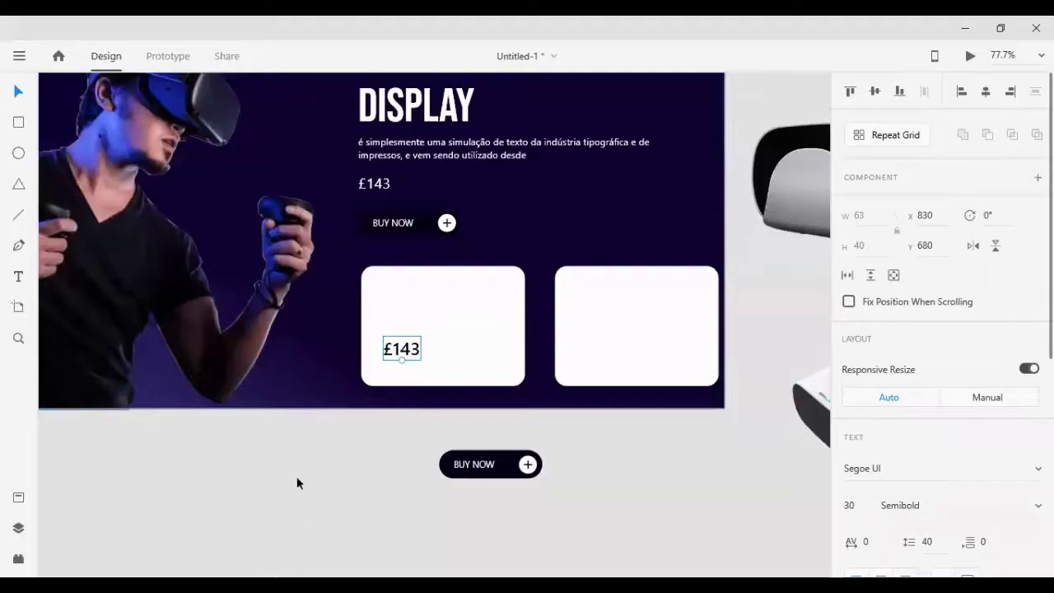
Place the black-and-white headset image on the left card, scaled to about 181 × 120 and positioned near X 887, Y 580
{"action": "left_click", "coordinate": [806, 163]}
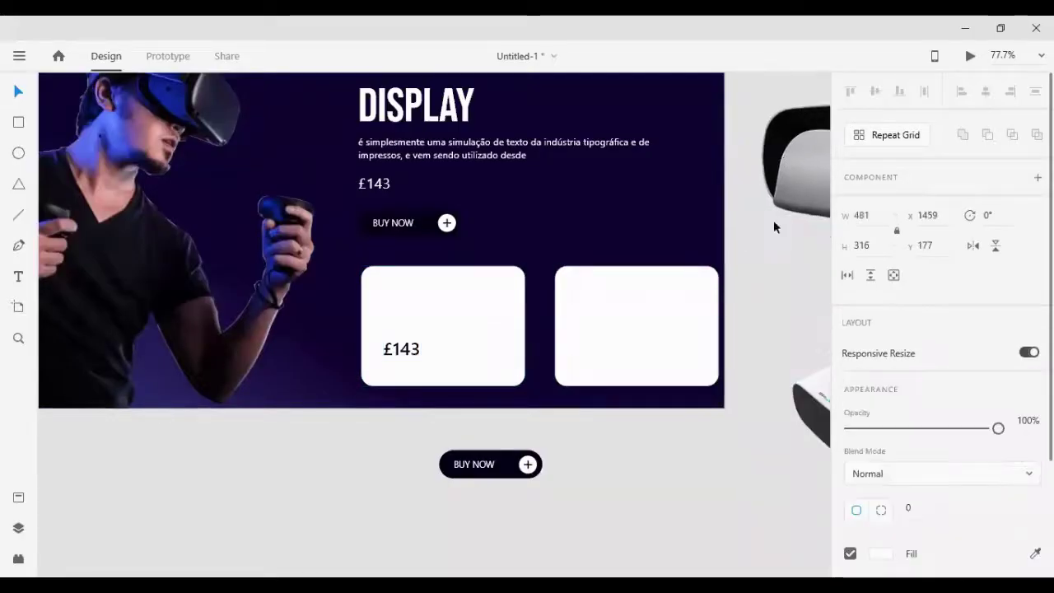
{"action": "left_click_drag", "start_coordinate": [811, 398], "coordinate": [765, 377]}
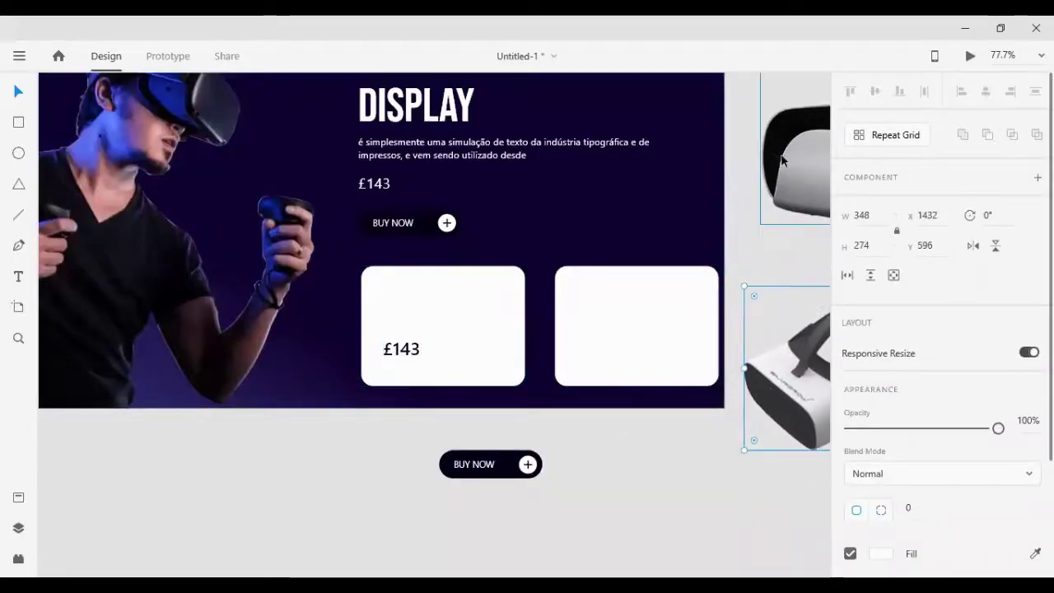
{"action": "left_click_drag", "start_coordinate": [777, 158], "coordinate": [376, 328]}
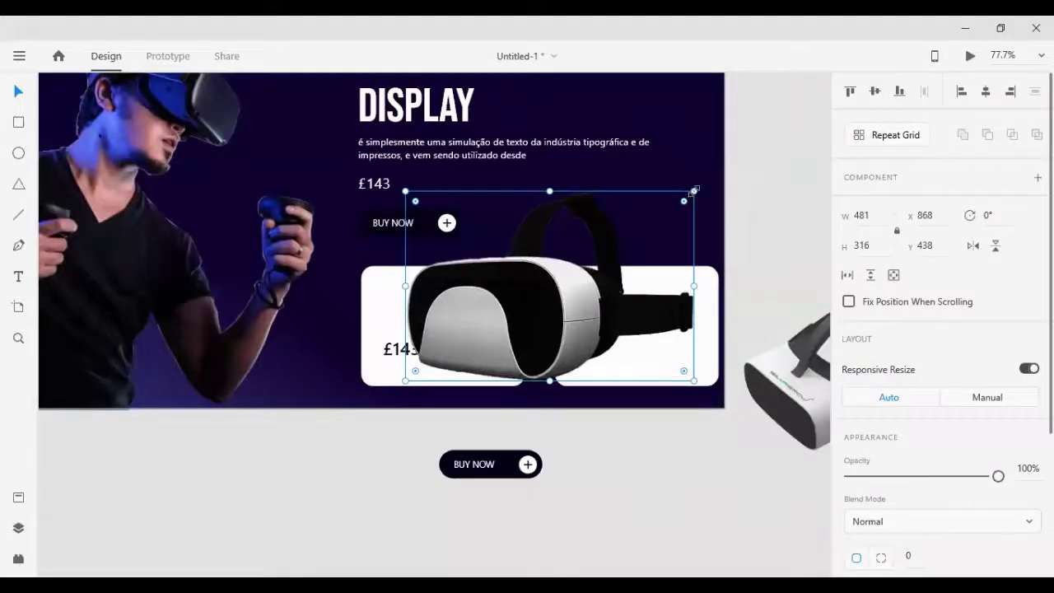
{"action": "left_click_drag", "start_coordinate": [694, 190], "coordinate": [598, 268]}
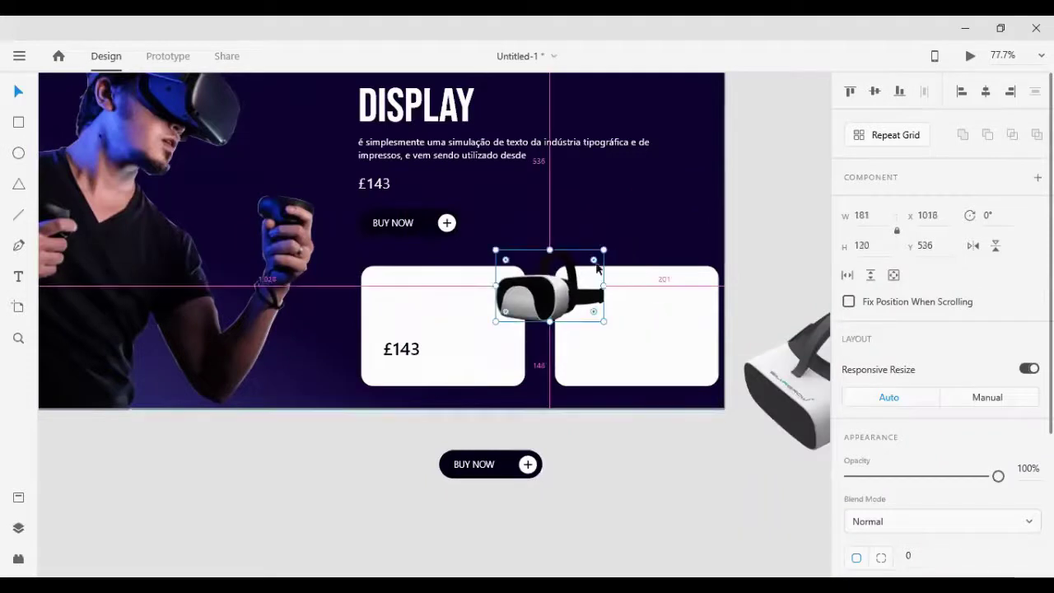
{"action": "left_click_drag", "start_coordinate": [486, 322], "coordinate": [408, 350]}
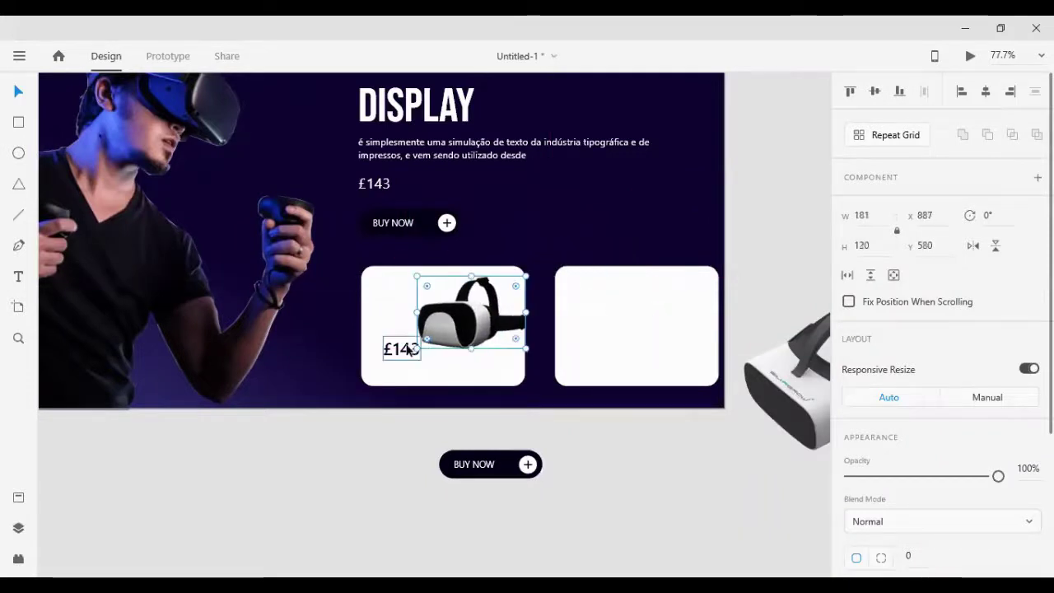
Move the left card's £143 price to X 812, Y 703 and shift the headset image to X 881, Y 583
{"action": "left_click", "coordinate": [408, 351]}
{"action": "key", "text": "shift+Down"}
{"action": "key", "text": "shift+Down"}
{"action": "key", "text": "shift+Left"}
{"action": "key", "text": "shift+Left"}
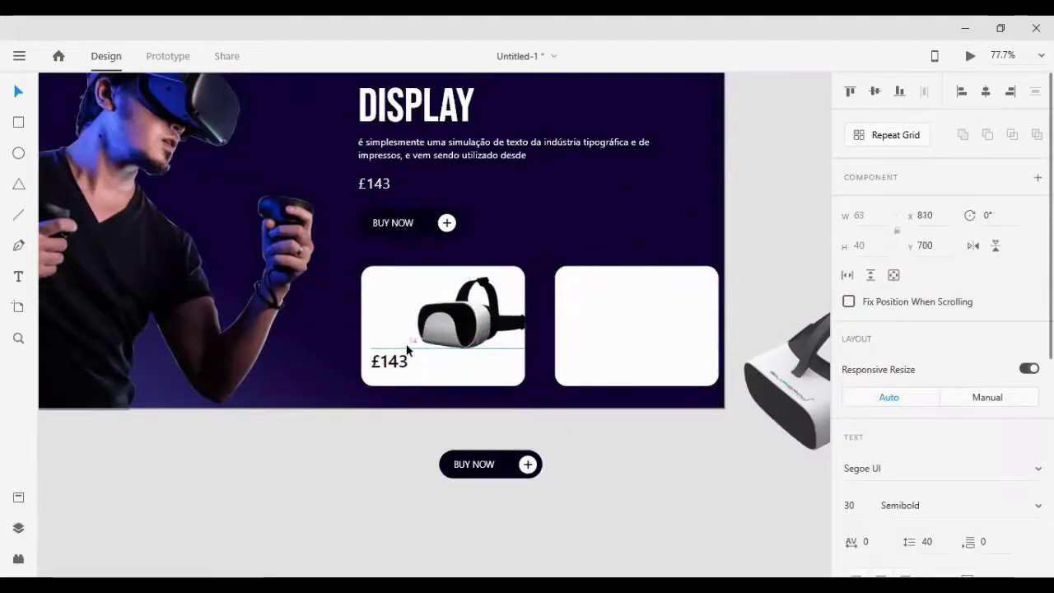
{"action": "key", "text": "Down"}
{"action": "key", "text": "Down"}
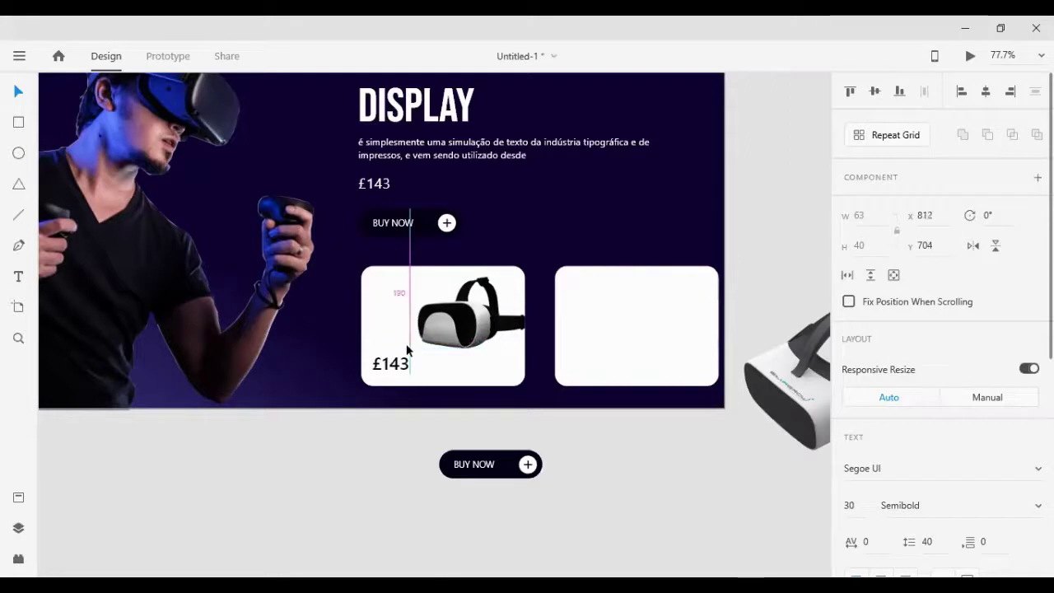
{"action": "left_click", "coordinate": [416, 343]}
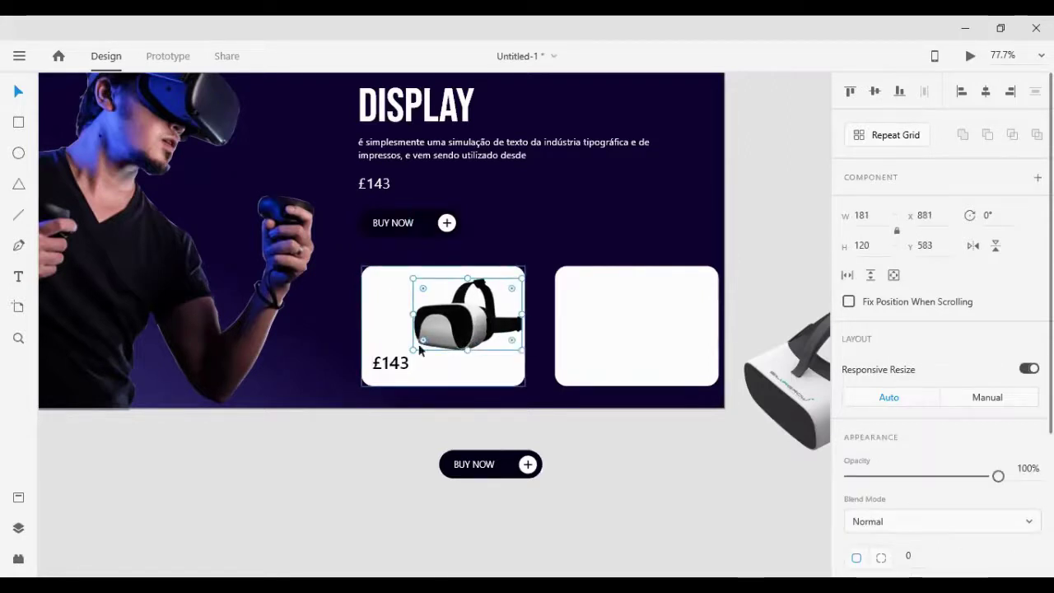
Try tilting the left card's headset image counterclockwise and return its rotation to 0°
{"action": "key", "text": "Up"}
{"action": "key", "text": "Up"}
{"action": "key", "text": "Up"}
{"action": "key", "text": "Up"}
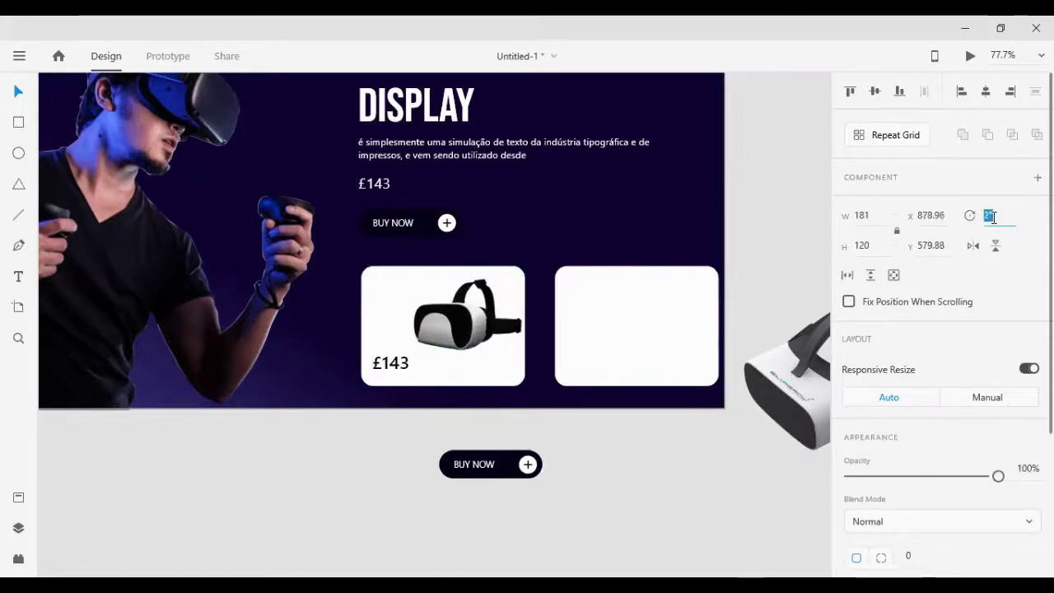
{"action": "key", "text": "Down"}
{"action": "key", "text": "Down"}
{"action": "key", "text": "Down"}
{"action": "key", "text": "Down"}
{"action": "key", "text": "Down"}
{"action": "key", "text": "Down"}
{"action": "key", "text": "Down"}
{"action": "key", "text": "Down"}
{"action": "key", "text": "Down"}
{"action": "key", "text": "Down"}
{"action": "key", "text": "Down"}
{"action": "key", "text": "Down"}
{"action": "key", "text": "Down"}
{"action": "key", "text": "Down"}
{"action": "key", "text": "Down"}
{"action": "key", "text": "Down"}
{"action": "key", "text": "Down"}
{"action": "key", "text": "Down"}
{"action": "key", "text": "Down"}
{"action": "key", "text": "Down"}
{"action": "key", "text": "Down"}
{"action": "key", "text": "Down"}
{"action": "key", "text": "Down"}
{"action": "key", "text": "Down"}
{"action": "key", "text": "Down"}
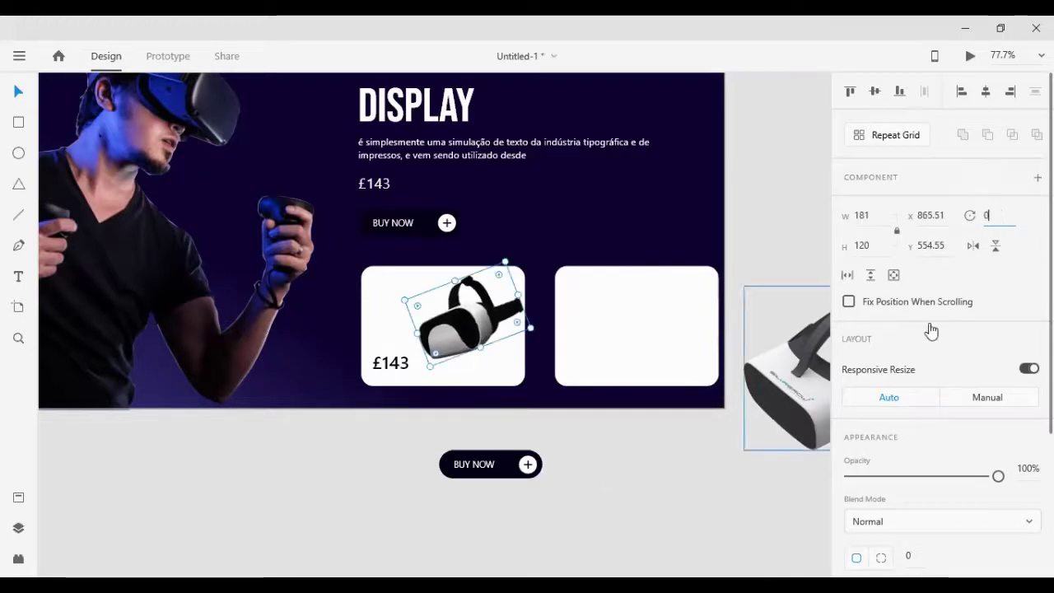
{"action": "type", "text": "0"}
{"action": "key", "text": "Return"}
Nudge the headset image left to X 874 and slightly upward inside the left card
{"action": "left_click", "coordinate": [496, 334]}
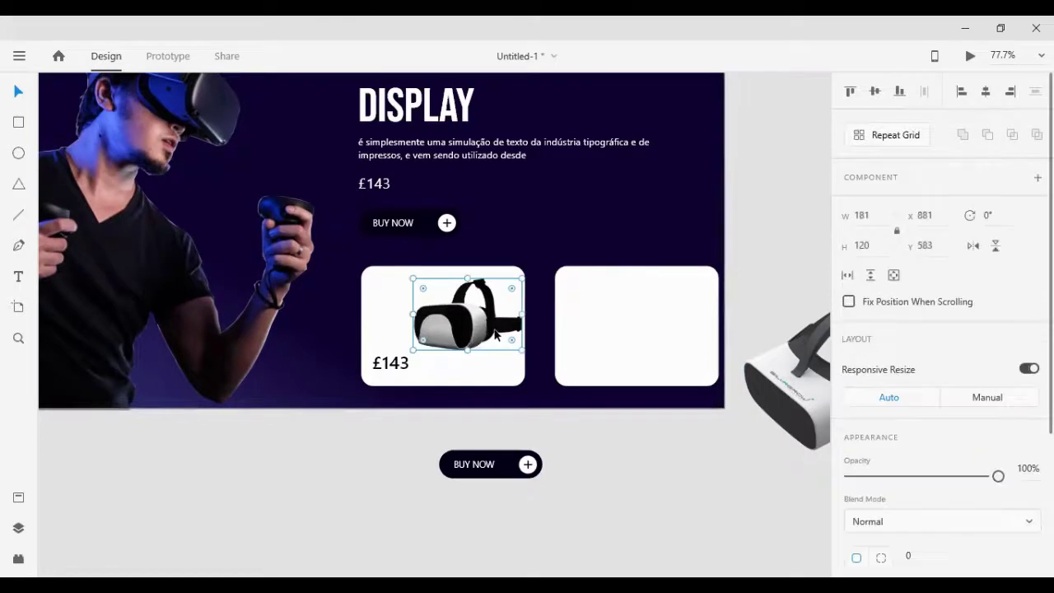
{"action": "key", "text": "Left"}
{"action": "key", "text": "Left"}
{"action": "key", "text": "Left"}
{"action": "key", "text": "Left"}
{"action": "key", "text": "Left"}
{"action": "key", "text": "Left"}
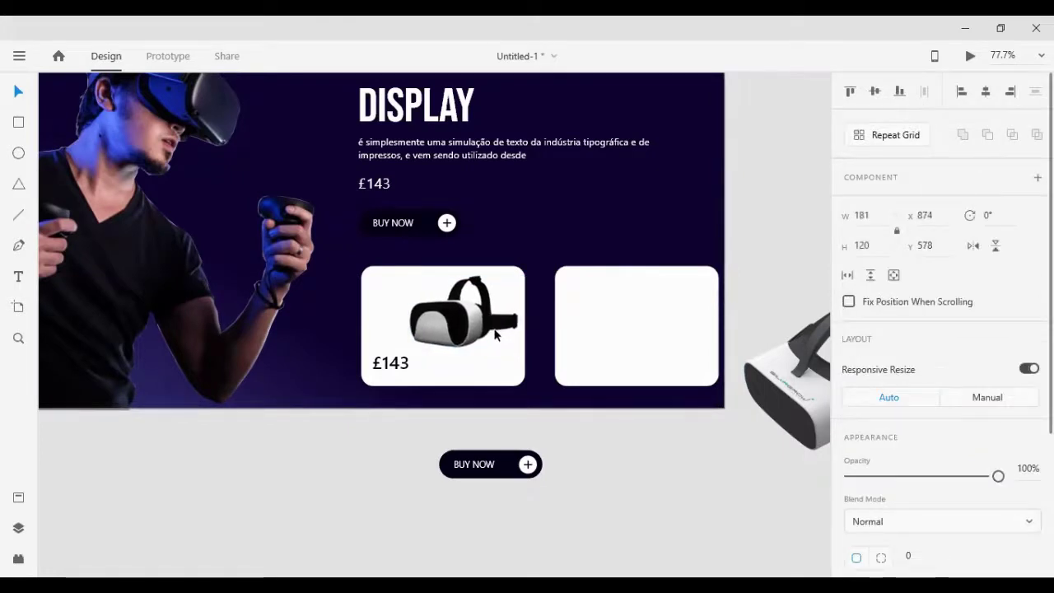
{"action": "key", "text": "Up"}
{"action": "key", "text": "Up"}
{"action": "key", "text": "Up"}
{"action": "key", "text": "Up"}
{"action": "key", "text": "Up"}
Move the left card's £143 price to just beneath the headset image
{"action": "left_click", "coordinate": [384, 368]}
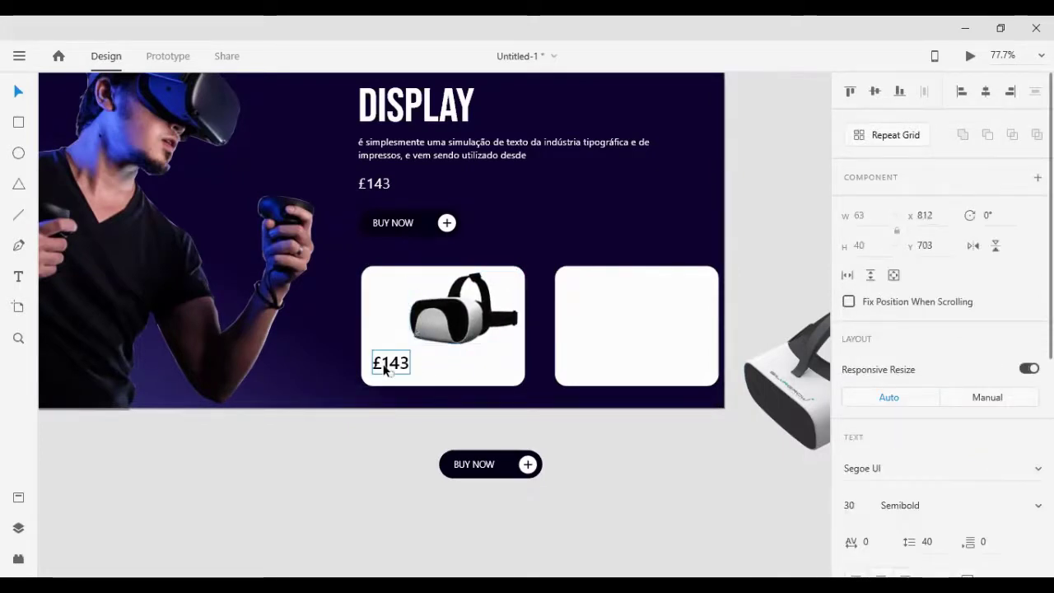
{"action": "key", "text": "shift+Right"}
{"action": "key", "text": "shift+Right"}
{"action": "key", "text": "shift+Right"}
{"action": "key", "text": "shift+Right"}
{"action": "key", "text": "shift+Right"}
{"action": "key", "text": "shift+Right"}
{"action": "key", "text": "shift+Right"}
{"action": "key", "text": "shift+Right"}
{"action": "key", "text": "shift+Right"}
{"action": "key", "text": "shift+Right"}
{"action": "key", "text": "shift+Right"}
{"action": "key", "text": "shift+Right"}
{"action": "key", "text": "shift+Right"}
{"action": "key", "text": "shift+Down"}
{"action": "key", "text": "shift+Down"}
{"action": "key", "text": "shift+Left"}
{"action": "key", "text": "shift+Left"}
{"action": "key", "text": "shift+Left"}
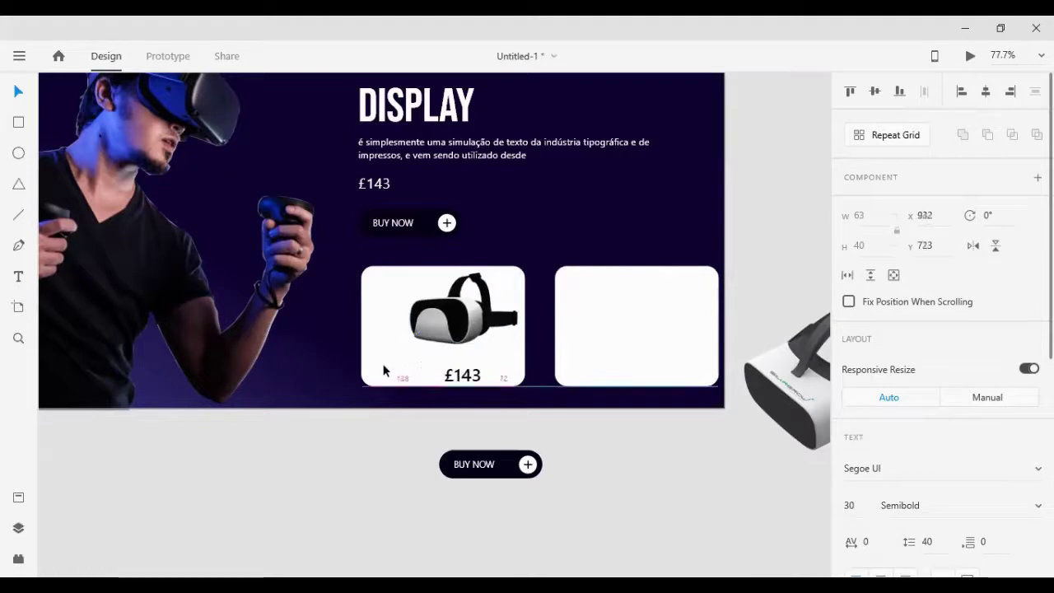
{"action": "key", "text": "shift+Left"}
{"action": "key", "text": "shift+Left"}
{"action": "key", "text": "Up"}
{"action": "key", "text": "Up"}
{"action": "key", "text": "Up"}
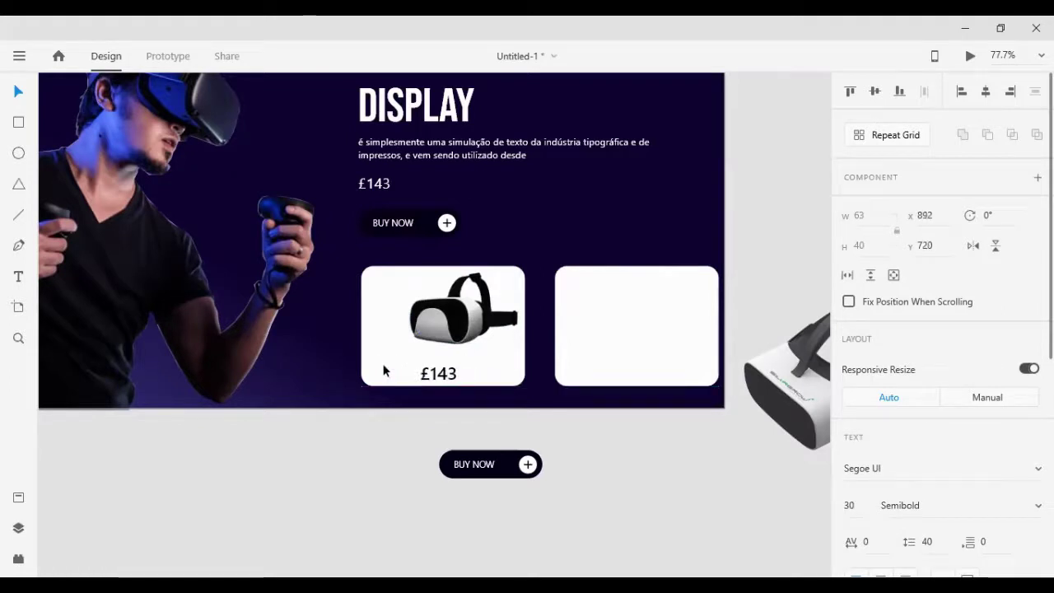
{"action": "key", "text": "shift+Up"}
{"action": "key", "text": "shift+Up"}
{"action": "key", "text": "Up"}
{"action": "key", "text": "Left"}
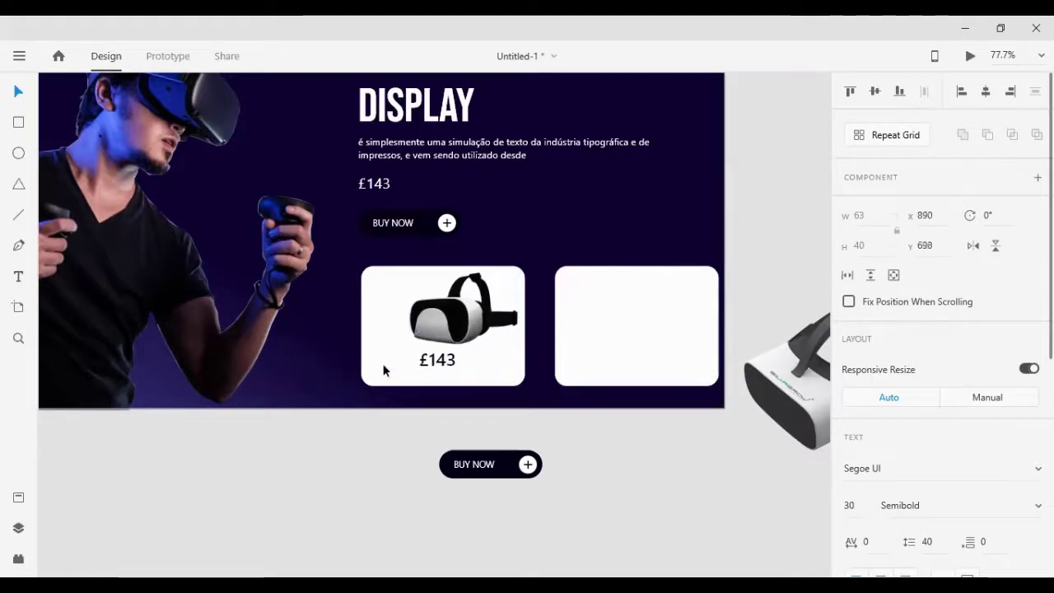
{"action": "key", "text": "shift+Left"}
Duplicate the "VR HEAD SET 4K DISPLAY" headline below the artboard and fill the copy with the dark colour sampled from the copied button
{"action": "scroll", "coordinate": [384, 322], "scroll_direction": "up", "scroll_amount": 2}
{"action": "left_click", "coordinate": [394, 137]}
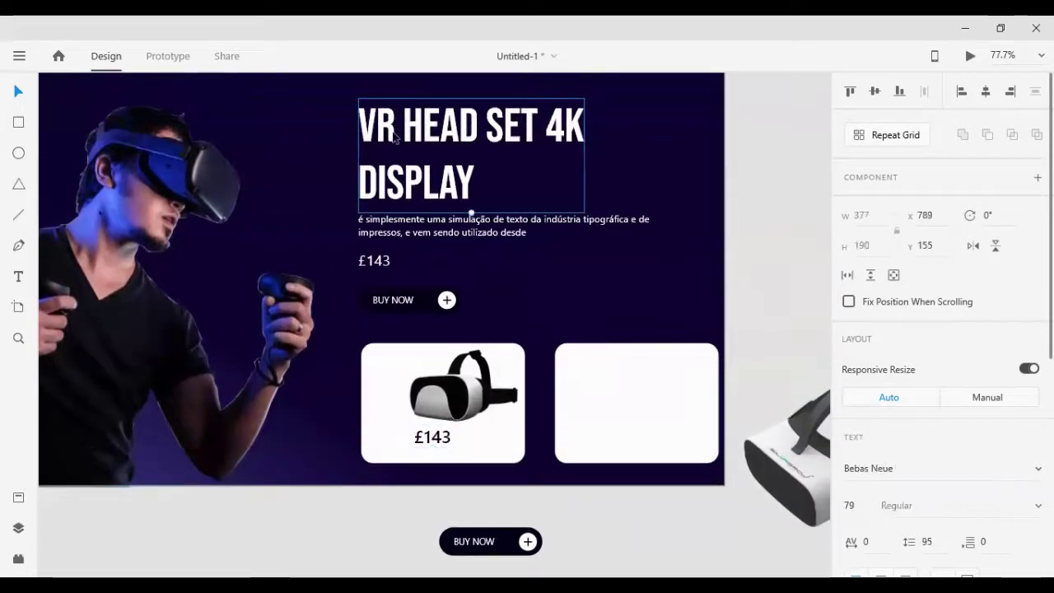
{"action": "left_click_drag", "start_coordinate": [395, 146], "coordinate": [322, 565], "text": "alt"}
{"action": "scroll", "coordinate": [322, 449], "scroll_direction": "down", "scroll_amount": 3}
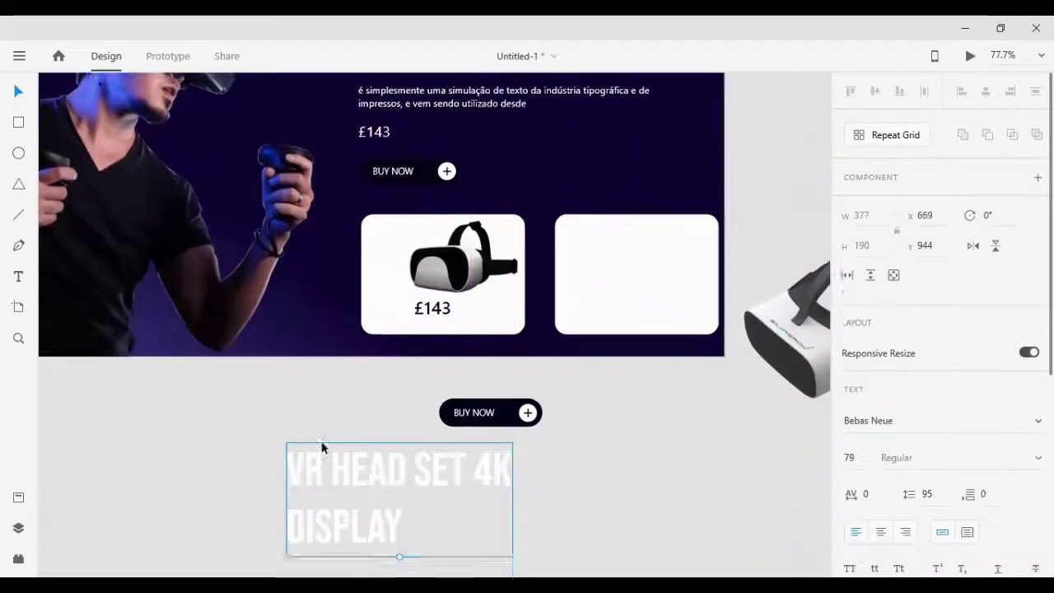
{"action": "scroll", "coordinate": [939, 329], "scroll_direction": "down", "scroll_amount": 3}
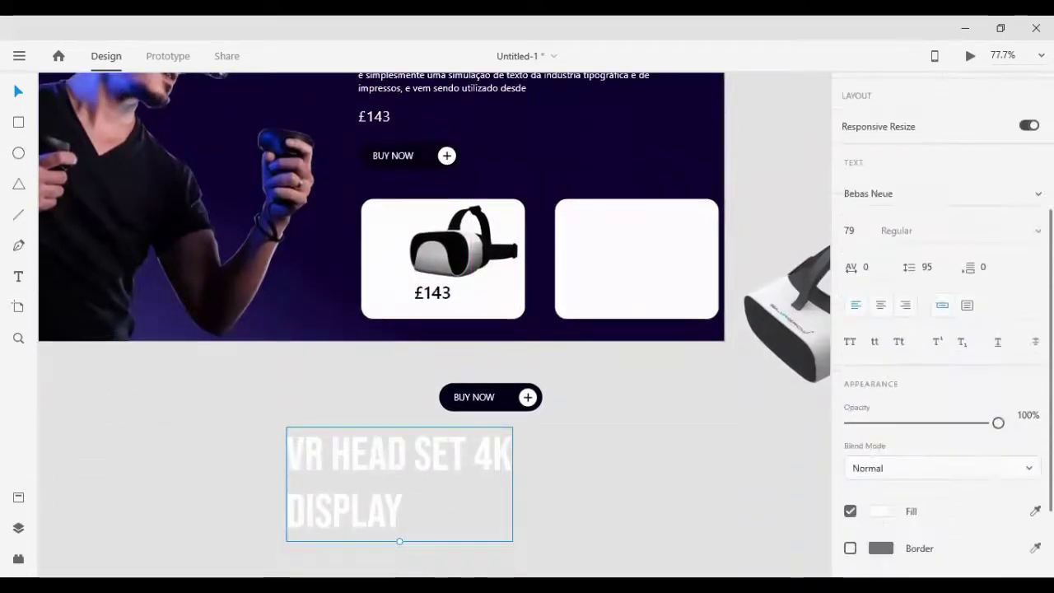
{"action": "left_click", "coordinate": [499, 399]}
Shrink the headline copy to font size 34 and place it over the lower part of the left card at X 797, Y 692
{"action": "left_click", "coordinate": [472, 530]}
{"action": "left_click_drag", "start_coordinate": [365, 510], "coordinate": [399, 424]}
{"action": "left_click_drag", "start_coordinate": [364, 384], "coordinate": [384, 297]}
Scale the left card's headset image to about 135 × 88 and raise it to X 897, Y 569
{"action": "left_click", "coordinate": [466, 247]}
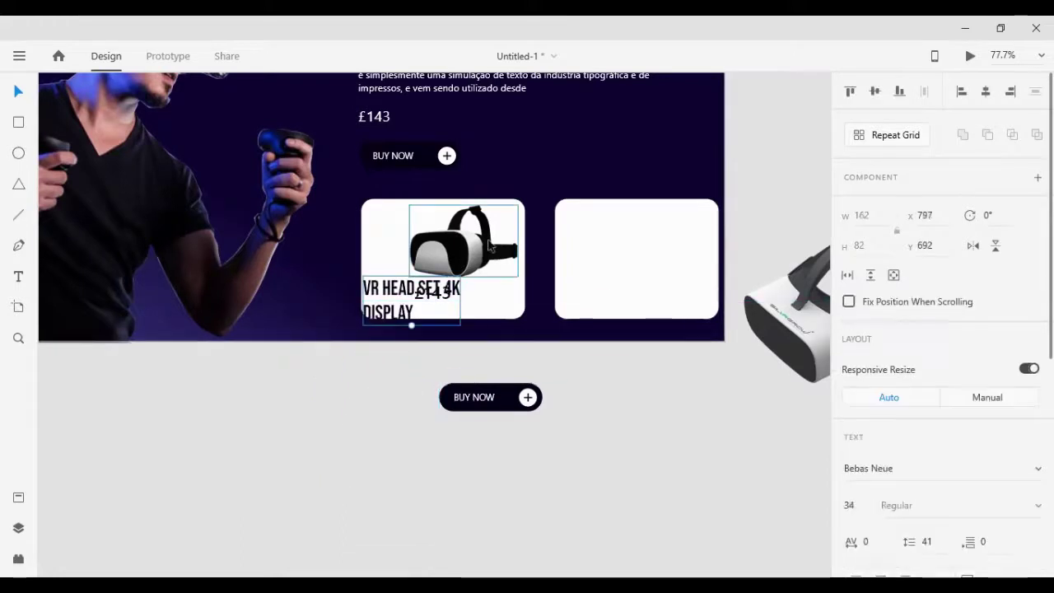
{"action": "left_click_drag", "start_coordinate": [522, 277], "coordinate": [504, 272]}
{"action": "key", "text": "shift+Up"}
{"action": "key", "text": "shift+Up"}
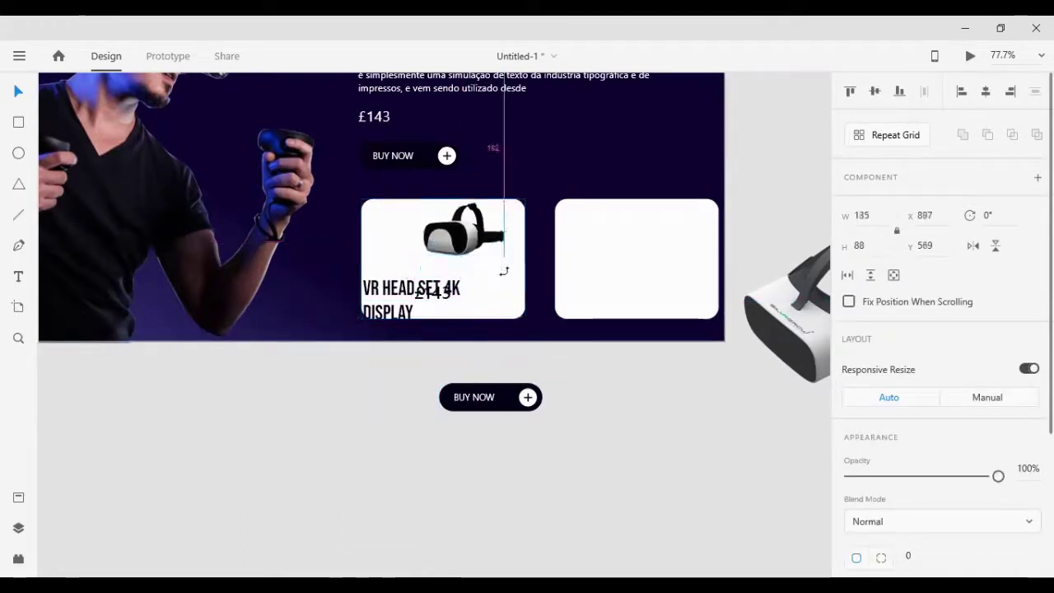
Move the headline copy off the left card to X 735, Y 758 and place the £143 price in the card's lower-left area at Y 688
{"action": "left_click", "coordinate": [417, 294]}
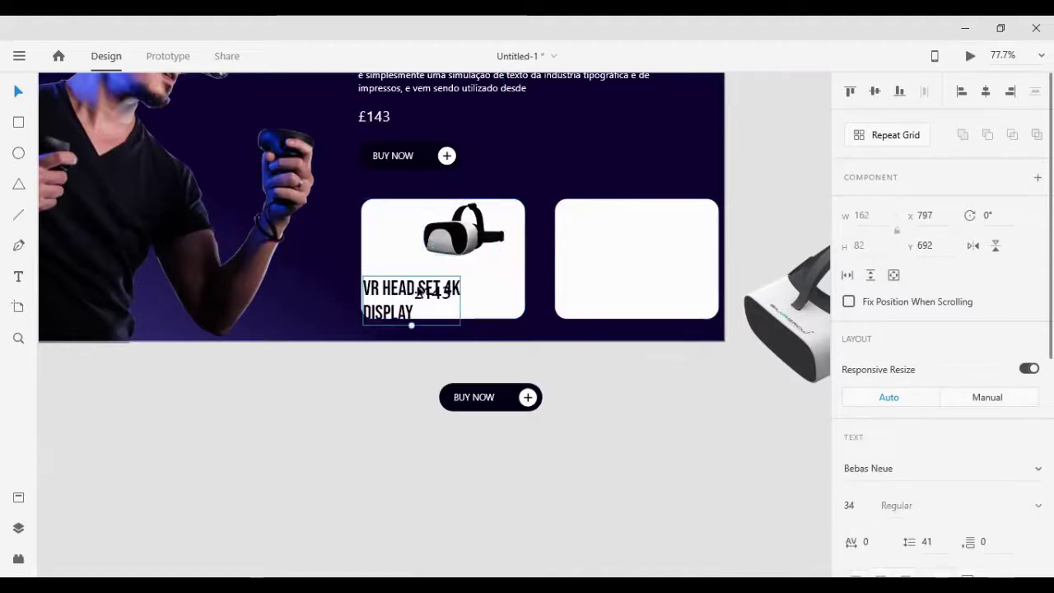
{"action": "left_click_drag", "start_coordinate": [412, 284], "coordinate": [371, 326]}
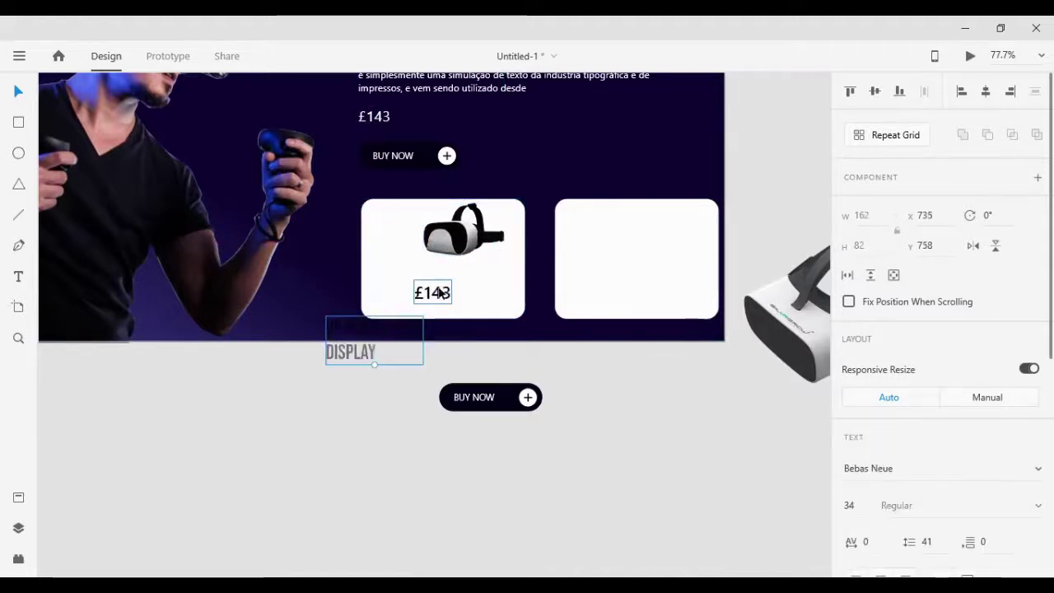
{"action": "left_click", "coordinate": [439, 289]}
{"action": "key", "text": "shift+Up"}
{"action": "key", "text": "shift+Up"}
{"action": "key", "text": "shift+Left"}
{"action": "key", "text": "shift+Left"}
{"action": "key", "text": "shift+Left"}
{"action": "key", "text": "shift+Left"}
{"action": "key", "text": "shift+Left"}
{"action": "key", "text": "shift+Up"}
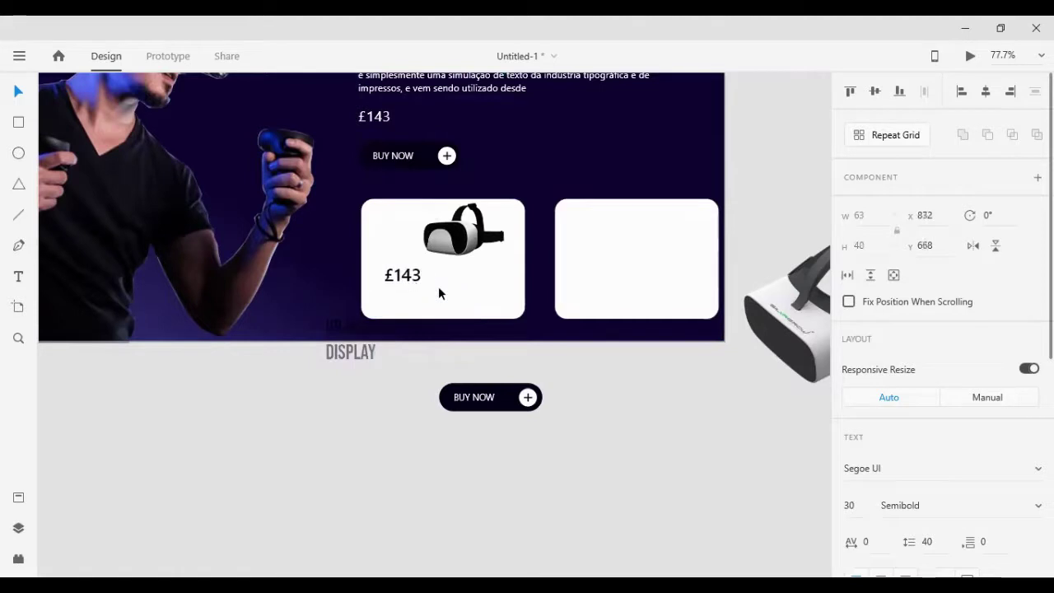
{"action": "key", "text": "shift+Up"}
{"action": "key", "text": "shift+Up"}
{"action": "key", "text": "shift+Left"}
{"action": "key", "text": "shift+Down"}
{"action": "key", "text": "shift+Down"}
{"action": "key", "text": "shift+Down"}
{"action": "key", "text": "shift+Down"}
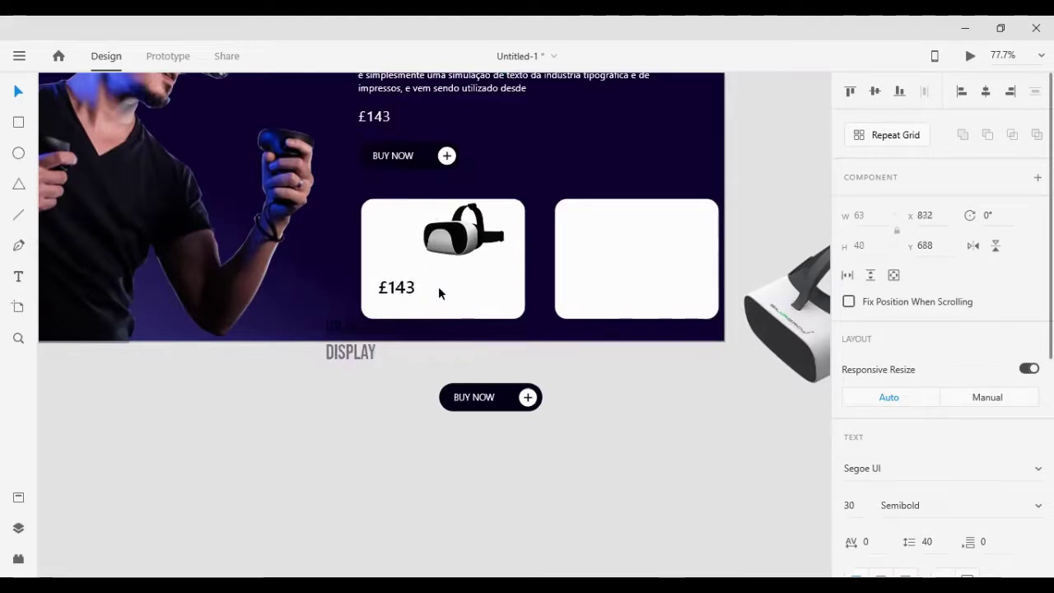
Move the headset image to the left card's upper-right corner and the headline copy to its upper-left corner at X 804, Y 596
{"action": "left_click", "coordinate": [459, 245]}
{"action": "left_click_drag", "start_coordinate": [459, 245], "coordinate": [478, 250]}
{"action": "left_click", "coordinate": [342, 333]}
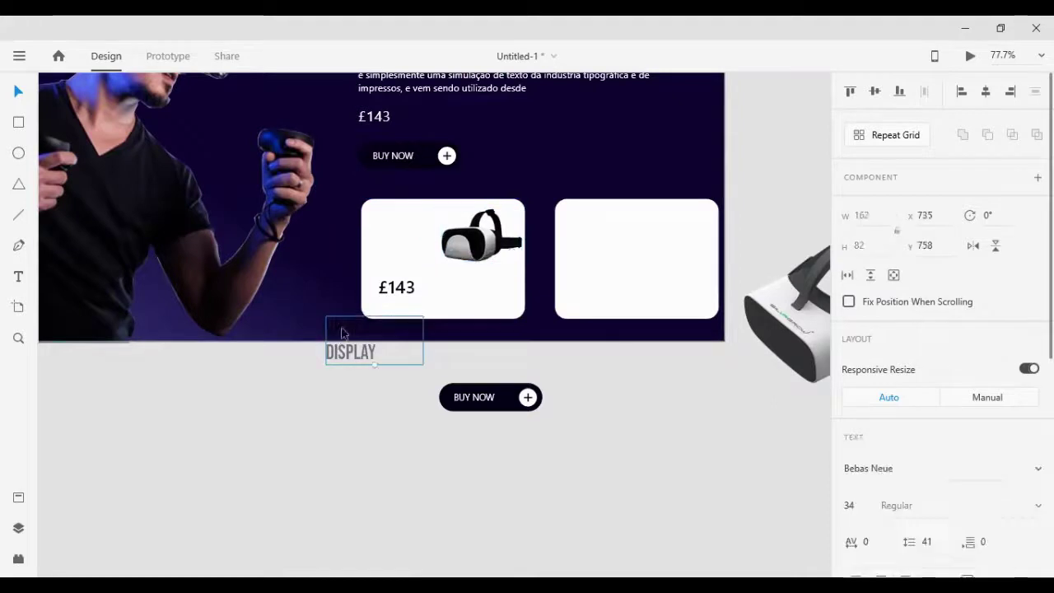
{"action": "left_click_drag", "start_coordinate": [342, 333], "coordinate": [467, 261]}
Shorten the left card's headline copy to "VR HEAD"
{"action": "double_click", "coordinate": [426, 234]}
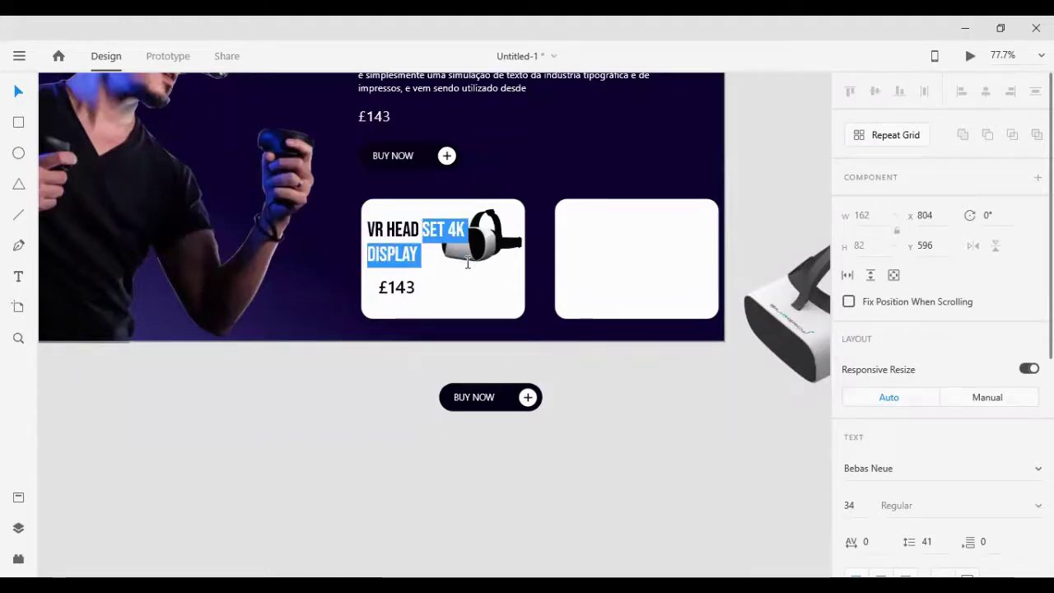
{"action": "key", "text": "BackSpace"}
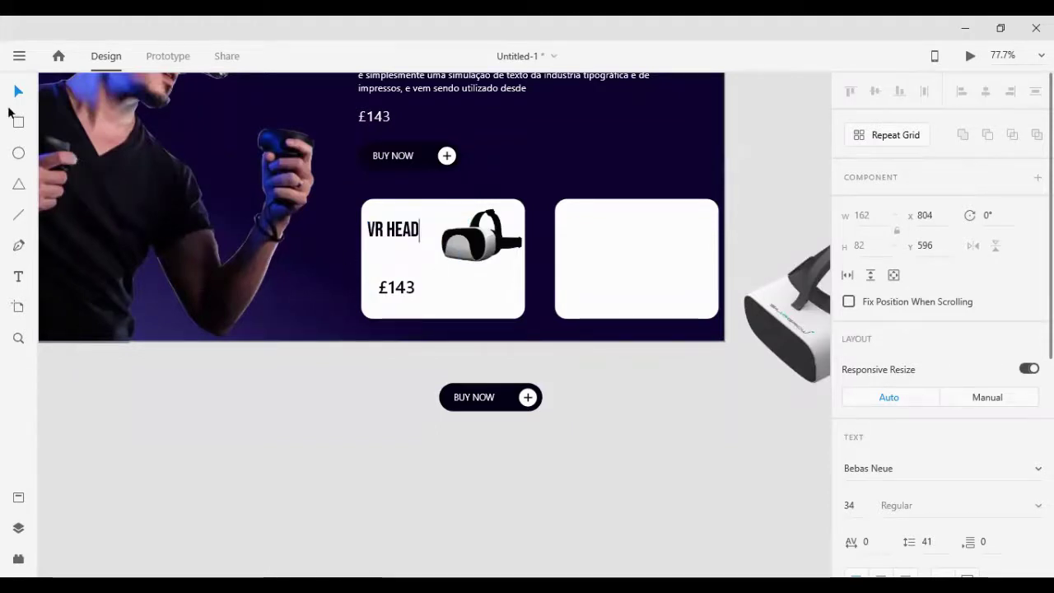
{"action": "left_click", "coordinate": [16, 97]}
{"action": "left_click", "coordinate": [401, 237]}
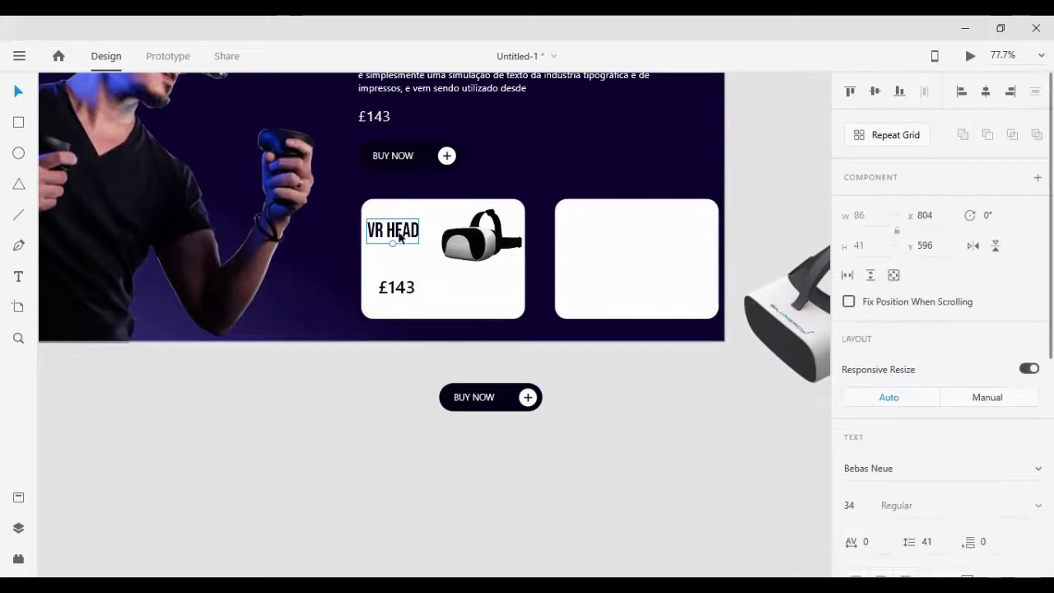
Set the "VR HEAD" title's font size to 25 and position it at X 822, Y 607
{"action": "left_click_drag", "start_coordinate": [393, 244], "coordinate": [398, 244]}
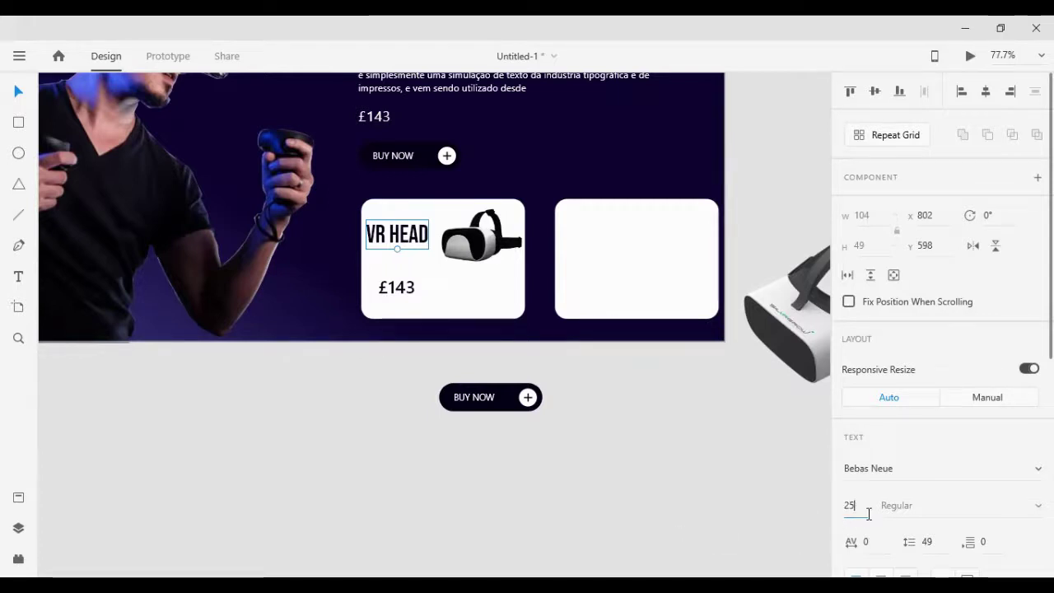
{"action": "left_click", "coordinate": [766, 469]}
{"action": "left_click_drag", "start_coordinate": [383, 240], "coordinate": [395, 235]}
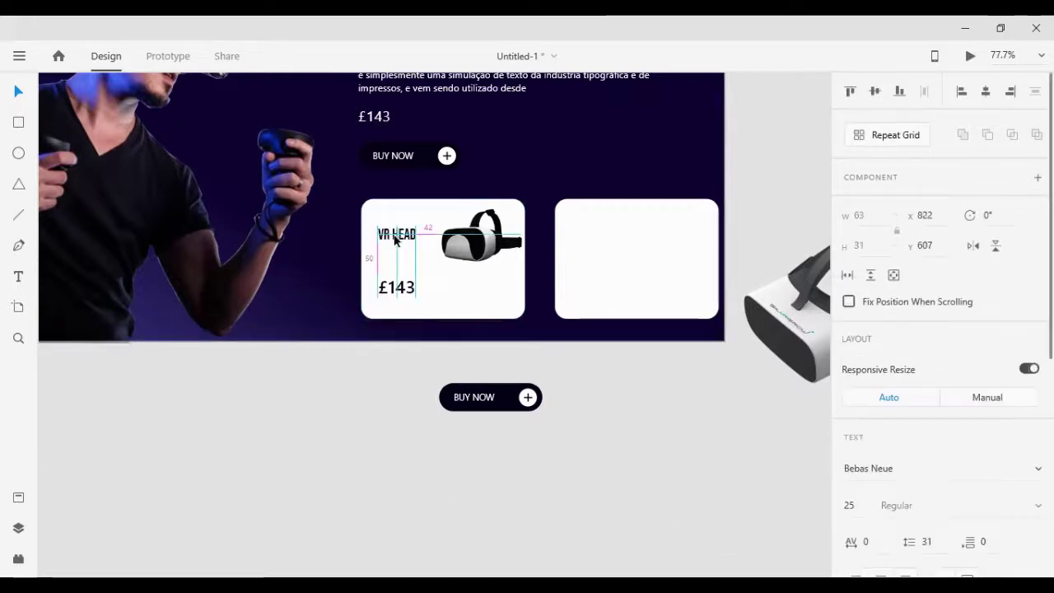
{"action": "left_click", "coordinate": [346, 433]}
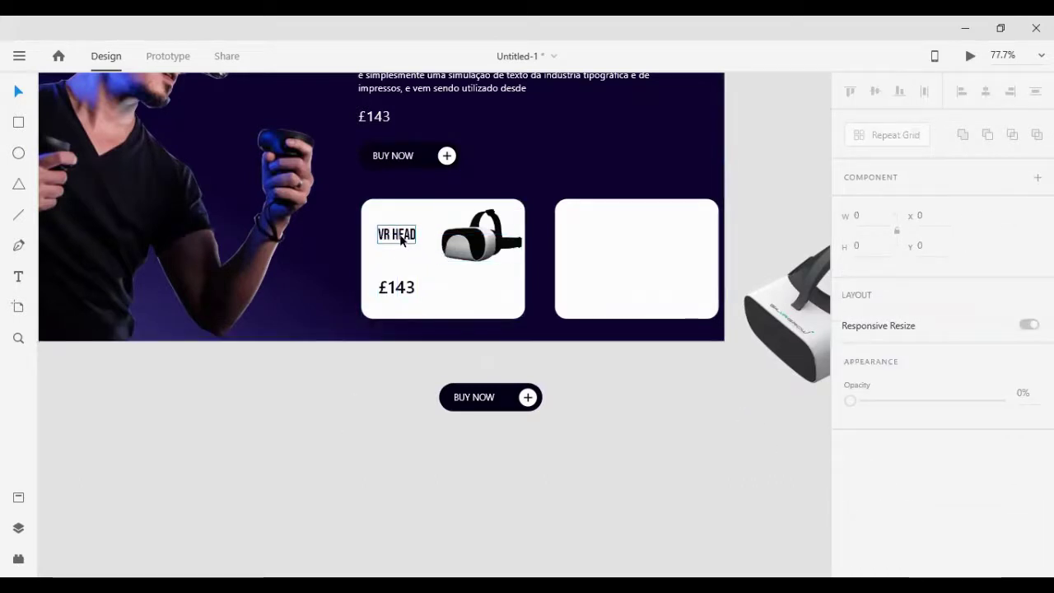
Set the "VR HEAD" title's font size to 30
{"action": "left_click", "coordinate": [401, 239]}
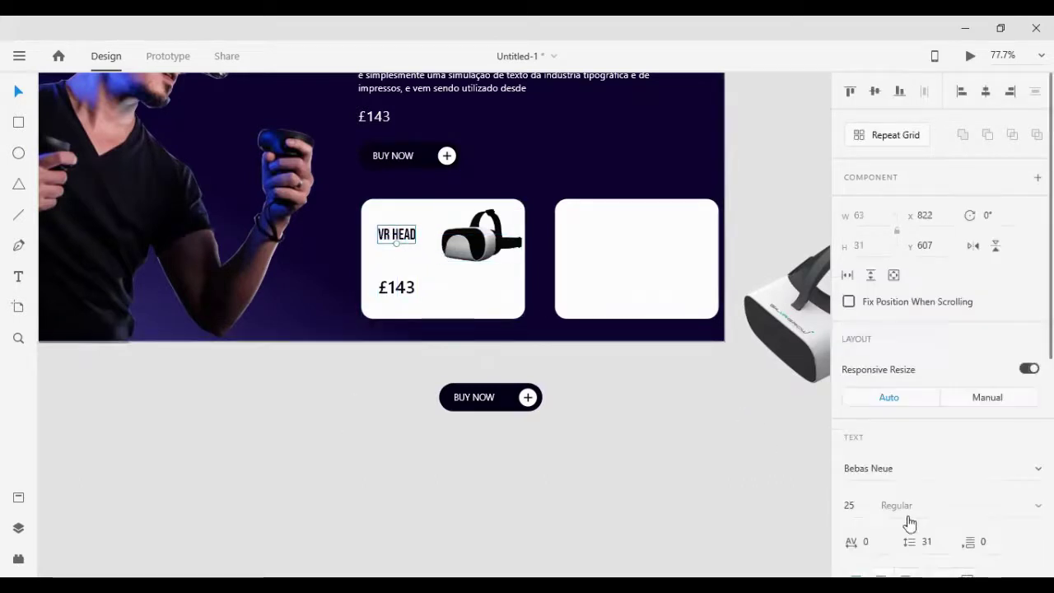
{"action": "left_click", "coordinate": [842, 513]}
{"action": "type", "text": "30"}
{"action": "key", "text": "Return"}
{"action": "left_click", "coordinate": [726, 525]}
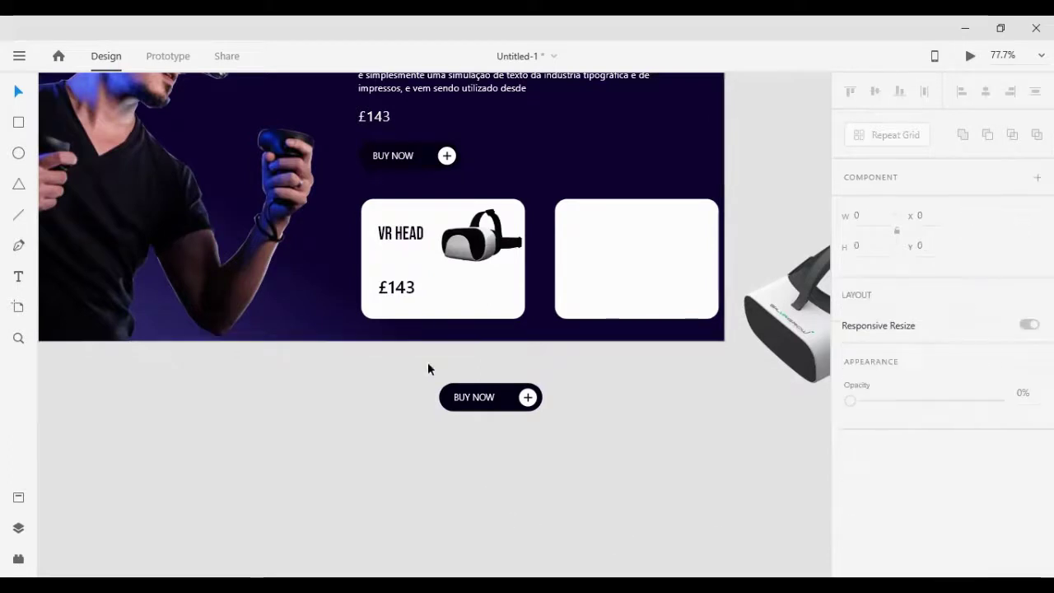
Move the "VR HEAD" title into the left card's upper-left corner at X 808, Y 586
{"action": "left_click_drag", "start_coordinate": [399, 234], "coordinate": [395, 236]}
{"action": "key", "text": "Left"}
{"action": "key", "text": "Left"}
{"action": "key", "text": "Left"}
{"action": "key", "text": "Left"}
{"action": "key", "text": "Left"}
{"action": "key", "text": "Left"}
{"action": "key", "text": "Left"}
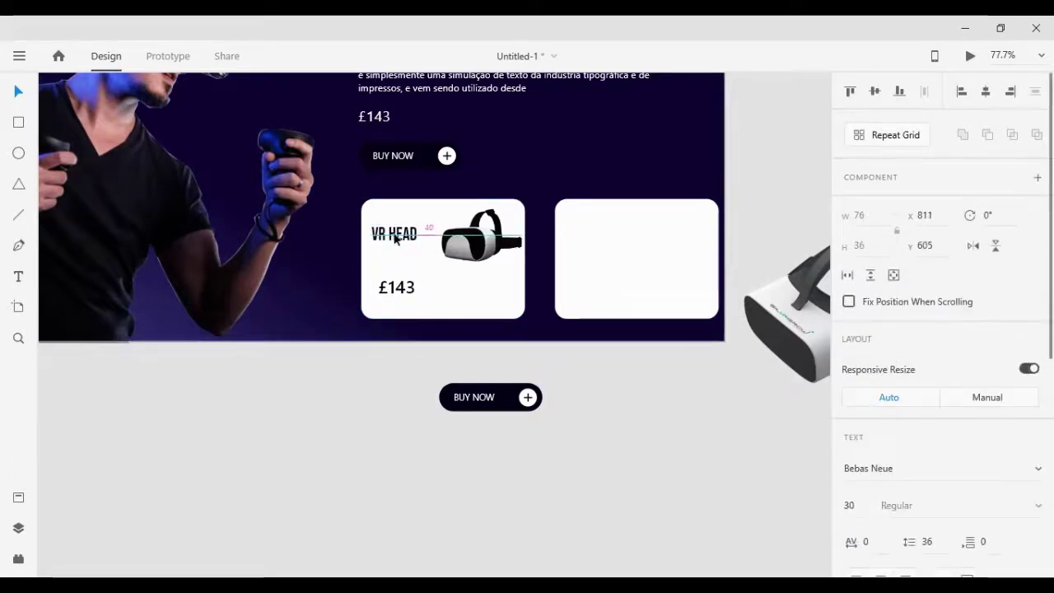
{"action": "key", "text": "Up"}
{"action": "key", "text": "Up"}
{"action": "key", "text": "Up"}
{"action": "key", "text": "Up"}
{"action": "key", "text": "Up"}
{"action": "key", "text": "Up"}
{"action": "key", "text": "Up"}
{"action": "key", "text": "Up"}
{"action": "key", "text": "Up"}
{"action": "key", "text": "Up"}
{"action": "key", "text": "Up"}
{"action": "key", "text": "Up"}
{"action": "key", "text": "Up"}
{"action": "key", "text": "Up"}
{"action": "key", "text": "Up"}
{"action": "key", "text": "Up"}
{"action": "key", "text": "Up"}
{"action": "key", "text": "Up"}
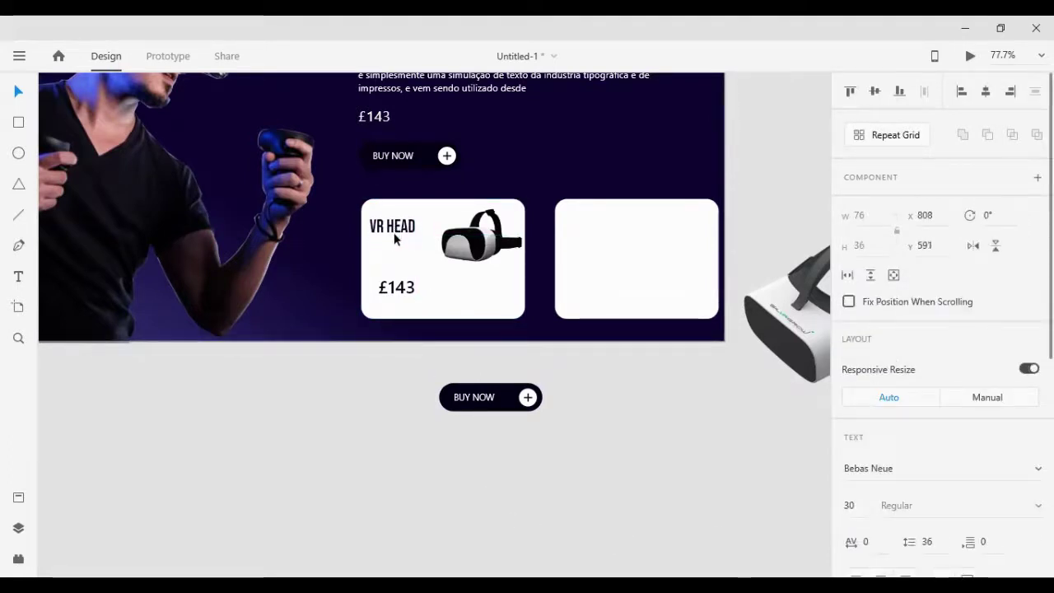
Set the left card's £143 price to font size 24 and move it up beneath the title to X 812, Y 644
{"action": "left_click", "coordinate": [399, 290]}
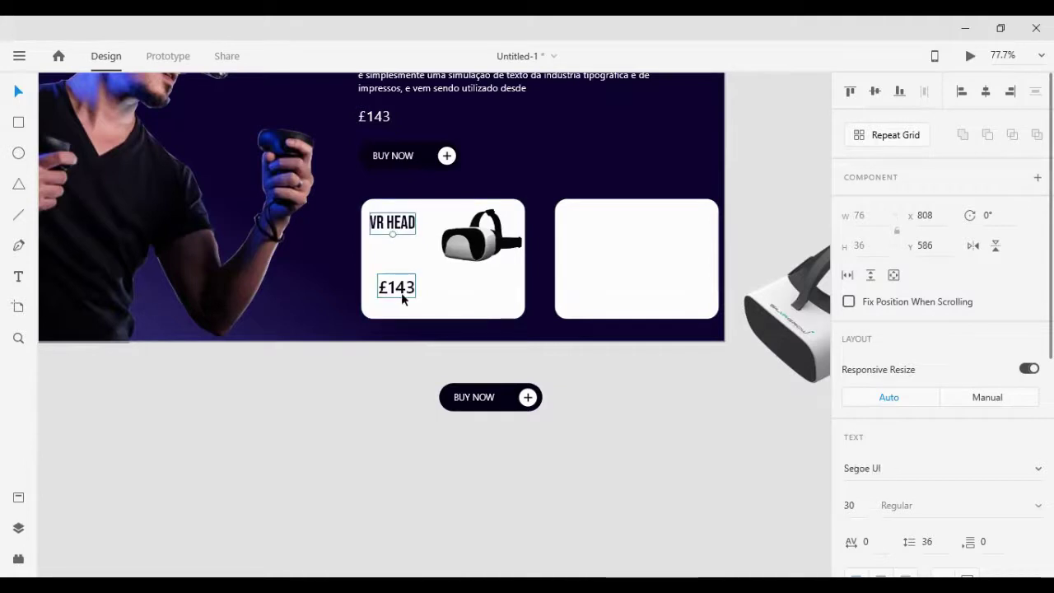
{"action": "type", "text": "24"}
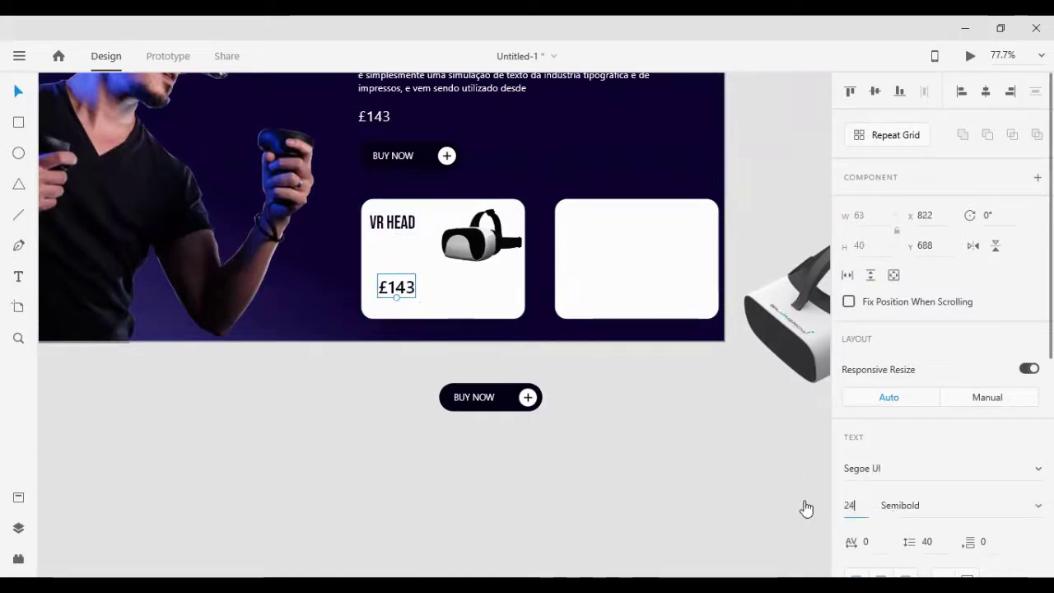
{"action": "key", "text": "Return"}
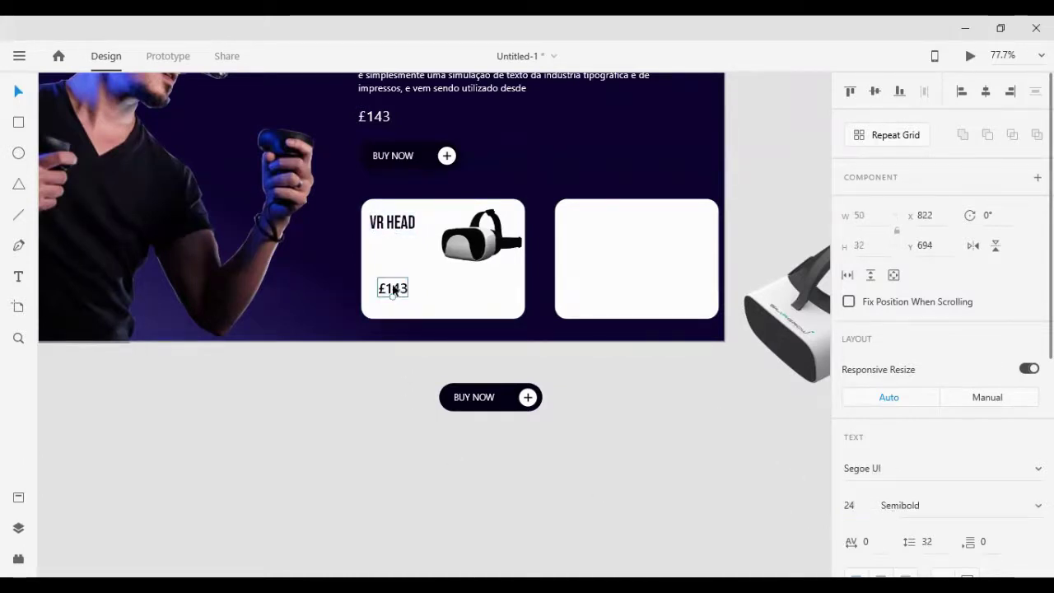
{"action": "key", "text": "shift+Up"}
{"action": "key", "text": "shift+Left"}
{"action": "key", "text": "shift+Up"}
{"action": "key", "text": "shift+Up"}
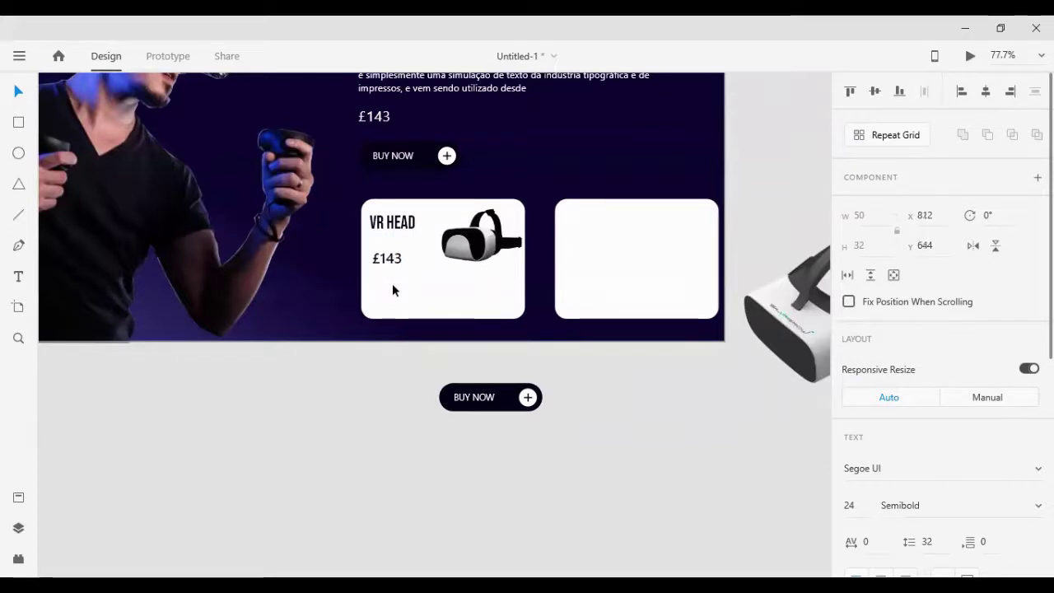
Enlarge the left card's headset image to about 168 × 111 and move it to X 884, Y 621
{"action": "left_click", "coordinate": [449, 255]}
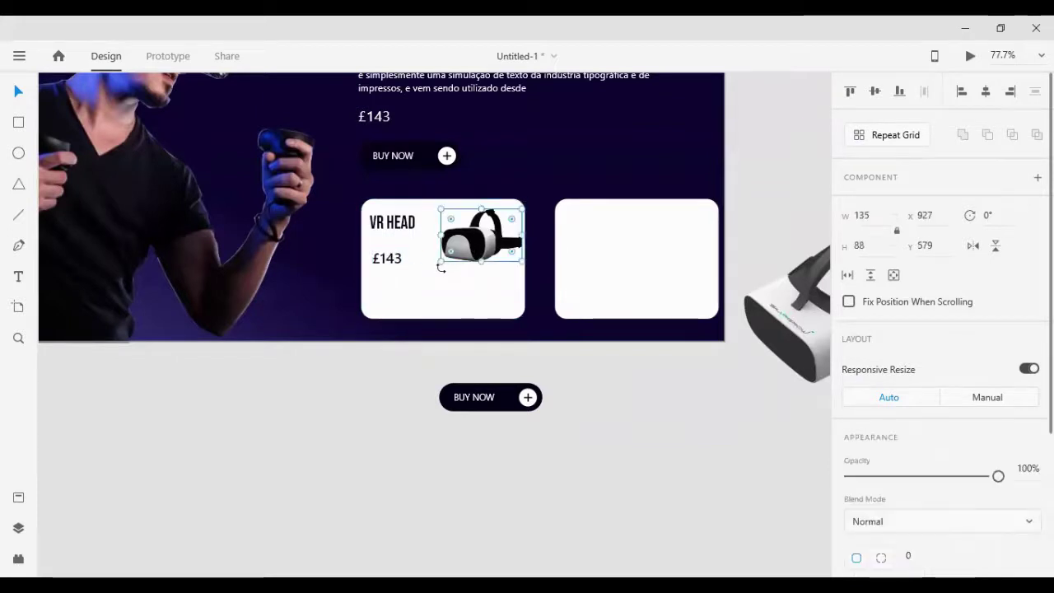
{"action": "left_click_drag", "start_coordinate": [437, 263], "coordinate": [440, 290]}
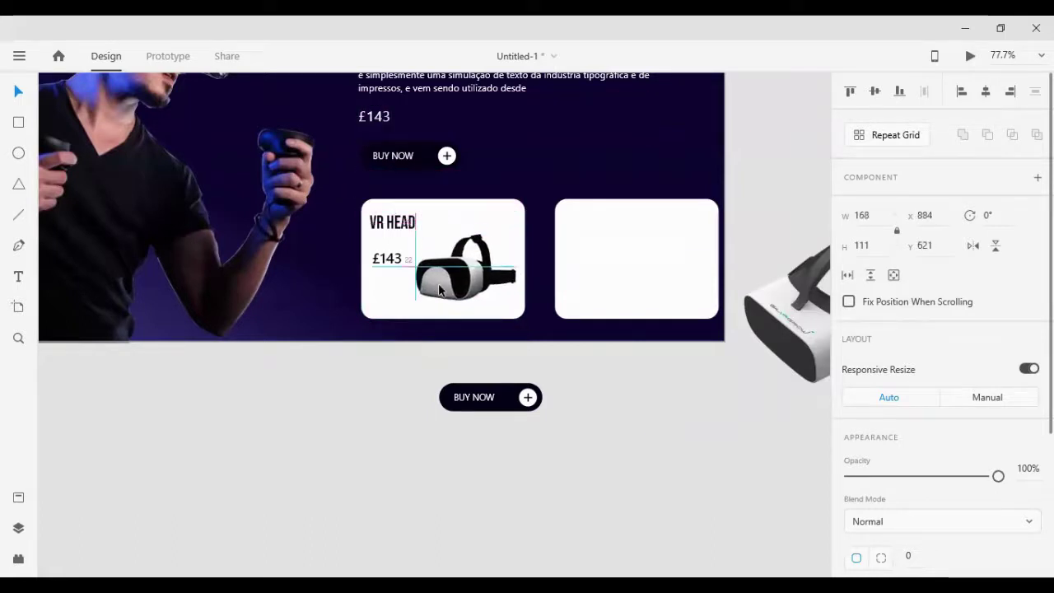
{"action": "left_click", "coordinate": [290, 436]}
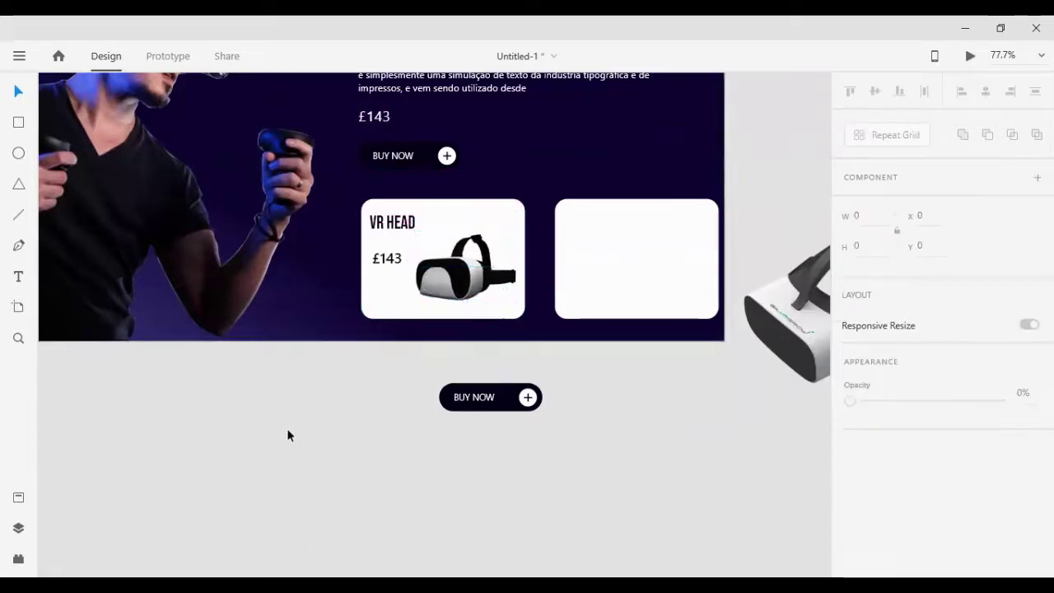
Lower the "VR HEAD" title so it sits just above the £143 price in the left card
{"action": "left_click", "coordinate": [388, 222]}
{"action": "key", "text": "shift+Down"}
{"action": "key", "text": "shift+Down"}
{"action": "key", "text": "shift+Down"}
{"action": "key", "text": "shift+Down"}
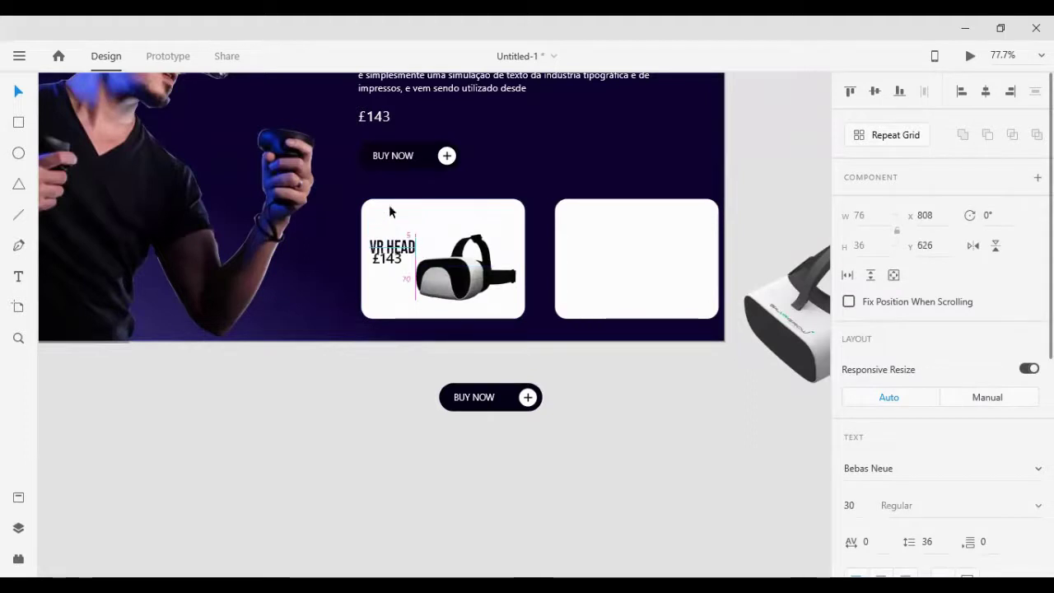
{"action": "key", "text": "shift+Up"}
{"action": "key", "text": "shift+Up"}
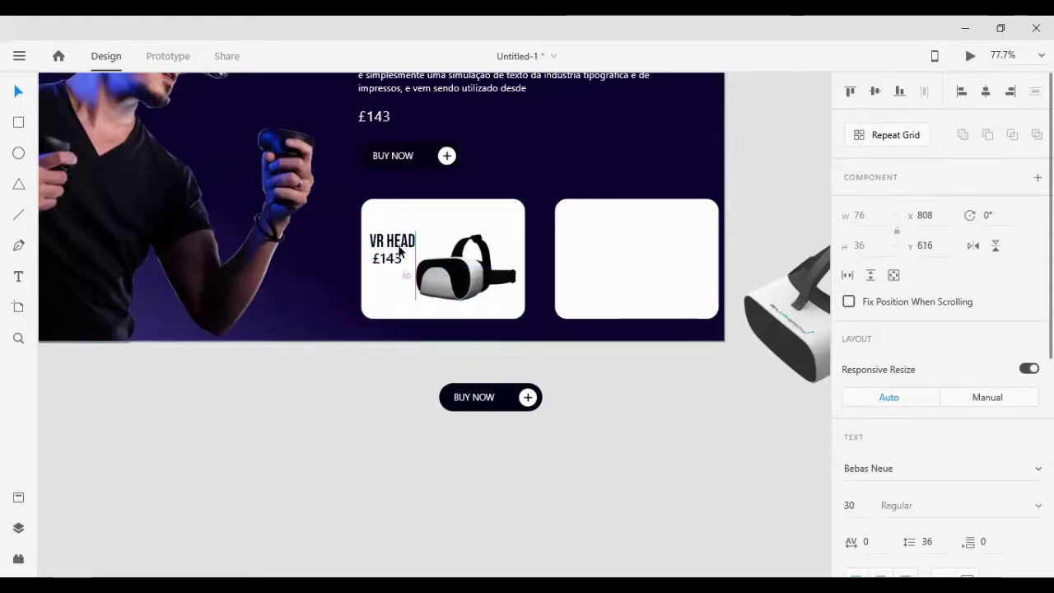
Shift the left card's headset image right to X 892 and nudge its £143 price to X 811, Y 645
{"action": "left_click", "coordinate": [461, 270]}
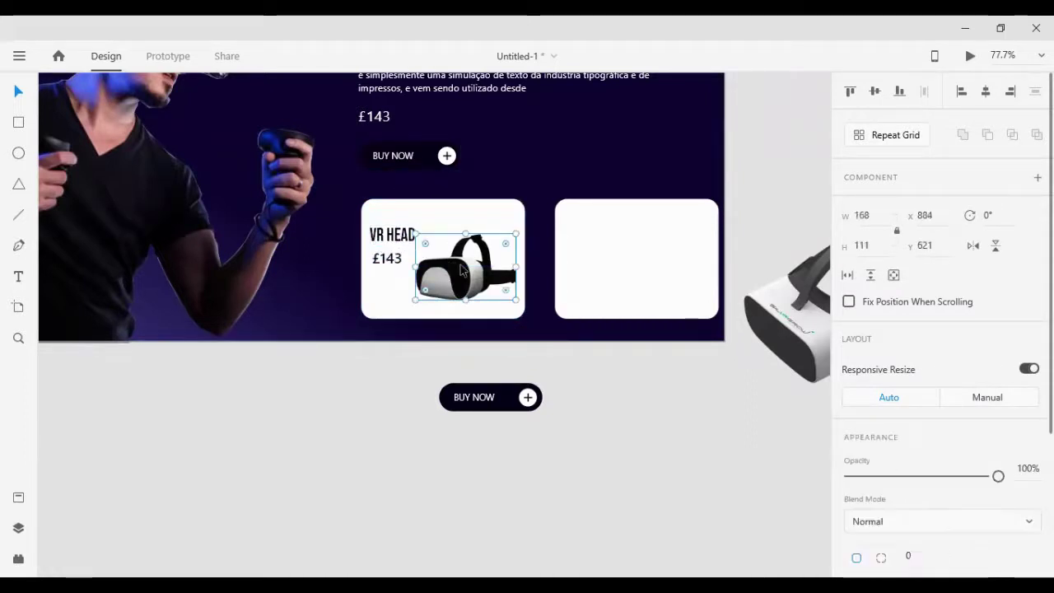
{"action": "key", "text": "shift+Right"}
{"action": "key", "text": "Left"}
{"action": "key", "text": "Left"}
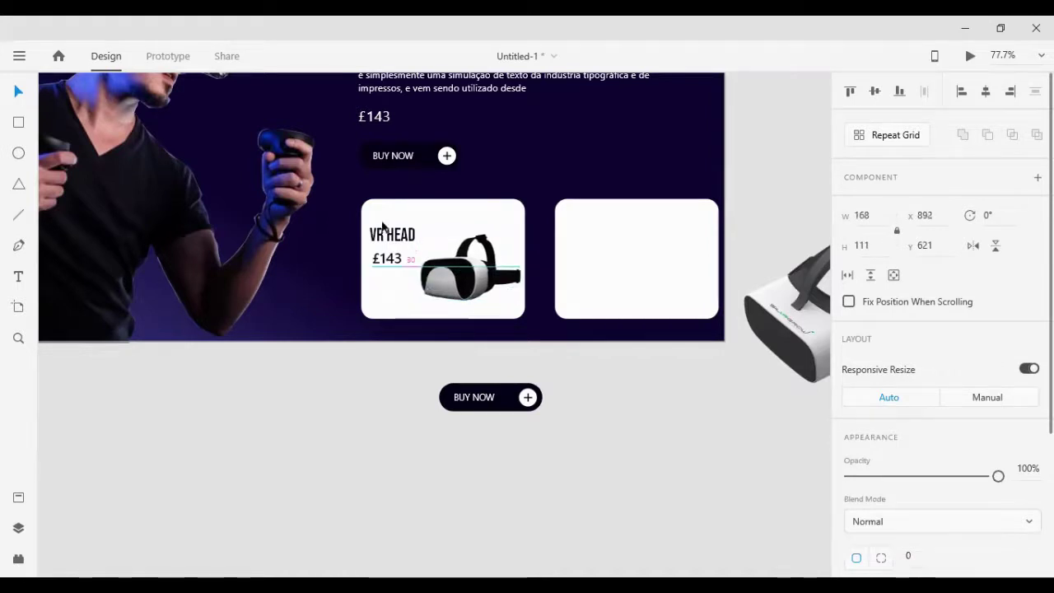
{"action": "left_click", "coordinate": [388, 260]}
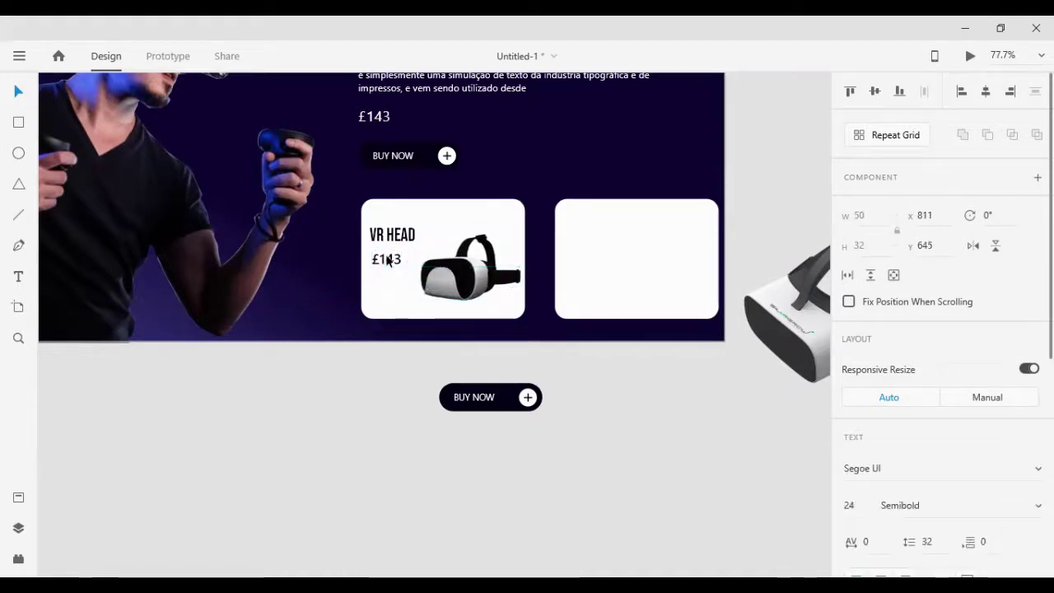
{"action": "left_click", "coordinate": [363, 338]}
Ungroup the spare BUY NOW button below the artboard and delete its pill and label, keeping only the plus icon
{"action": "left_click", "coordinate": [489, 397]}
{"action": "left_click_drag", "start_coordinate": [490, 397], "coordinate": [405, 403]}
{"action": "right_click", "coordinate": [404, 403]}
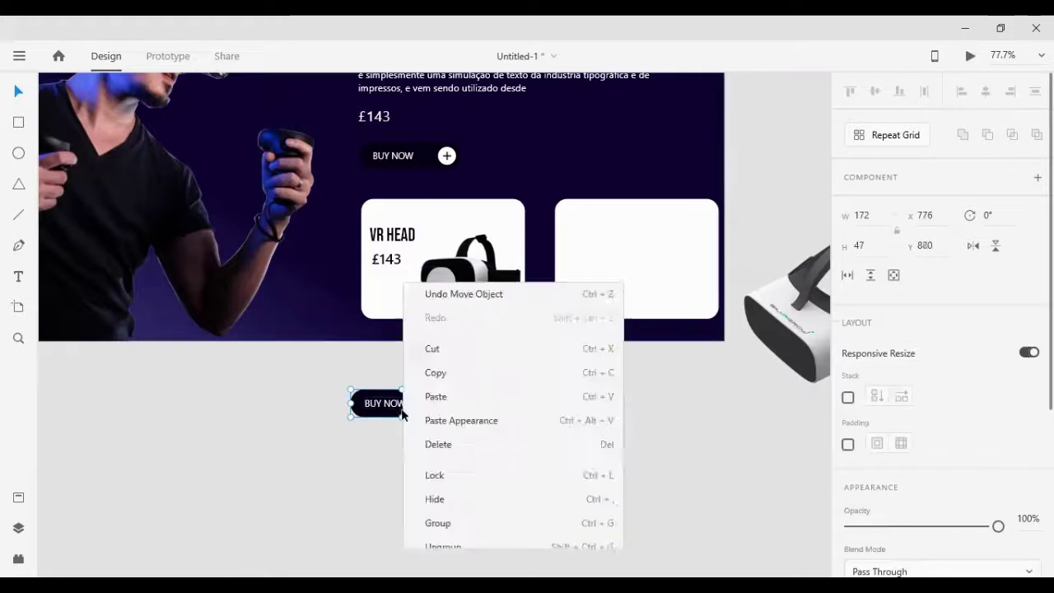
{"action": "left_click", "coordinate": [454, 281]}
{"action": "left_click_drag", "start_coordinate": [294, 386], "coordinate": [425, 437]}
{"action": "key", "text": "Delete"}
{"action": "left_click", "coordinate": [439, 403]}
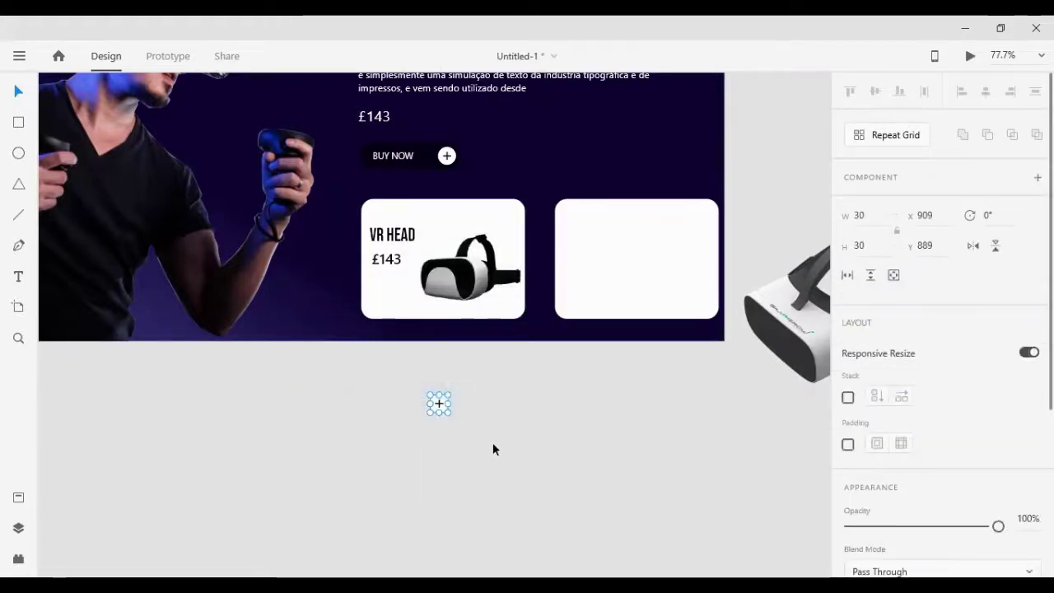
Fill the spare plus icon's circle with the dark colour sampled from the hero section's BUY NOW button
{"action": "left_click", "coordinate": [471, 430]}
{"action": "left_click", "coordinate": [444, 407]}
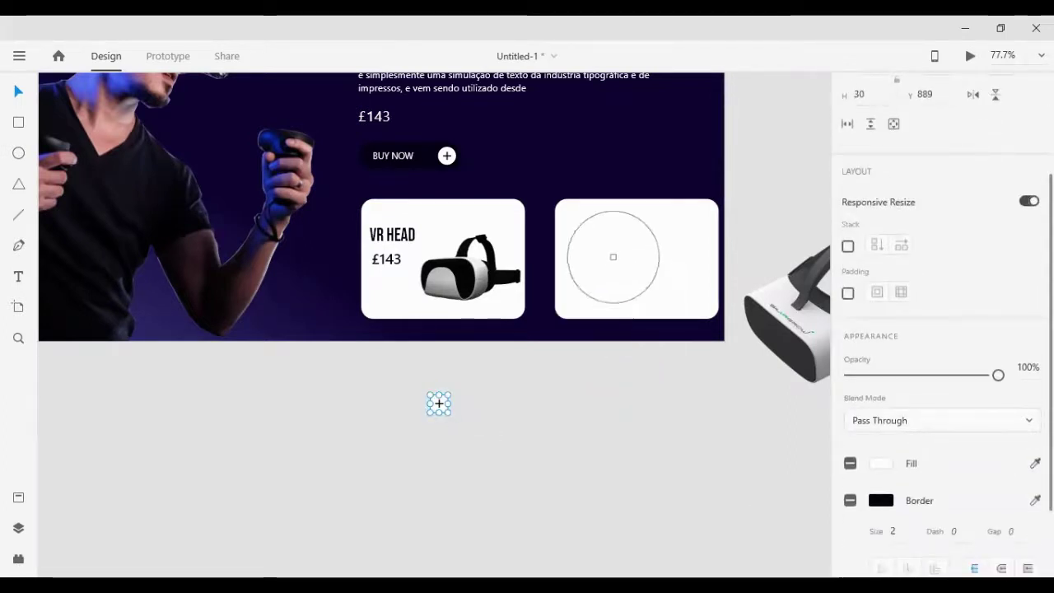
{"action": "left_click", "coordinate": [415, 145]}
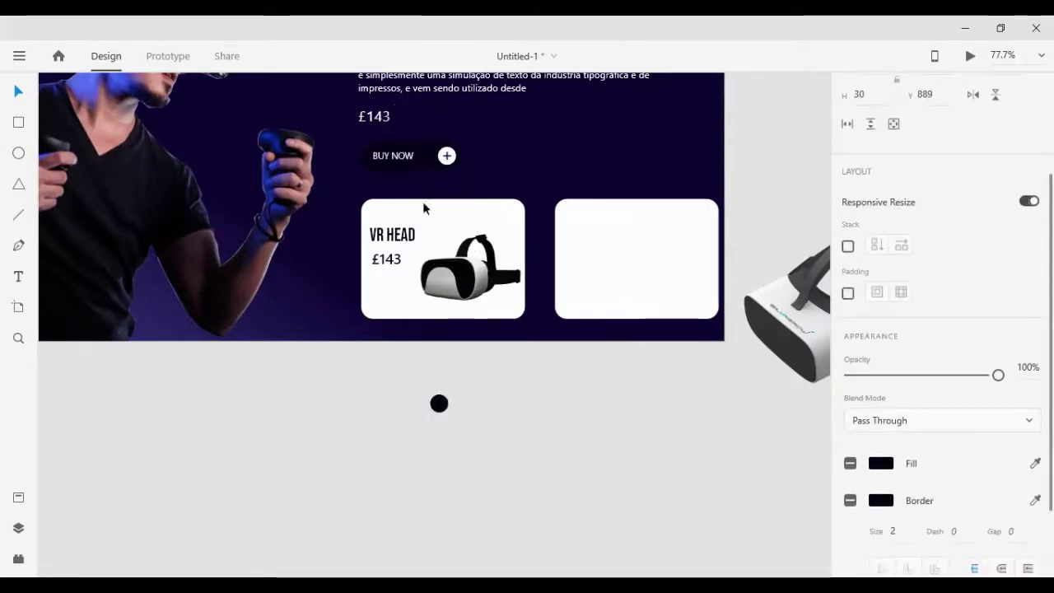
{"action": "left_click", "coordinate": [454, 415]}
Ungroup the dark plus icon into its circle and separate plus lines
{"action": "left_click", "coordinate": [439, 405]}
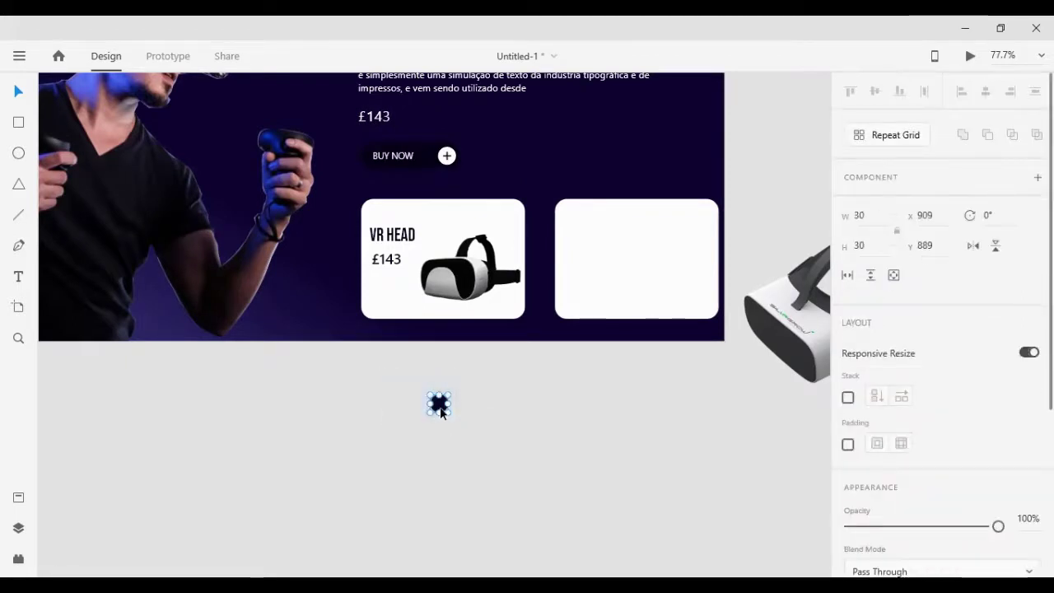
{"action": "left_click", "coordinate": [446, 435]}
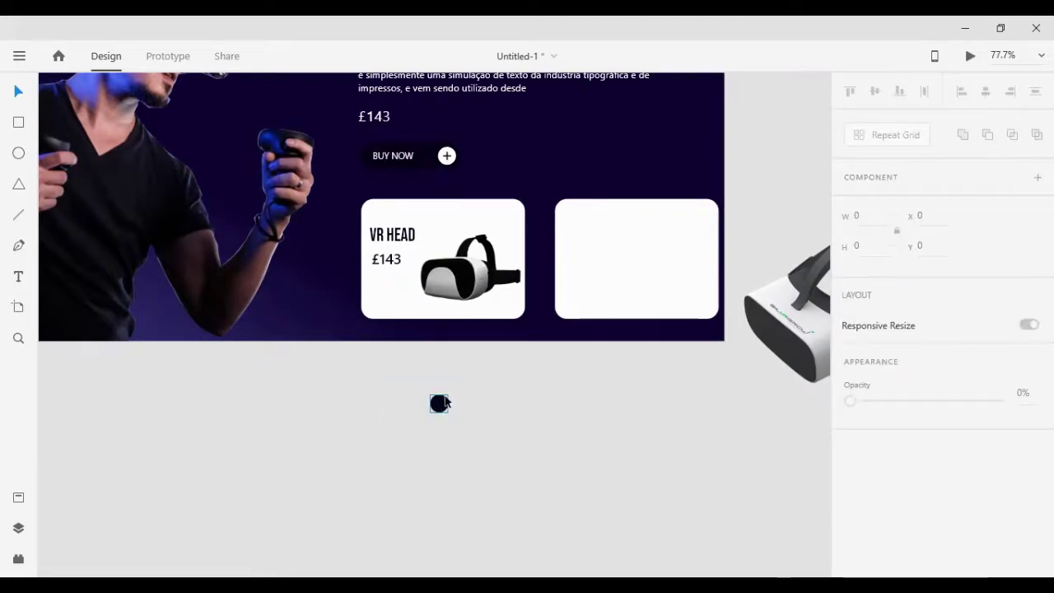
{"action": "left_click", "coordinate": [439, 404]}
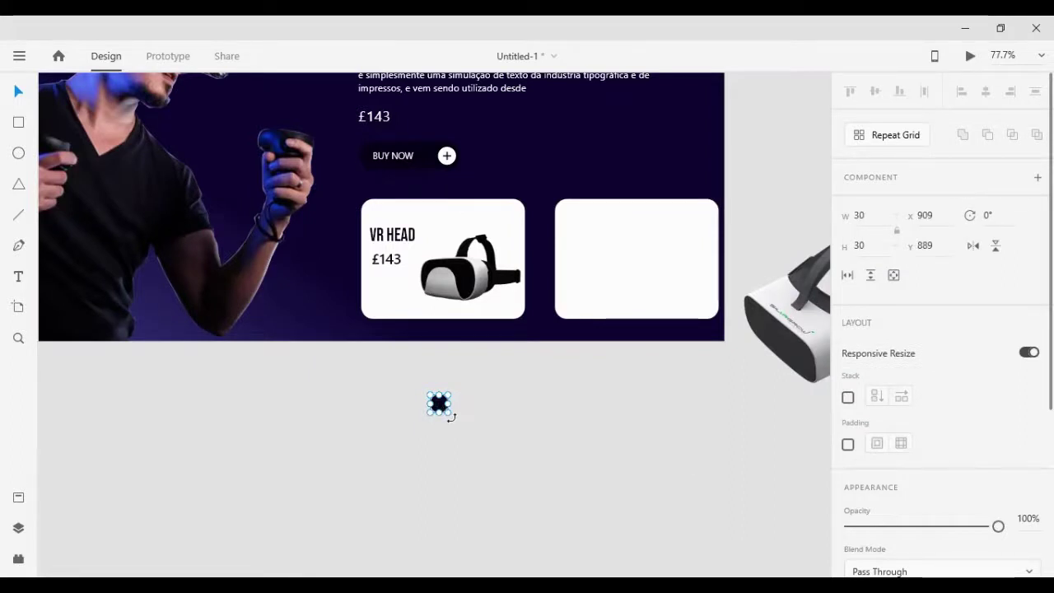
{"action": "key", "text": "ctrl+shift+g"}
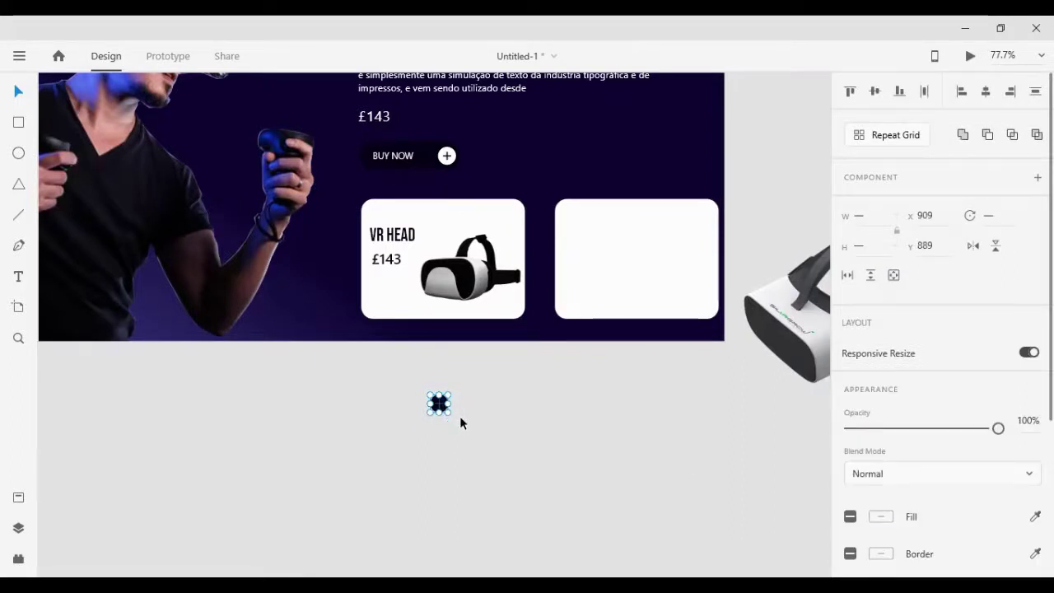
{"action": "left_click", "coordinate": [458, 440]}
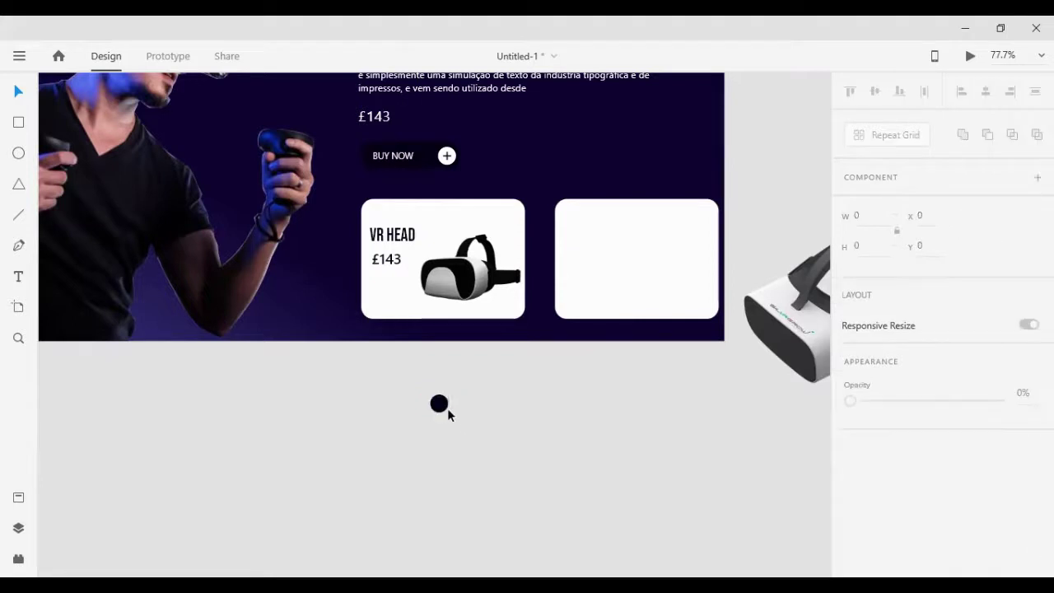
Recolour the plus lines' border with the white sampled from the right card
{"action": "left_click", "coordinate": [439, 404]}
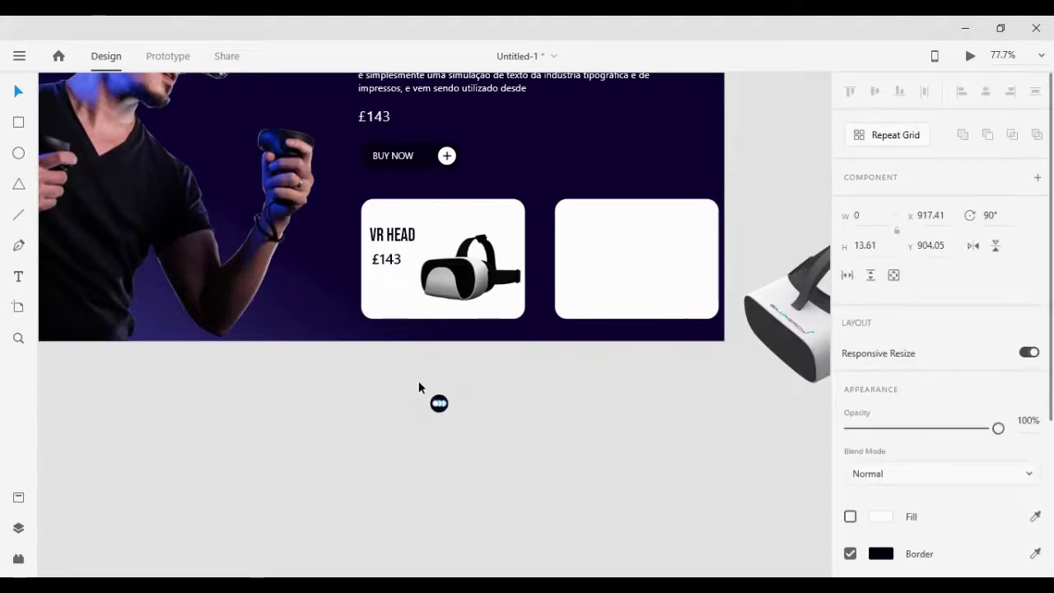
{"action": "left_click_drag", "start_coordinate": [418, 381], "coordinate": [454, 419]}
{"action": "left_click", "coordinate": [443, 409]}
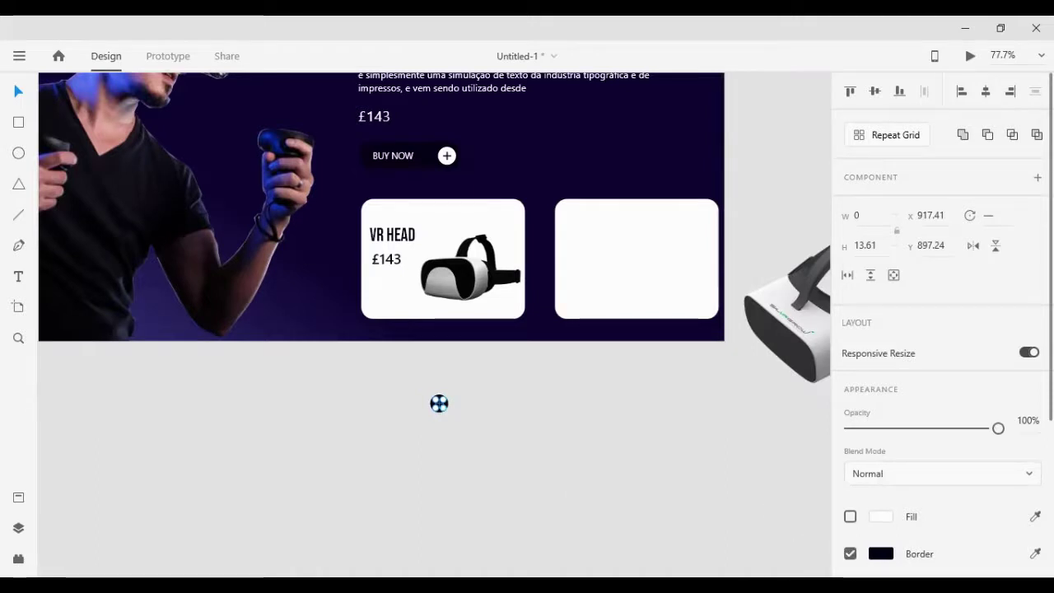
{"action": "left_click", "coordinate": [575, 260]}
Group the plus icon's circle and lines and move the group onto the left card's lower edge, below the price
{"action": "left_click_drag", "start_coordinate": [378, 393], "coordinate": [484, 439]}
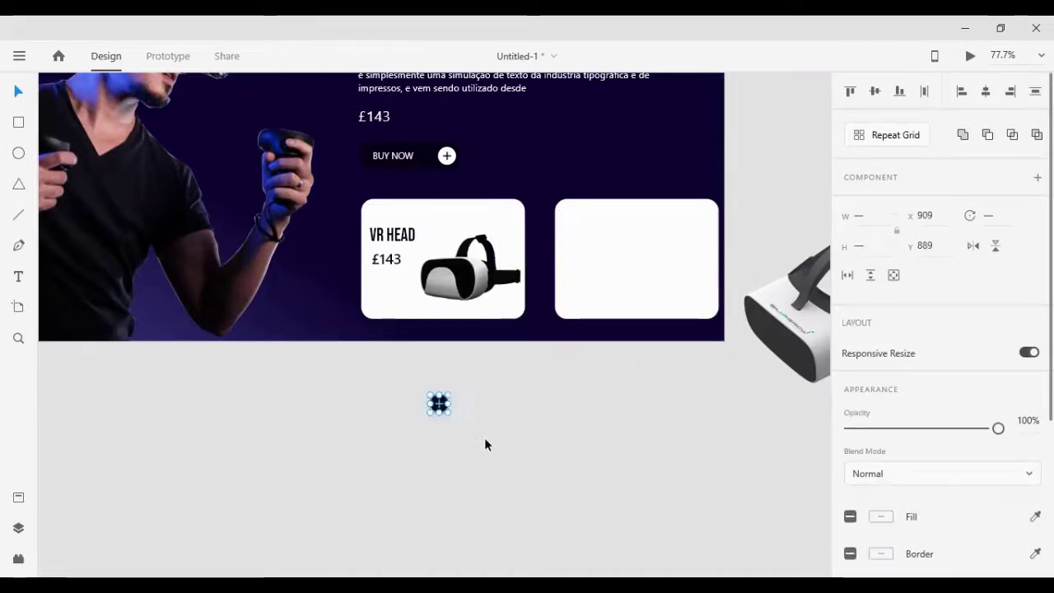
{"action": "key", "text": "ctrl+g"}
{"action": "key", "text": "shift+Up"}
{"action": "key", "text": "shift+Up"}
{"action": "key", "text": "shift+Up"}
{"action": "key", "text": "shift+Up"}
{"action": "key", "text": "shift+Up"}
{"action": "key", "text": "shift+Up"}
{"action": "key", "text": "shift+Up"}
{"action": "key", "text": "shift+Up"}
{"action": "key", "text": "shift+Up"}
{"action": "key", "text": "shift+Up"}
{"action": "key", "text": "shift+Up"}
{"action": "key", "text": "shift+Up"}
{"action": "key", "text": "shift+Up"}
{"action": "key", "text": "shift+Up"}
{"action": "key", "text": "shift+Up"}
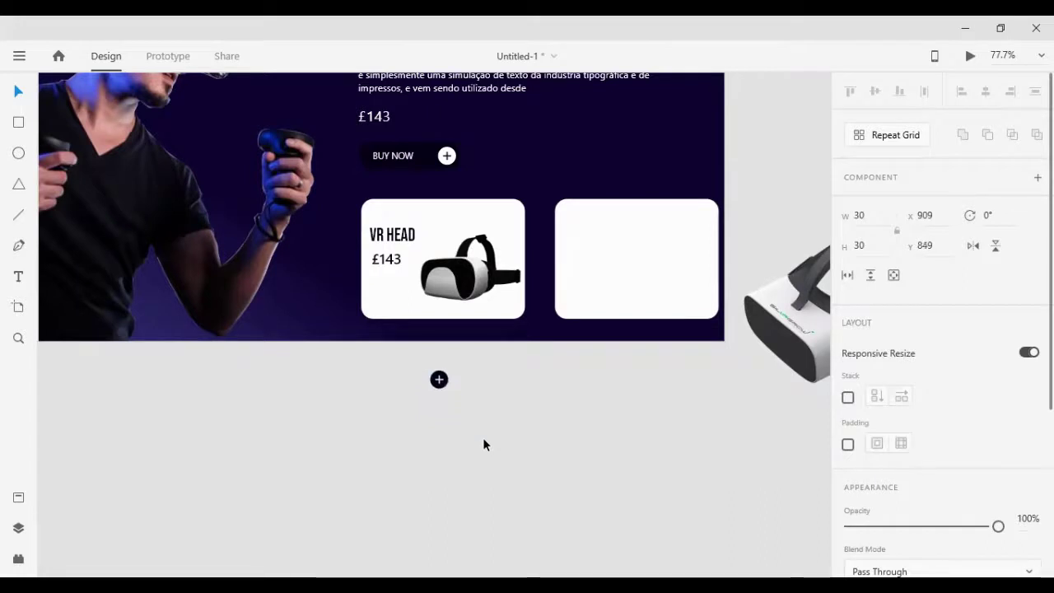
{"action": "key", "text": "shift+Left"}
{"action": "key", "text": "shift+Left"}
{"action": "key", "text": "shift+Left"}
{"action": "key", "text": "shift+Left"}
{"action": "key", "text": "shift+Left"}
{"action": "key", "text": "shift+Left"}
{"action": "key", "text": "shift+Left"}
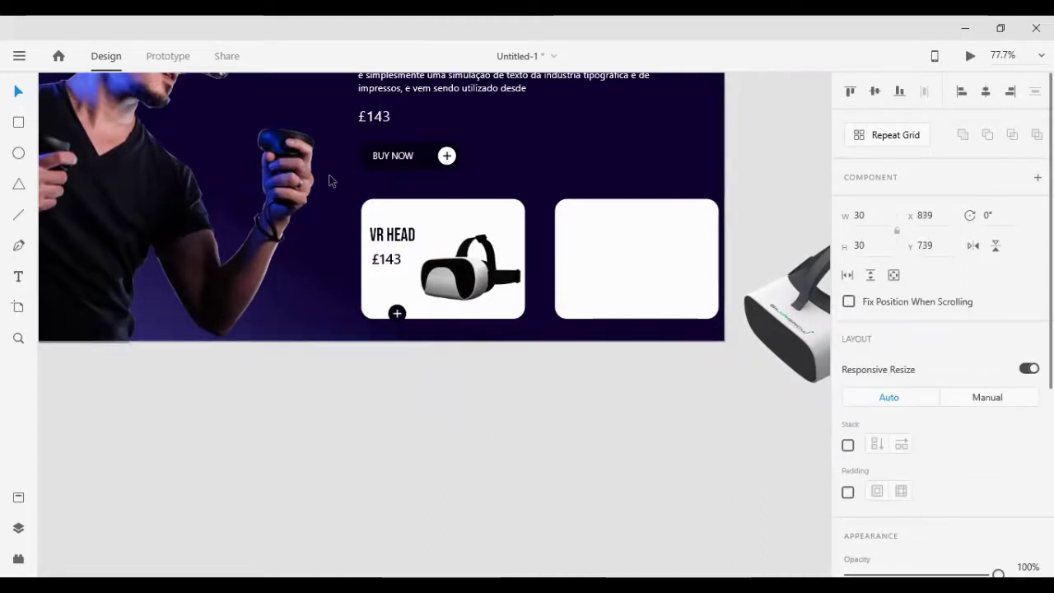
Enlarge the dark plus icon to 47 by 47 and place it over the left card's lower-left corner
{"action": "mouse_move", "coordinate": [387, 304]}
{"action": "left_mouse_down"}
{"action": "mouse_move", "coordinate": [376, 294]}
{"action": "mouse_move", "coordinate": [370, 303]}
{"action": "left_mouse_up"}
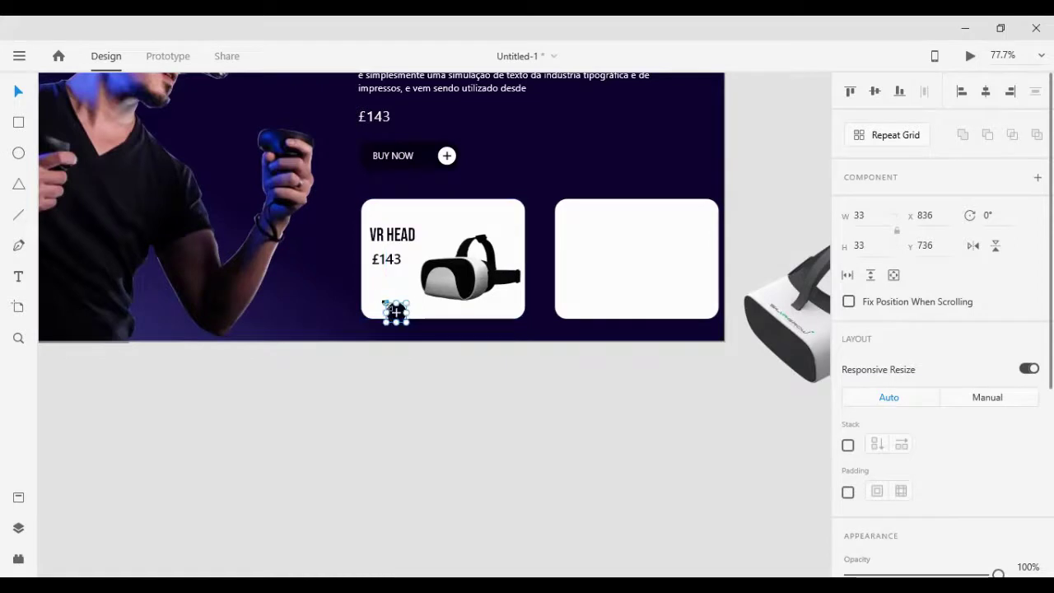
{"action": "key", "text": "shift+Down"}
{"action": "key", "text": "shift+Down"}
{"action": "key", "text": "shift+Down"}
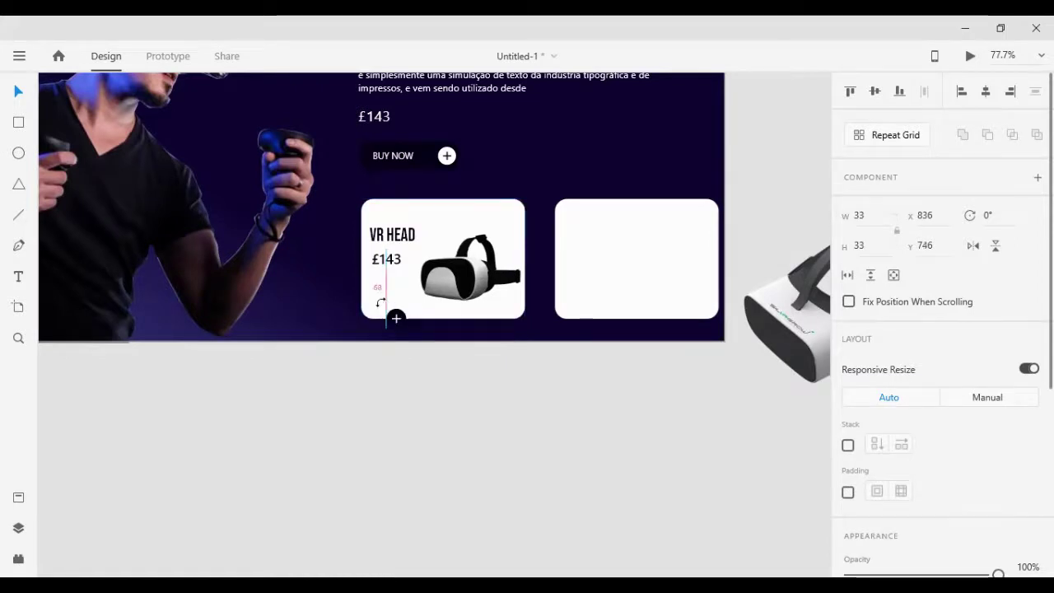
{"action": "key", "text": "shift+Left"}
{"action": "key", "text": "shift+Left"}
{"action": "key", "text": "shift+Left"}
{"action": "key", "text": "shift+Left"}
{"action": "key", "text": "shift+Up"}
{"action": "key", "text": "shift+Up"}
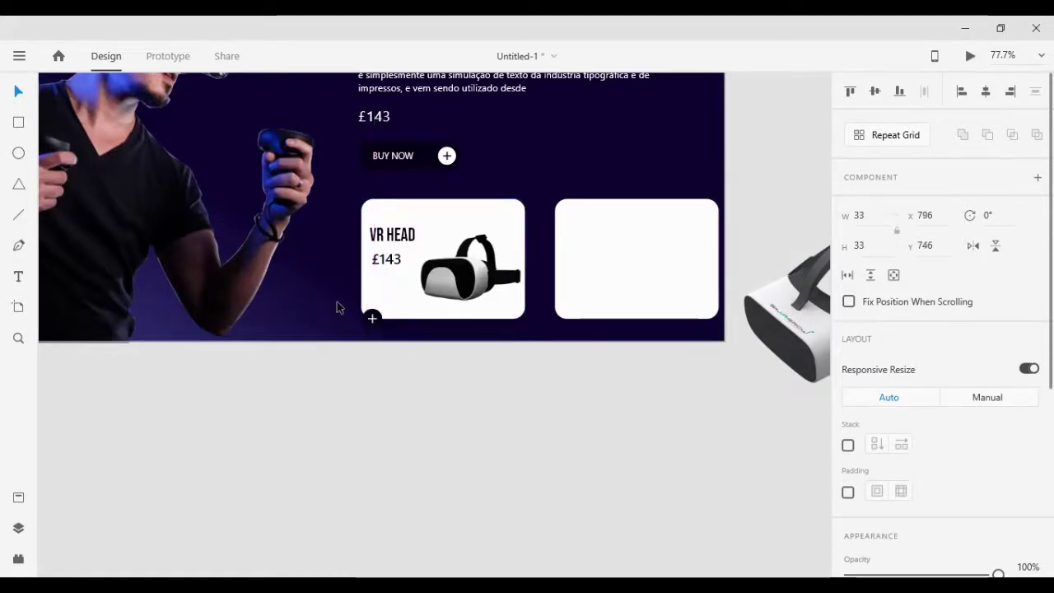
{"action": "left_click_drag", "start_coordinate": [356, 307], "coordinate": [339, 298]}
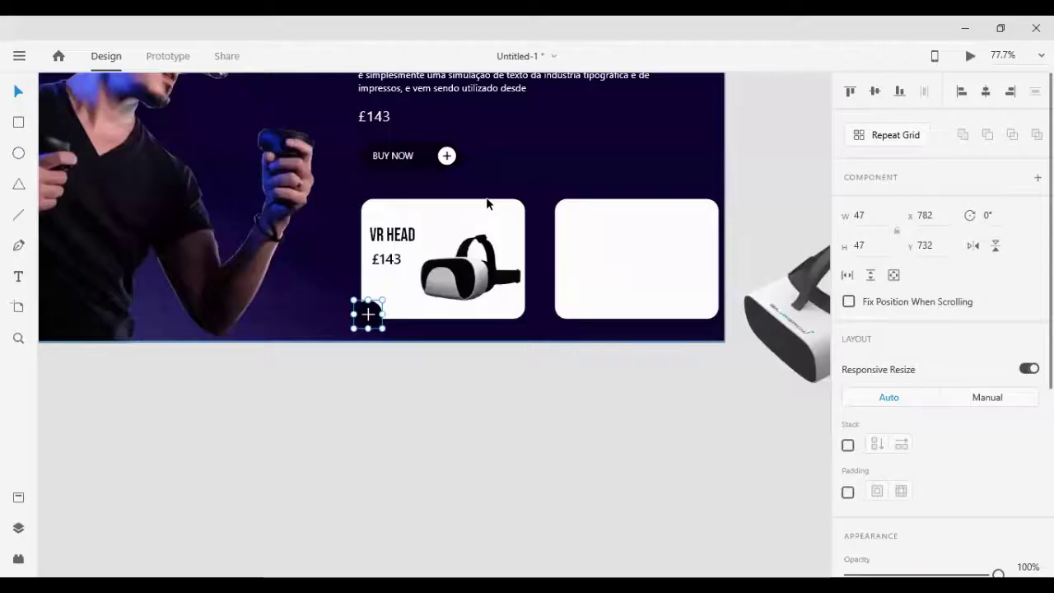
Set the font size of the left card's £143 price to 40
{"action": "left_click", "coordinate": [383, 259]}
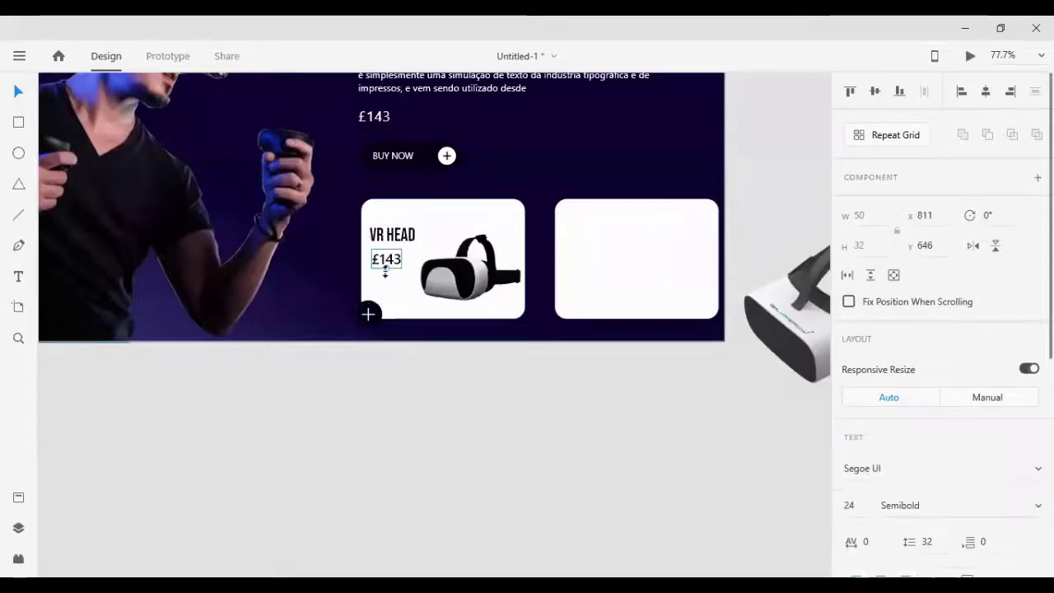
{"action": "left_click", "coordinate": [862, 505]}
{"action": "type", "text": "40"}
{"action": "key", "text": "Return"}
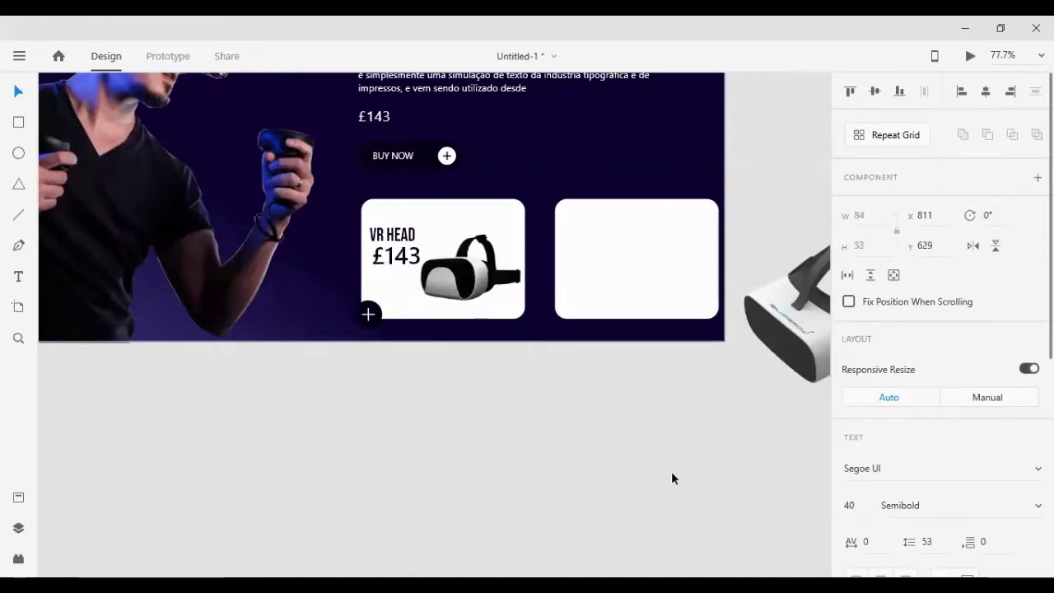
{"action": "left_click", "coordinate": [464, 284]}
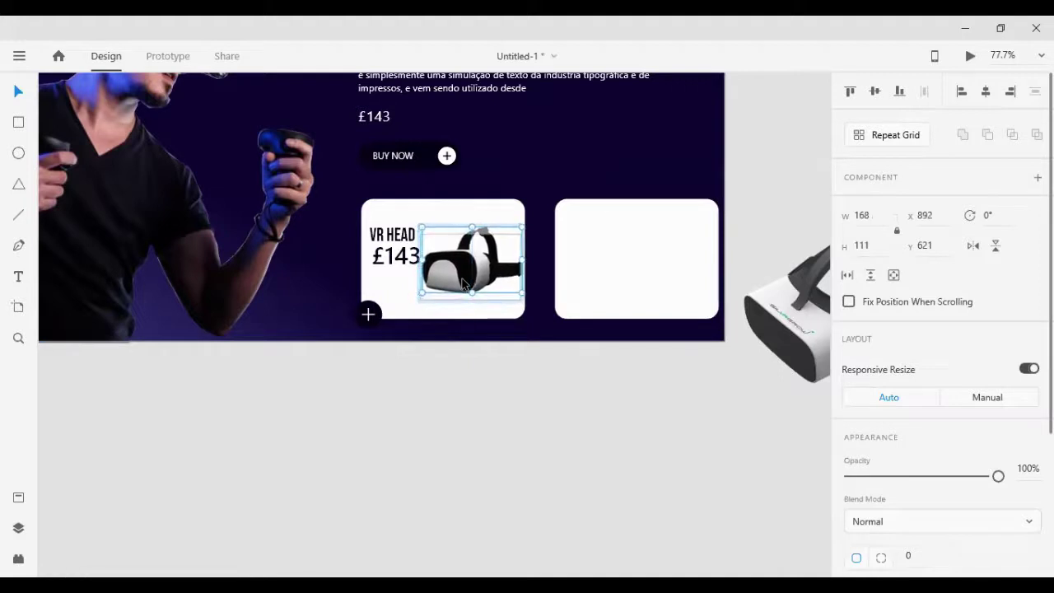
{"action": "left_click", "coordinate": [441, 398]}
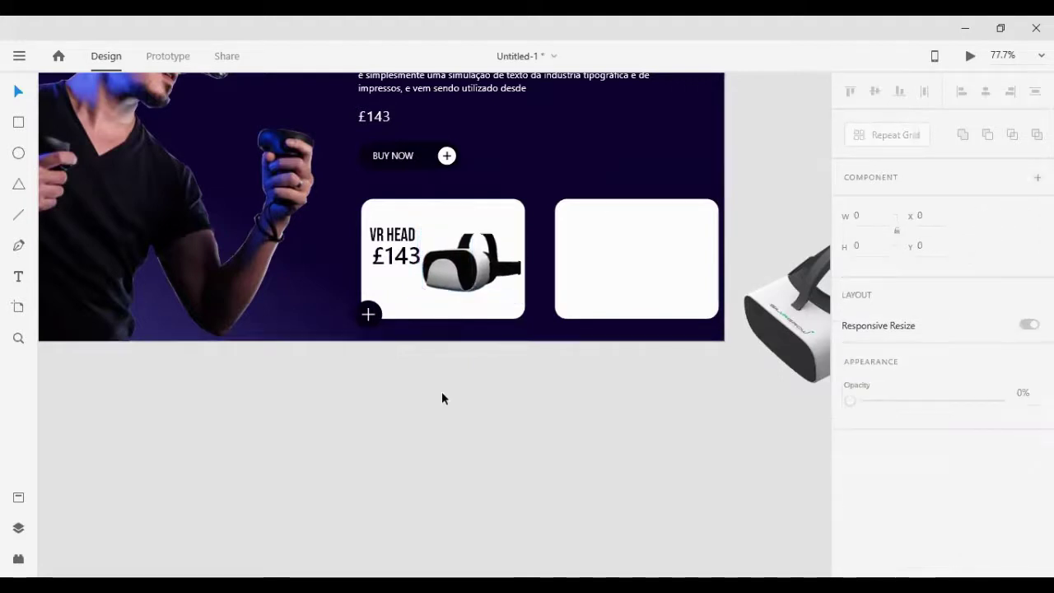
{"action": "key", "text": "ctrl+z"}
{"action": "key", "text": "ctrl+z"}
Nudge the left card's headset image up and slightly to the right, to X 897, Y 601
{"action": "left_click", "coordinate": [457, 332]}
{"action": "left_click", "coordinate": [452, 268]}
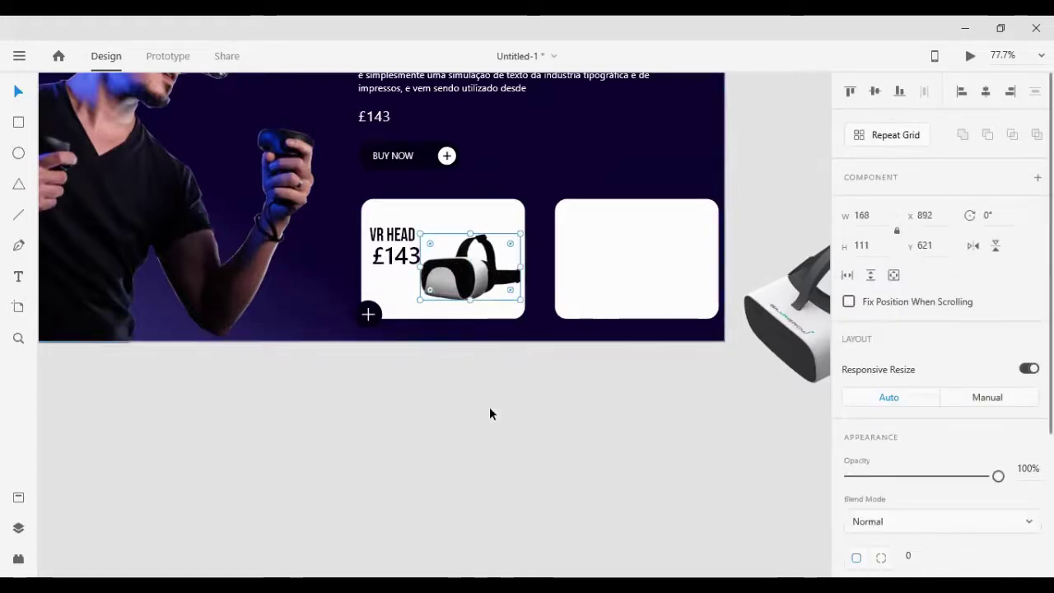
{"action": "key", "text": "shift+Right"}
{"action": "key", "text": "shift+Up"}
{"action": "key", "text": "shift+Up"}
{"action": "key", "text": "Left"}
{"action": "key", "text": "Left"}
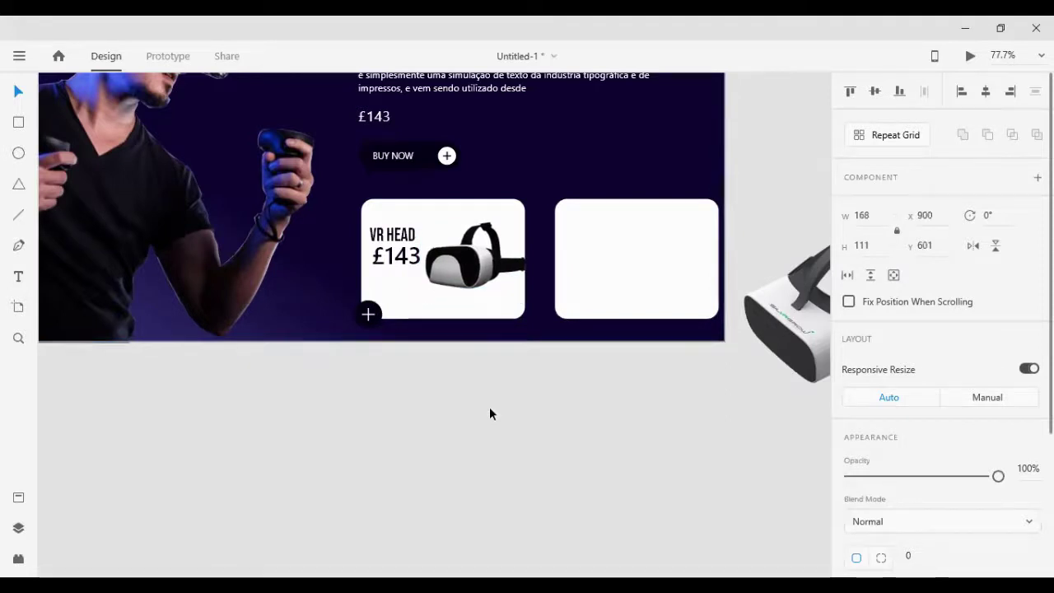
{"action": "key", "text": "Left"}
{"action": "key", "text": "Left"}
{"action": "key", "text": "Left"}
Move the left card's price further below the VR HEAD title and enlarge the title to font size 48
{"action": "scroll", "coordinate": [491, 413], "scroll_direction": "up", "scroll_amount": 1}
{"action": "left_click", "coordinate": [392, 303]}
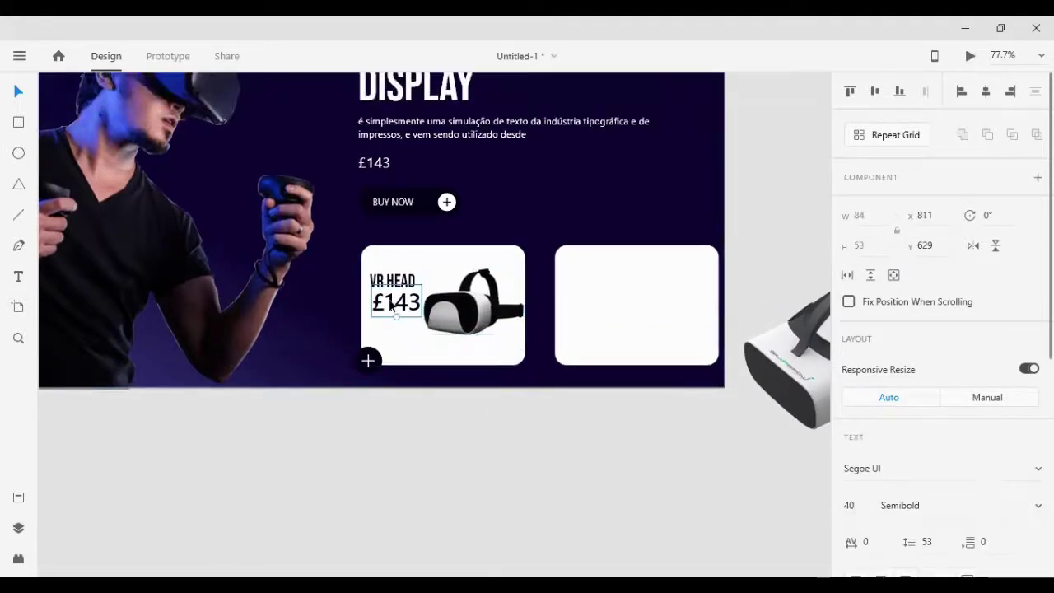
{"action": "left_click_drag", "start_coordinate": [392, 303], "coordinate": [401, 272]}
{"action": "left_click", "coordinate": [395, 285]}
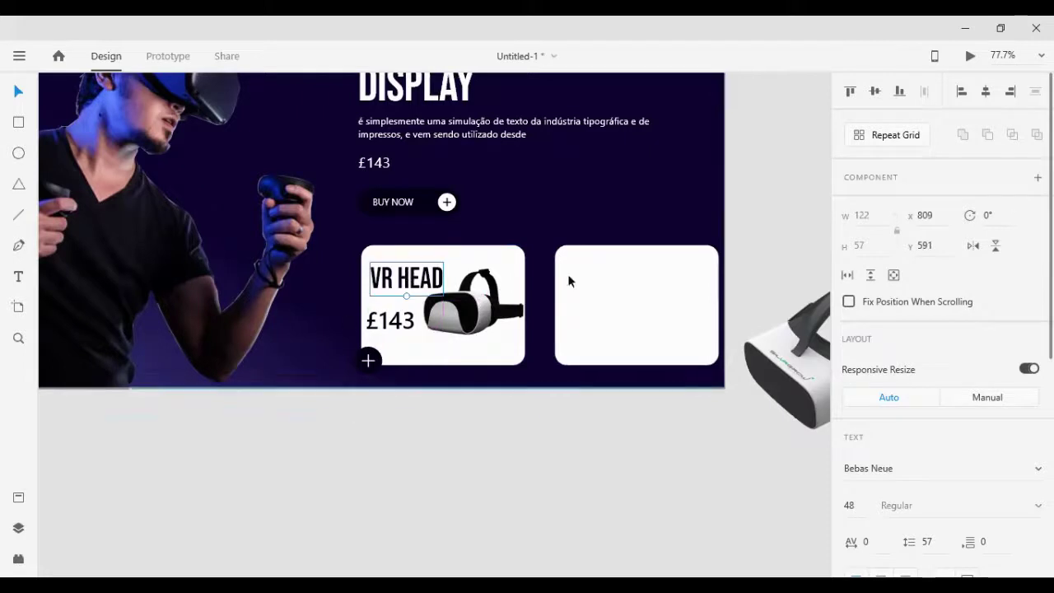
{"action": "left_click", "coordinate": [387, 406]}
Move the headset image down to Y 641, near the left card's lower edge
{"action": "left_click_drag", "start_coordinate": [460, 333], "coordinate": [461, 350]}
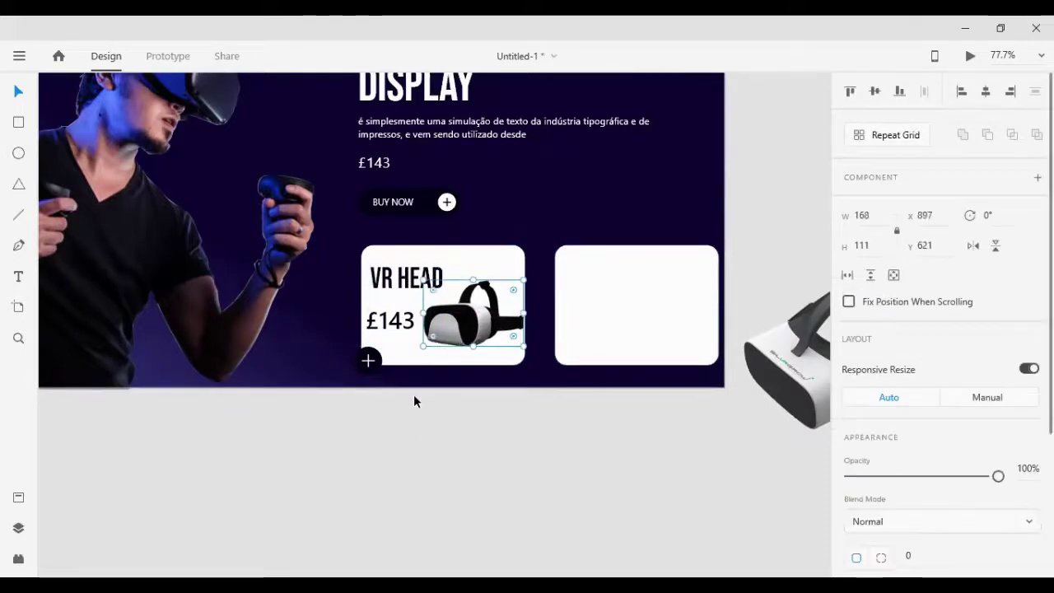
{"action": "left_click", "coordinate": [413, 400]}
{"action": "left_click", "coordinate": [458, 321]}
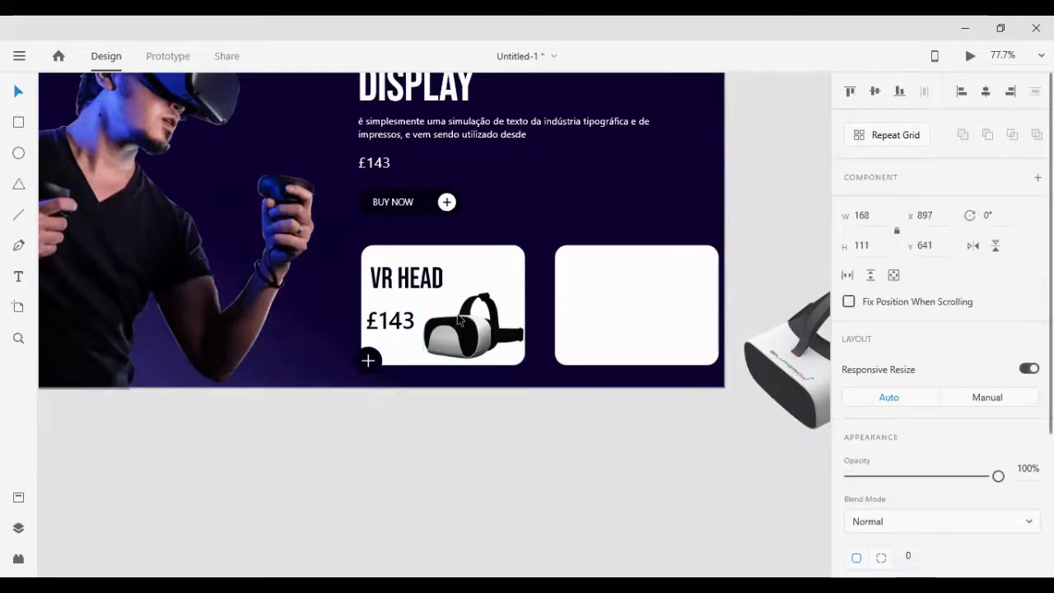
{"action": "left_click", "coordinate": [412, 393]}
Set the left card's price to font size 35 and nudge it right to X 803
{"action": "double_click", "coordinate": [395, 324]}
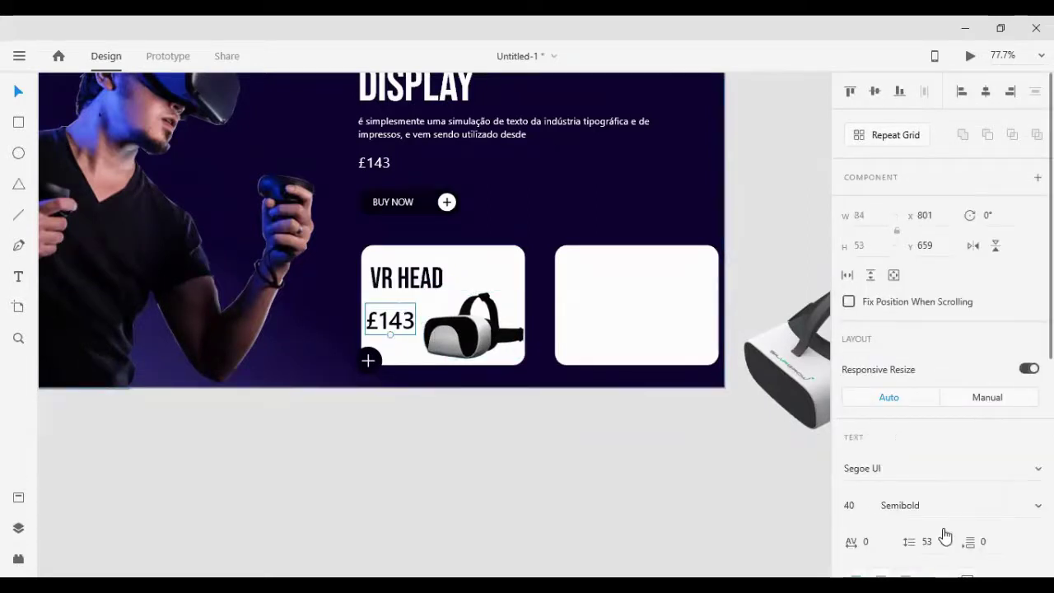
{"action": "left_click", "coordinate": [850, 505]}
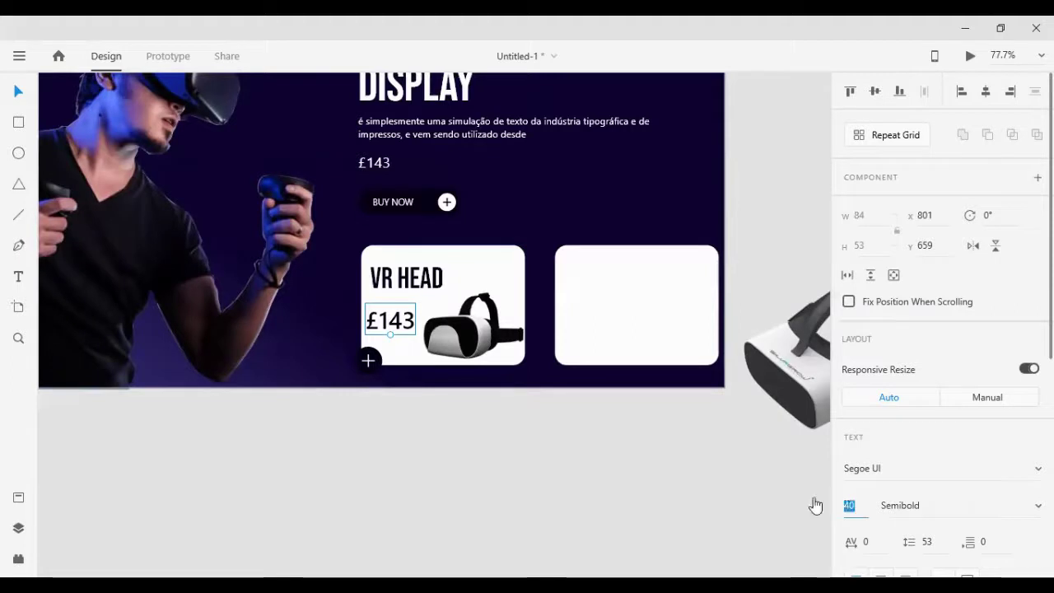
{"action": "type", "text": "35"}
{"action": "left_click", "coordinate": [327, 343]}
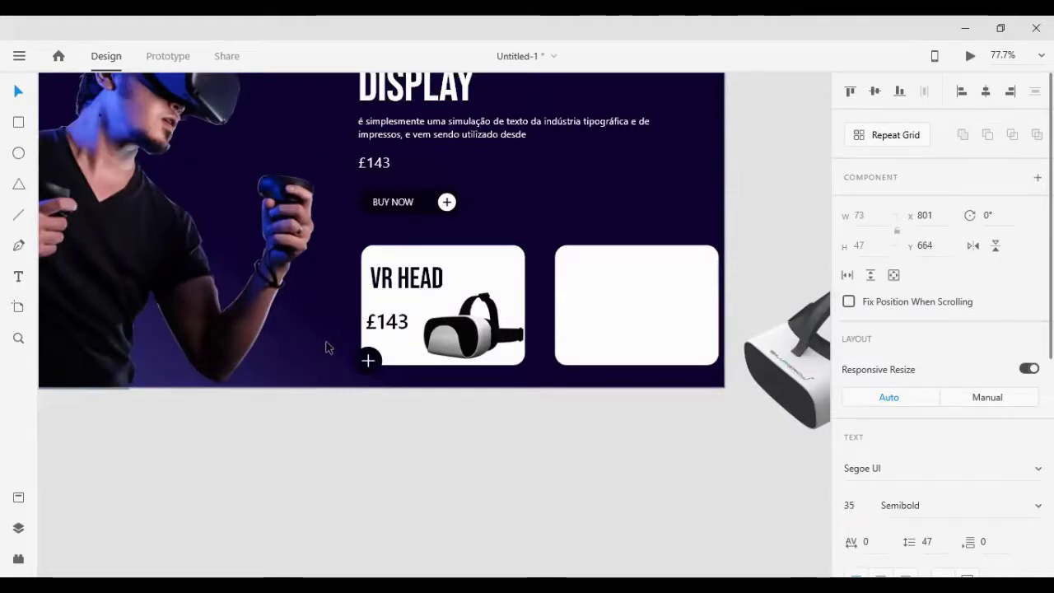
{"action": "left_click", "coordinate": [389, 327]}
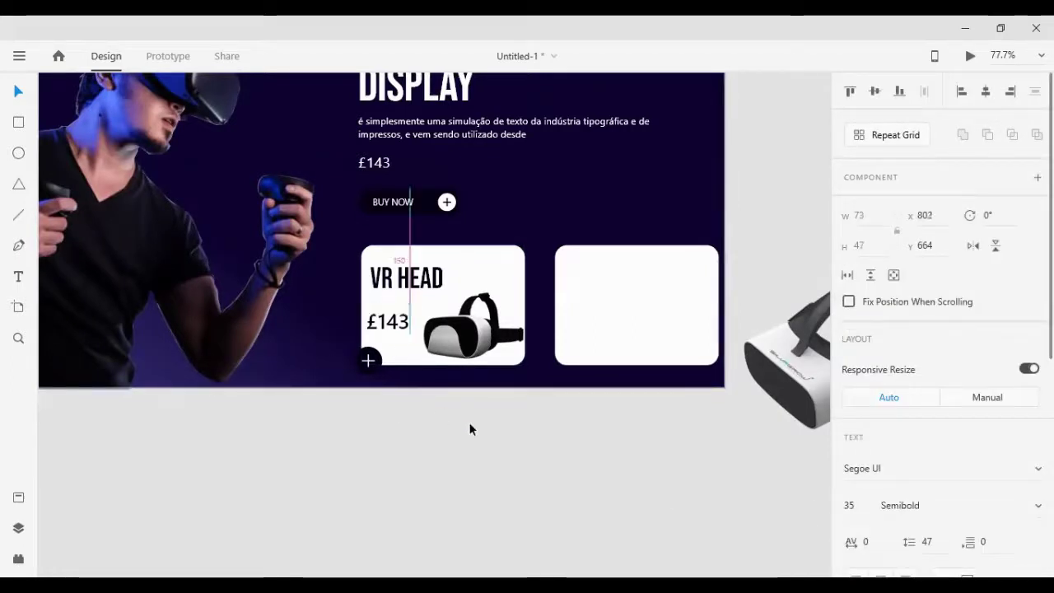
{"action": "key", "text": "Right"}
{"action": "key", "text": "Right"}
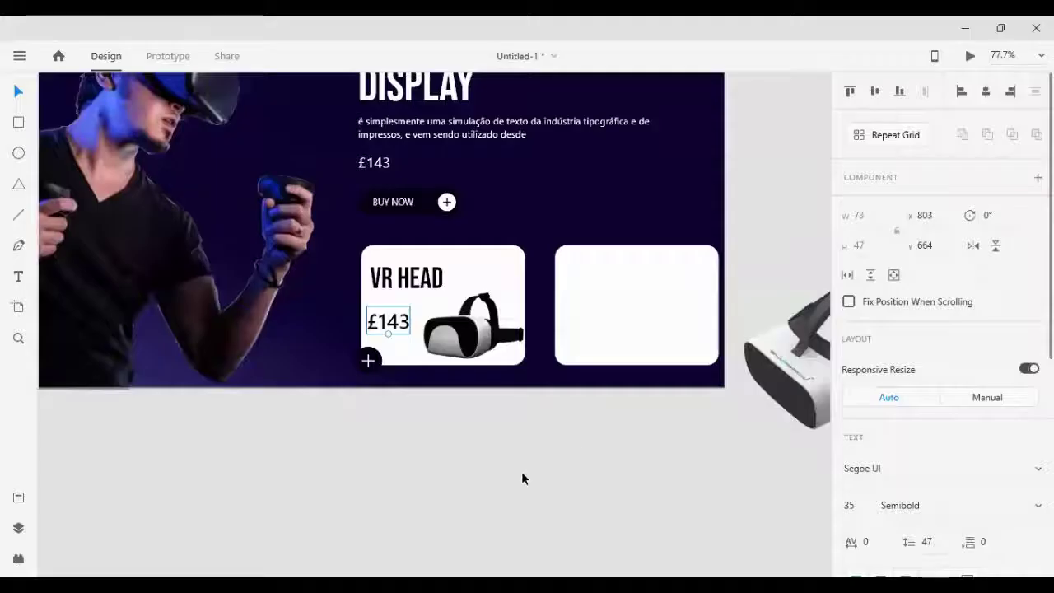
{"action": "left_click", "coordinate": [523, 477]}
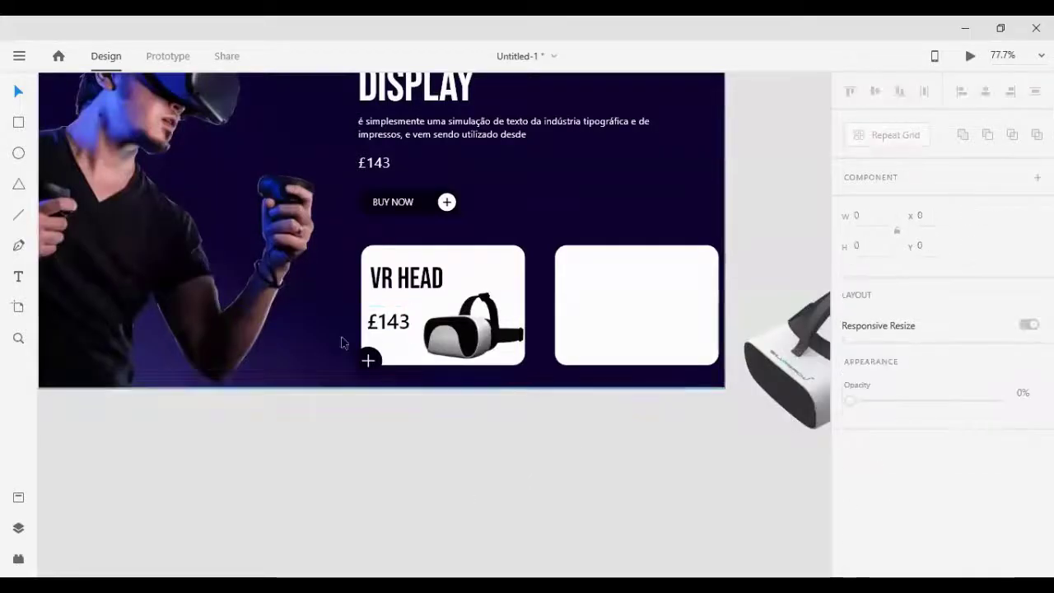
Move the headset image and plus icon off the artboard and delete the left card's price and VR HEAD title
{"action": "left_click_drag", "start_coordinate": [483, 345], "coordinate": [620, 495]}
{"action": "left_click_drag", "start_coordinate": [368, 368], "coordinate": [318, 444]}
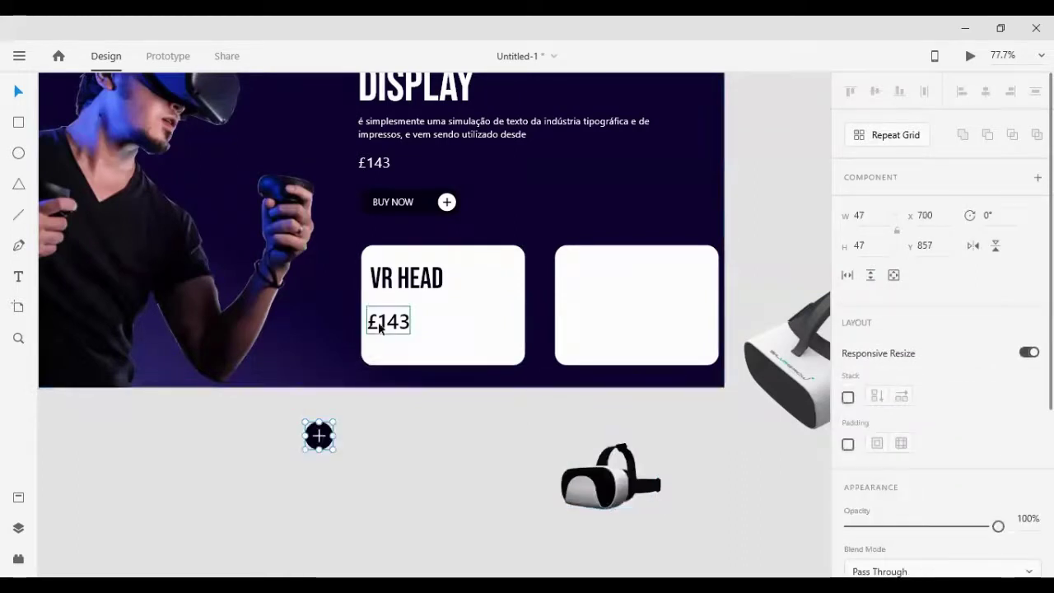
{"action": "left_click", "coordinate": [379, 323]}
{"action": "key", "text": "Delete"}
{"action": "left_click", "coordinate": [408, 284]}
{"action": "key", "text": "Delete"}
Delete the right card and widen the remaining card to 606, reaching the artboard's right edge
{"action": "left_click", "coordinate": [487, 330]}
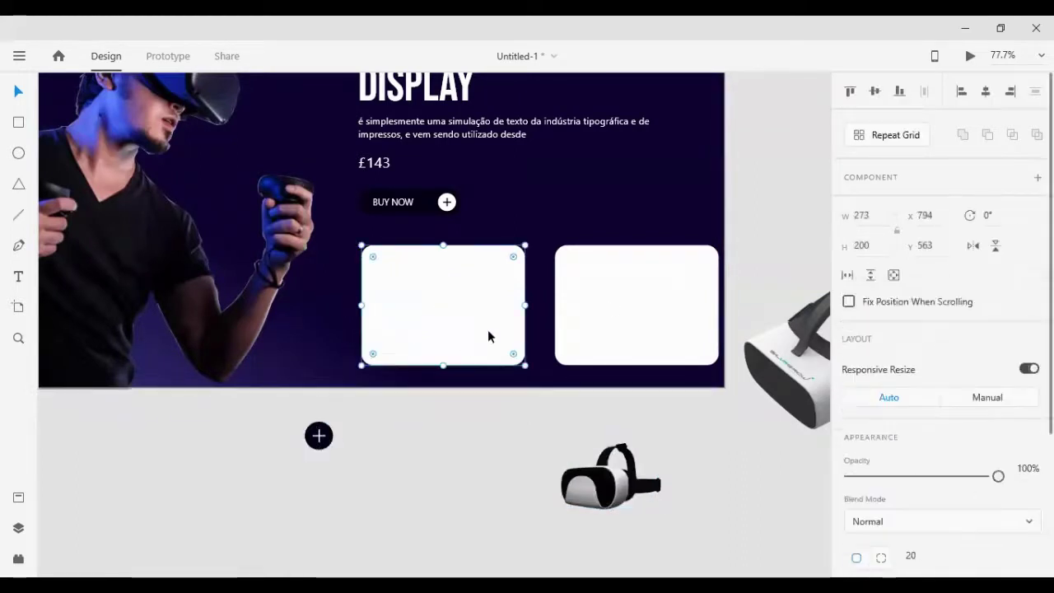
{"action": "left_click", "coordinate": [612, 301]}
{"action": "key", "text": "Delete"}
{"action": "left_click", "coordinate": [450, 287]}
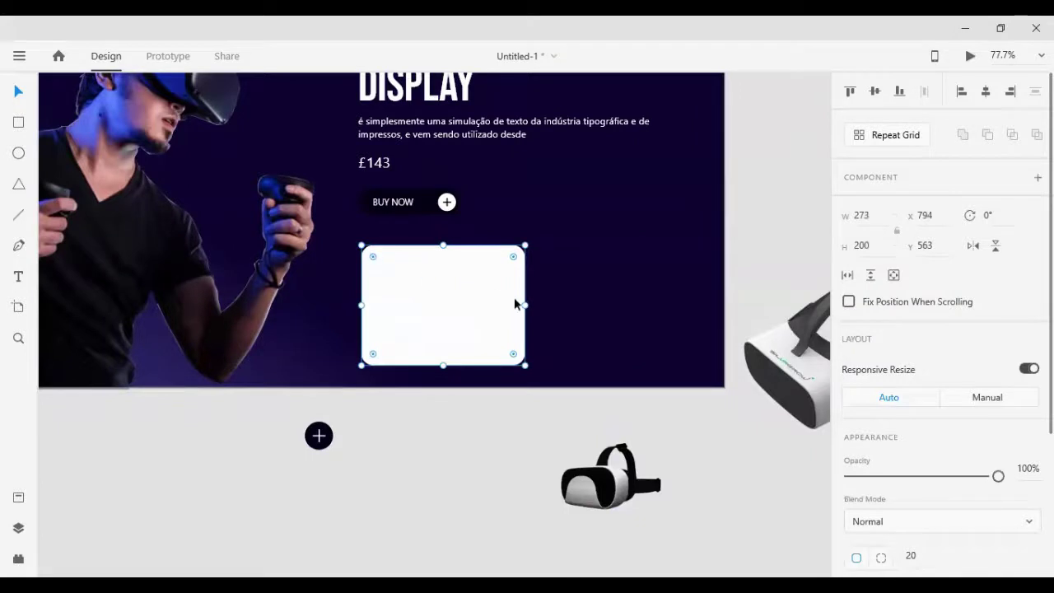
{"action": "left_click_drag", "start_coordinate": [525, 304], "coordinate": [725, 313]}
Give the wide card individual corner radii of 20, 0, 0 and 20, squaring its two right corners
{"action": "scroll", "coordinate": [864, 497], "scroll_direction": "down", "scroll_amount": 3}
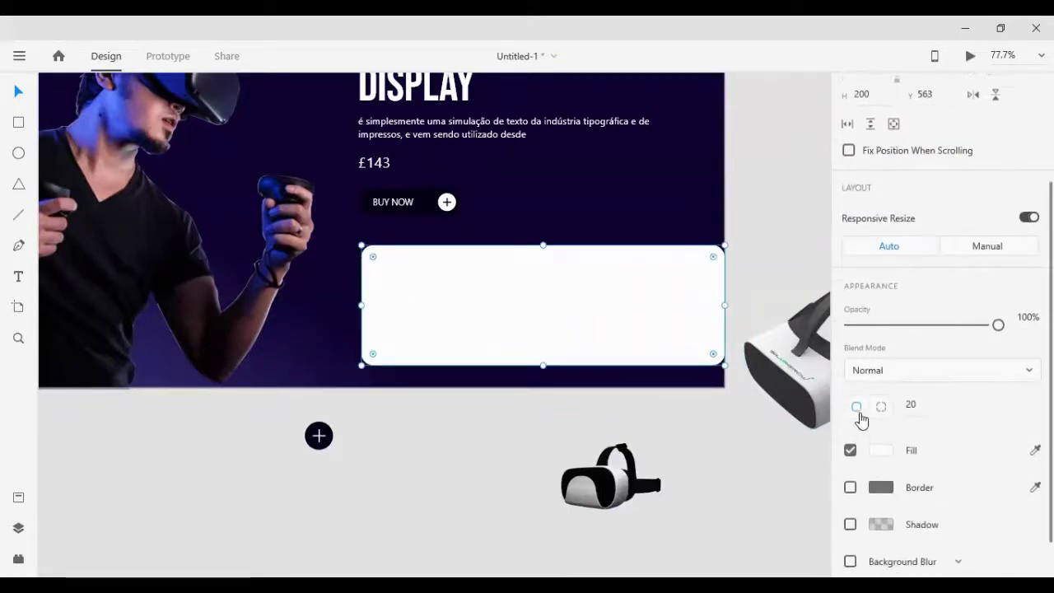
{"action": "left_click", "coordinate": [882, 408]}
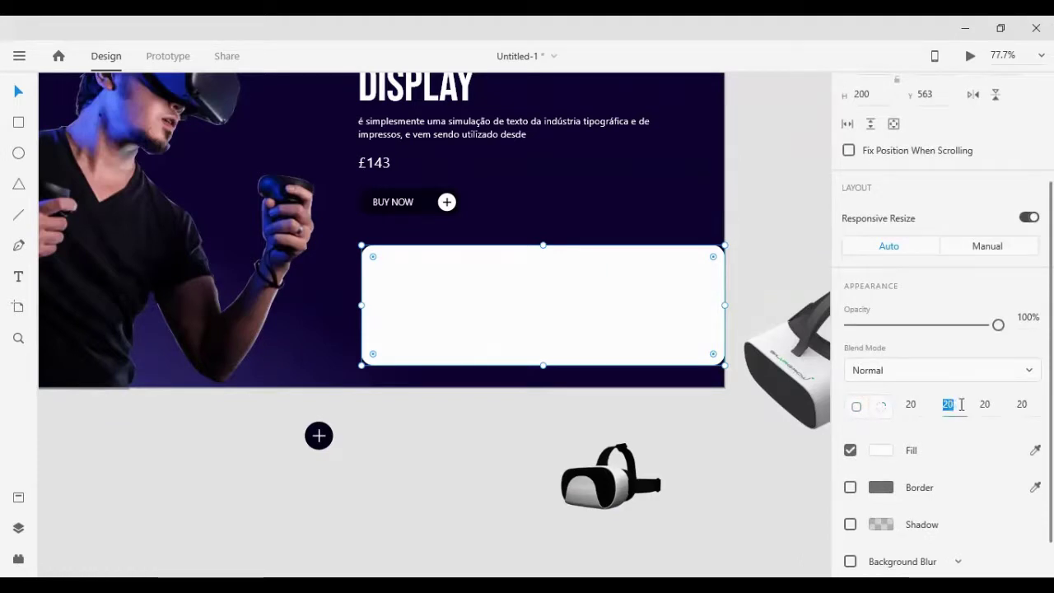
{"action": "key", "text": "Return"}
{"action": "left_click", "coordinate": [993, 404]}
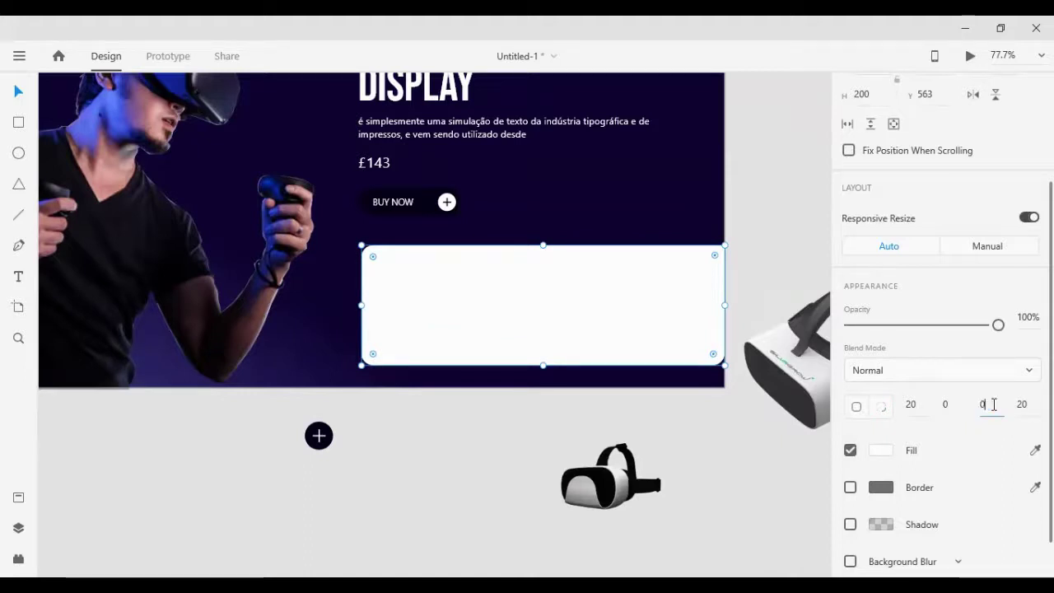
{"action": "key", "text": "Return"}
{"action": "left_click", "coordinate": [658, 419]}
Apply a background blur to the wide card with amount 50 and a higher brightness
{"action": "left_click", "coordinate": [603, 330]}
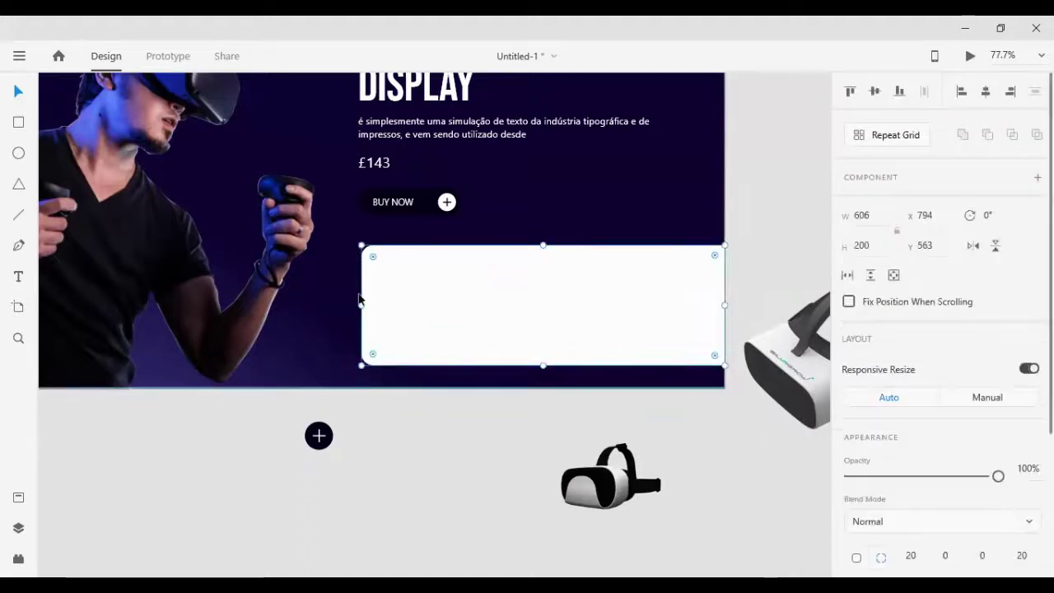
{"action": "scroll", "coordinate": [912, 449], "scroll_direction": "down", "scroll_amount": 5}
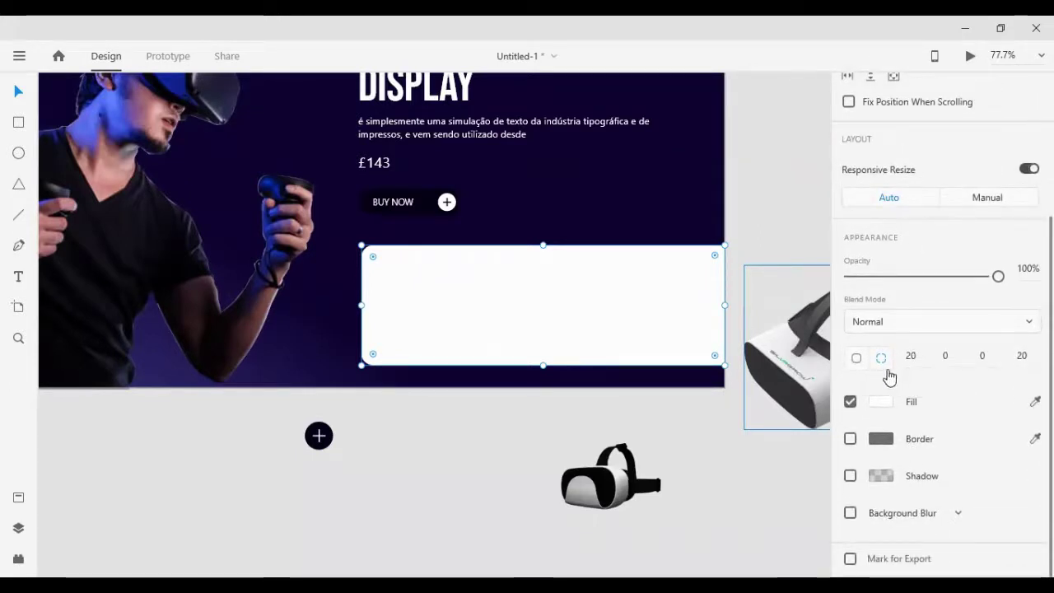
{"action": "left_click", "coordinate": [850, 513]}
{"action": "scroll", "coordinate": [984, 420], "scroll_direction": "down", "scroll_amount": 2}
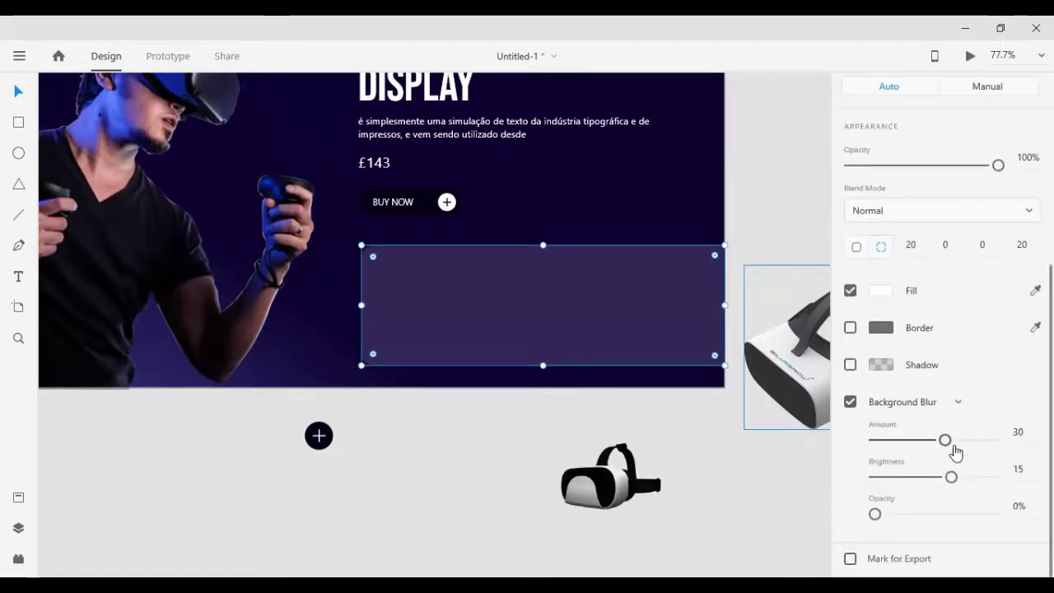
{"action": "left_click_drag", "start_coordinate": [949, 448], "coordinate": [1028, 454]}
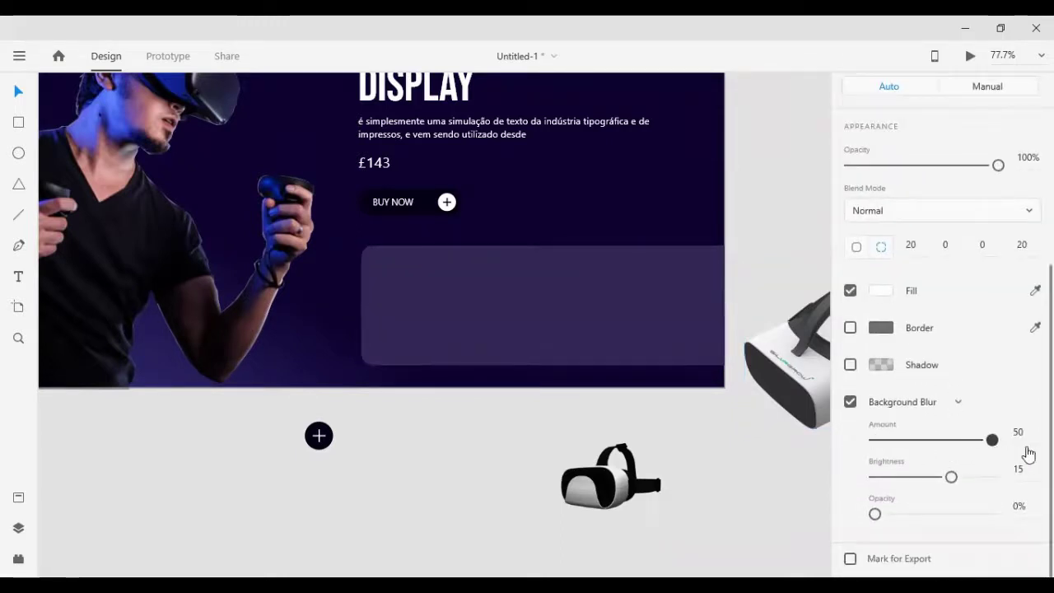
{"action": "mouse_move", "coordinate": [950, 484]}
{"action": "left_mouse_down"}
{"action": "mouse_move", "coordinate": [914, 486]}
{"action": "mouse_move", "coordinate": [981, 489]}
{"action": "mouse_move", "coordinate": [955, 494]}
{"action": "left_mouse_up"}
Move the headset image from below the artboard onto the left half of the translucent card
{"action": "left_click", "coordinate": [697, 482]}
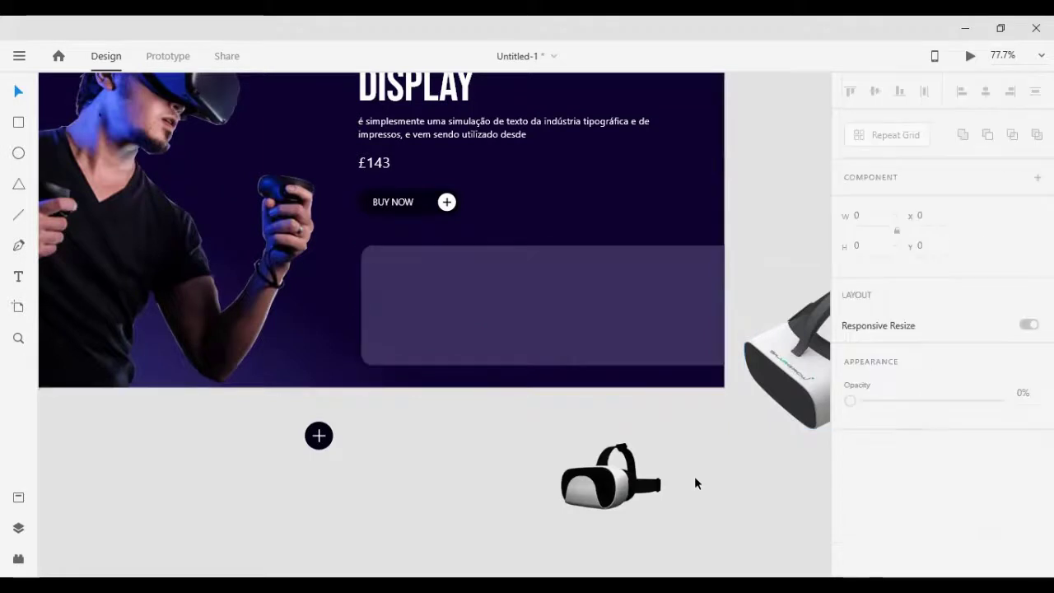
{"action": "left_click_drag", "start_coordinate": [572, 476], "coordinate": [434, 288]}
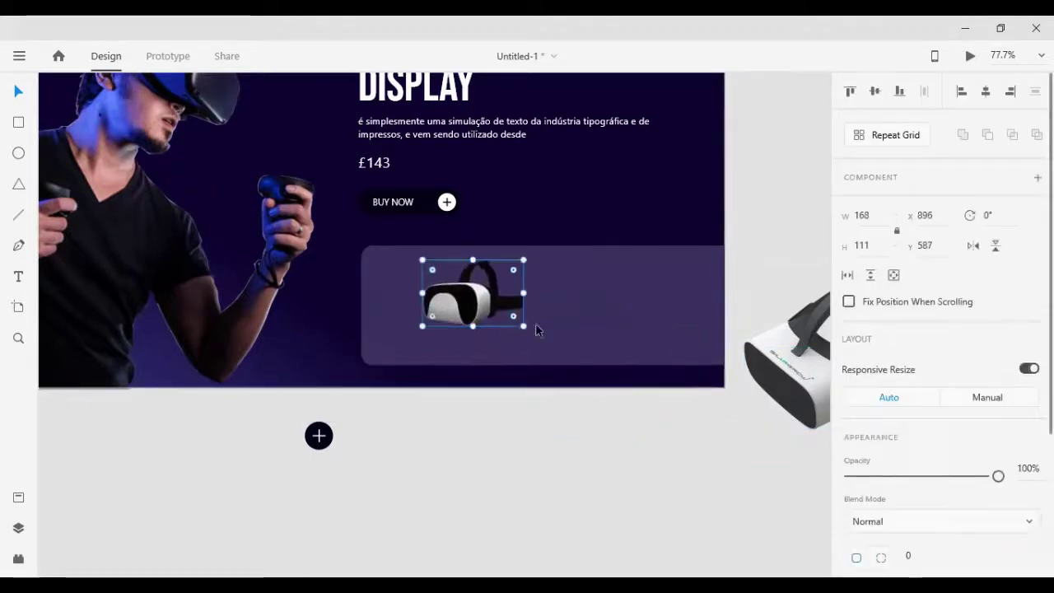
Move the white headset with controller onto the card's right half, scale it to 154 × 120, and shift the first headset slightly left
{"action": "left_click_drag", "start_coordinate": [742, 366], "coordinate": [614, 284]}
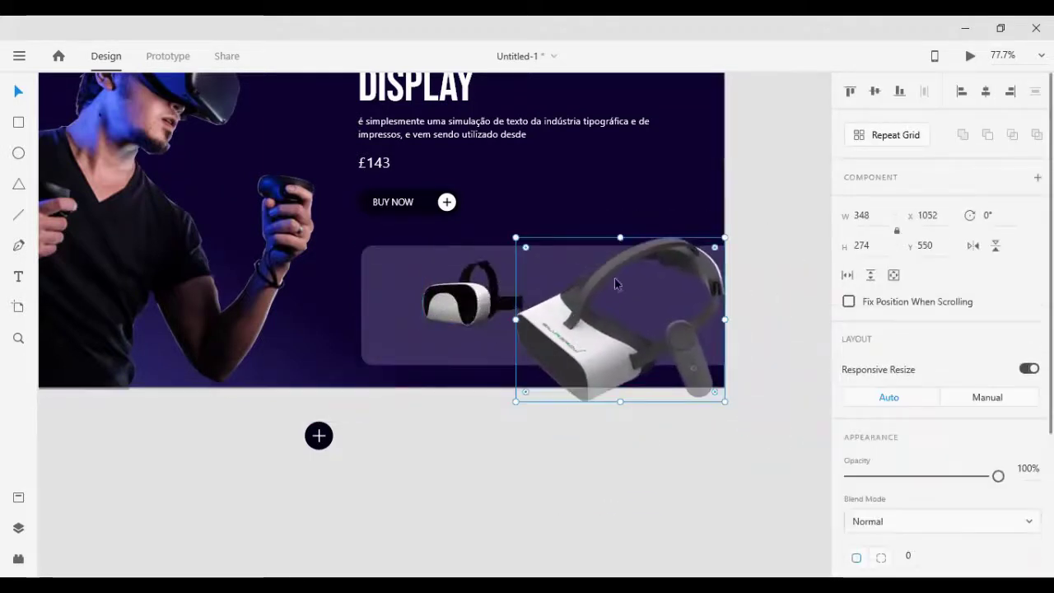
{"action": "left_click_drag", "start_coordinate": [725, 237], "coordinate": [666, 286]}
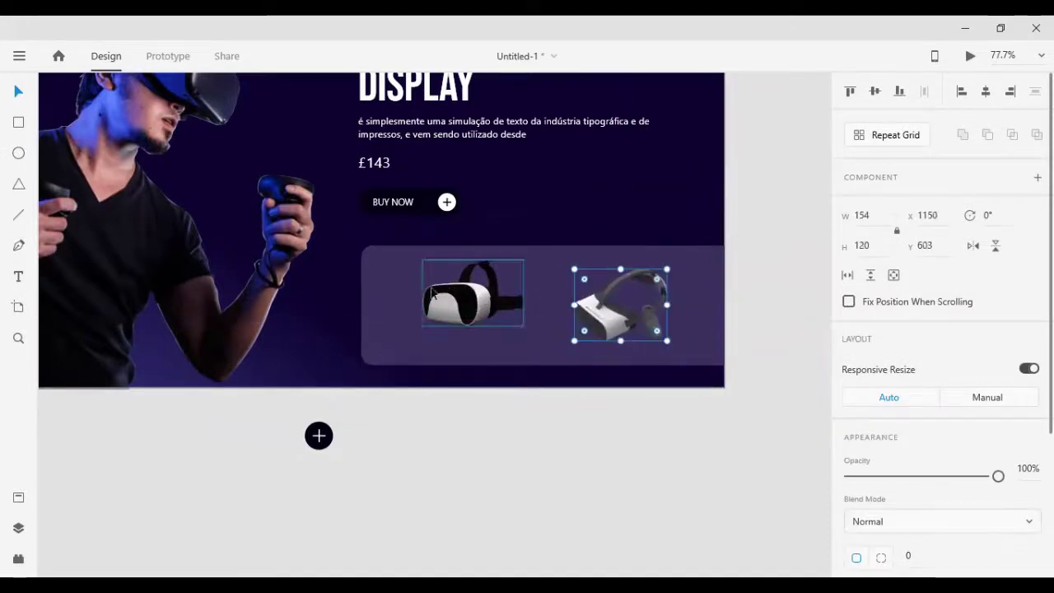
{"action": "left_click_drag", "start_coordinate": [426, 294], "coordinate": [407, 297]}
{"action": "left_click", "coordinate": [610, 298]}
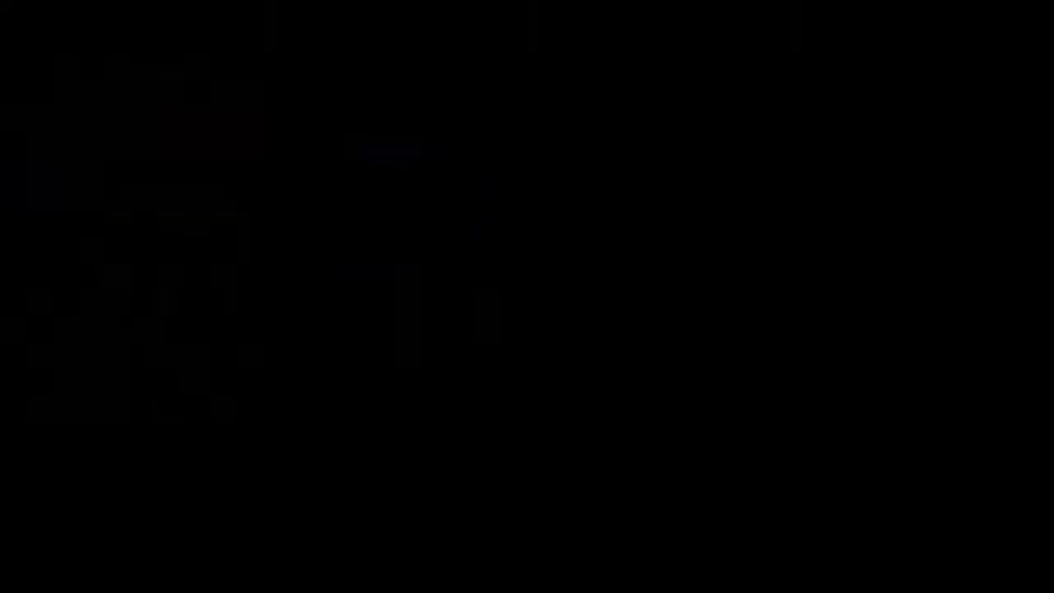
Move the large white headset images beside the artboard closer to the black headset image
{"action": "scroll", "coordinate": [524, 439], "scroll_direction": "right", "scroll_amount": 5}
{"action": "scroll", "coordinate": [434, 429], "scroll_direction": "right", "scroll_amount": 7}
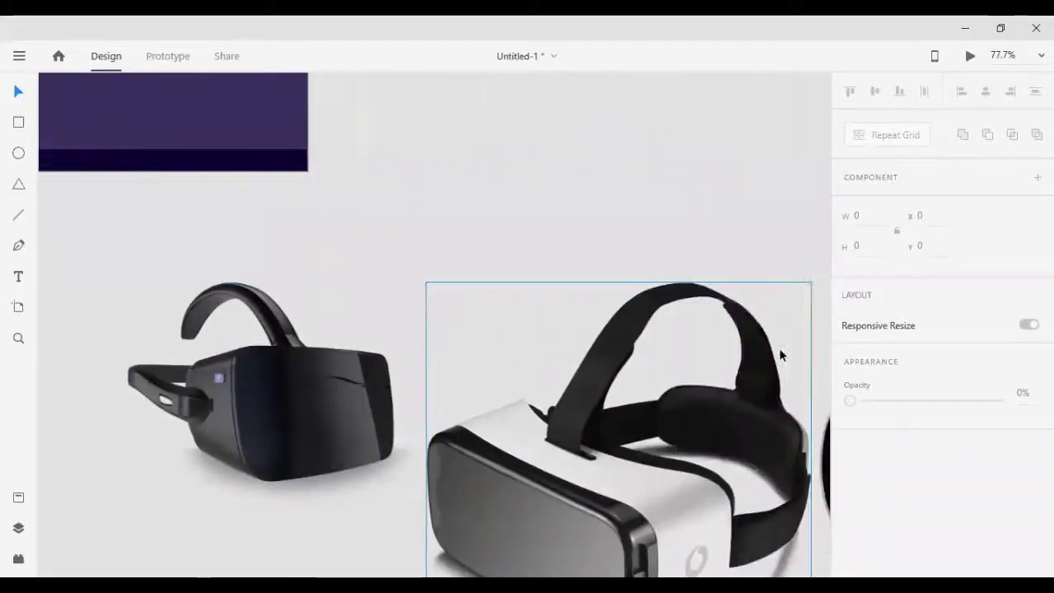
{"action": "left_click_drag", "start_coordinate": [675, 460], "coordinate": [314, 360]}
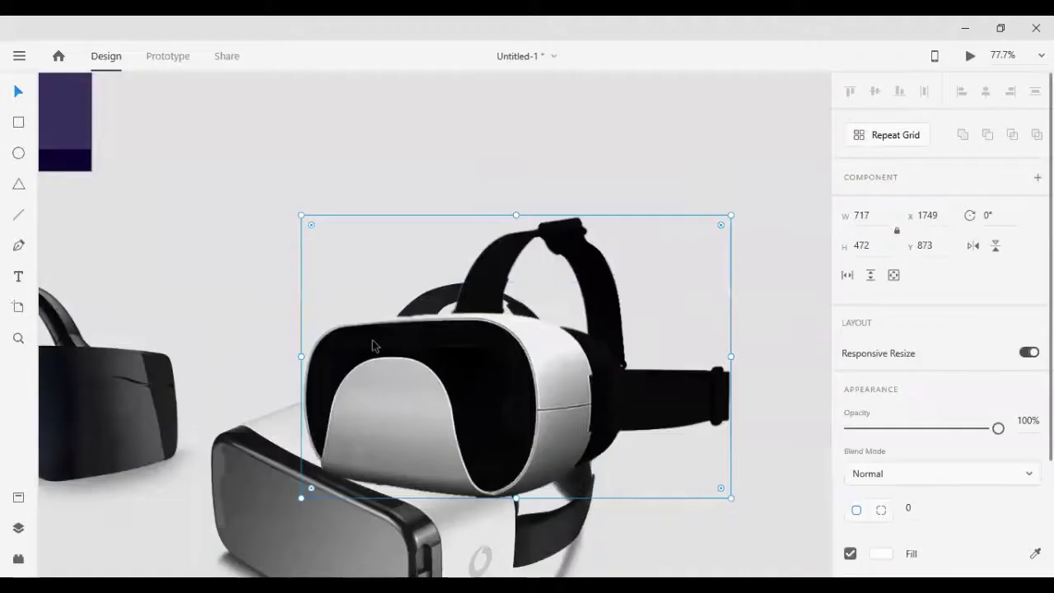
{"action": "left_click_drag", "start_coordinate": [373, 344], "coordinate": [276, 305]}
Move the black headset image onto the left part of the translucent card and scale it to 182 × 139
{"action": "scroll", "coordinate": [203, 448], "scroll_direction": "left", "scroll_amount": 5}
{"action": "scroll", "coordinate": [213, 414], "scroll_direction": "left", "scroll_amount": 5}
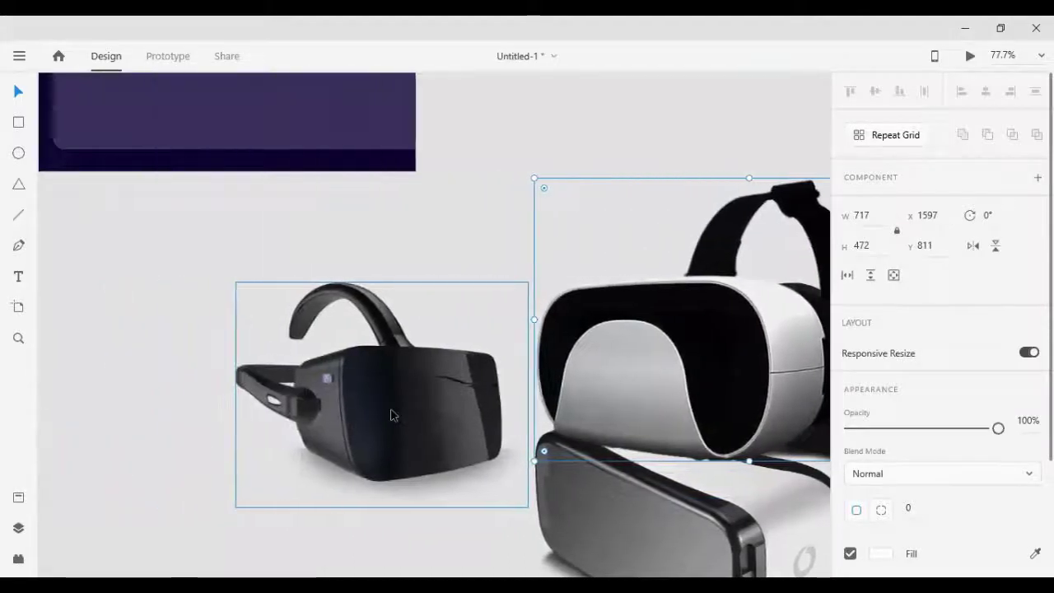
{"action": "left_click_drag", "start_coordinate": [415, 425], "coordinate": [314, 213]}
{"action": "left_click", "coordinate": [630, 375]}
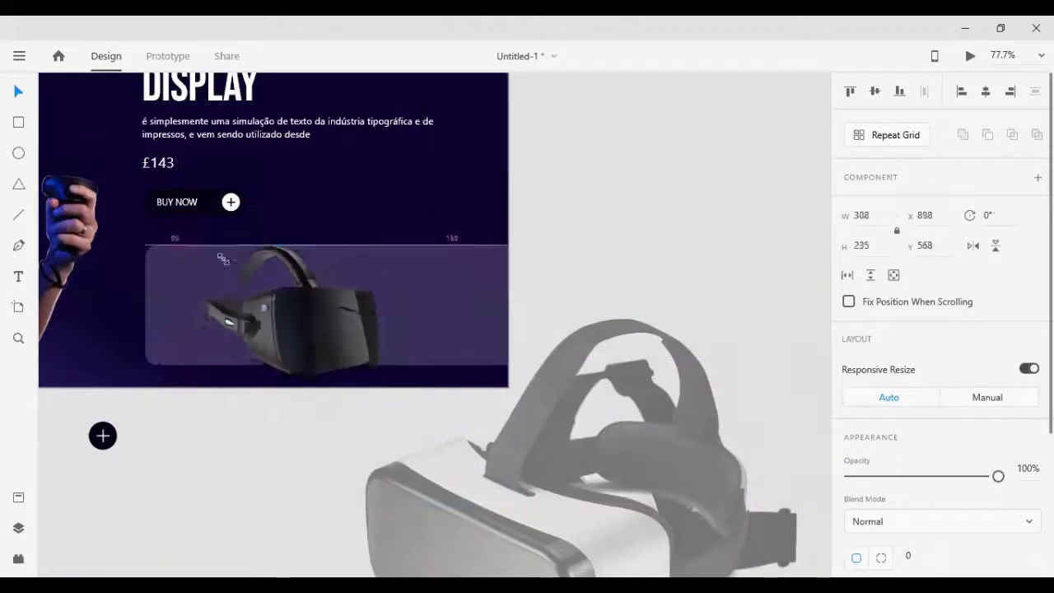
{"action": "left_click_drag", "start_coordinate": [300, 306], "coordinate": [211, 298]}
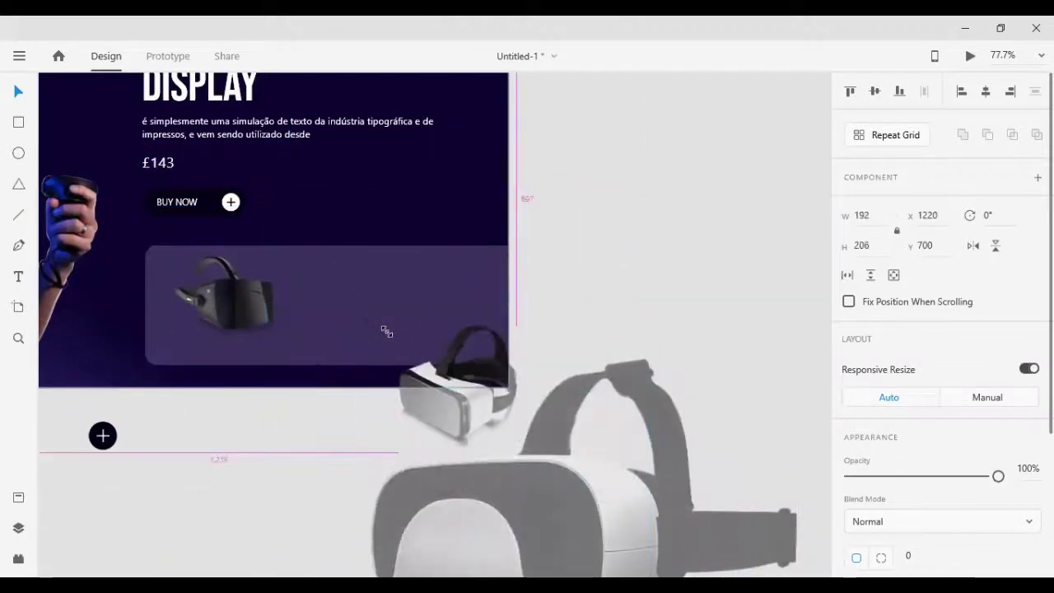
Place the open-strap white headset in the card's middle, and scale the other white headset to 145 × 96 at its right end
{"action": "left_click_drag", "start_coordinate": [384, 327], "coordinate": [354, 332]}
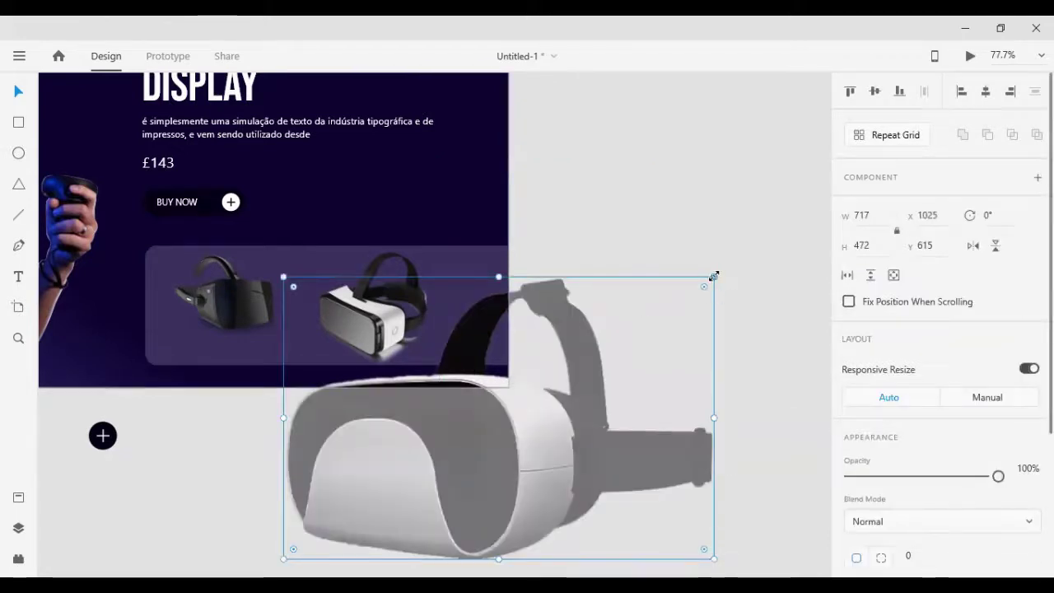
{"action": "left_click_drag", "start_coordinate": [714, 276], "coordinate": [543, 391]}
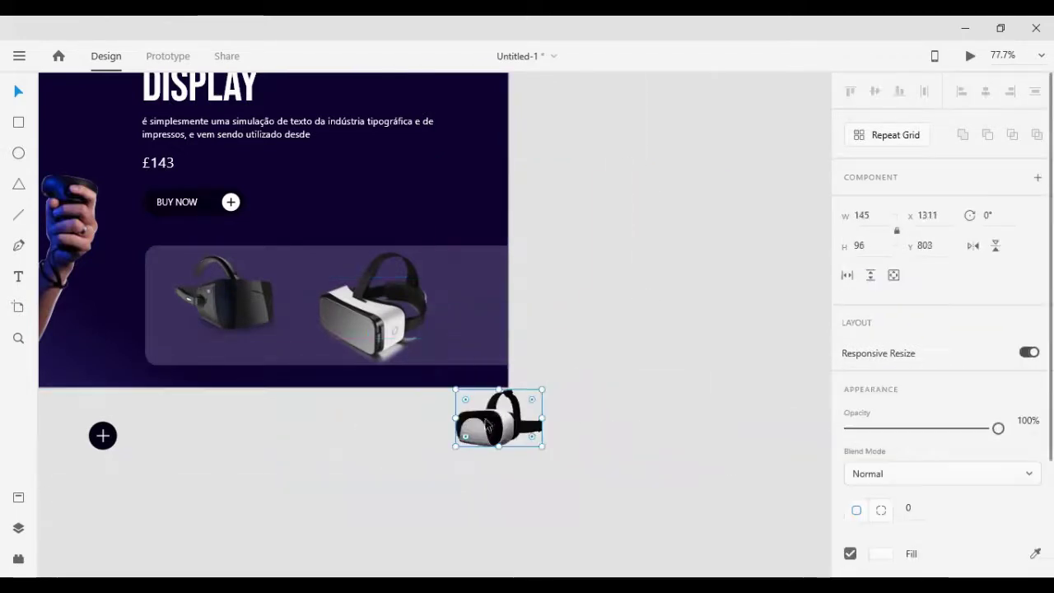
{"action": "left_click_drag", "start_coordinate": [470, 411], "coordinate": [508, 333]}
Scale the middle headset down to 102 × 110 and the black headset down to 118 × 91
{"action": "left_click", "coordinate": [355, 286]}
{"action": "left_click_drag", "start_coordinate": [427, 262], "coordinate": [368, 291]}
{"action": "left_click", "coordinate": [250, 316]}
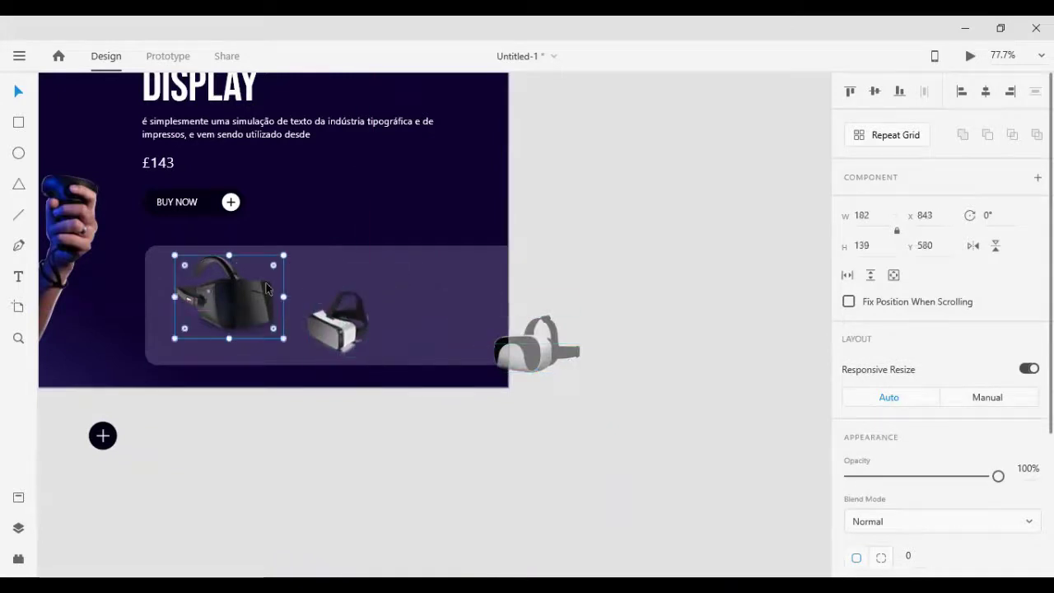
{"action": "left_click_drag", "start_coordinate": [284, 256], "coordinate": [221, 315]}
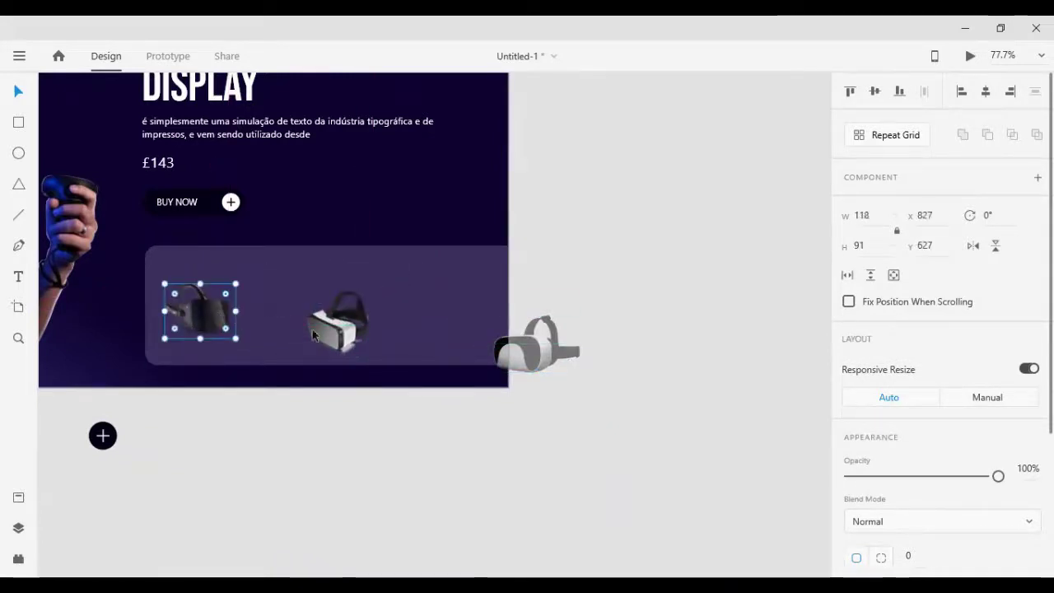
Align the three headset images on their vertical centres and distribute them evenly in a horizontal row
{"action": "left_click", "coordinate": [339, 326]}
{"action": "left_click", "coordinate": [523, 354], "text": "shift"}
{"action": "left_click", "coordinate": [202, 313], "text": "shift"}
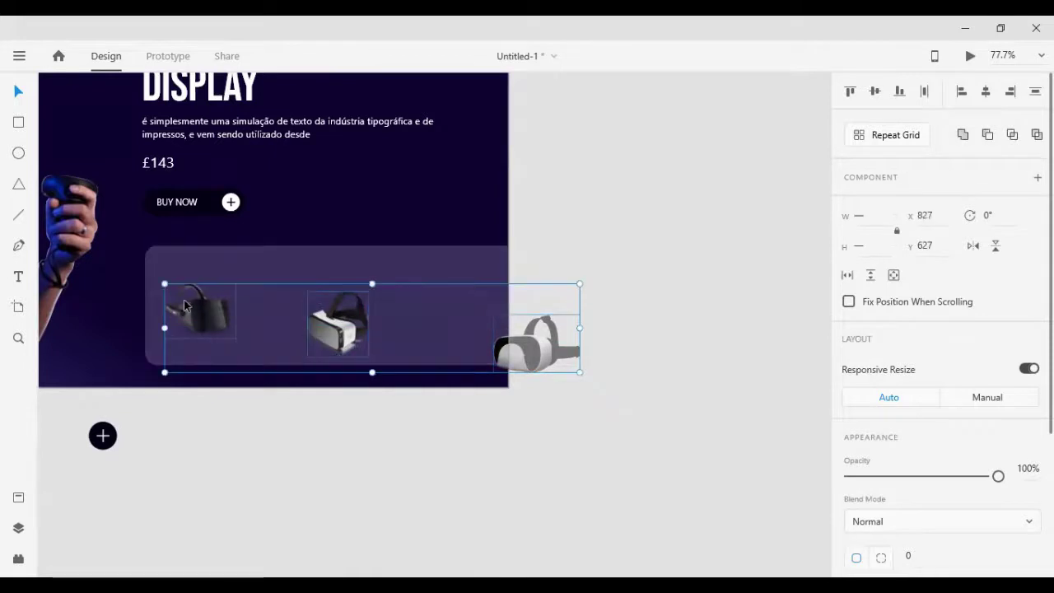
{"action": "left_click", "coordinate": [877, 92]}
{"action": "left_click", "coordinate": [924, 91]}
{"action": "key", "text": "Escape"}
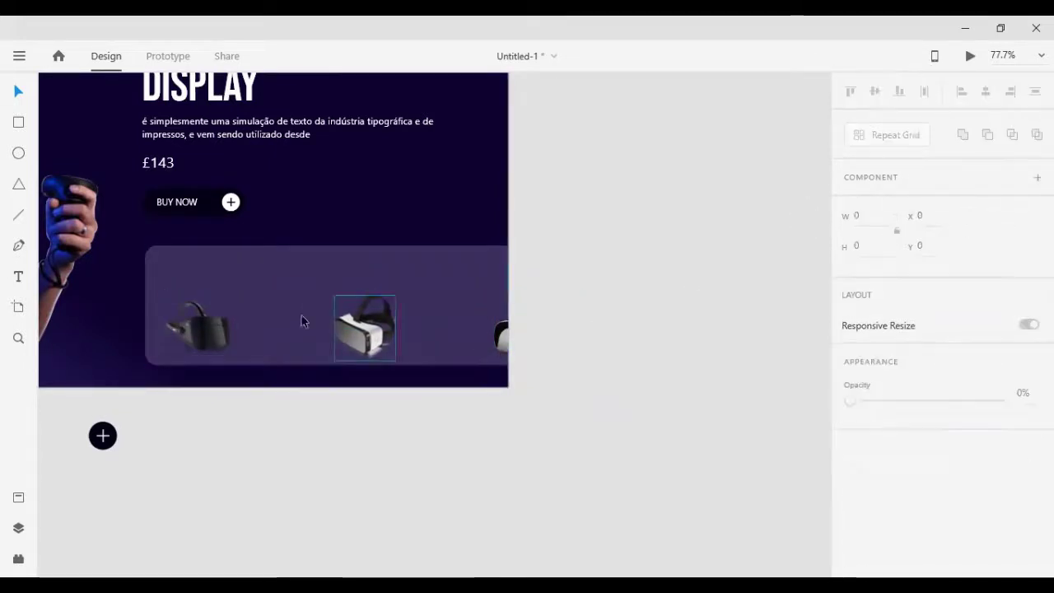
Nudge the black headset up and right to X 847, Y 616
{"action": "left_click", "coordinate": [179, 338]}
{"action": "key", "text": "shift+Up"}
{"action": "key", "text": "shift+Up"}
{"action": "key", "text": "shift+Up"}
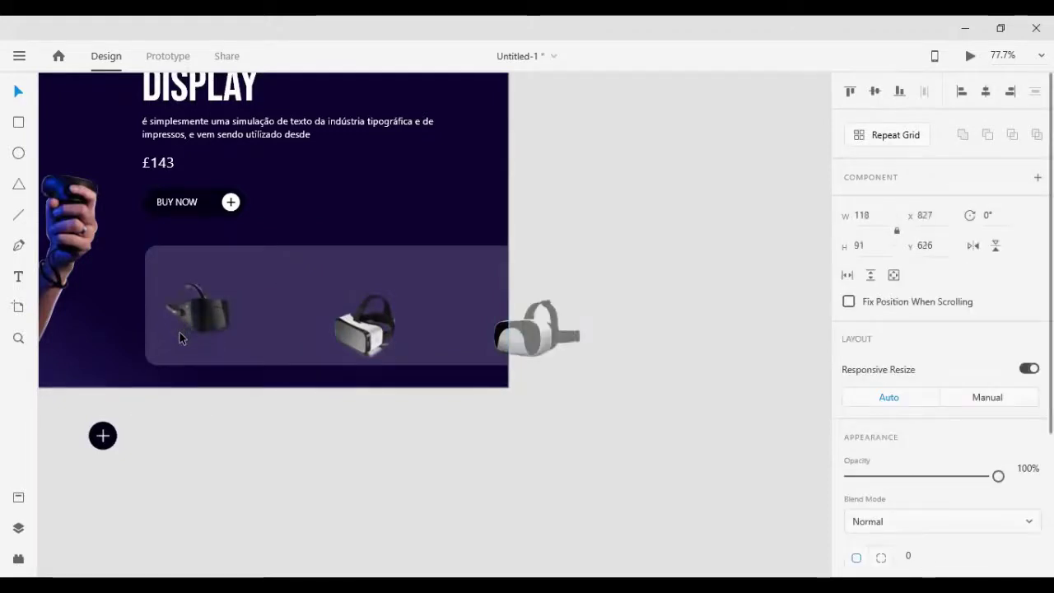
{"action": "key", "text": "shift+Right"}
{"action": "key", "text": "shift+Right"}
{"action": "key", "text": "shift+Up"}
Move the middle headset left and bring the third headset partly onto the card, then nudge both 10 further left
{"action": "scroll", "coordinate": [181, 338], "scroll_direction": "up", "scroll_amount": 1}
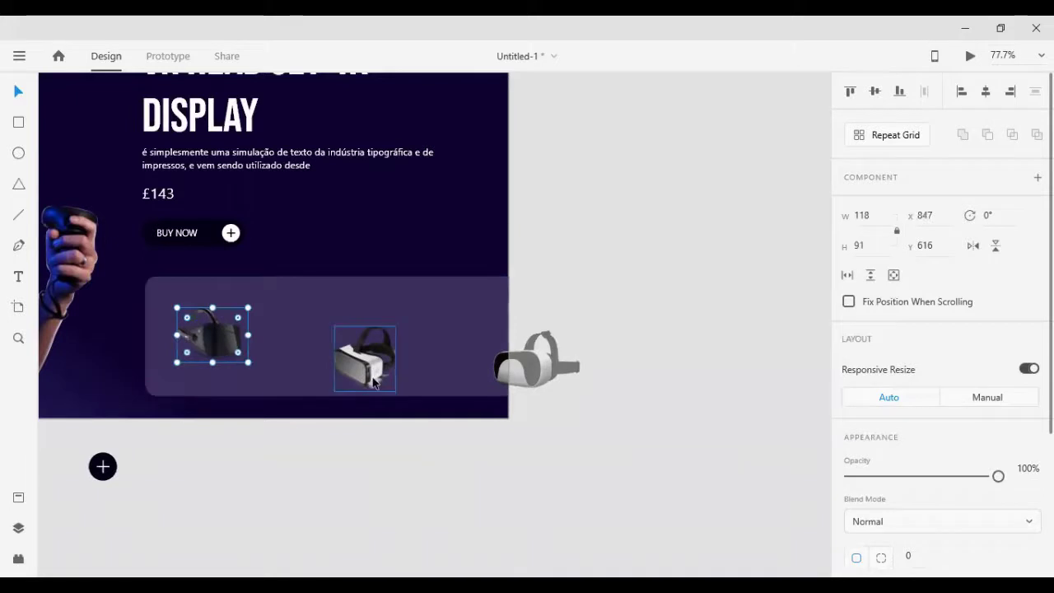
{"action": "left_click", "coordinate": [383, 375]}
{"action": "left_click_drag", "start_coordinate": [383, 376], "coordinate": [372, 377]}
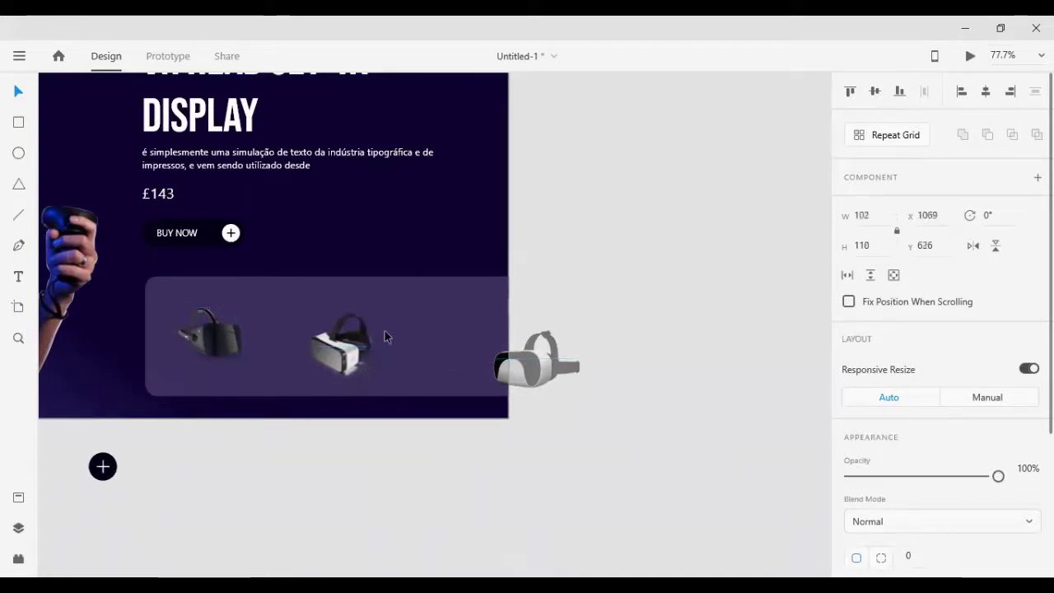
{"action": "left_click_drag", "start_coordinate": [537, 367], "coordinate": [491, 354]}
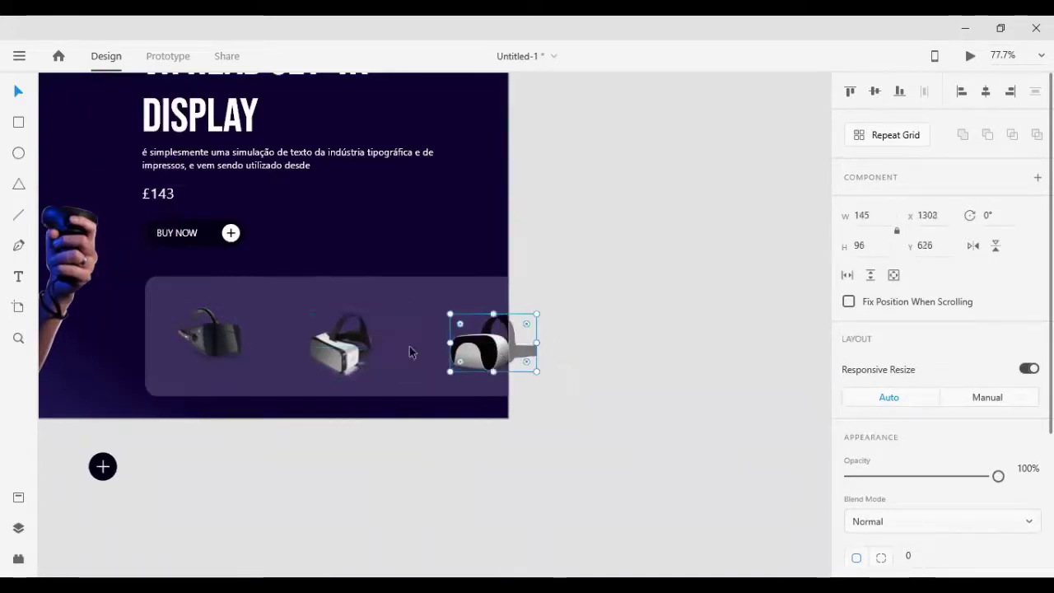
{"action": "left_click", "coordinate": [342, 353], "text": "shift"}
{"action": "key", "text": "shift+Left"}
Align all three headsets to a common vertical centre again and space them evenly across the card
{"action": "left_click", "coordinate": [197, 341], "text": "shift"}
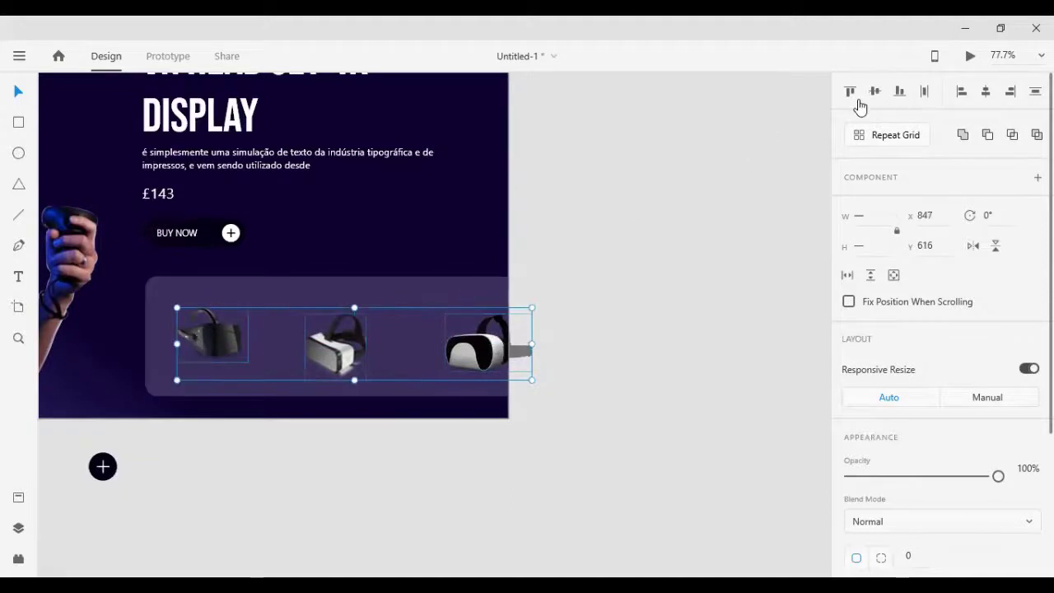
{"action": "left_click", "coordinate": [850, 91]}
{"action": "left_click", "coordinate": [874, 91]}
{"action": "left_click", "coordinate": [925, 92]}
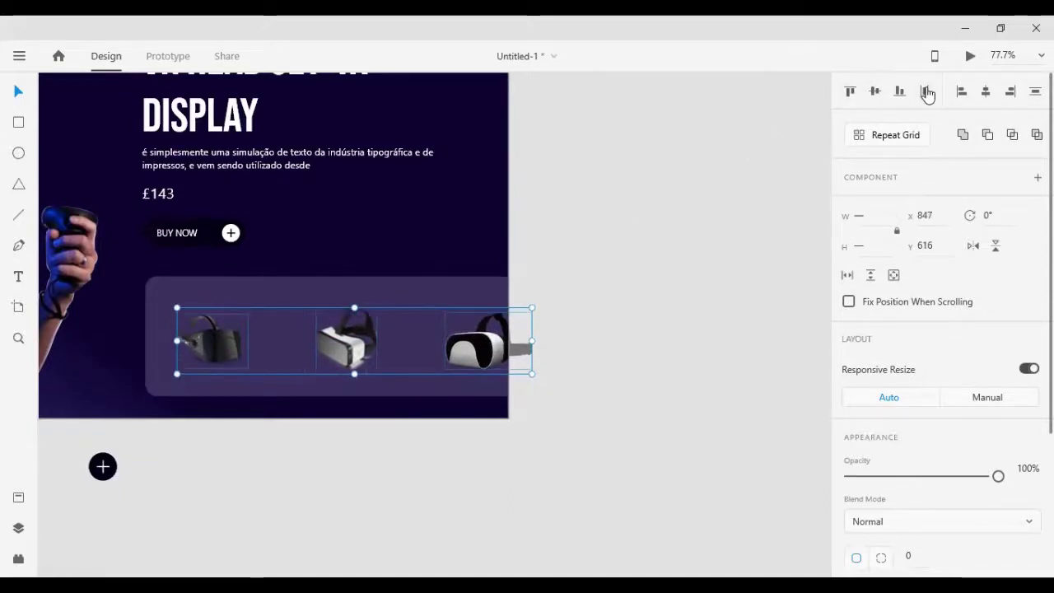
{"action": "left_click", "coordinate": [715, 417]}
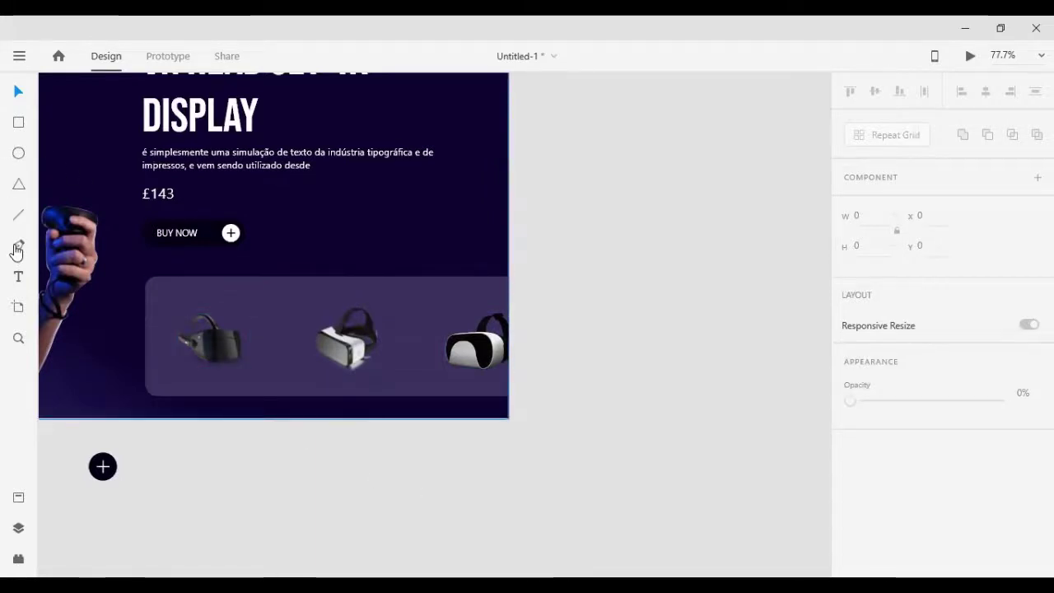
Draw a vertical divider line about 136 tall between the first and second headsets with the Pen tool
{"action": "left_click", "coordinate": [24, 246]}
{"action": "left_click", "coordinate": [271, 296]}
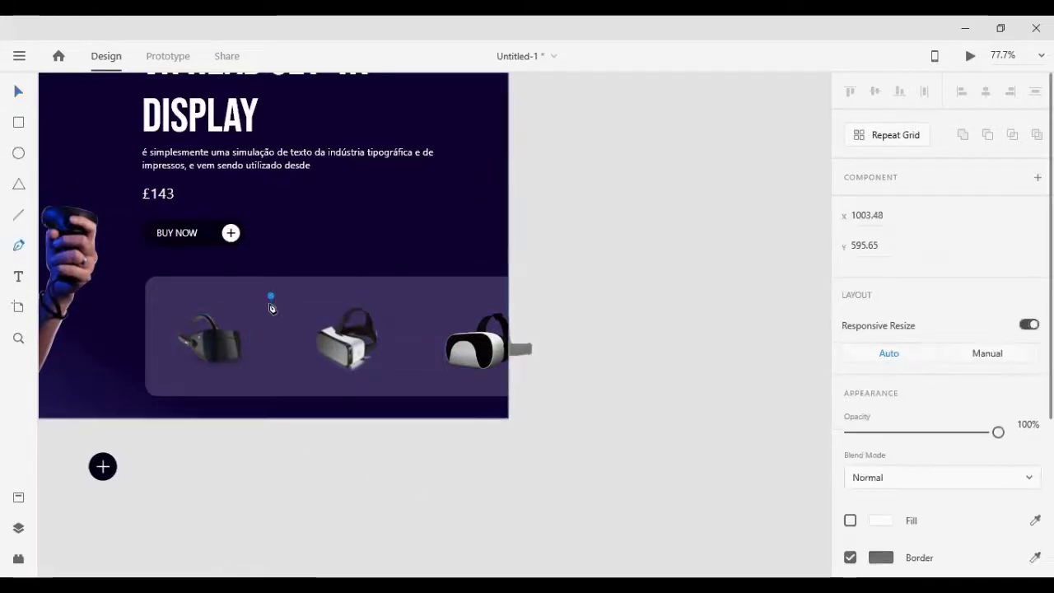
{"action": "left_click", "coordinate": [271, 381]}
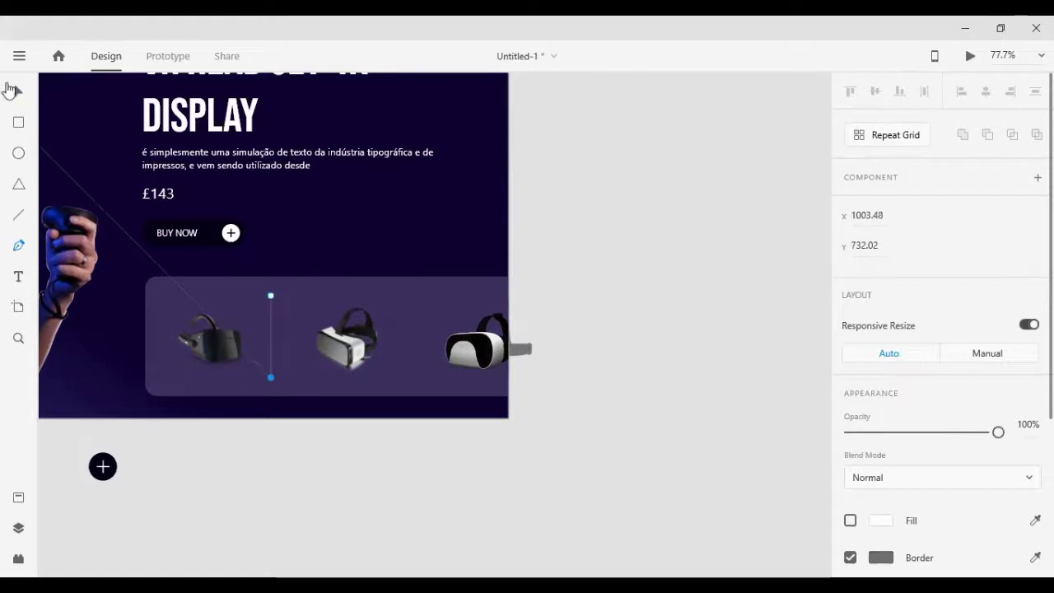
{"action": "left_click", "coordinate": [17, 91]}
{"action": "left_click", "coordinate": [167, 437]}
Centre the divider line vertically on the translucent card
{"action": "left_click", "coordinate": [271, 374]}
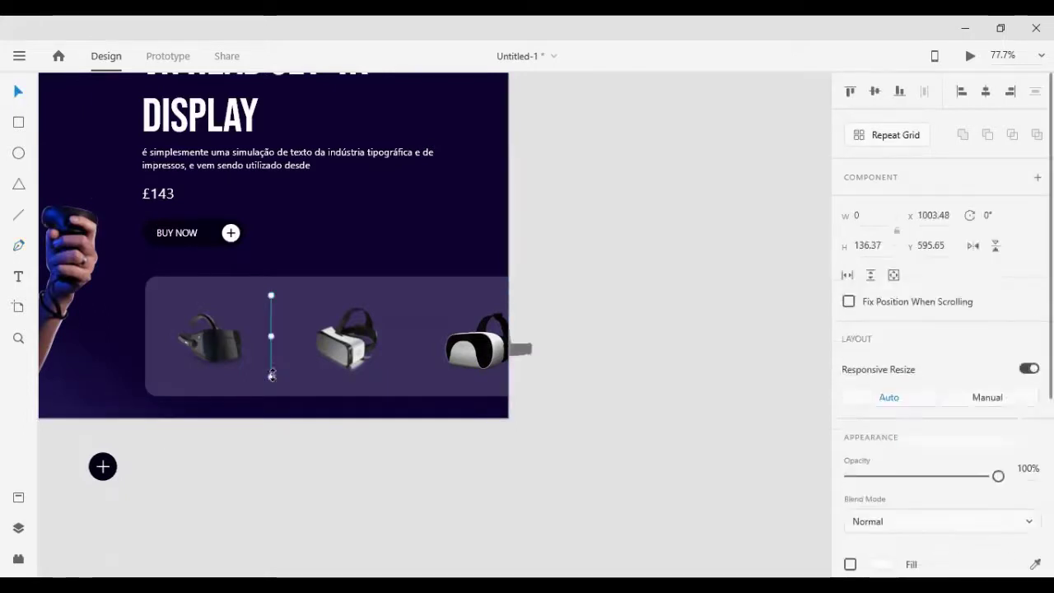
{"action": "left_click", "coordinate": [300, 355], "text": "shift"}
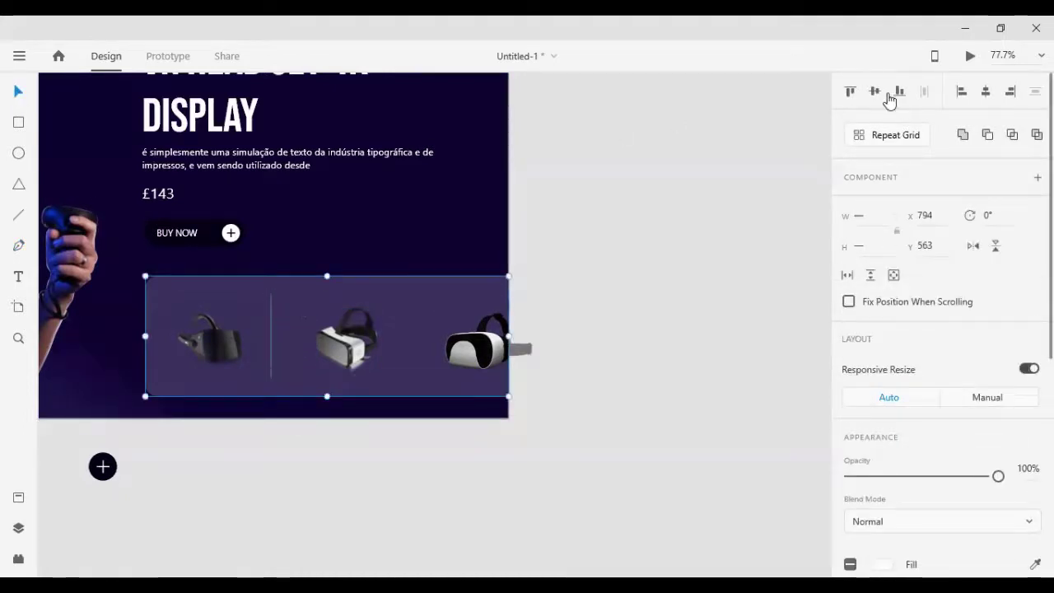
{"action": "scroll", "coordinate": [486, 473], "scroll_direction": "down", "scroll_amount": 1}
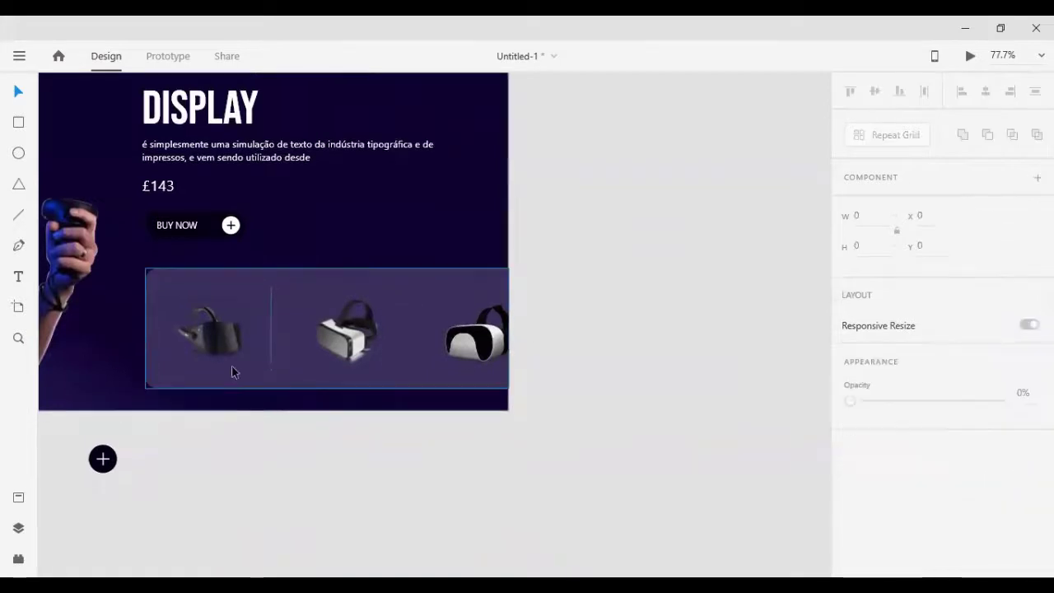
Duplicate the divider line and shift the copy 240 to the right, between the second and third headsets
{"action": "left_click", "coordinate": [270, 356]}
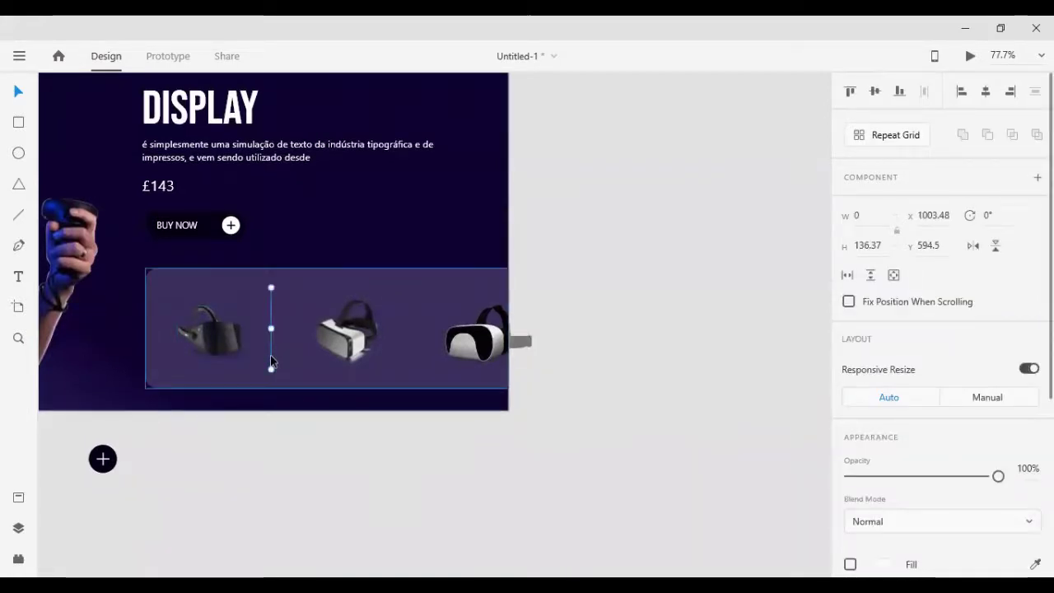
{"action": "key", "text": "ctrl+d"}
{"action": "key", "text": "shift+Right"}
{"action": "key", "text": "shift+Right"}
{"action": "key", "text": "shift+Right"}
{"action": "key", "text": "shift+Right"}
{"action": "key", "text": "shift+Right"}
{"action": "key", "text": "shift+Right"}
{"action": "key", "text": "shift+Right"}
{"action": "key", "text": "shift+Right"}
{"action": "key", "text": "shift+Right"}
{"action": "key", "text": "shift+Right"}
{"action": "key", "text": "shift+Right"}
{"action": "key", "text": "shift+Right"}
{"action": "key", "text": "shift+Right"}
{"action": "key", "text": "shift+Right"}
{"action": "key", "text": "shift+Right"}
{"action": "key", "text": "shift+Right"}
{"action": "key", "text": "shift+Right"}
{"action": "key", "text": "shift+Right"}
{"action": "key", "text": "shift+Right"}
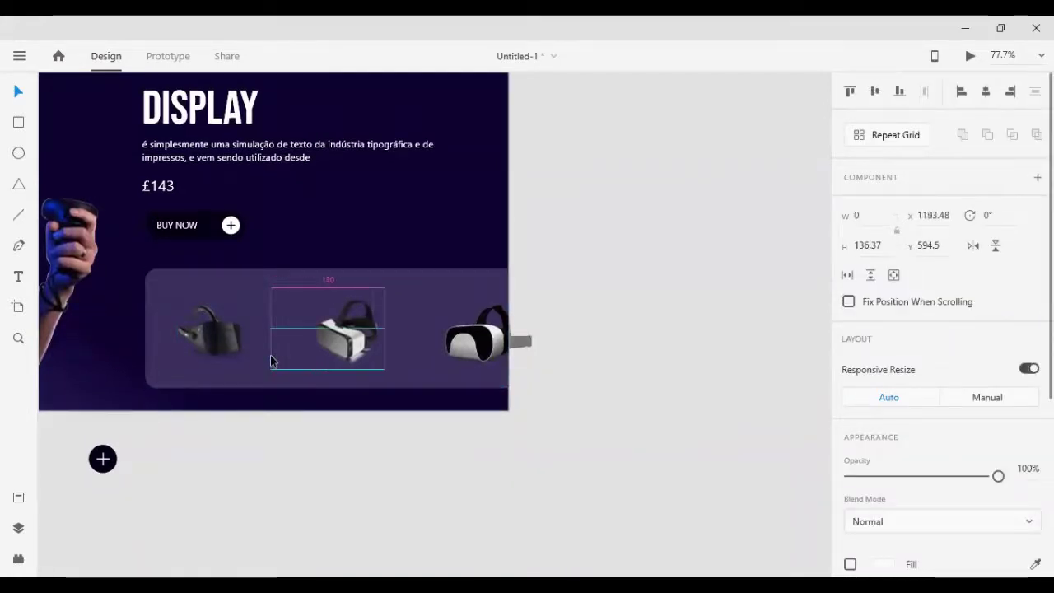
{"action": "key", "text": "shift+Right"}
{"action": "key", "text": "shift+Right"}
{"action": "key", "text": "shift+Right"}
{"action": "key", "text": "shift+Right"}
{"action": "key", "text": "shift+Right"}
{"action": "left_click", "coordinate": [336, 400]}
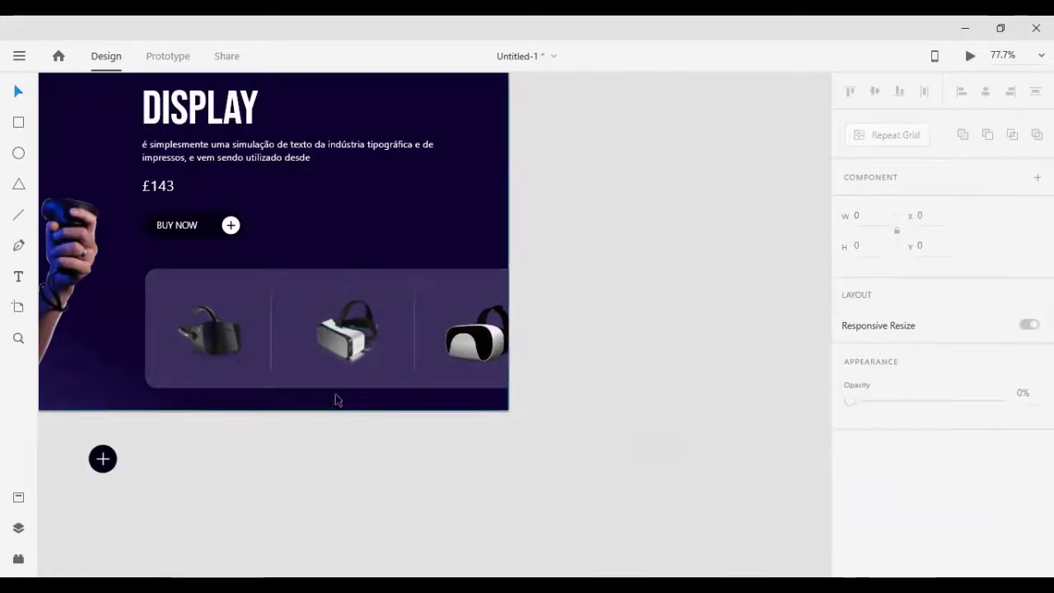
Distribute the middle headset horizontally so that it sits evenly between the two divider lines
{"action": "left_click", "coordinate": [338, 338]}
{"action": "left_click", "coordinate": [273, 308], "text": "shift"}
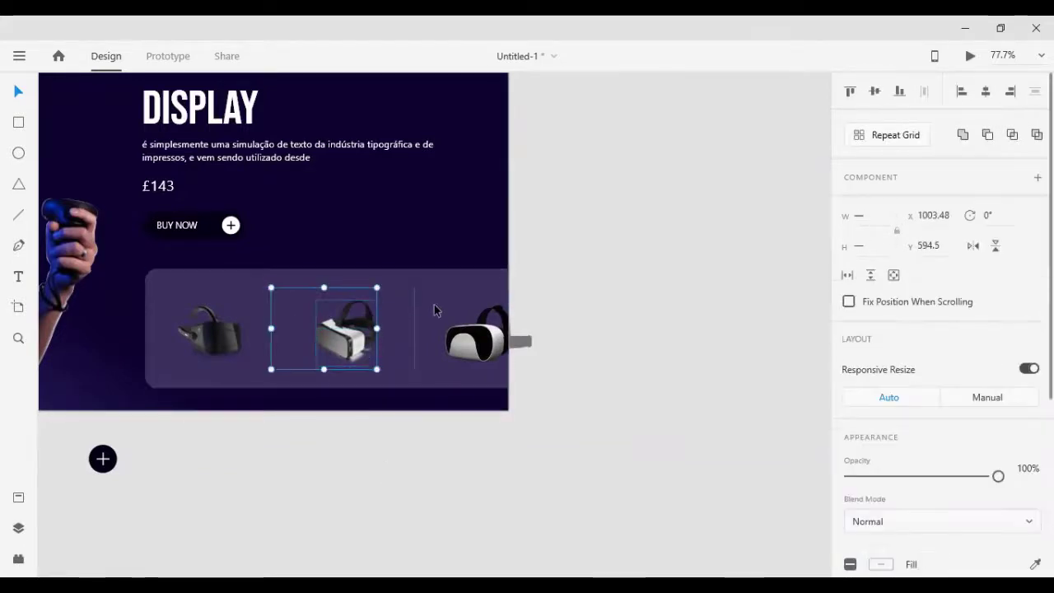
{"action": "left_click", "coordinate": [415, 305], "text": "shift"}
{"action": "left_click", "coordinate": [927, 90]}
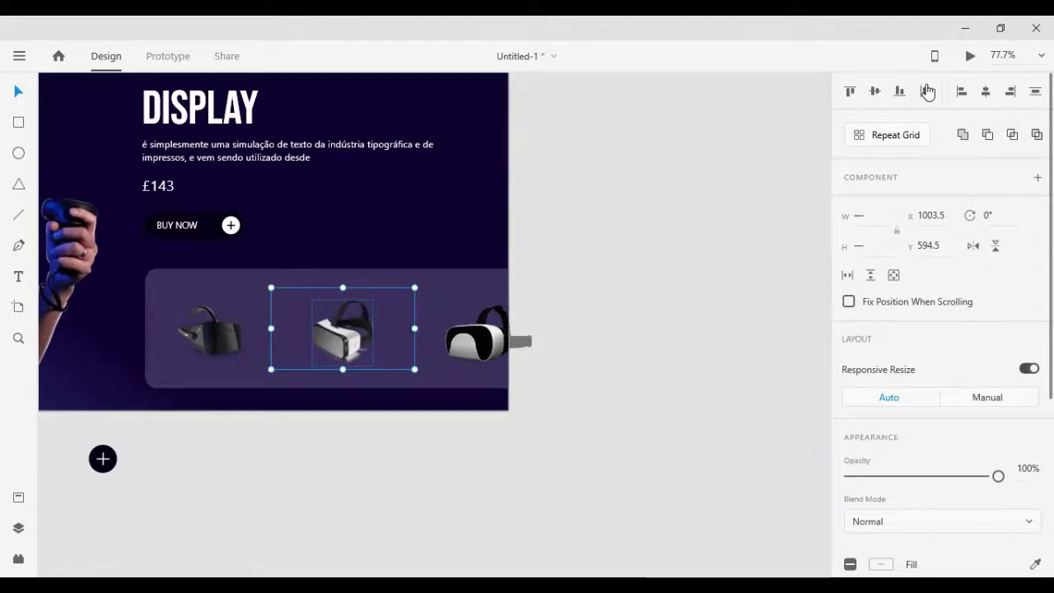
{"action": "left_click", "coordinate": [544, 395]}
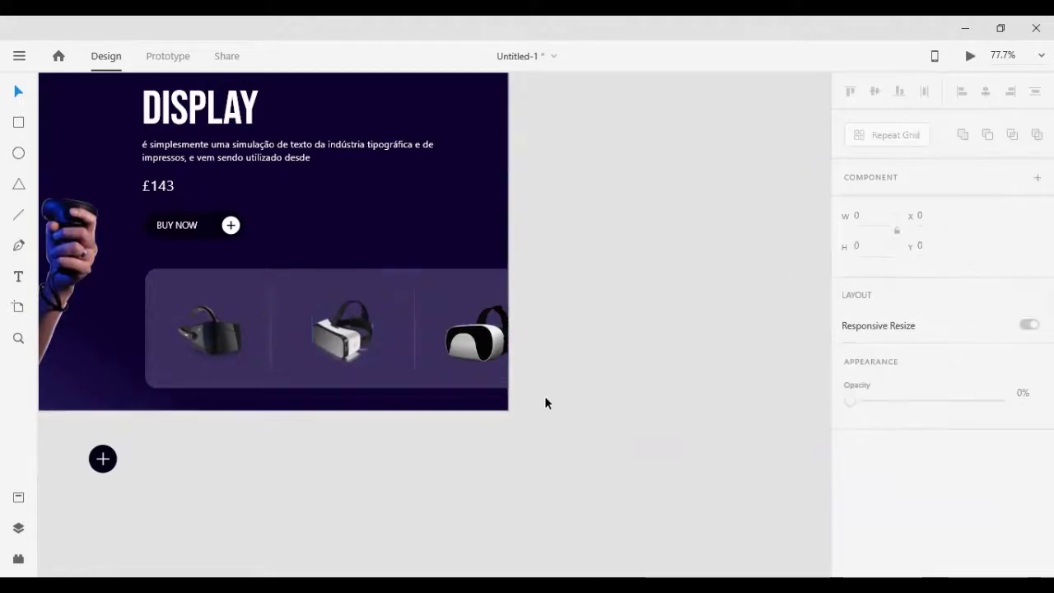
{"action": "left_click", "coordinate": [417, 323]}
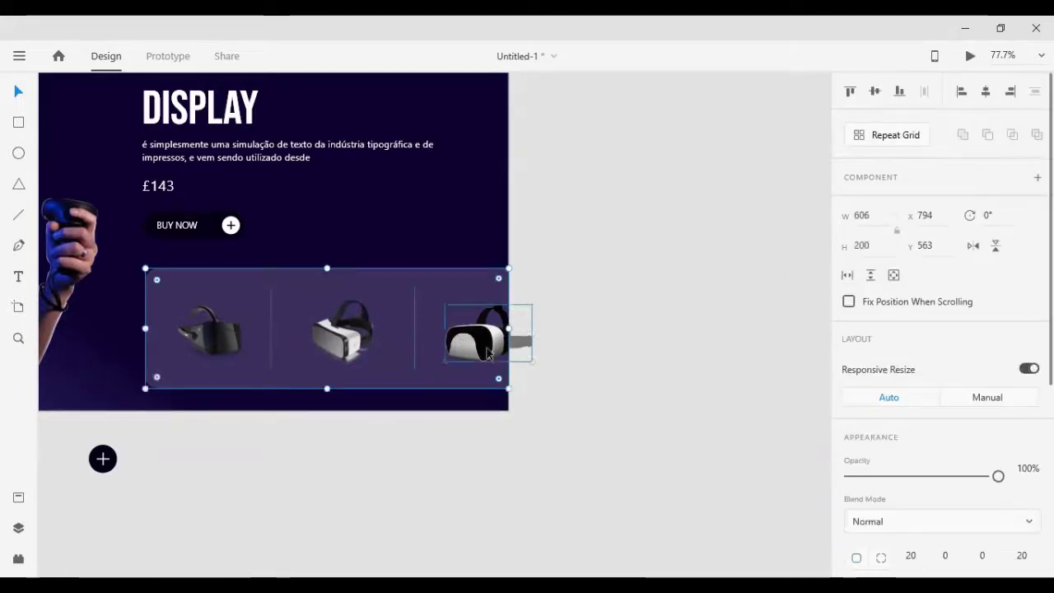
{"action": "left_click", "coordinate": [486, 353]}
{"action": "left_click", "coordinate": [416, 329], "text": "shift"}
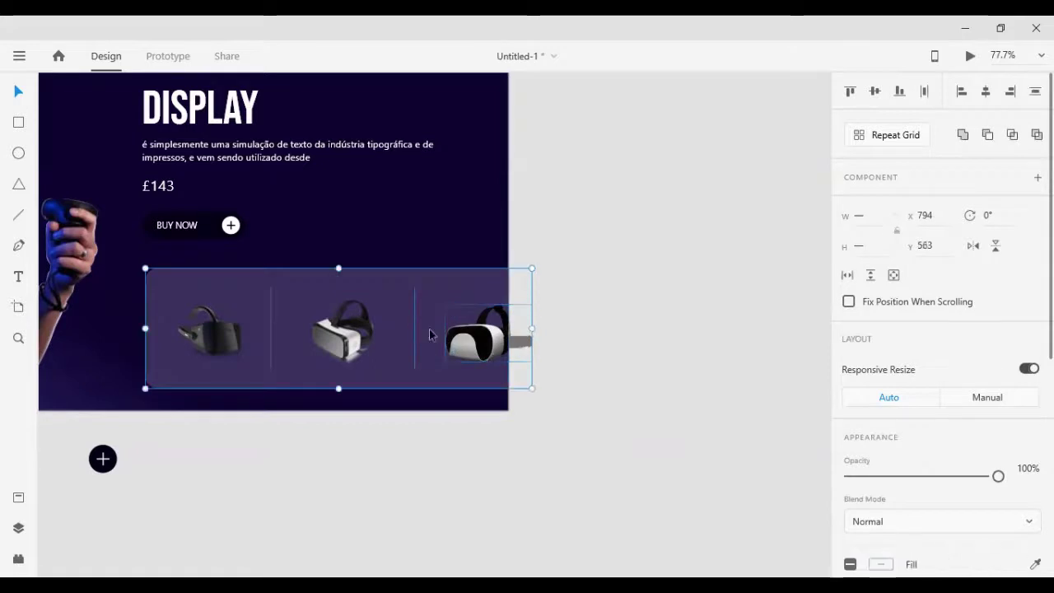
{"action": "left_click", "coordinate": [456, 275], "text": "shift"}
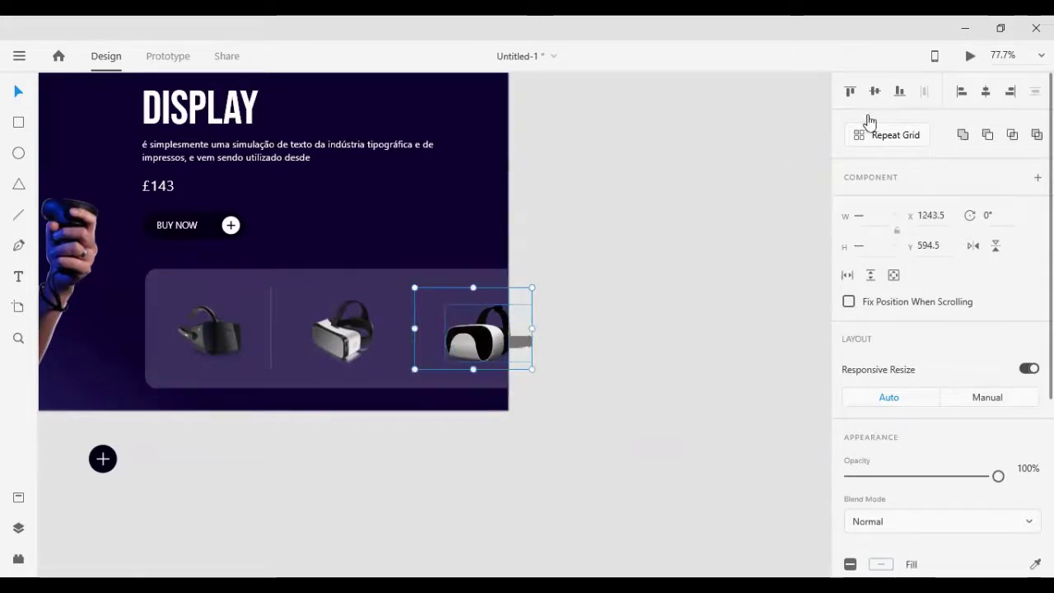
{"action": "left_click", "coordinate": [744, 327]}
Nudge the first headset on the translucent card slightly to the left
{"action": "double_click", "coordinate": [243, 334]}
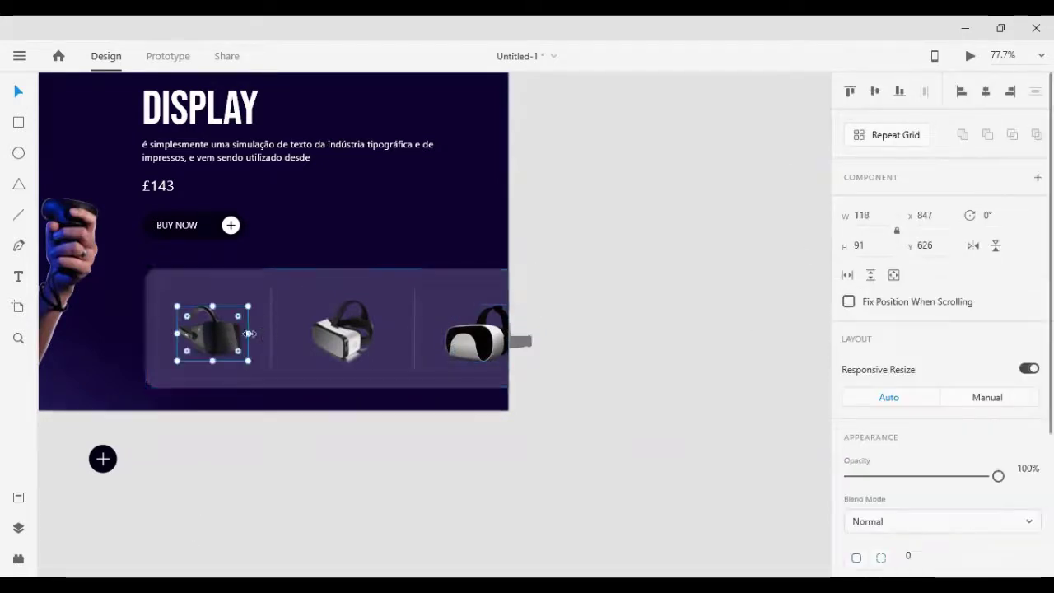
{"action": "left_click", "coordinate": [231, 464]}
{"action": "key", "text": "Left"}
{"action": "key", "text": "Left"}
{"action": "key", "text": "Left"}
{"action": "key", "text": "Left"}
{"action": "key", "text": "Left"}
{"action": "key", "text": "Left"}
{"action": "key", "text": "Left"}
{"action": "key", "text": "Left"}
{"action": "key", "text": "Left"}
{"action": "key", "text": "Left"}
{"action": "key", "text": "Left"}
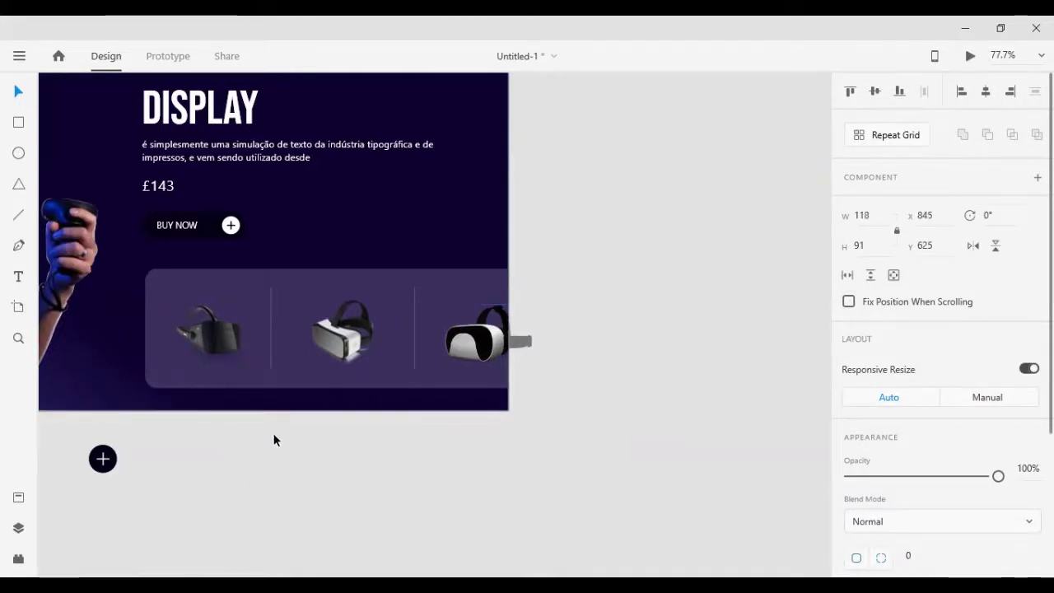
{"action": "left_click", "coordinate": [275, 433]}
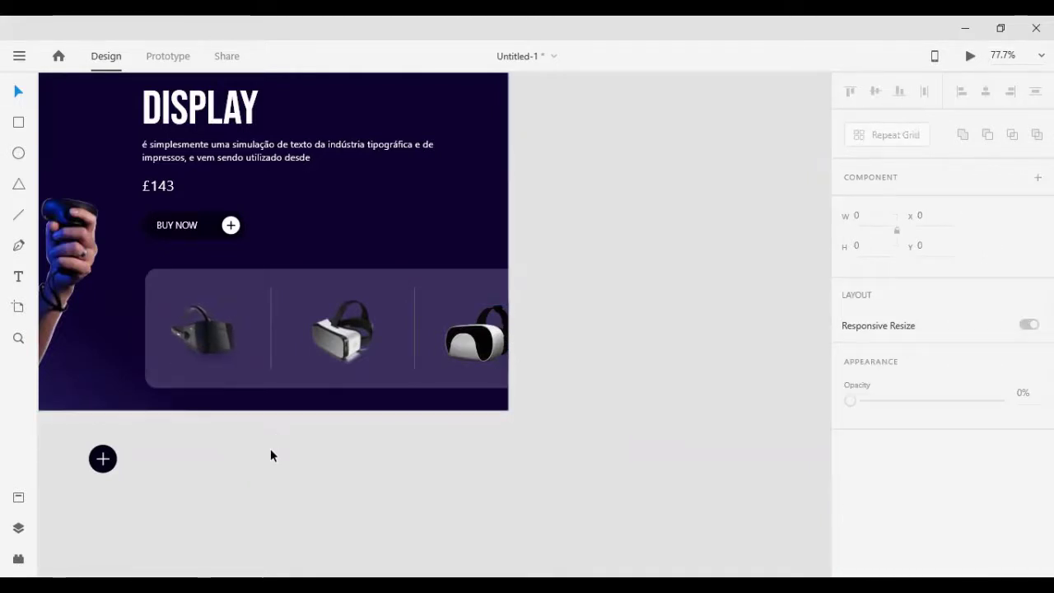
Move the dark plus button onto the first headset's lower-left corner and place a copy at X 1046 beside the second headset
{"action": "left_click_drag", "start_coordinate": [103, 459], "coordinate": [177, 356]}
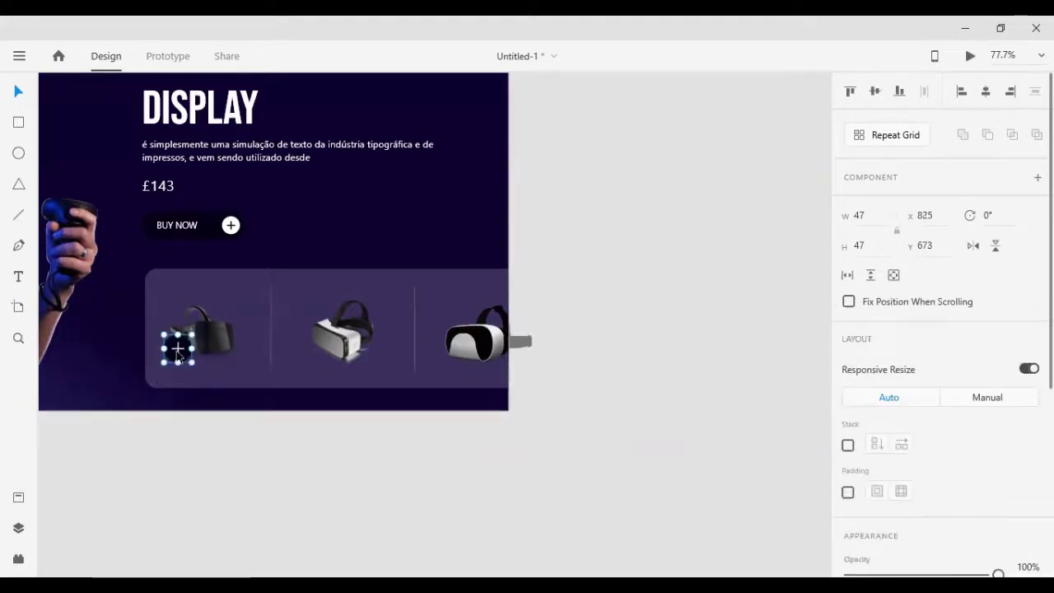
{"action": "key", "text": "shift+Right"}
{"action": "key", "text": "shift+Right"}
{"action": "key", "text": "shift+Right"}
{"action": "key", "text": "shift+Right"}
{"action": "key", "text": "shift+Right"}
{"action": "key", "text": "shift+Right"}
{"action": "key", "text": "shift+Right"}
{"action": "key", "text": "shift+Right"}
{"action": "key", "text": "shift+Right"}
{"action": "key", "text": "shift+Right"}
{"action": "key", "text": "shift+Right"}
{"action": "key", "text": "shift+Right"}
{"action": "key", "text": "shift+Right"}
{"action": "key", "text": "shift+Right"}
{"action": "key", "text": "shift+Right"}
{"action": "key", "text": "shift+Right"}
{"action": "key", "text": "shift+Right"}
{"action": "key", "text": "shift+Right"}
{"action": "key", "text": "shift+Right"}
{"action": "key", "text": "shift+Right"}
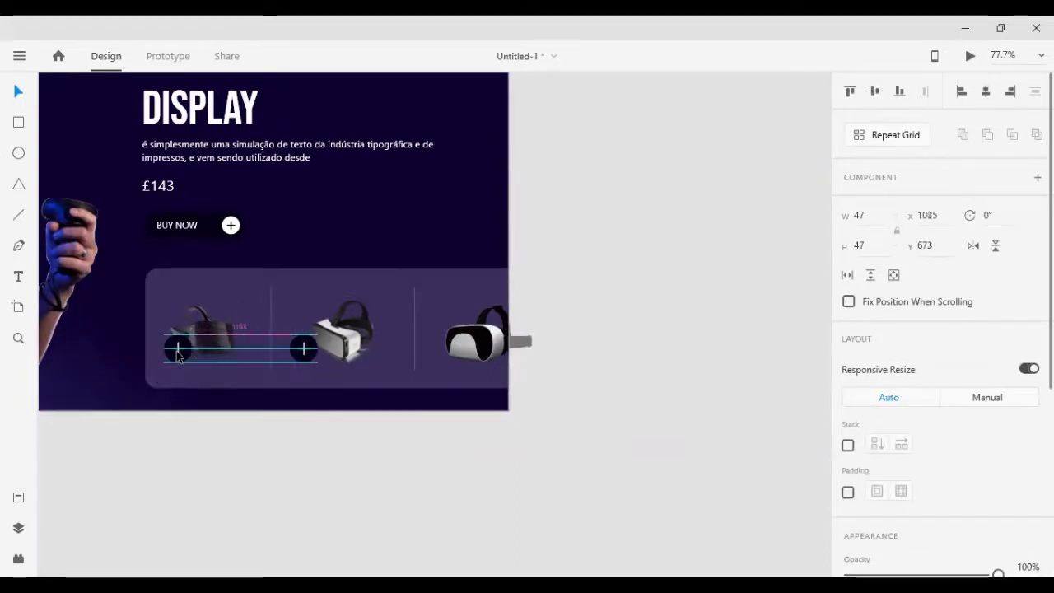
{"action": "key", "text": "Right"}
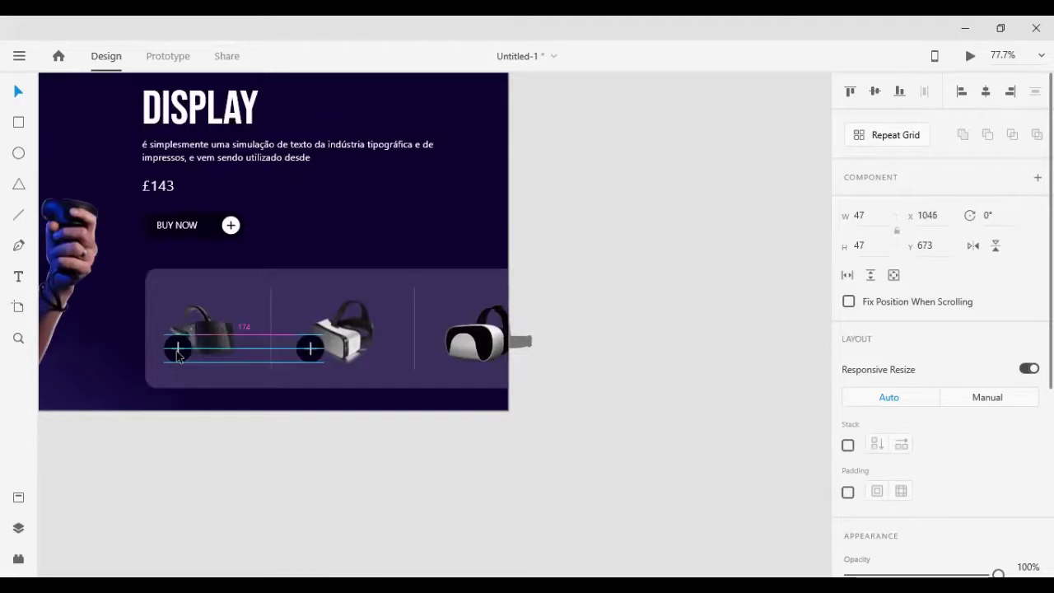
Duplicate the second plus button and shift the copy 230 to the right, beside the third headset
{"action": "key", "text": "ctrl+d"}
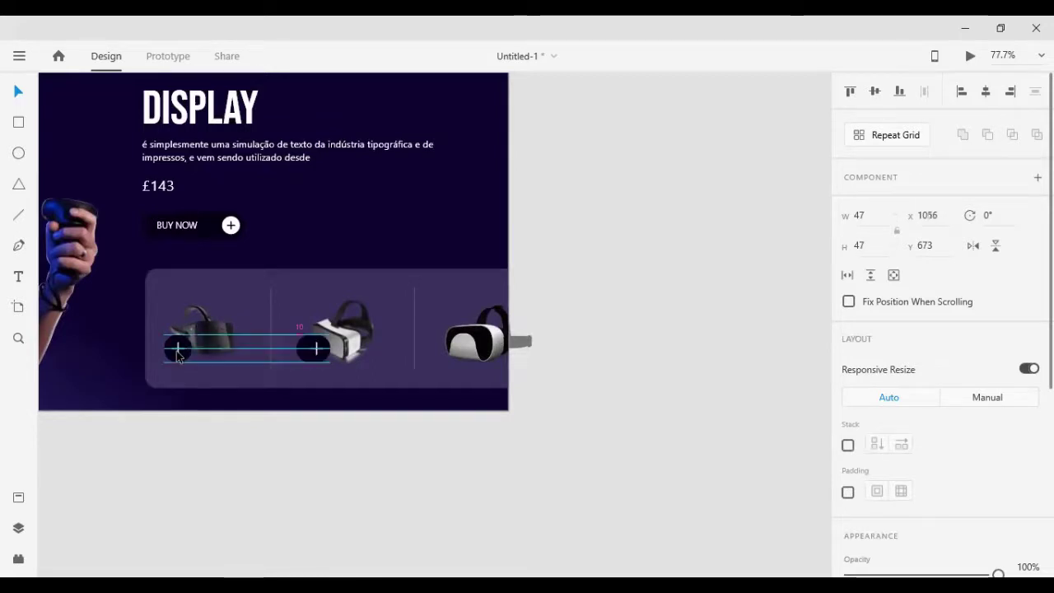
{"action": "key", "text": "shift+Right"}
{"action": "key", "text": "shift+Right"}
{"action": "key", "text": "shift+Right"}
{"action": "key", "text": "shift+Right"}
{"action": "key", "text": "shift+Right"}
{"action": "key", "text": "shift+Right"}
{"action": "key", "text": "shift+Right"}
{"action": "key", "text": "shift+Right"}
{"action": "key", "text": "shift+Right"}
{"action": "key", "text": "shift+Right"}
{"action": "key", "text": "shift+Right"}
{"action": "key", "text": "shift+Right"}
{"action": "key", "text": "shift+Right"}
{"action": "key", "text": "shift+Right"}
{"action": "key", "text": "shift+Right"}
{"action": "key", "text": "shift+Right"}
{"action": "key", "text": "shift+Right"}
{"action": "key", "text": "shift+Right"}
{"action": "key", "text": "shift+Right"}
{"action": "key", "text": "shift+Right"}
{"action": "key", "text": "shift+Right"}
{"action": "key", "text": "shift+Right"}
{"action": "key", "text": "shift+Right"}
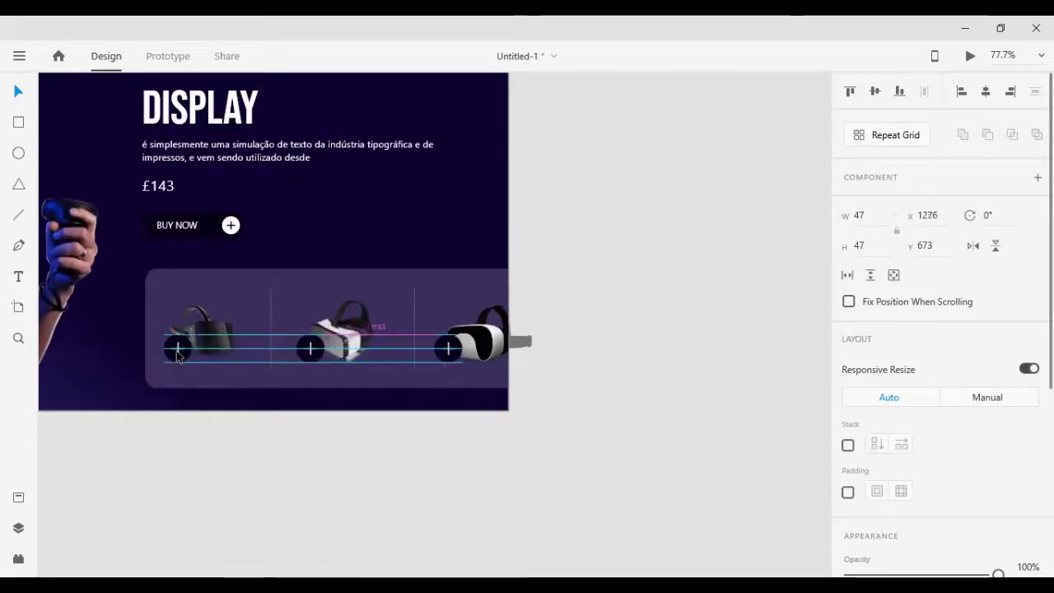
{"action": "left_click", "coordinate": [656, 238]}
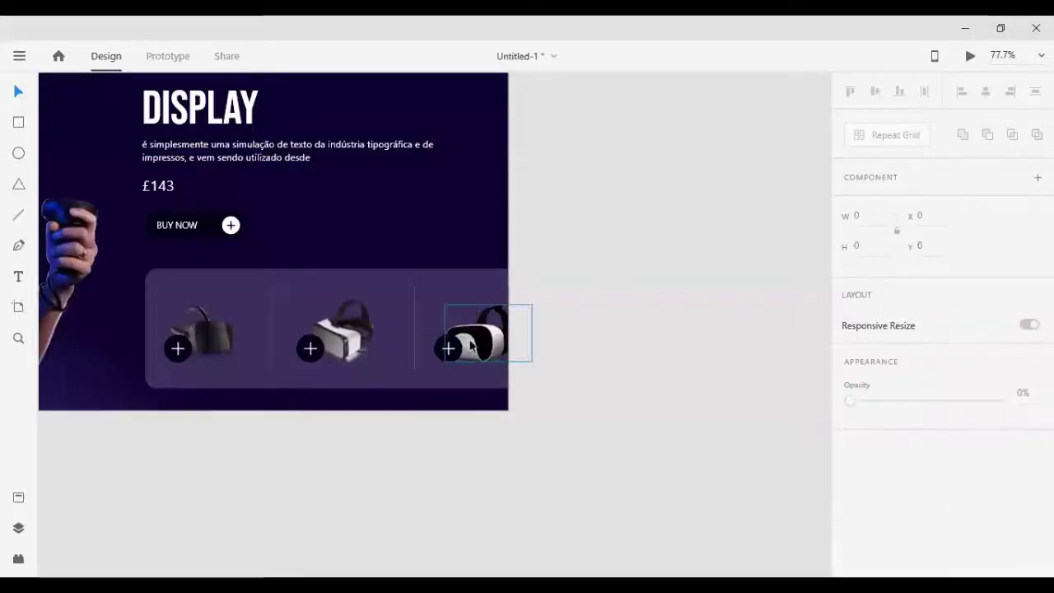
Shrink the translucent card from both its top and bottom edges to a height of 137, matching the divider lines
{"action": "left_click", "coordinate": [446, 284]}
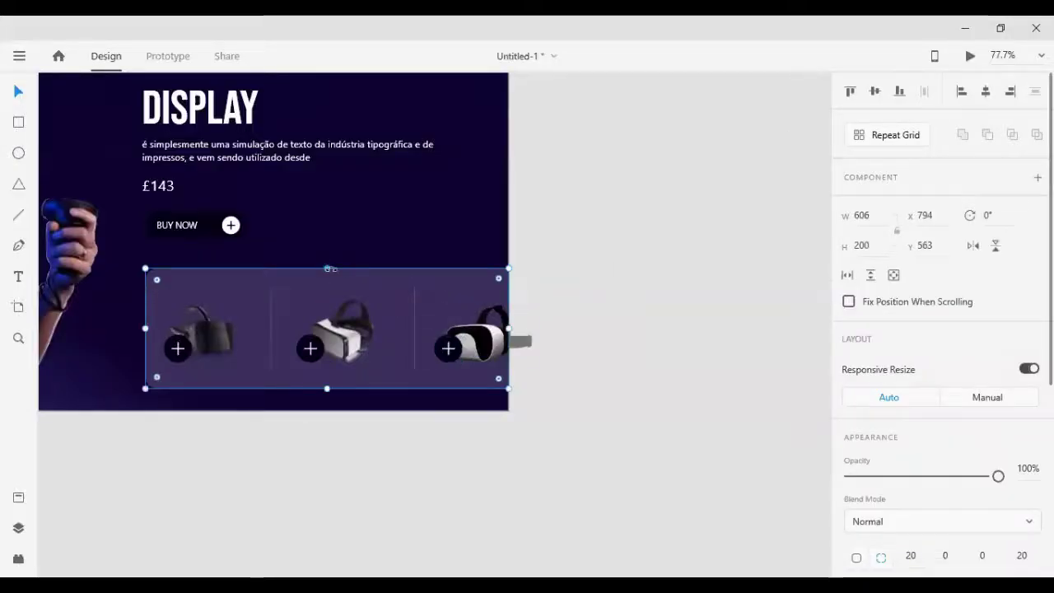
{"action": "left_click_drag", "start_coordinate": [328, 268], "coordinate": [327, 287]}
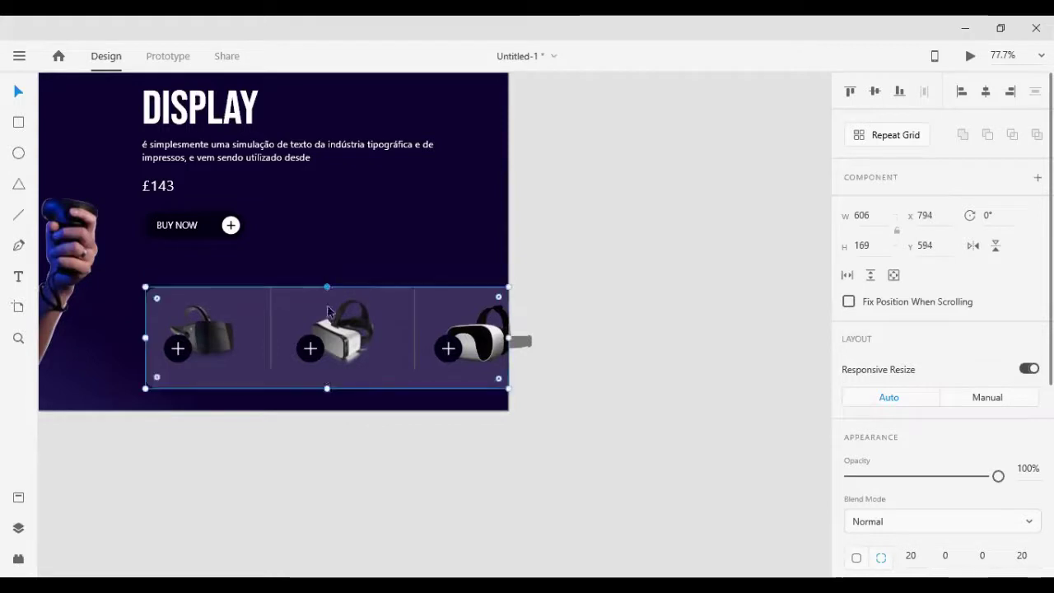
{"action": "left_click_drag", "start_coordinate": [326, 388], "coordinate": [328, 372]}
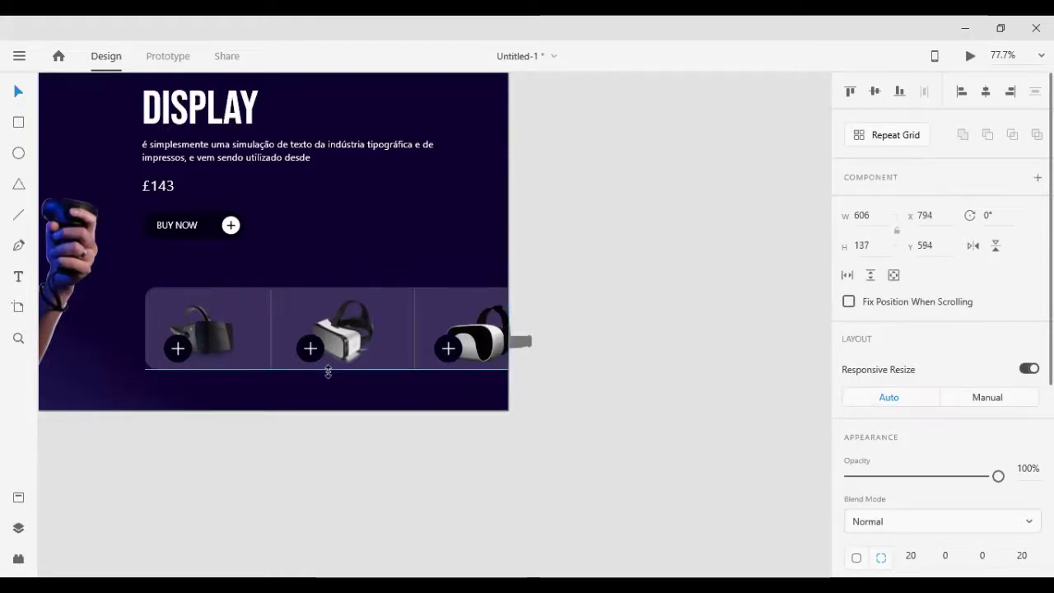
{"action": "left_click", "coordinate": [460, 428]}
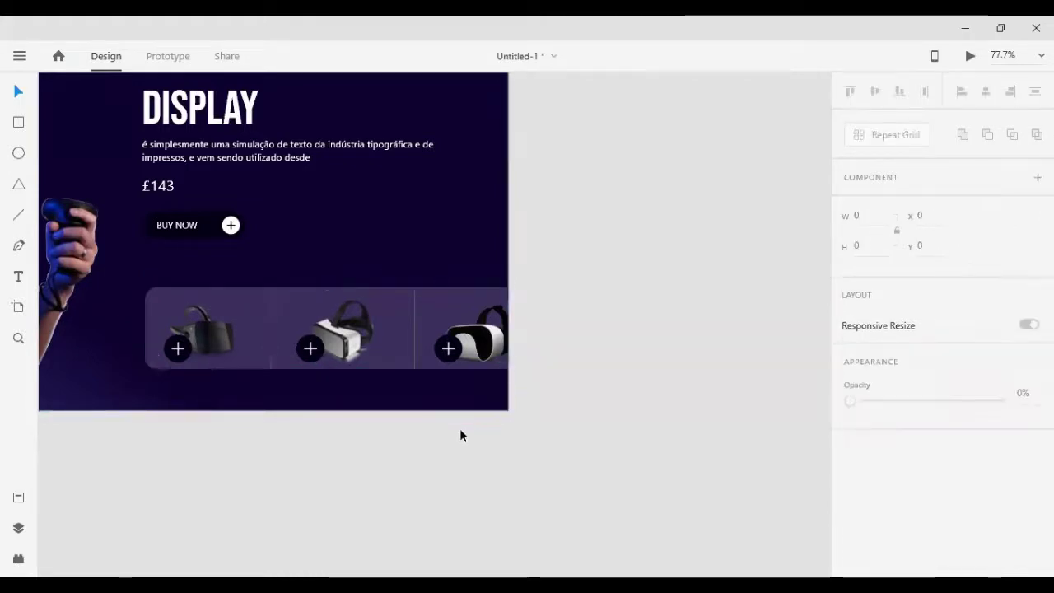
Group the three headsets with their plus buttons and centre the group vertically on the translucent card
{"action": "left_click", "coordinate": [509, 346]}
{"action": "left_click", "coordinate": [323, 350], "text": "shift"}
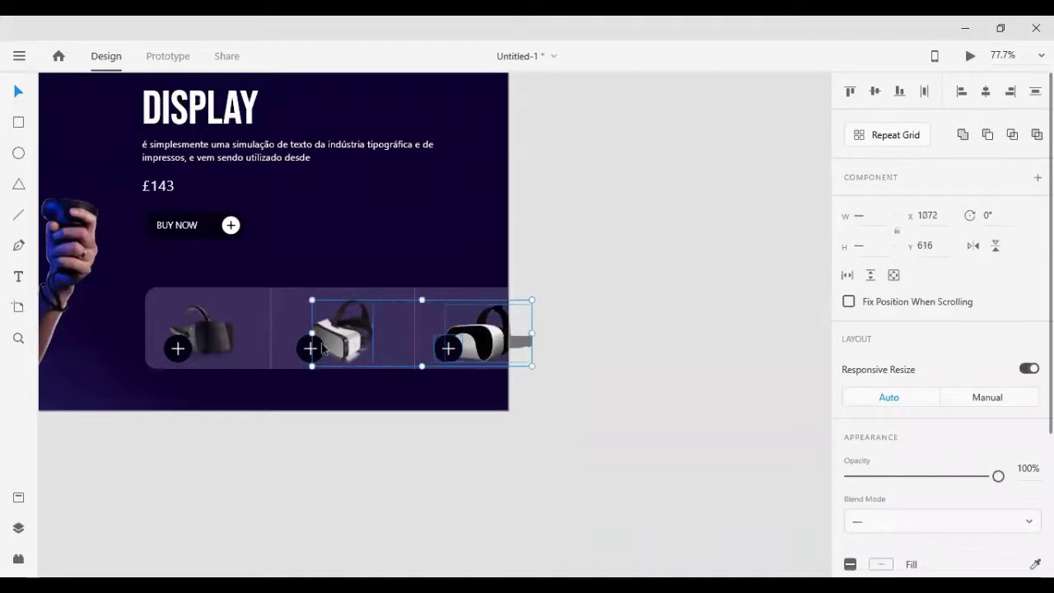
{"action": "left_click", "coordinate": [309, 352], "text": "shift"}
{"action": "left_click", "coordinate": [197, 352], "text": "shift"}
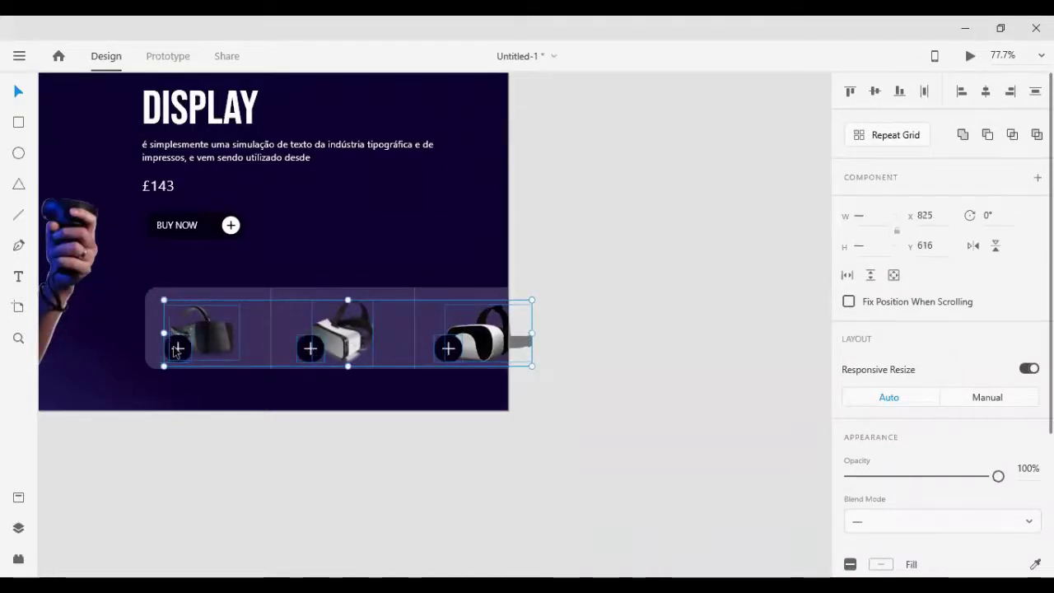
{"action": "left_click", "coordinate": [244, 298], "text": "shift"}
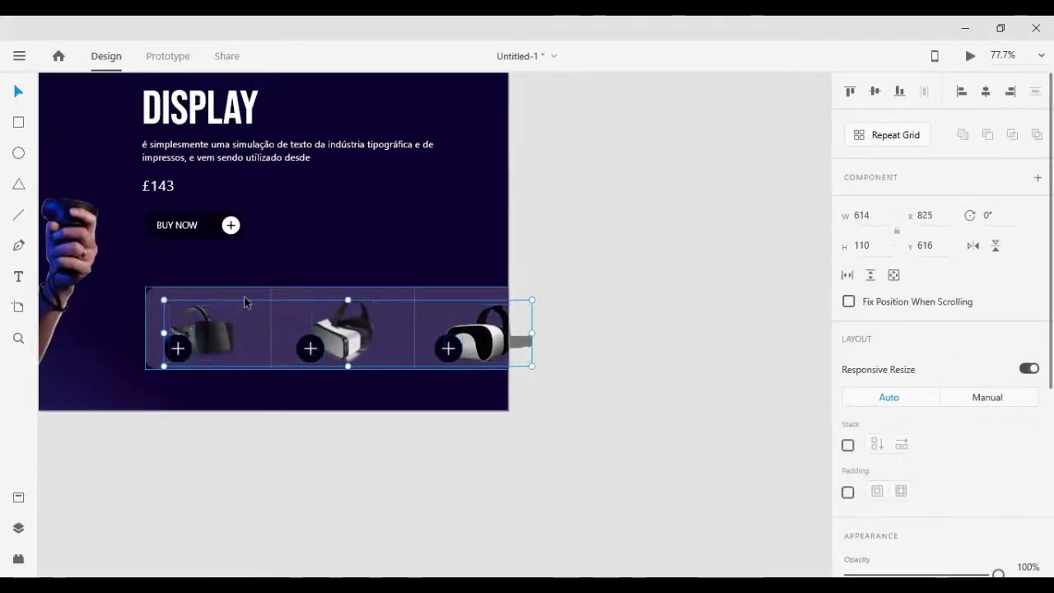
{"action": "left_click", "coordinate": [875, 91]}
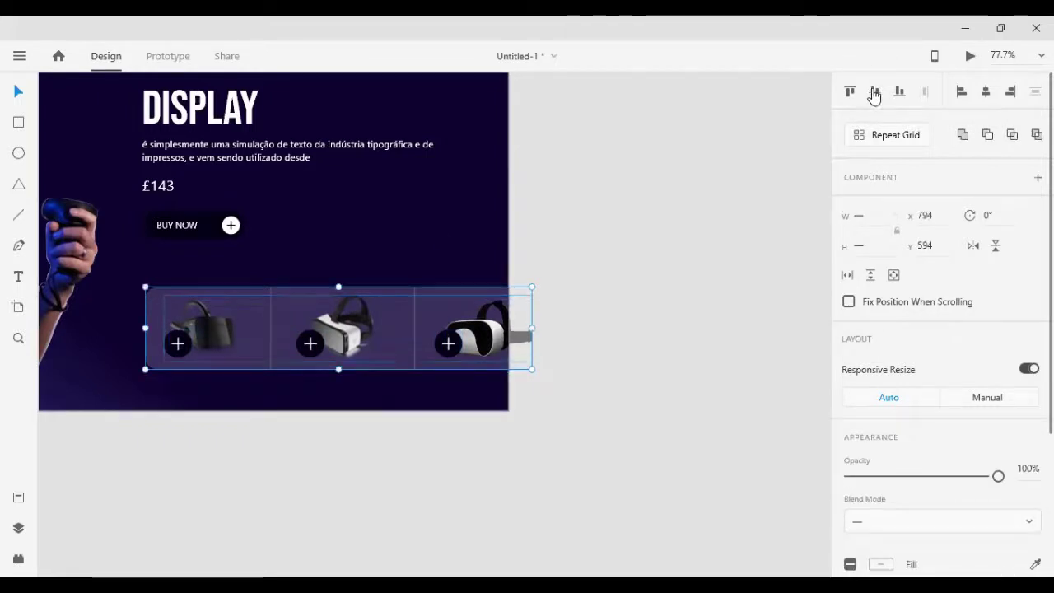
{"action": "left_click", "coordinate": [532, 388]}
Set the opacity of both grey divider lines to 50%
{"action": "left_click", "coordinate": [414, 342]}
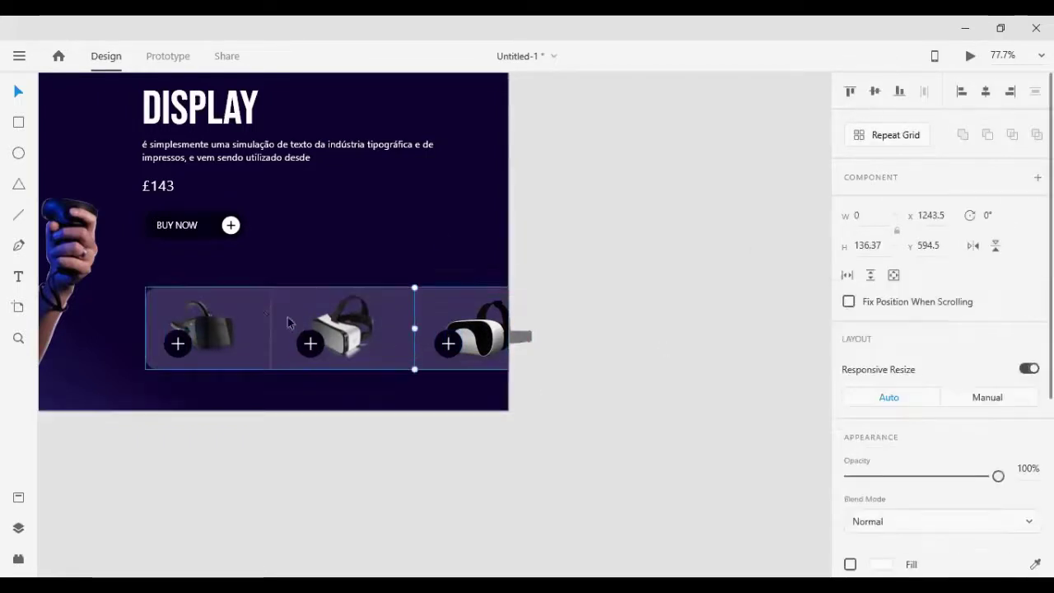
{"action": "left_click", "coordinate": [269, 314], "text": "shift"}
{"action": "scroll", "coordinate": [943, 330], "scroll_direction": "down", "scroll_amount": 3}
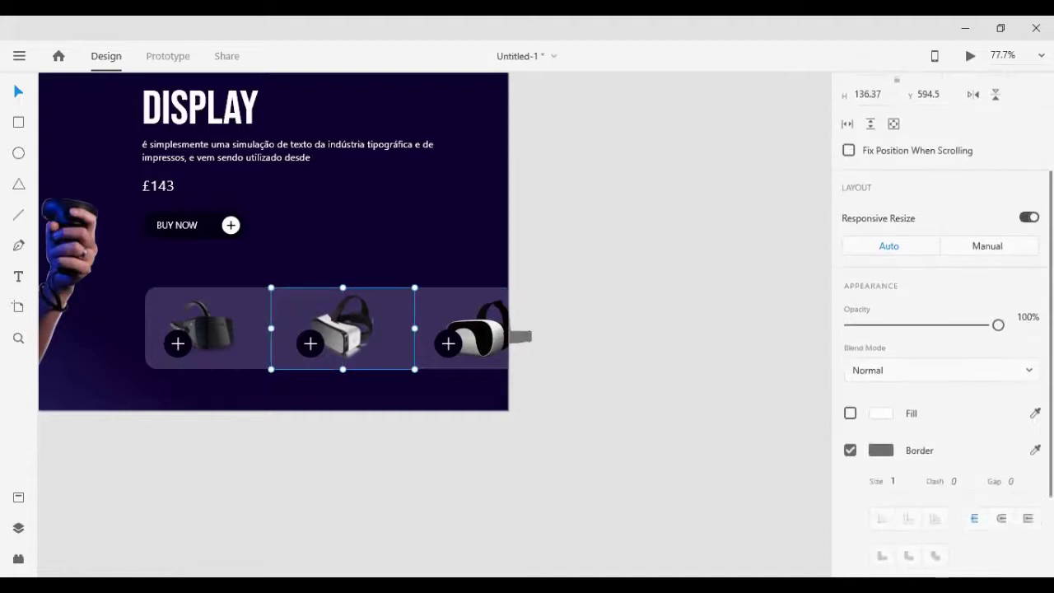
{"action": "left_click", "coordinate": [1021, 318]}
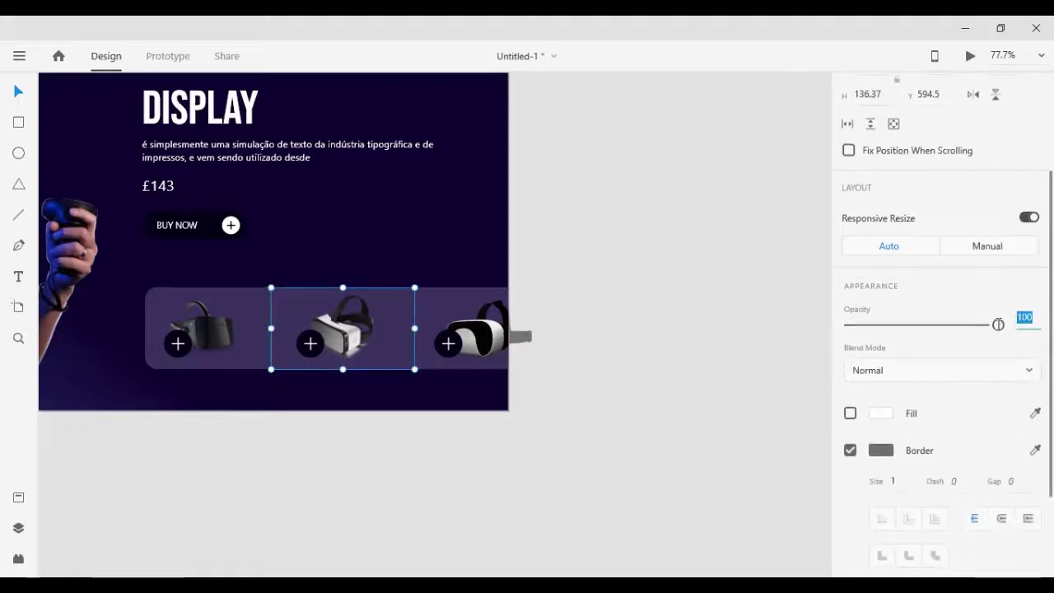
{"action": "type", "text": "50"}
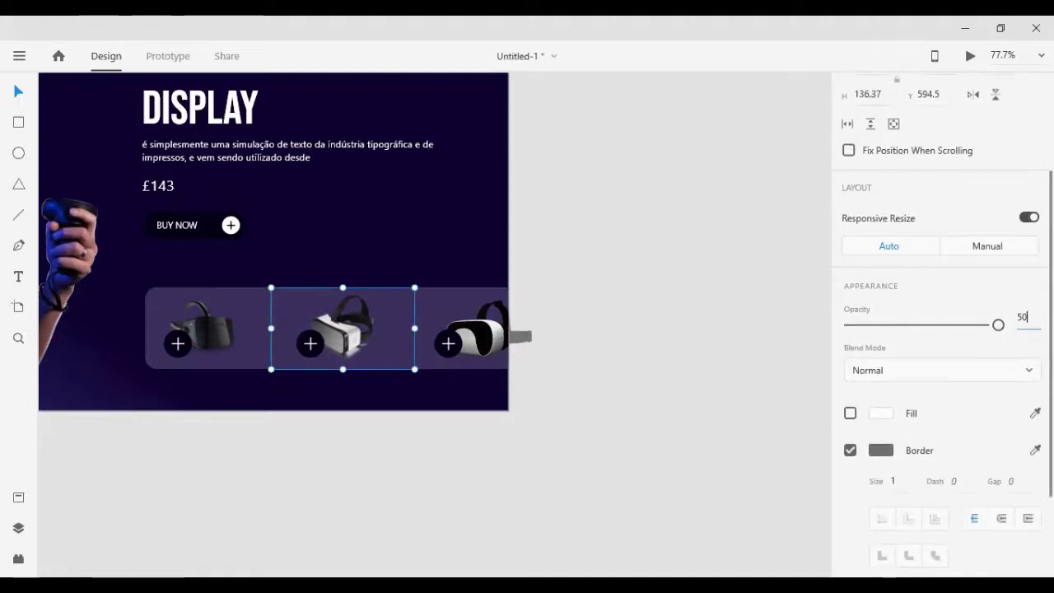
{"action": "key", "text": "Return"}
Change the border colour of both divider lines to white (#FFFFFF)
{"action": "left_click", "coordinate": [416, 359]}
{"action": "left_click", "coordinate": [414, 353]}
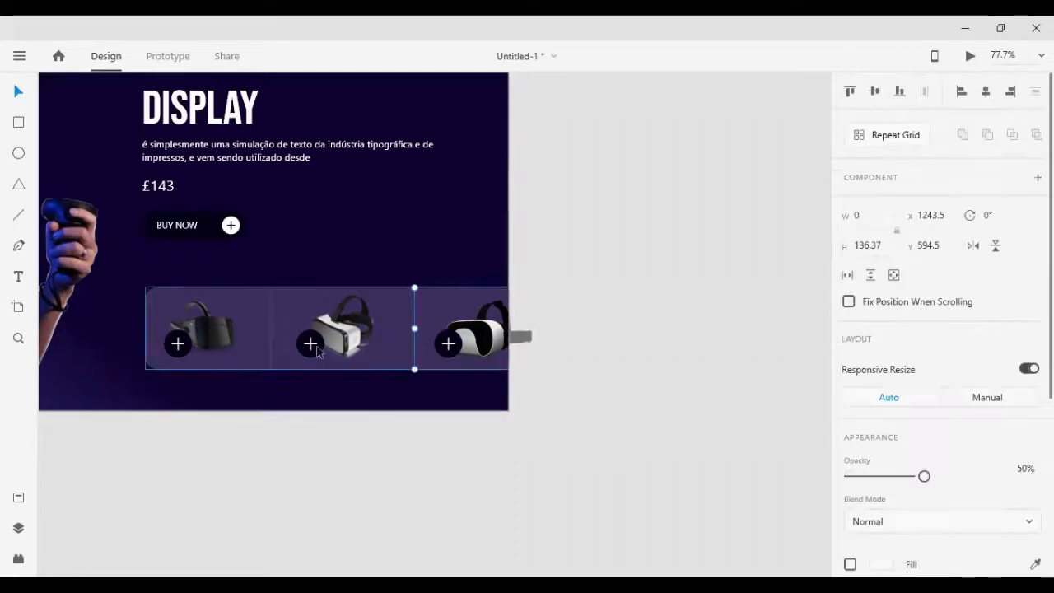
{"action": "left_click", "coordinate": [271, 326], "text": "shift"}
{"action": "scroll", "coordinate": [890, 450], "scroll_direction": "down", "scroll_amount": 3}
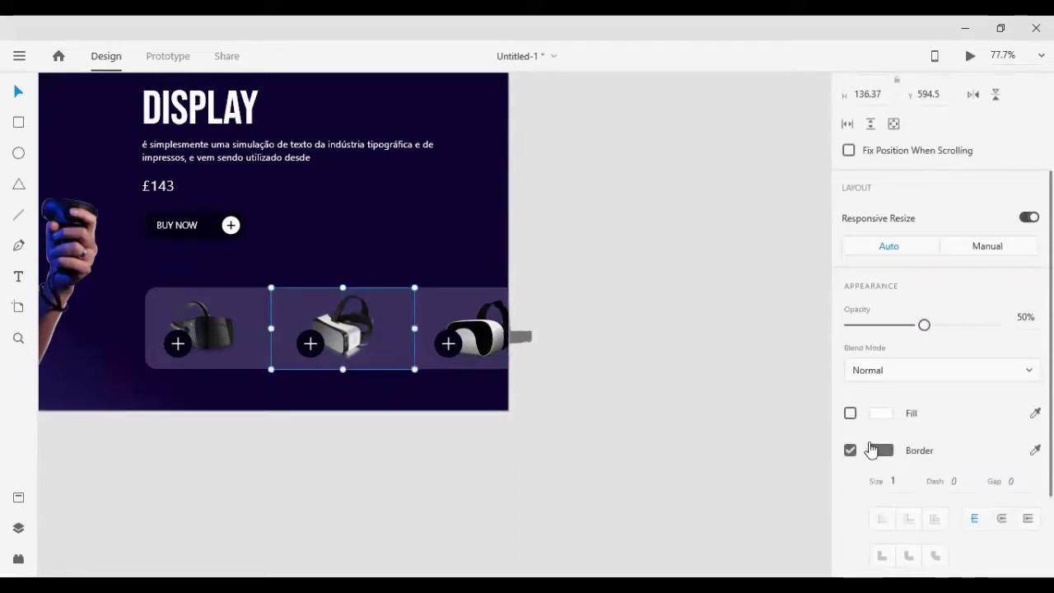
{"action": "left_click", "coordinate": [881, 450]}
{"action": "left_click_drag", "start_coordinate": [734, 436], "coordinate": [539, 250]}
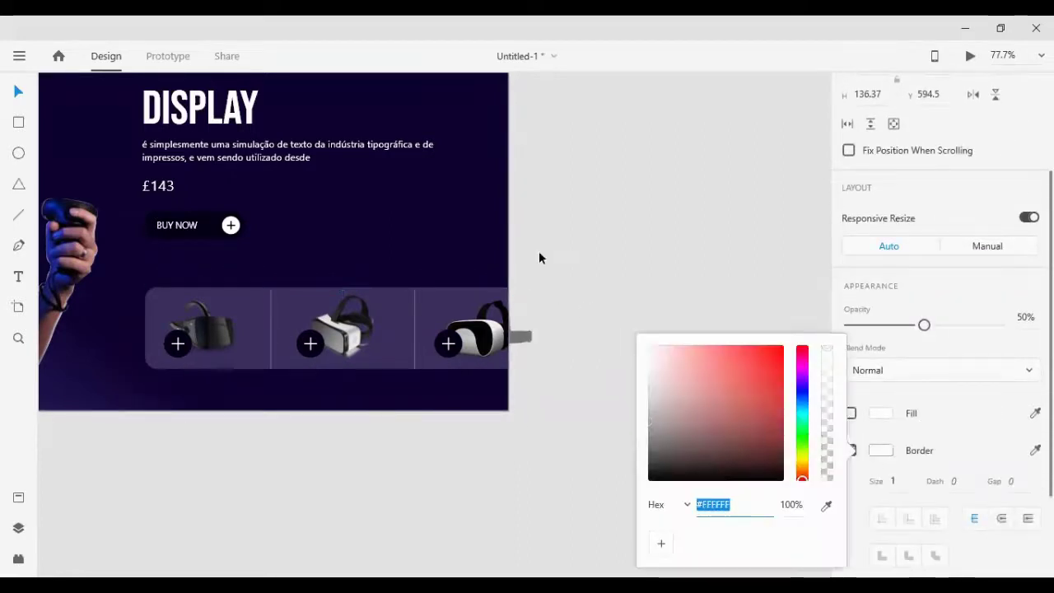
Reduce the opacity of both white divider lines to 20%
{"action": "left_click", "coordinate": [1024, 321]}
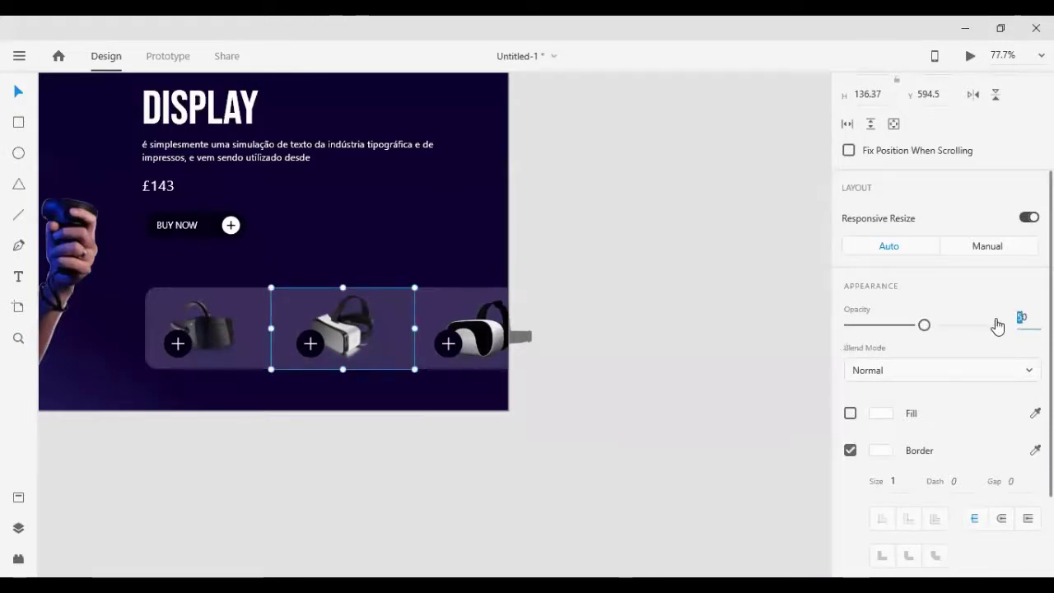
{"action": "type", "text": "20"}
{"action": "key", "text": "Return"}
{"action": "left_click", "coordinate": [699, 320]}
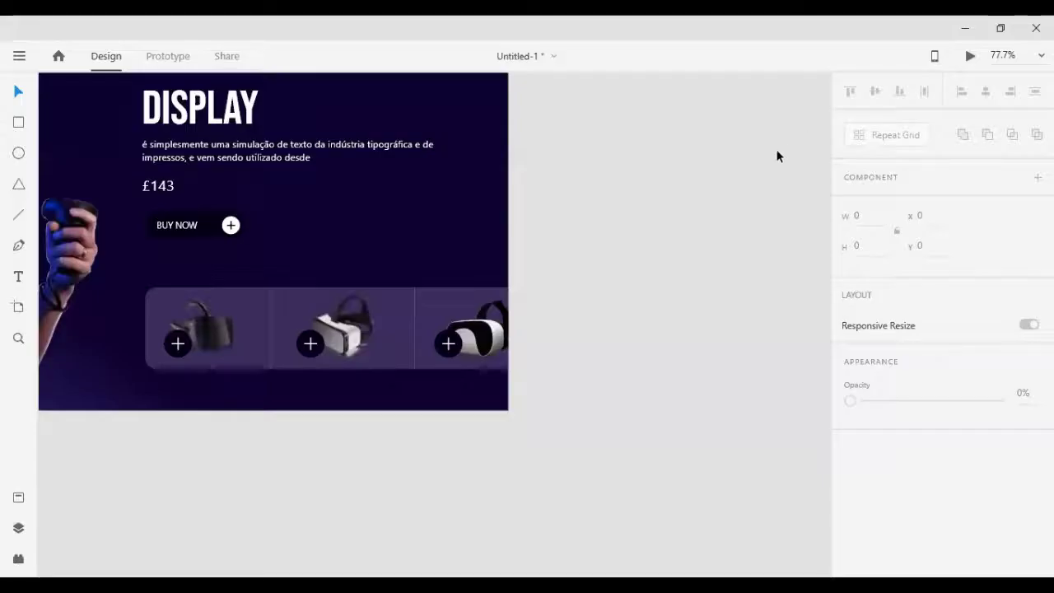
Set the border size of both divider lines to 0.1
{"action": "double_click", "coordinate": [415, 327]}
{"action": "left_click", "coordinate": [270, 326], "text": "shift"}
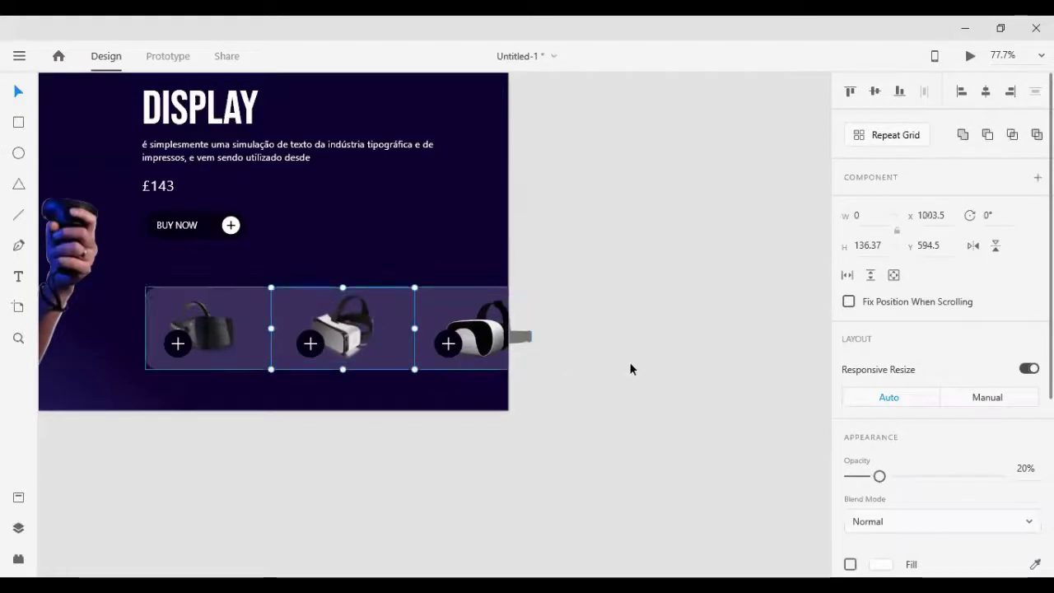
{"action": "scroll", "coordinate": [961, 367], "scroll_direction": "down", "scroll_amount": 5}
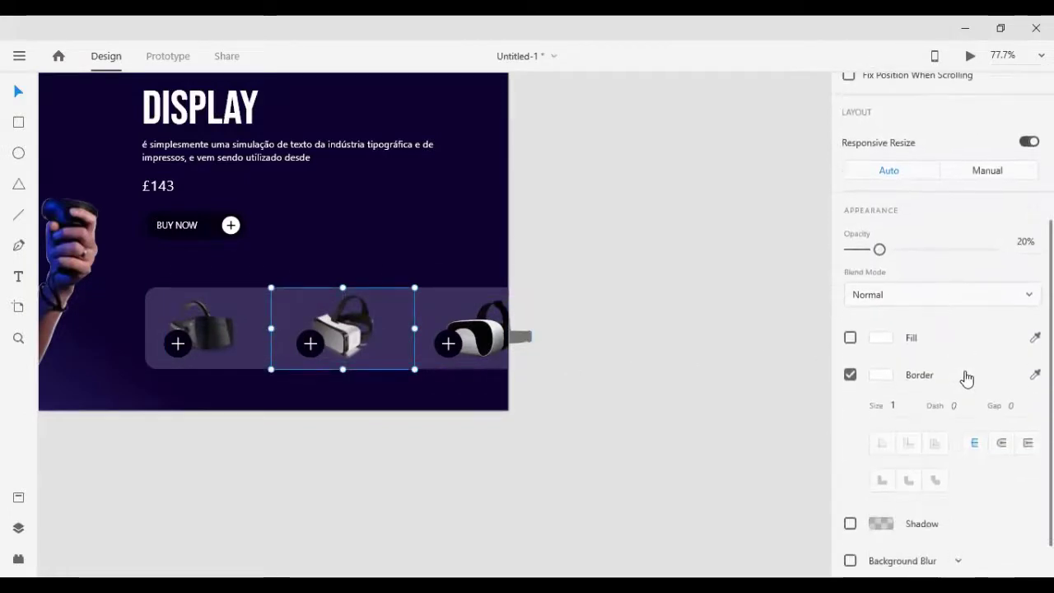
{"action": "scroll", "coordinate": [926, 461], "scroll_direction": "down", "scroll_amount": 1}
{"action": "left_click", "coordinate": [900, 357]}
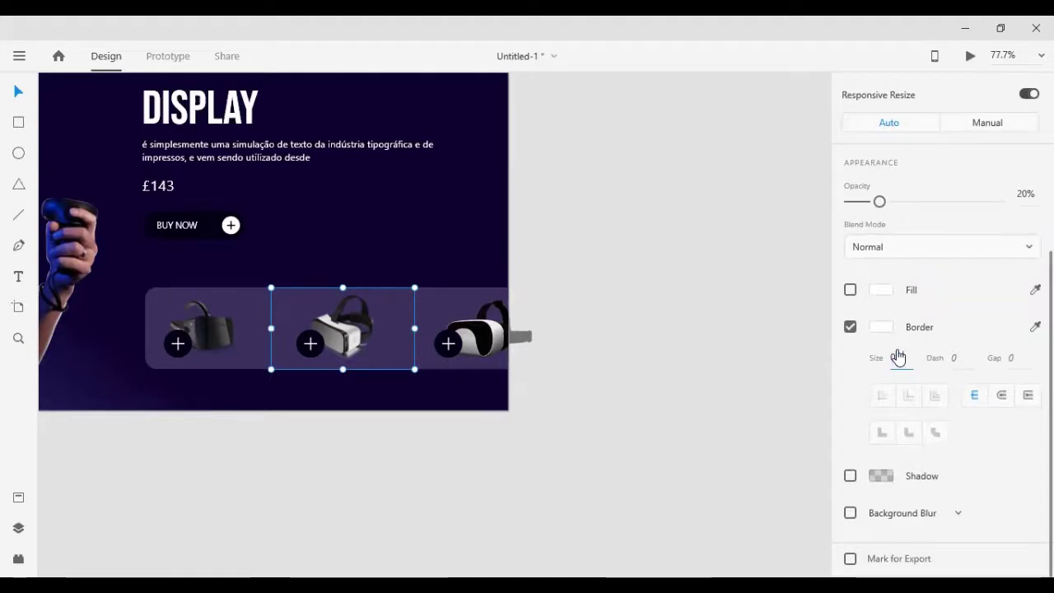
{"action": "type", "text": "0.1"}
{"action": "key", "text": "Return"}
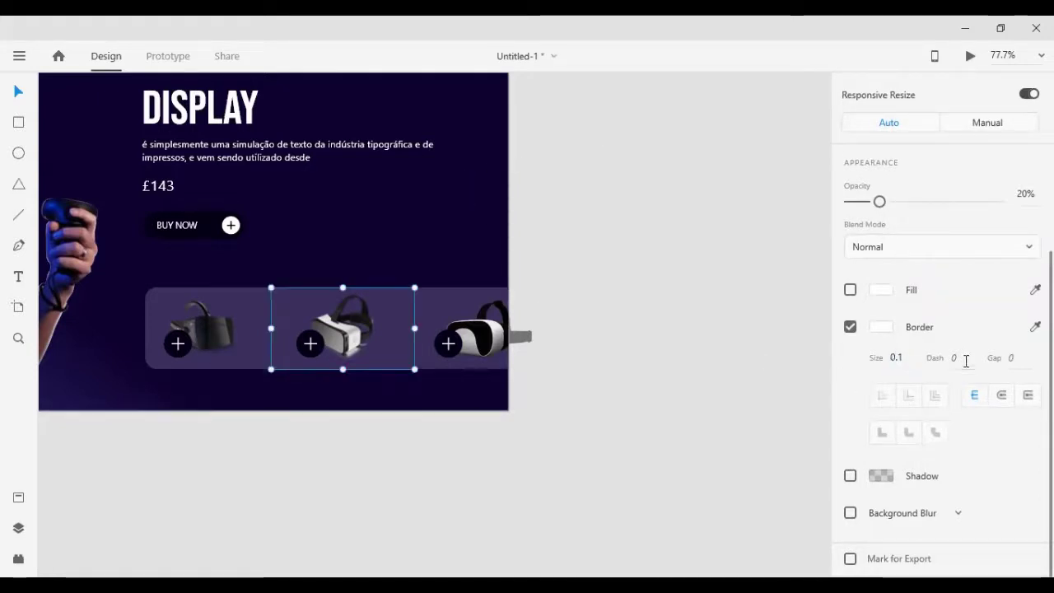
Raise the opacity of the two thinned divider lines to 50%
{"action": "left_click", "coordinate": [1001, 193]}
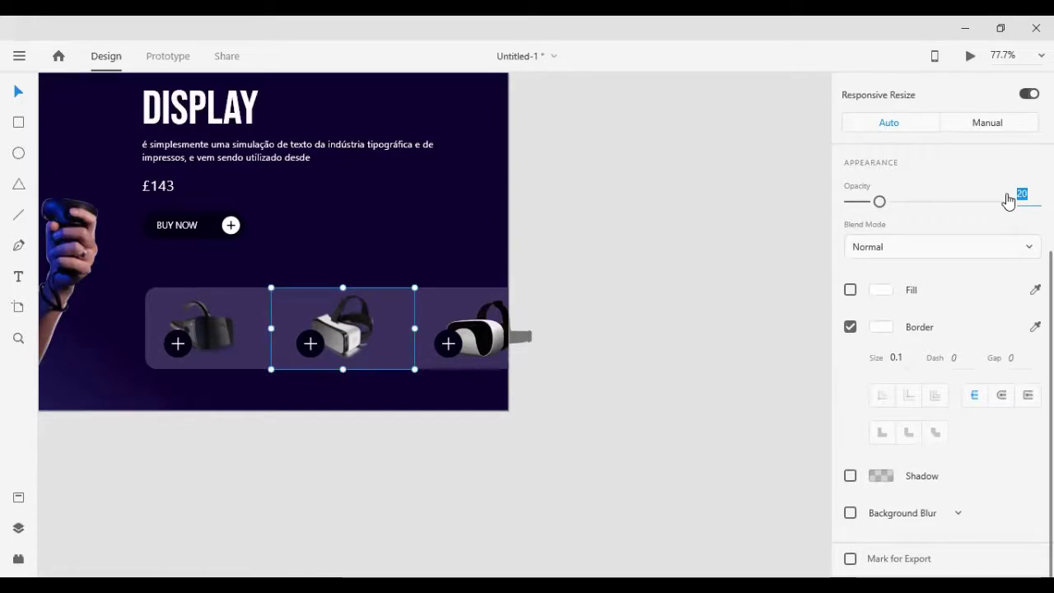
{"action": "type", "text": "50"}
{"action": "key", "text": "Return"}
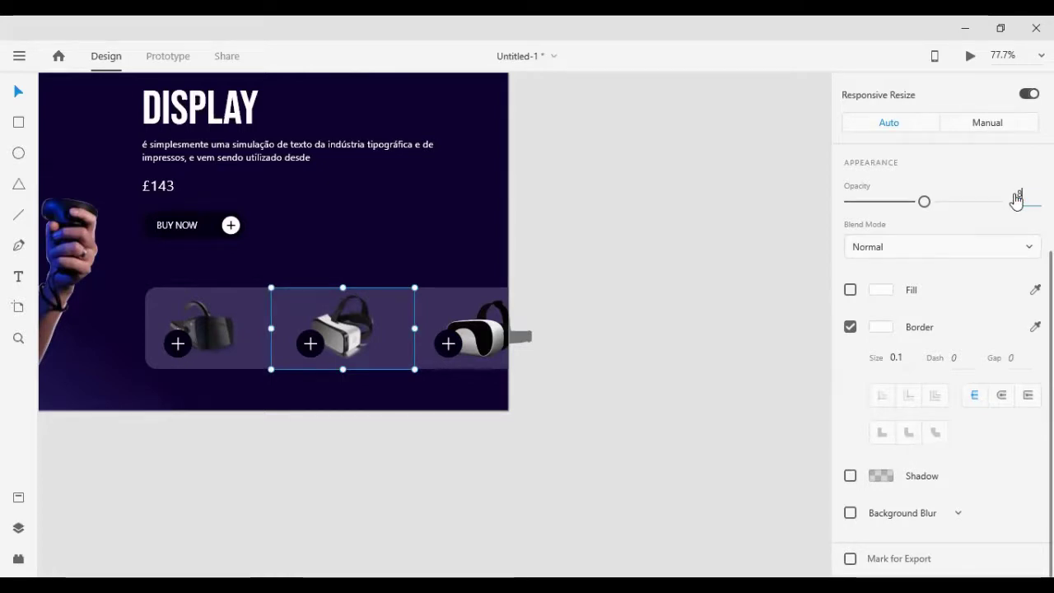
Lower the background blur brightness of the translucent panel behind the three headsets to 9
{"action": "left_click", "coordinate": [619, 351]}
{"action": "left_click", "coordinate": [460, 296]}
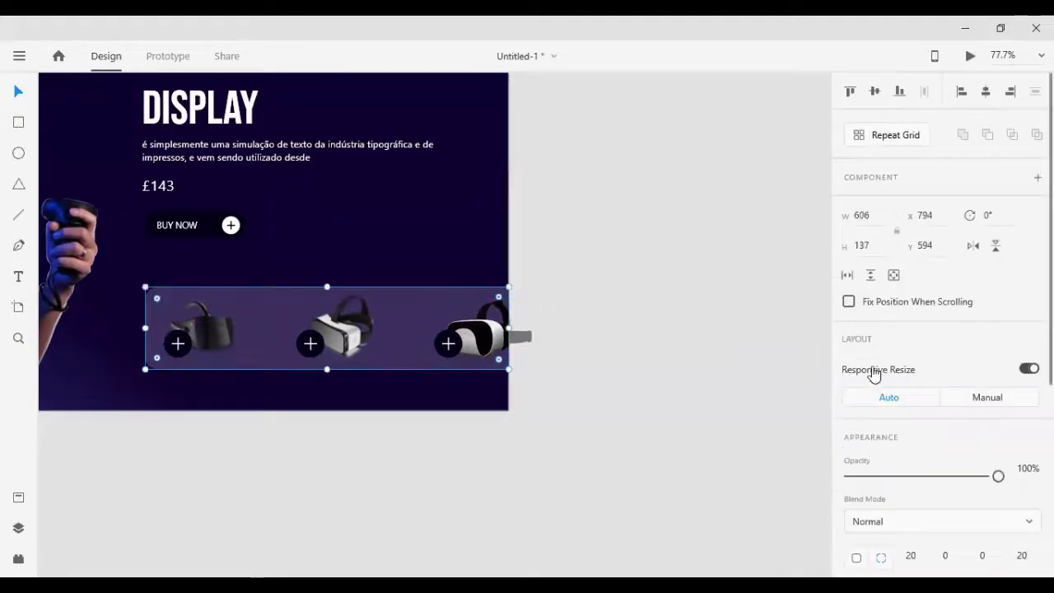
{"action": "scroll", "coordinate": [876, 372], "scroll_direction": "down", "scroll_amount": 3}
{"action": "scroll", "coordinate": [1011, 381], "scroll_direction": "down", "scroll_amount": 2}
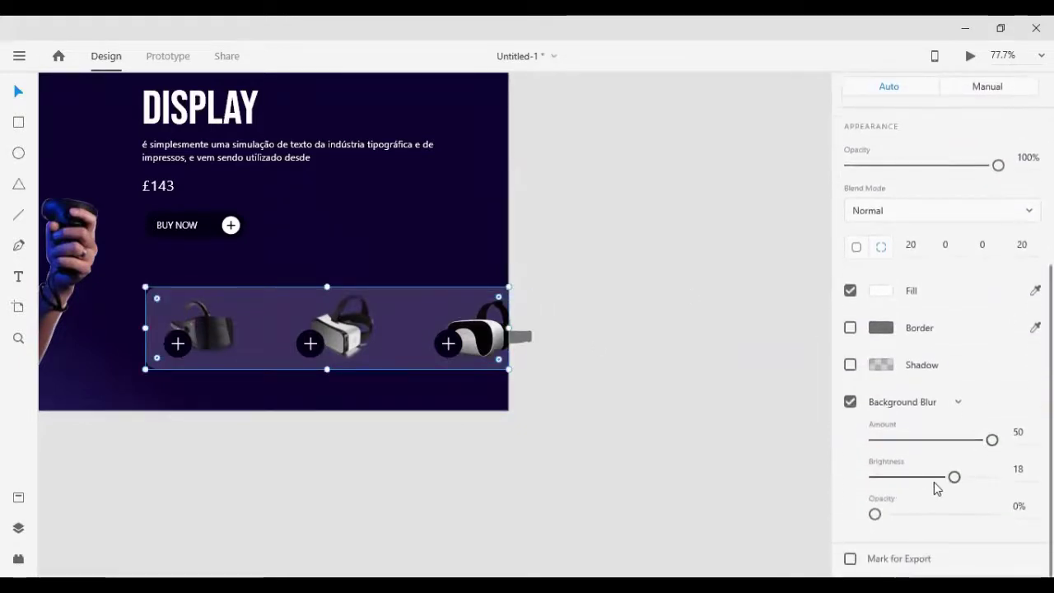
{"action": "left_click_drag", "start_coordinate": [953, 480], "coordinate": [941, 484]}
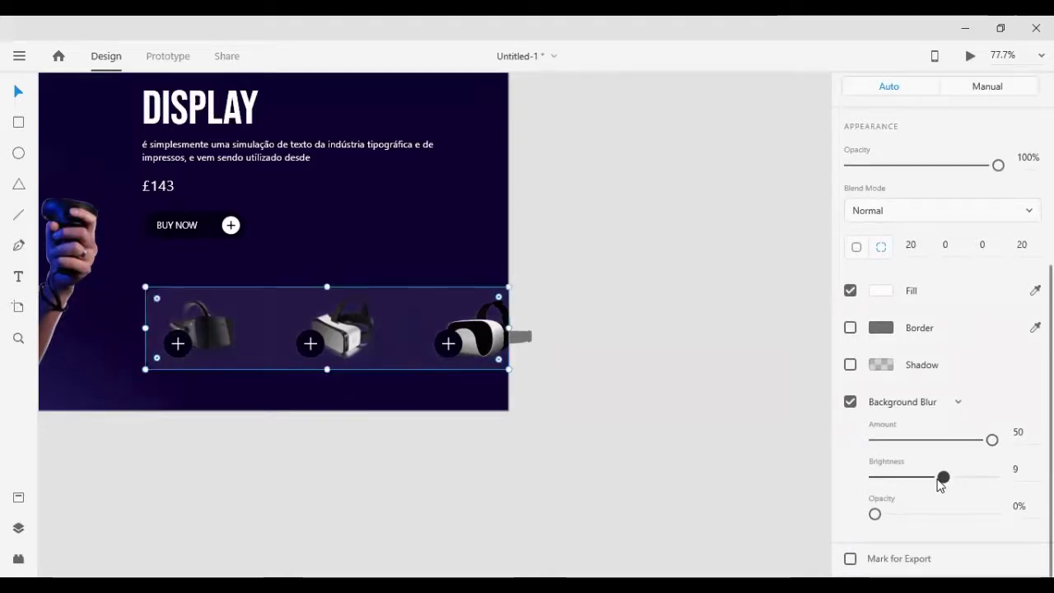
{"action": "left_click", "coordinate": [704, 494]}
Delete the leftover source photo of the man with controllers above the artboard
{"action": "scroll", "coordinate": [579, 150], "scroll_direction": "up", "scroll_amount": 2}
{"action": "scroll", "coordinate": [554, 272], "scroll_direction": "down", "scroll_amount": 4}
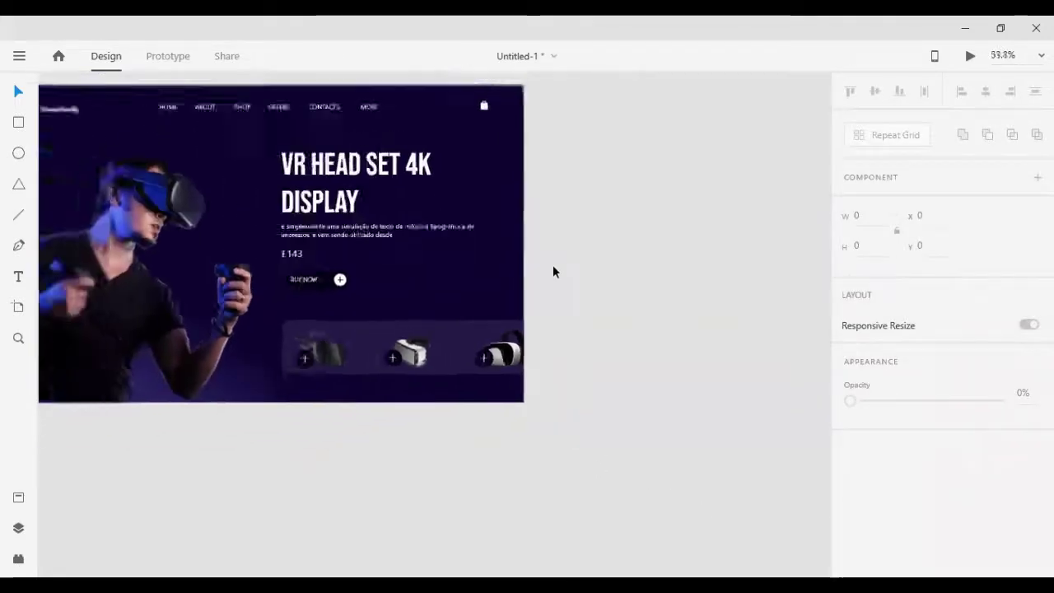
{"action": "scroll", "coordinate": [556, 269], "scroll_direction": "up", "scroll_amount": 3}
{"action": "scroll", "coordinate": [554, 244], "scroll_direction": "up", "scroll_amount": 1}
{"action": "left_click", "coordinate": [520, 137]}
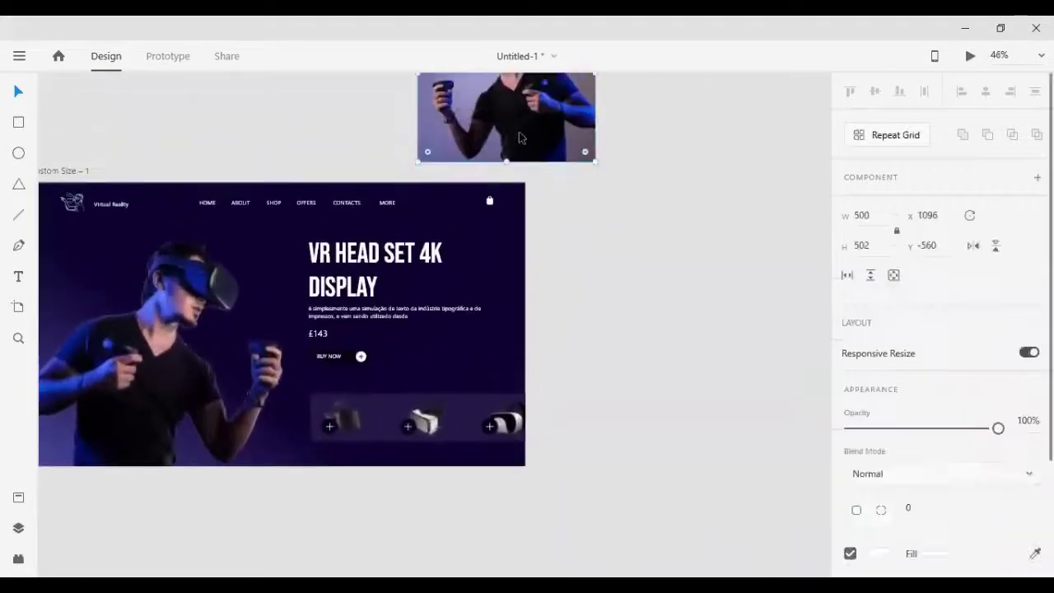
{"action": "key", "text": "Delete"}
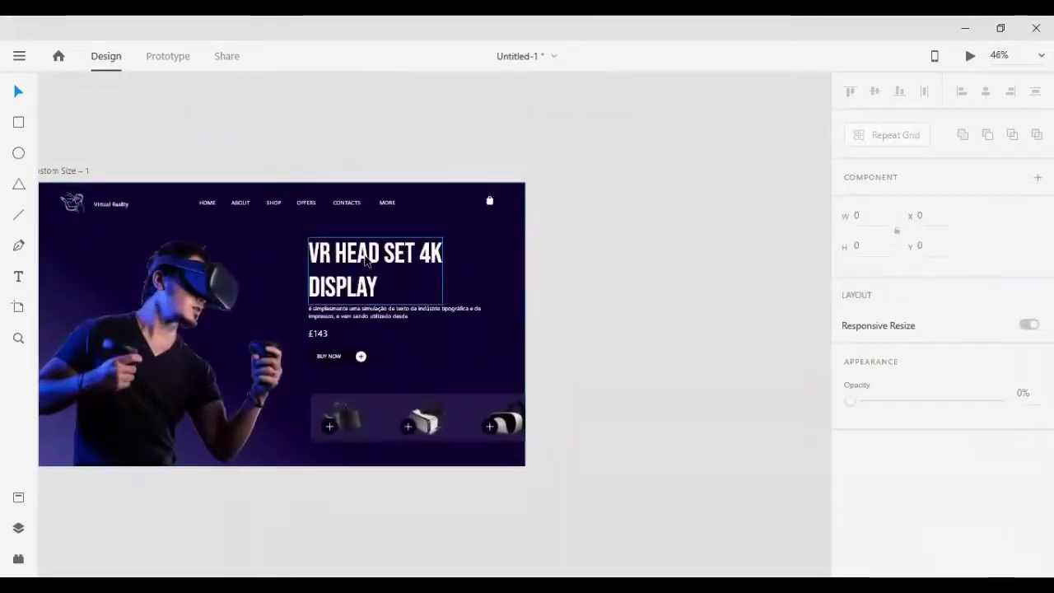
Review the overall layout of the landing page, from the navigation bar to the headset panel
{"action": "scroll", "coordinate": [366, 265], "scroll_direction": "up", "scroll_amount": 2}
{"action": "scroll", "coordinate": [366, 265], "scroll_direction": "up", "scroll_amount": 2}
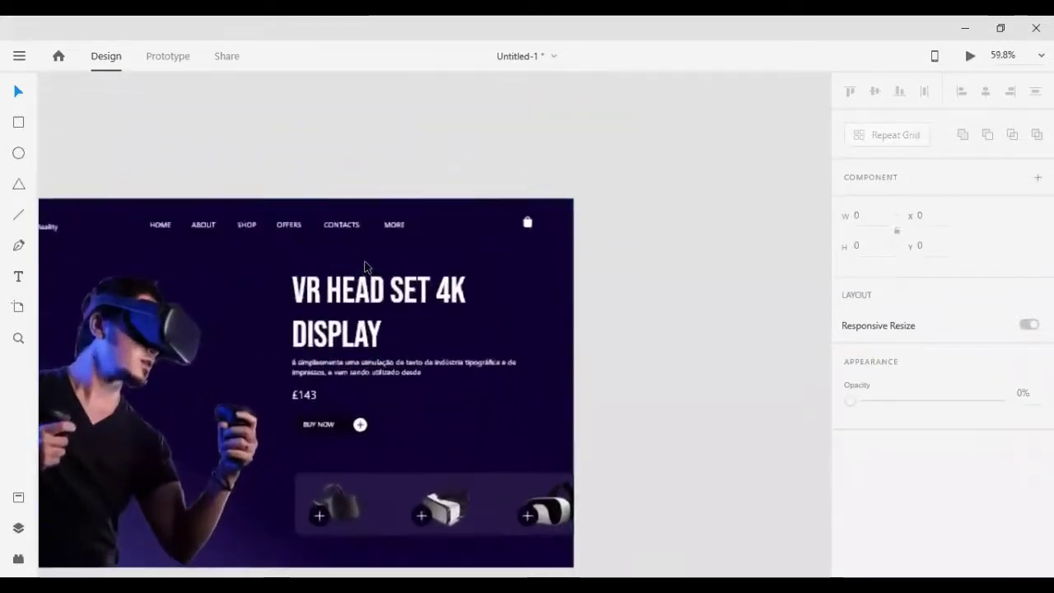
{"action": "scroll", "coordinate": [358, 306], "scroll_direction": "down", "scroll_amount": 2}
{"action": "scroll", "coordinate": [352, 308], "scroll_direction": "left", "scroll_amount": 3}
{"action": "scroll", "coordinate": [353, 308], "scroll_direction": "left", "scroll_amount": 1}
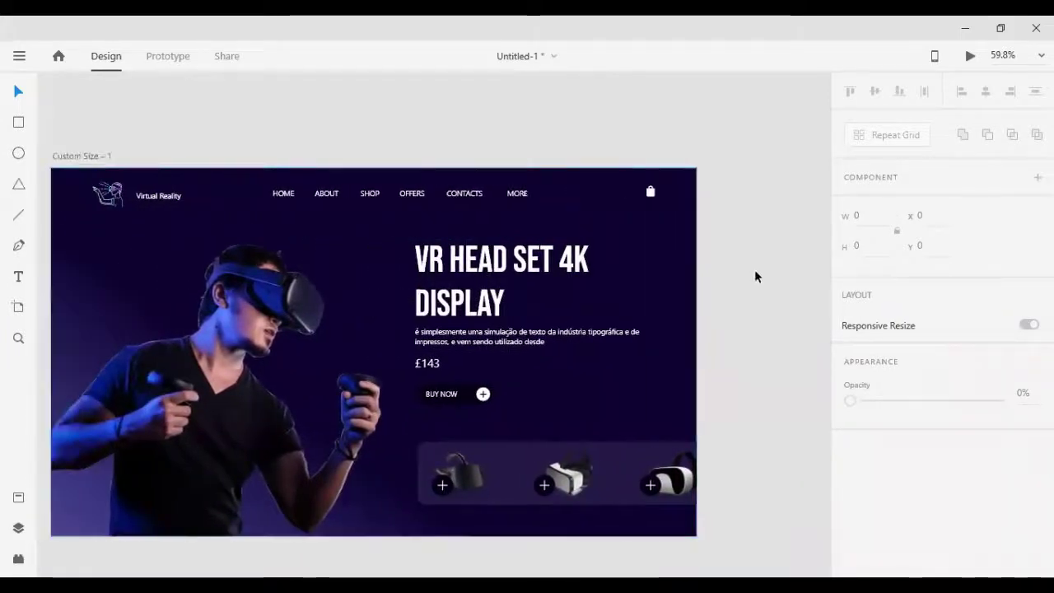
{"action": "scroll", "coordinate": [731, 318], "scroll_direction": "down", "scroll_amount": 3}
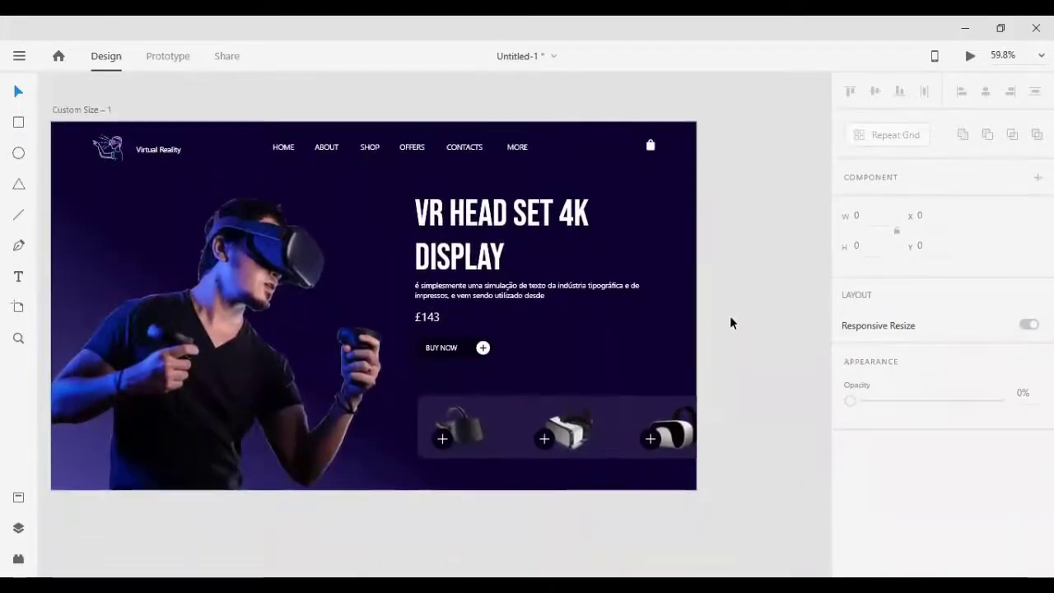